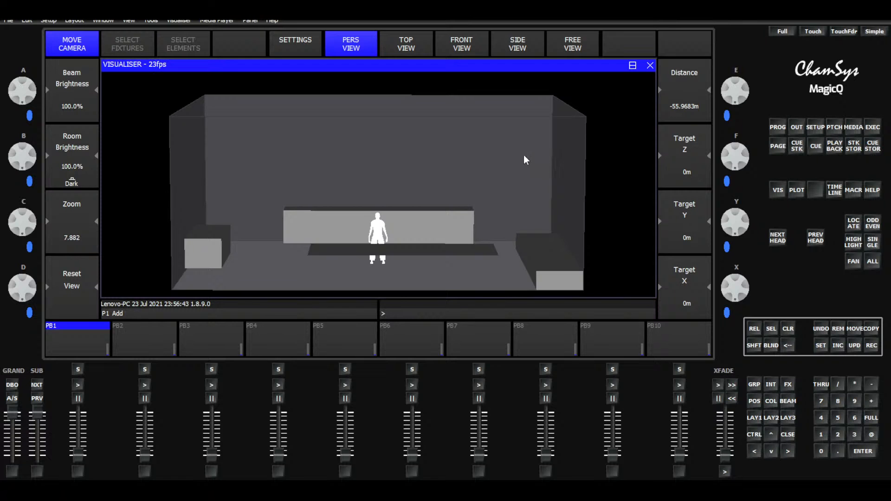
Open the standalone MagicQ Visualiser window, close the built-in visualiser, and place the standalone window over the patch window
{"action": "left_click_drag", "start_coordinate": [527, 147], "coordinate": [522, 175]}
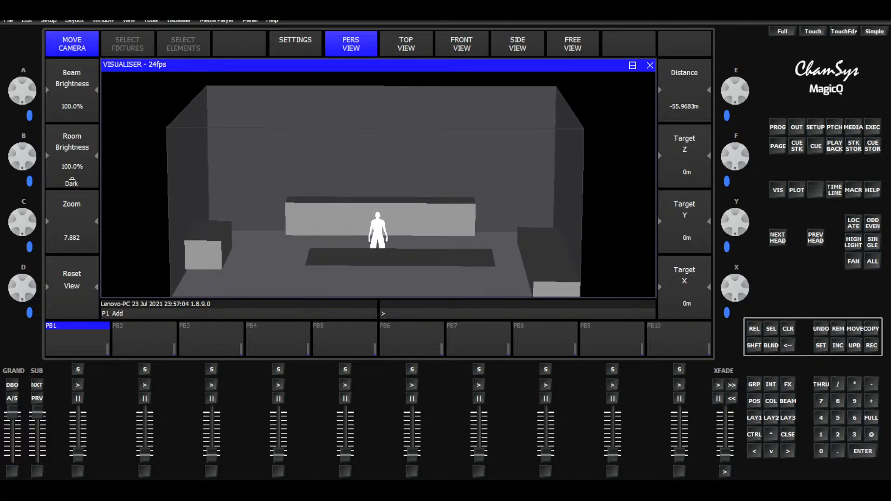
{"action": "left_click", "coordinate": [179, 20]}
{"action": "left_click", "coordinate": [193, 32]}
{"action": "left_click", "coordinate": [650, 65]}
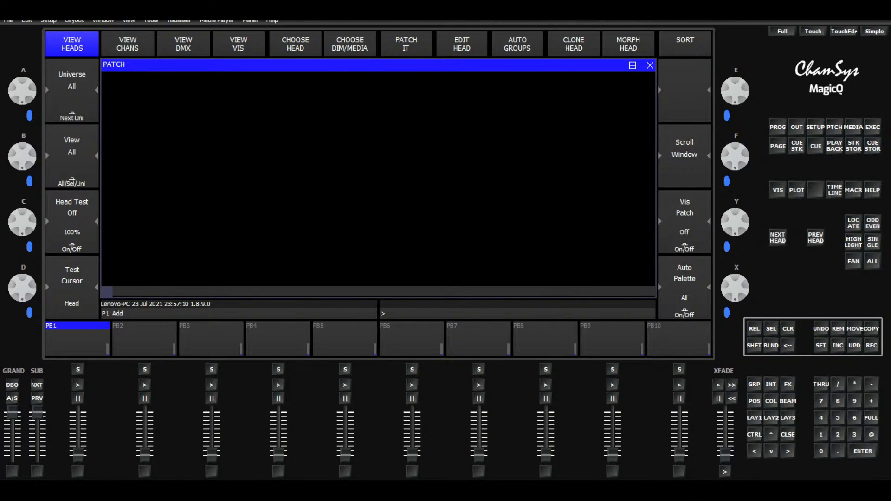
{"action": "left_click_drag", "start_coordinate": [0, 147], "coordinate": [396, 57]}
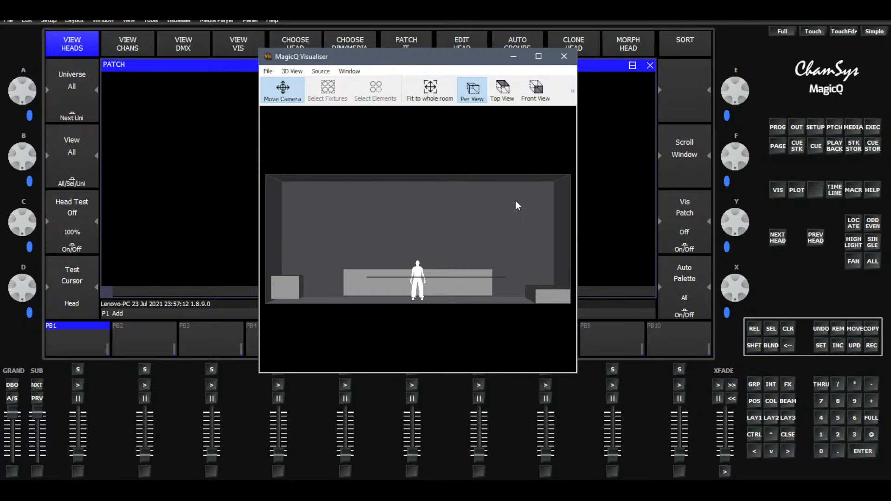
Examine the stage room and its set blocks in perspective from several angles in the standalone visualiser
{"action": "left_click_drag", "start_coordinate": [516, 200], "coordinate": [386, 289]}
{"action": "mouse_move", "coordinate": [512, 233]}
{"action": "left_mouse_down"}
{"action": "mouse_move", "coordinate": [335, 262]}
{"action": "mouse_move", "coordinate": [387, 267]}
{"action": "mouse_move", "coordinate": [506, 232]}
{"action": "left_mouse_up"}
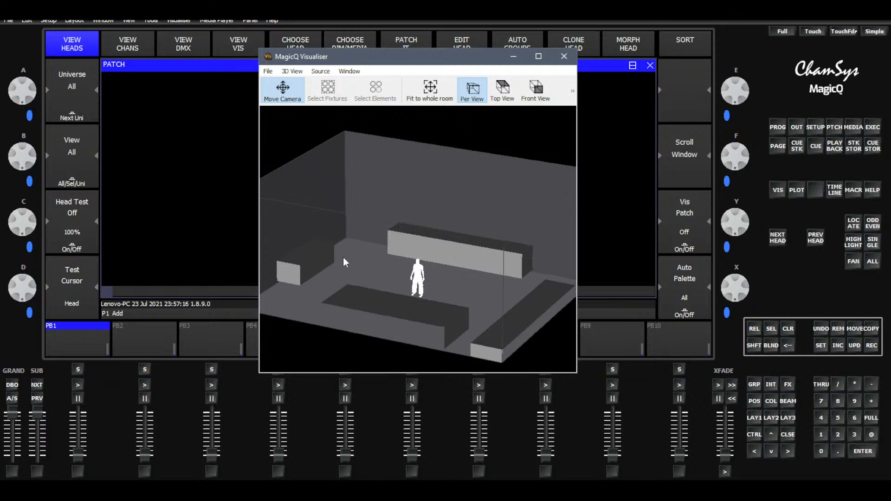
{"action": "left_click_drag", "start_coordinate": [344, 263], "coordinate": [454, 302]}
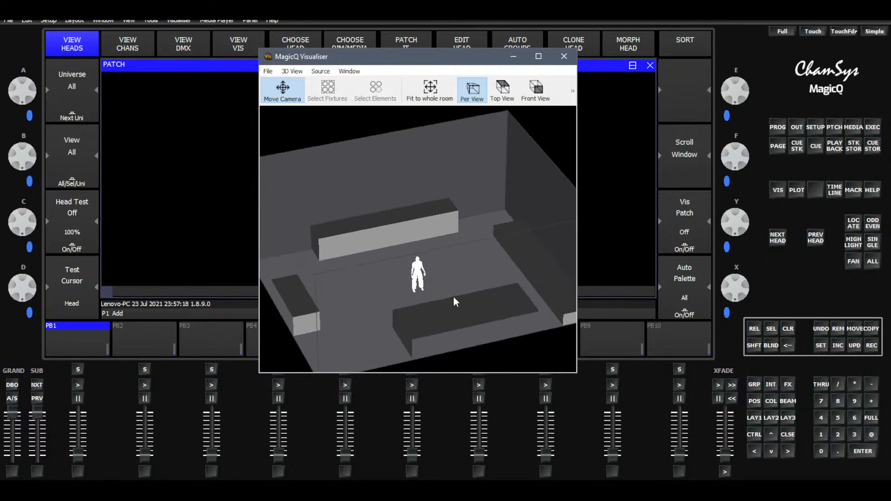
{"action": "left_click_drag", "start_coordinate": [303, 271], "coordinate": [420, 217]}
{"action": "left_click_drag", "start_coordinate": [476, 305], "coordinate": [367, 302]}
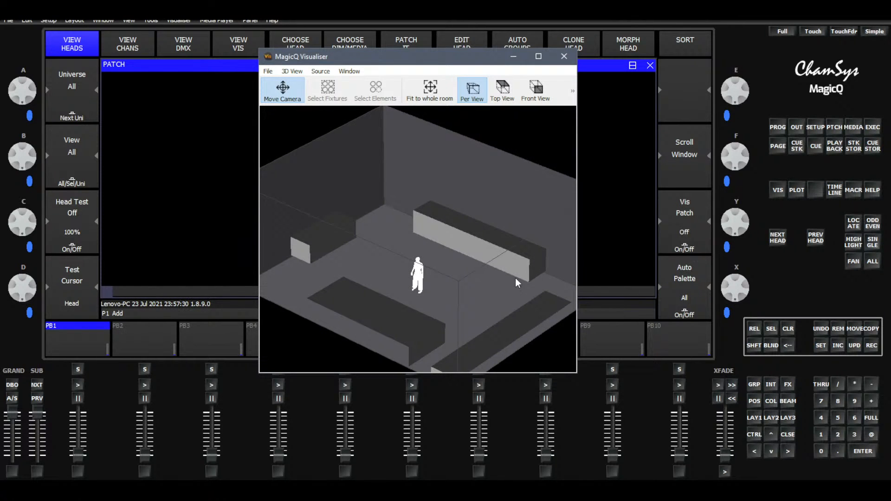
{"action": "left_click_drag", "start_coordinate": [285, 266], "coordinate": [504, 247]}
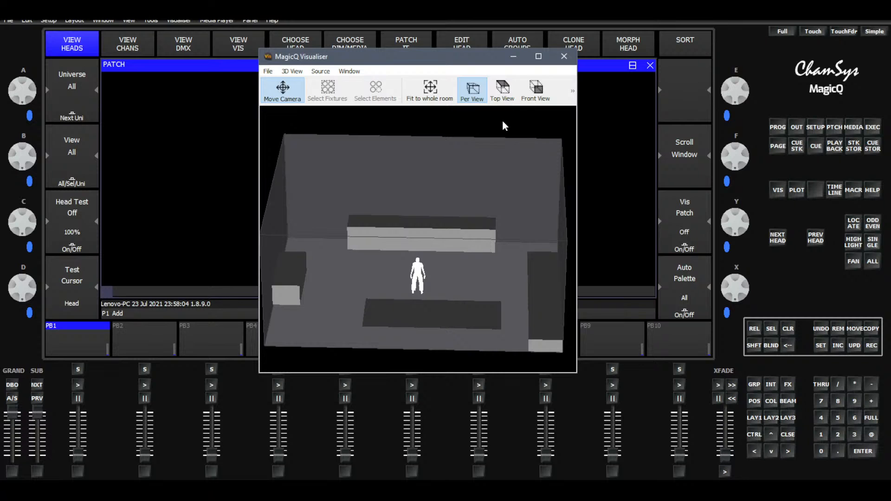
Examine the stage layout from the top view and from raised angles around the standing figure
{"action": "left_click", "coordinate": [503, 91]}
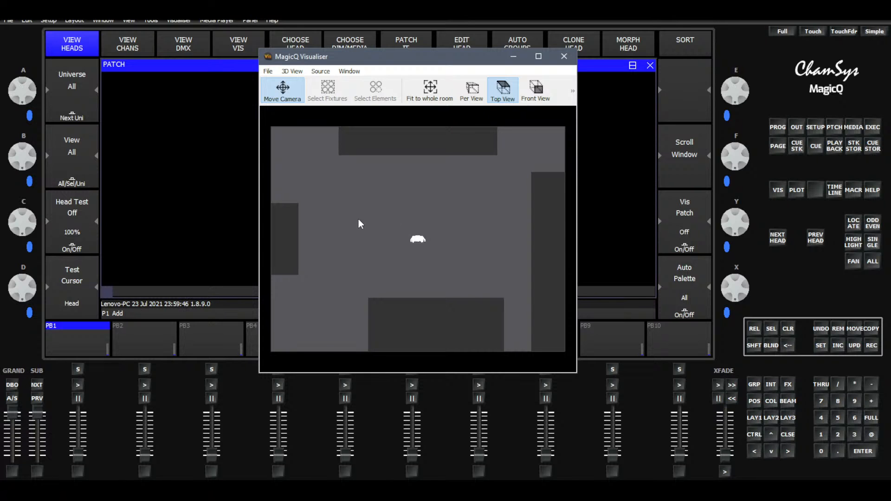
{"action": "mouse_move", "coordinate": [491, 241]}
{"action": "left_mouse_down"}
{"action": "mouse_move", "coordinate": [447, 286]}
{"action": "mouse_move", "coordinate": [403, 291]}
{"action": "mouse_move", "coordinate": [484, 242]}
{"action": "mouse_move", "coordinate": [485, 225]}
{"action": "mouse_move", "coordinate": [486, 293]}
{"action": "mouse_move", "coordinate": [490, 227]}
{"action": "left_mouse_up"}
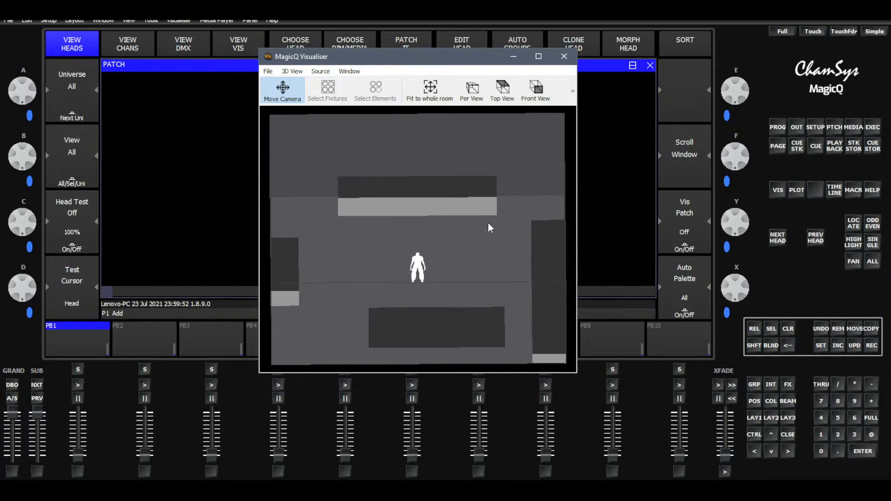
{"action": "left_click_drag", "start_coordinate": [487, 330], "coordinate": [481, 280]}
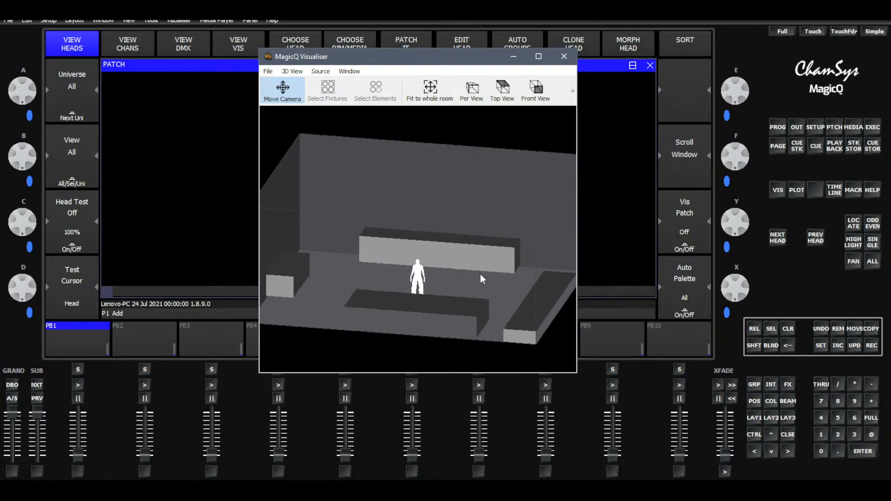
{"action": "left_click_drag", "start_coordinate": [429, 254], "coordinate": [485, 271]}
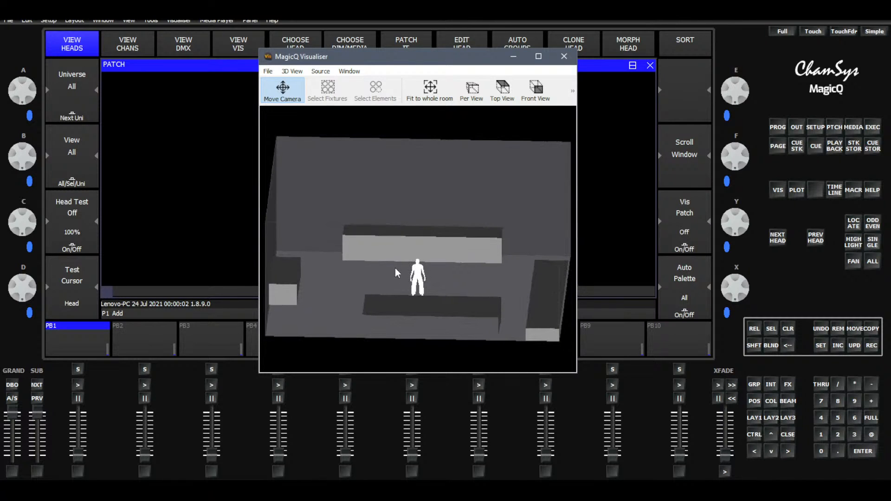
{"action": "left_click_drag", "start_coordinate": [394, 268], "coordinate": [430, 271]}
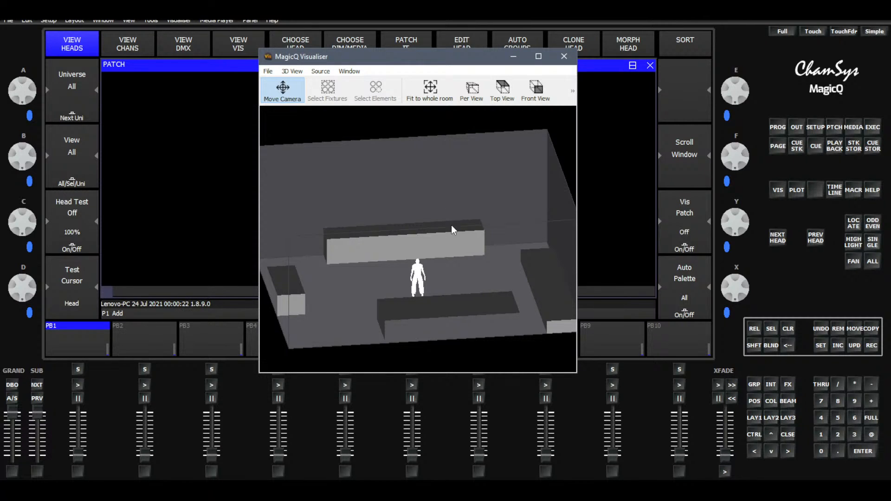
{"action": "left_click_drag", "start_coordinate": [514, 244], "coordinate": [455, 279]}
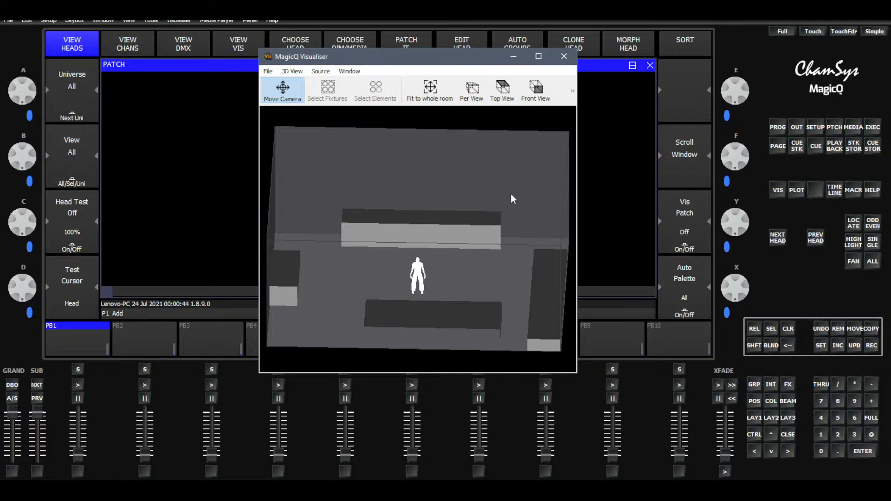
{"action": "left_click_drag", "start_coordinate": [511, 195], "coordinate": [540, 205]}
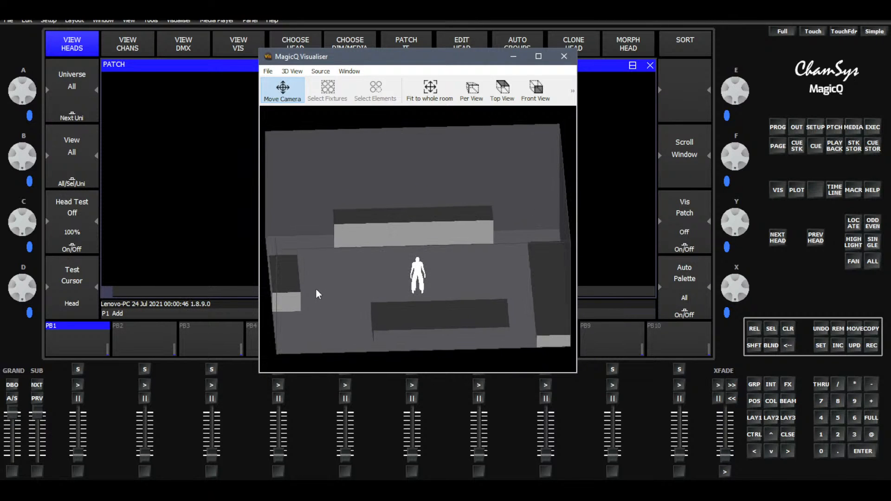
{"action": "left_click_drag", "start_coordinate": [317, 290], "coordinate": [334, 291]}
{"action": "left_click_drag", "start_coordinate": [503, 281], "coordinate": [466, 256]}
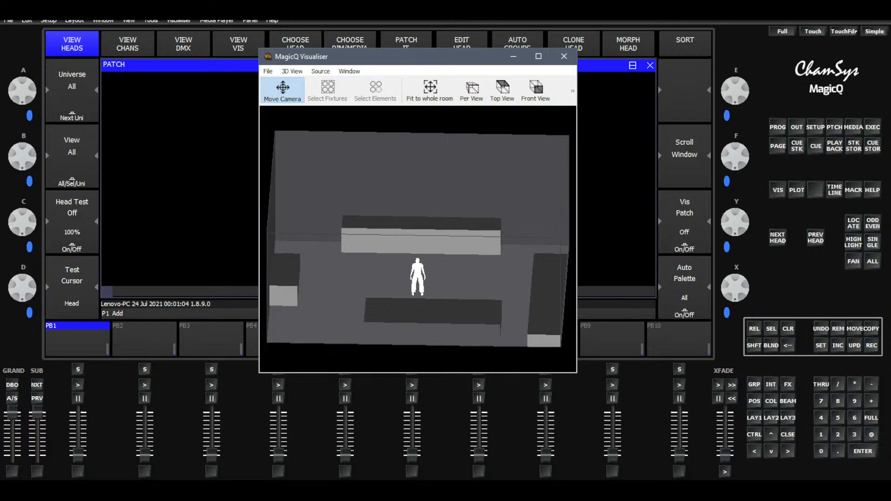
Switch to the browser to review the ADJ Vizi Hex Wash7 product page, including its 5-degree beam and 55-degree wash images, and return to MagicQ
{"action": "left_click_drag", "start_coordinate": [0, 45], "coordinate": [292, 33]}
{"action": "left_click", "coordinate": [474, 29]}
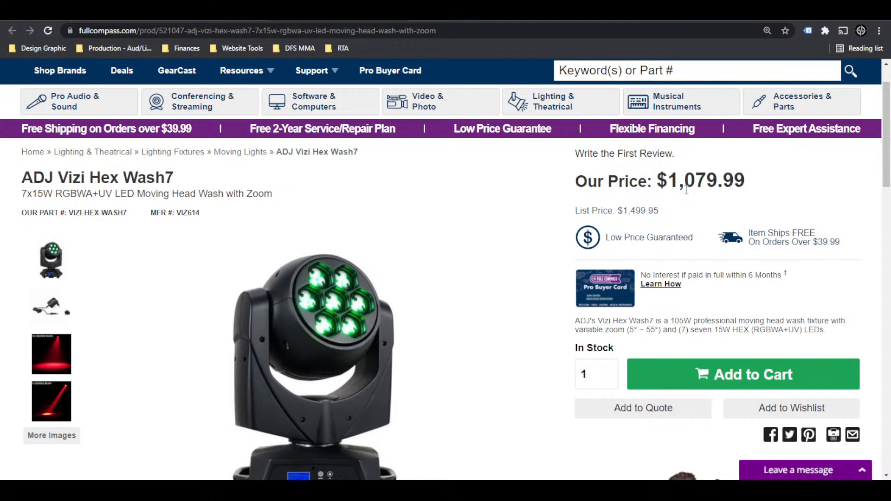
{"action": "scroll", "coordinate": [457, 237], "scroll_direction": "down", "scroll_amount": 3}
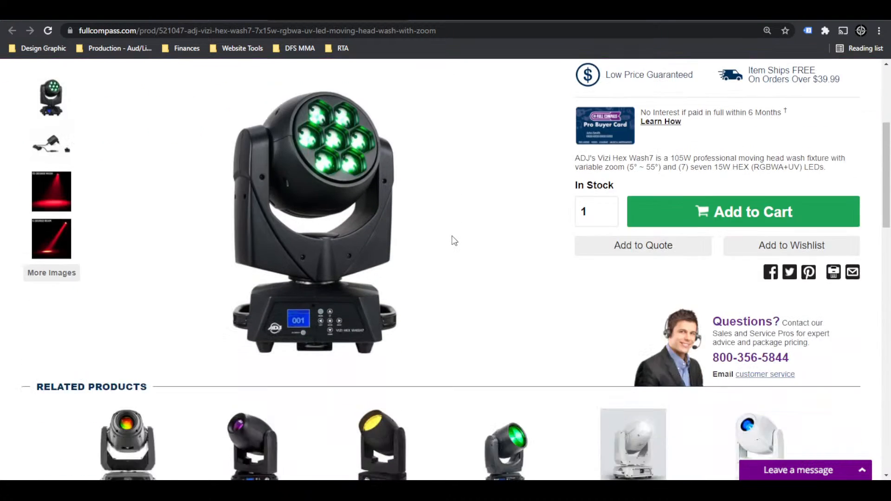
{"action": "scroll", "coordinate": [454, 240], "scroll_direction": "up", "scroll_amount": 2}
{"action": "mouse_move", "coordinate": [450, 236]}
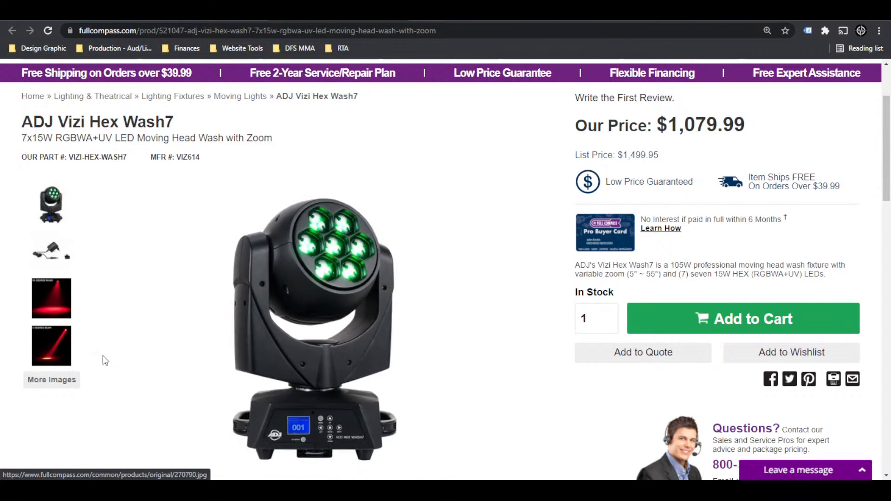
{"action": "left_click", "coordinate": [50, 339]}
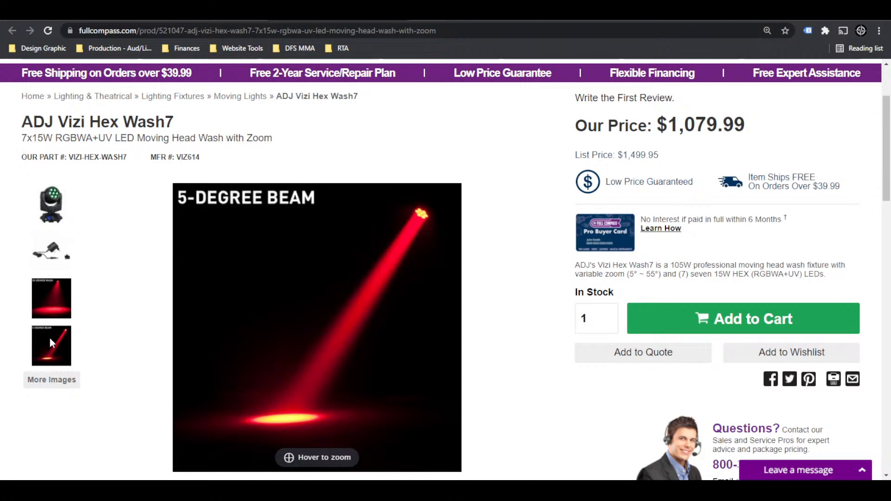
{"action": "left_click", "coordinate": [60, 299]}
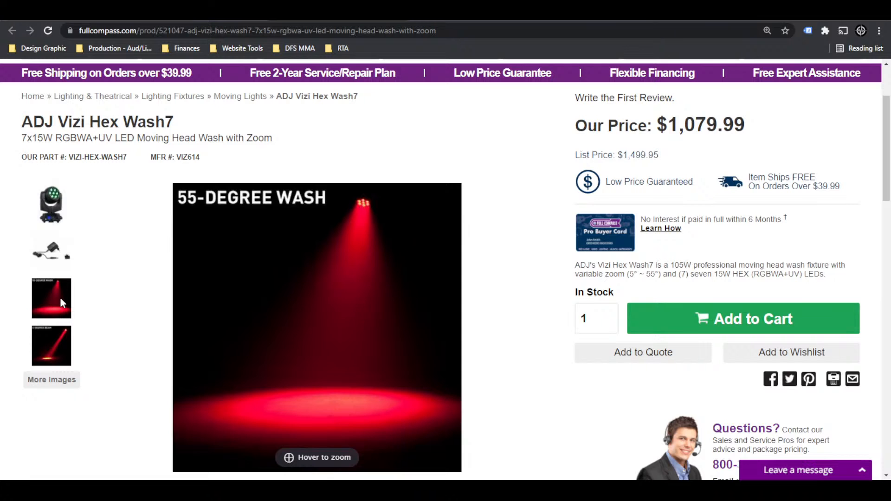
{"action": "mouse_move", "coordinate": [60, 360]}
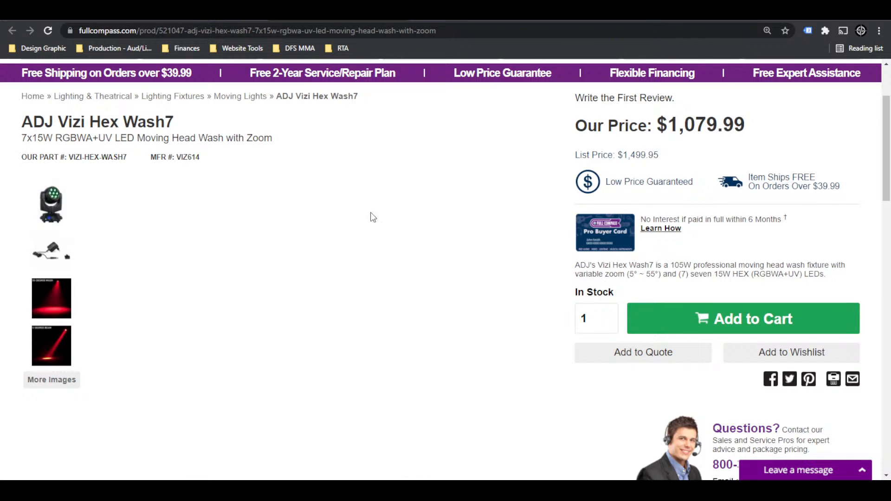
{"action": "left_click_drag", "start_coordinate": [580, 14], "coordinate": [0, 120]}
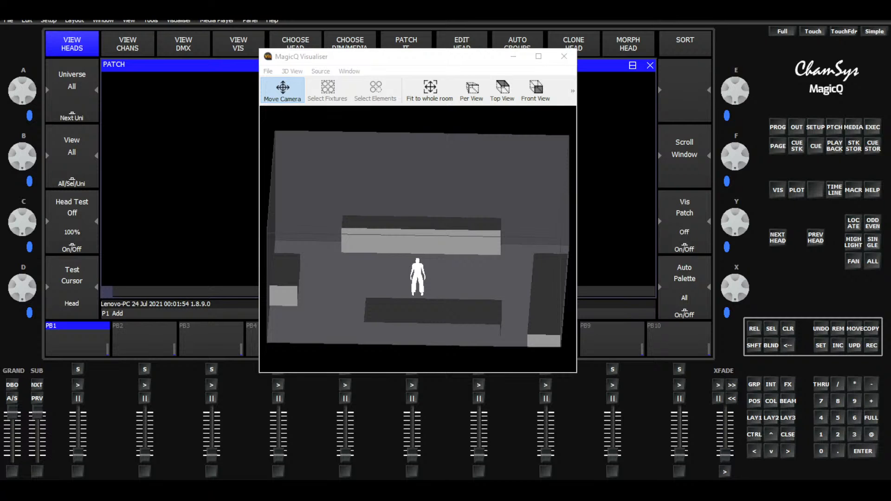
Check the stage from a few more angles and move the Visualiser window clear of the patch window
{"action": "left_click_drag", "start_coordinate": [457, 289], "coordinate": [423, 286]}
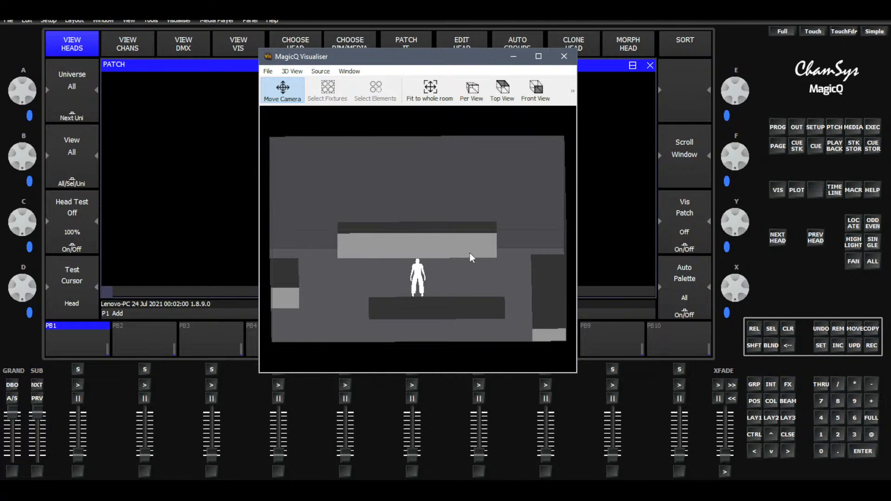
{"action": "mouse_move", "coordinate": [469, 255]}
{"action": "left_mouse_down"}
{"action": "mouse_move", "coordinate": [450, 215]}
{"action": "mouse_move", "coordinate": [449, 251]}
{"action": "mouse_move", "coordinate": [494, 263]}
{"action": "mouse_move", "coordinate": [451, 269]}
{"action": "mouse_move", "coordinate": [474, 257]}
{"action": "left_mouse_up"}
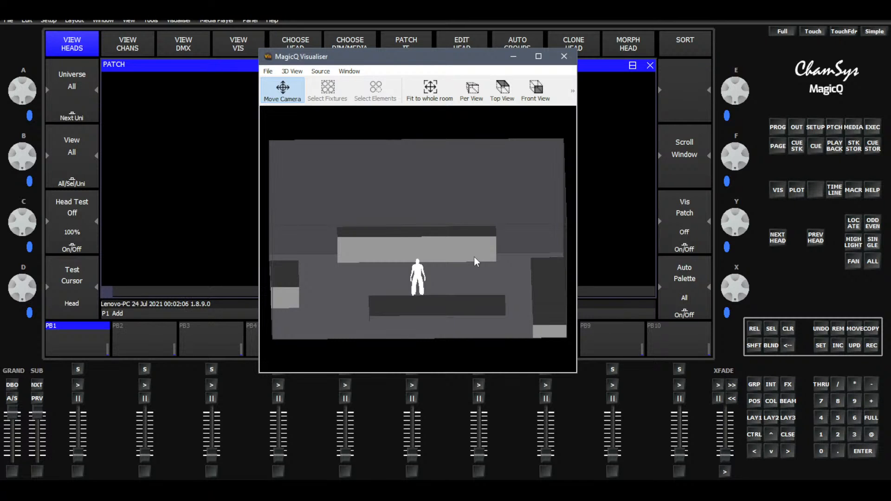
{"action": "left_click_drag", "start_coordinate": [529, 256], "coordinate": [504, 286]}
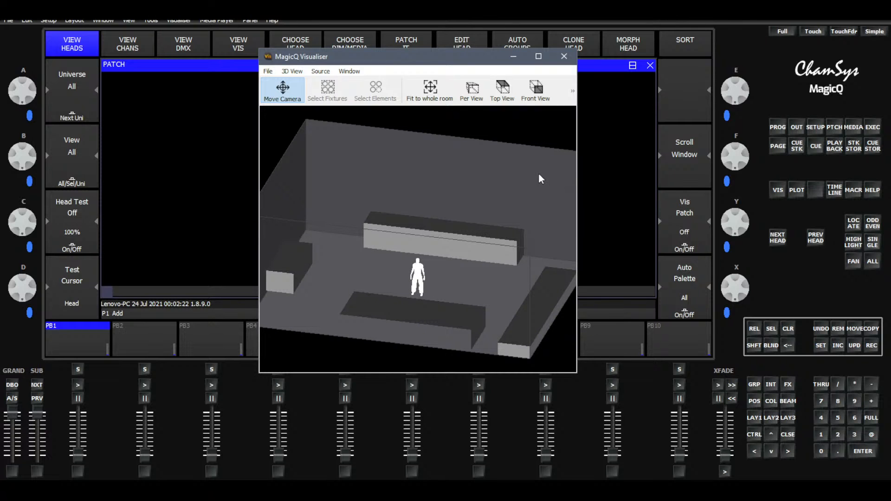
{"action": "left_click_drag", "start_coordinate": [372, 235], "coordinate": [436, 198]}
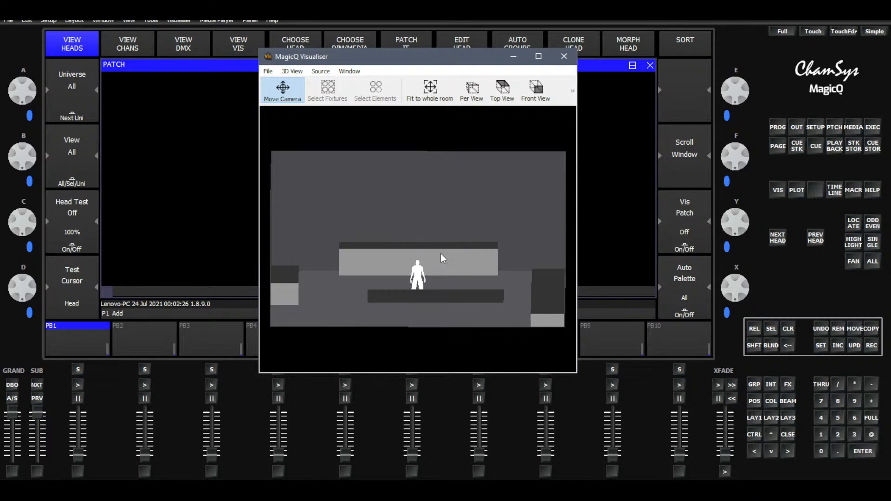
{"action": "left_click_drag", "start_coordinate": [427, 60], "coordinate": [377, 142]}
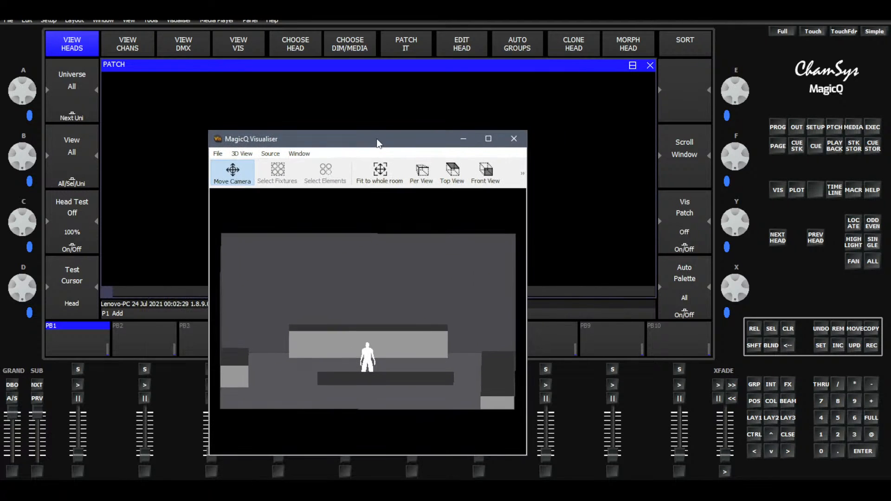
{"action": "left_click", "coordinate": [829, 127]}
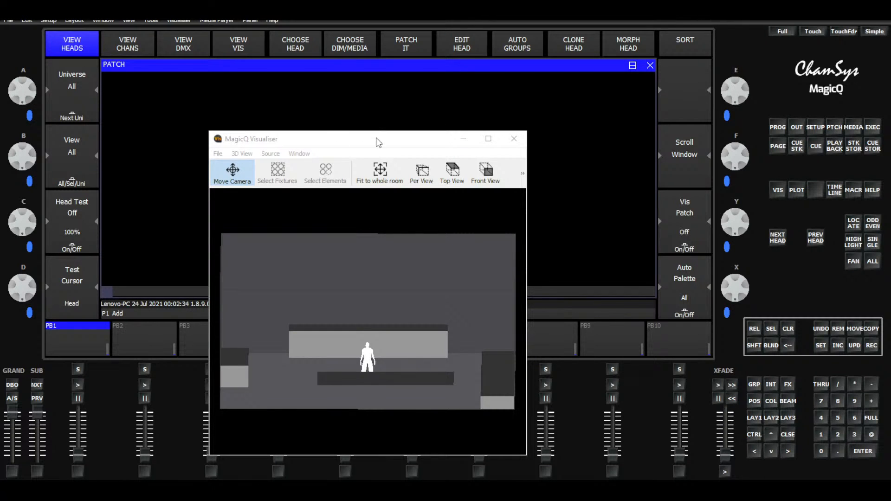
{"action": "left_click_drag", "start_coordinate": [376, 142], "coordinate": [676, 329]}
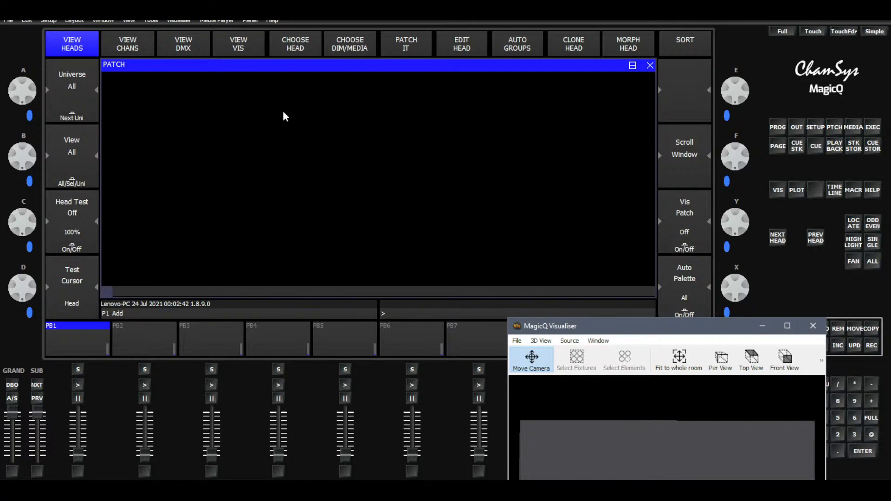
Choose the American DJ Vizi Hex Wash7 head from the fixture library in its 19ch mode
{"action": "left_click", "coordinate": [296, 46]}
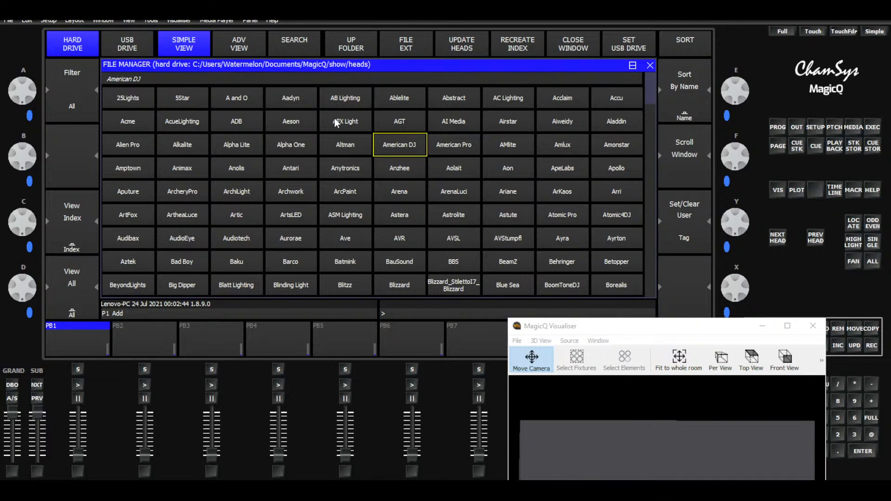
{"action": "left_click", "coordinate": [420, 150]}
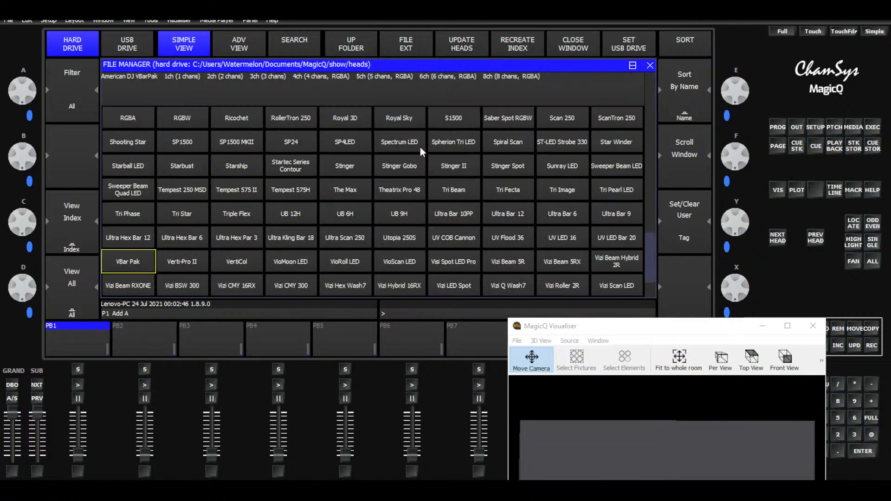
{"action": "scroll", "coordinate": [475, 202], "scroll_direction": "down", "scroll_amount": 3}
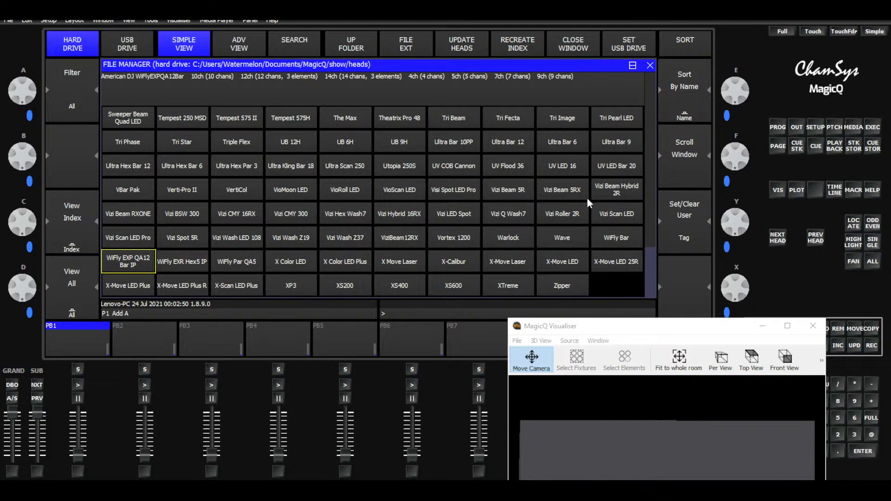
{"action": "scroll", "coordinate": [405, 174], "scroll_direction": "up", "scroll_amount": 2}
{"action": "key", "text": "Down"}
{"action": "key", "text": "Down"}
{"action": "key", "text": "Down"}
{"action": "key", "text": "Down"}
{"action": "key", "text": "Down"}
{"action": "key", "text": "Down"}
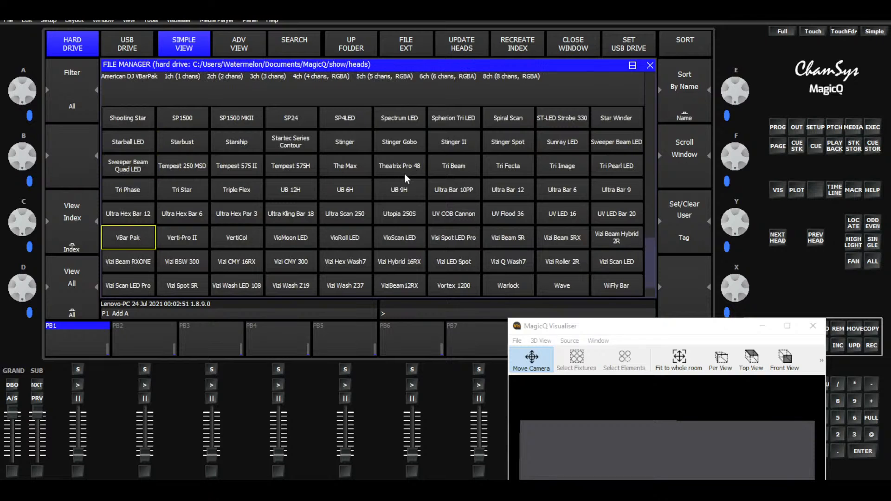
{"action": "key", "text": "Down"}
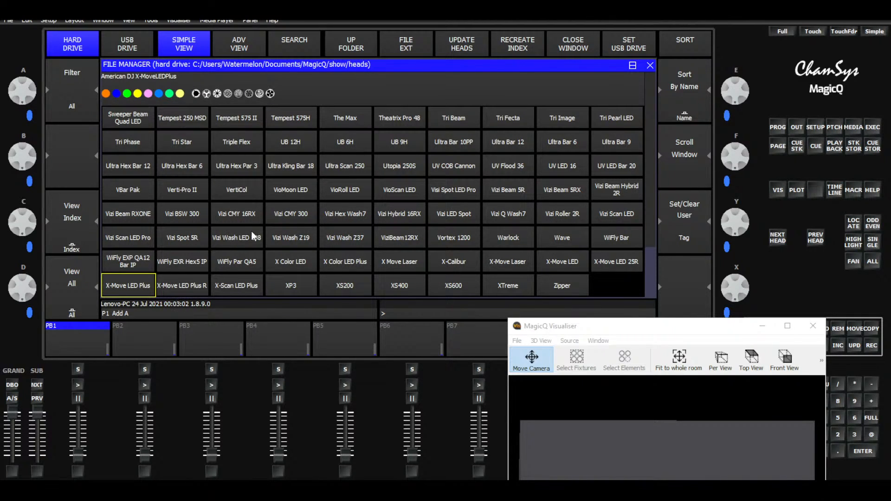
{"action": "left_click", "coordinate": [353, 217]}
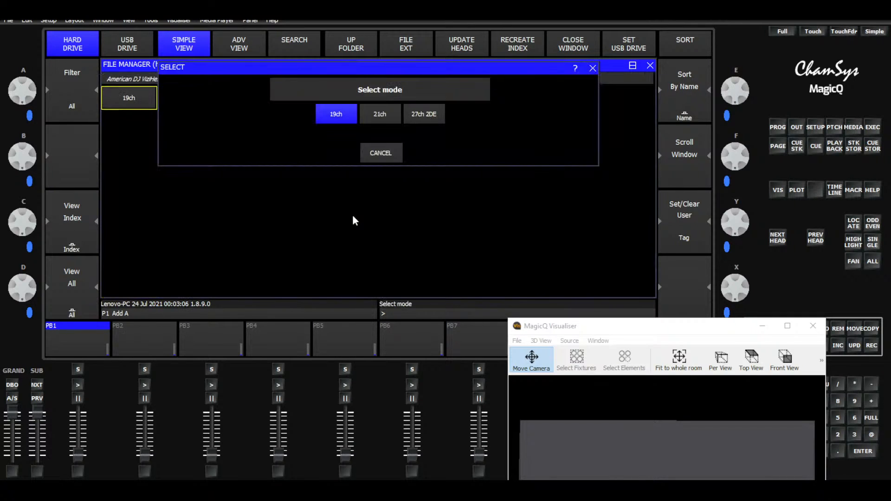
{"action": "left_click", "coordinate": [332, 113]}
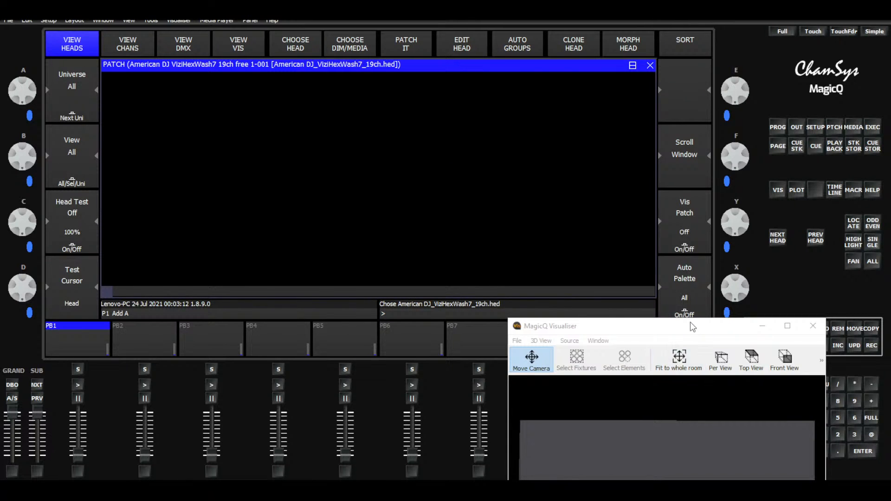
Examine the room from the top view in the visualiser and minimise its window
{"action": "left_click_drag", "start_coordinate": [681, 327], "coordinate": [524, 139]}
{"action": "left_click", "coordinate": [550, 160]}
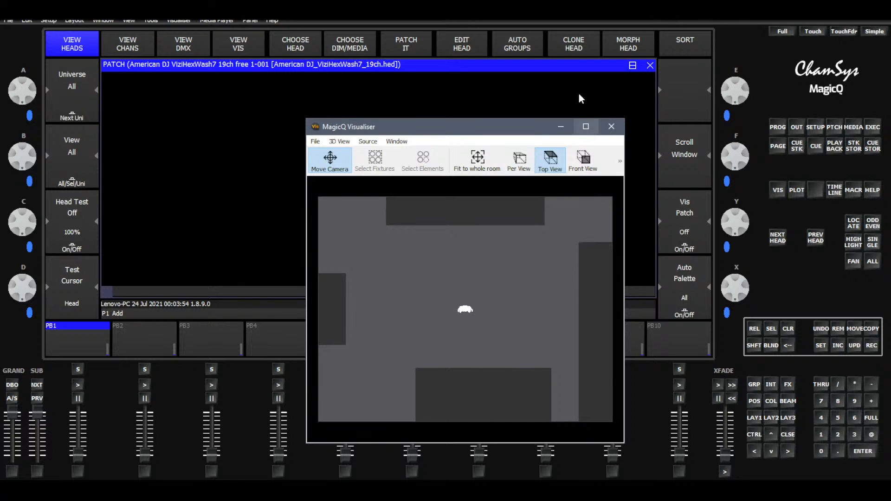
{"action": "left_click", "coordinate": [561, 126]}
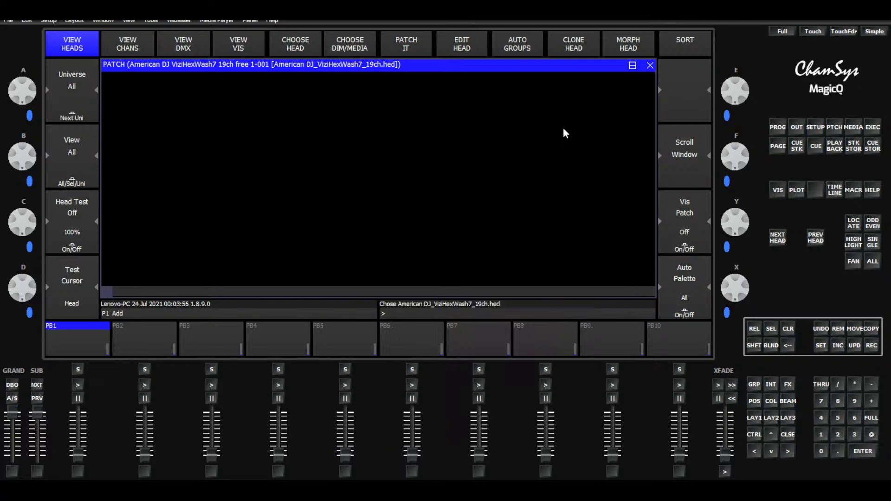
Patch 7 of the chosen Vizi Hex Wash7 heads
{"action": "left_click", "coordinate": [403, 45]}
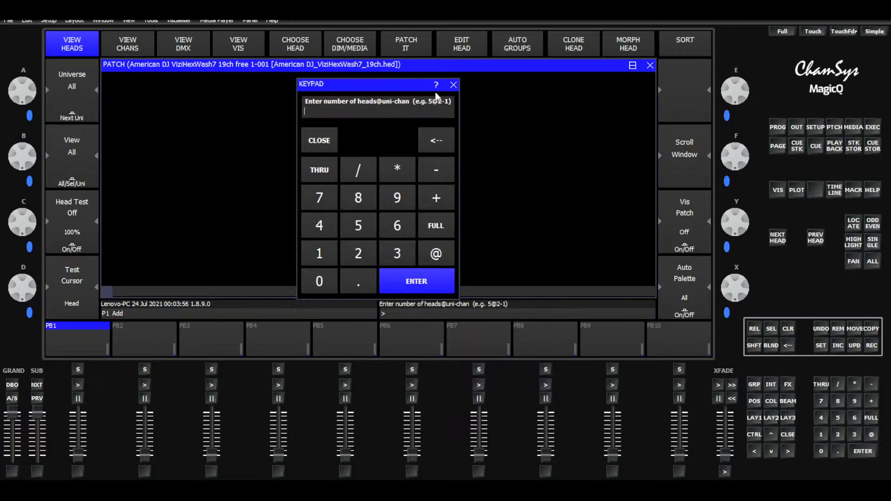
{"action": "left_click", "coordinate": [327, 199]}
{"action": "left_click", "coordinate": [415, 285]}
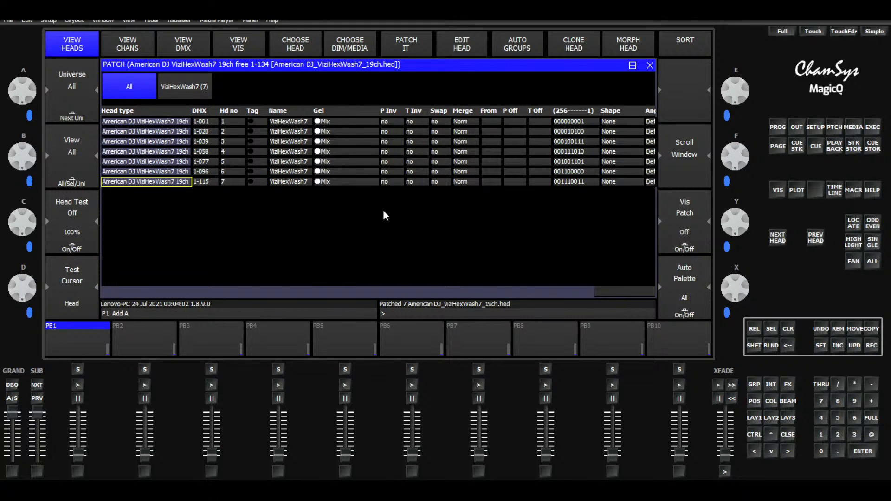
Reopen the visualiser window, show the patched heads' visualiser positions and move the window clear of the table
{"action": "left_click", "coordinate": [182, 21]}
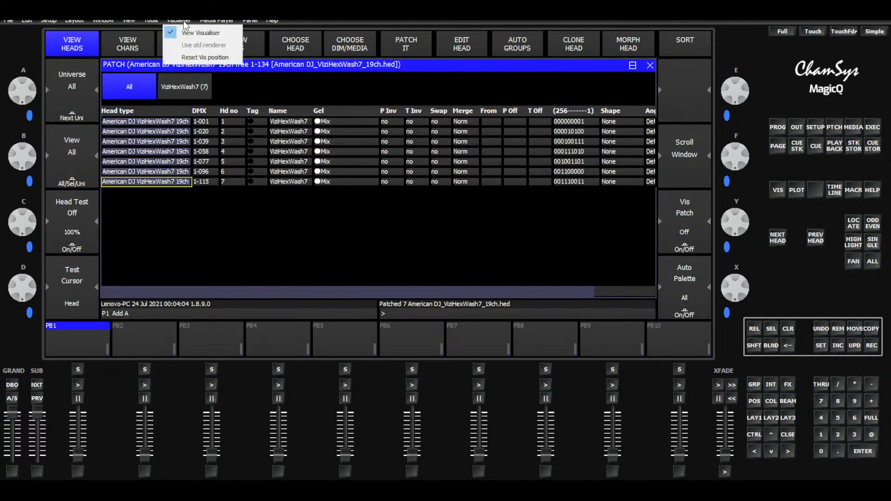
{"action": "left_click", "coordinate": [183, 33]}
{"action": "left_click", "coordinate": [178, 21]}
{"action": "left_click", "coordinate": [180, 33]}
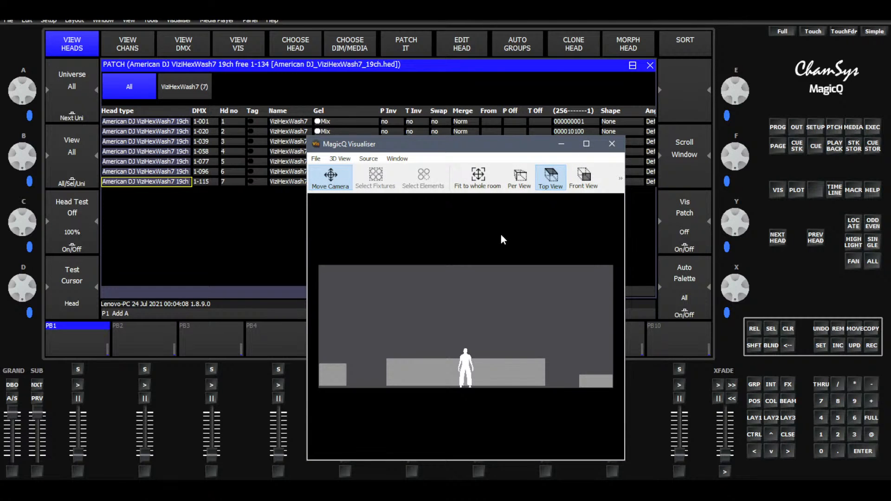
{"action": "left_click", "coordinate": [236, 46]}
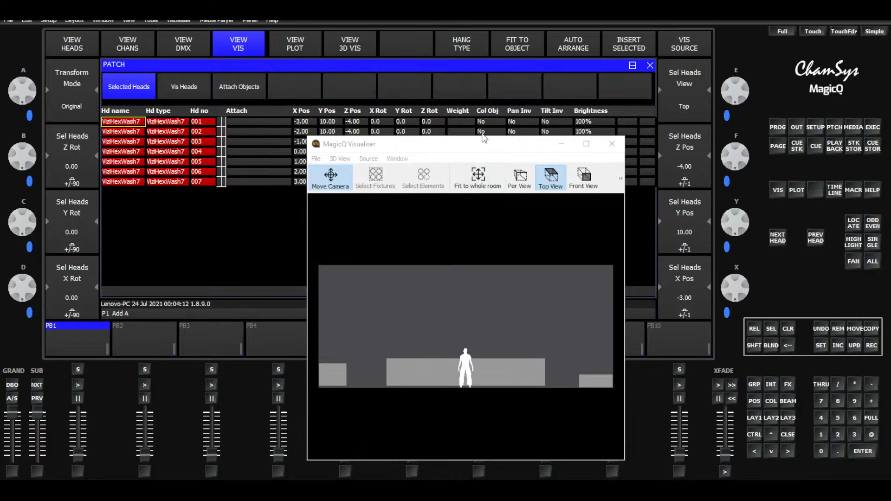
{"action": "left_click_drag", "start_coordinate": [480, 146], "coordinate": [311, 220]}
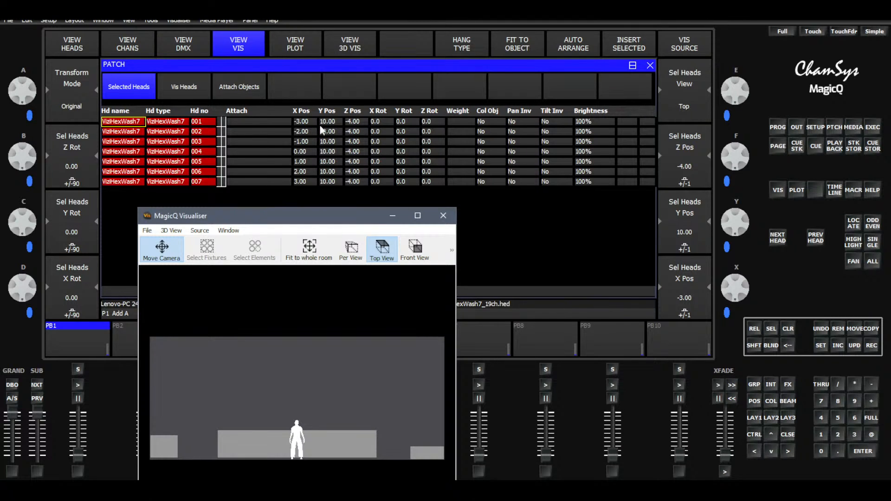
Set the Y position of all seven Vizi Hex Wash7 heads to 18 feet (5.49)
{"action": "left_click_drag", "start_coordinate": [327, 126], "coordinate": [328, 189]}
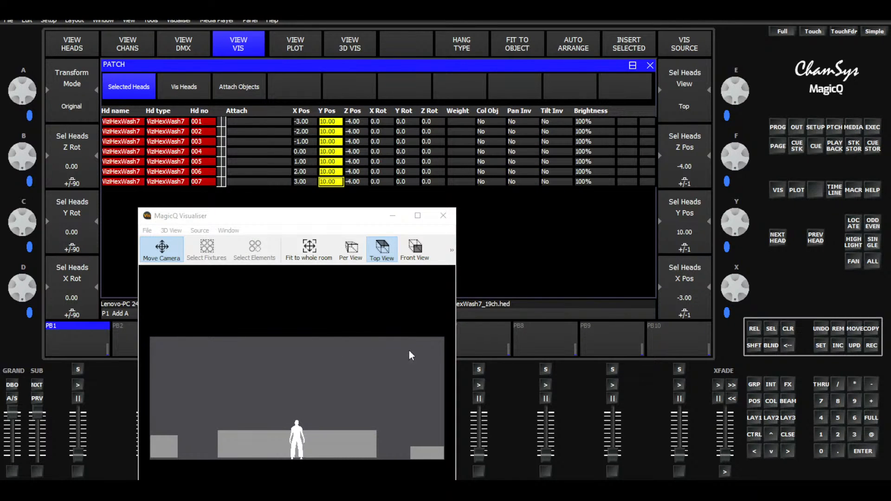
{"action": "key", "text": "Return"}
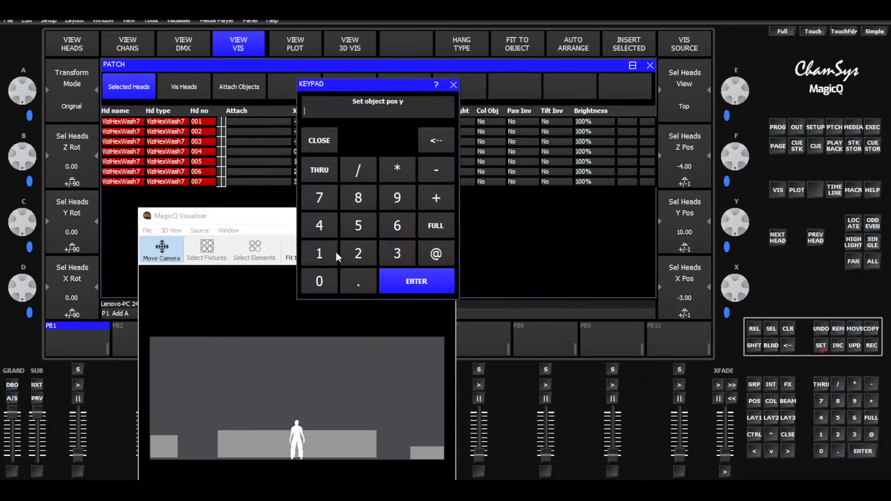
{"action": "left_click", "coordinate": [319, 253]}
{"action": "left_click", "coordinate": [357, 198]}
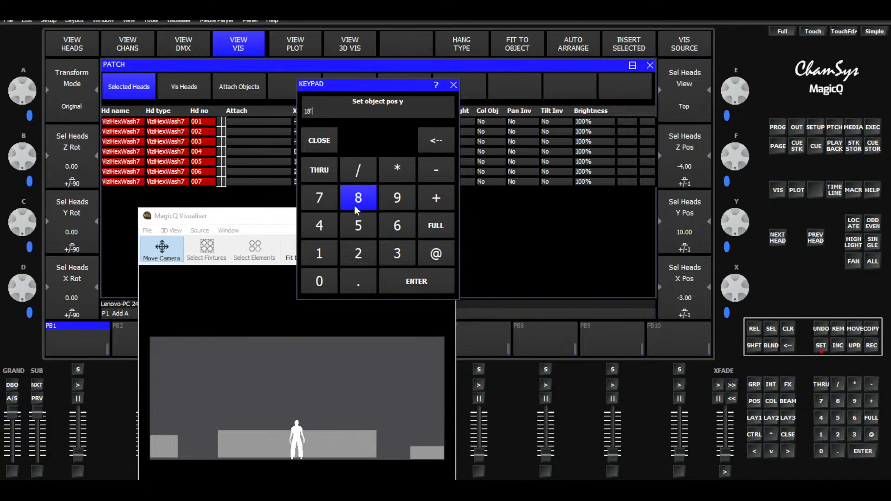
{"action": "left_click", "coordinate": [410, 283]}
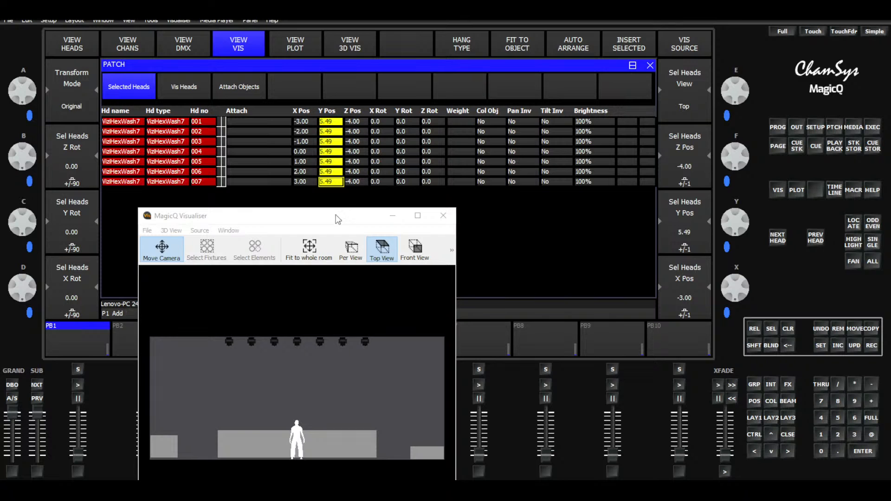
Examine the row of heads from the top view, keeping the visualiser window clear of the position table
{"action": "mouse_move", "coordinate": [333, 217]}
{"action": "left_mouse_down"}
{"action": "mouse_move", "coordinate": [430, 173]}
{"action": "mouse_move", "coordinate": [328, 207]}
{"action": "left_mouse_up"}
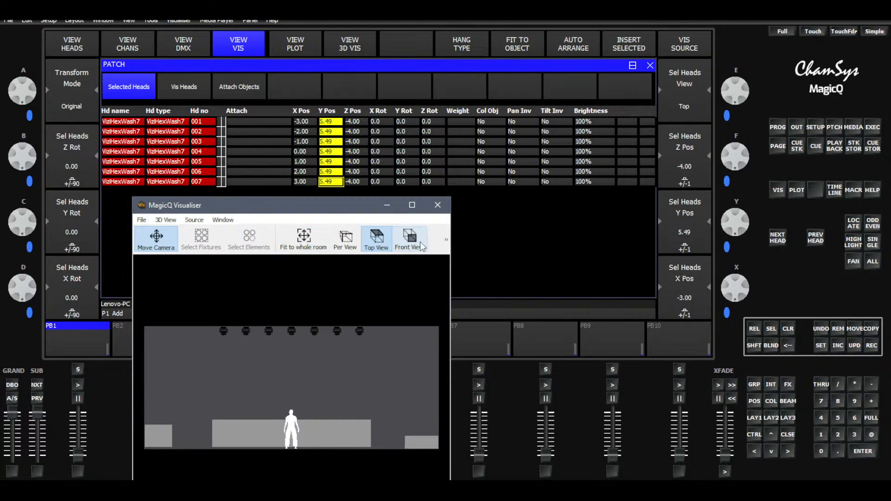
{"action": "left_click", "coordinate": [374, 241]}
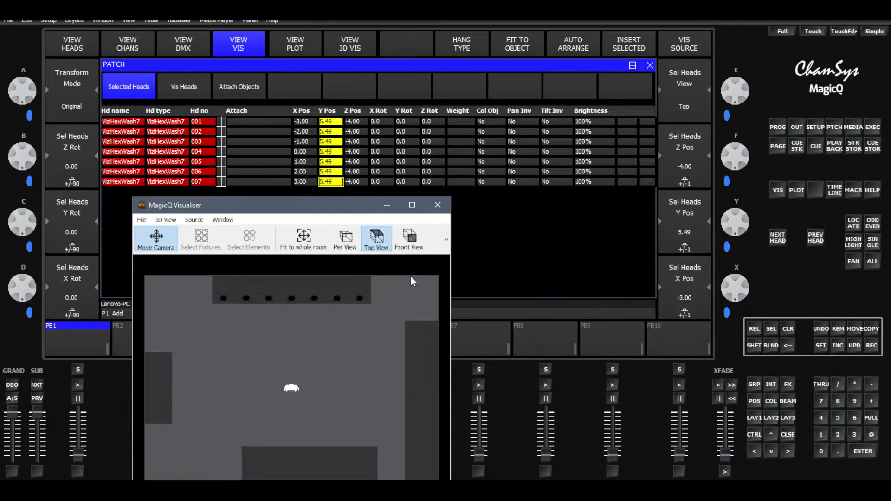
{"action": "left_click_drag", "start_coordinate": [351, 202], "coordinate": [326, 162]}
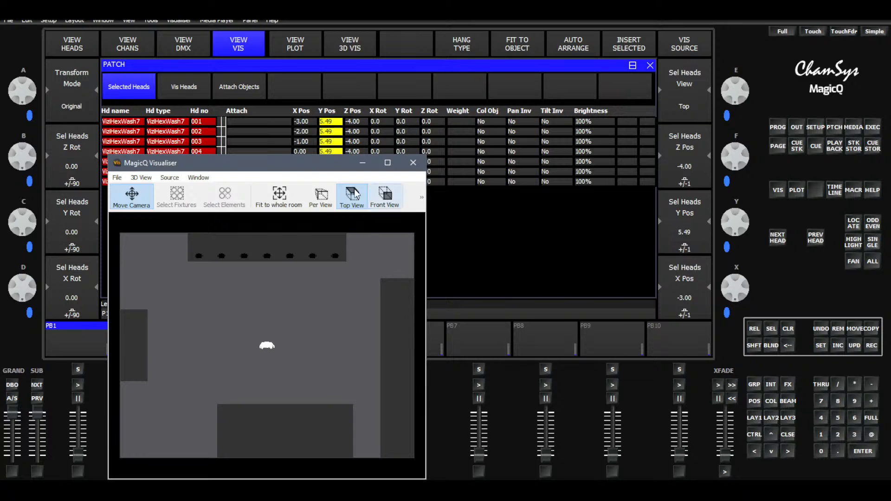
{"action": "left_click_drag", "start_coordinate": [320, 167], "coordinate": [357, 213]}
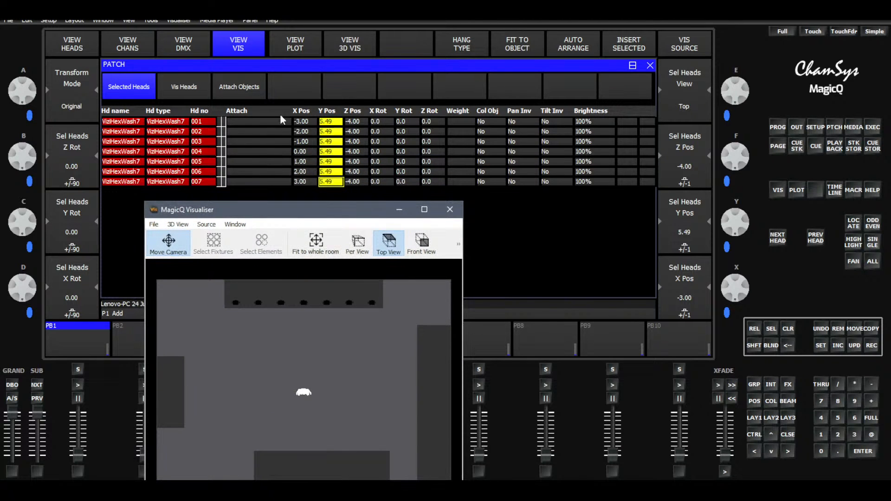
Insert a basic pipe into the attach objects and keep its default name
{"action": "left_click", "coordinate": [236, 86]}
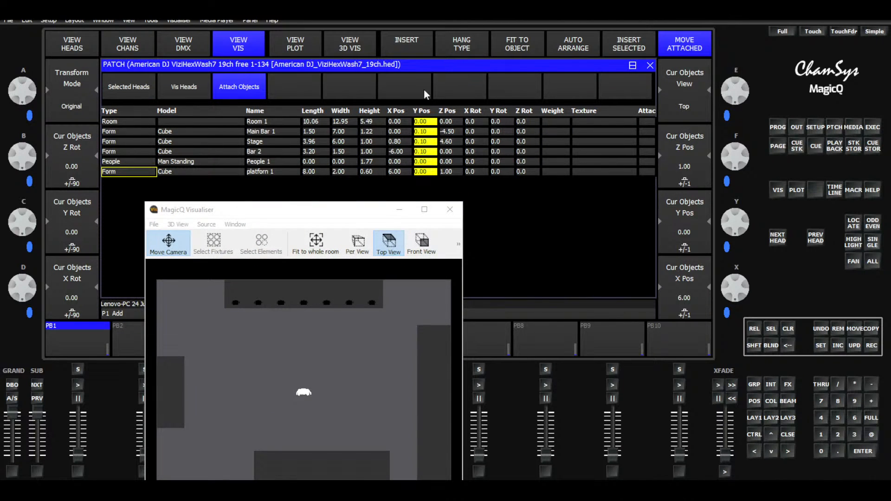
{"action": "left_click", "coordinate": [413, 39]}
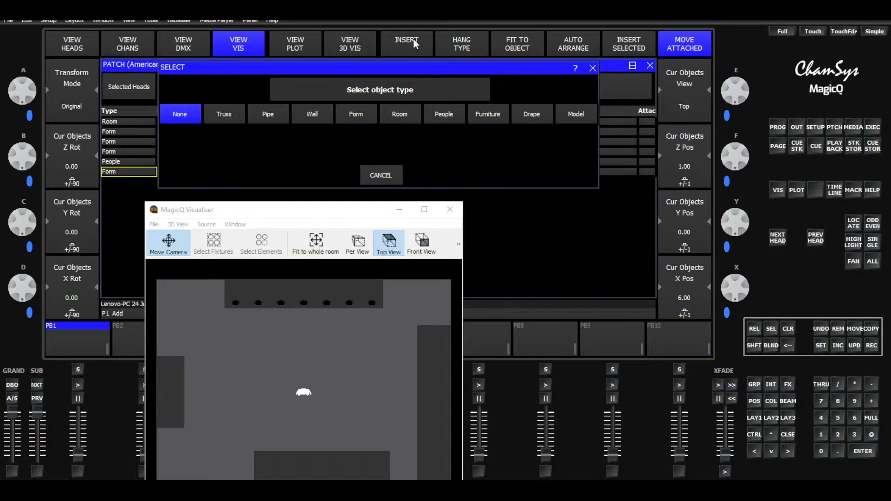
{"action": "left_click", "coordinate": [267, 117]}
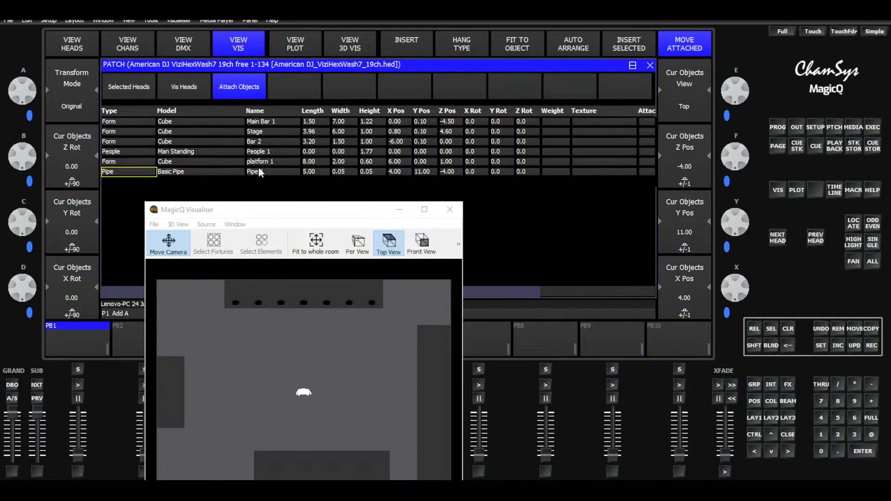
{"action": "double_click", "coordinate": [256, 171]}
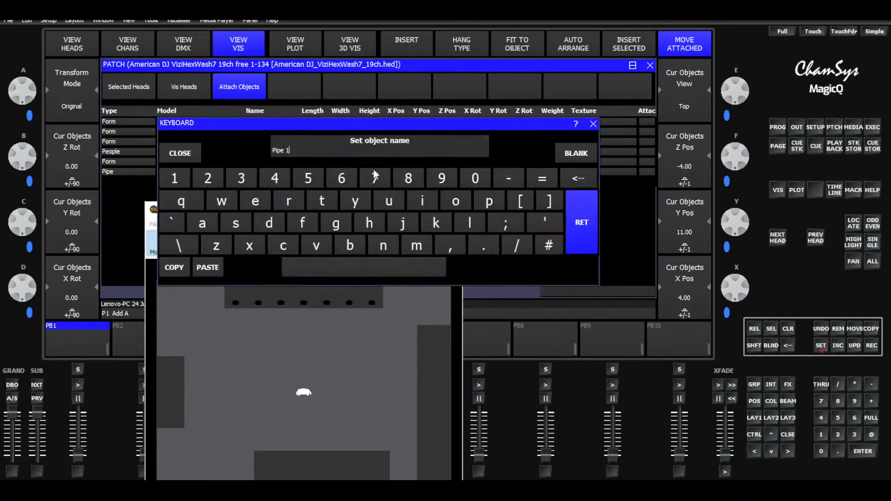
{"action": "left_click", "coordinate": [593, 125]}
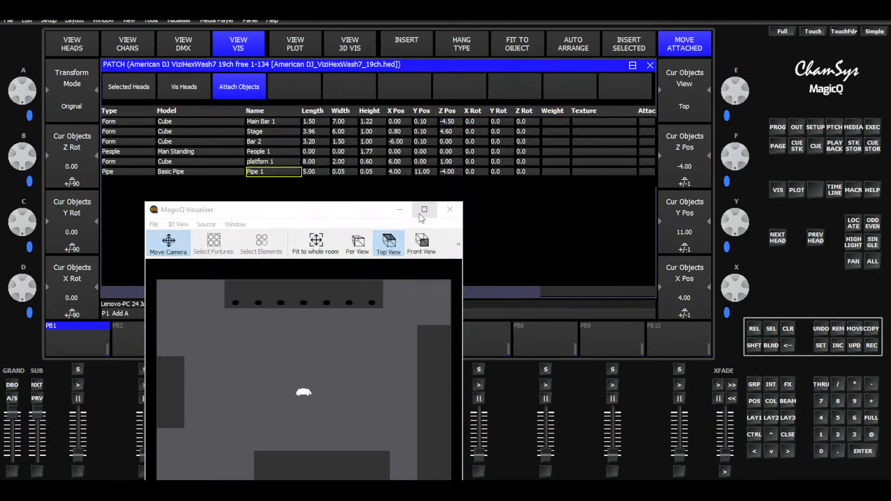
Set the new pipe's Y position to 18 feet (5.49) and check its placement in the visualiser
{"action": "left_click_drag", "start_coordinate": [336, 209], "coordinate": [397, 204]}
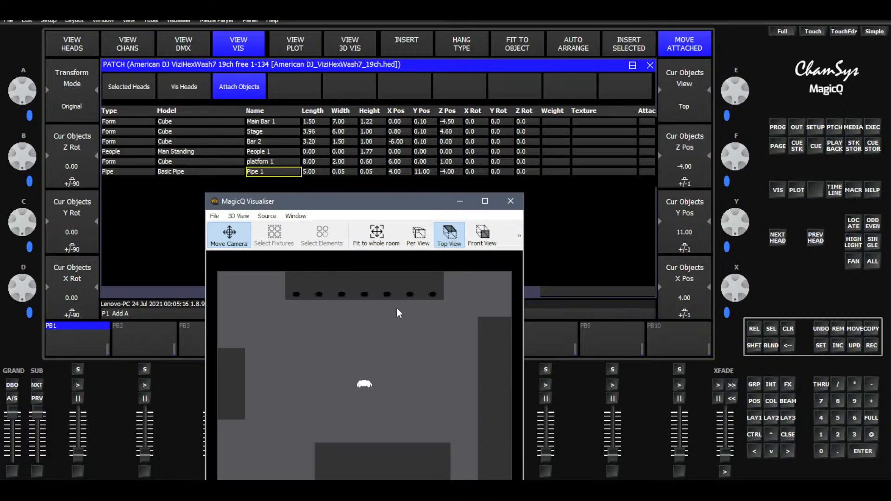
{"action": "left_click", "coordinate": [376, 235]}
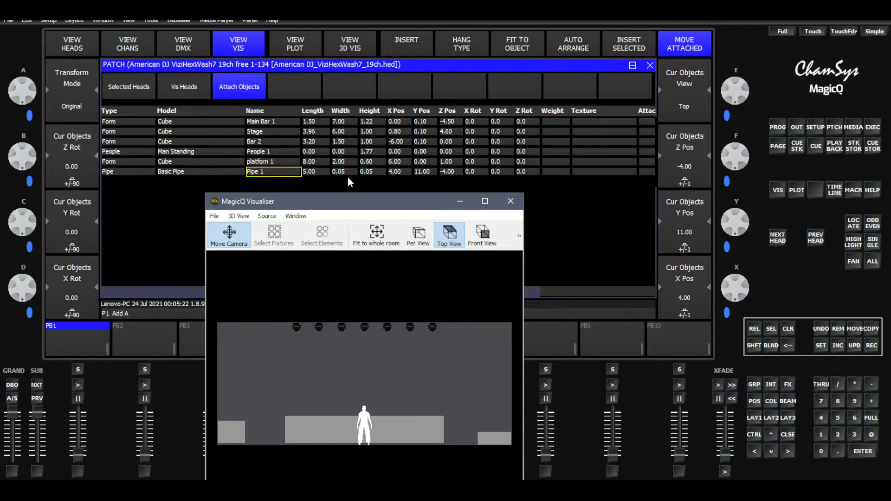
{"action": "left_click", "coordinate": [424, 171]}
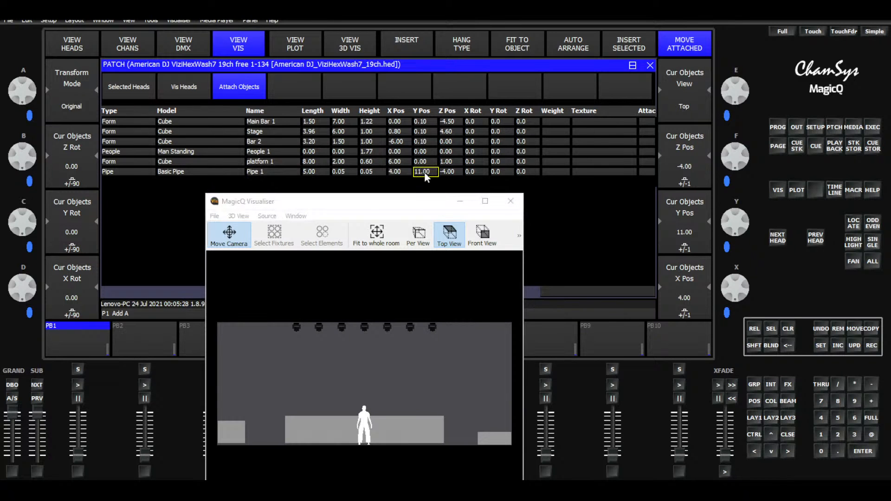
{"action": "left_click", "coordinate": [424, 172]}
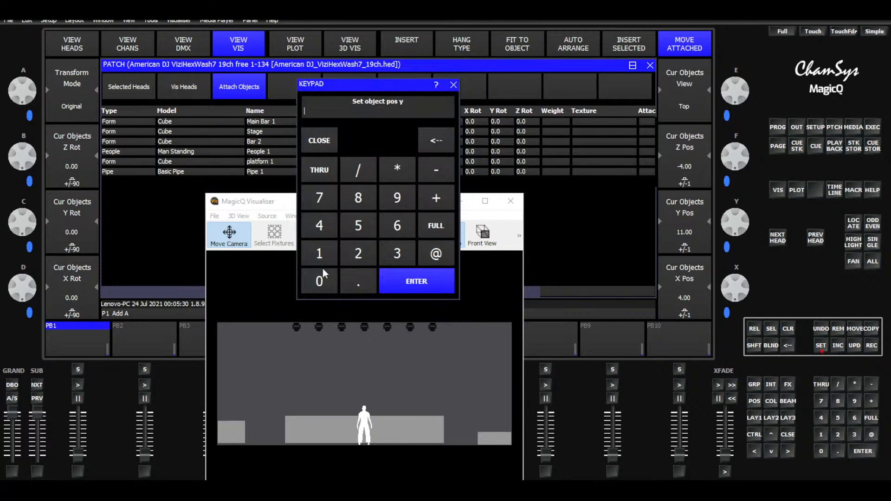
{"action": "left_click", "coordinate": [329, 252]}
{"action": "left_click", "coordinate": [357, 204]}
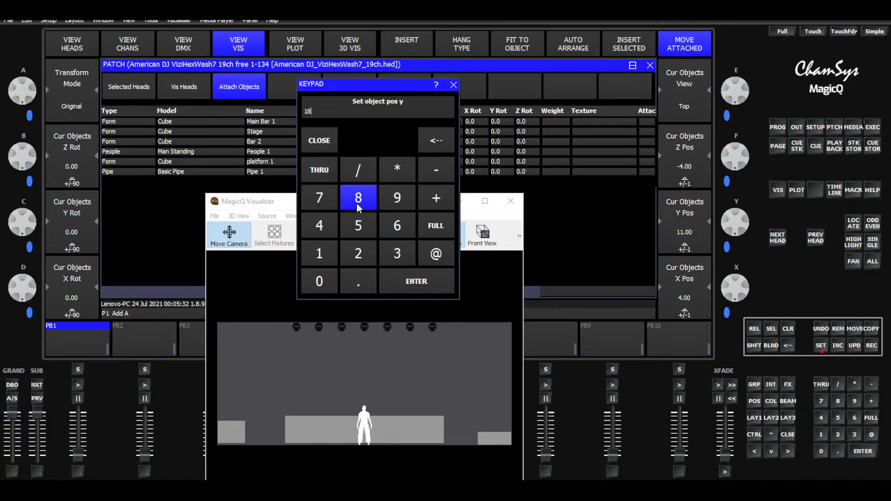
{"action": "key", "text": "Return"}
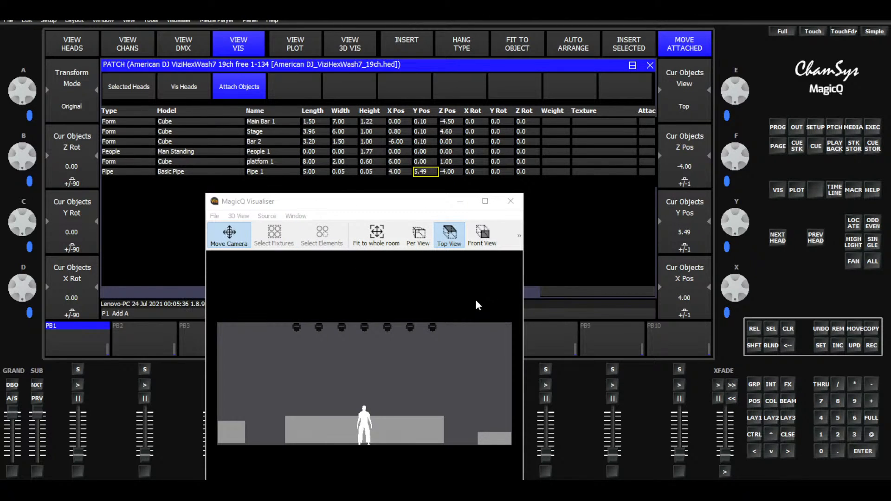
{"action": "left_click_drag", "start_coordinate": [476, 301], "coordinate": [491, 329]}
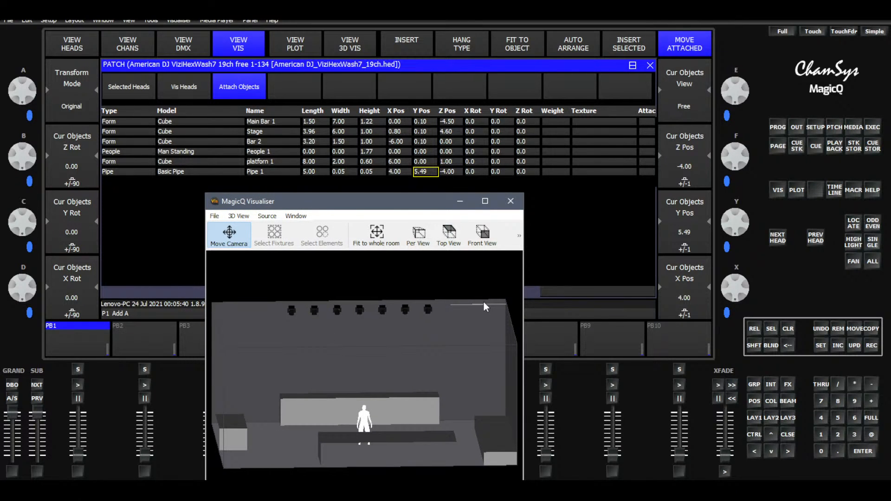
Set Pipe 1's Z position to 0 and check its placement in the visualiser
{"action": "left_click", "coordinate": [454, 172]}
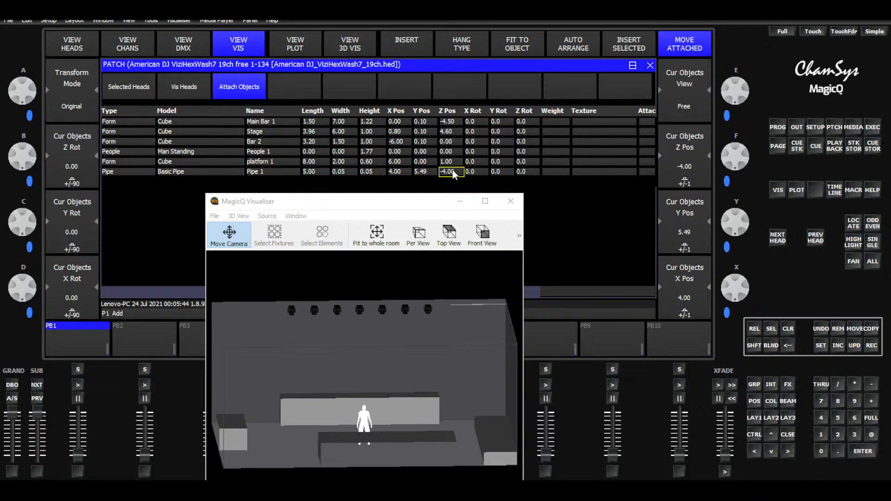
{"action": "left_click", "coordinate": [453, 171]}
{"action": "left_click", "coordinate": [307, 291]}
{"action": "left_click", "coordinate": [392, 281]}
{"action": "left_click_drag", "start_coordinate": [474, 336], "coordinate": [450, 375]}
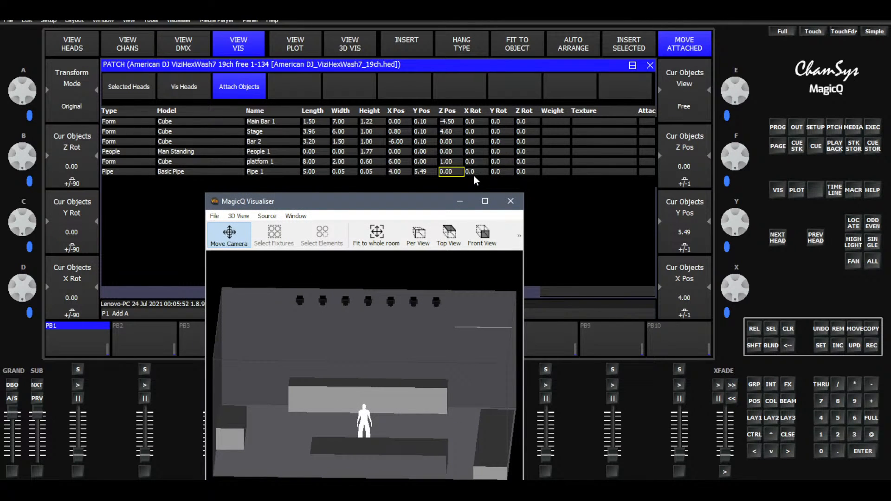
Set Pipe 1's X position to 0, leaving its Y position as it is
{"action": "left_click", "coordinate": [423, 172]}
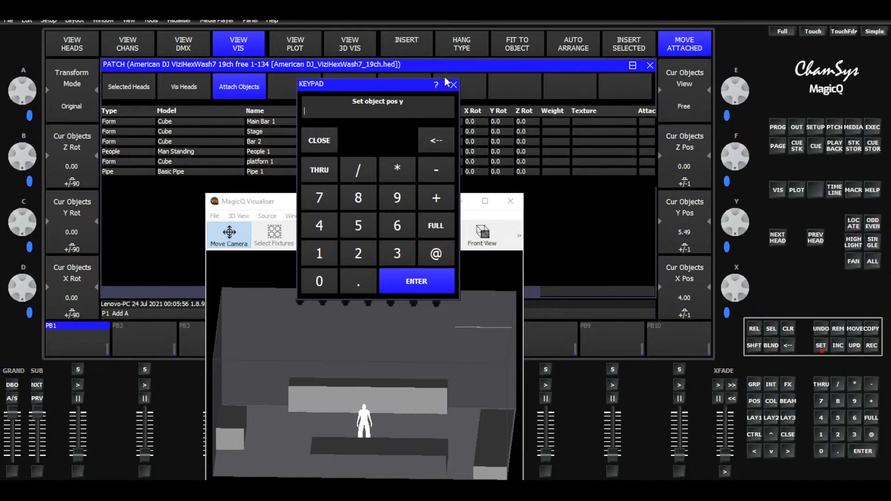
{"action": "left_click", "coordinate": [454, 84]}
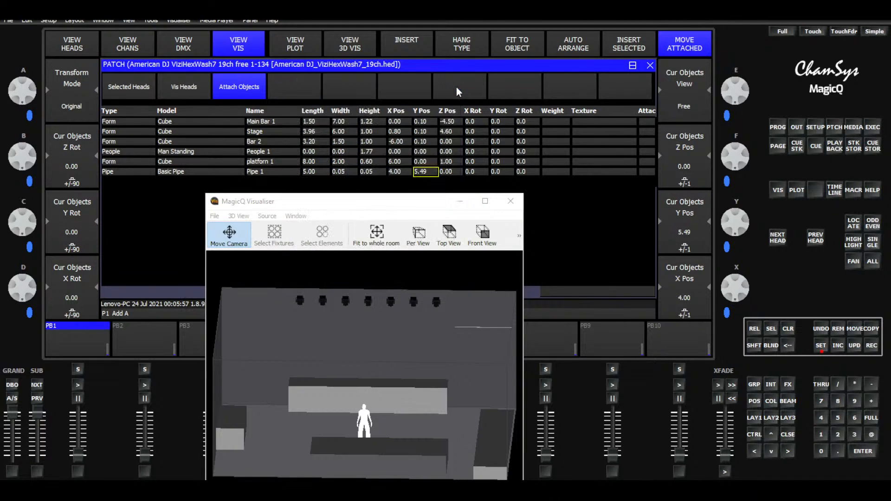
{"action": "left_click", "coordinate": [406, 172]}
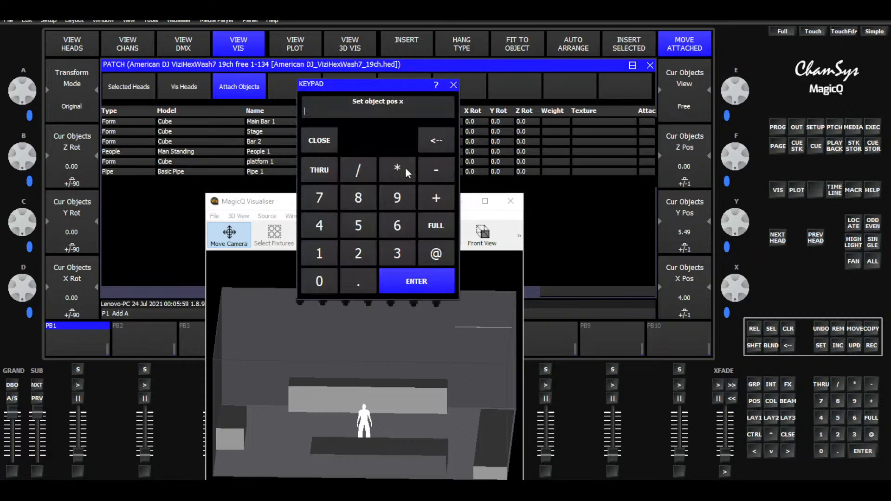
{"action": "left_click", "coordinate": [325, 278]}
{"action": "left_click", "coordinate": [406, 277]}
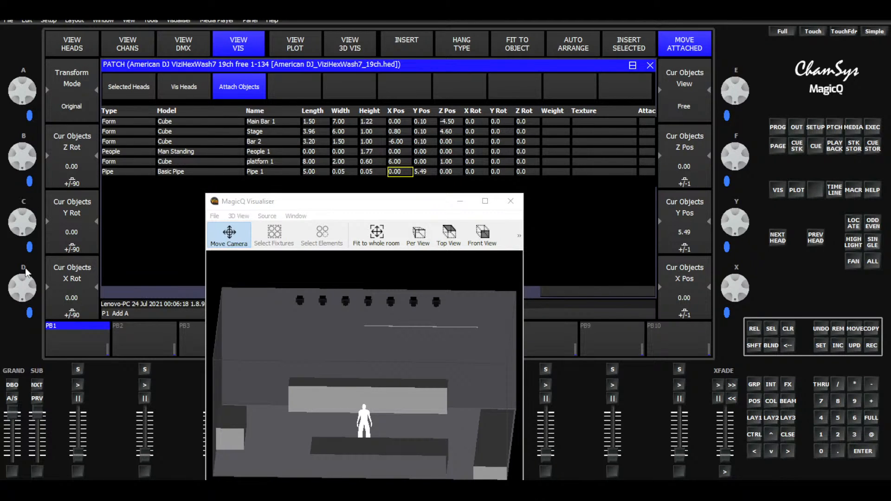
Try an X rotation of -1.2 on the pipe and reset it to 0
{"action": "left_click_drag", "start_coordinate": [29, 283], "coordinate": [33, 265]}
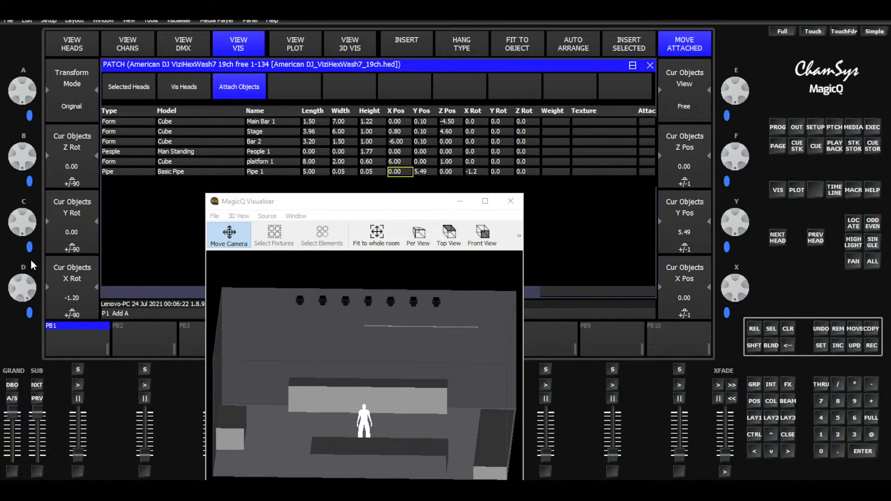
{"action": "left_click", "coordinate": [478, 173]}
{"action": "left_click", "coordinate": [477, 172]}
{"action": "left_click", "coordinate": [312, 281]}
{"action": "left_click", "coordinate": [432, 284]}
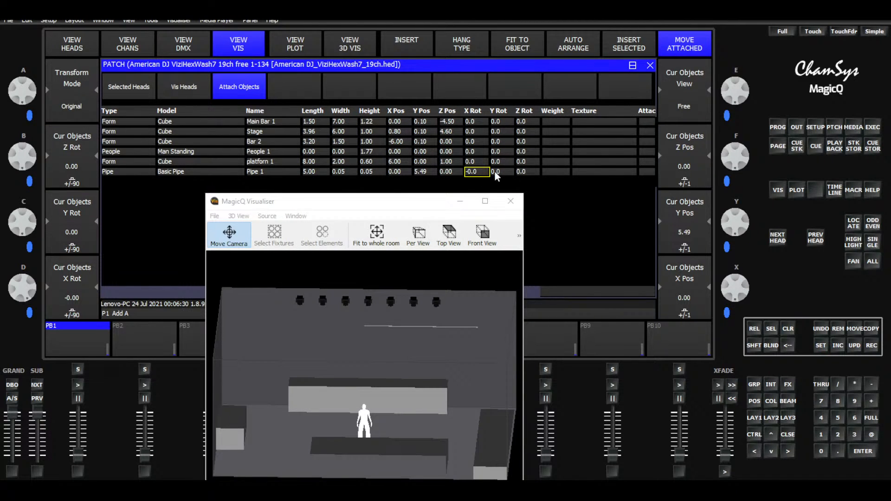
Try a Z rotation of 90 on the pipe, check it in the top view, and reset the rotation to 0
{"action": "double_click", "coordinate": [527, 172]}
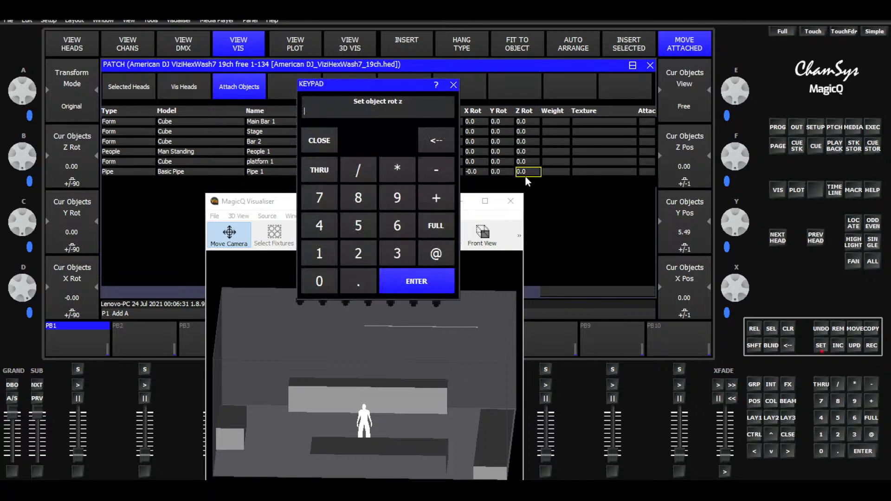
{"action": "left_click", "coordinate": [396, 207]}
{"action": "left_click", "coordinate": [325, 279]}
{"action": "left_click", "coordinate": [424, 282]}
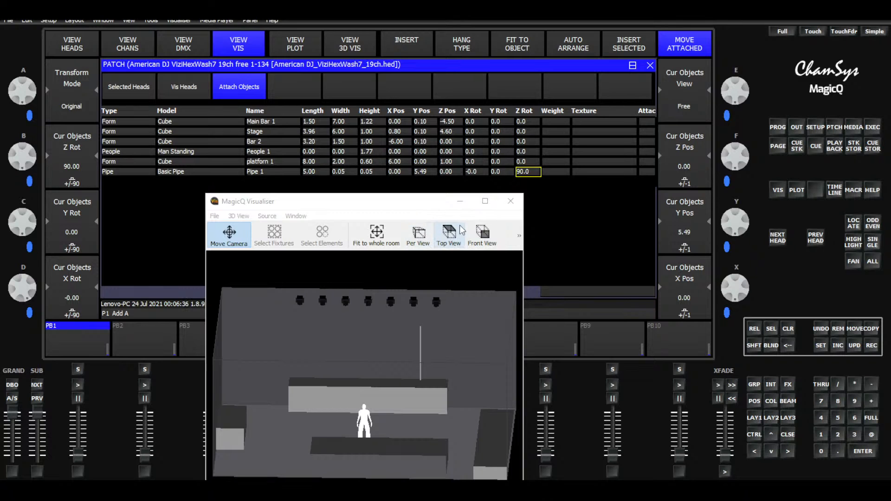
{"action": "left_click", "coordinate": [457, 247]}
{"action": "left_click_drag", "start_coordinate": [463, 306], "coordinate": [462, 341]}
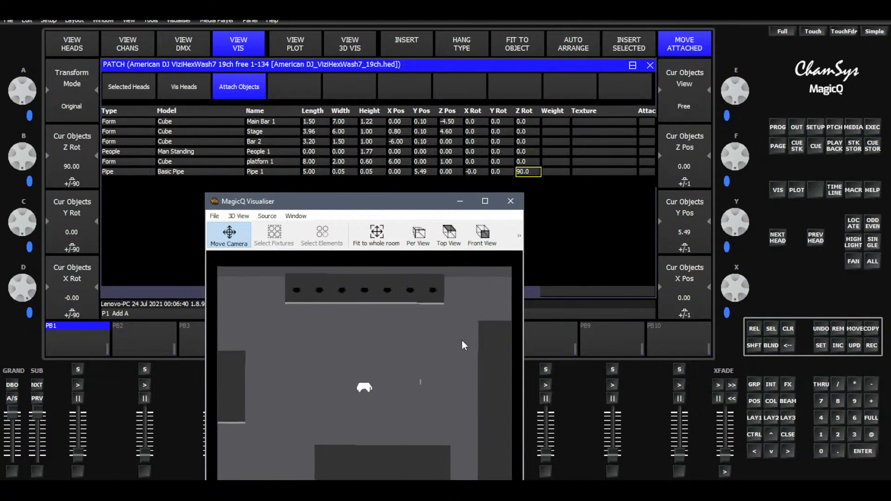
{"action": "left_click", "coordinate": [523, 174]}
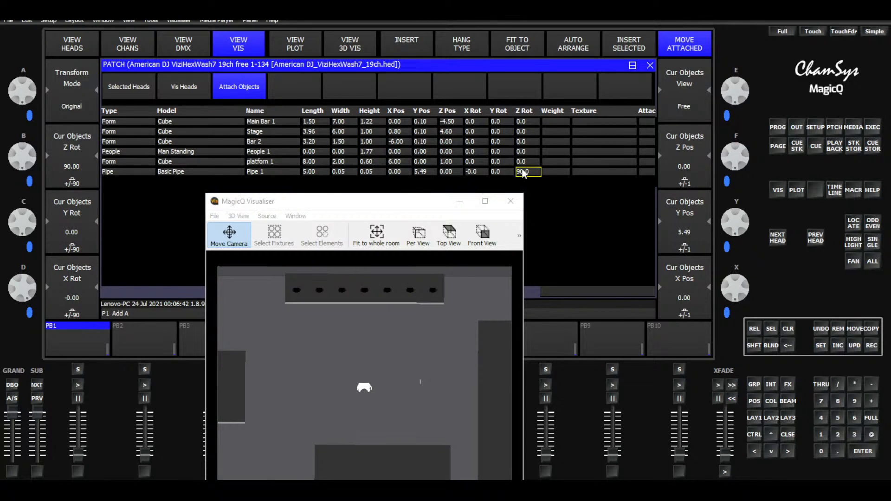
{"action": "type", "text": "0"}
{"action": "left_click", "coordinate": [380, 280]}
Set the pipe's Y rotation to 90 and check its orientation against the whole room in the visualiser
{"action": "left_click", "coordinate": [500, 172]}
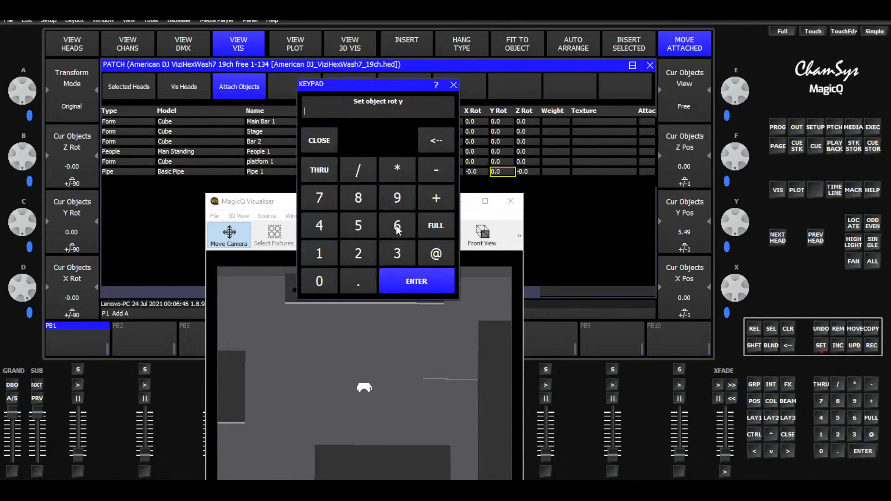
{"action": "left_click", "coordinate": [325, 278]}
{"action": "left_click", "coordinate": [412, 274]}
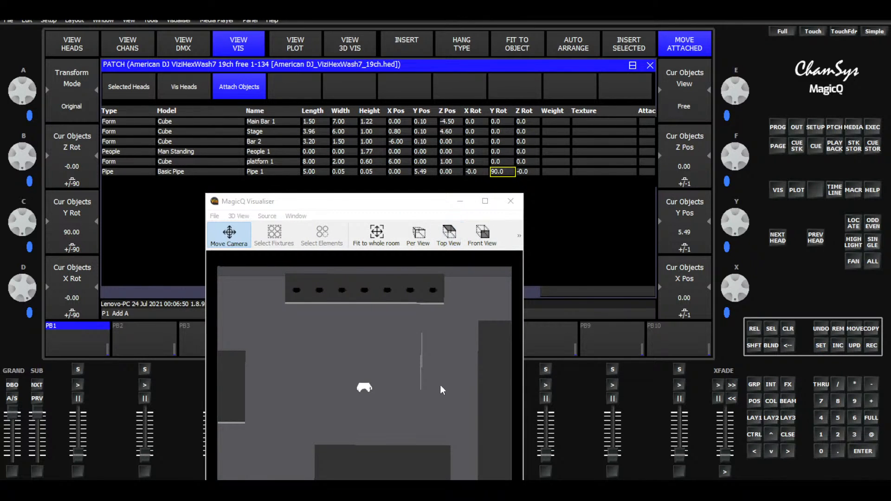
{"action": "left_click", "coordinate": [461, 362]}
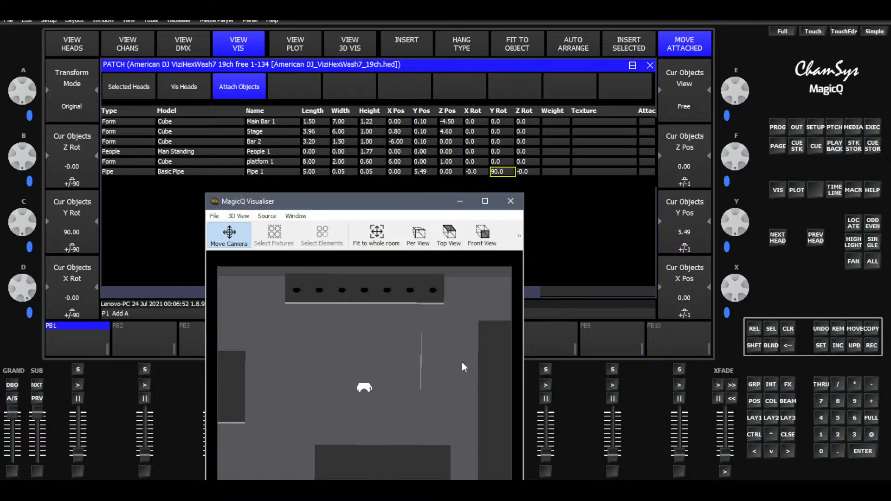
{"action": "left_click_drag", "start_coordinate": [461, 362], "coordinate": [456, 403]}
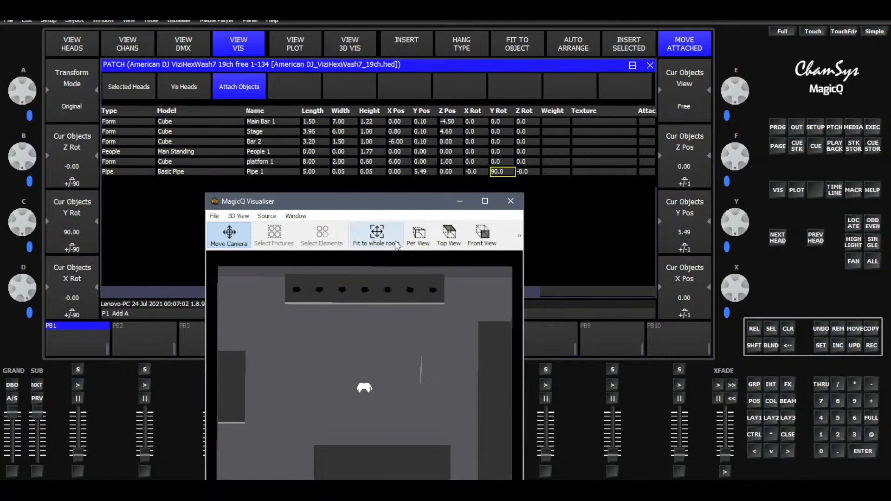
{"action": "left_click", "coordinate": [377, 234]}
{"action": "left_click_drag", "start_coordinate": [456, 360], "coordinate": [449, 415]}
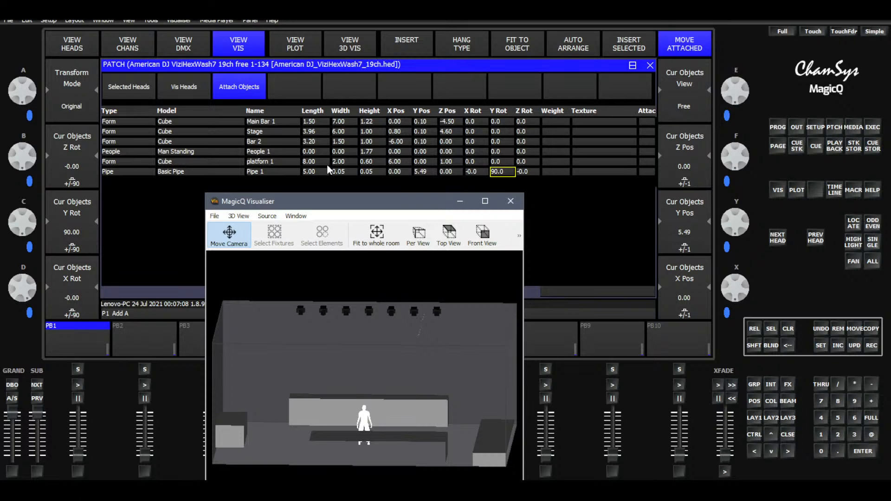
Try the pipe at X positions 4 and 8, checking each placement in the visualiser
{"action": "left_click", "coordinate": [405, 171]}
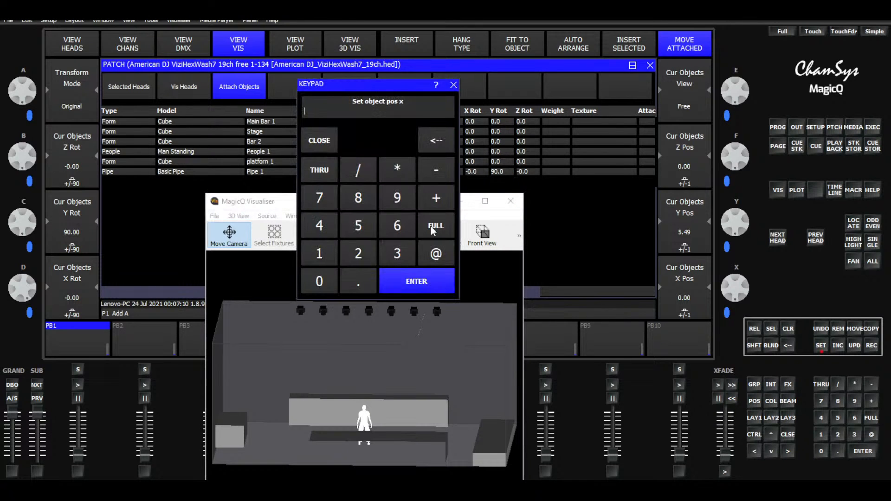
{"action": "left_click", "coordinate": [330, 230]}
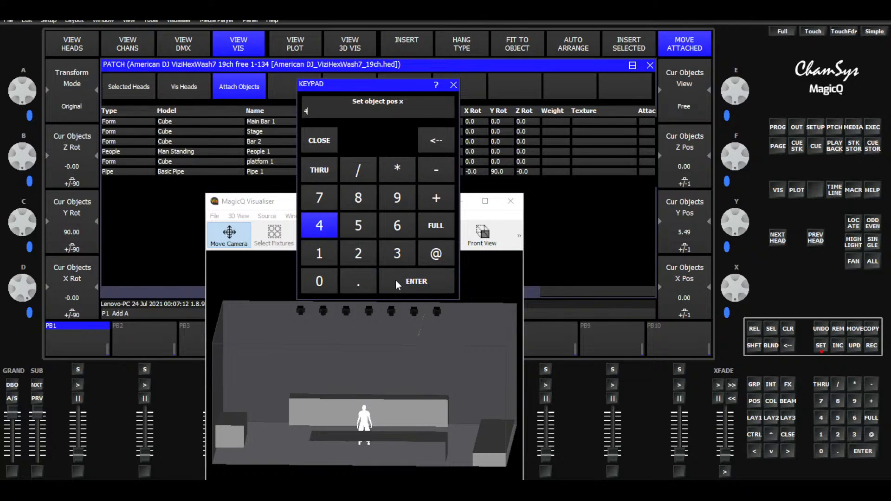
{"action": "left_click", "coordinate": [397, 281]}
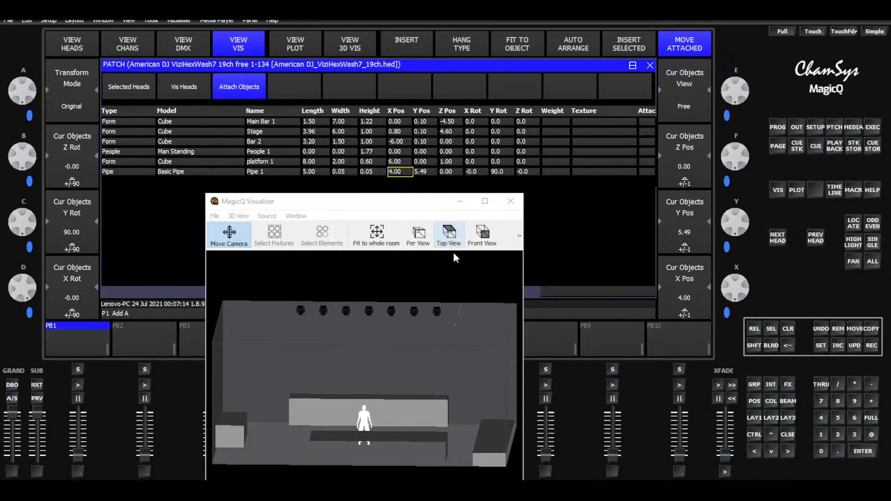
{"action": "left_click_drag", "start_coordinate": [459, 343], "coordinate": [466, 318]}
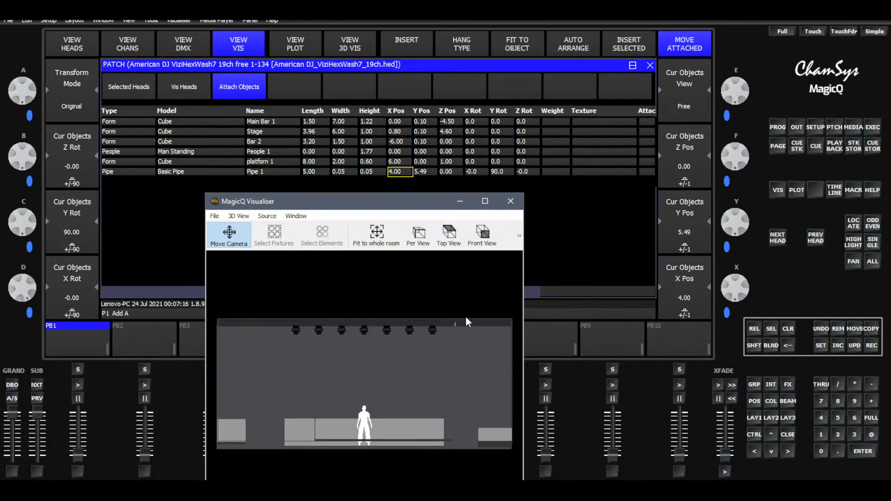
{"action": "left_click", "coordinate": [396, 171]}
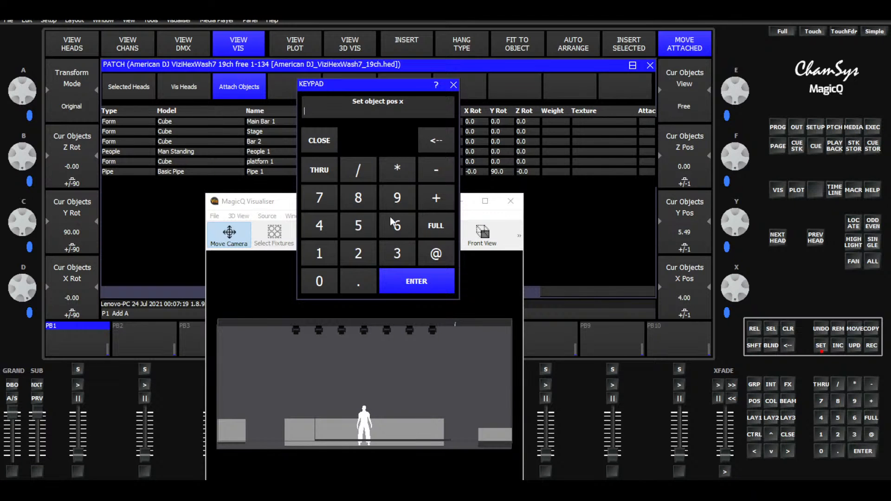
{"action": "left_click", "coordinate": [360, 202]}
{"action": "left_click", "coordinate": [397, 284]}
{"action": "left_click_drag", "start_coordinate": [456, 376], "coordinate": [449, 413]}
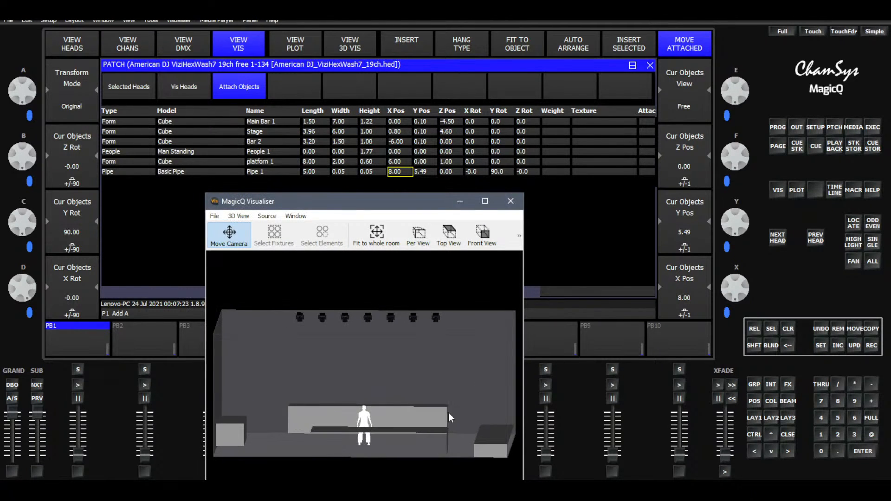
Try the pipe at X positions 6 and 5 to bring it closer to the side platform
{"action": "left_click", "coordinate": [405, 172]}
{"action": "left_click", "coordinate": [408, 220]}
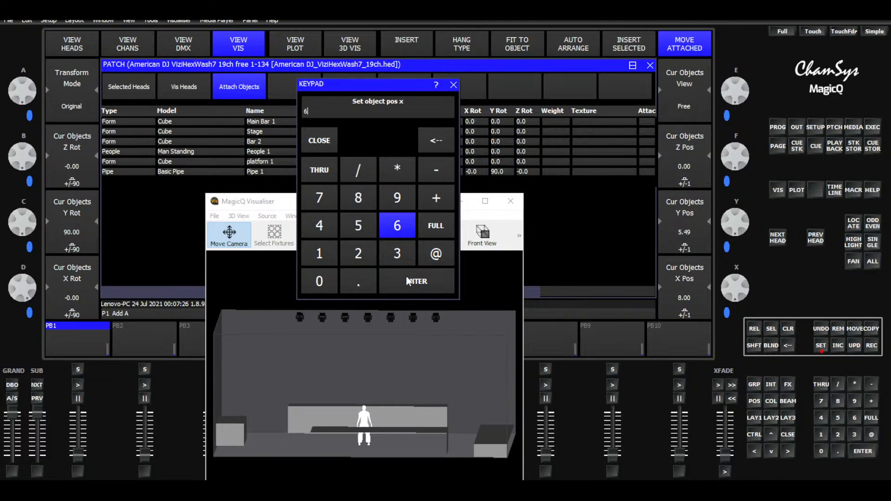
{"action": "left_click", "coordinate": [406, 277]}
{"action": "left_click_drag", "start_coordinate": [467, 303], "coordinate": [494, 352]}
{"action": "left_click", "coordinate": [396, 172]}
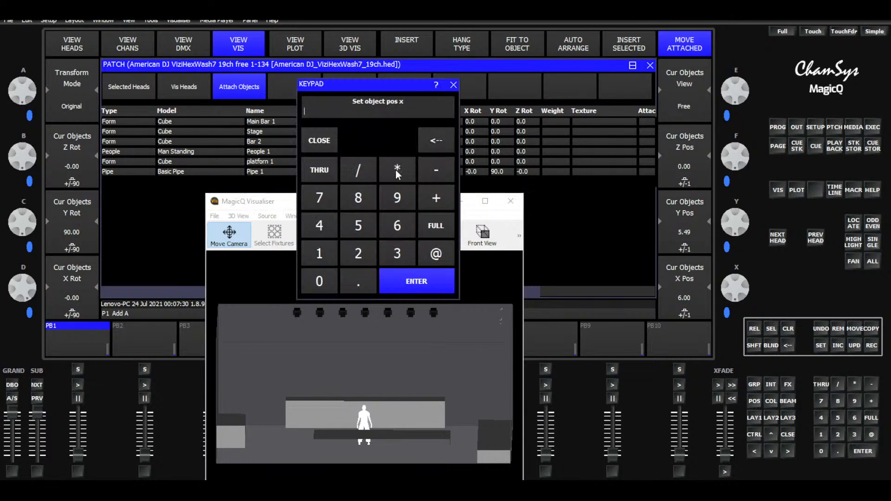
{"action": "left_click", "coordinate": [363, 225]}
{"action": "left_click", "coordinate": [394, 280]}
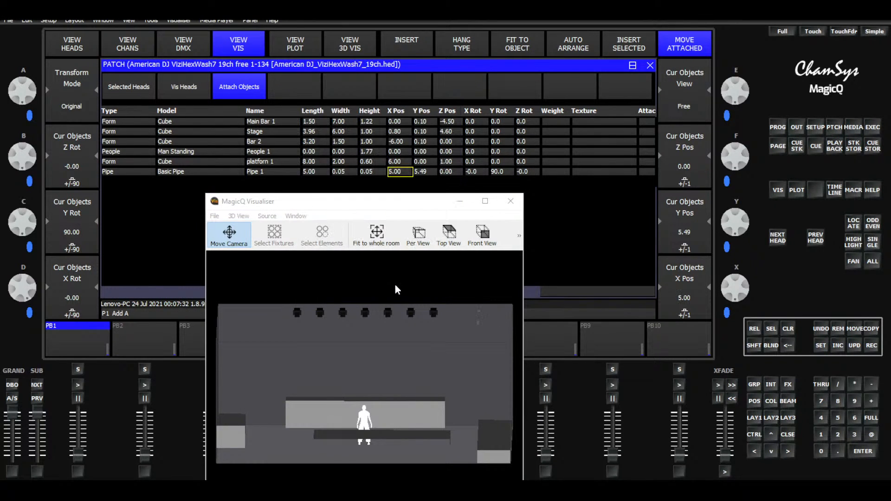
Set the pipe's X position to 5.5 and inspect its placement from the side of the room
{"action": "left_click", "coordinate": [404, 173]}
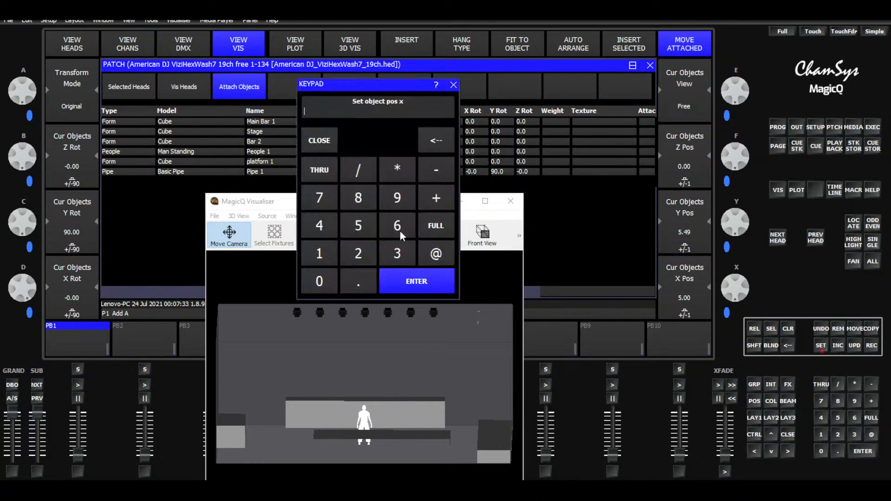
{"action": "left_click", "coordinate": [364, 227]}
{"action": "left_click", "coordinate": [370, 219]}
{"action": "left_click", "coordinate": [398, 274]}
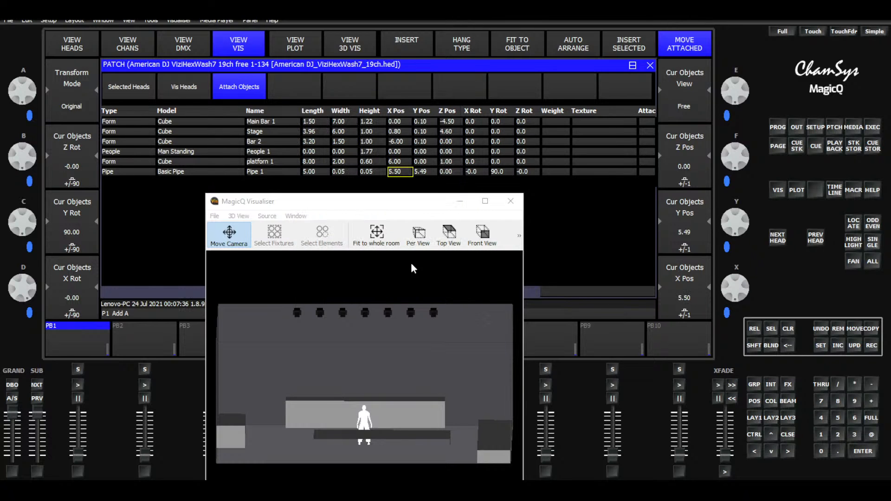
{"action": "left_click_drag", "start_coordinate": [504, 282], "coordinate": [277, 383]}
{"action": "scroll", "coordinate": [326, 394], "scroll_direction": "up", "scroll_amount": 2}
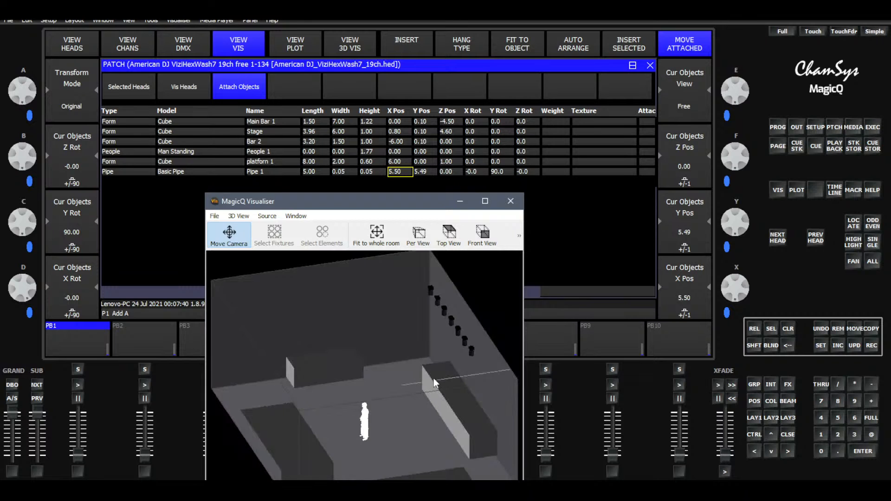
{"action": "left_click_drag", "start_coordinate": [434, 378], "coordinate": [343, 389]}
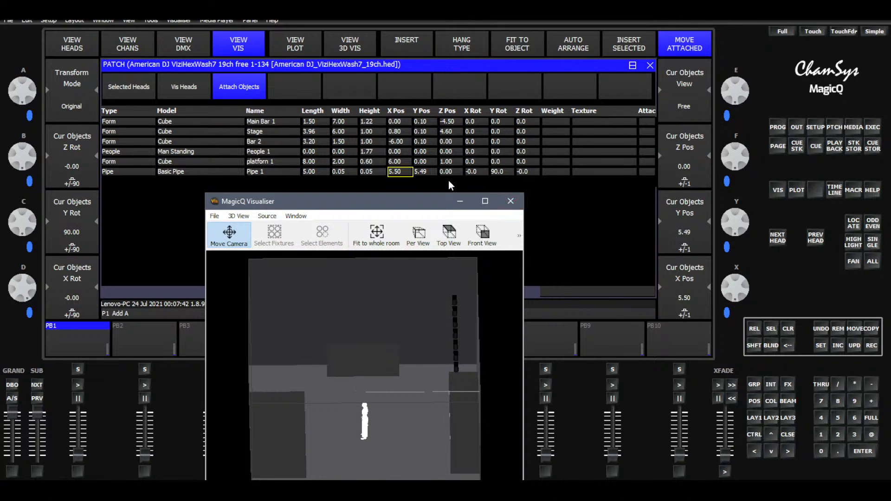
Set the pipe's Z position to 1
{"action": "left_click", "coordinate": [450, 169]}
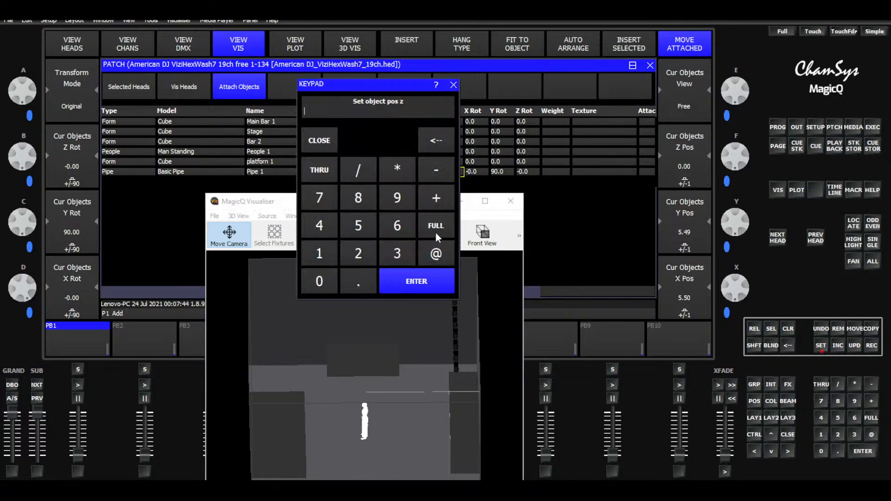
{"action": "left_click", "coordinate": [334, 246]}
{"action": "left_click", "coordinate": [427, 282]}
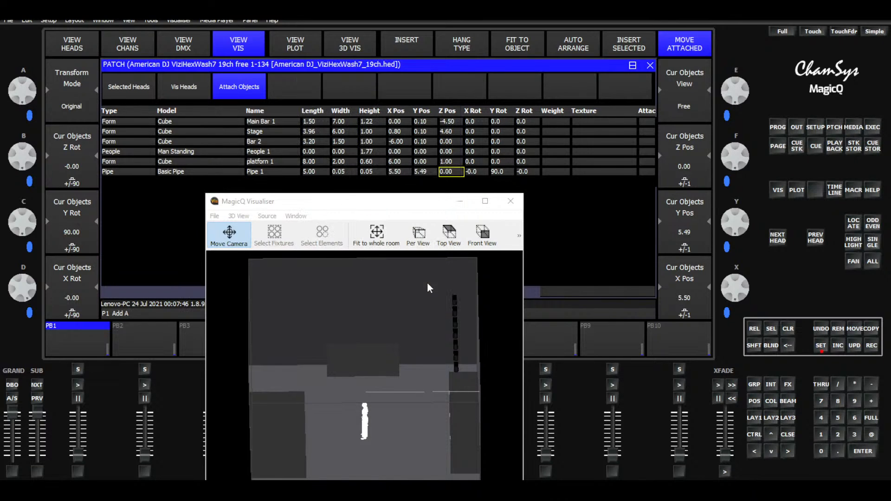
Set the pipe's Z position to 3 and check its placement over the side platform from the top view
{"action": "left_click", "coordinate": [449, 172]}
{"action": "left_click", "coordinate": [400, 259]}
{"action": "left_click", "coordinate": [410, 279]}
{"action": "left_click", "coordinate": [449, 237]}
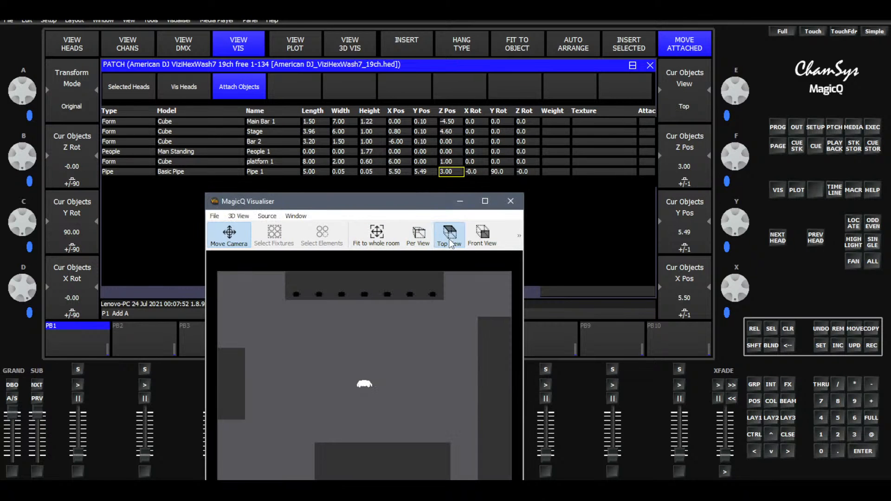
{"action": "mouse_move", "coordinate": [445, 314]}
{"action": "left_mouse_down"}
{"action": "mouse_move", "coordinate": [382, 319]}
{"action": "mouse_move", "coordinate": [441, 303]}
{"action": "mouse_move", "coordinate": [457, 276]}
{"action": "mouse_move", "coordinate": [451, 298]}
{"action": "left_mouse_up"}
{"action": "left_click_drag", "start_coordinate": [459, 334], "coordinate": [438, 339]}
Set Pipe 1's length to 8 and check its extent over the side platform from above
{"action": "left_click_drag", "start_coordinate": [413, 209], "coordinate": [410, 240]}
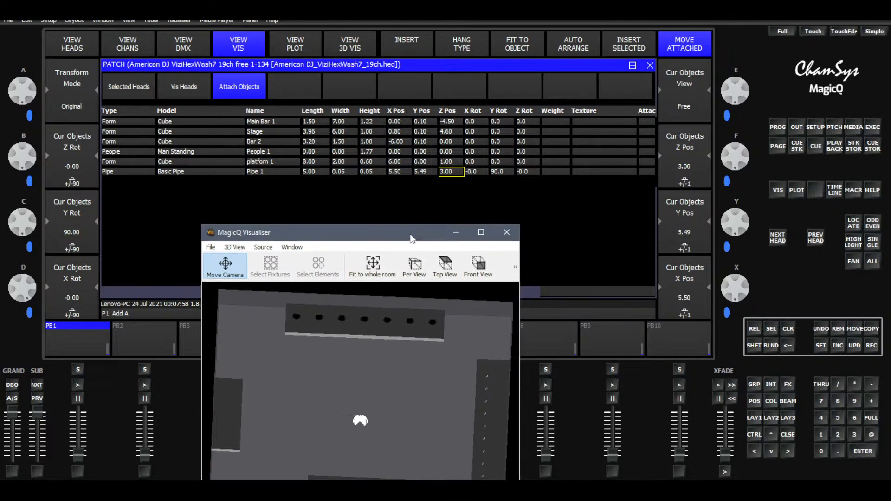
{"action": "left_click", "coordinate": [316, 175]}
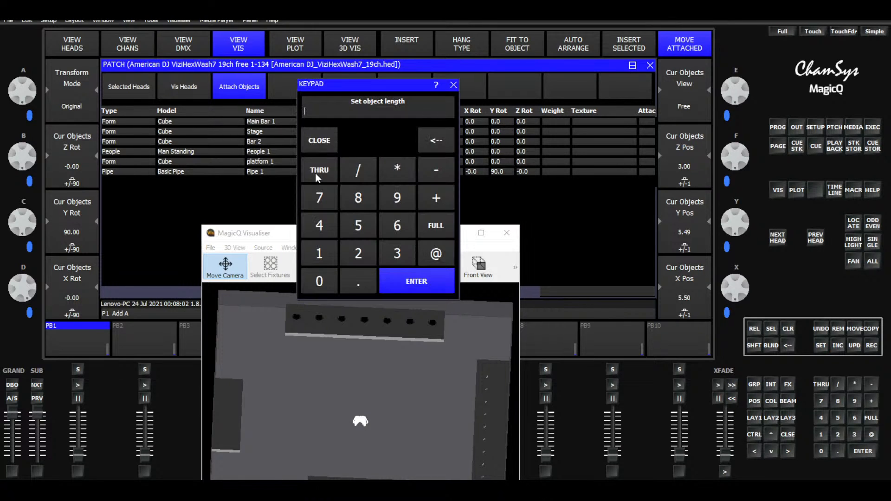
{"action": "left_click", "coordinate": [398, 283]}
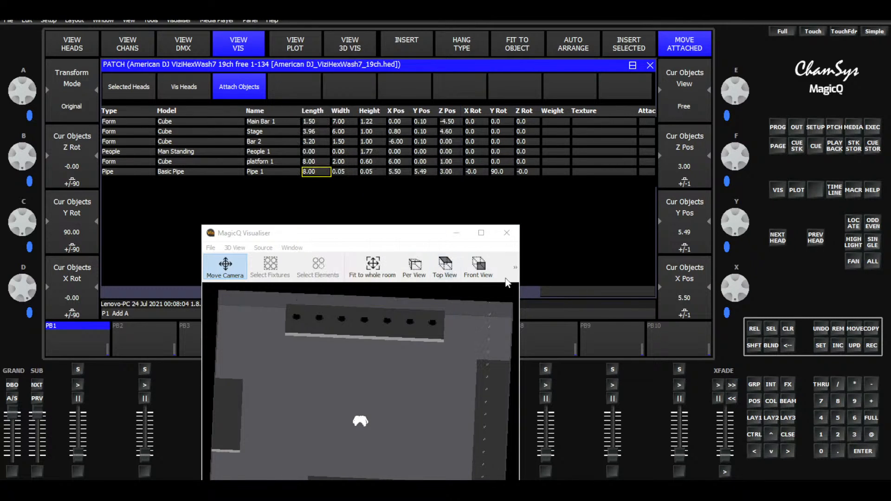
{"action": "left_click", "coordinate": [445, 274]}
{"action": "mouse_move", "coordinate": [446, 386]}
{"action": "left_mouse_down"}
{"action": "mouse_move", "coordinate": [417, 400]}
{"action": "mouse_move", "coordinate": [435, 398]}
{"action": "left_mouse_up"}
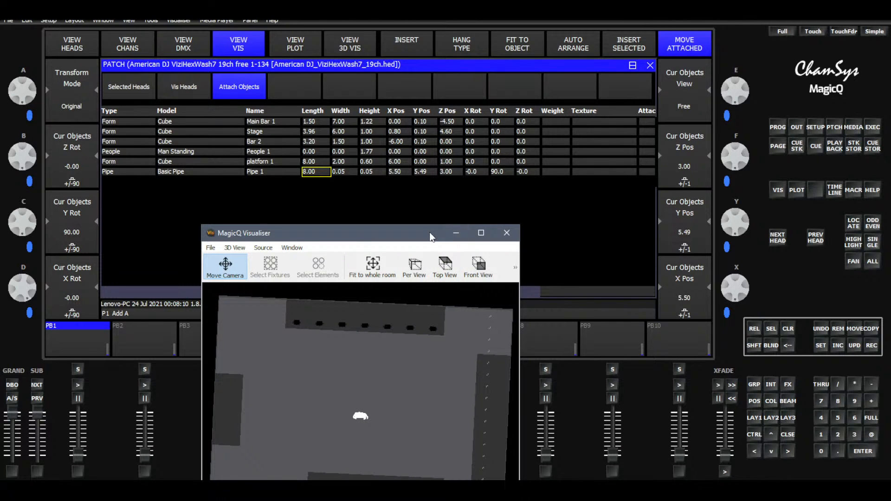
{"action": "left_click_drag", "start_coordinate": [434, 232], "coordinate": [406, 130]}
{"action": "left_click_drag", "start_coordinate": [400, 299], "coordinate": [391, 345]}
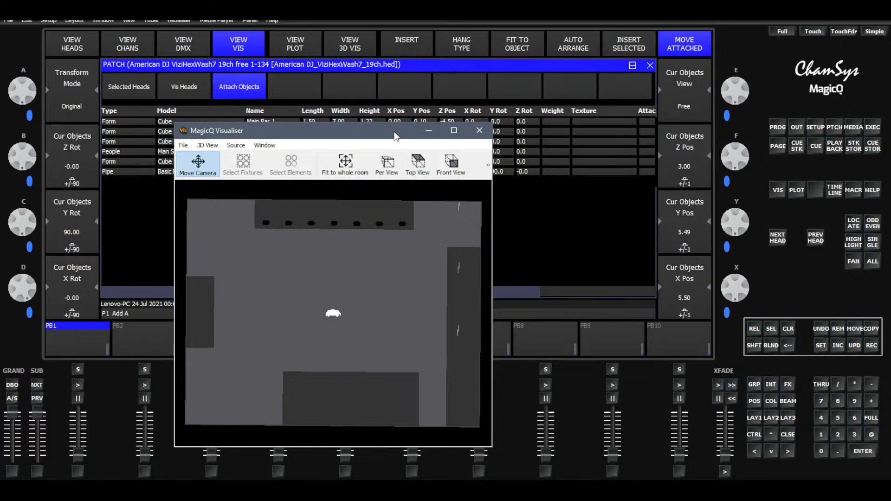
Set Pipe 1's Z position to 4 and inspect its alignment with the side platform from the top and in perspective
{"action": "left_click_drag", "start_coordinate": [395, 136], "coordinate": [388, 202]}
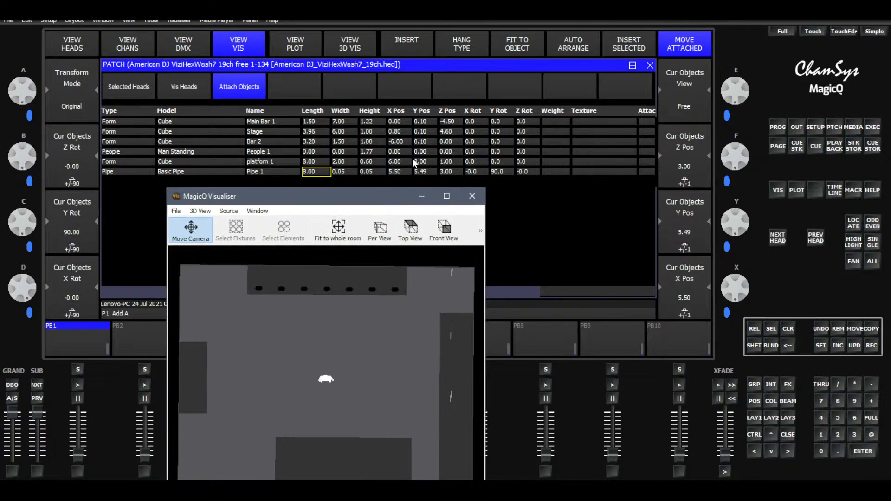
{"action": "double_click", "coordinate": [452, 169]}
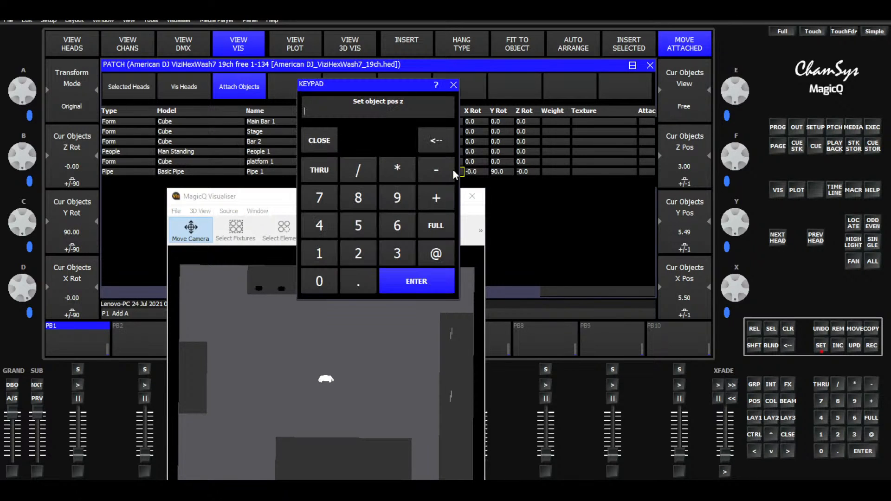
{"action": "left_click", "coordinate": [330, 226]}
{"action": "left_click", "coordinate": [400, 281]}
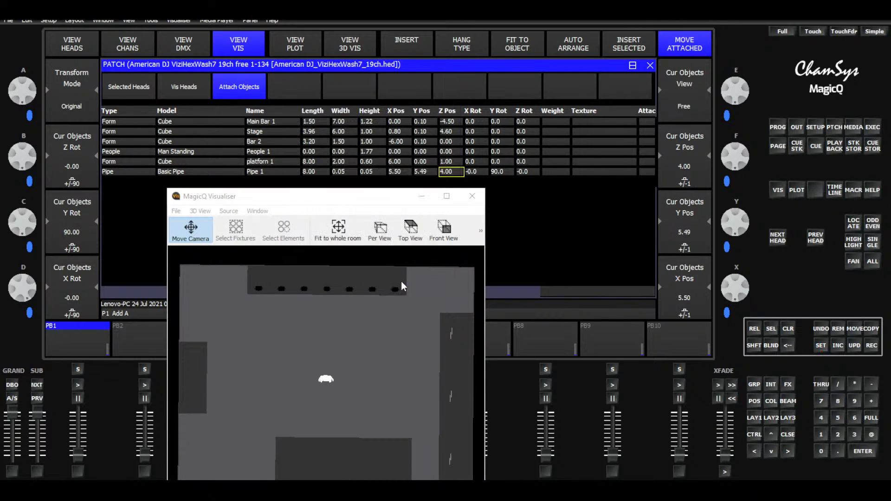
{"action": "left_click_drag", "start_coordinate": [375, 196], "coordinate": [350, 143]}
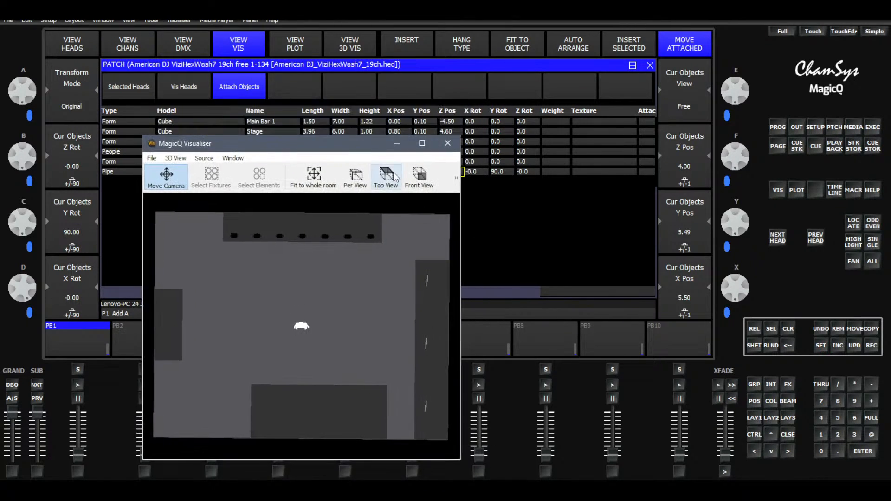
{"action": "left_click", "coordinate": [327, 180]}
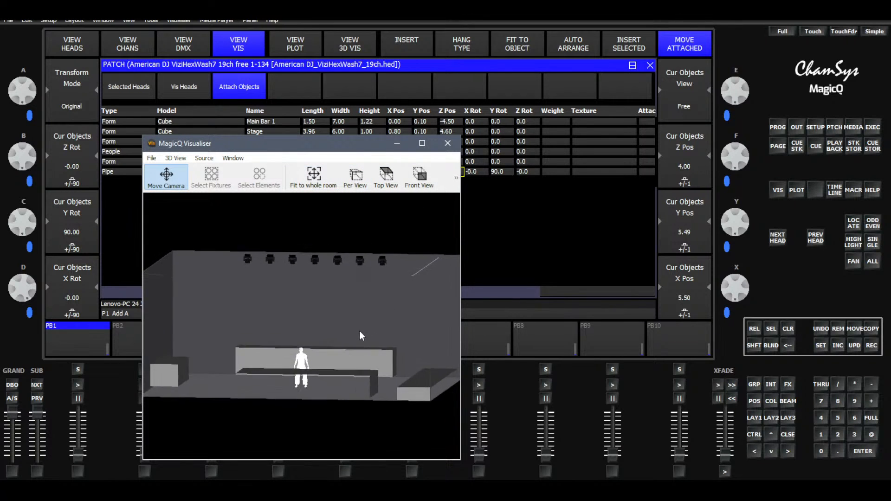
{"action": "left_click_drag", "start_coordinate": [361, 335], "coordinate": [298, 374]}
{"action": "left_click_drag", "start_coordinate": [428, 350], "coordinate": [400, 384]}
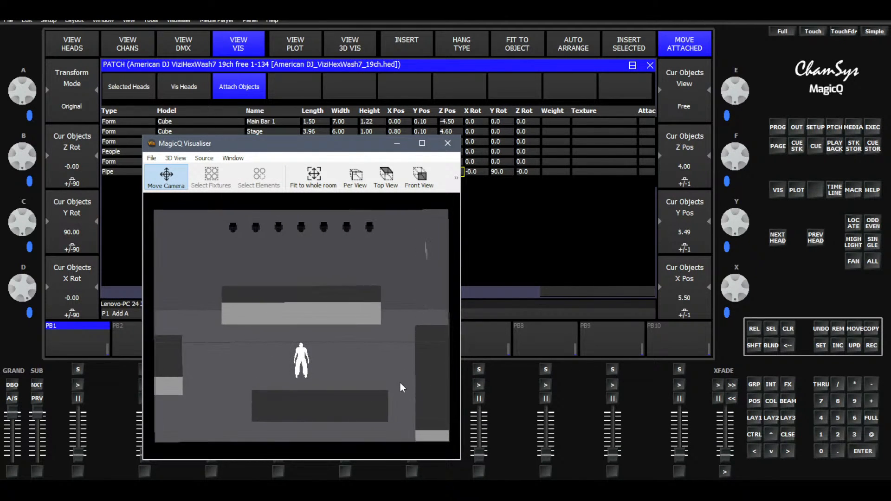
Select only ViziHexWash7 heads 1 to 4 from the individual heads of the group
{"action": "left_click_drag", "start_coordinate": [315, 147], "coordinate": [367, 178]}
{"action": "left_click", "coordinate": [754, 418]}
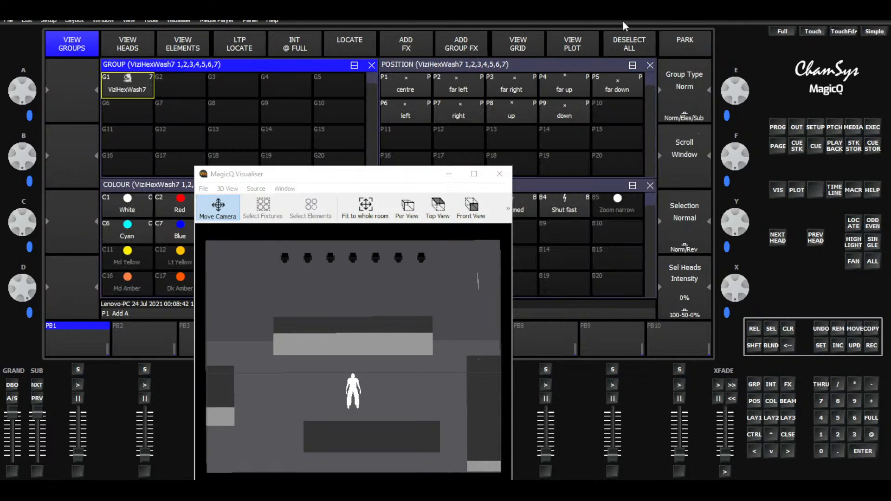
{"action": "left_click", "coordinate": [127, 43]}
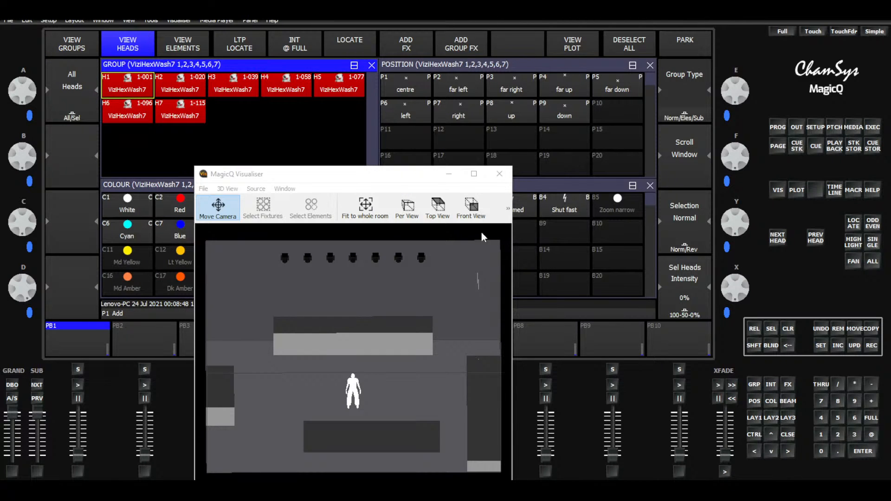
{"action": "left_click", "coordinate": [121, 82]}
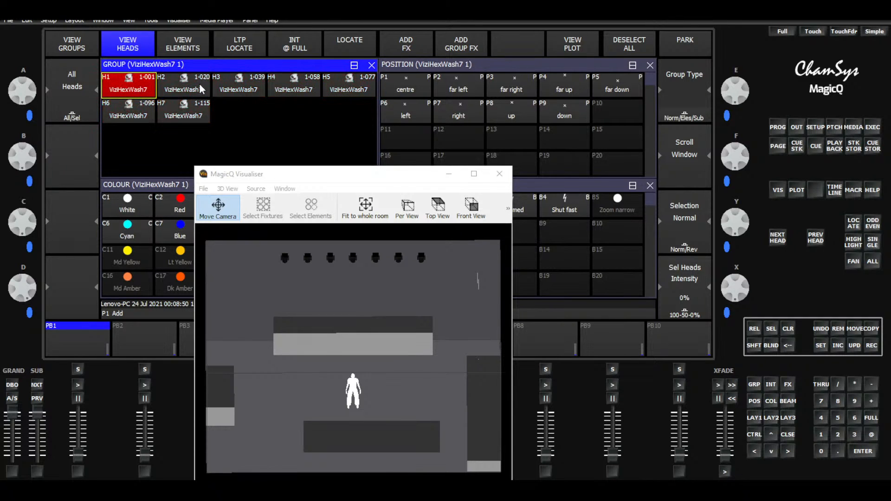
{"action": "left_click", "coordinate": [202, 89], "text": "shift"}
{"action": "left_click", "coordinate": [230, 82], "text": "shift"}
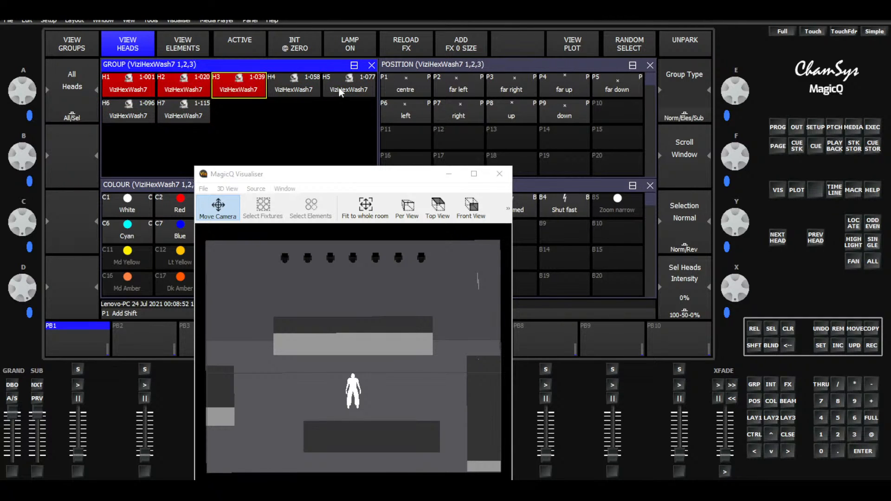
{"action": "left_click", "coordinate": [307, 84], "text": "shift"}
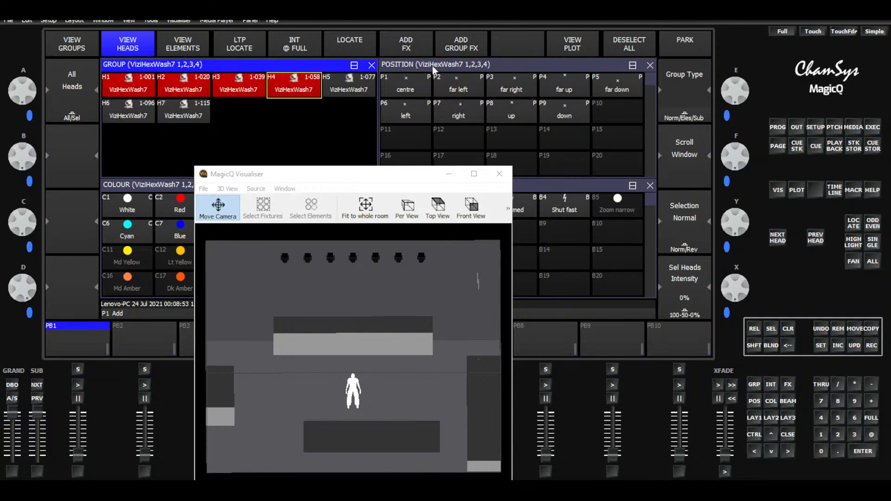
Fit the four selected heads to Pipe 1 and inspect their arrangement in the visualiser
{"action": "left_click", "coordinate": [837, 128]}
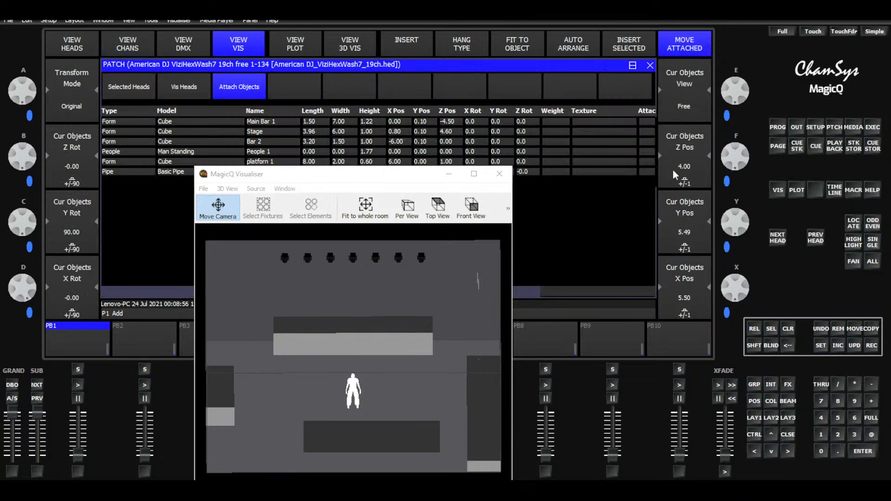
{"action": "left_click_drag", "start_coordinate": [319, 172], "coordinate": [293, 221]}
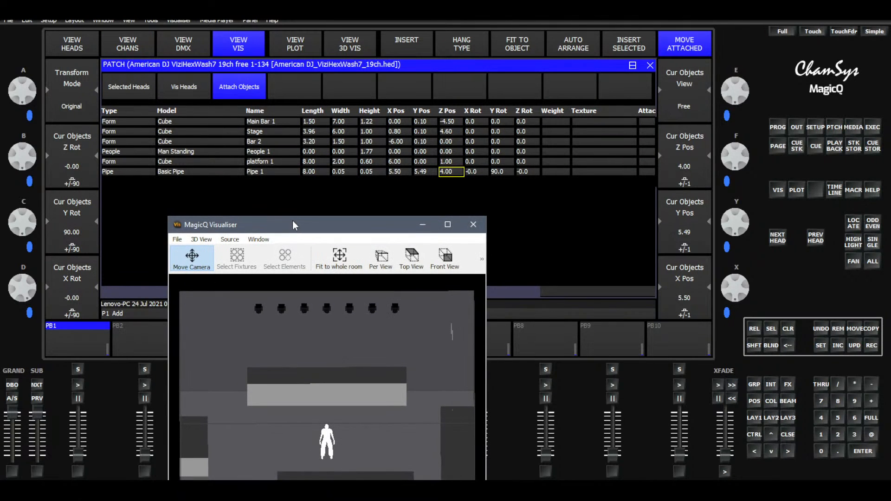
{"action": "left_click", "coordinate": [132, 87]}
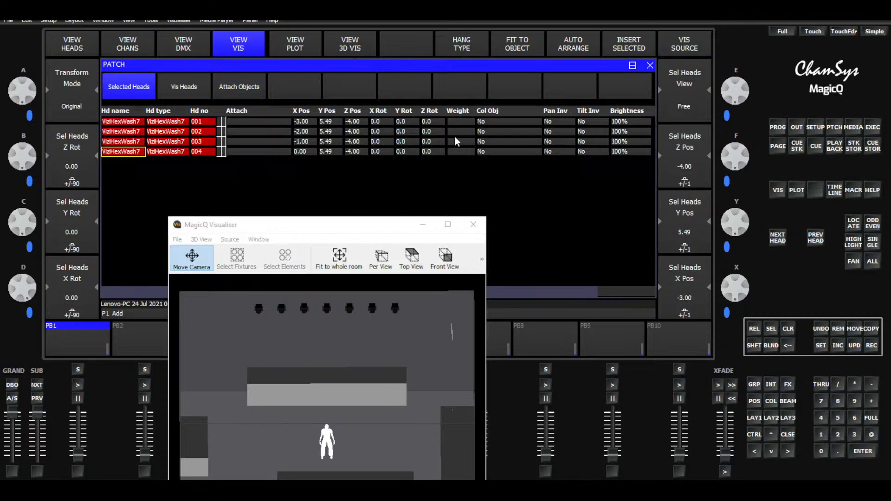
{"action": "left_click", "coordinate": [525, 55]}
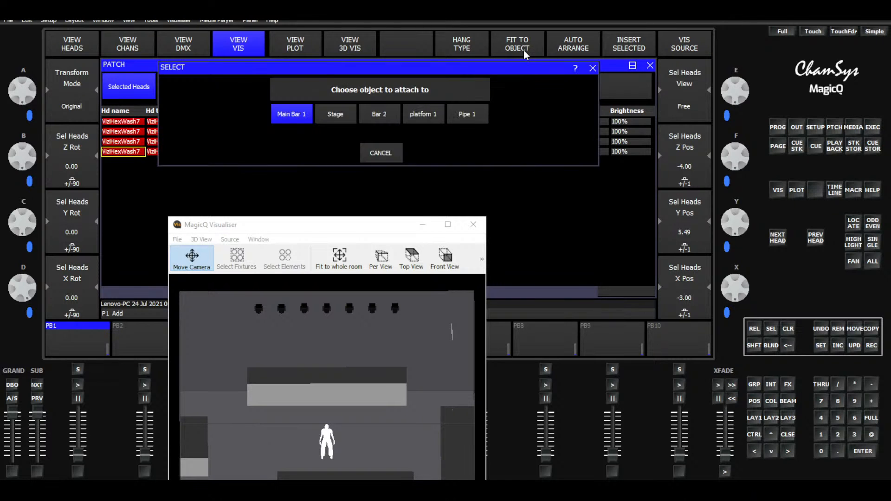
{"action": "left_click", "coordinate": [466, 115]}
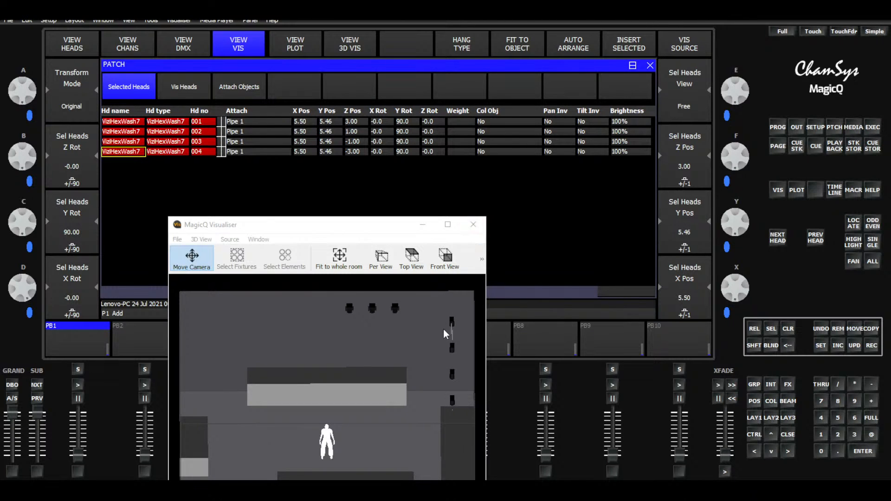
{"action": "left_click_drag", "start_coordinate": [327, 358], "coordinate": [415, 355]}
{"action": "left_click_drag", "start_coordinate": [350, 368], "coordinate": [366, 369]}
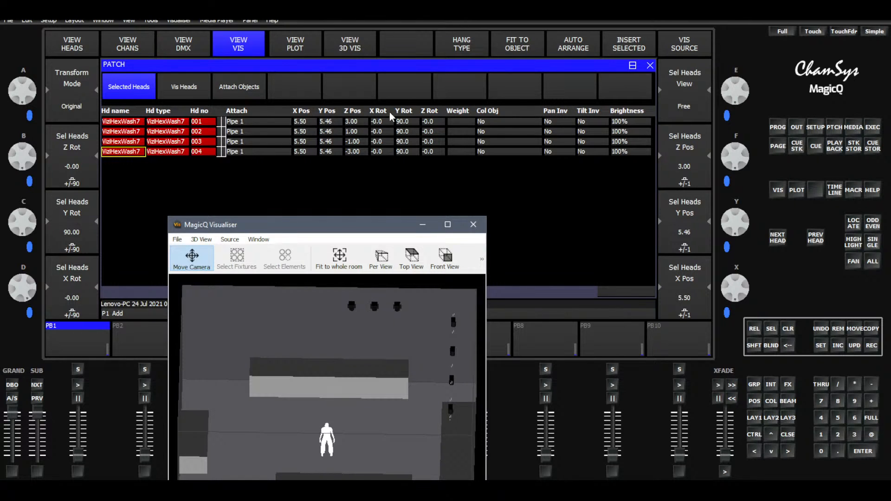
Insert a second Basic Pipe into the attach objects and set its length to 8
{"action": "left_click", "coordinate": [227, 92]}
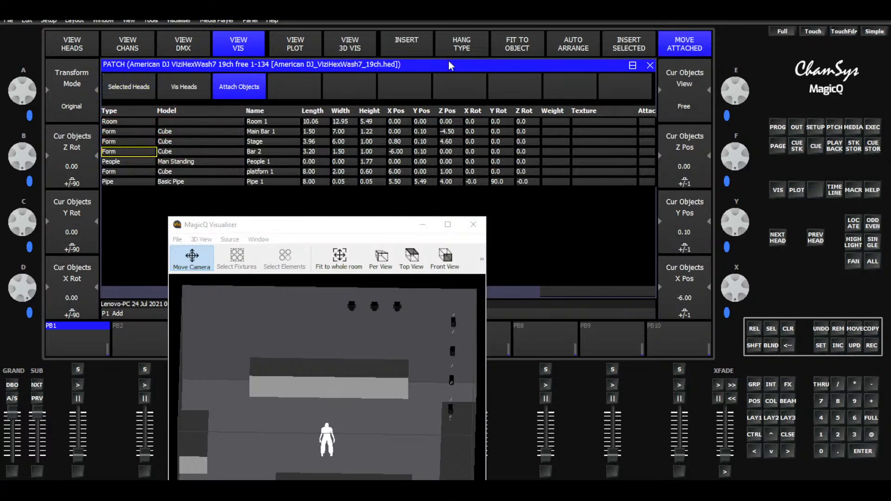
{"action": "left_click", "coordinate": [421, 50]}
{"action": "left_click", "coordinate": [274, 107]}
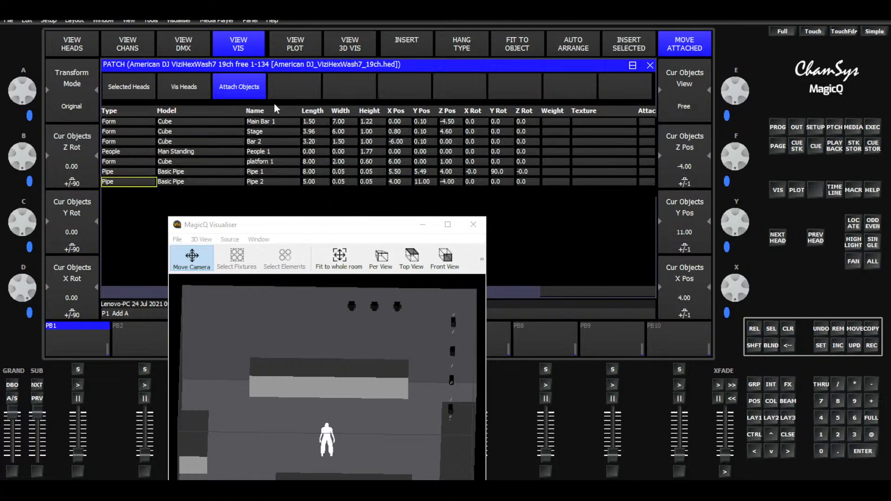
{"action": "left_click", "coordinate": [318, 182]}
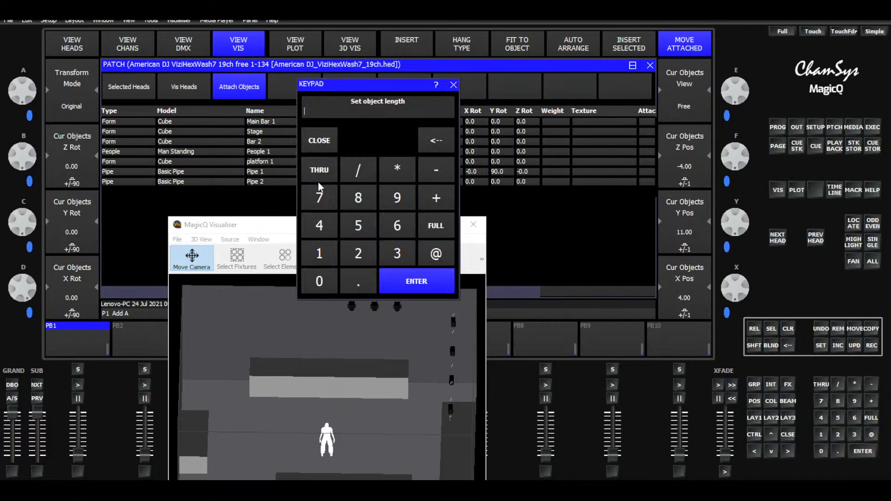
{"action": "left_click", "coordinate": [372, 199]}
{"action": "left_click", "coordinate": [402, 280]}
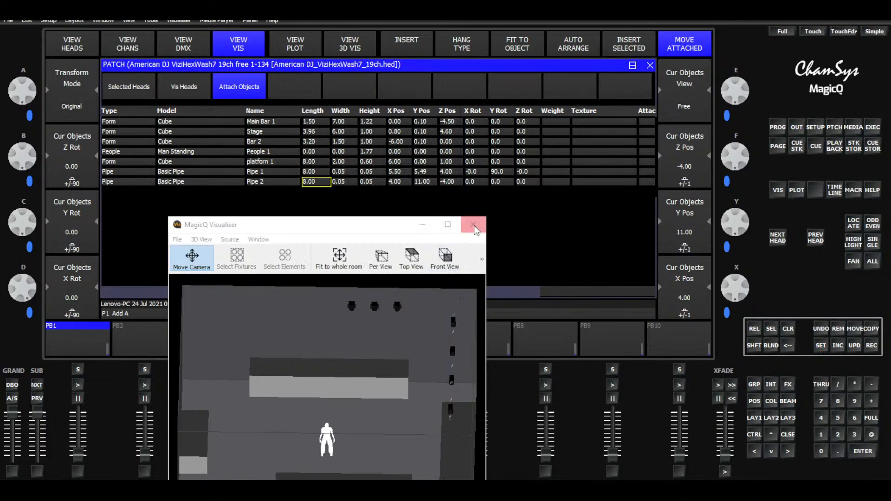
Set Pipe 2's Y position to 5.5 to bring it to ceiling height
{"action": "left_click_drag", "start_coordinate": [373, 230], "coordinate": [435, 197]}
{"action": "left_click_drag", "start_coordinate": [432, 311], "coordinate": [404, 367]}
{"action": "left_click_drag", "start_coordinate": [398, 252], "coordinate": [381, 236]}
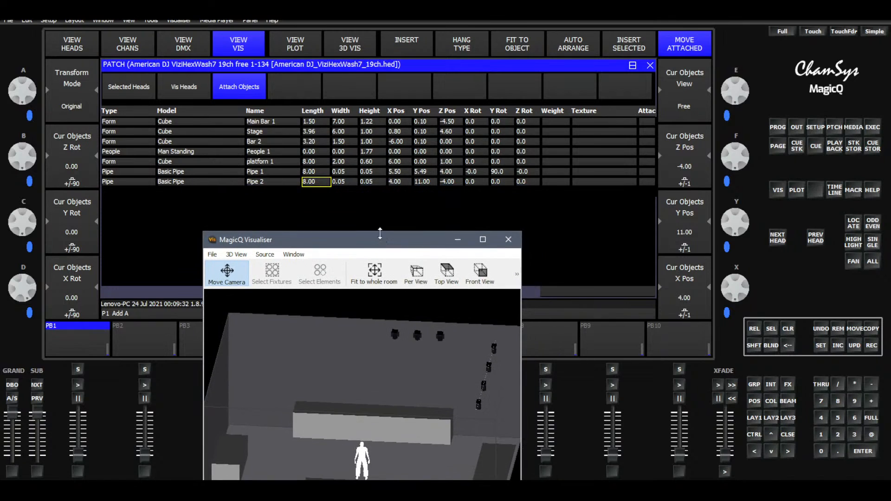
{"action": "left_click", "coordinate": [423, 182]}
{"action": "left_click", "coordinate": [358, 225]}
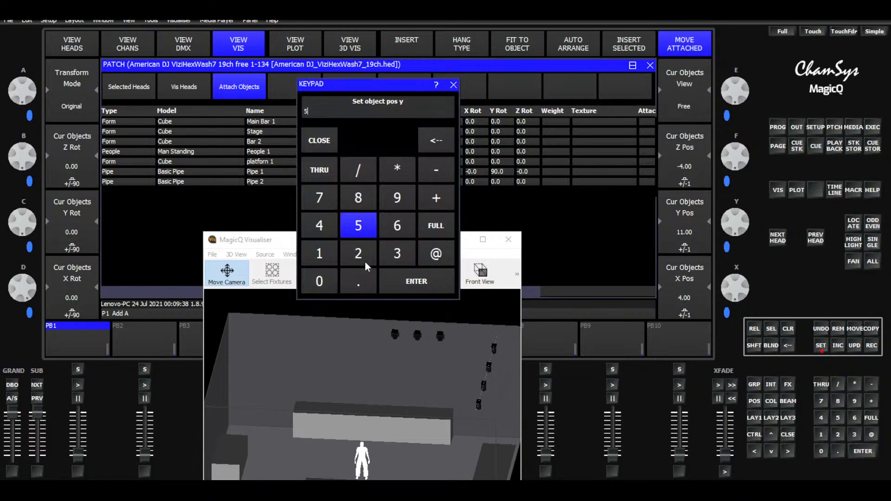
{"action": "left_click", "coordinate": [358, 281]}
{"action": "left_click", "coordinate": [358, 226]}
{"action": "left_click", "coordinate": [416, 282]}
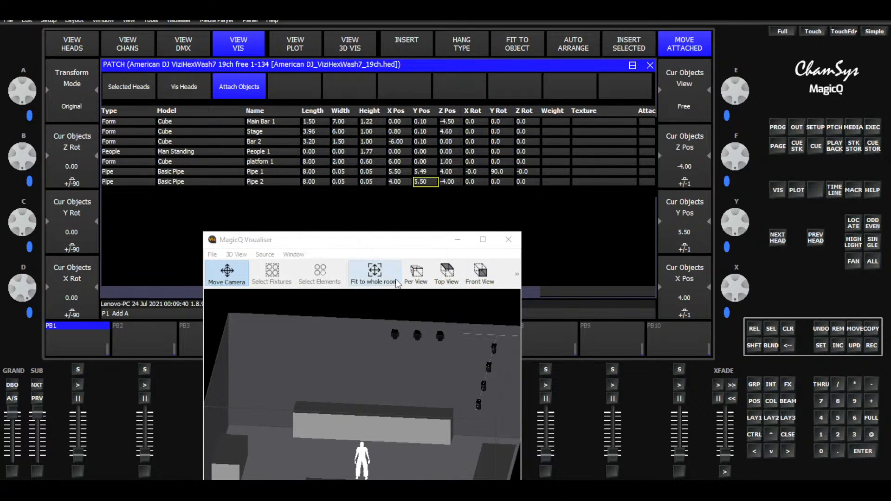
Try Pipe 2 at X position 0
{"action": "mouse_move", "coordinate": [411, 240]}
{"action": "left_mouse_down"}
{"action": "mouse_move", "coordinate": [429, 230]}
{"action": "mouse_move", "coordinate": [410, 236]}
{"action": "left_mouse_up"}
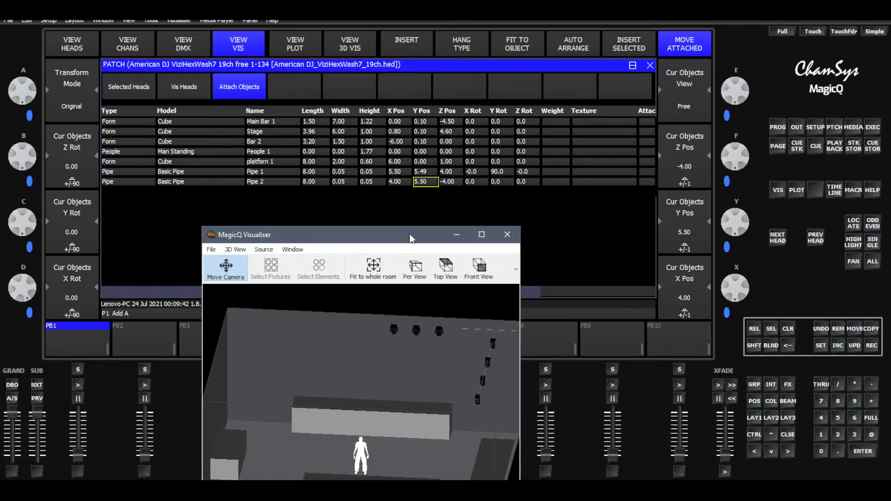
{"action": "left_click", "coordinate": [398, 180]}
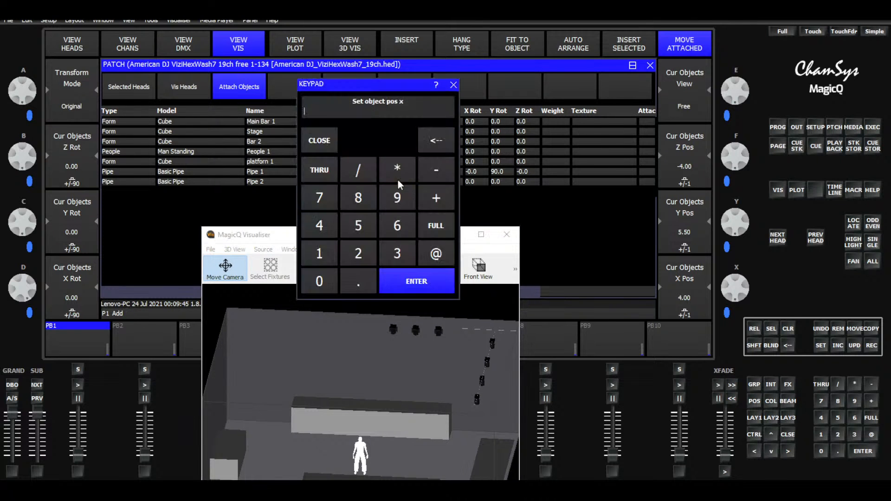
{"action": "left_click", "coordinate": [325, 282]}
{"action": "left_click", "coordinate": [400, 284]}
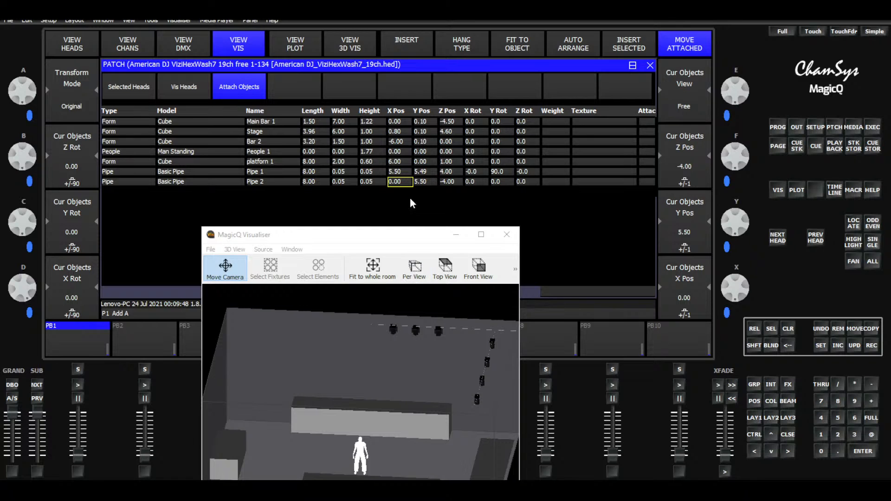
Set Pipe 2's X position to -5 and check its placement from the front of the room
{"action": "left_click", "coordinate": [400, 181]}
{"action": "left_click", "coordinate": [427, 180]}
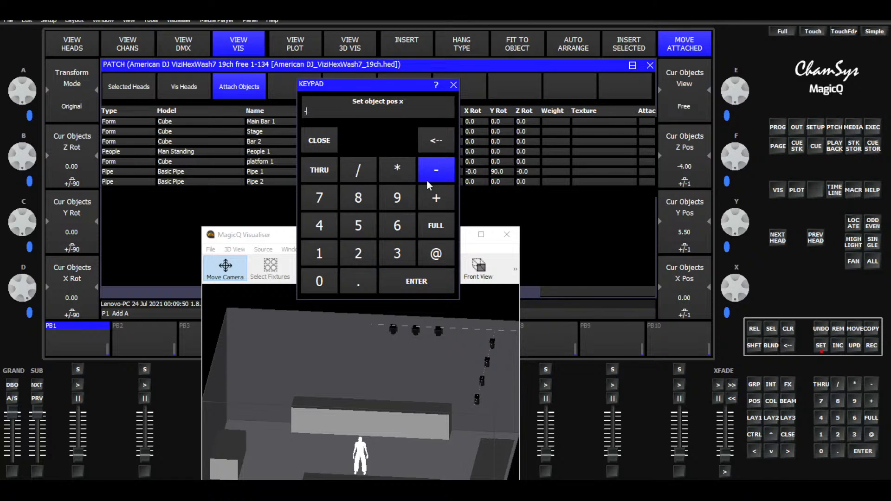
{"action": "left_click", "coordinate": [366, 229]}
{"action": "left_click", "coordinate": [398, 284]}
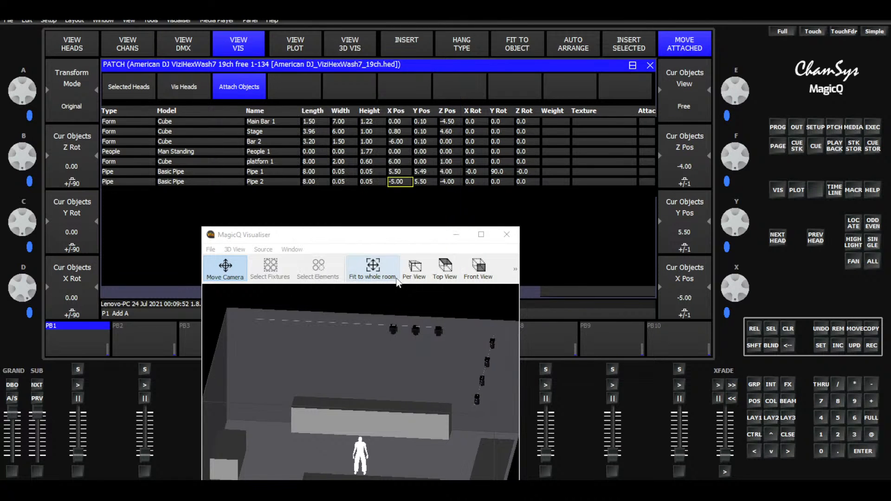
{"action": "left_click_drag", "start_coordinate": [445, 264], "coordinate": [391, 292]}
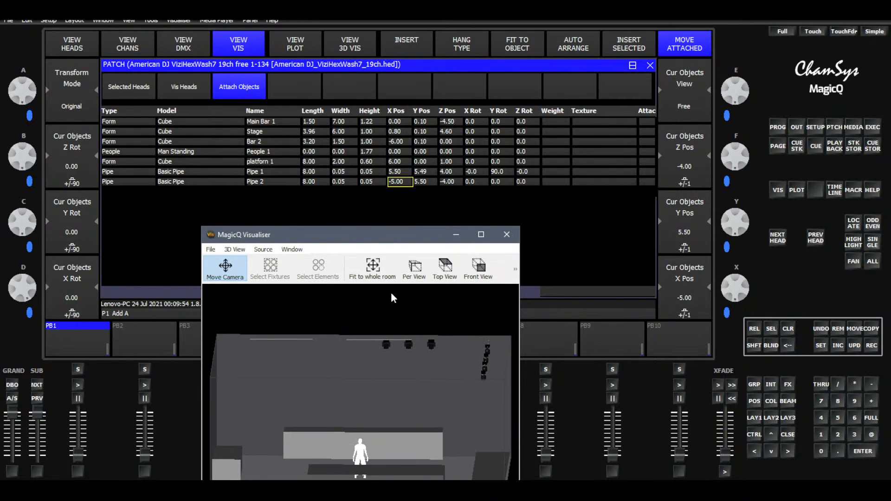
Try Pipe 2 at X position -2
{"action": "left_click", "coordinate": [400, 182]}
{"action": "left_click", "coordinate": [436, 170]}
{"action": "left_click", "coordinate": [359, 256]}
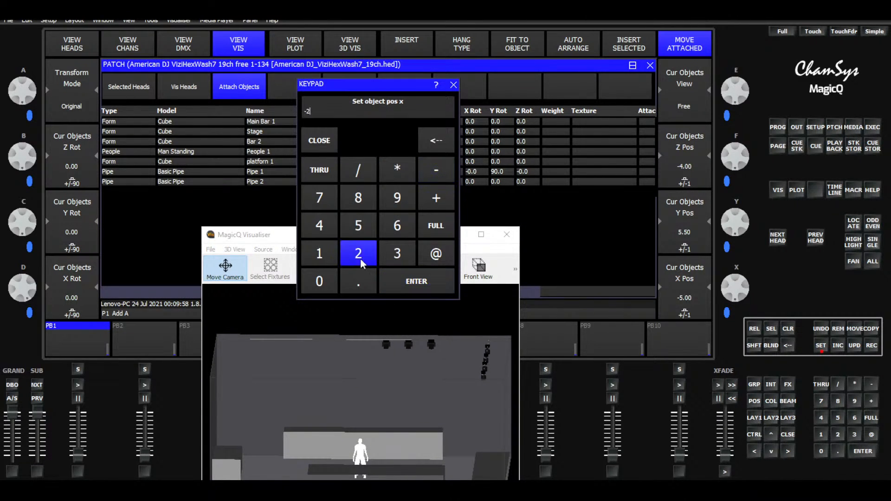
{"action": "left_click", "coordinate": [413, 285]}
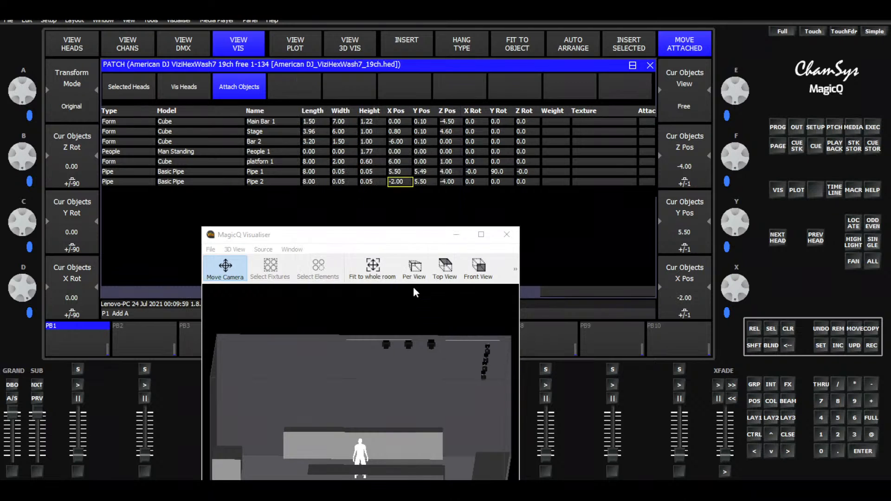
Set Pipe 2's X position to -3
{"action": "left_click", "coordinate": [399, 181]}
{"action": "left_click", "coordinate": [430, 168]}
{"action": "left_click", "coordinate": [397, 254]}
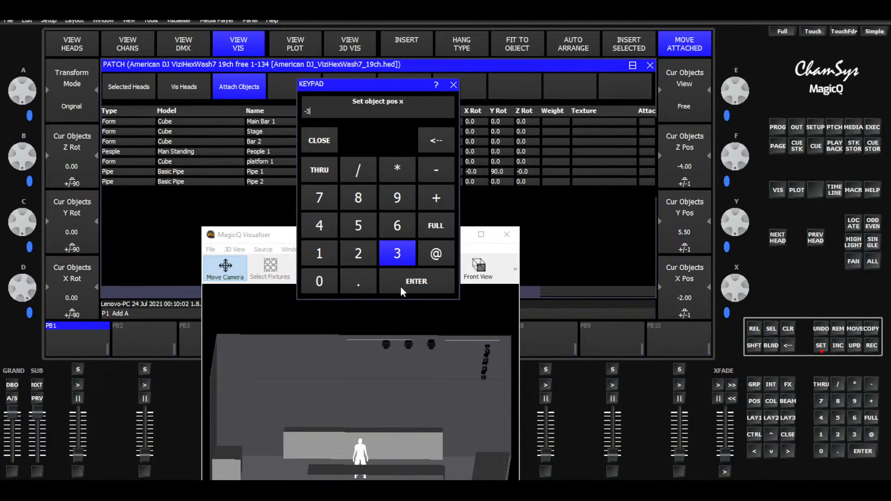
{"action": "left_click", "coordinate": [400, 286]}
{"action": "left_click_drag", "start_coordinate": [389, 232], "coordinate": [374, 221]}
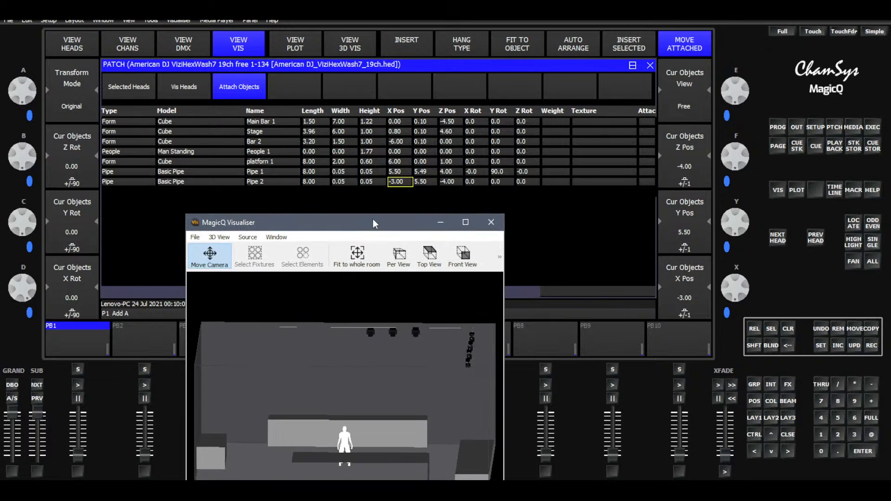
Try Pipe 2 at Z position 5 and check where it sits in the room
{"action": "left_click", "coordinate": [449, 182]}
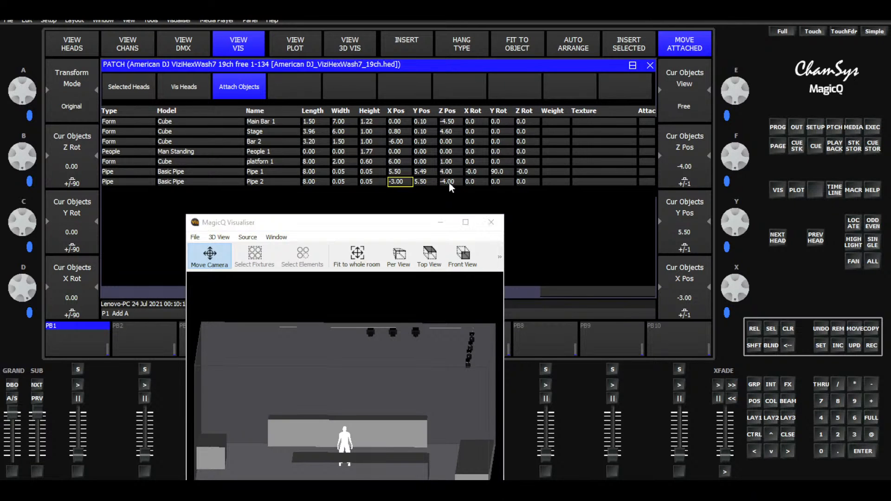
{"action": "left_click", "coordinate": [350, 235]}
{"action": "left_click", "coordinate": [399, 282]}
{"action": "left_click_drag", "start_coordinate": [425, 311], "coordinate": [405, 352]}
Try Pipe 2 at Z position 3 and check its placement over the stage from above and at an angle
{"action": "left_click", "coordinate": [450, 182]}
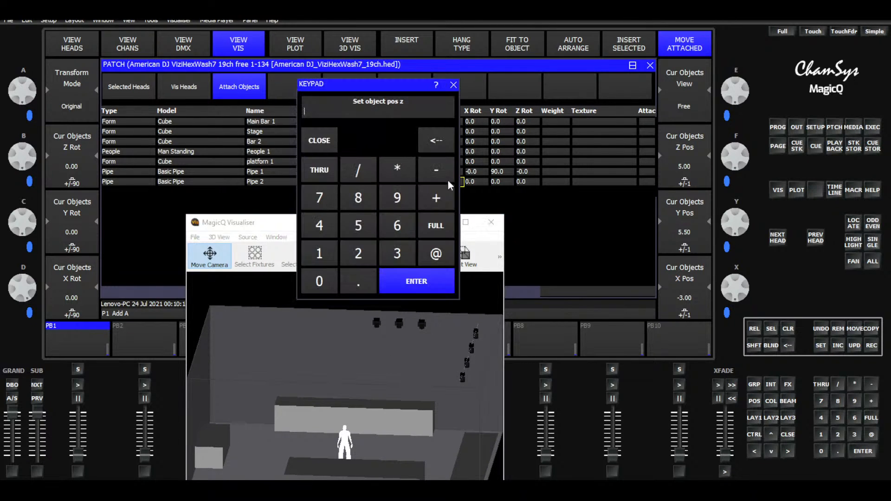
{"action": "left_click", "coordinate": [390, 256]}
{"action": "left_click", "coordinate": [400, 282]}
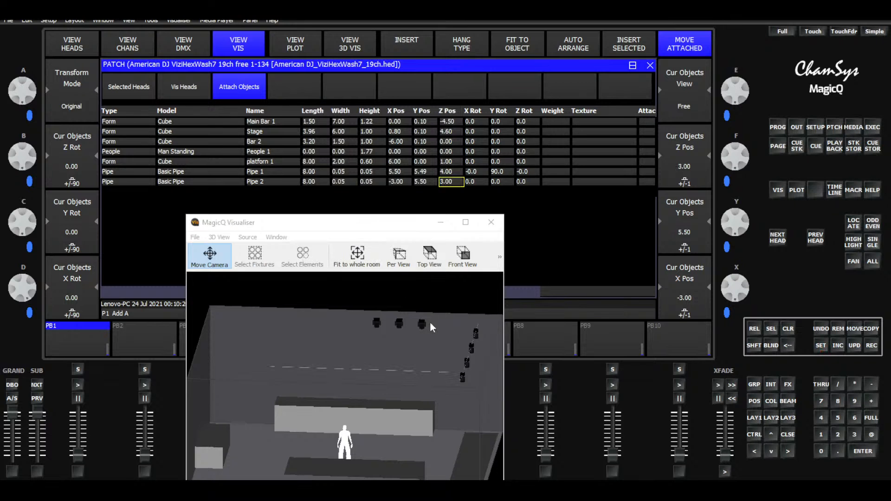
{"action": "left_click_drag", "start_coordinate": [431, 322], "coordinate": [243, 401]}
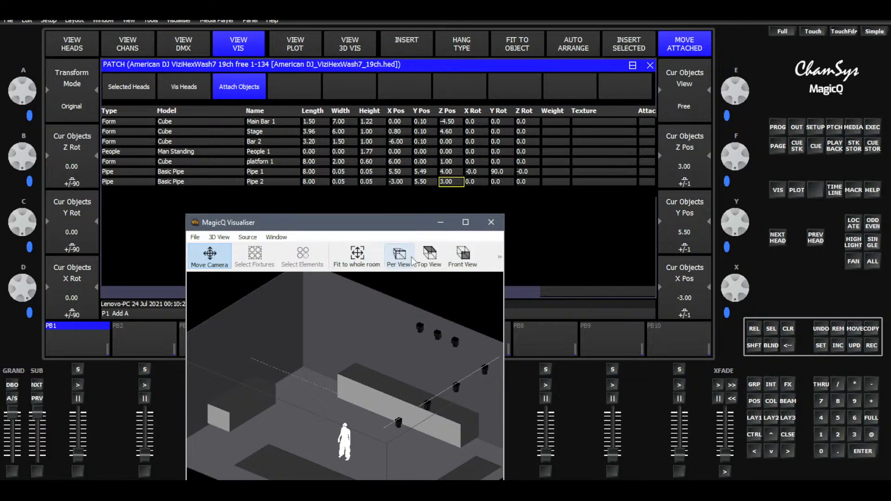
{"action": "left_click", "coordinate": [430, 256]}
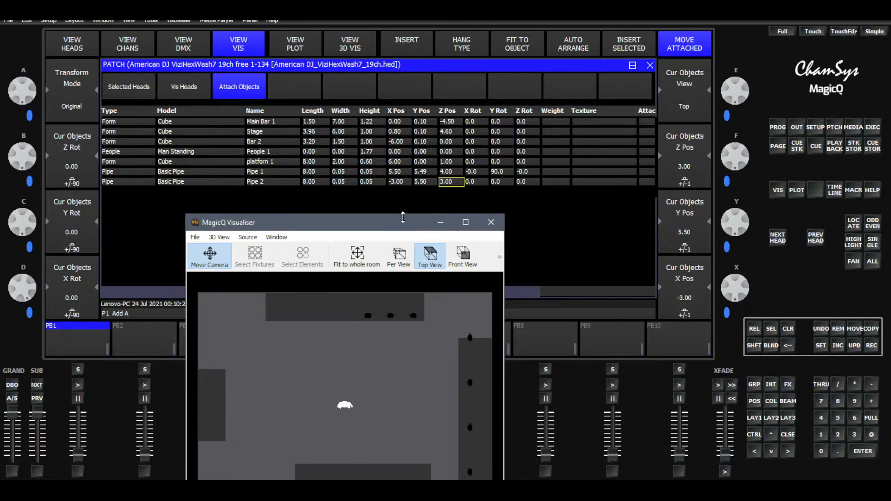
{"action": "left_click_drag", "start_coordinate": [399, 223], "coordinate": [383, 137]}
{"action": "mouse_move", "coordinate": [397, 262]}
{"action": "left_mouse_down"}
{"action": "mouse_move", "coordinate": [389, 208]}
{"action": "mouse_move", "coordinate": [384, 362]}
{"action": "mouse_move", "coordinate": [424, 321]}
{"action": "mouse_move", "coordinate": [397, 251]}
{"action": "left_mouse_up"}
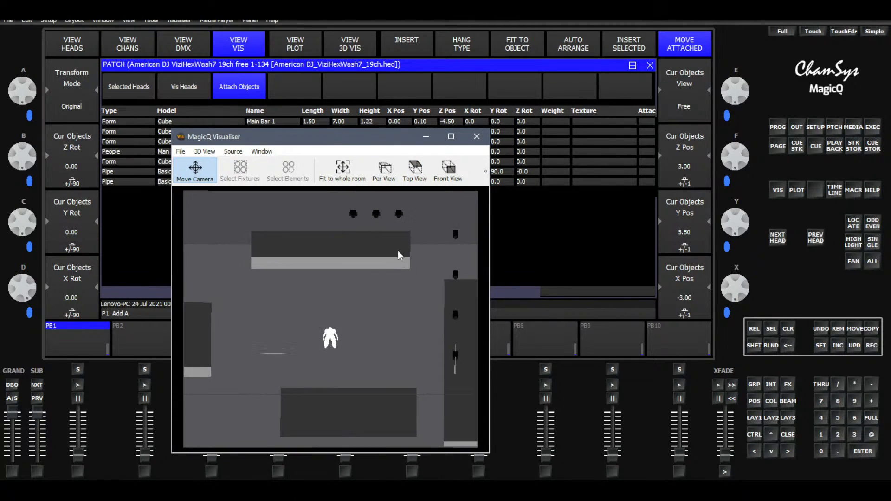
{"action": "left_click_drag", "start_coordinate": [398, 297], "coordinate": [405, 320]}
{"action": "mouse_move", "coordinate": [398, 377]}
{"action": "left_mouse_down"}
{"action": "mouse_move", "coordinate": [417, 327]}
{"action": "mouse_move", "coordinate": [413, 353]}
{"action": "mouse_move", "coordinate": [396, 371]}
{"action": "mouse_move", "coordinate": [411, 370]}
{"action": "left_mouse_up"}
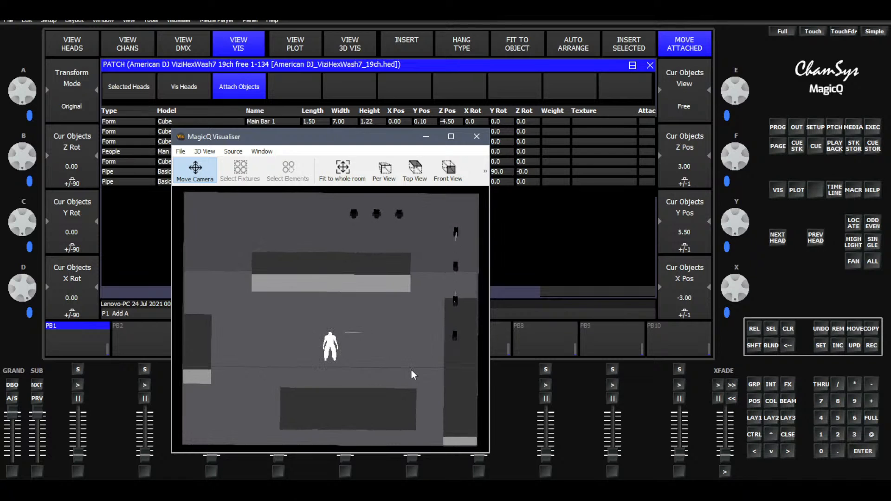
{"action": "left_click_drag", "start_coordinate": [394, 139], "coordinate": [396, 205]}
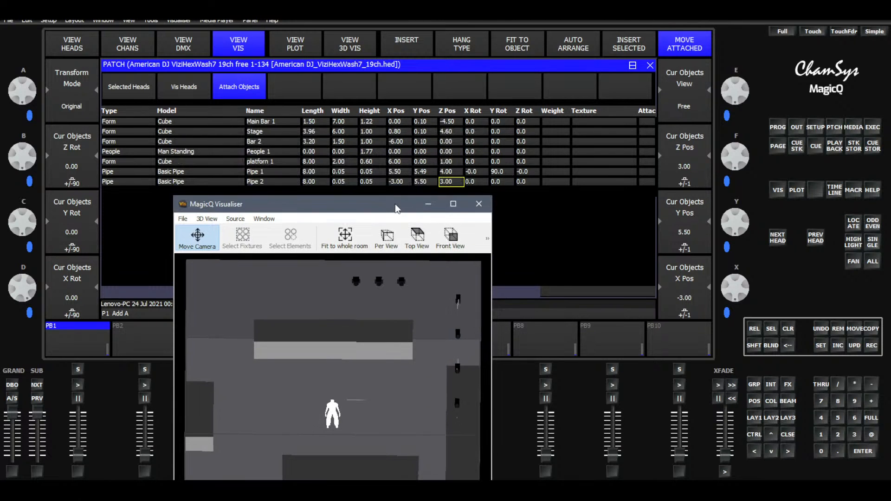
Set Pipe 2's Z position to 2.5
{"action": "left_click", "coordinate": [448, 183]}
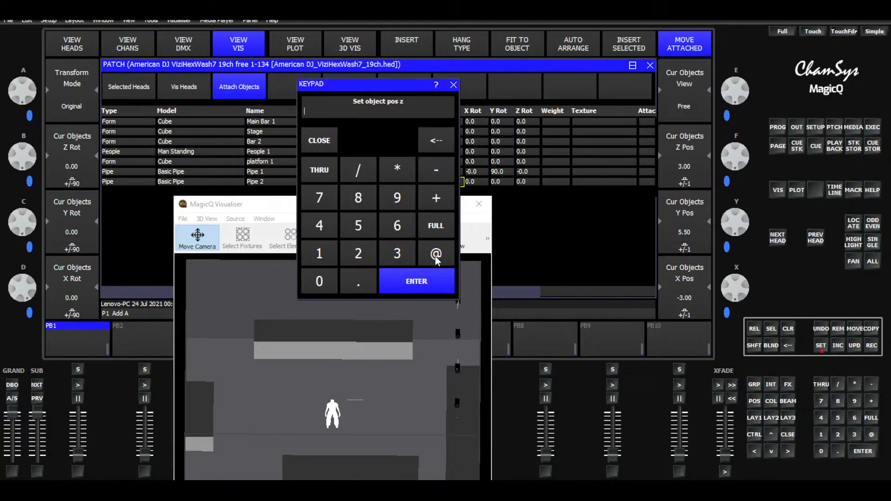
{"action": "left_click", "coordinate": [362, 255]}
{"action": "left_click", "coordinate": [361, 281]}
{"action": "left_click", "coordinate": [360, 226]}
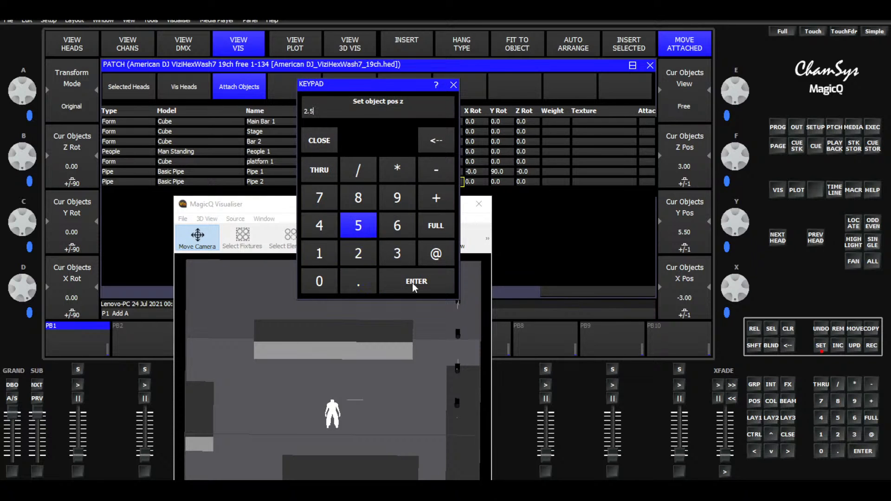
{"action": "left_click", "coordinate": [413, 282]}
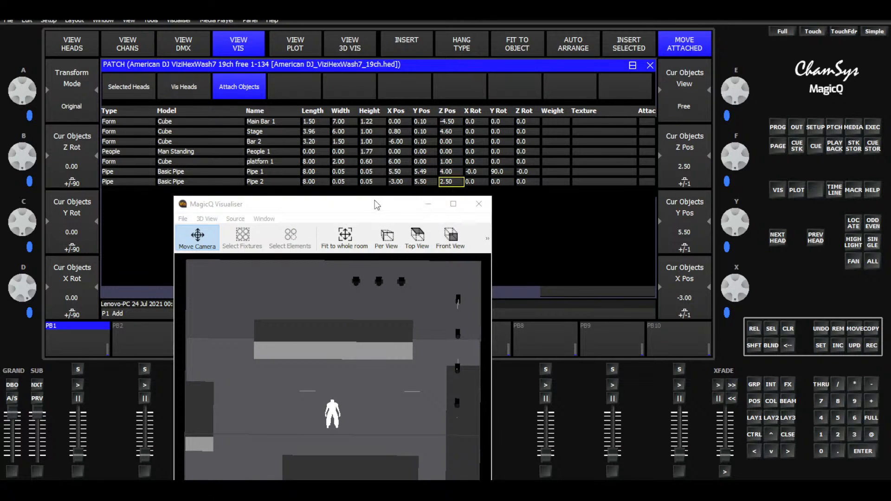
{"action": "mouse_move", "coordinate": [378, 201]}
{"action": "left_mouse_down"}
{"action": "mouse_move", "coordinate": [427, 199]}
{"action": "mouse_move", "coordinate": [392, 181]}
{"action": "mouse_move", "coordinate": [386, 200]}
{"action": "left_mouse_up"}
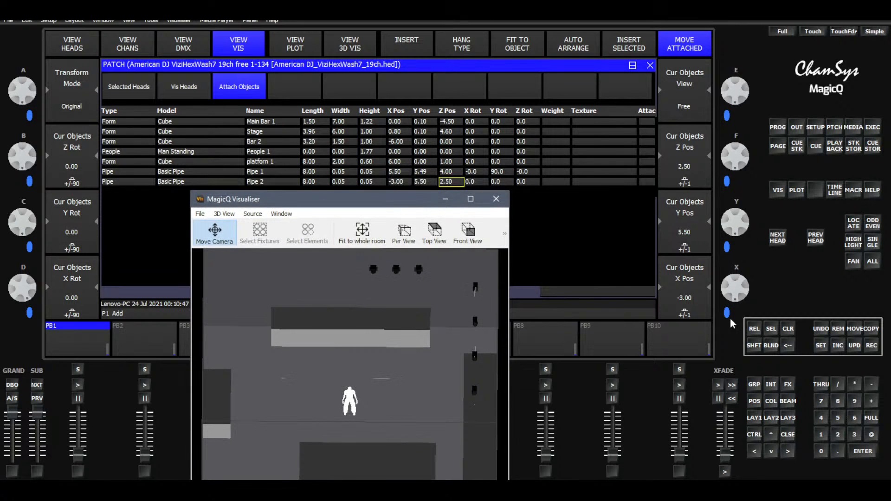
Select only the individual ViziHexWash7 heads 5, 6 and 7
{"action": "left_click", "coordinate": [753, 419]}
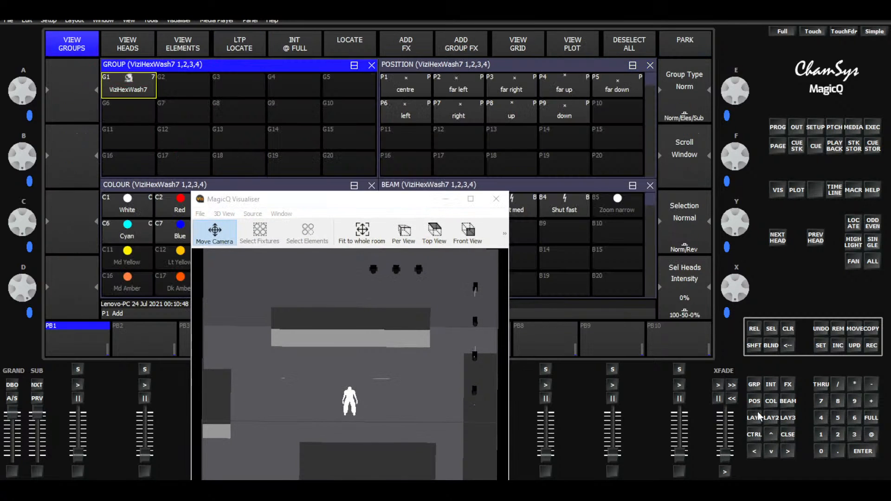
{"action": "left_click", "coordinate": [126, 52]}
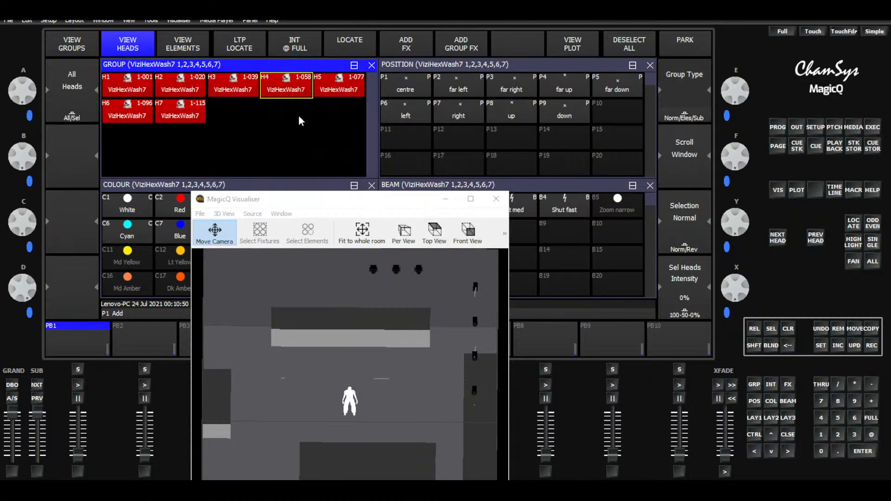
{"action": "left_click", "coordinate": [358, 89]}
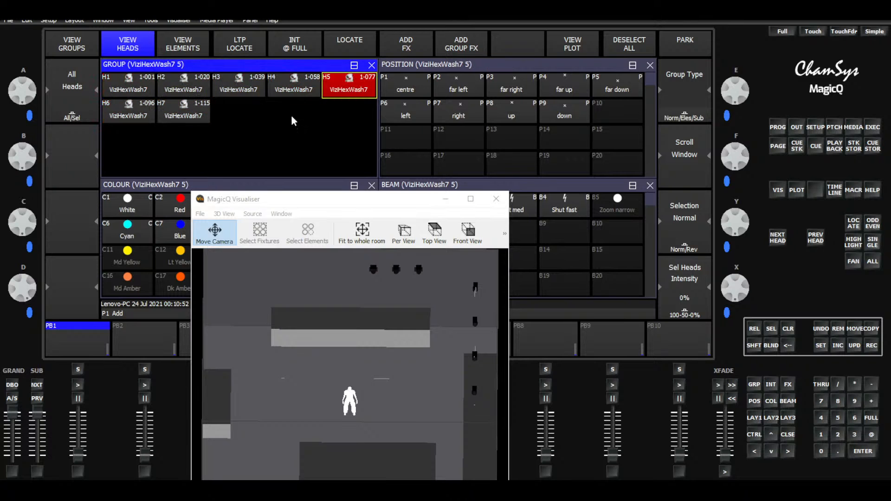
{"action": "left_click", "coordinate": [121, 110], "text": "shift"}
{"action": "left_click", "coordinate": [172, 114], "text": "shift"}
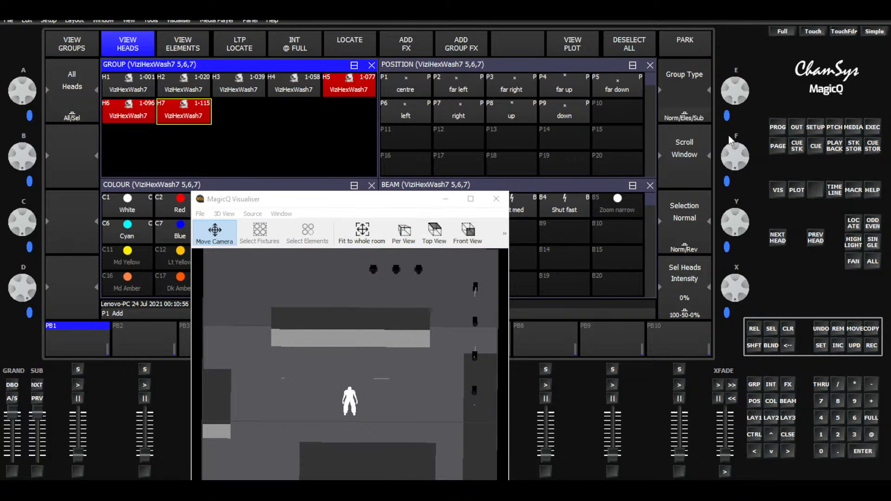
Fit the selected heads 5, 6 and 7 to Pipe 2 and check their placement in the visualiser
{"action": "left_click", "coordinate": [834, 129]}
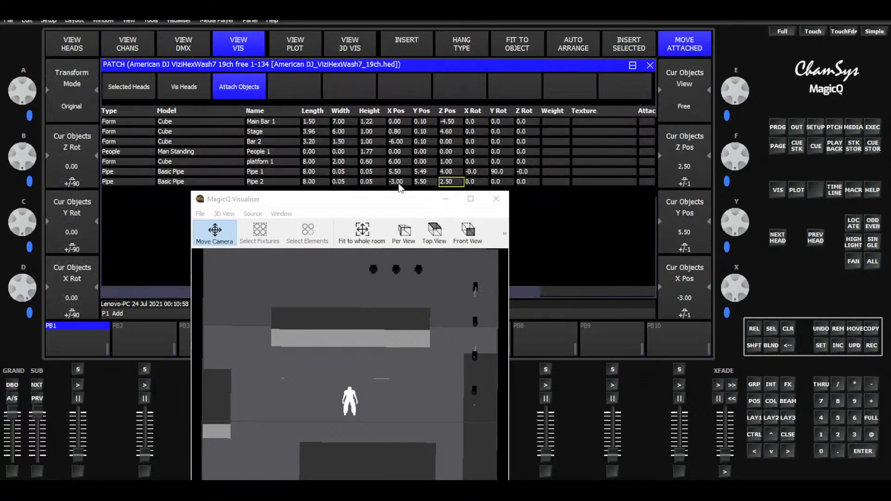
{"action": "left_click", "coordinate": [145, 89]}
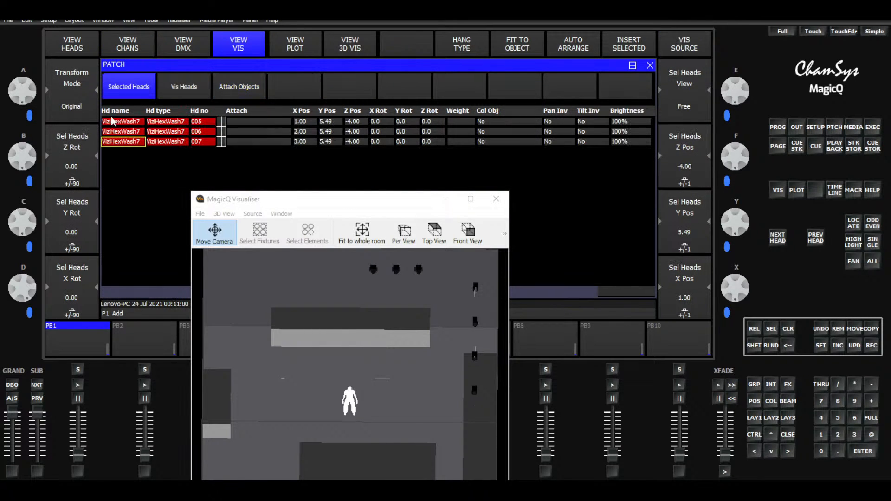
{"action": "left_click", "coordinate": [519, 47]}
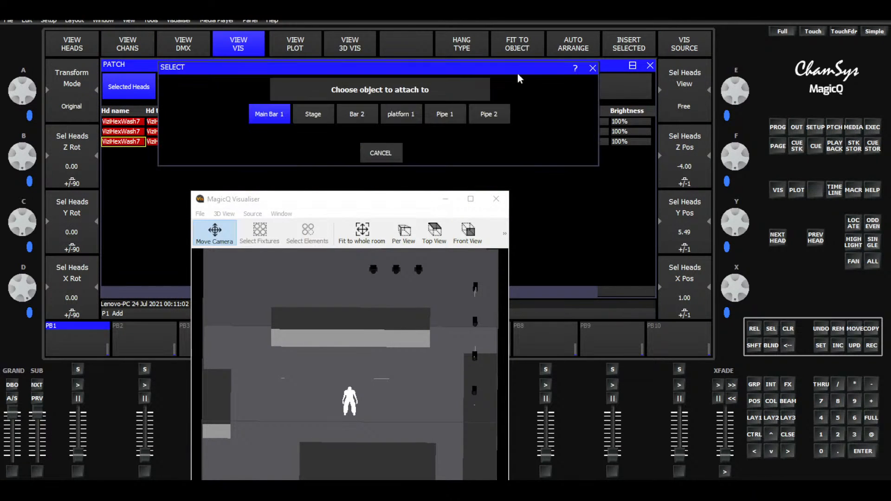
{"action": "left_click", "coordinate": [488, 115]}
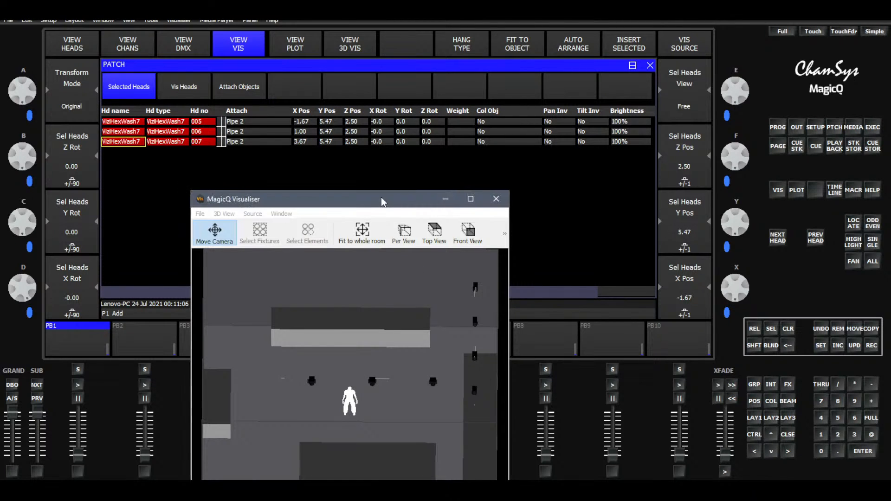
{"action": "left_click_drag", "start_coordinate": [383, 201], "coordinate": [449, 149]}
{"action": "left_click", "coordinate": [427, 182]}
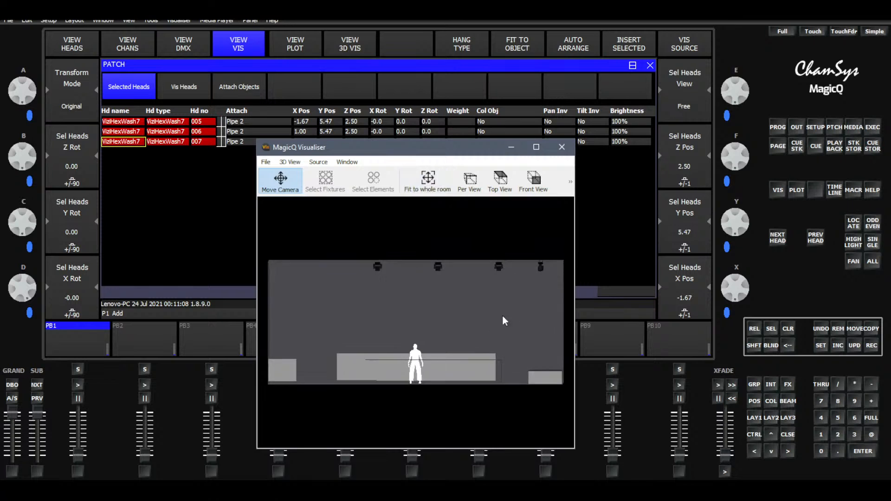
{"action": "left_click_drag", "start_coordinate": [504, 320], "coordinate": [419, 374]}
{"action": "left_click_drag", "start_coordinate": [469, 147], "coordinate": [371, 172]}
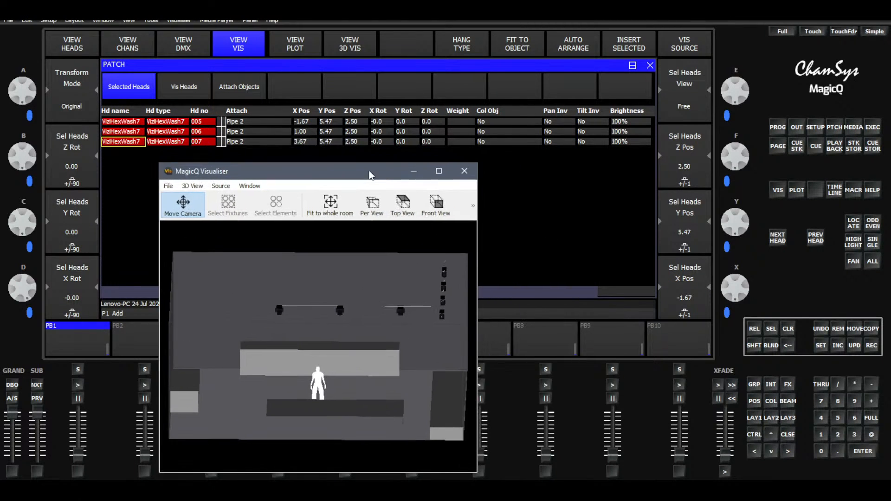
Locate the whole ViziHexWash7 group to check its beams from several angles in the visualiser, and clear the programmer
{"action": "left_click", "coordinate": [753, 418]}
{"action": "left_click", "coordinate": [127, 95]}
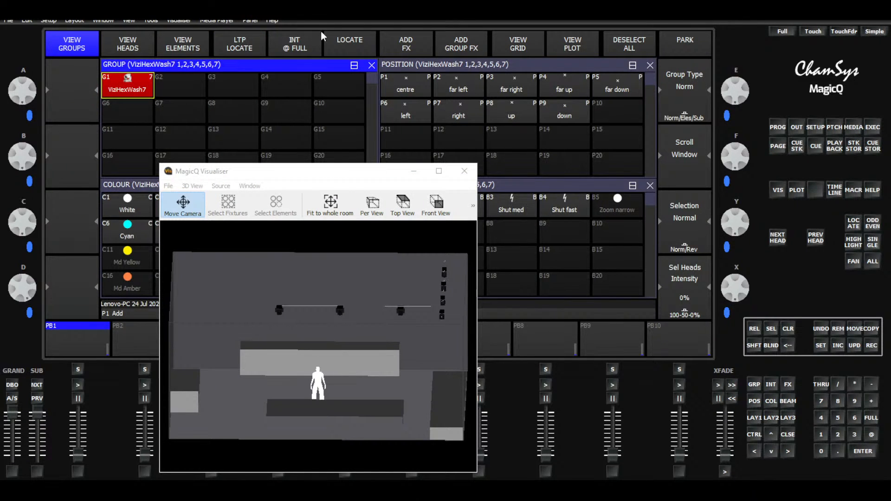
{"action": "left_click", "coordinate": [360, 50]}
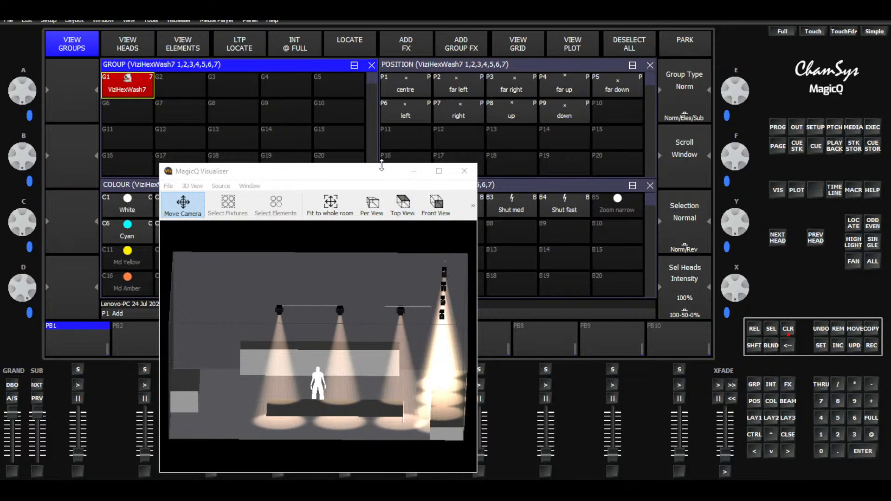
{"action": "left_click_drag", "start_coordinate": [382, 166], "coordinate": [398, 146]}
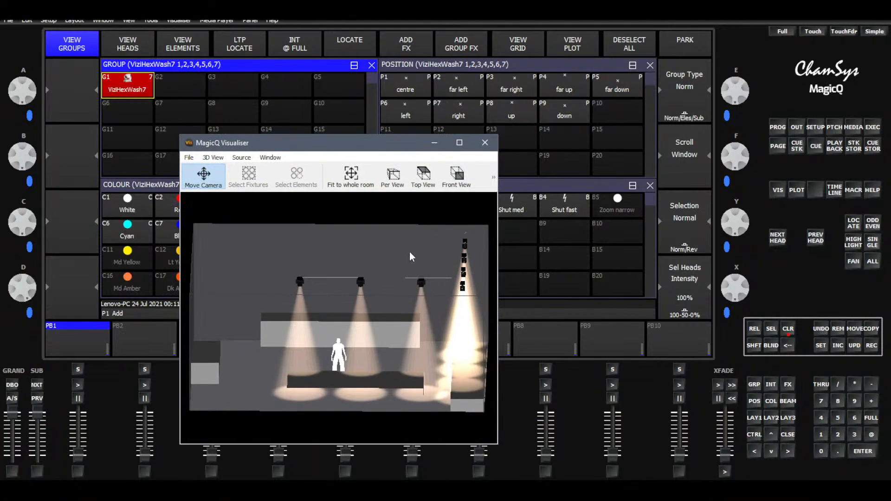
{"action": "left_click_drag", "start_coordinate": [410, 257], "coordinate": [330, 371]}
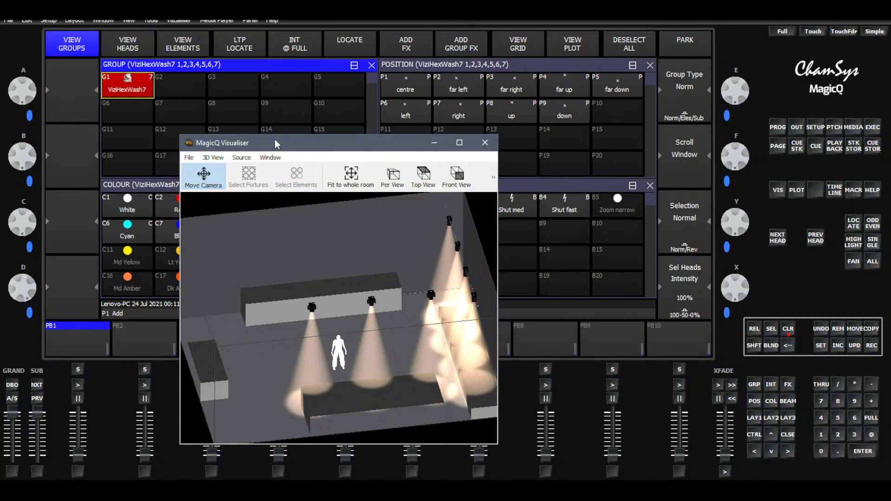
{"action": "left_click_drag", "start_coordinate": [275, 139], "coordinate": [449, 281]}
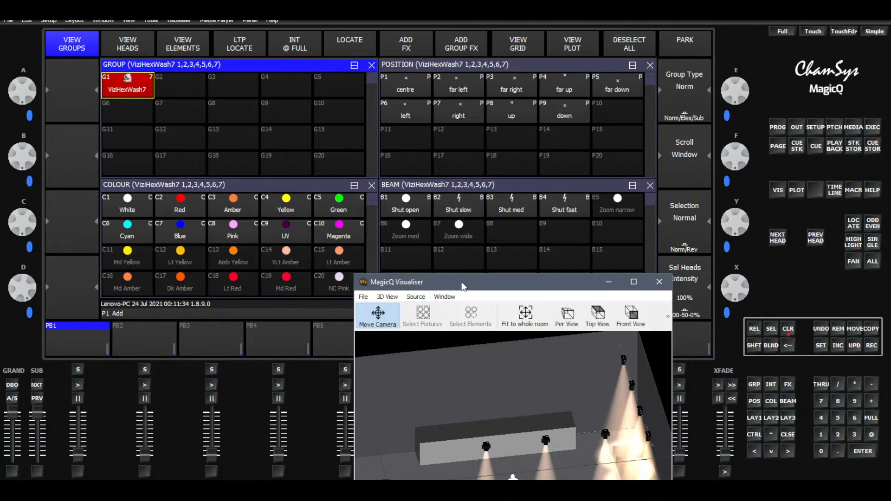
{"action": "left_click_drag", "start_coordinate": [463, 286], "coordinate": [241, 172]}
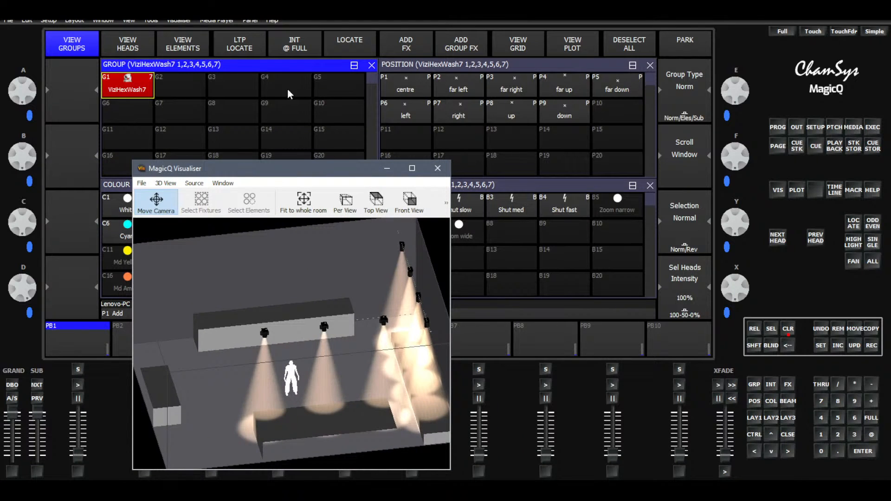
{"action": "left_click", "coordinate": [792, 330]}
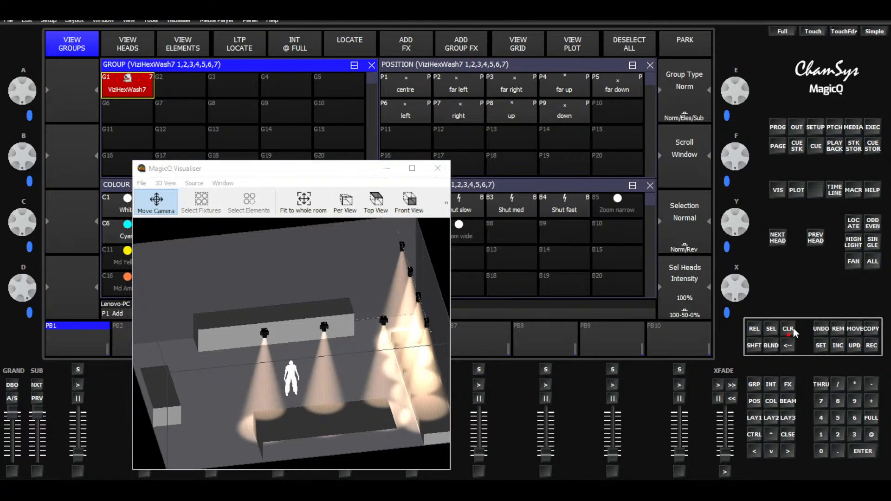
Show the individual heads and, with Highlight on, select ViziHexWash7 heads 1 to 7 one at a time to identify each in the visualiser
{"action": "left_click", "coordinate": [134, 50]}
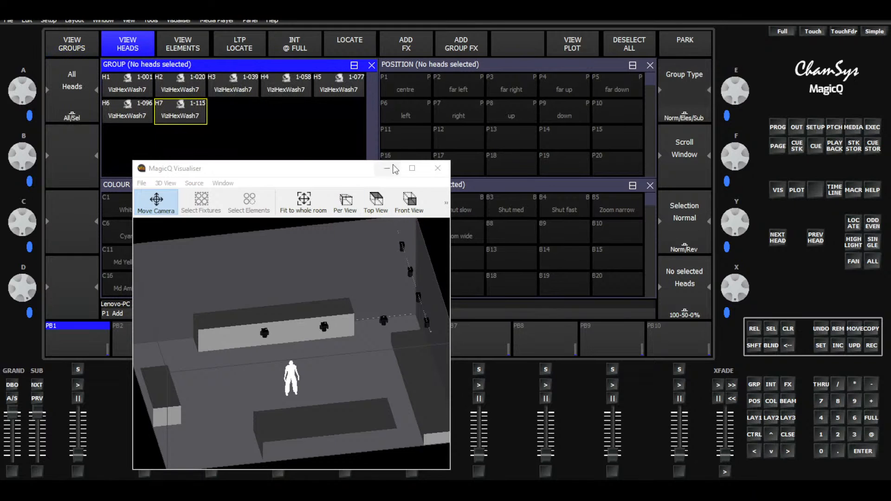
{"action": "left_click", "coordinate": [142, 94]}
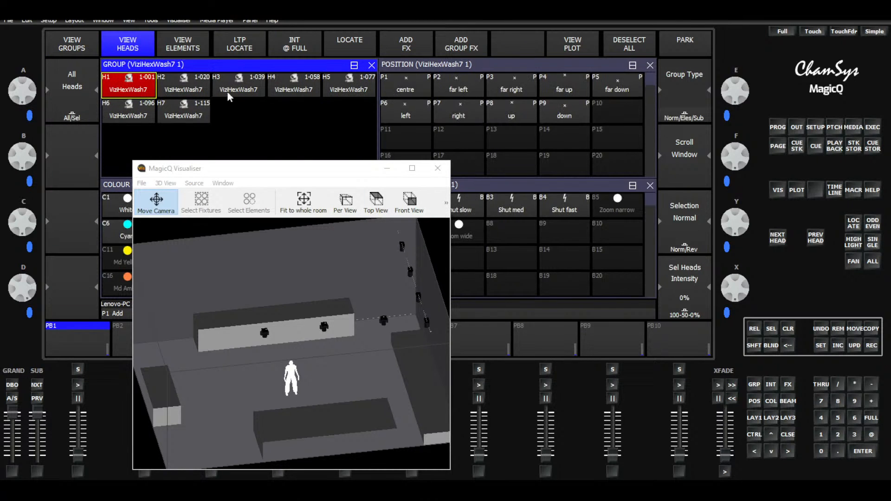
{"action": "left_click", "coordinate": [859, 242]}
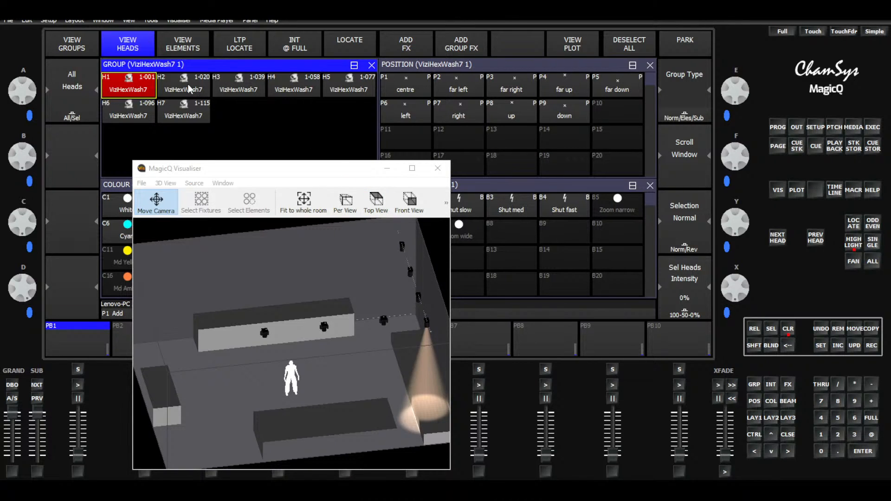
{"action": "left_click", "coordinate": [190, 88]}
{"action": "left_click", "coordinate": [240, 91]}
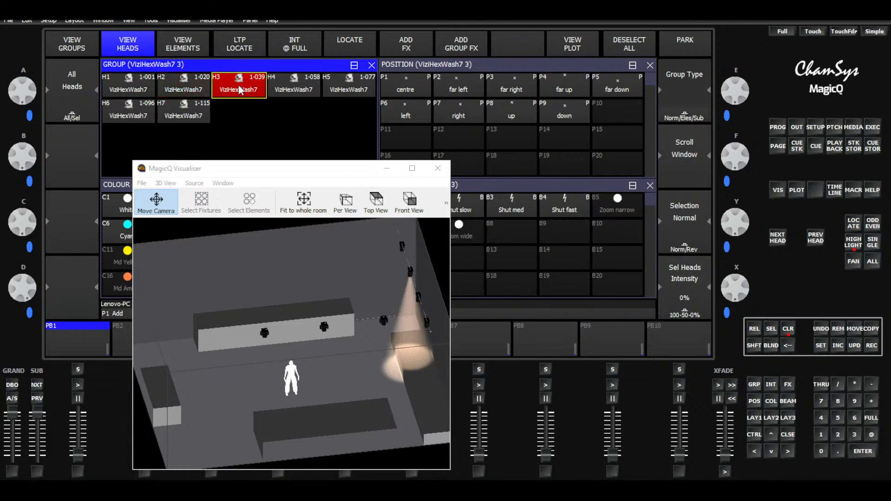
{"action": "left_click", "coordinate": [305, 90]}
{"action": "left_click", "coordinate": [350, 89]}
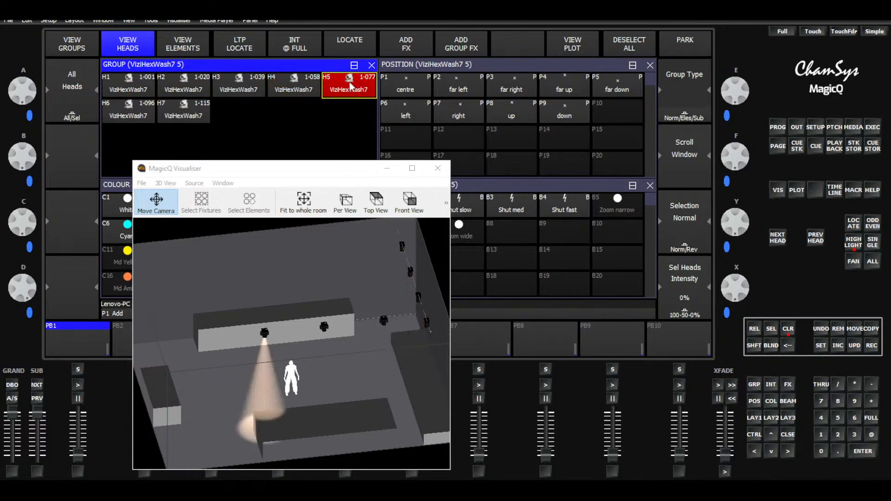
{"action": "left_click", "coordinate": [139, 112]}
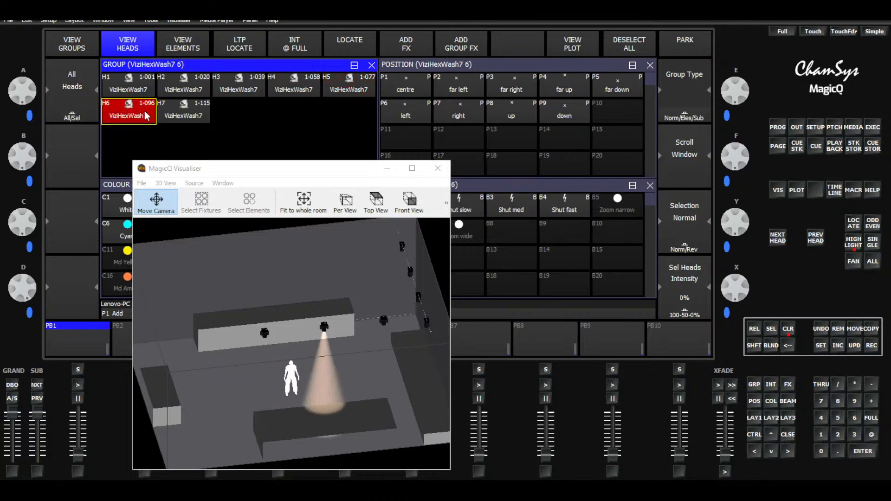
{"action": "left_click", "coordinate": [182, 110]}
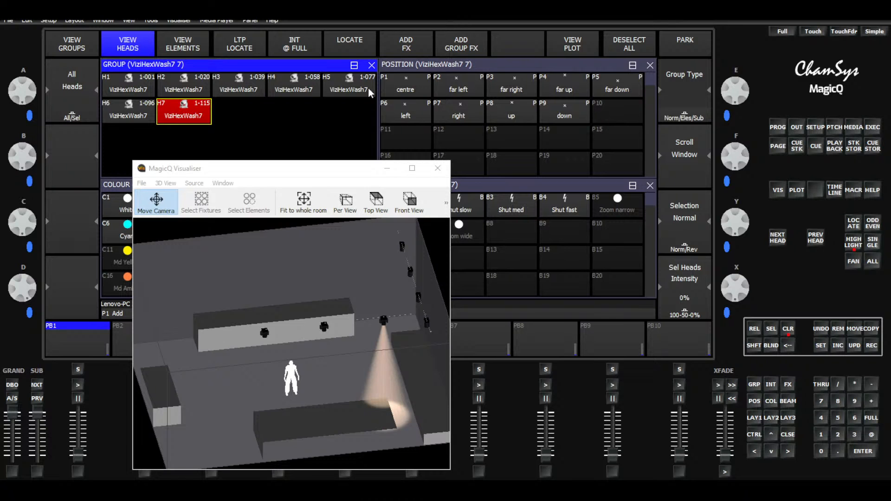
Move the visualiser window closer to the head list and step the highlight through heads 1 to 7 once more
{"action": "mouse_move", "coordinate": [306, 171]}
{"action": "left_mouse_down"}
{"action": "mouse_move", "coordinate": [247, 195]}
{"action": "mouse_move", "coordinate": [304, 154]}
{"action": "left_mouse_up"}
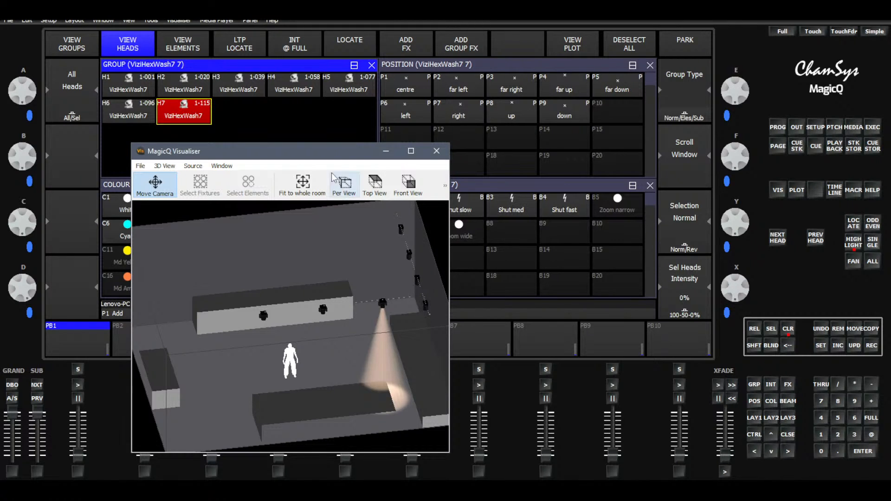
{"action": "left_click", "coordinate": [139, 88]}
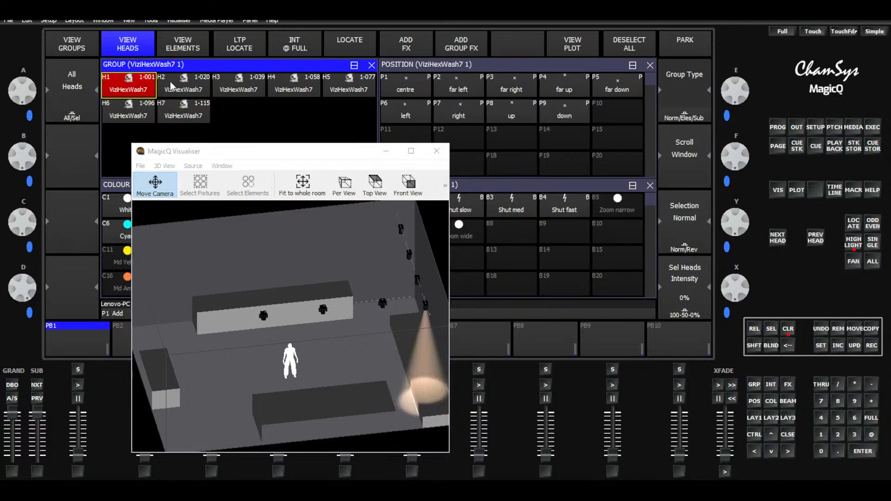
{"action": "left_click", "coordinate": [184, 86]}
{"action": "left_click", "coordinate": [239, 85]}
{"action": "left_click", "coordinate": [300, 85]}
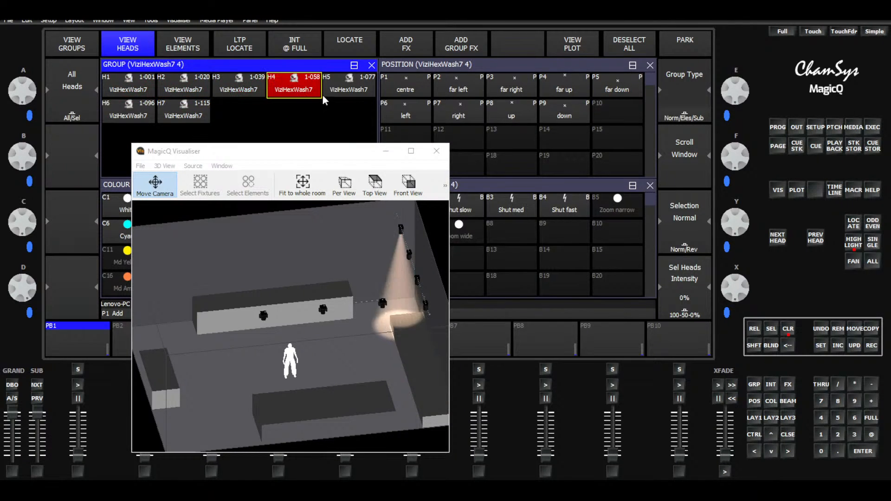
{"action": "left_click", "coordinate": [340, 86]}
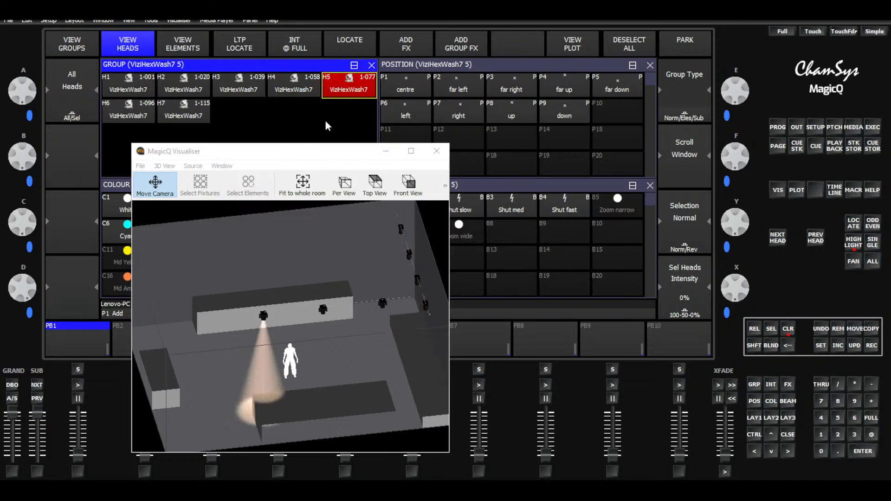
{"action": "left_click", "coordinate": [132, 114]}
{"action": "left_click", "coordinate": [177, 108]}
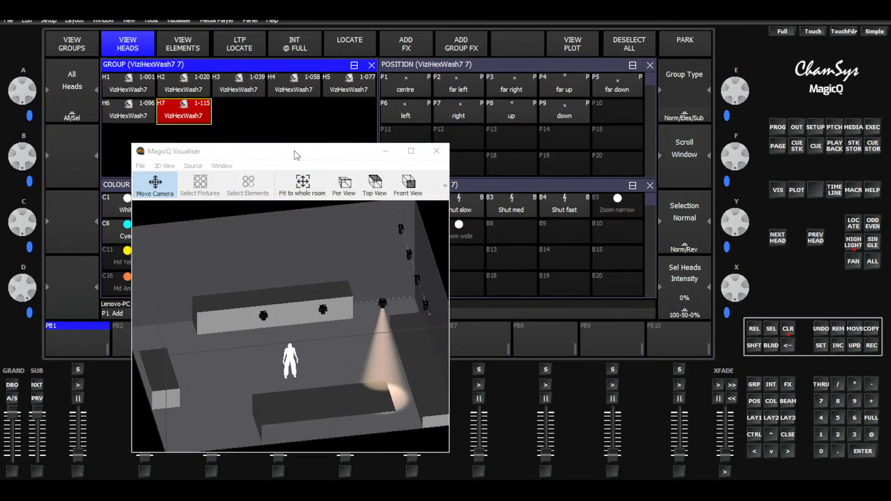
Step the highlight through heads 1 to 5 only, turn Highlight off and clear the head selection
{"action": "left_click_drag", "start_coordinate": [294, 151], "coordinate": [334, 163]}
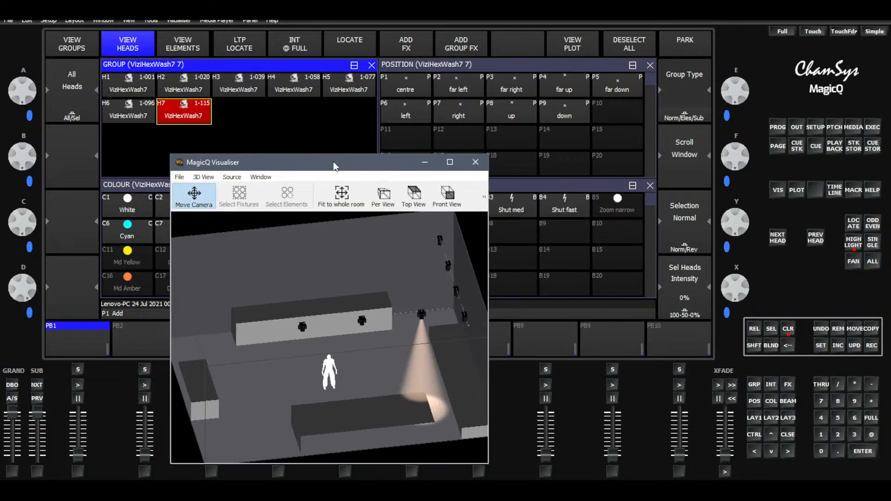
{"action": "left_click", "coordinate": [150, 86]}
{"action": "left_click", "coordinate": [201, 88]}
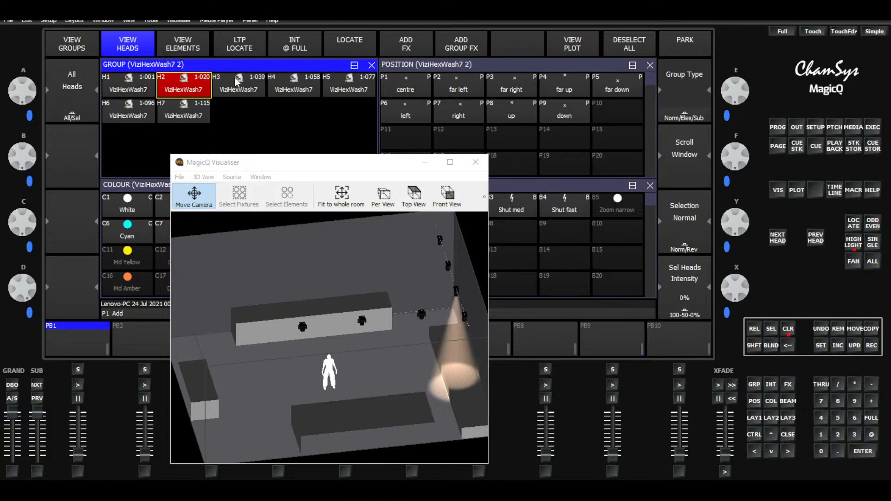
{"action": "left_click", "coordinate": [235, 79]}
{"action": "left_click", "coordinate": [276, 86]}
{"action": "left_click", "coordinate": [325, 91]}
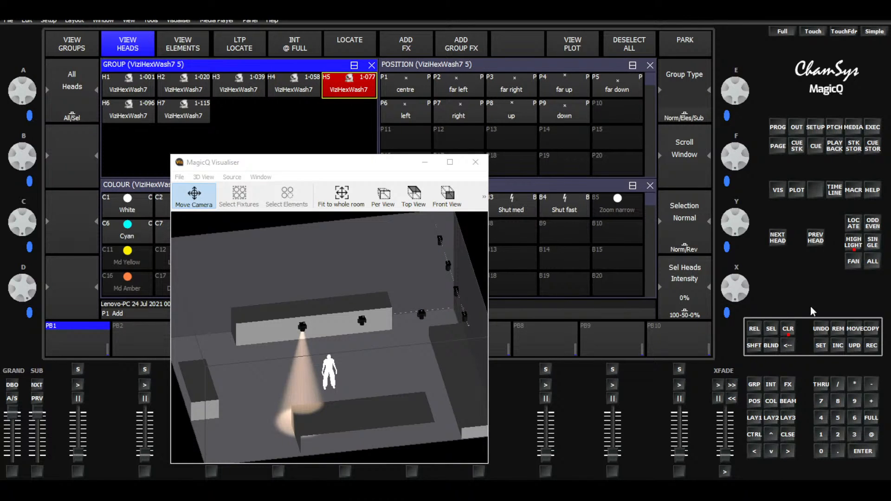
{"action": "left_click", "coordinate": [856, 245]}
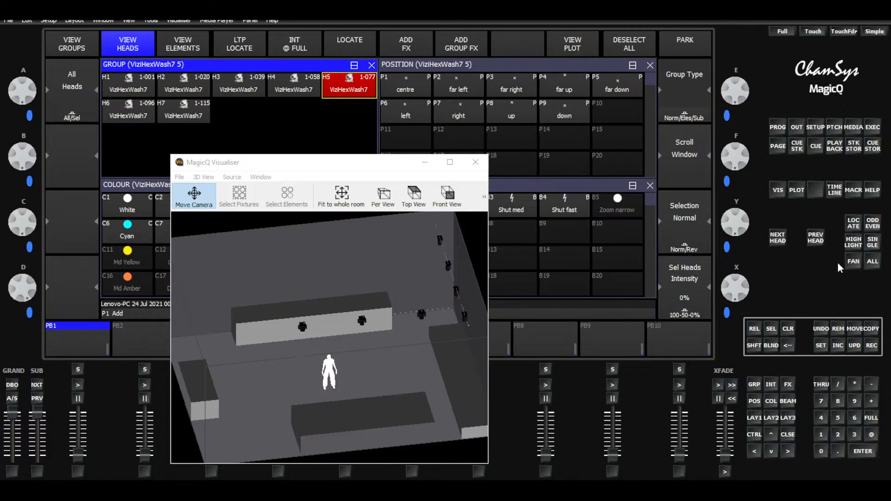
{"action": "left_click", "coordinate": [788, 329]}
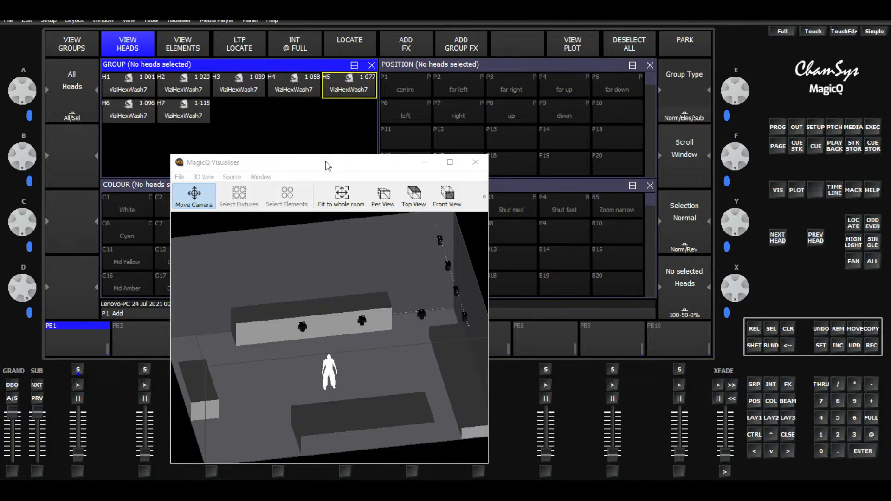
Uncover the programming windows, return from individual heads to groups and select the whole ViziHexWash7 group
{"action": "left_click_drag", "start_coordinate": [325, 161], "coordinate": [316, 260]}
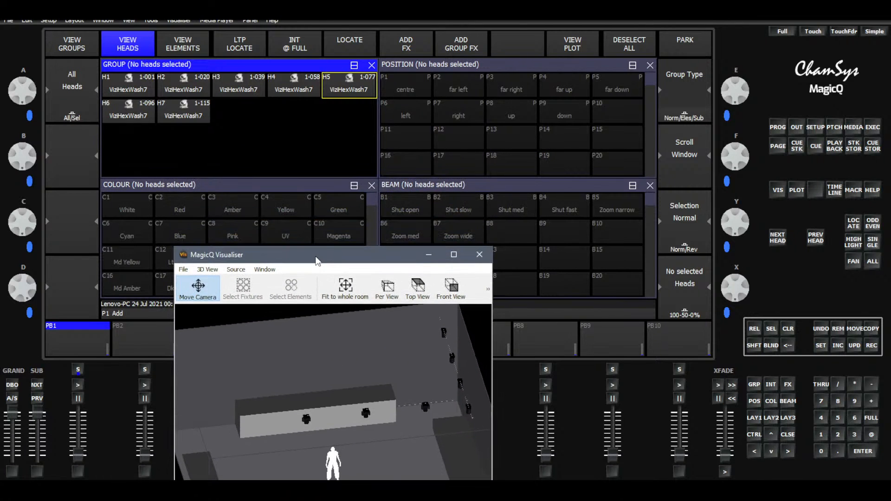
{"action": "left_click", "coordinate": [65, 46]}
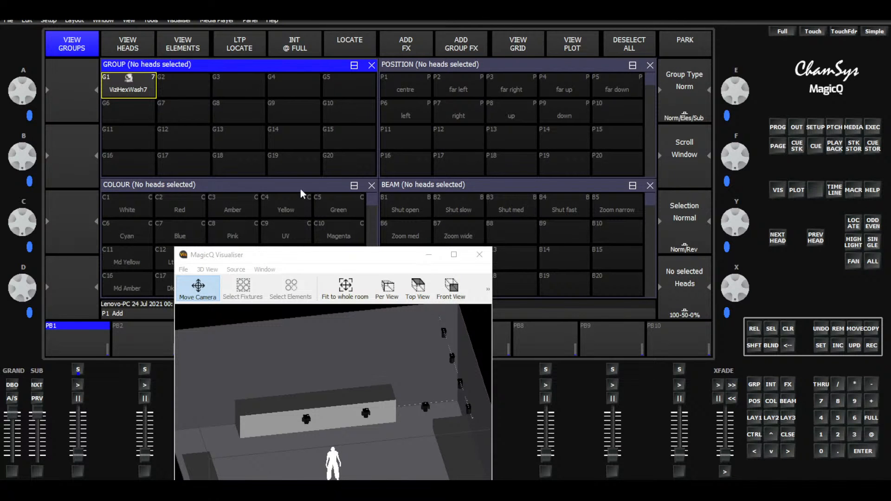
{"action": "left_click_drag", "start_coordinate": [295, 260], "coordinate": [297, 244]}
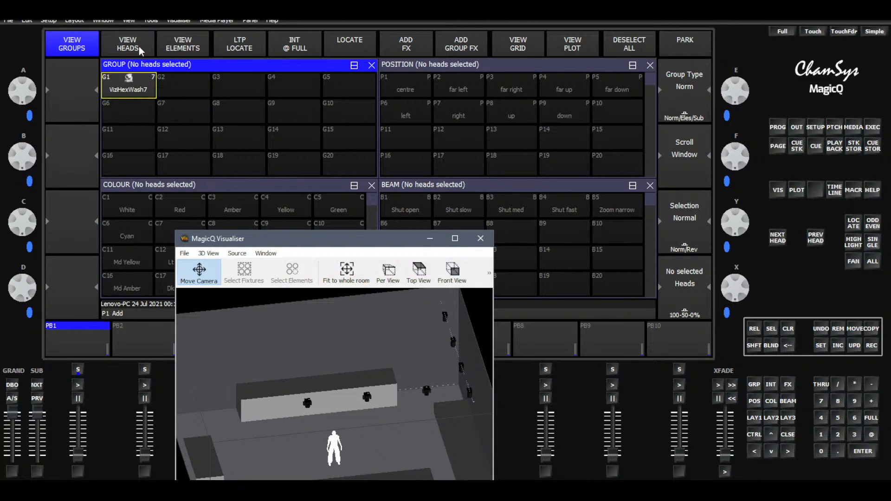
{"action": "left_click", "coordinate": [138, 91]}
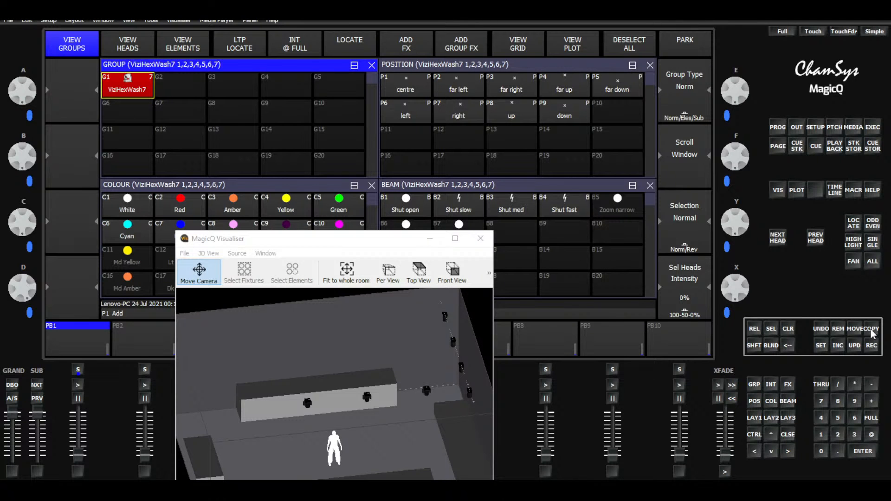
Open the Execute window and define page 1 with a grid size of 15/13, keeping the visualiser clear of the grid
{"action": "left_click", "coordinate": [873, 126]}
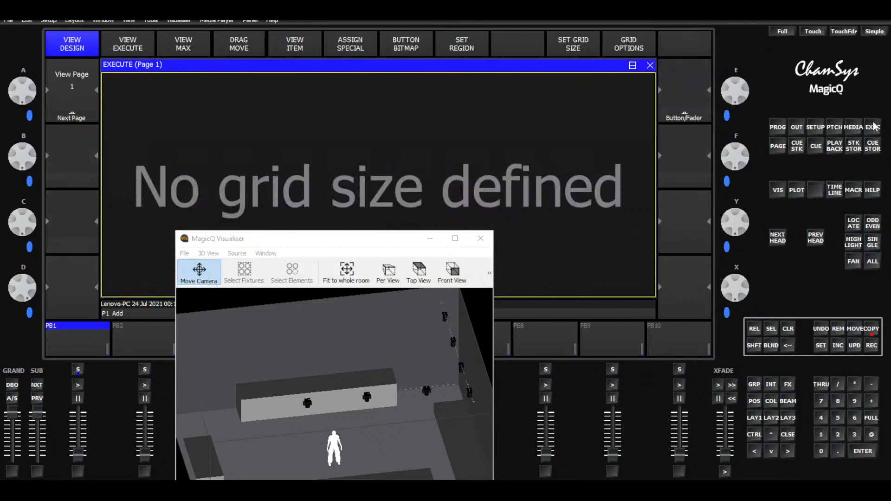
{"action": "left_click_drag", "start_coordinate": [251, 241], "coordinate": [263, 310]}
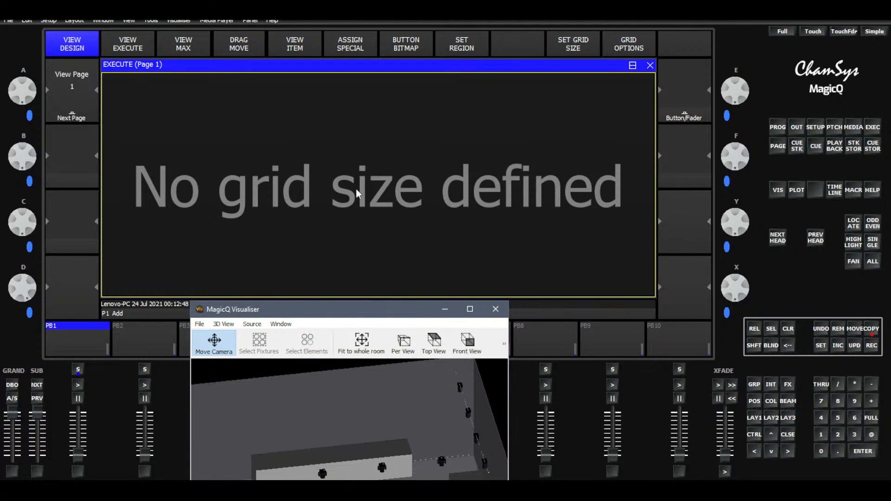
{"action": "left_click", "coordinate": [575, 50]}
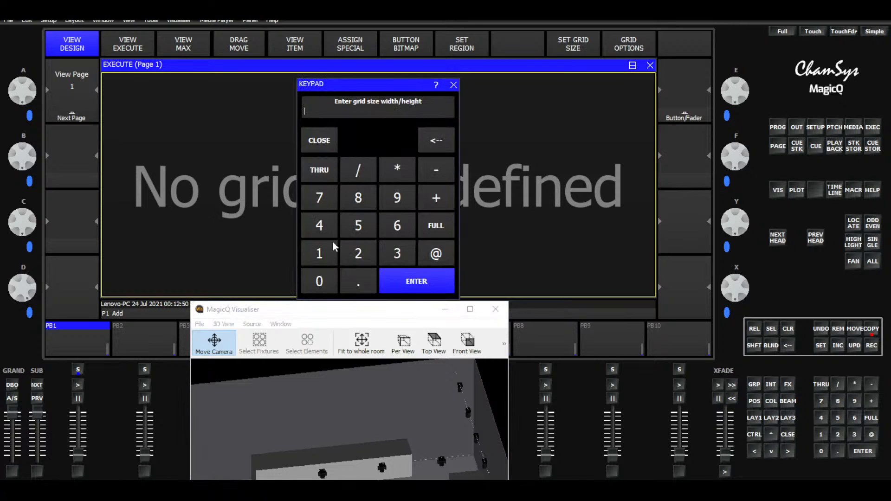
{"action": "left_click", "coordinate": [320, 253]}
{"action": "left_click", "coordinate": [354, 226]}
{"action": "left_click", "coordinate": [366, 169]}
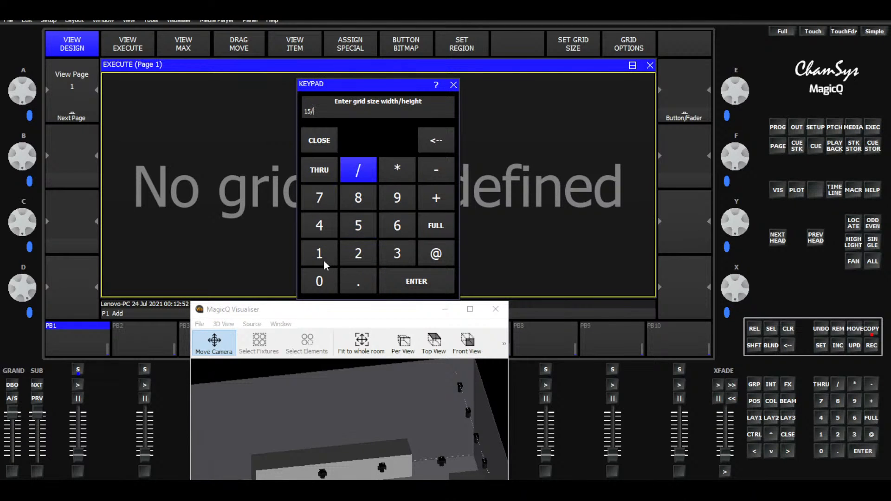
{"action": "left_click", "coordinate": [332, 252]}
{"action": "left_click", "coordinate": [402, 255]}
{"action": "left_click", "coordinate": [402, 281]}
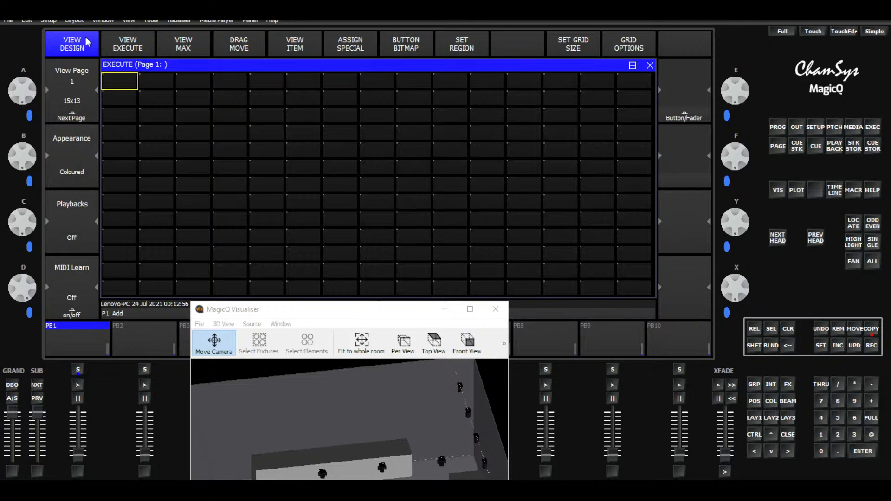
{"action": "left_click", "coordinate": [194, 37]}
{"action": "left_click_drag", "start_coordinate": [397, 311], "coordinate": [256, 328]}
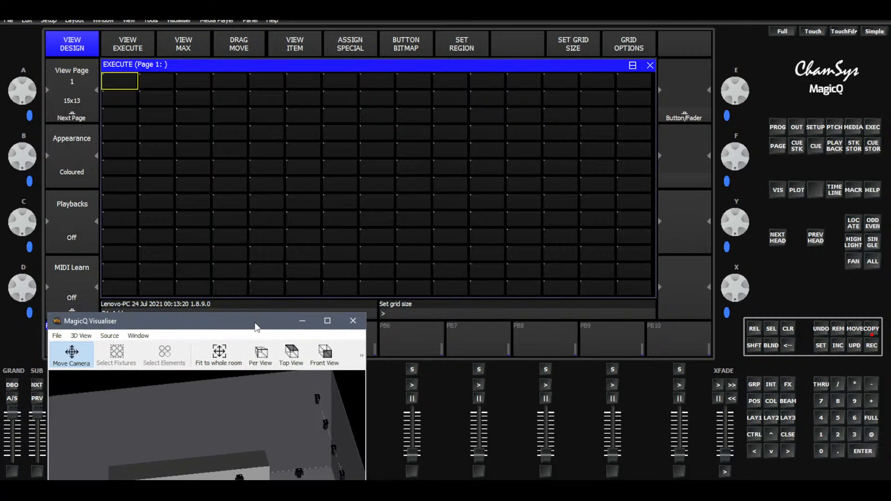
Clear the programmer and copy the ViziHexWash7 group into the first cell of the Execute grid
{"action": "left_click", "coordinate": [790, 333]}
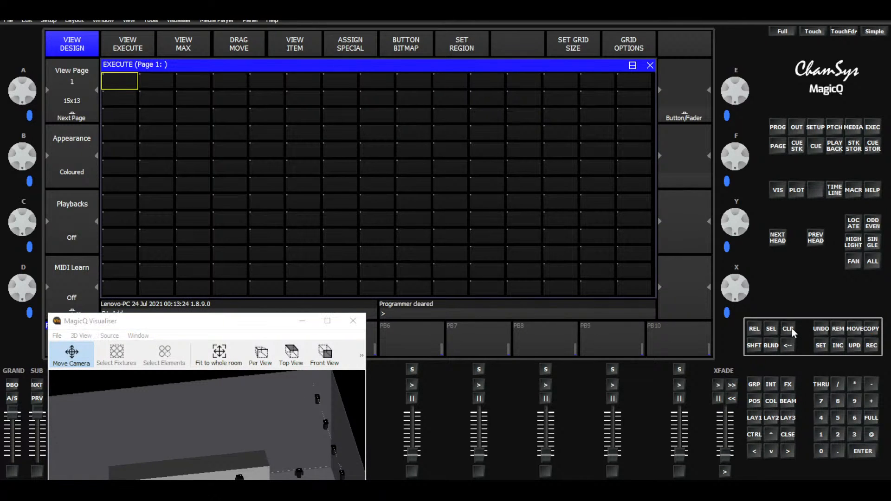
{"action": "left_click", "coordinate": [756, 417]}
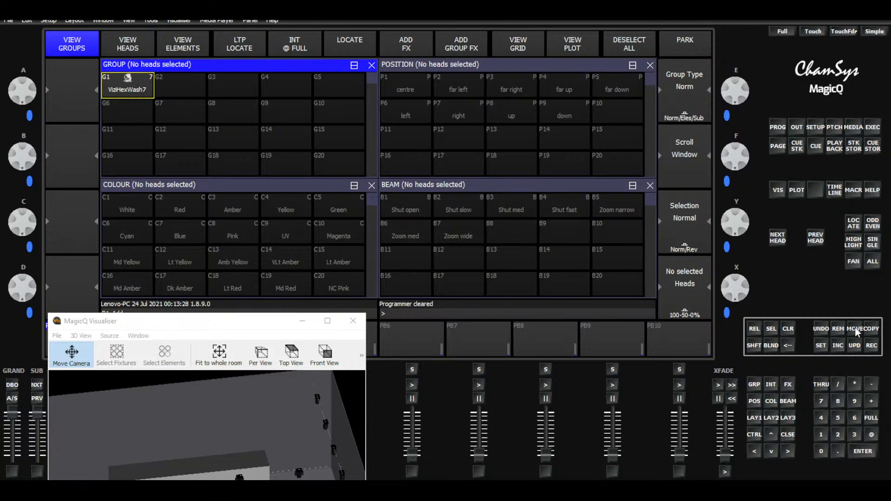
{"action": "left_click", "coordinate": [872, 330]}
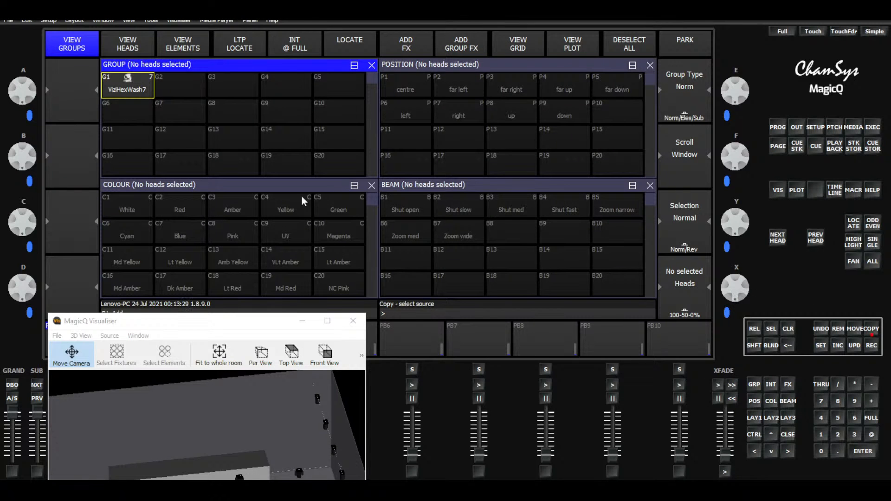
{"action": "left_click", "coordinate": [112, 90]}
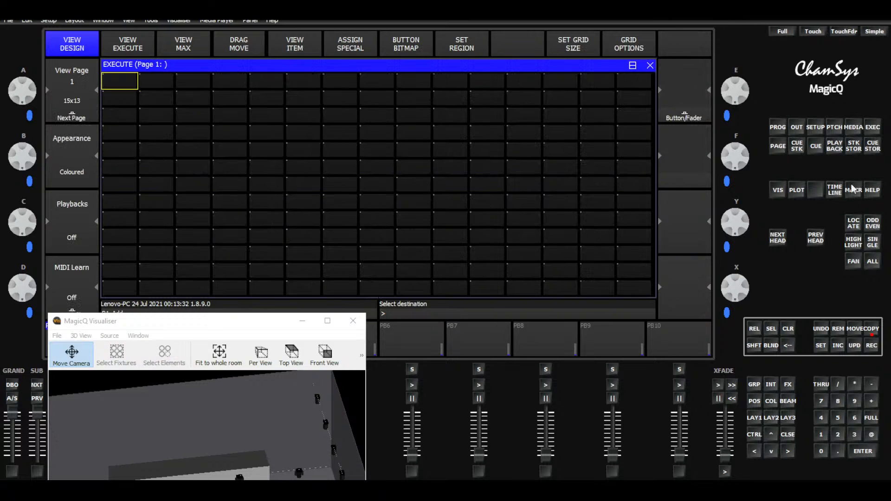
{"action": "left_click", "coordinate": [872, 126]}
{"action": "left_click", "coordinate": [131, 85]}
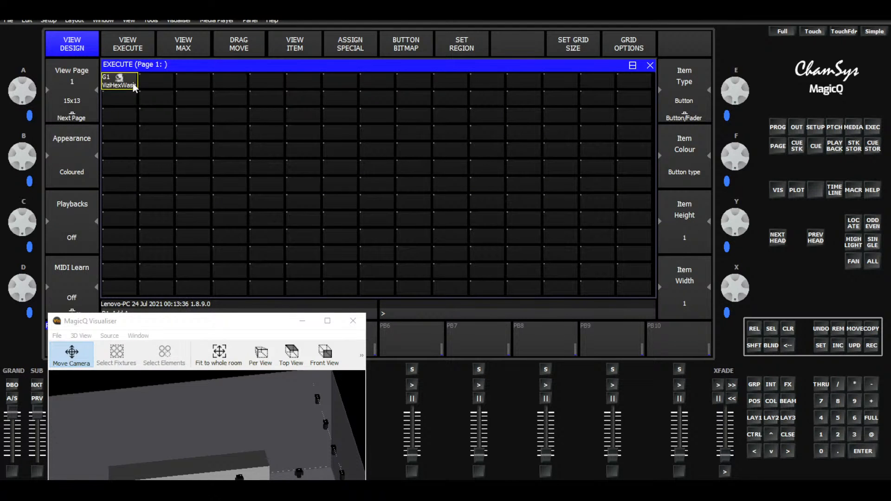
Compare the Execute page's execute and design views, ending in design view with the appearance set to Images
{"action": "left_click", "coordinate": [137, 48]}
{"action": "left_click", "coordinate": [64, 50]}
{"action": "left_click", "coordinate": [127, 46]}
{"action": "left_click", "coordinate": [88, 42]}
{"action": "left_click_drag", "start_coordinate": [179, 321], "coordinate": [232, 263]}
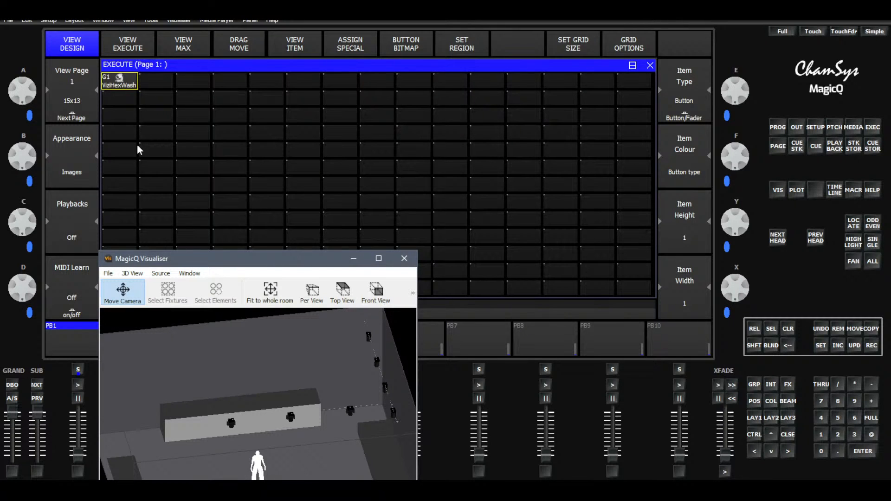
Return to the groups, select the whole ViziHexWash7 group and bring its intensity to full
{"action": "left_click", "coordinate": [752, 419]}
{"action": "left_click", "coordinate": [134, 90]}
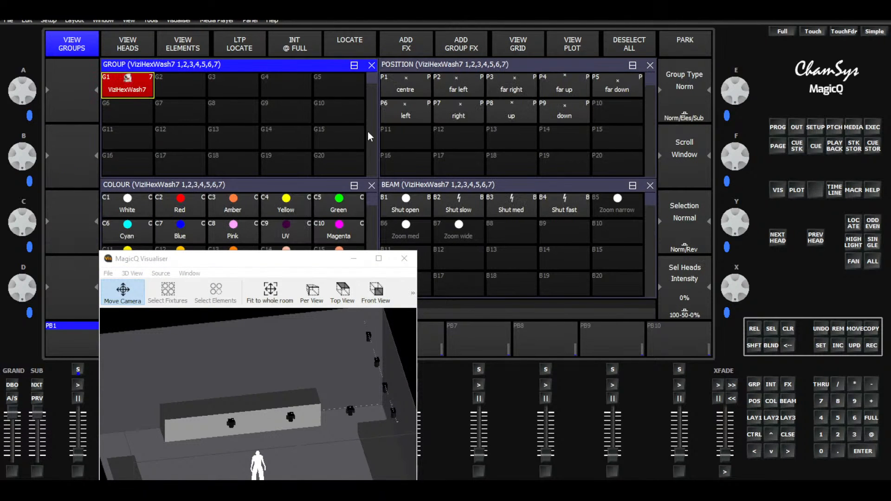
{"action": "left_click", "coordinate": [305, 41]}
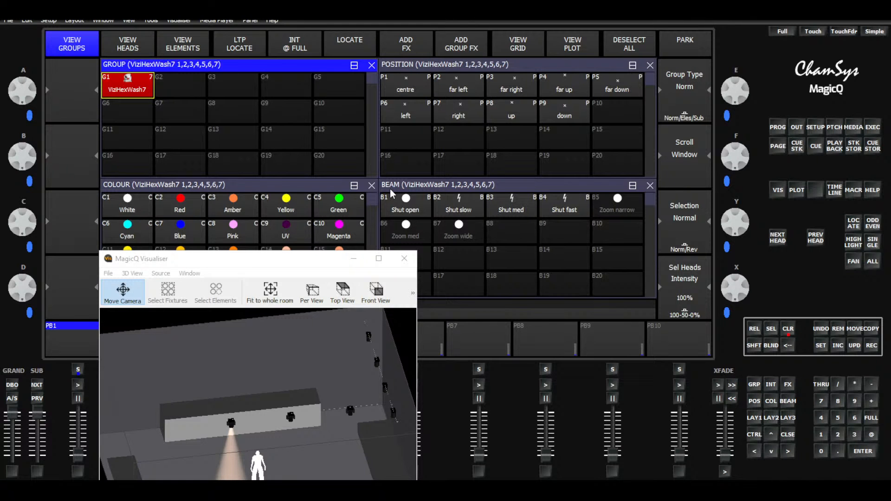
Clear the programmer, reselect the ViziHexWash7 group and bring all seven heads to full intensity
{"action": "left_click_drag", "start_coordinate": [295, 263], "coordinate": [281, 158]}
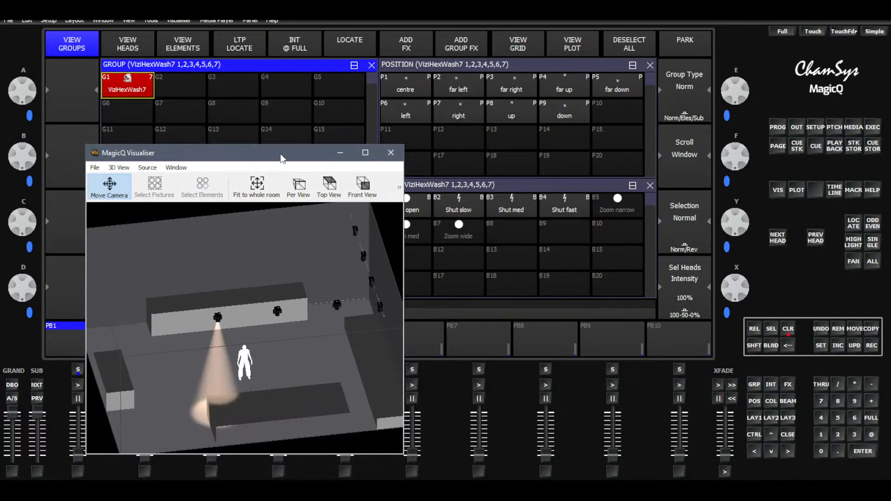
{"action": "left_click", "coordinate": [788, 330]}
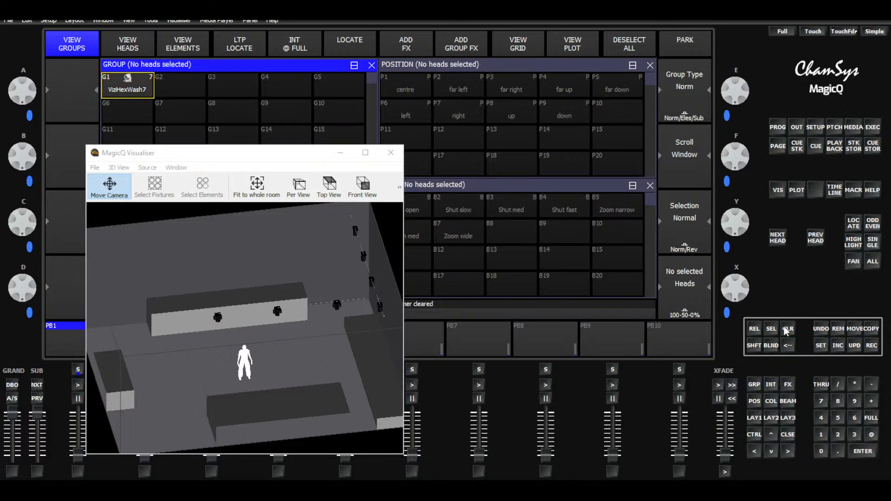
{"action": "left_click", "coordinate": [122, 90]}
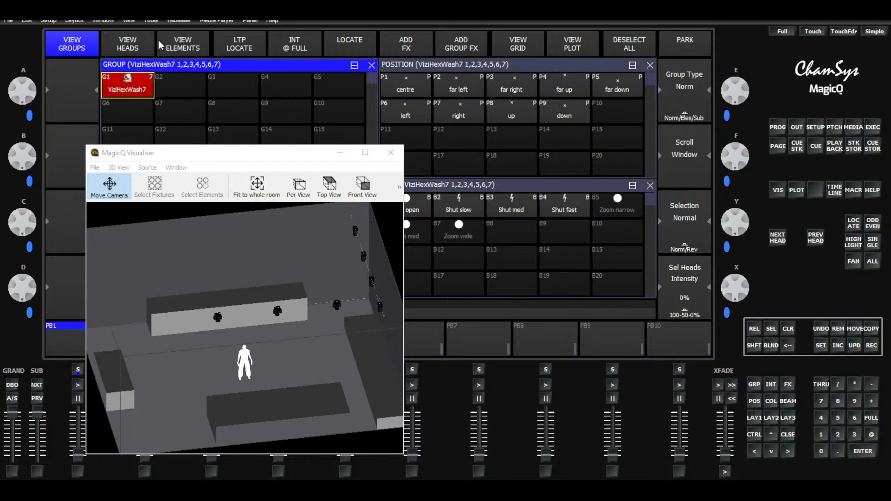
{"action": "left_click", "coordinate": [133, 46]}
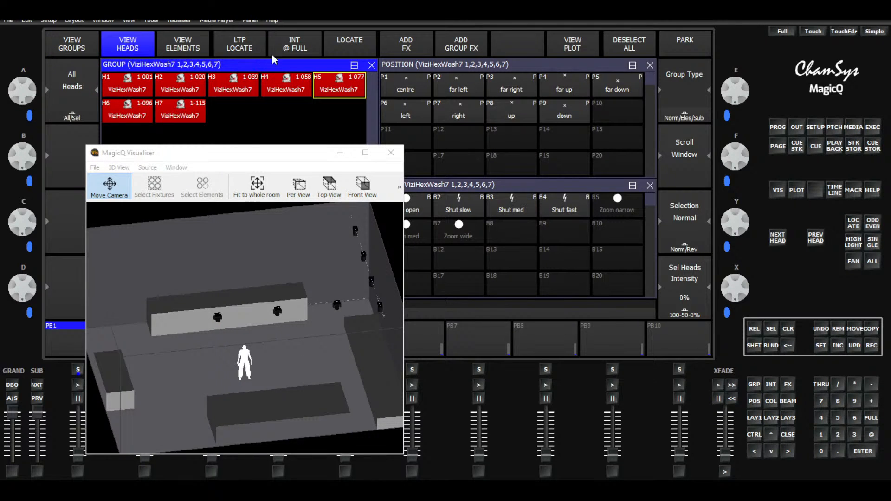
{"action": "left_click", "coordinate": [296, 46]}
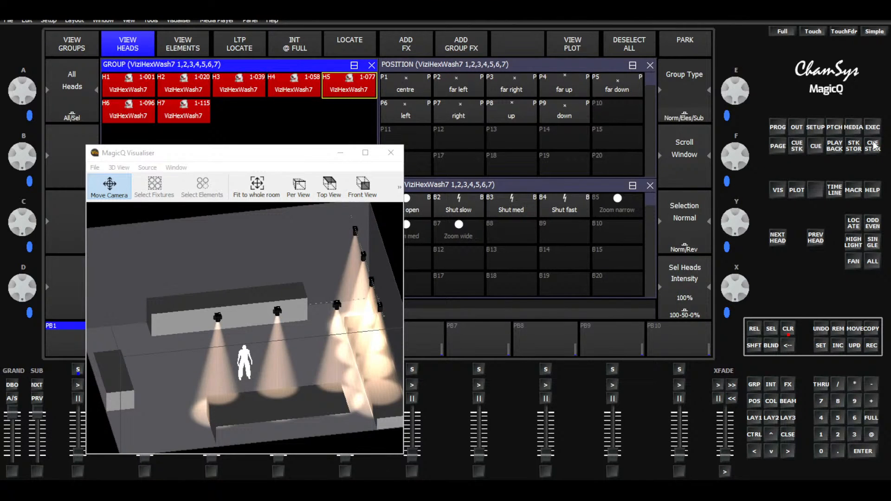
Record the full-intensity look in the Execute cell below the group and make it a fader with item height 2
{"action": "left_click", "coordinate": [867, 129]}
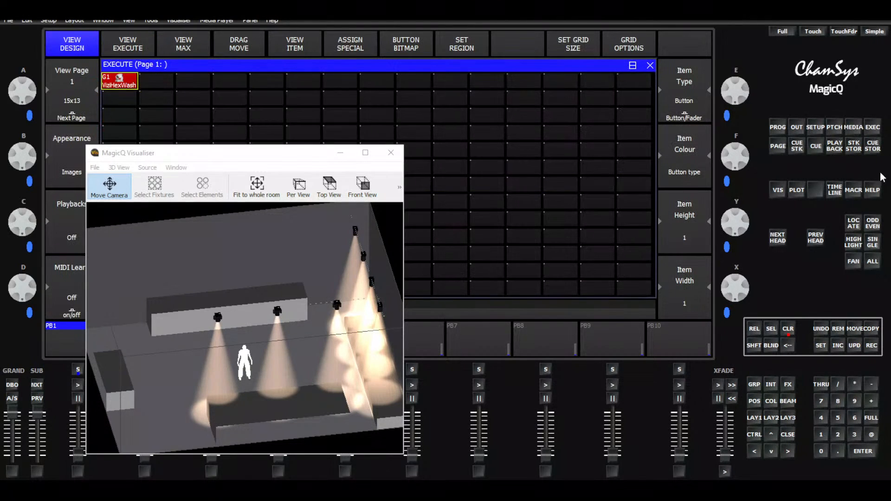
{"action": "left_click", "coordinate": [872, 346]}
{"action": "left_click", "coordinate": [124, 100]}
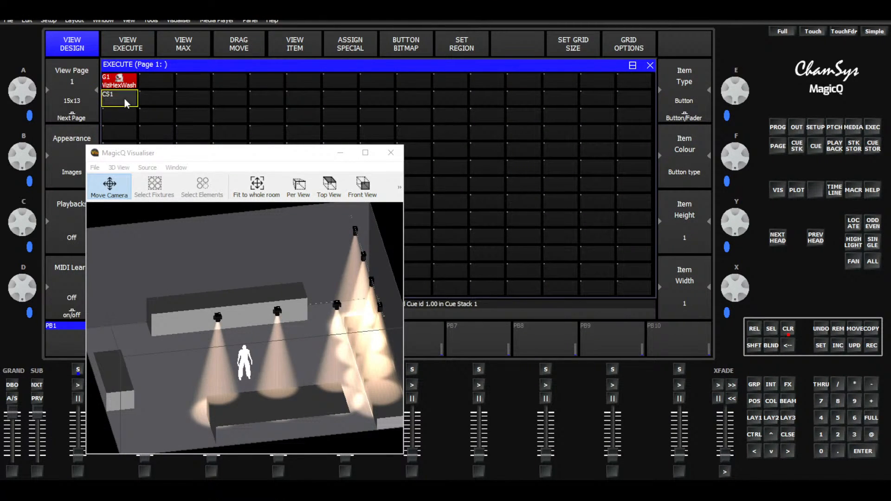
{"action": "left_click_drag", "start_coordinate": [218, 156], "coordinate": [301, 234]}
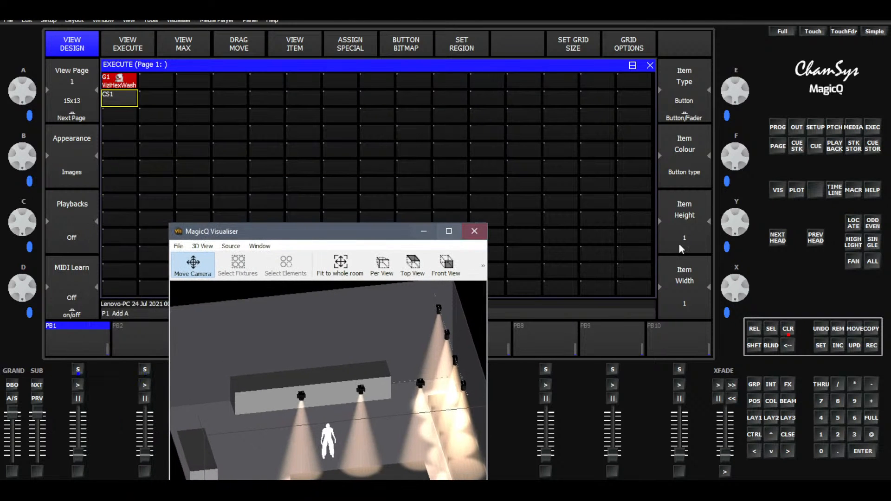
{"action": "left_click", "coordinate": [690, 240]}
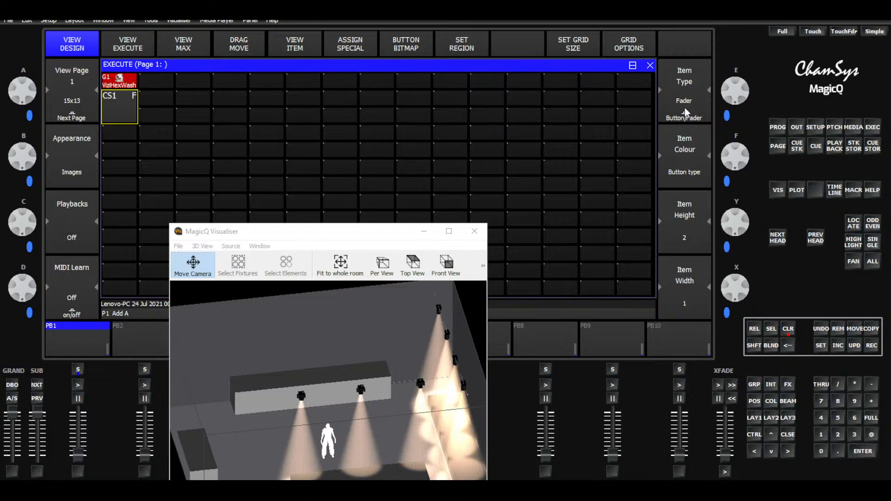
Test the new fader in the execute view with the programmer cleared, and return to the groups
{"action": "left_click", "coordinate": [126, 42]}
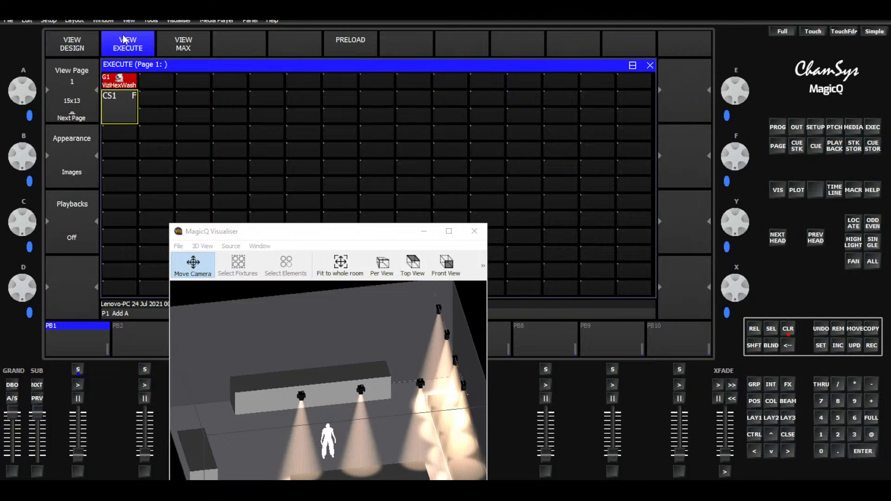
{"action": "left_click", "coordinate": [118, 112]}
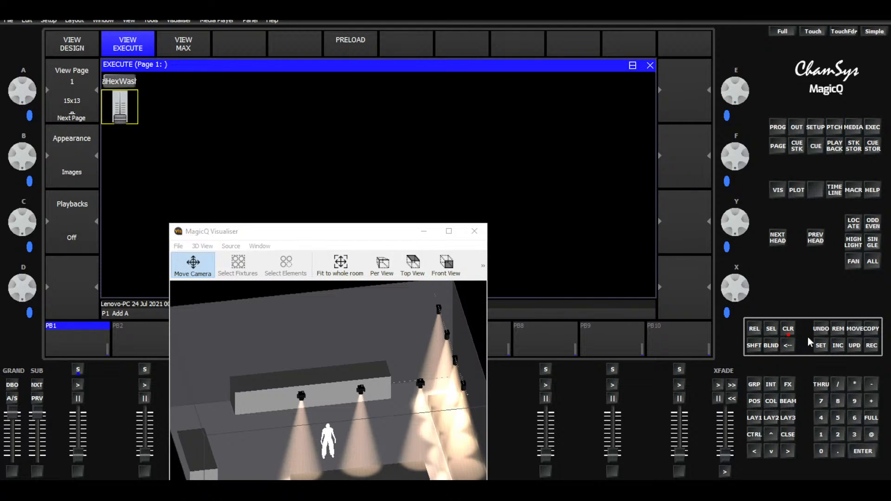
{"action": "left_click", "coordinate": [788, 330]}
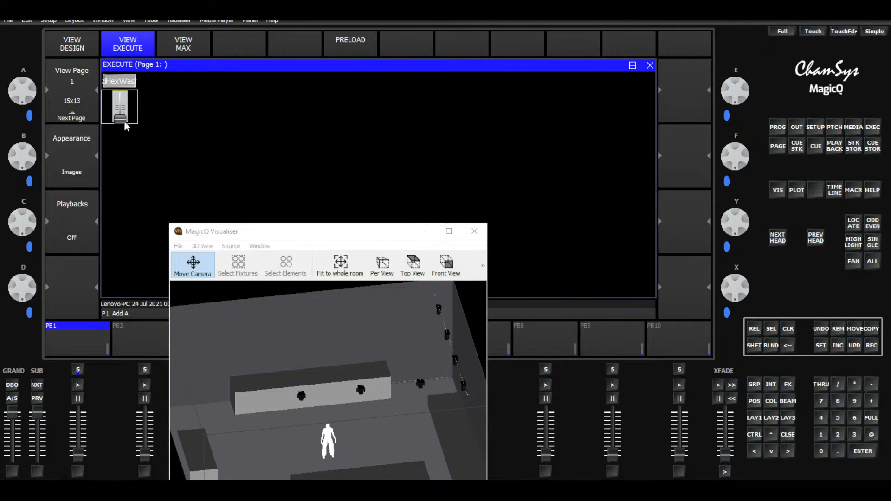
{"action": "left_click_drag", "start_coordinate": [117, 107], "coordinate": [123, 134]}
{"action": "left_click", "coordinate": [754, 417]}
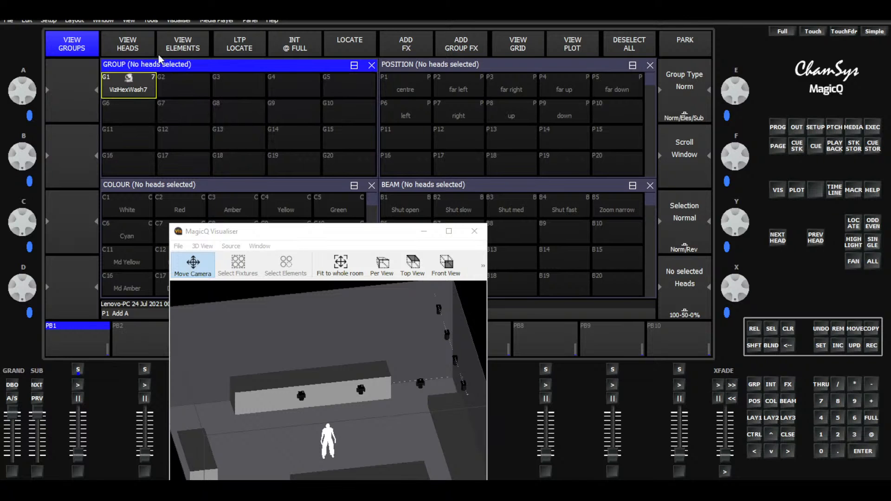
{"action": "left_click", "coordinate": [134, 43]}
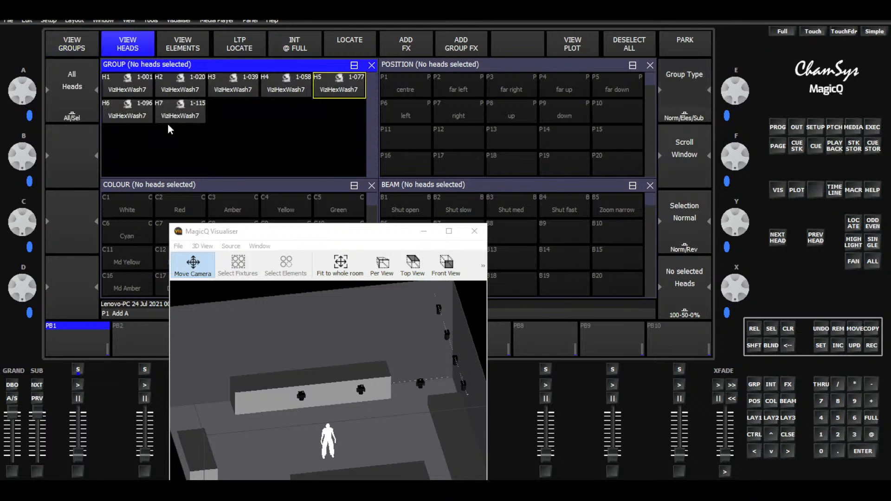
{"action": "left_click", "coordinate": [132, 86]}
{"action": "left_click", "coordinate": [83, 47]}
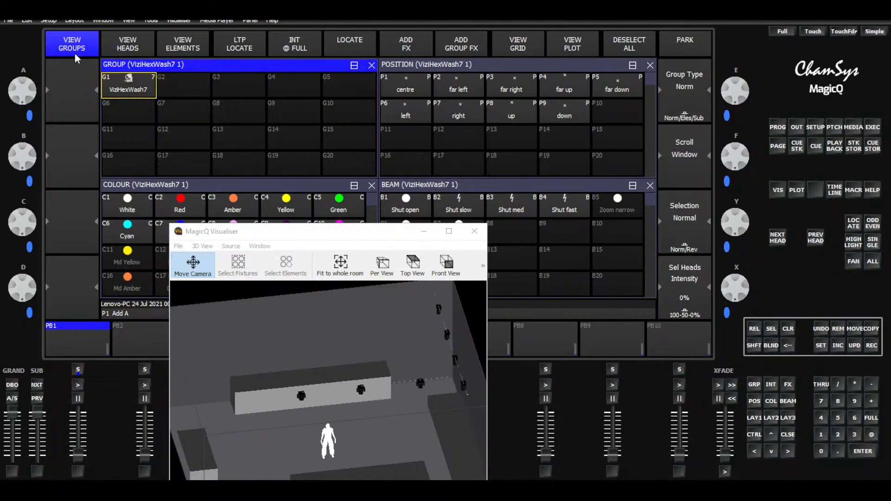
{"action": "left_click", "coordinate": [873, 346]}
{"action": "left_click", "coordinate": [785, 333]}
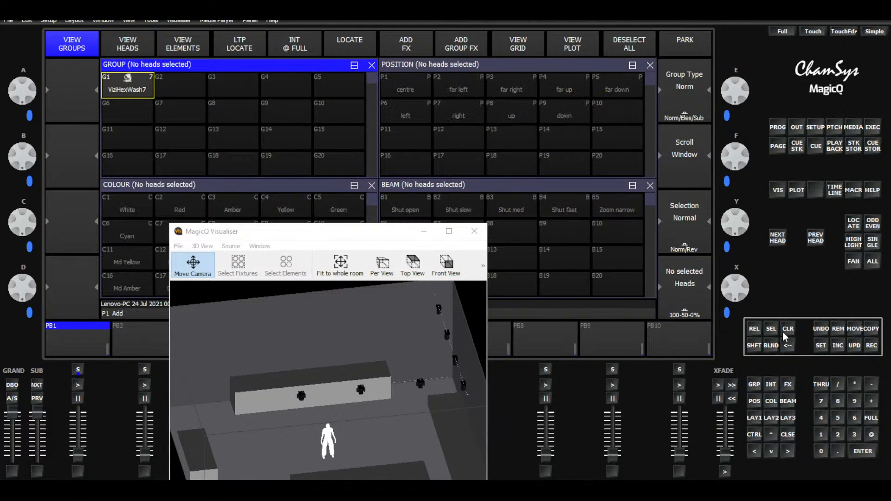
{"action": "left_click", "coordinate": [133, 92]}
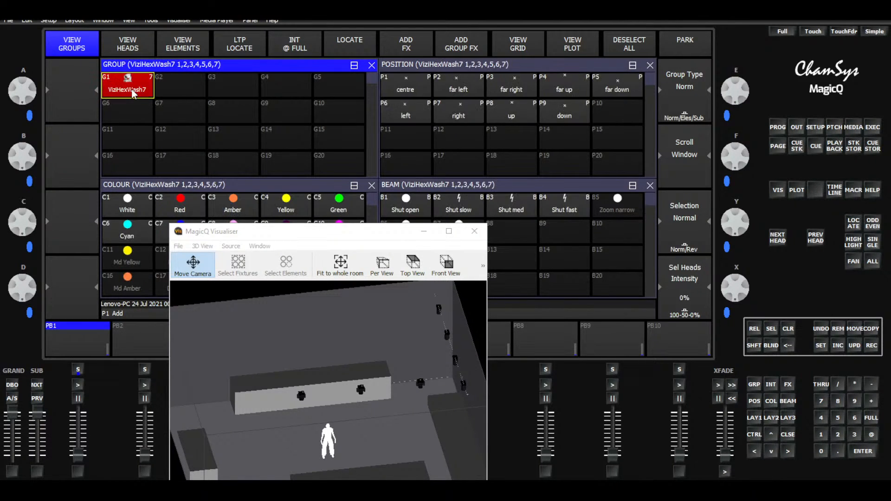
Highlight heads 1 and 4 individually to identify them in the visualiser, keeping head 4 selected
{"action": "left_click", "coordinate": [129, 50]}
{"action": "left_click", "coordinate": [131, 85]}
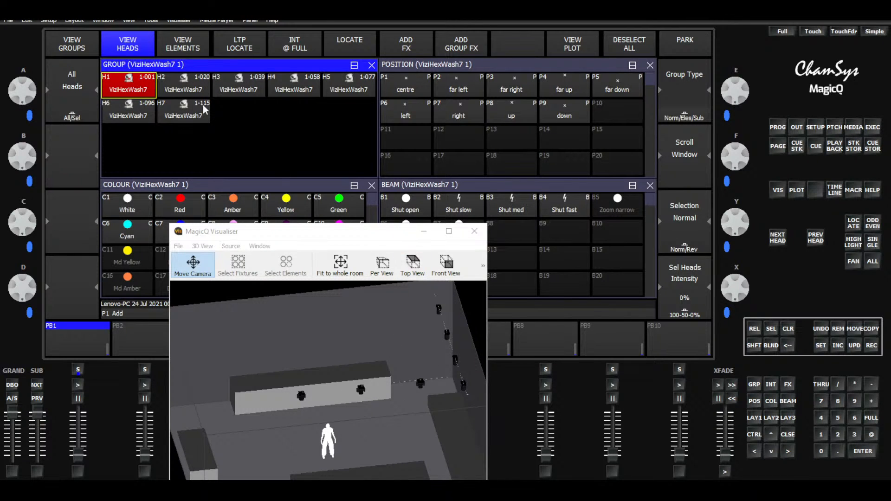
{"action": "left_click", "coordinate": [856, 241]}
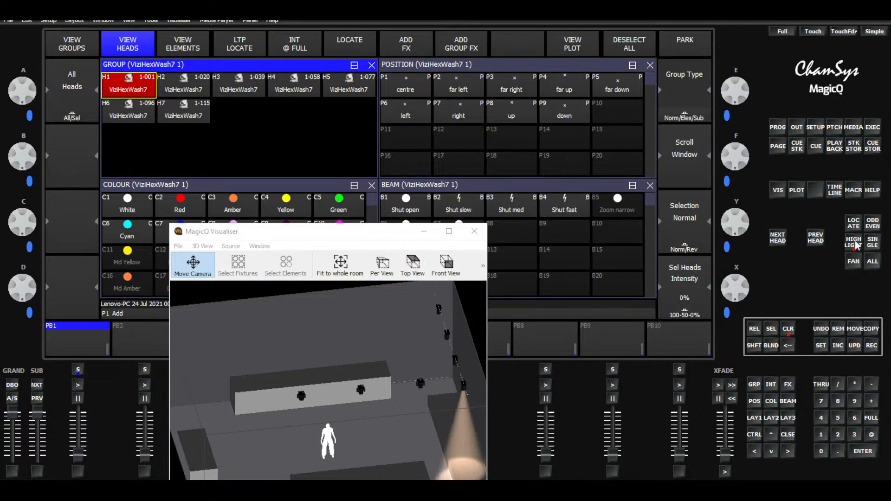
{"action": "left_click", "coordinate": [856, 241]}
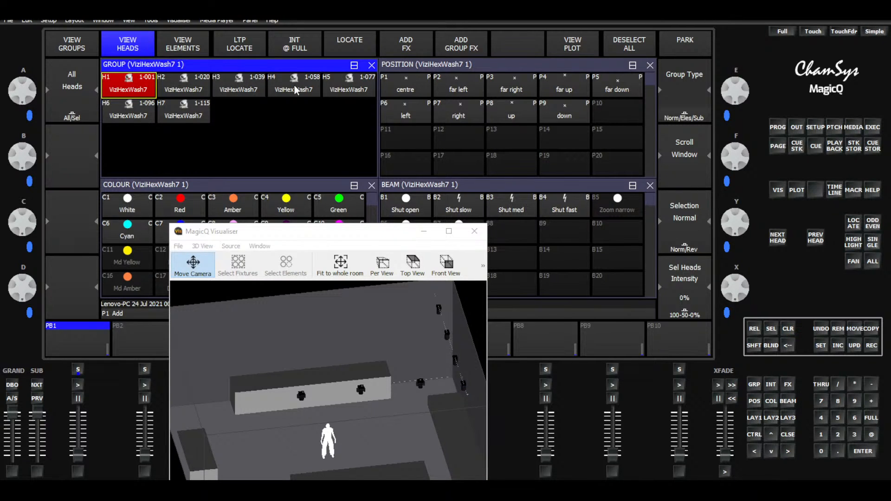
{"action": "left_click", "coordinate": [294, 86]}
{"action": "left_click", "coordinate": [856, 241]}
{"action": "left_click", "coordinate": [856, 240]}
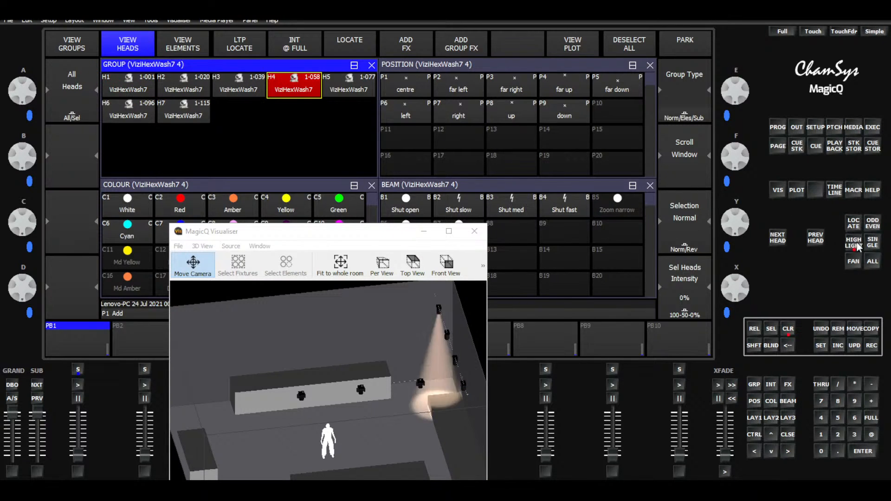
Record head 4 as a new group in slot G2 and name it "Wash 1"
{"action": "left_click", "coordinate": [62, 48]}
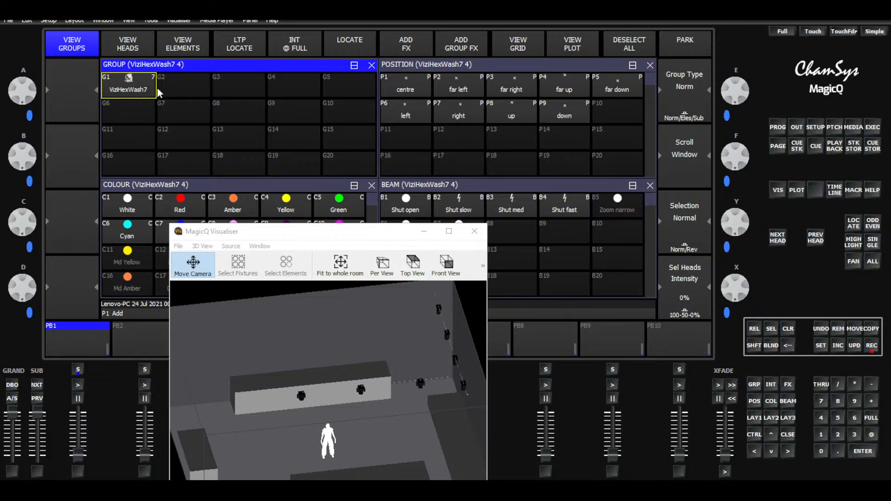
{"action": "left_click", "coordinate": [180, 94]}
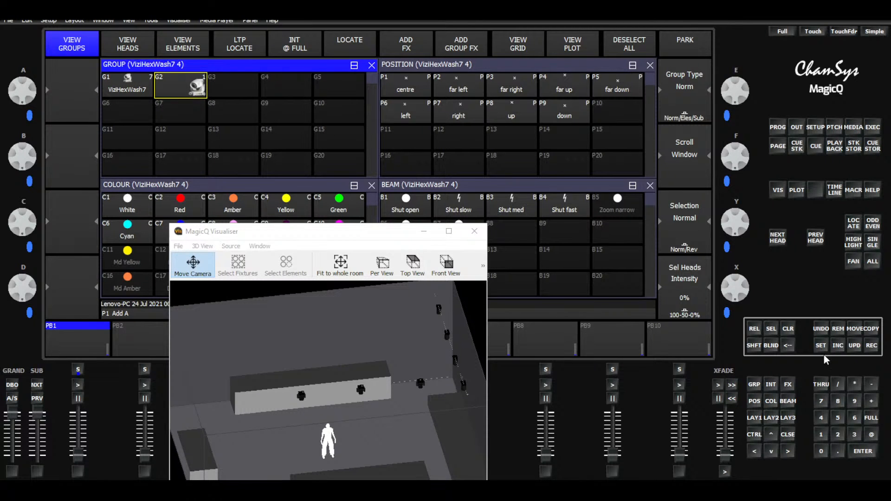
{"action": "left_click", "coordinate": [171, 89]}
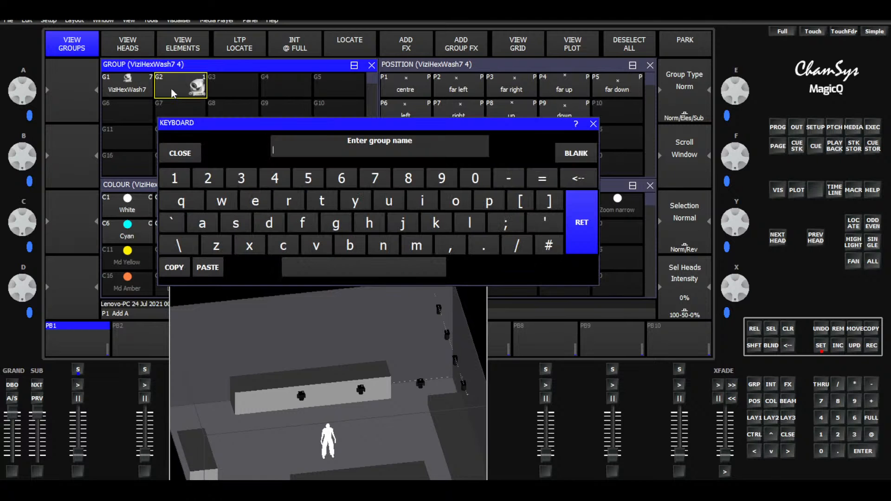
{"action": "key", "text": "shift"}
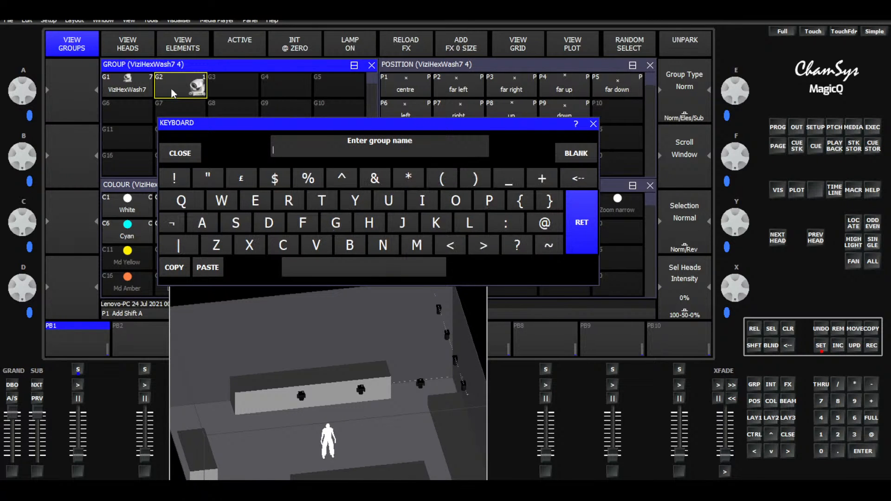
{"action": "type", "text": "Wash 1"}
{"action": "key", "text": "Return"}
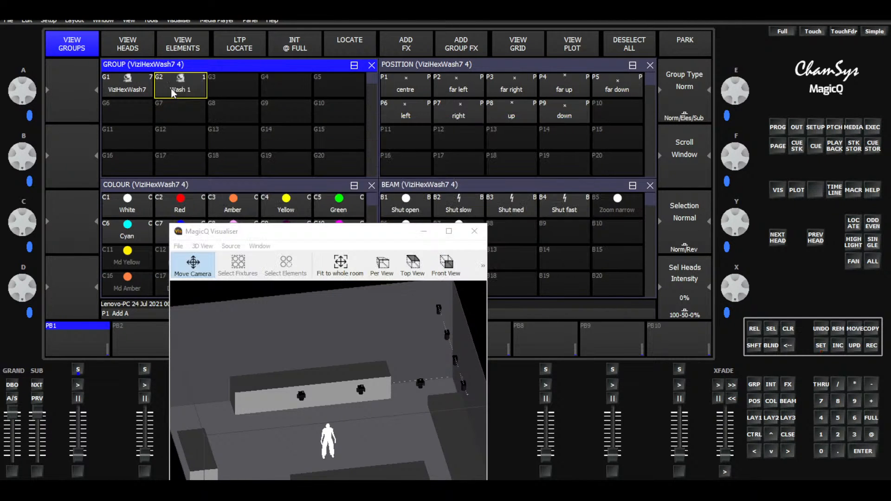
Select head 3 alone and check its location in the visualiser with Highlight
{"action": "left_click", "coordinate": [130, 41]}
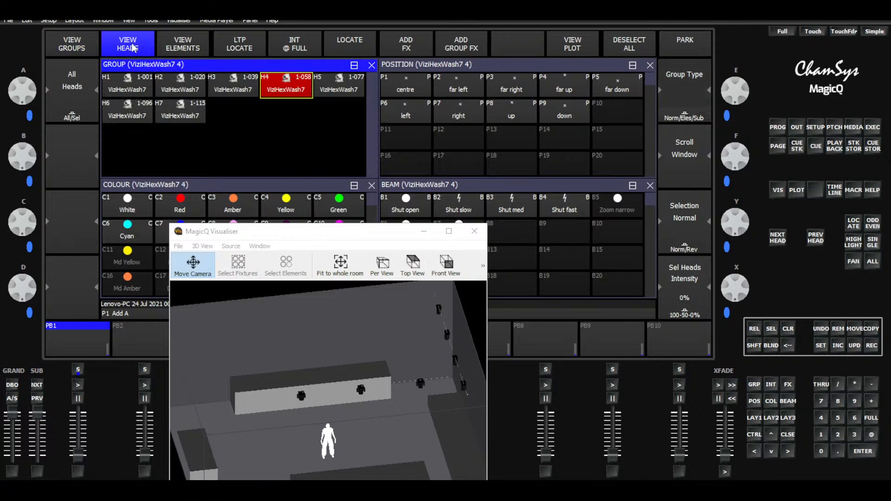
{"action": "left_click", "coordinate": [252, 87]}
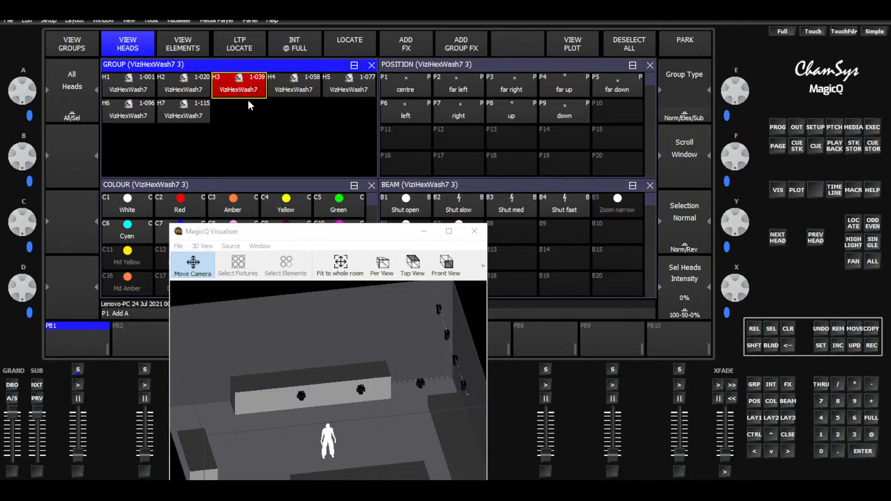
{"action": "left_click", "coordinate": [854, 241]}
{"action": "left_click", "coordinate": [854, 241]}
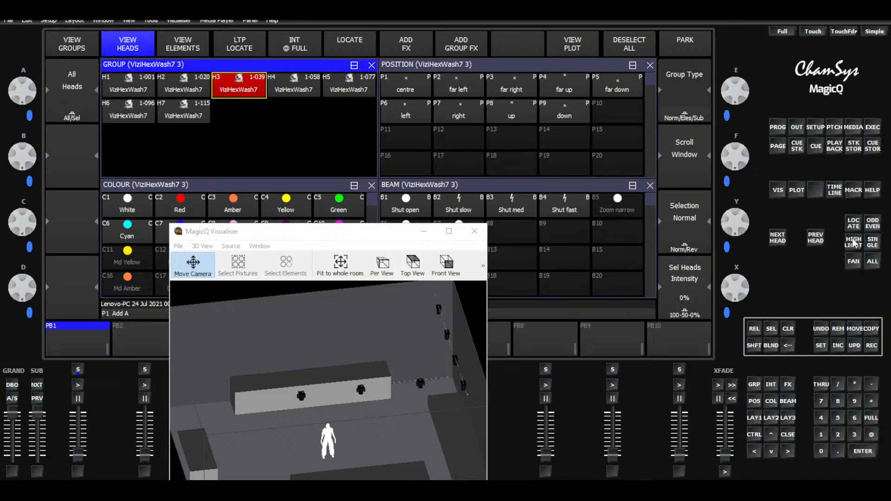
Record head 3 as a new group in slot G3 and name it "Wash 2"
{"action": "left_click", "coordinate": [80, 49]}
{"action": "left_click", "coordinate": [871, 346]}
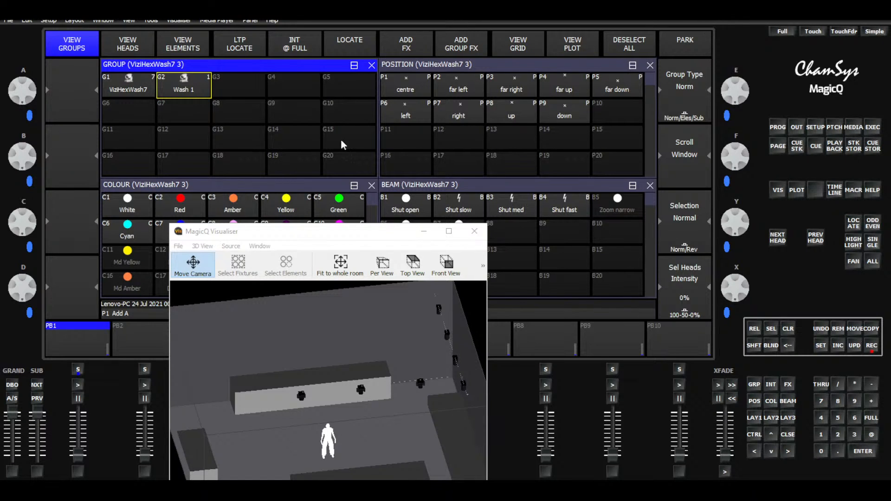
{"action": "left_click", "coordinate": [245, 94]}
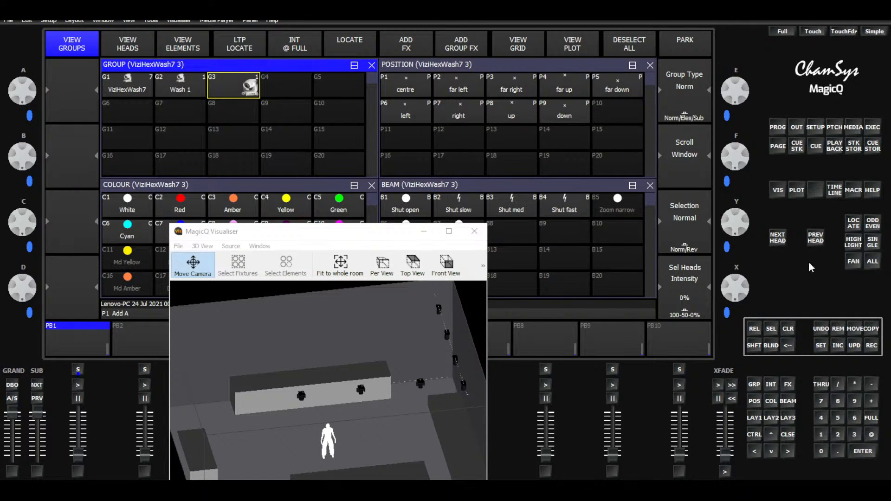
{"action": "left_click", "coordinate": [820, 345]}
{"action": "left_click", "coordinate": [230, 85]}
{"action": "type", "text": "Was"}
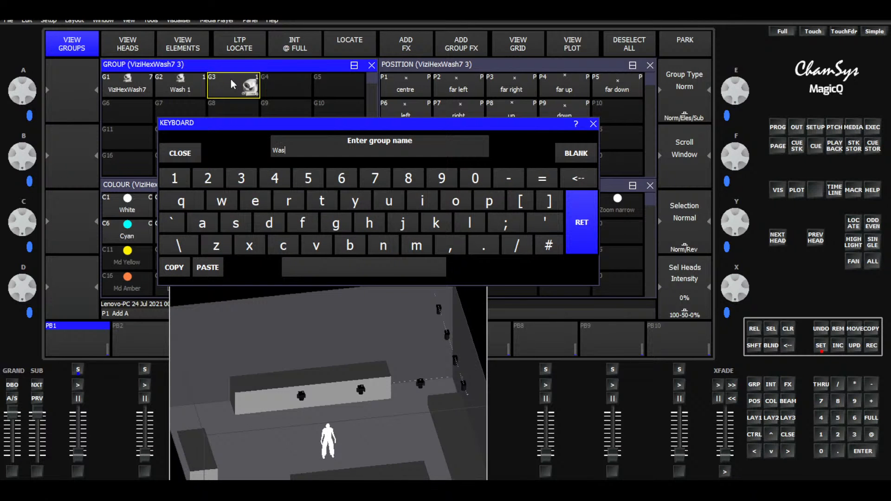
{"action": "type", "text": "h 2"}
{"action": "key", "text": "Return"}
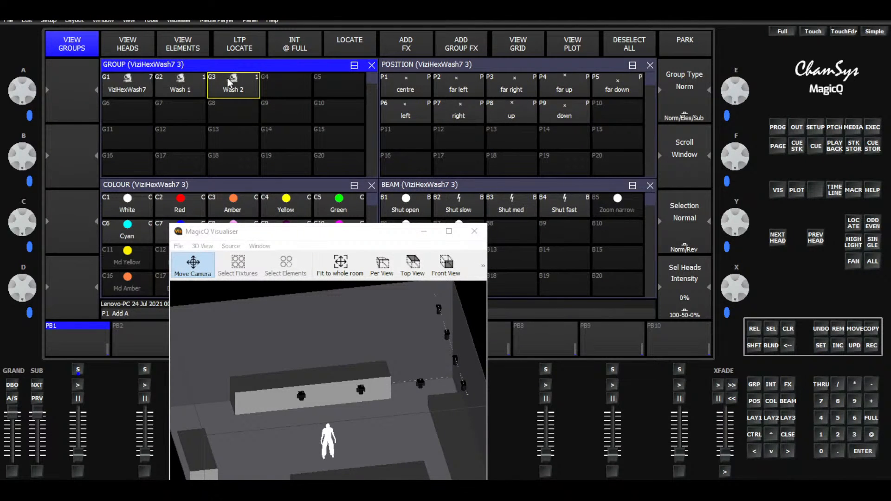
Record head 2 as a new group in slot G4 and name it "Wash 3"
{"action": "left_click", "coordinate": [138, 43]}
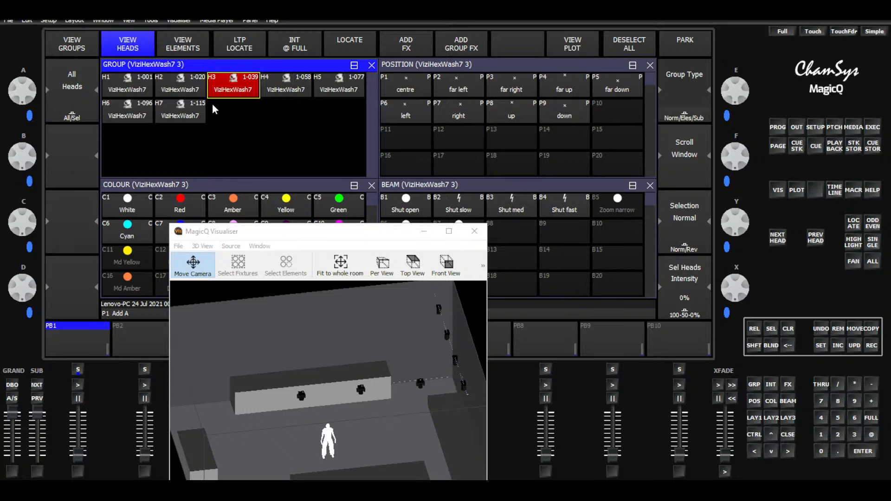
{"action": "left_click", "coordinate": [189, 89]}
{"action": "left_click", "coordinate": [867, 348]}
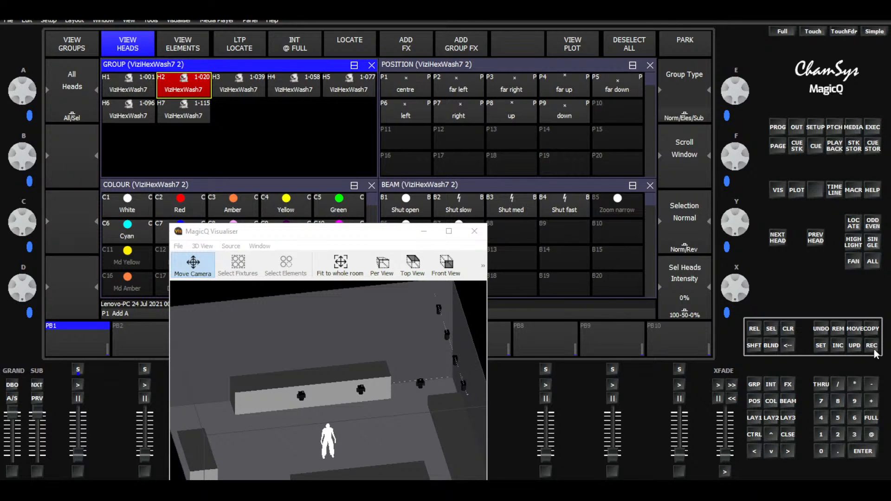
{"action": "left_click", "coordinate": [79, 52]}
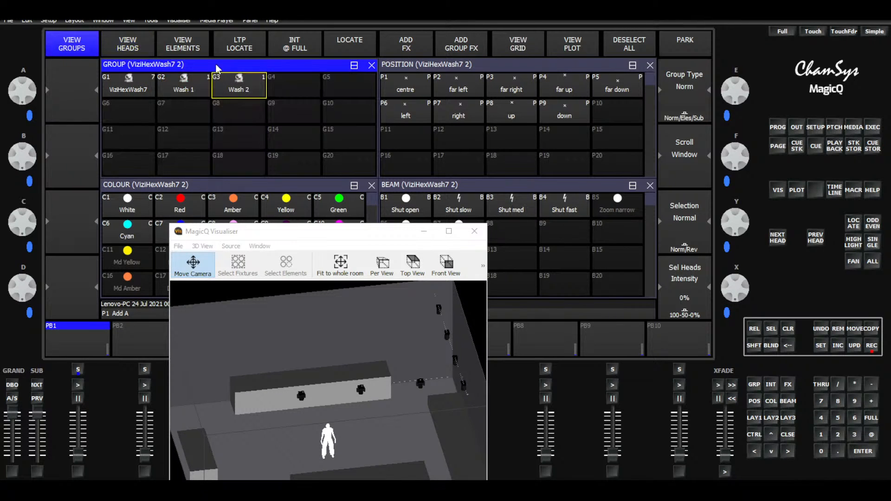
{"action": "left_click", "coordinate": [308, 95]}
{"action": "left_click", "coordinate": [819, 348]}
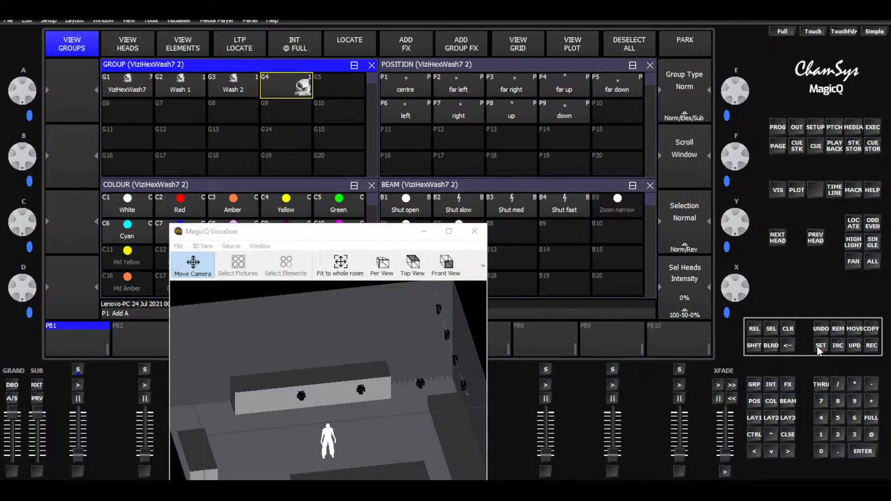
{"action": "left_click", "coordinate": [291, 88]}
{"action": "type", "text": "Wa"}
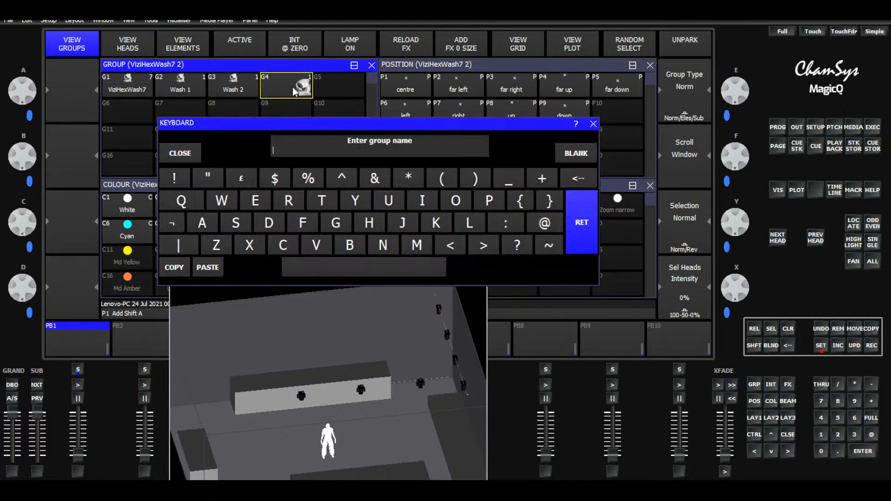
{"action": "type", "text": "sh 3"}
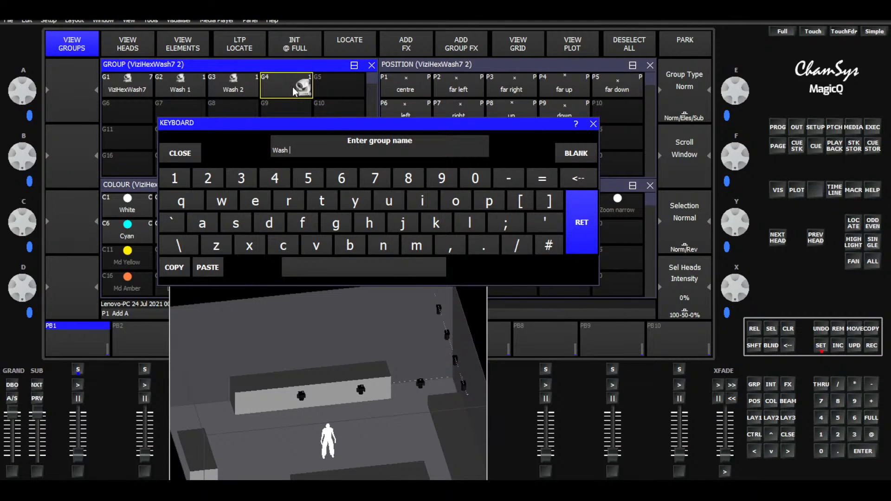
{"action": "key", "text": "Return"}
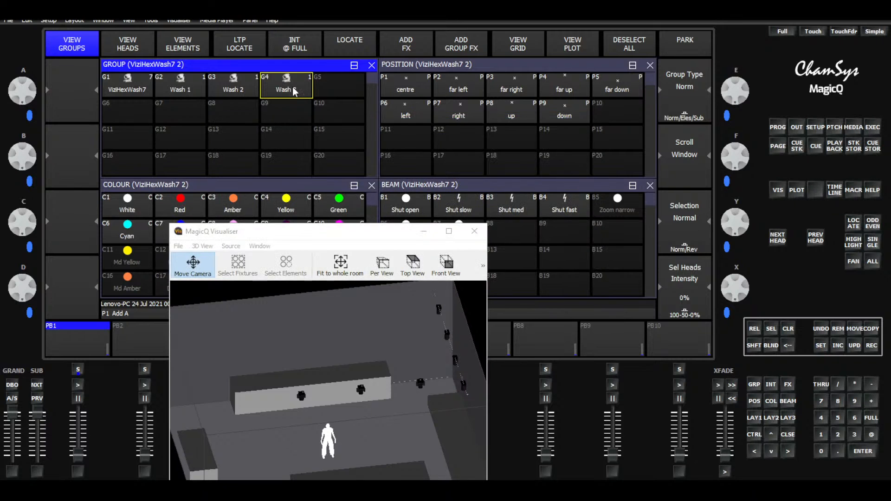
Record head 1 as a new group in slot G5 and name it "Wash 4"
{"action": "left_click", "coordinate": [126, 41]}
{"action": "left_click", "coordinate": [139, 88]}
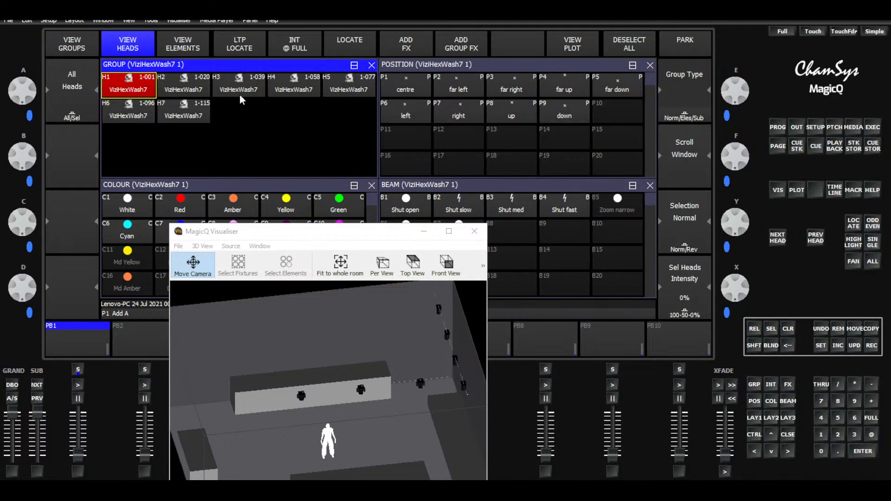
{"action": "left_click", "coordinate": [91, 49]}
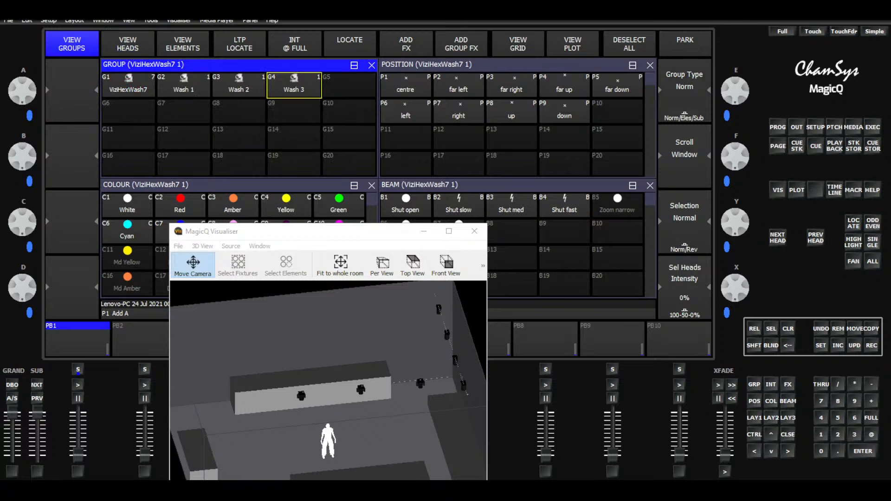
{"action": "left_click", "coordinate": [872, 346]}
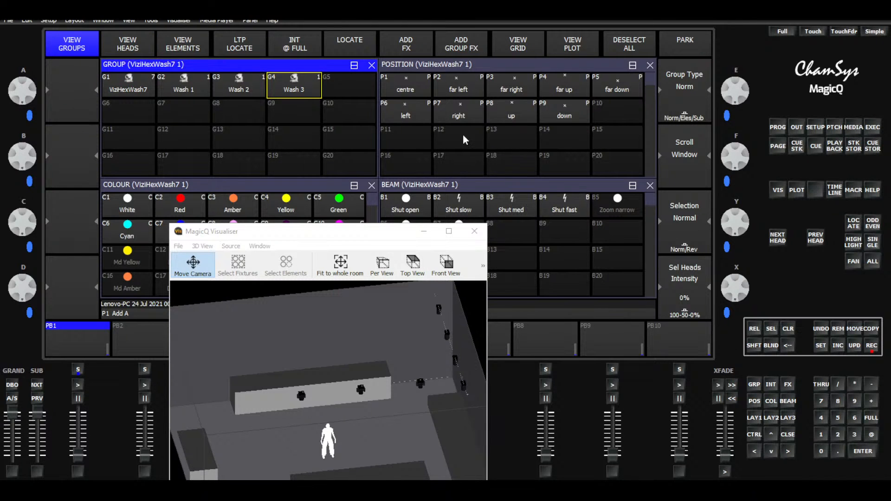
{"action": "left_click", "coordinate": [360, 96]}
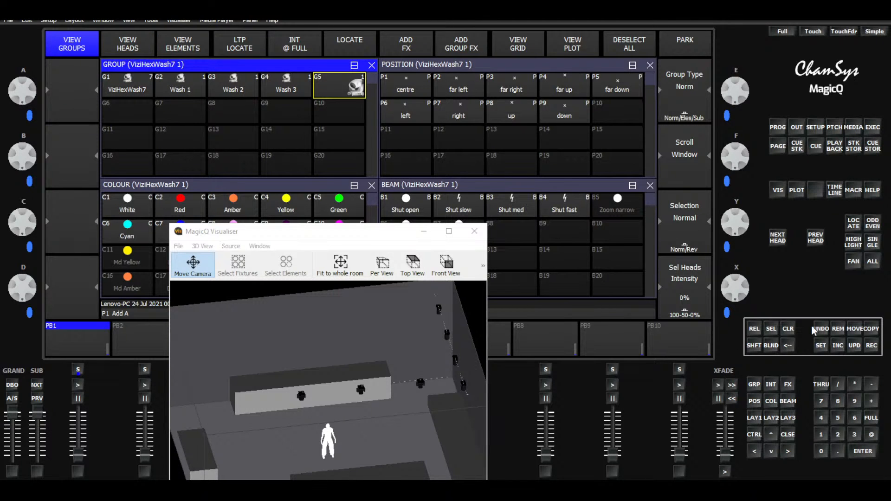
{"action": "left_click", "coordinate": [819, 346]}
{"action": "left_click", "coordinate": [342, 85]}
{"action": "type", "text": "Wash 4"}
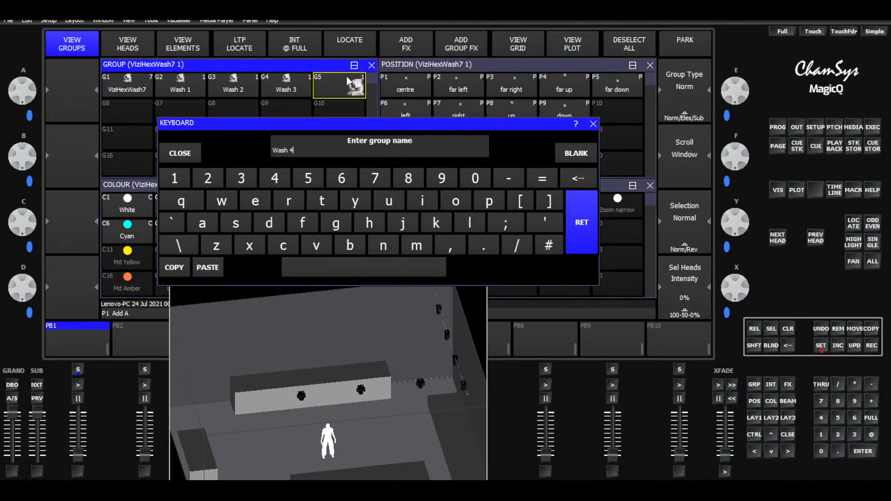
{"action": "key", "text": "Return"}
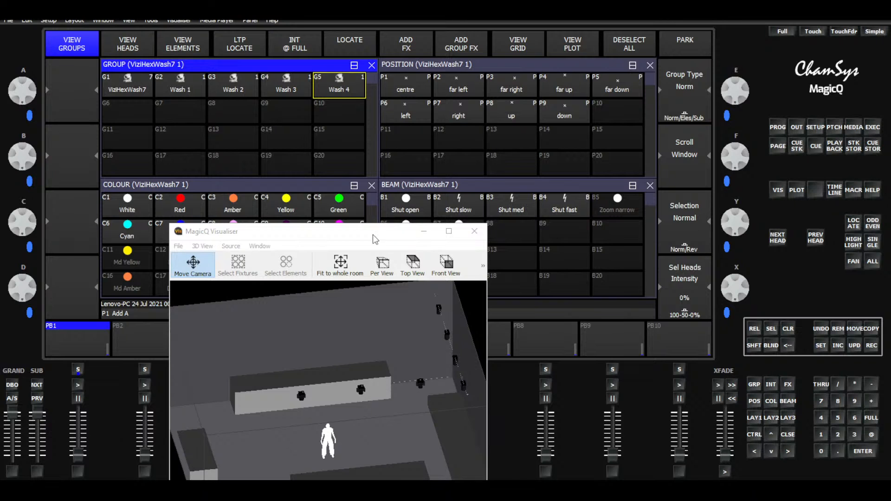
Move the visualiser window clear of the group list and highlight heads 5 and 7 in turn, keeping head 7 selected
{"action": "left_click_drag", "start_coordinate": [354, 237], "coordinate": [428, 161]}
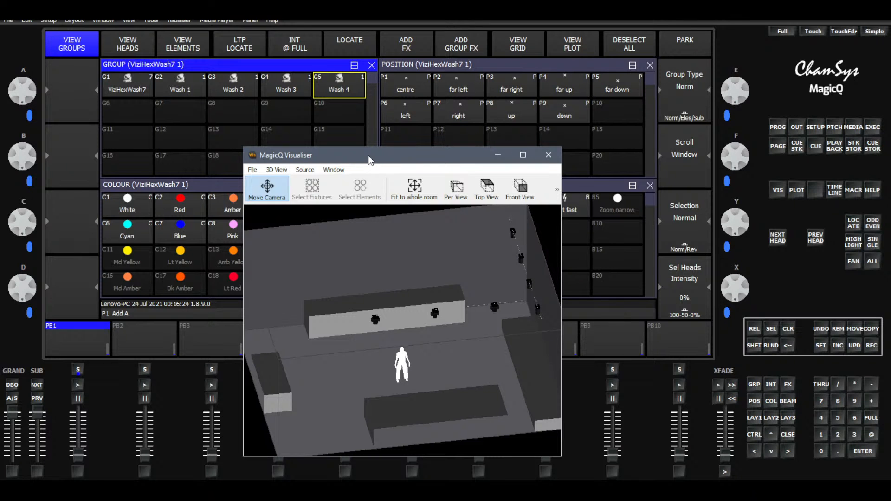
{"action": "mouse_move", "coordinate": [369, 160]}
{"action": "left_mouse_down"}
{"action": "mouse_move", "coordinate": [453, 154]}
{"action": "mouse_move", "coordinate": [385, 167]}
{"action": "left_mouse_up"}
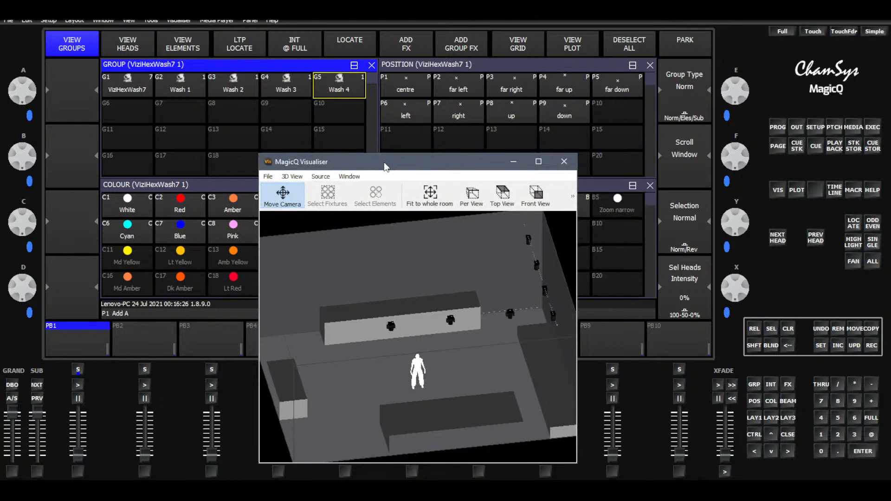
{"action": "left_click", "coordinate": [141, 35]}
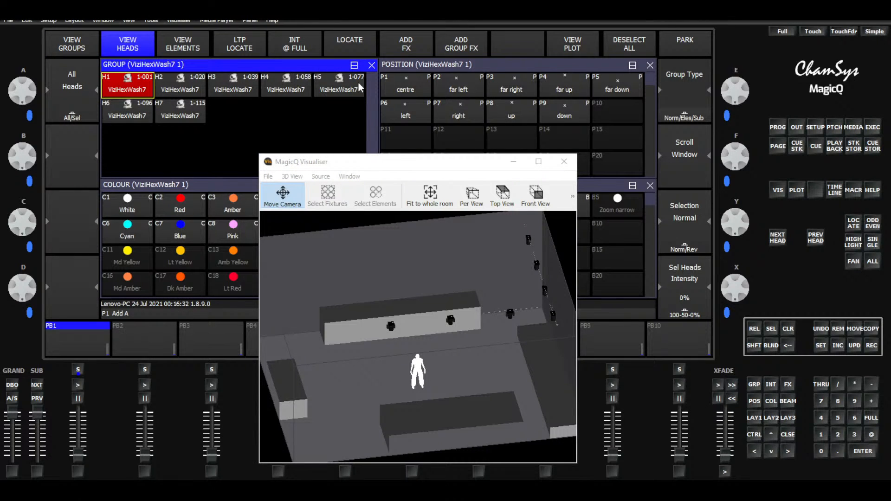
{"action": "left_click", "coordinate": [343, 90]}
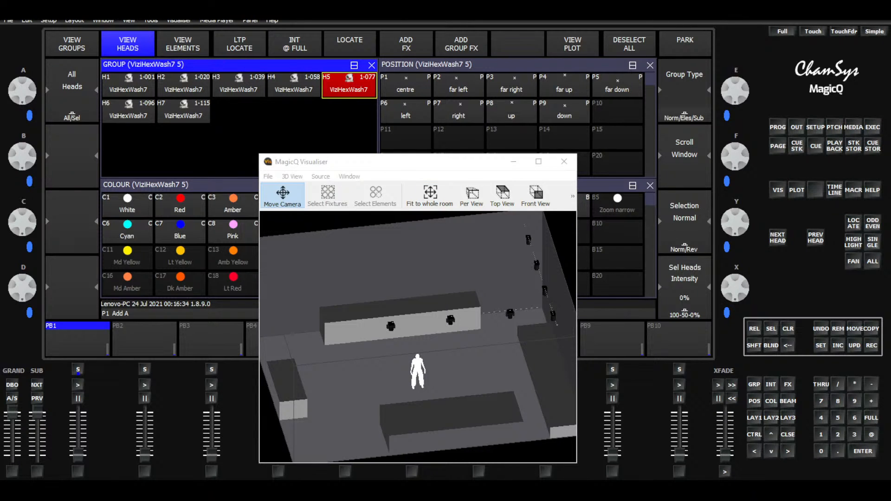
{"action": "left_click", "coordinate": [856, 243]}
{"action": "left_click", "coordinate": [857, 243]}
{"action": "left_click", "coordinate": [201, 116]}
{"action": "left_click", "coordinate": [854, 243]}
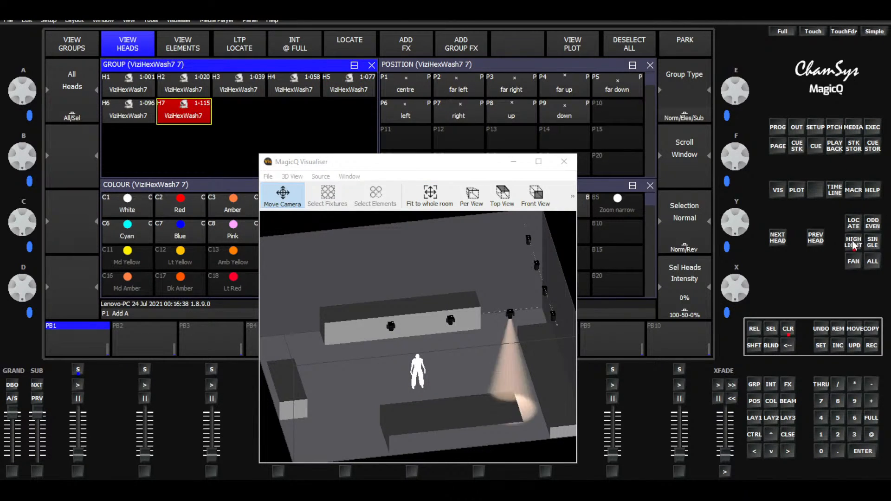
{"action": "left_click", "coordinate": [854, 243]}
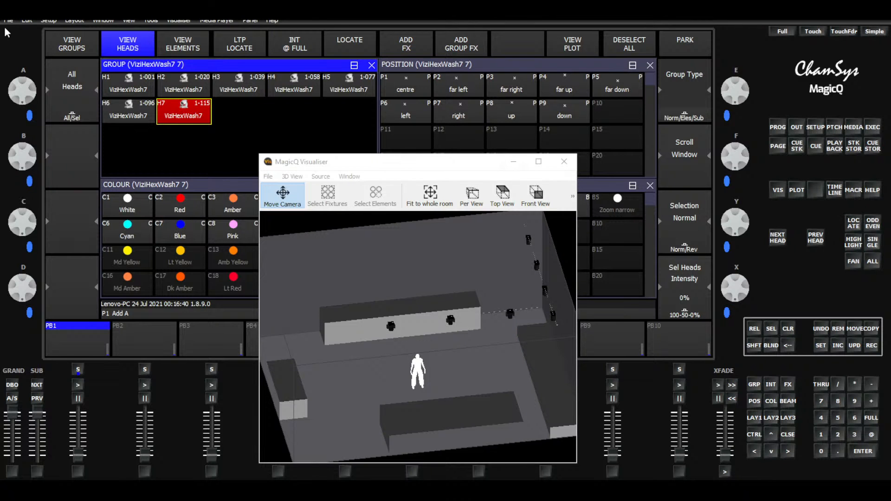
Record head 7 as a new group in slot G6 and name it "Wash 5"
{"action": "left_click", "coordinate": [73, 43]}
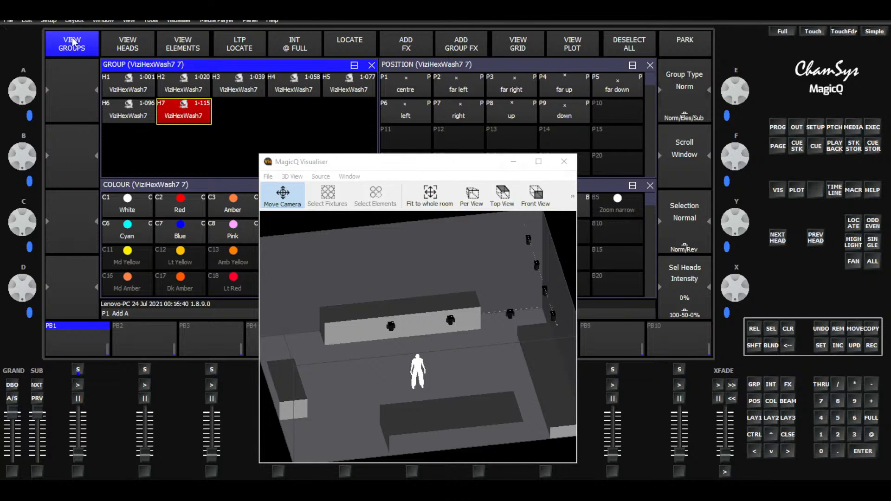
{"action": "left_click", "coordinate": [872, 348]}
{"action": "left_click", "coordinate": [139, 114]}
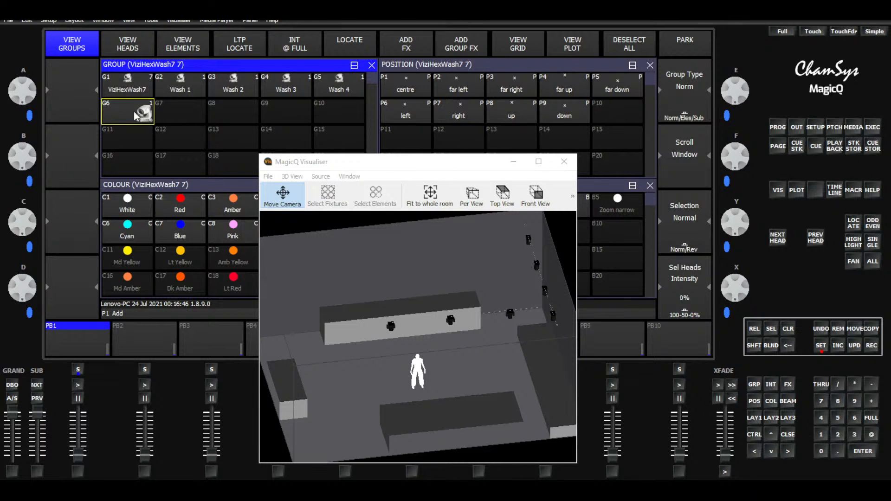
{"action": "type", "text": "Was"}
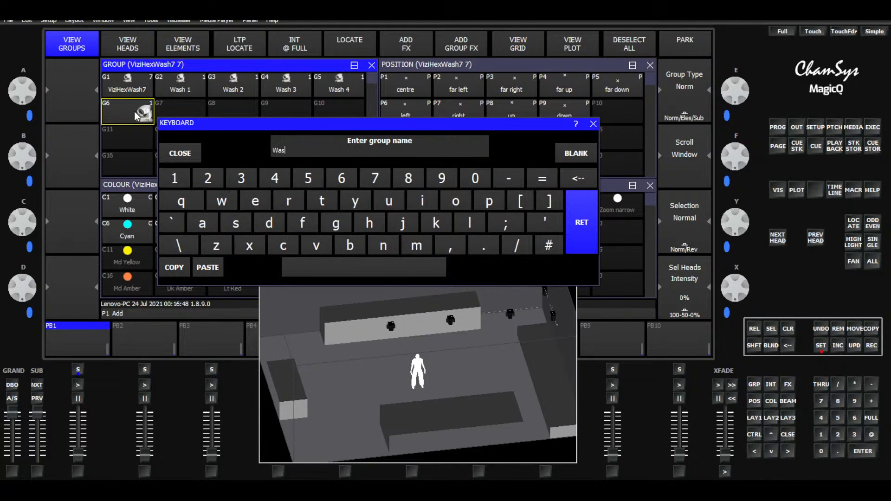
{"action": "type", "text": "h 5"}
{"action": "key", "text": "Return"}
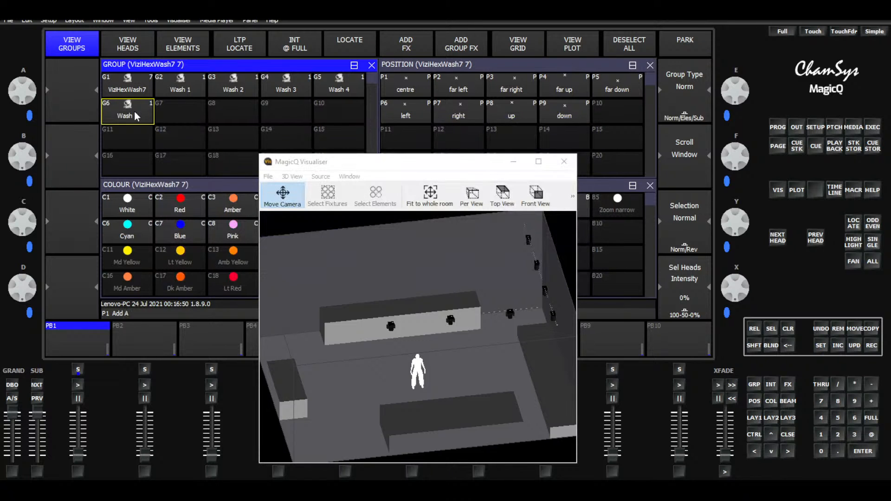
Record head 6 as a new group in slot G7 and name it "Wash 6"
{"action": "left_click", "coordinate": [124, 48]}
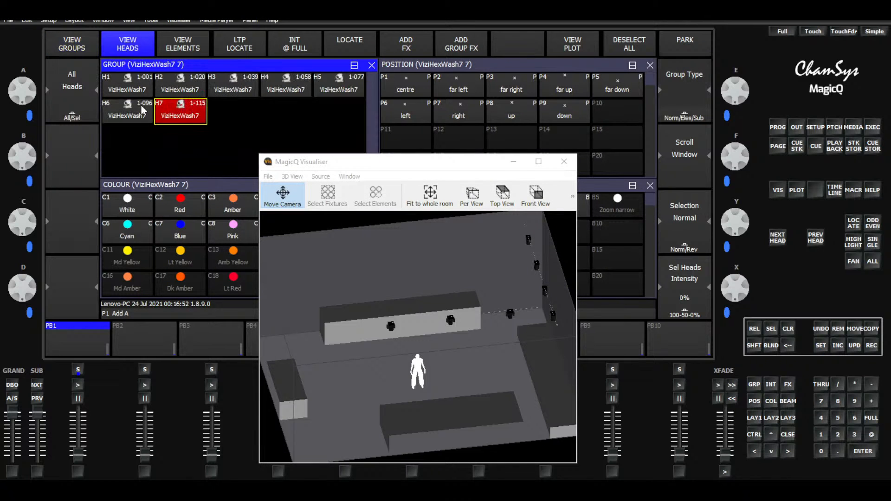
{"action": "left_click", "coordinate": [71, 37]}
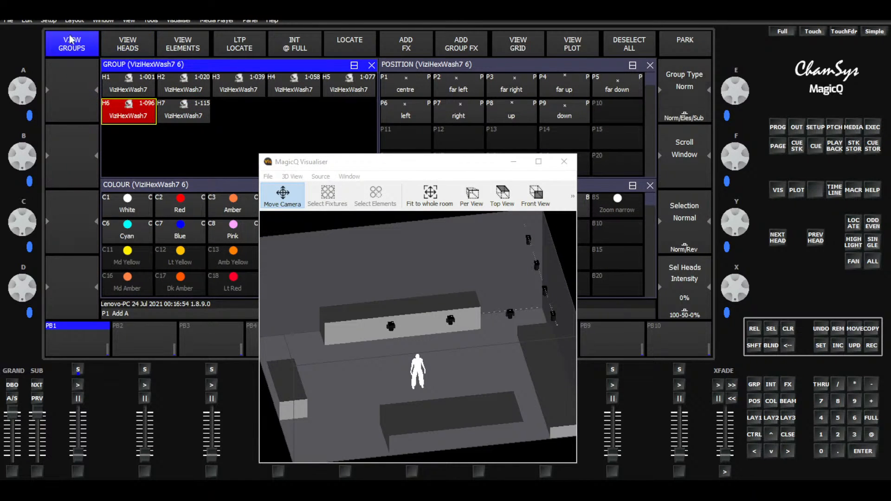
{"action": "left_click", "coordinate": [869, 346]}
{"action": "left_click", "coordinate": [181, 114]}
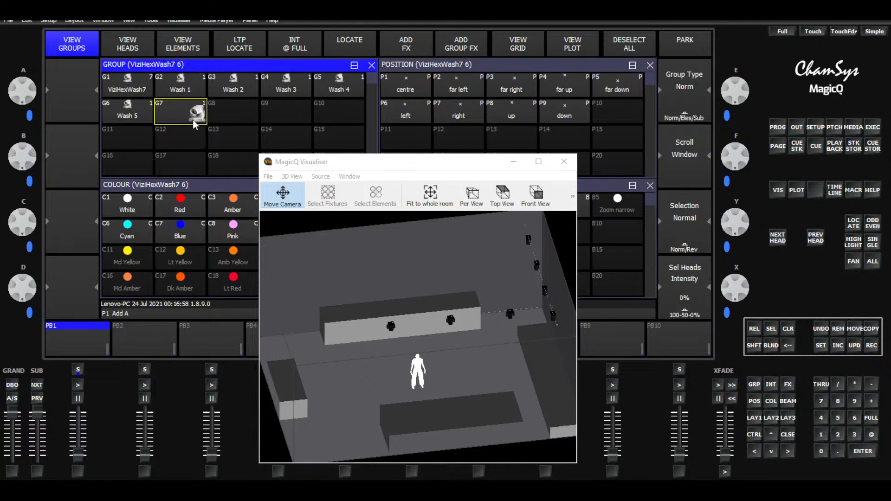
{"action": "left_click", "coordinate": [821, 345]}
{"action": "left_click", "coordinate": [172, 106]}
{"action": "type", "text": "w"}
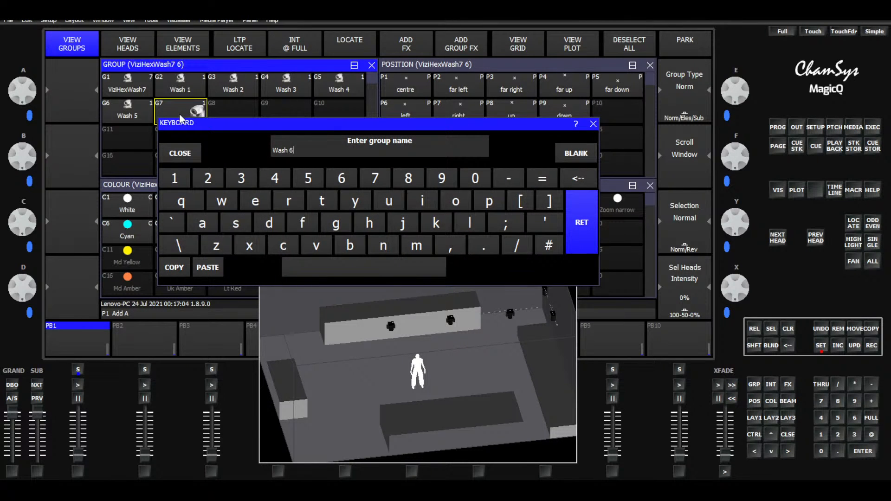
{"action": "key", "text": "Return"}
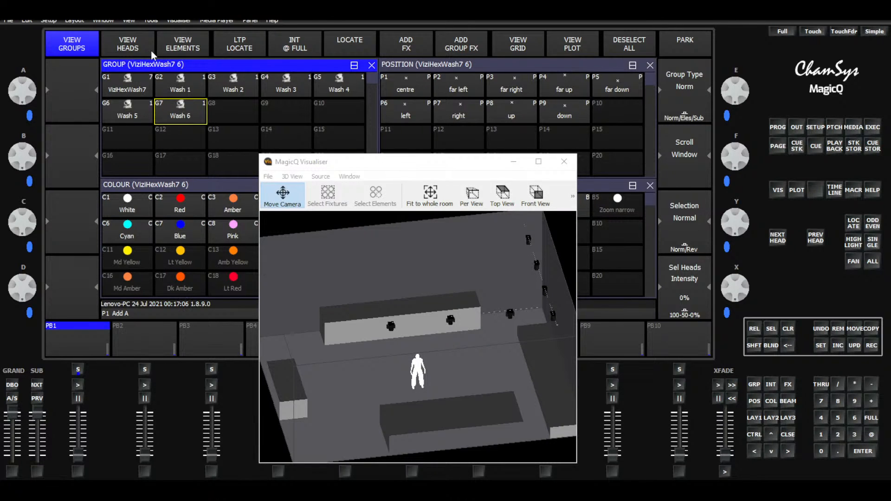
Select head 5 alone and check its location in the visualiser with Highlight
{"action": "left_click", "coordinate": [133, 48]}
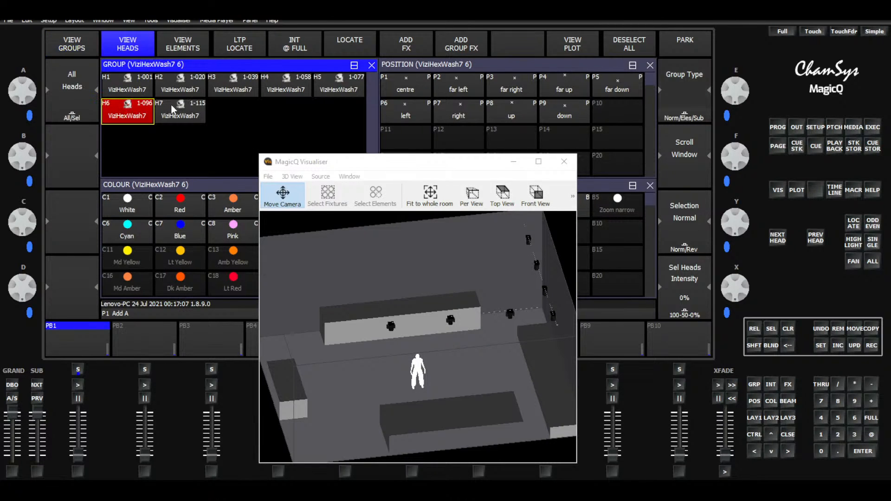
{"action": "left_click", "coordinate": [330, 82]}
{"action": "left_click", "coordinate": [853, 242]}
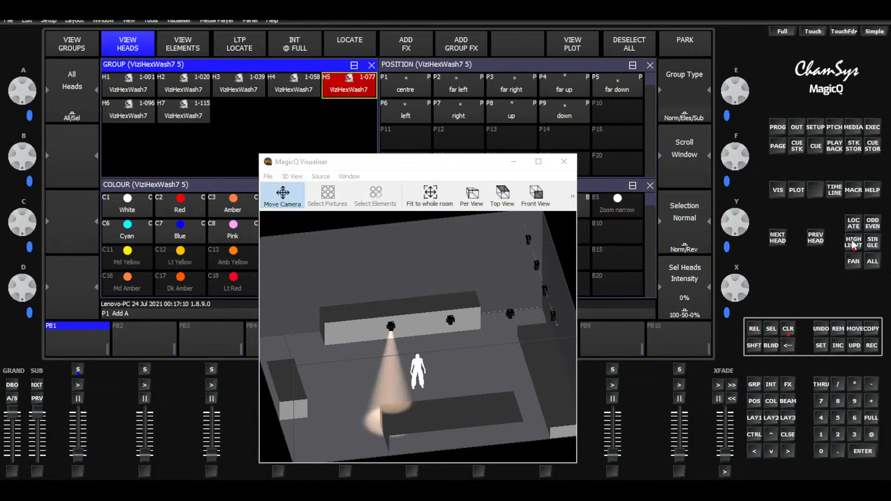
{"action": "left_click", "coordinate": [853, 242]}
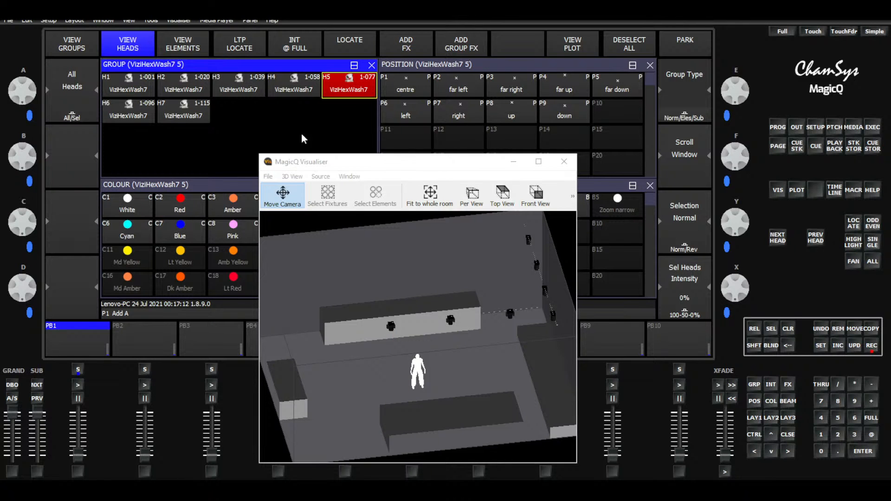
Record head 5 as a new group in slot G8 and name it "Wash 7"
{"action": "left_click", "coordinate": [83, 46]}
{"action": "left_click", "coordinate": [239, 119]}
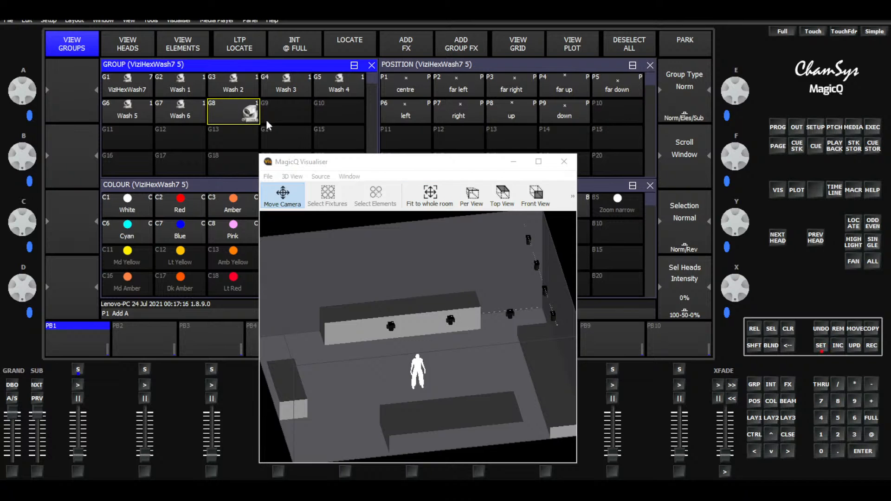
{"action": "left_click", "coordinate": [251, 115], "text": "shift"}
{"action": "type", "text": "Wash 7"}
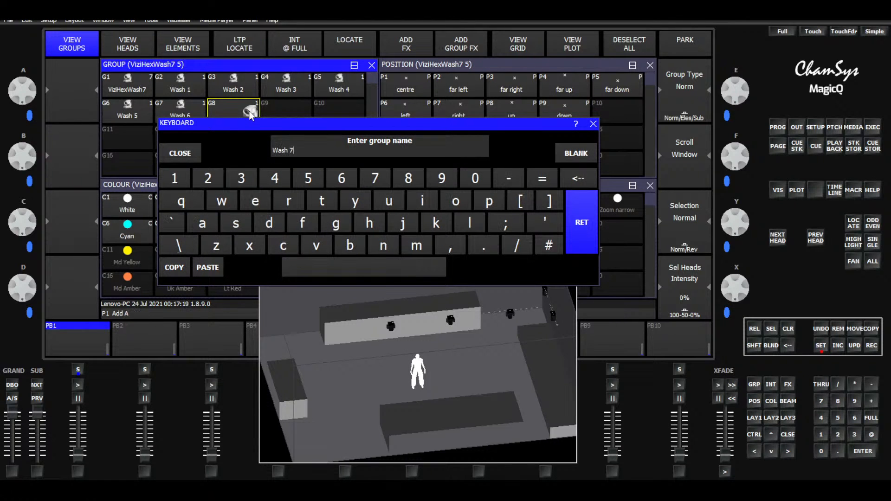
{"action": "key", "text": "Return"}
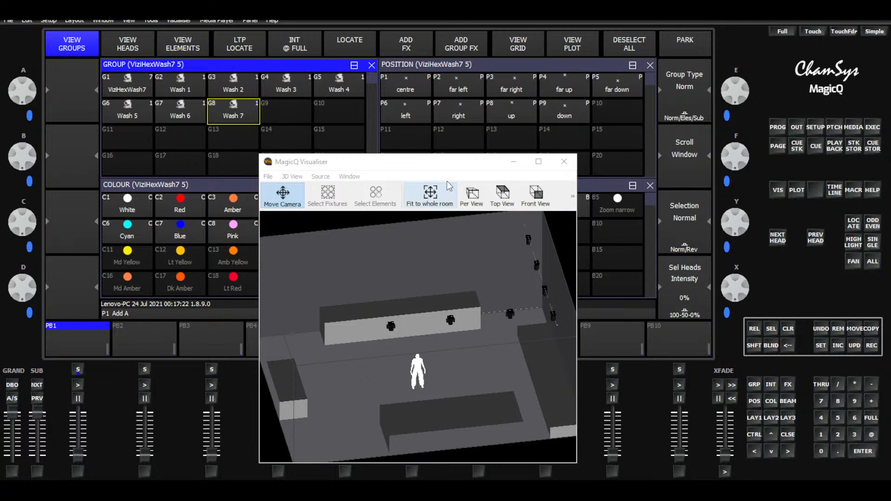
{"action": "left_click_drag", "start_coordinate": [449, 168], "coordinate": [377, 171]}
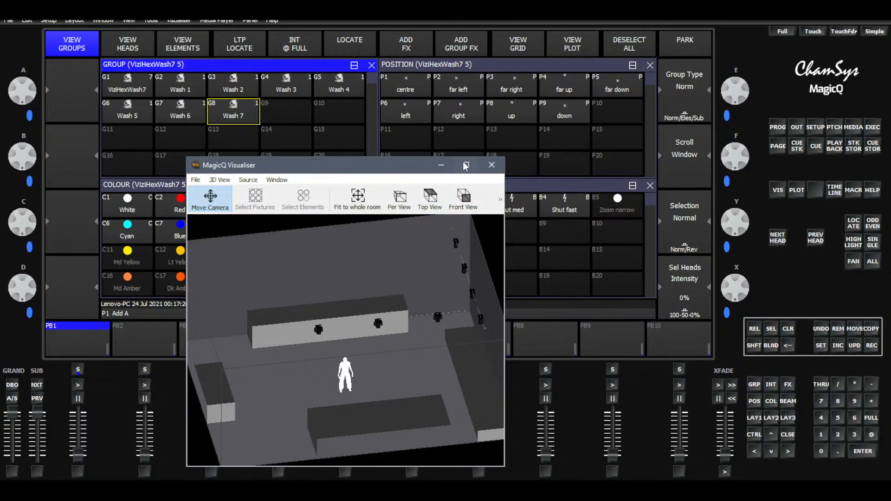
Select groups Wash 1 through Wash 7 together and move the visualiser window clear of the command prompt and group palette
{"action": "left_click", "coordinate": [186, 88]}
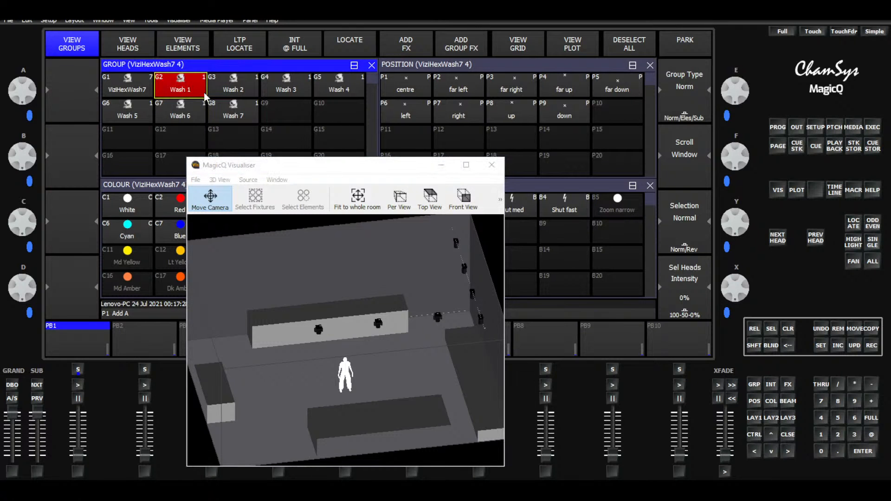
{"action": "left_click", "coordinate": [225, 91]}
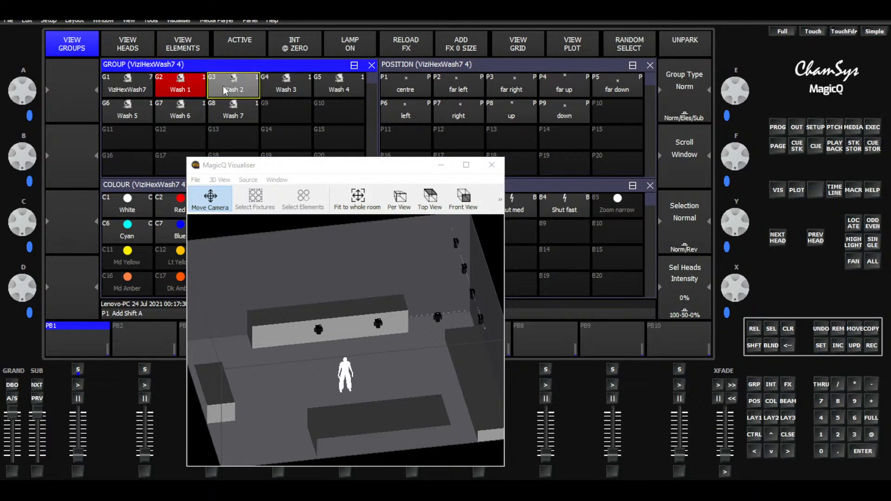
{"action": "left_click", "coordinate": [297, 85]}
{"action": "left_click", "coordinate": [339, 84]}
{"action": "left_click", "coordinate": [134, 111]}
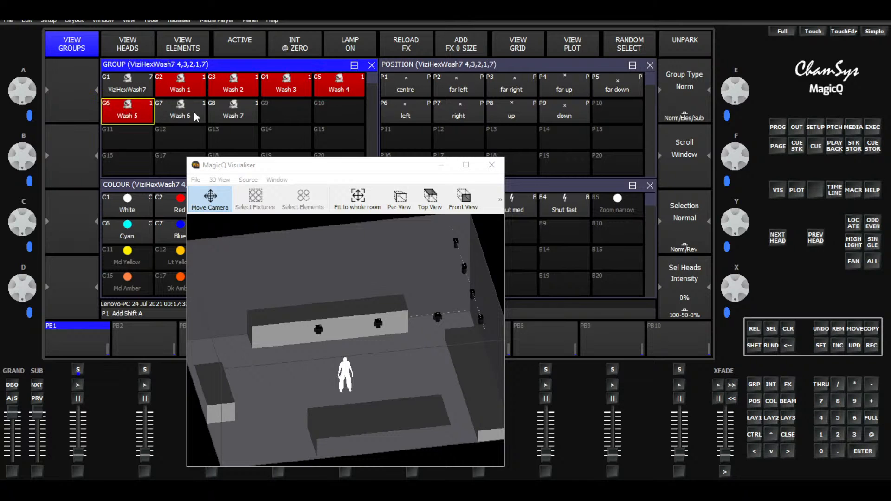
{"action": "left_click", "coordinate": [188, 111]}
{"action": "left_click", "coordinate": [223, 112]}
{"action": "left_click_drag", "start_coordinate": [309, 162], "coordinate": [135, 198]}
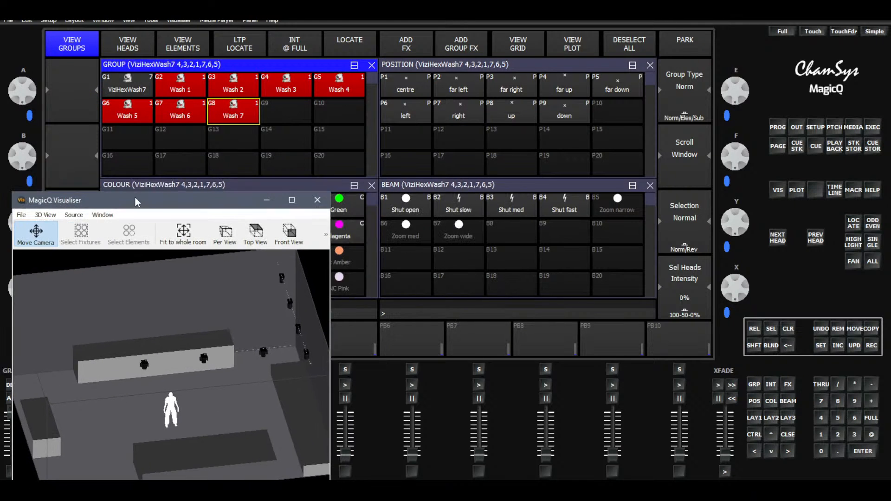
Copy group Wash 7 to the cell beside the ViziHexWash7 item in the first row of Execute page 1's design view
{"action": "left_click", "coordinate": [875, 329]}
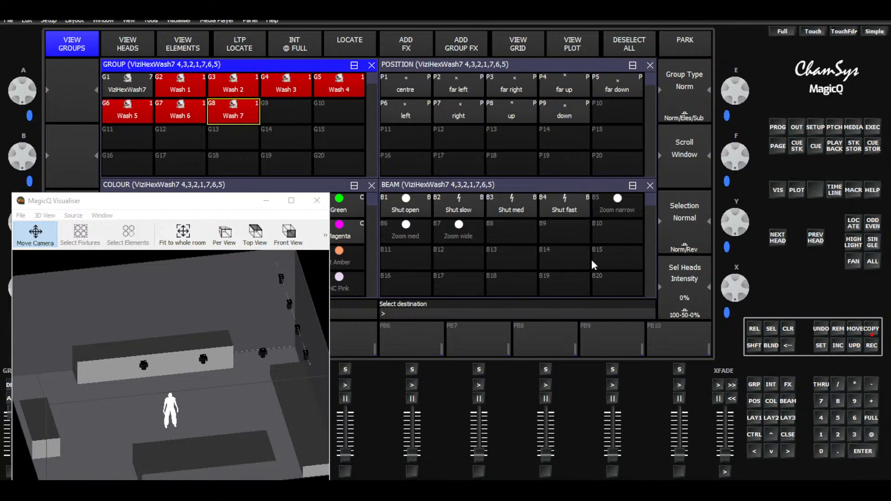
{"action": "left_click", "coordinate": [873, 128]}
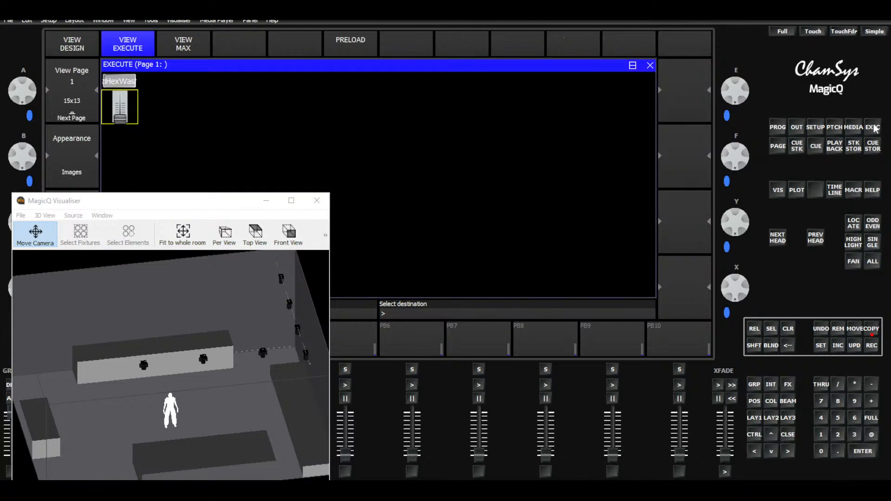
{"action": "left_click", "coordinate": [90, 39]}
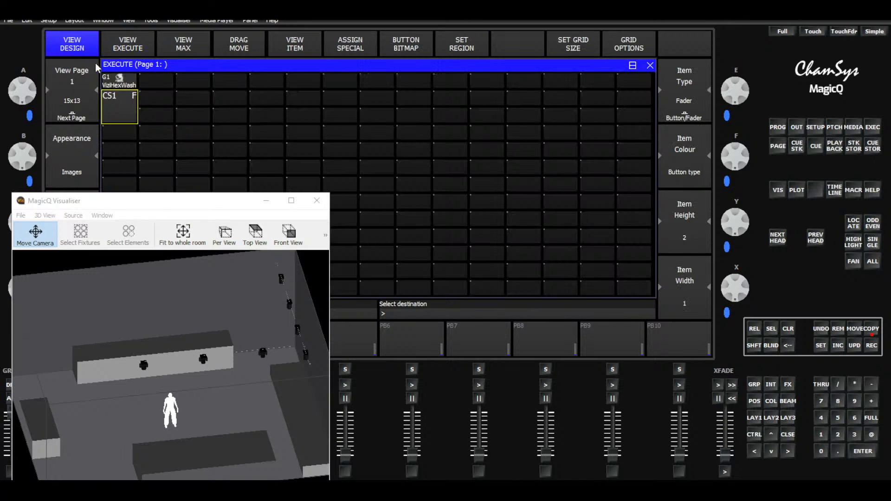
{"action": "left_click", "coordinate": [159, 80]}
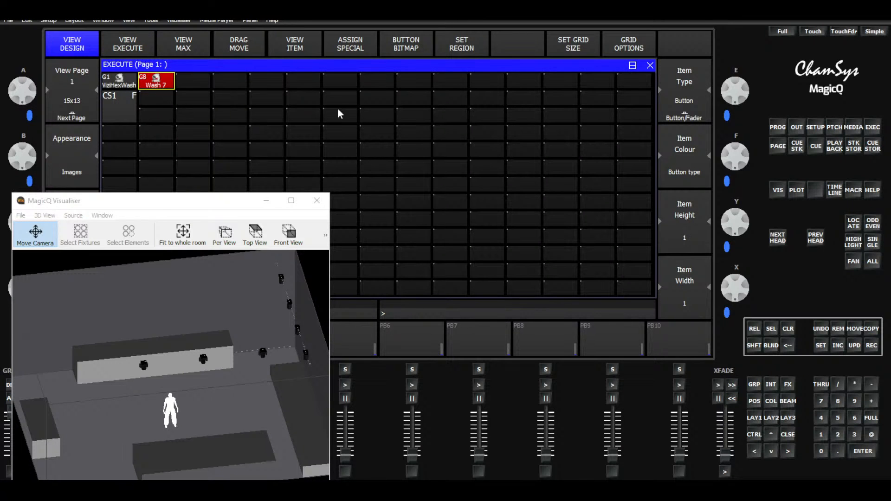
Move the Wash 7 item to the ninth cell of the Execute grid's first row
{"action": "left_click", "coordinate": [857, 331]}
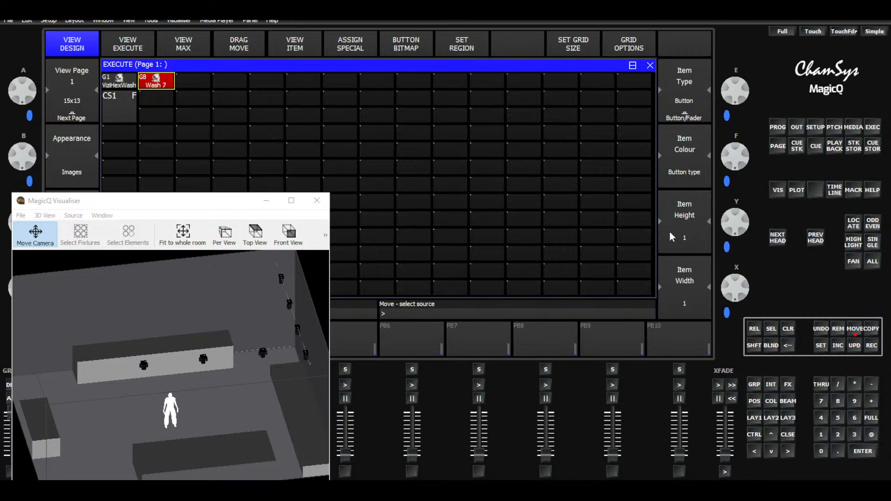
{"action": "left_click", "coordinate": [164, 83]}
{"action": "left_click", "coordinate": [399, 82]}
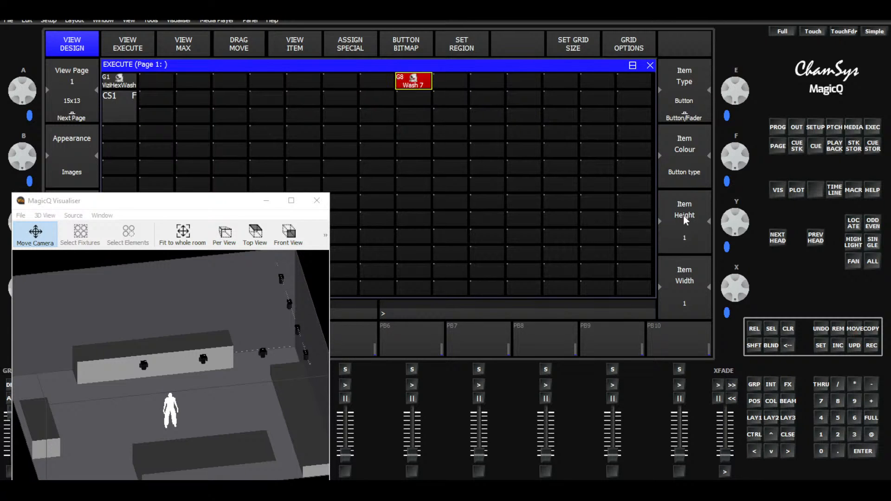
Clear the head selection and copy groups Wash 1 through Wash 6 into the Execute grid's first row, starting beside the ViziHexWash7 item
{"action": "left_click", "coordinate": [754, 402]}
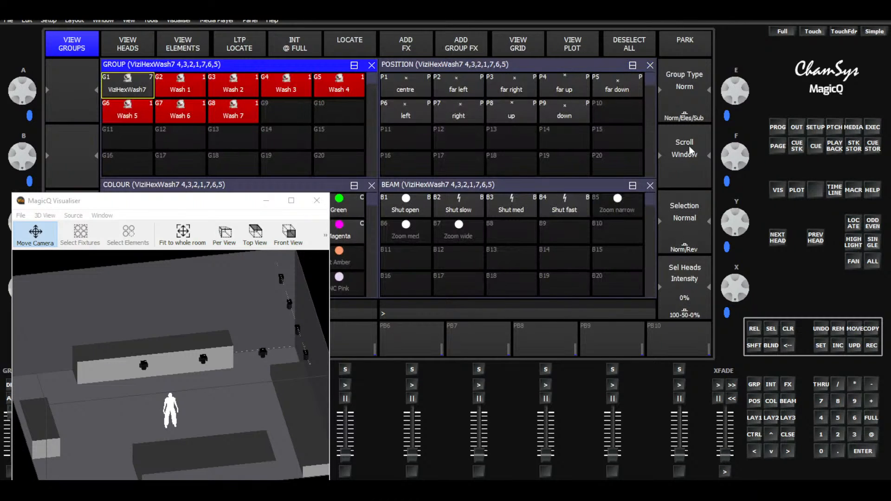
{"action": "left_click", "coordinate": [332, 128]}
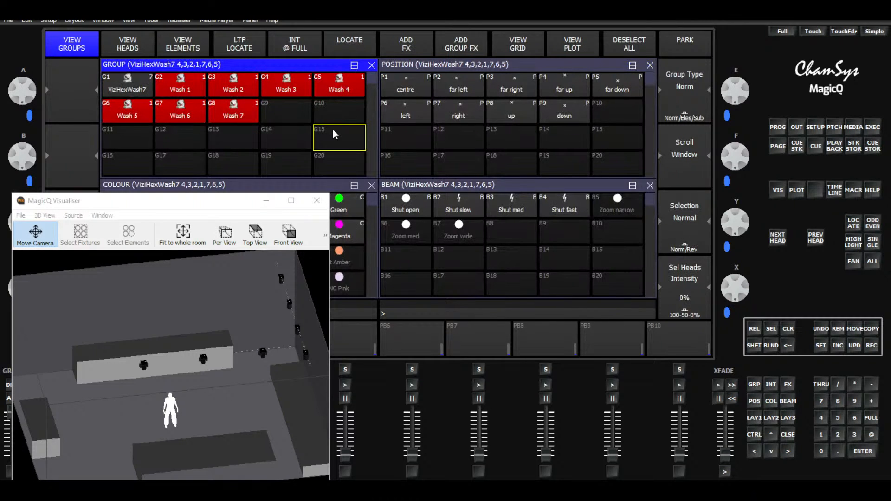
{"action": "left_click", "coordinate": [197, 87]}
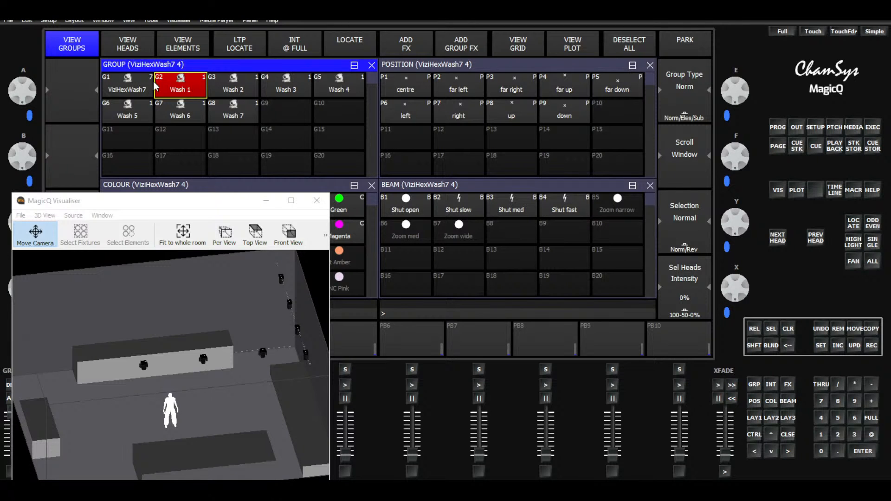
{"action": "left_click", "coordinate": [791, 328]}
{"action": "left_click", "coordinate": [867, 329]}
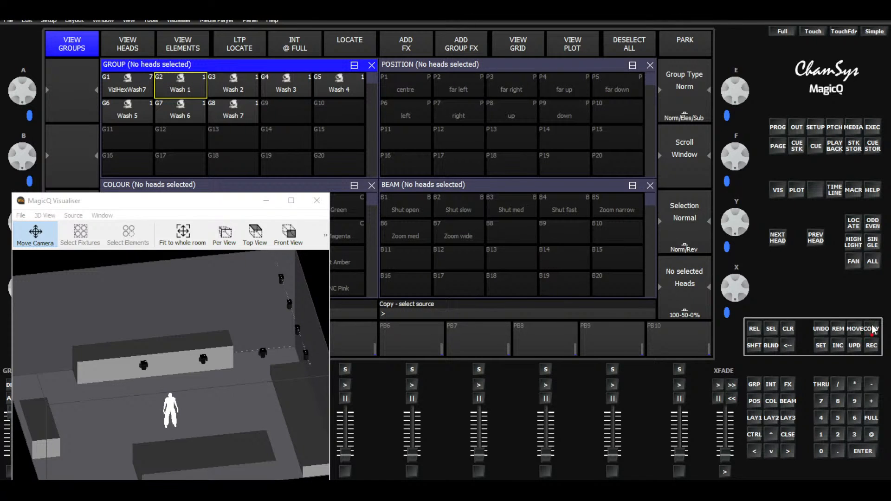
{"action": "left_click_drag", "start_coordinate": [188, 85], "coordinate": [202, 112]}
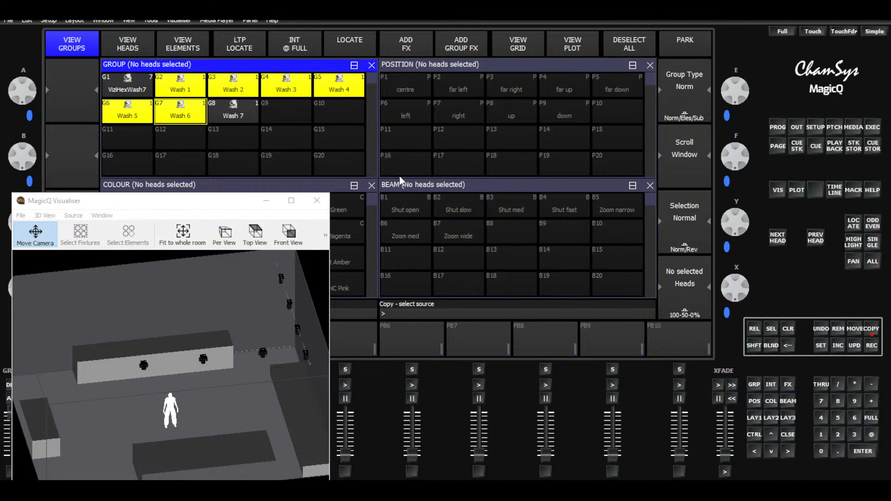
{"action": "key", "text": "Return"}
{"action": "left_click", "coordinate": [873, 127]}
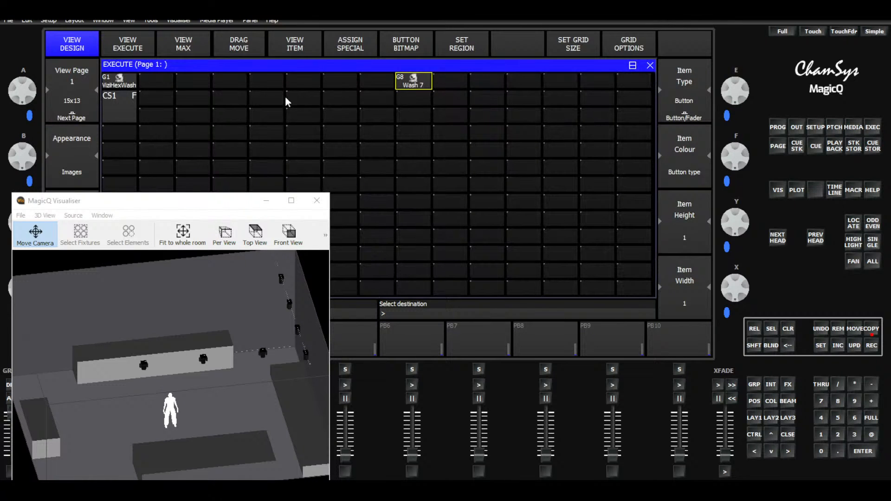
{"action": "left_click", "coordinate": [168, 84]}
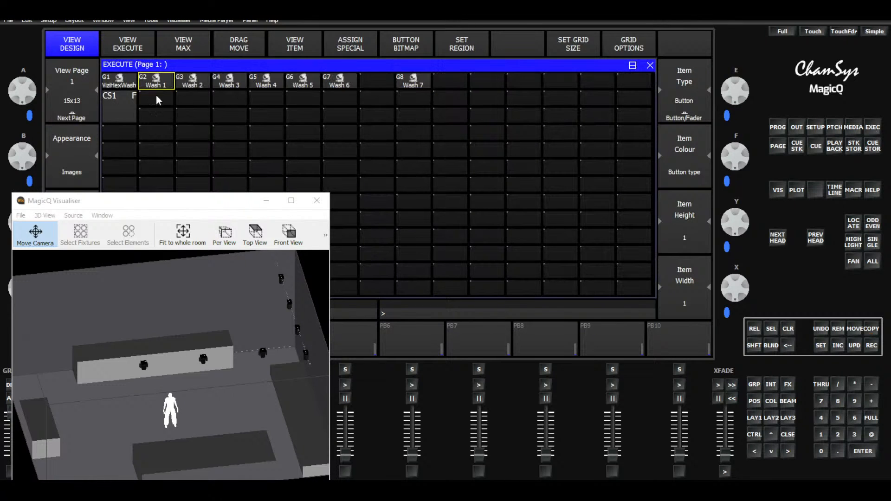
Move the Wash 7 item on the Execute page into the empty cell directly beside Wash 6
{"action": "left_click", "coordinate": [371, 122]}
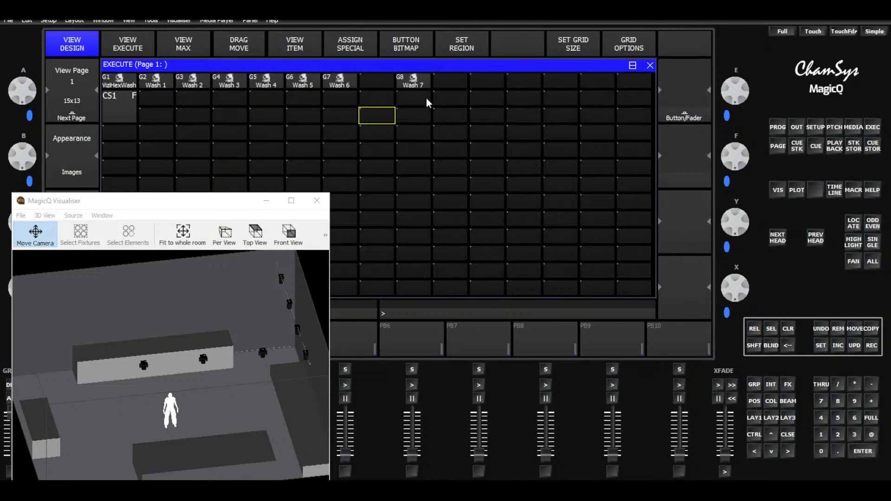
{"action": "left_click", "coordinate": [855, 329]}
{"action": "left_click", "coordinate": [404, 79]}
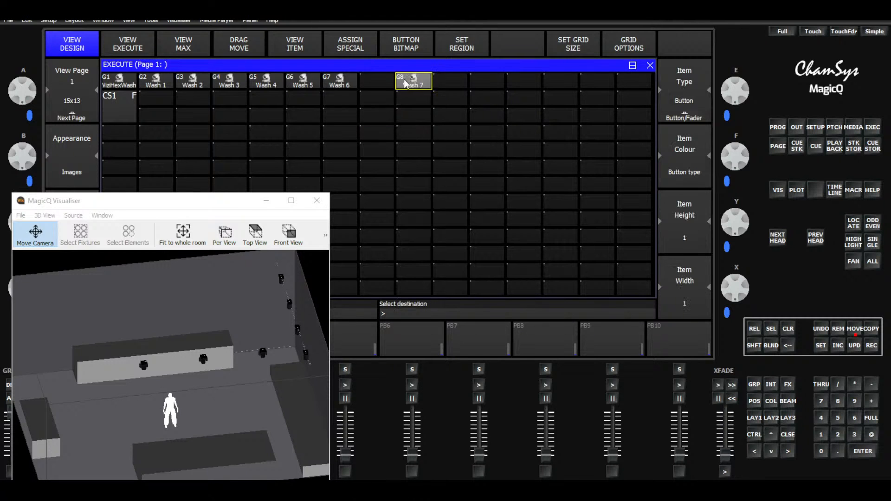
{"action": "left_click", "coordinate": [377, 82]}
{"action": "left_click", "coordinate": [420, 154]}
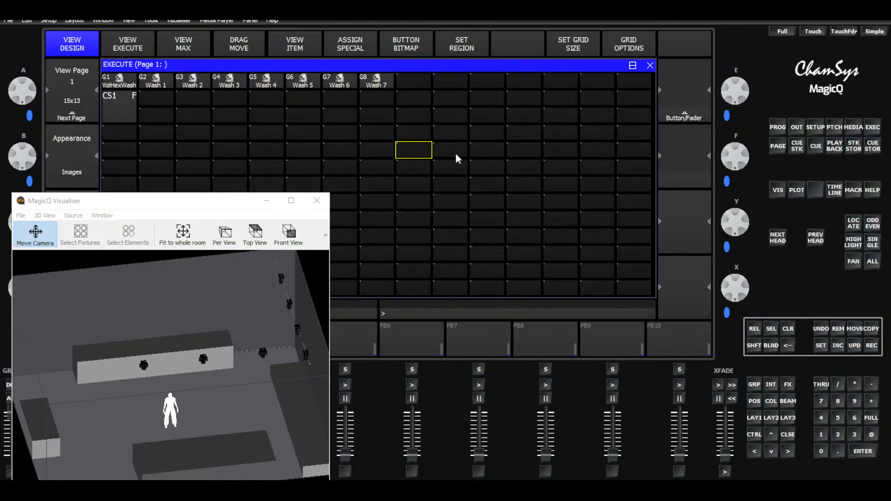
Reposition the visualiser window, then select group Wash 1 and set its intensity to full
{"action": "left_click_drag", "start_coordinate": [190, 202], "coordinate": [241, 187]}
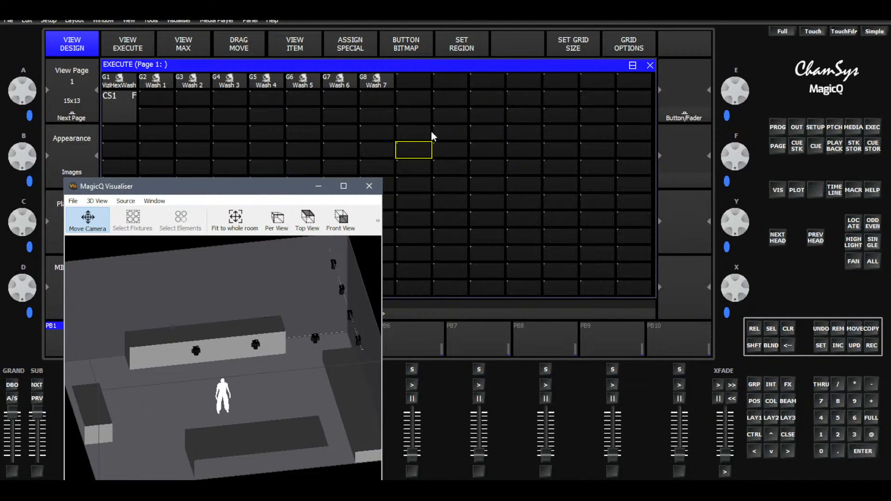
{"action": "left_click", "coordinate": [751, 415]}
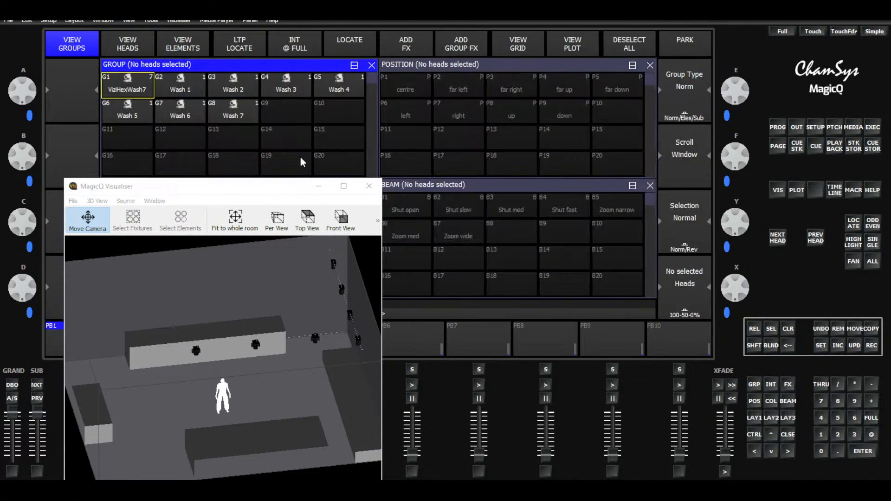
{"action": "left_click", "coordinate": [196, 83]}
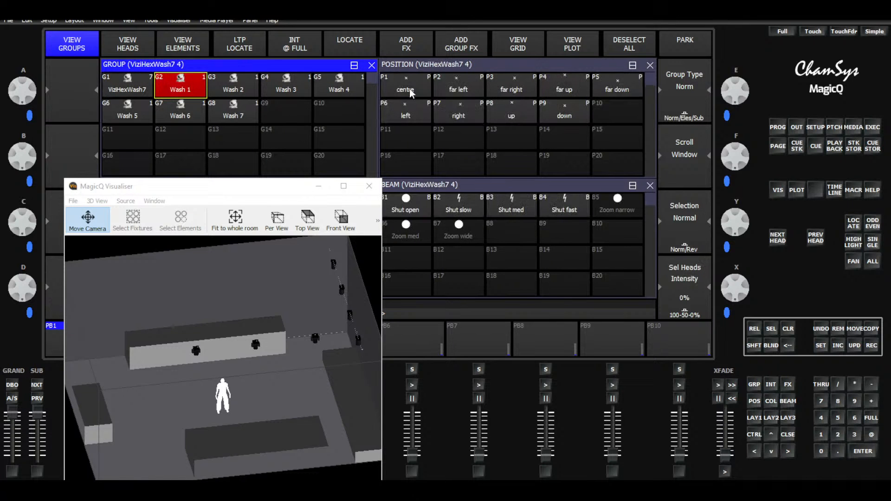
{"action": "left_click", "coordinate": [296, 44]}
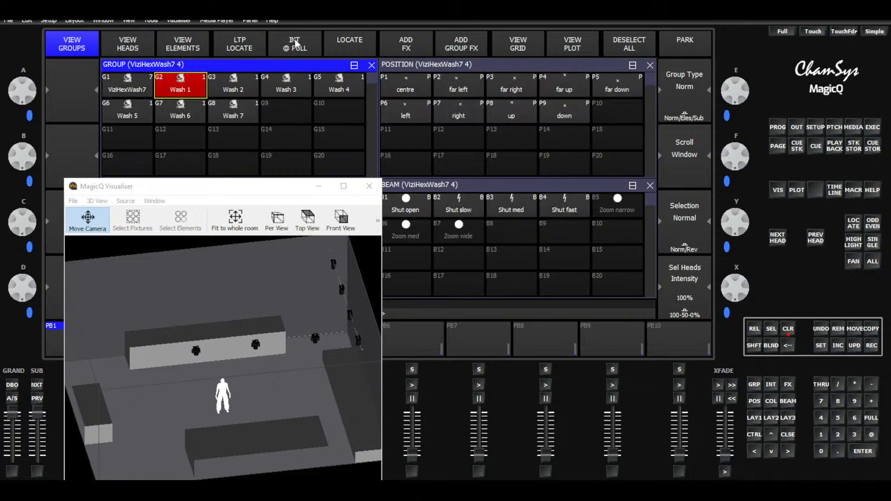
Record the Wash 1 look as a fader directly below the Wash 1 item on the Execute page, with item height 2
{"action": "left_click", "coordinate": [872, 127]}
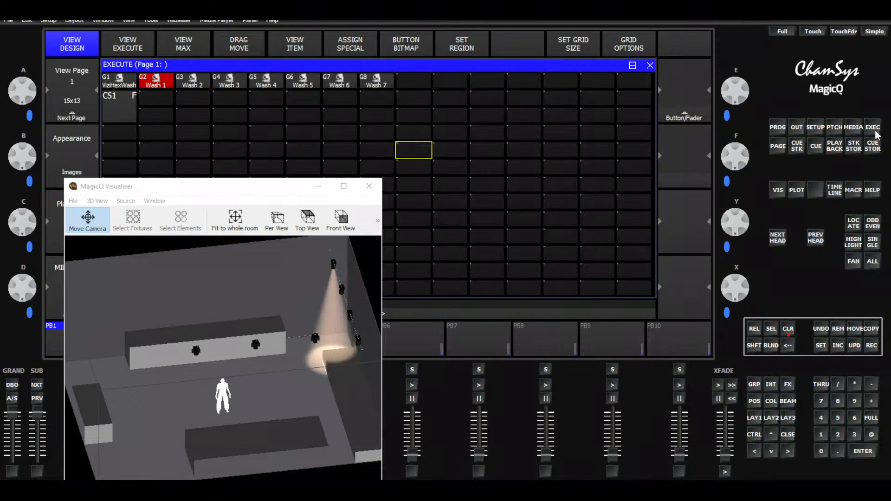
{"action": "left_click", "coordinate": [874, 346]}
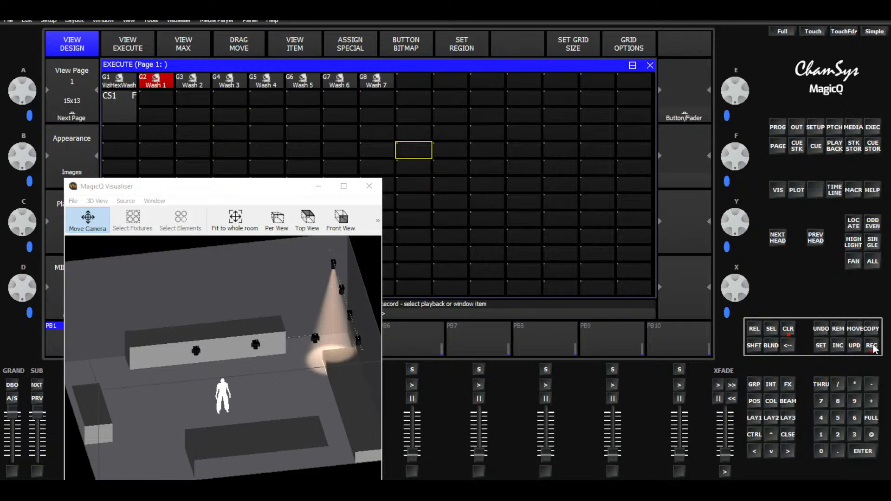
{"action": "left_click", "coordinate": [161, 99]}
{"action": "left_click", "coordinate": [682, 243]}
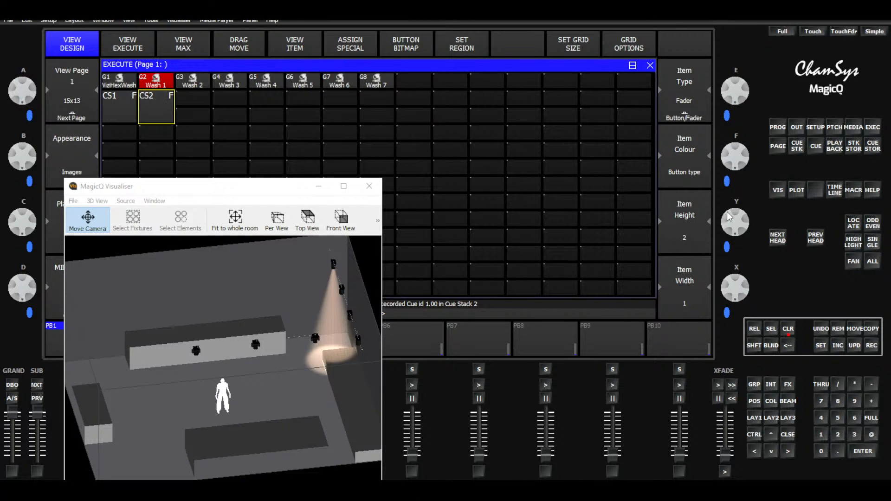
Clear the programmer, select only group Wash 2 and set its intensity to full
{"action": "left_click", "coordinate": [753, 419]}
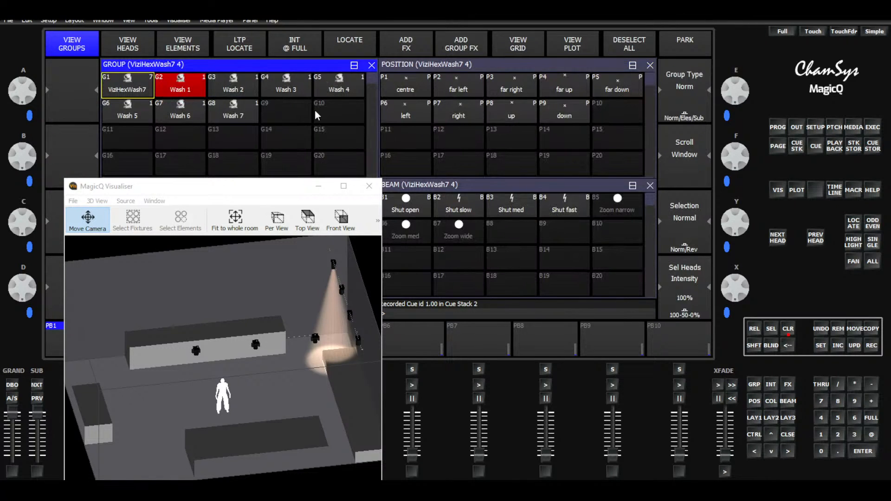
{"action": "left_click", "coordinate": [233, 89]}
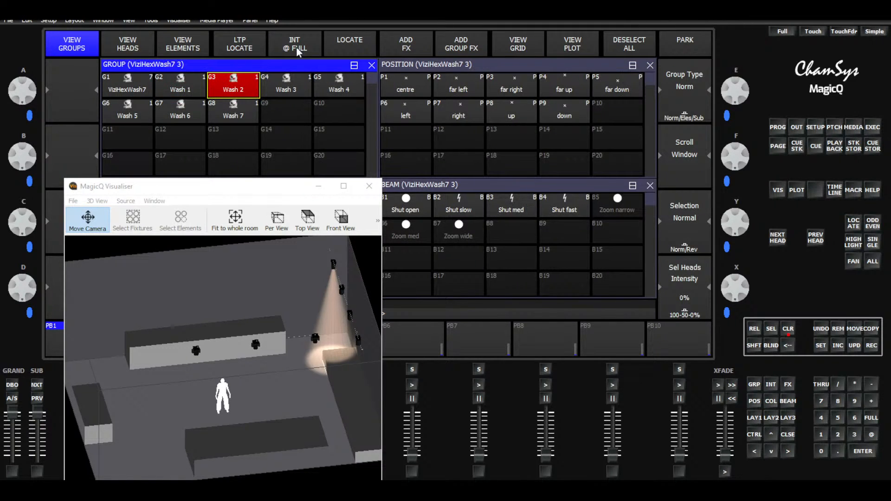
{"action": "left_click", "coordinate": [788, 328]}
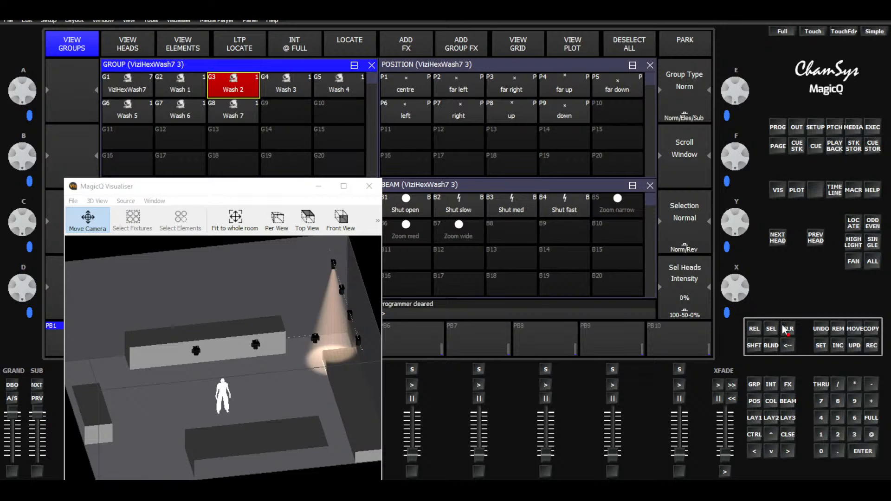
{"action": "left_click", "coordinate": [242, 91]}
{"action": "left_click", "coordinate": [316, 46]}
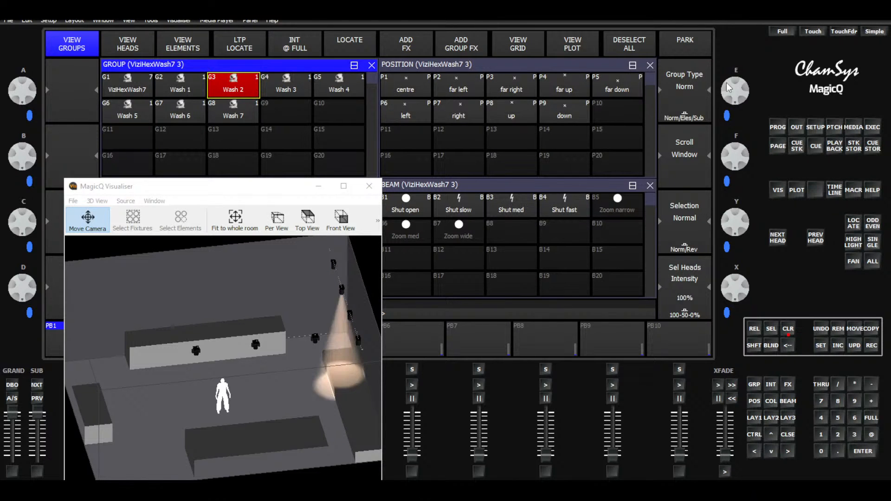
Record the Wash 2 look directly below the Wash 2 item on the Execute page with item height 2, and clear the programmer
{"action": "left_click", "coordinate": [871, 127]}
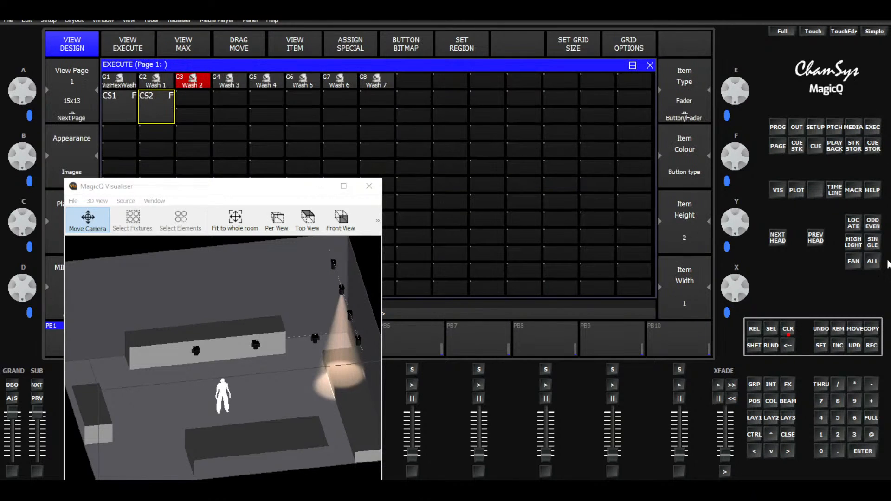
{"action": "left_click", "coordinate": [872, 345]}
{"action": "left_click", "coordinate": [189, 100]}
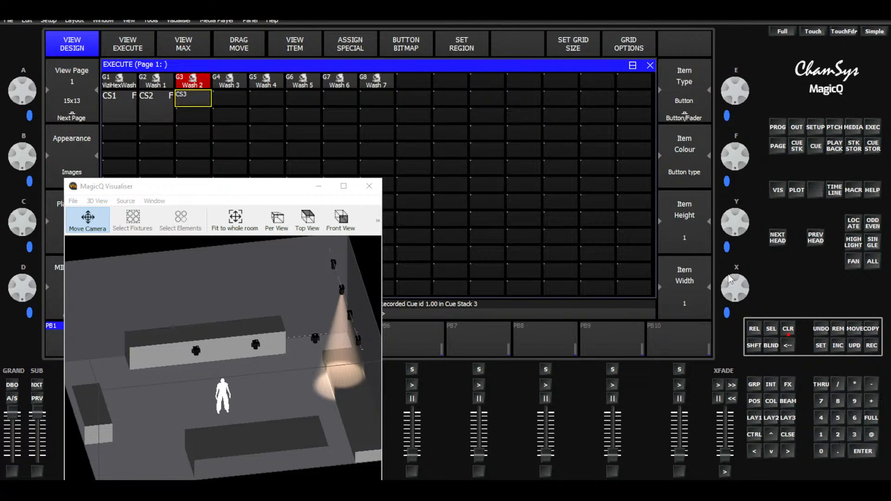
{"action": "left_click", "coordinate": [689, 246]}
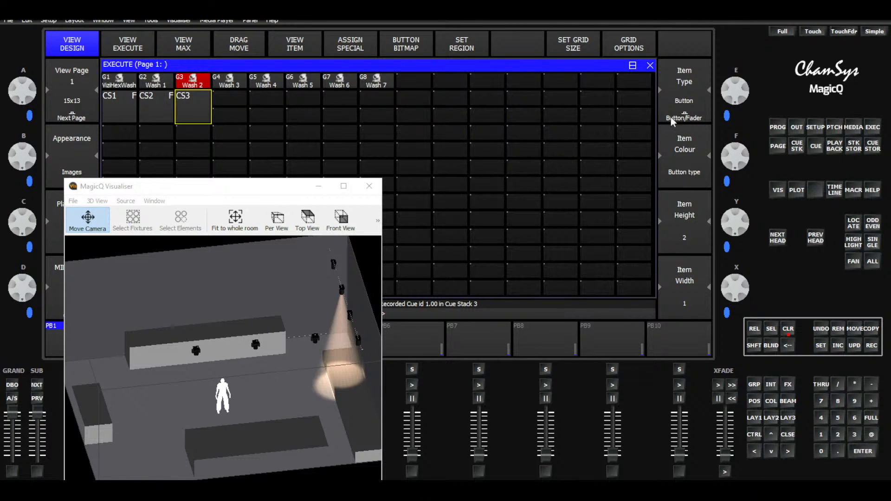
{"action": "left_click", "coordinate": [788, 329]}
{"action": "left_click", "coordinate": [755, 419]}
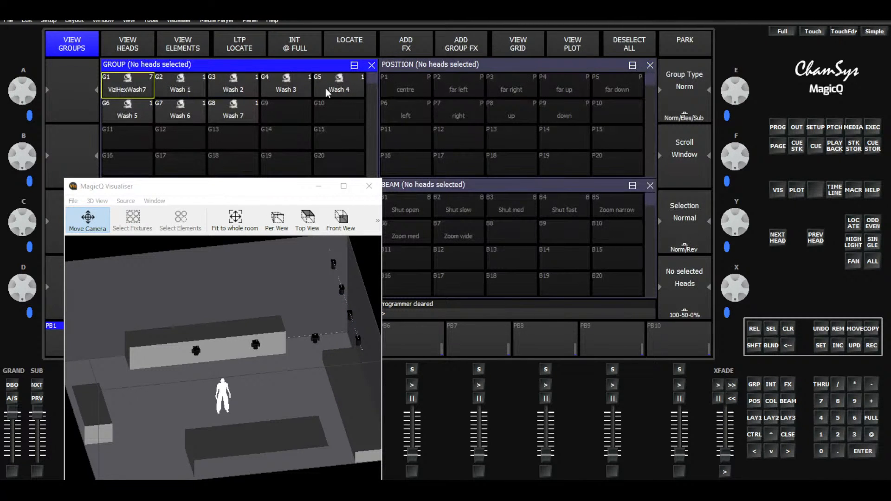
Record group Wash 3 at full intensity as a height-2 fader directly below its Execute page item, and clear the programmer
{"action": "left_click", "coordinate": [298, 89]}
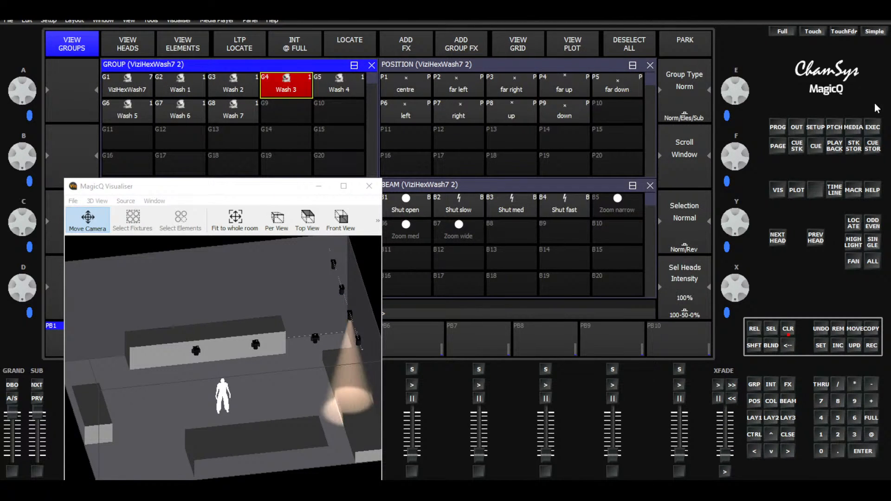
{"action": "left_click", "coordinate": [874, 128]}
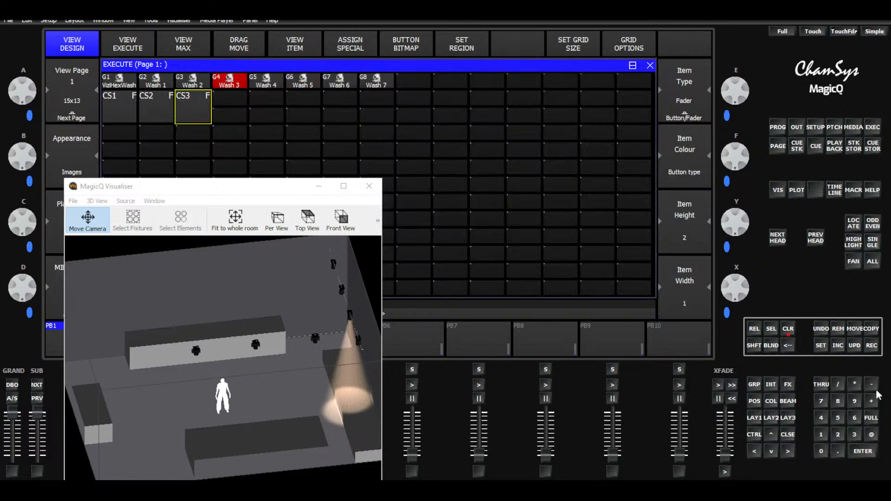
{"action": "left_click", "coordinate": [873, 347]}
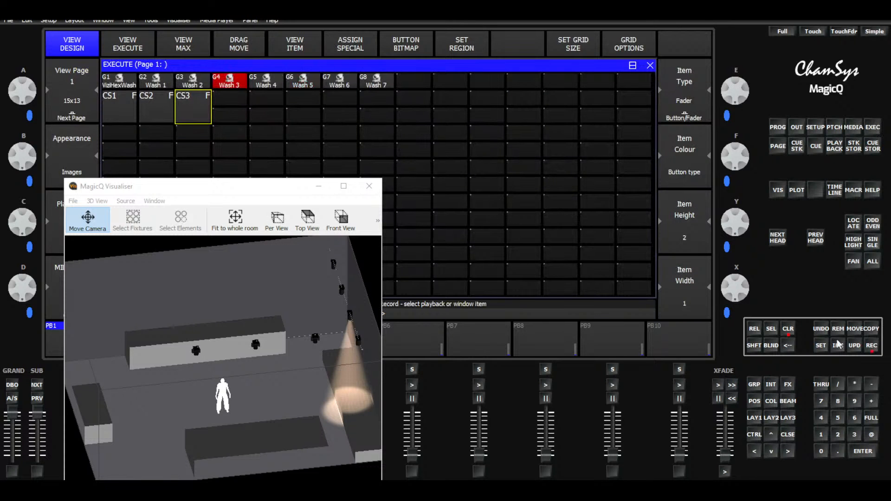
{"action": "left_click", "coordinate": [227, 97]}
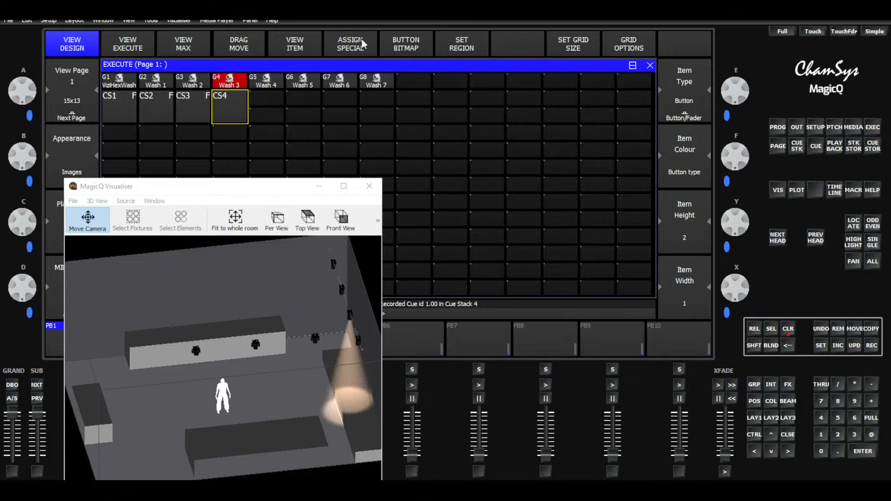
{"action": "left_click", "coordinate": [692, 113]}
{"action": "left_click", "coordinate": [789, 328]}
Record group Wash 4 at full intensity as a height-2 fader directly below its Execute page item, and clear the programmer
{"action": "left_click", "coordinate": [754, 418]}
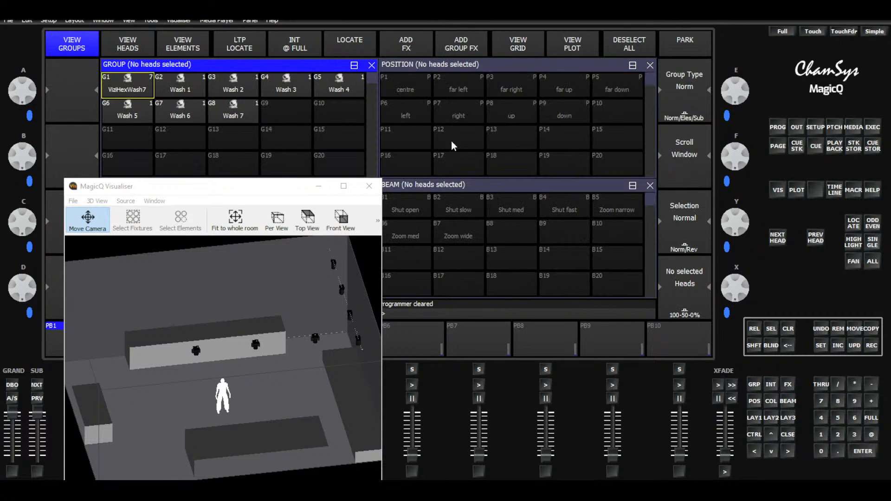
{"action": "left_click", "coordinate": [341, 88]}
{"action": "left_click", "coordinate": [305, 48]}
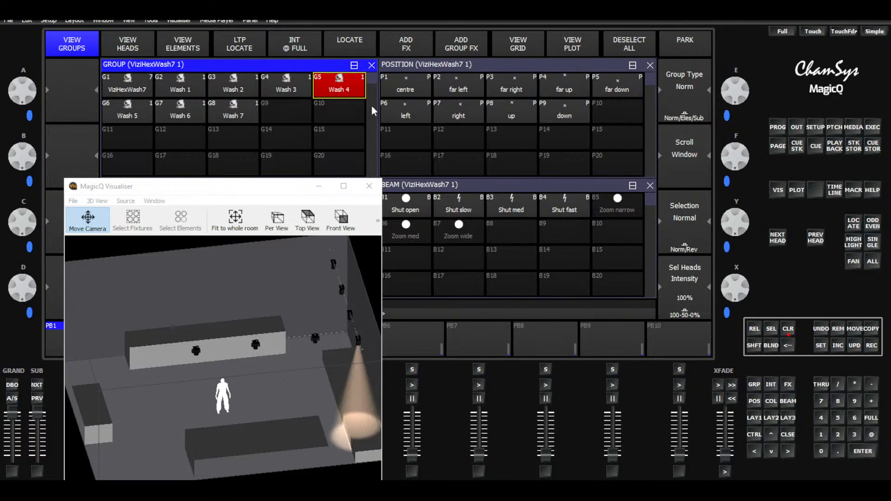
{"action": "left_click", "coordinate": [873, 127]}
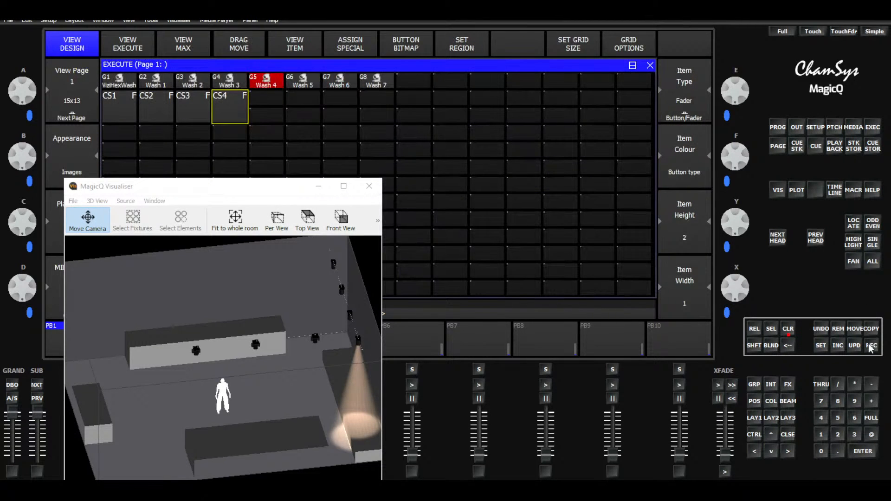
{"action": "left_click", "coordinate": [871, 346]}
{"action": "left_click", "coordinate": [265, 96]}
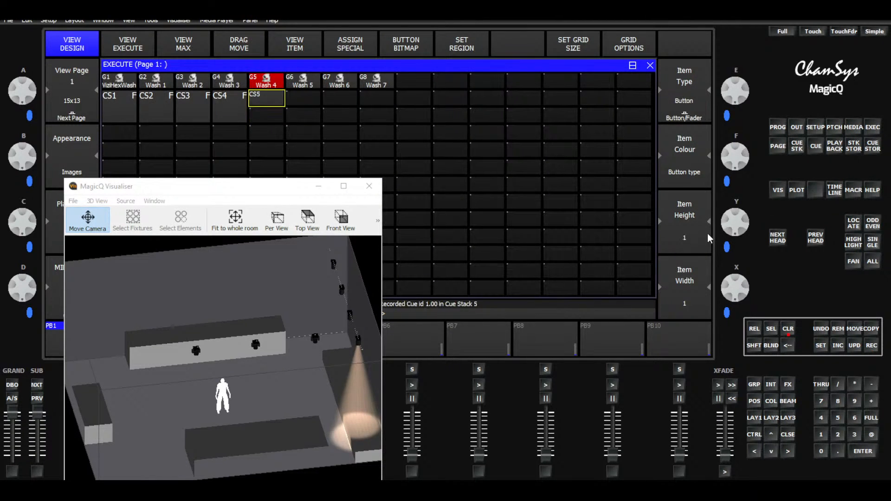
{"action": "left_click", "coordinate": [695, 238]}
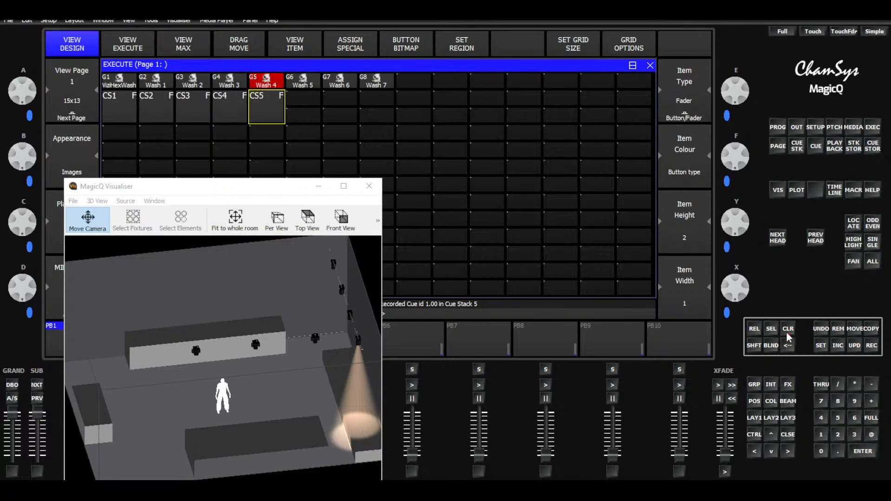
{"action": "left_click", "coordinate": [789, 330]}
Record group Wash 5 at full intensity as a height-2 fader directly below its Execute page item, and clear the programmer
{"action": "left_click", "coordinate": [754, 418]}
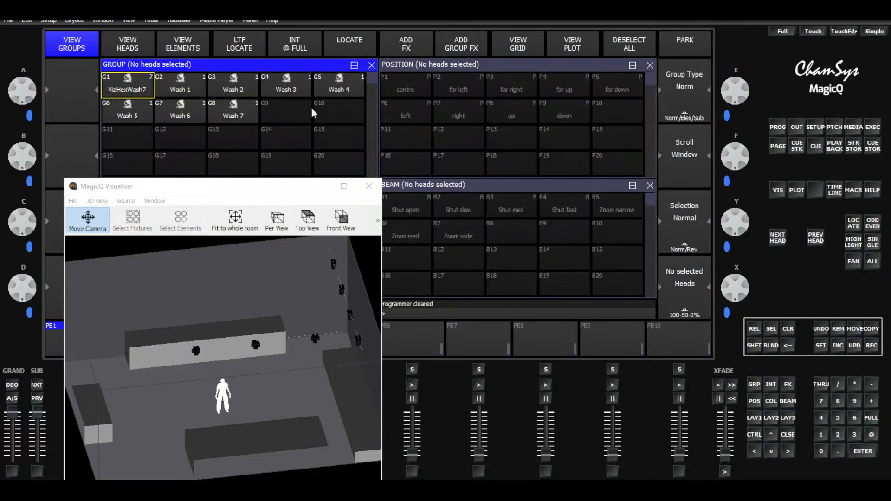
{"action": "left_click", "coordinate": [139, 116]}
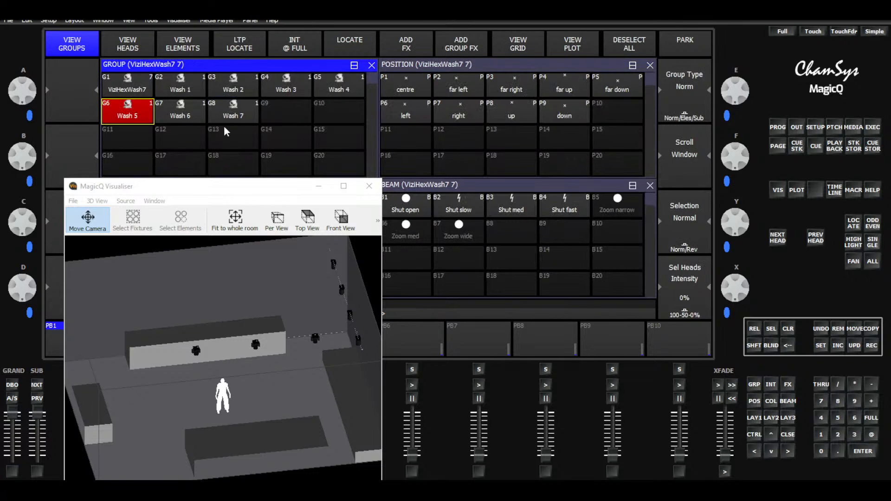
{"action": "left_click", "coordinate": [305, 39]}
{"action": "left_click", "coordinate": [876, 130]}
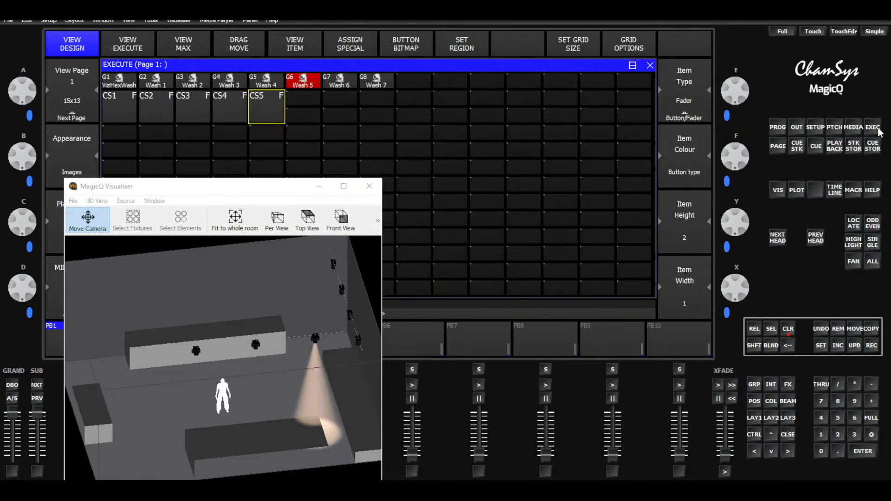
{"action": "left_click", "coordinate": [871, 345]}
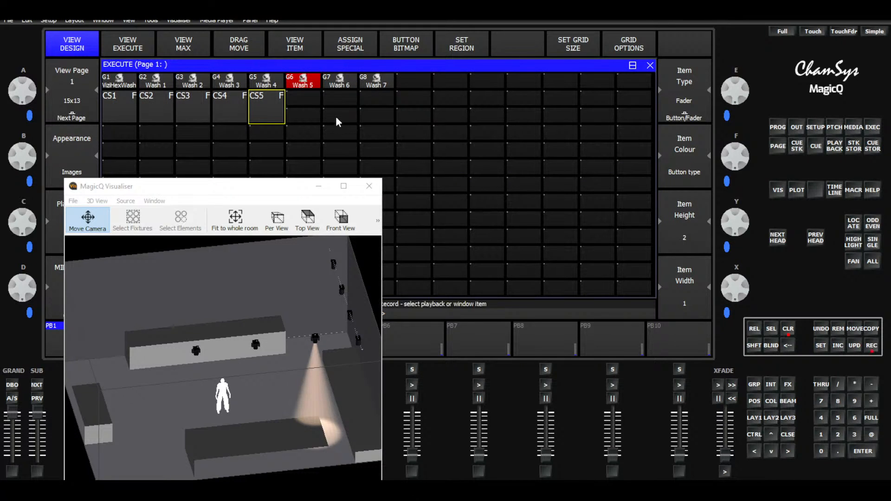
{"action": "left_click", "coordinate": [300, 95]}
{"action": "scroll", "coordinate": [677, 241], "scroll_direction": "up", "scroll_amount": 1}
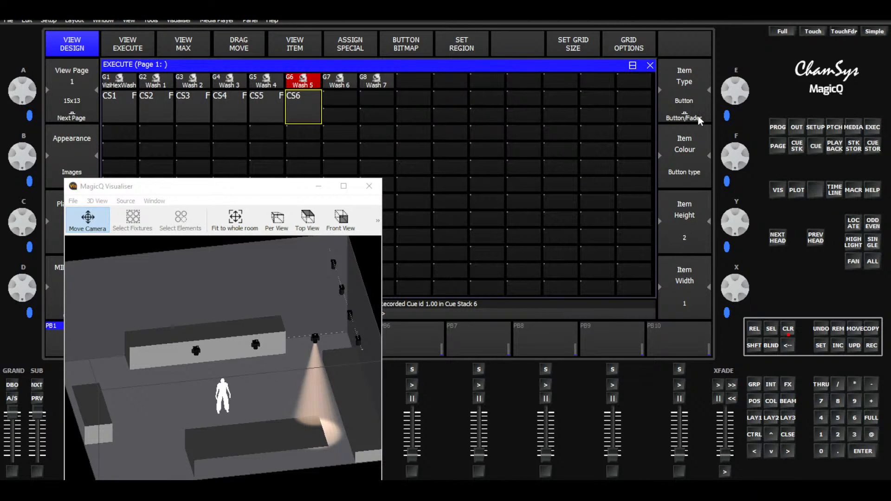
{"action": "left_click", "coordinate": [676, 120]}
{"action": "left_click", "coordinate": [789, 330]}
Record group Wash 6 at full intensity as a height-2 fader directly below its Execute page item, and clear the programmer
{"action": "left_click", "coordinate": [766, 420]}
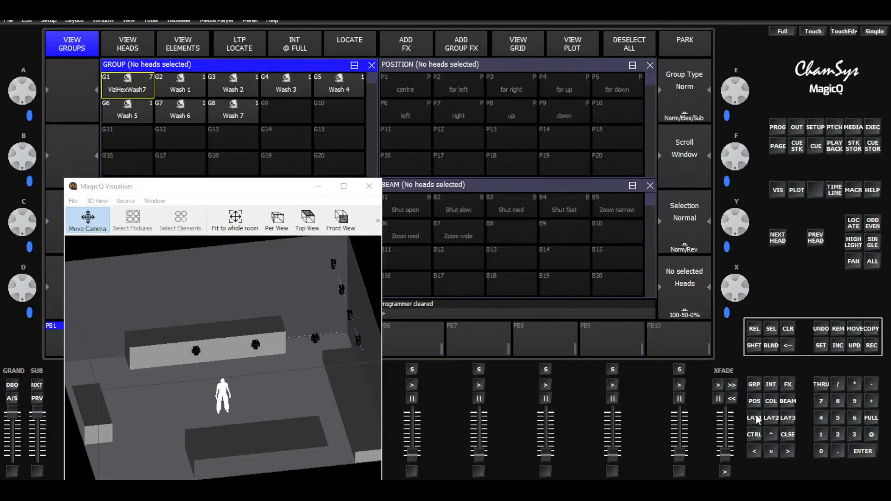
{"action": "left_click", "coordinate": [192, 120]}
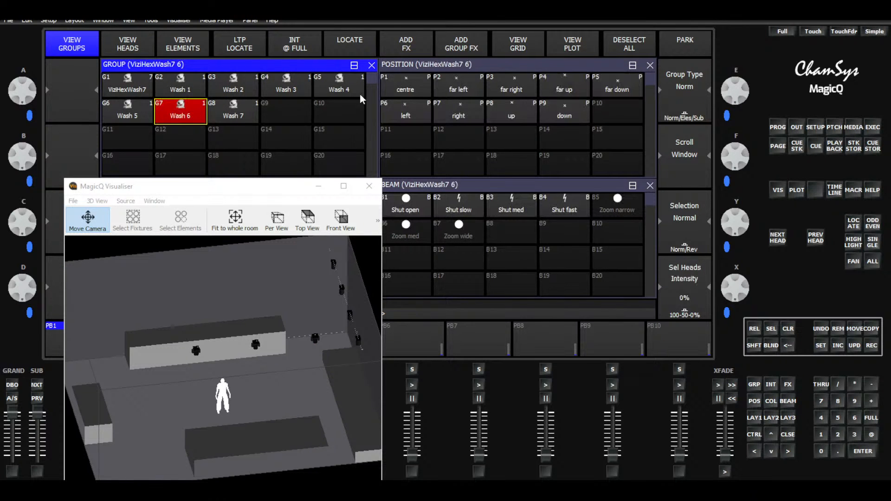
{"action": "left_click", "coordinate": [298, 45]}
{"action": "left_click", "coordinate": [872, 128]}
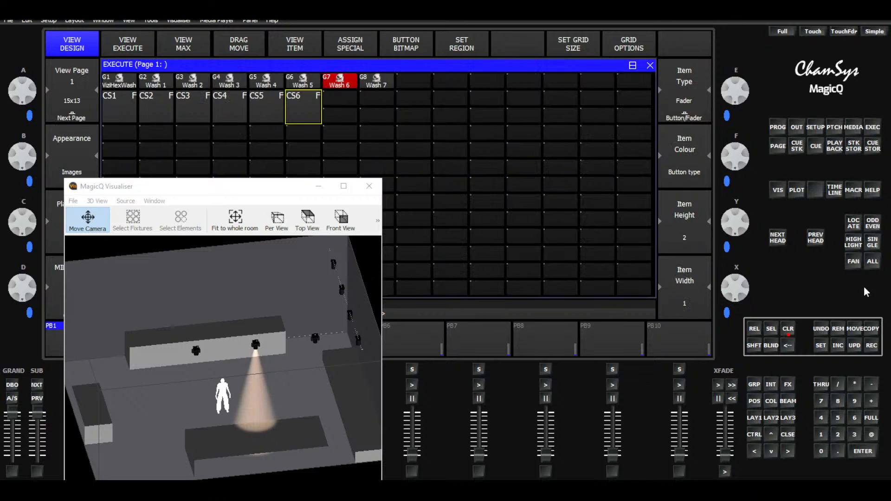
{"action": "left_click", "coordinate": [872, 346]}
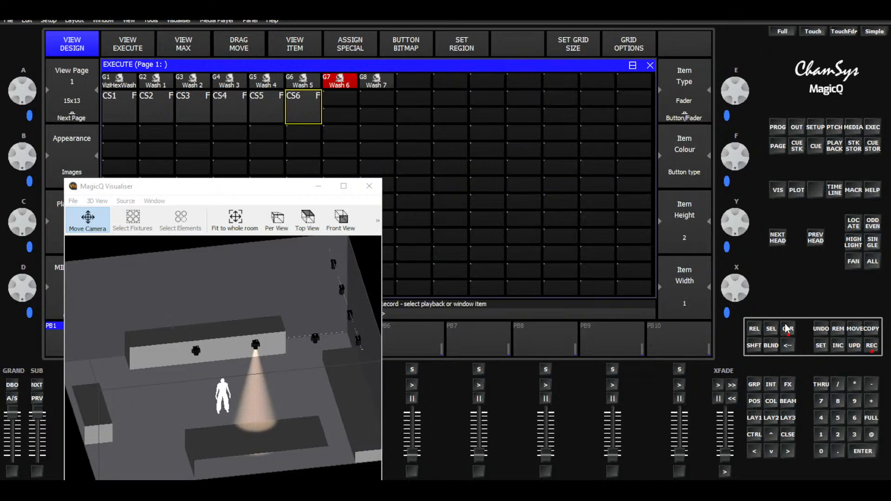
{"action": "left_click", "coordinate": [338, 100]}
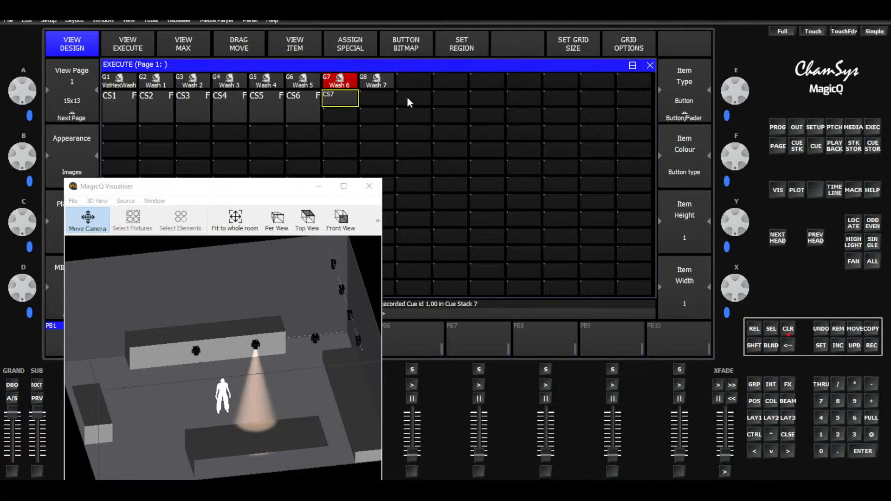
{"action": "left_click", "coordinate": [682, 237]}
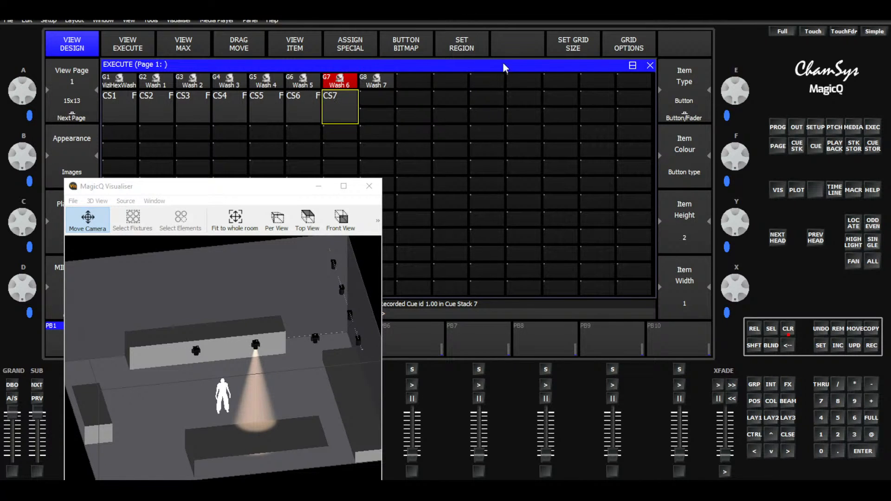
{"action": "left_click", "coordinate": [788, 329]}
Record group Wash 7 at full intensity as a height-2 fader directly below its Execute page item, and clear the programmer
{"action": "left_click", "coordinate": [754, 417]}
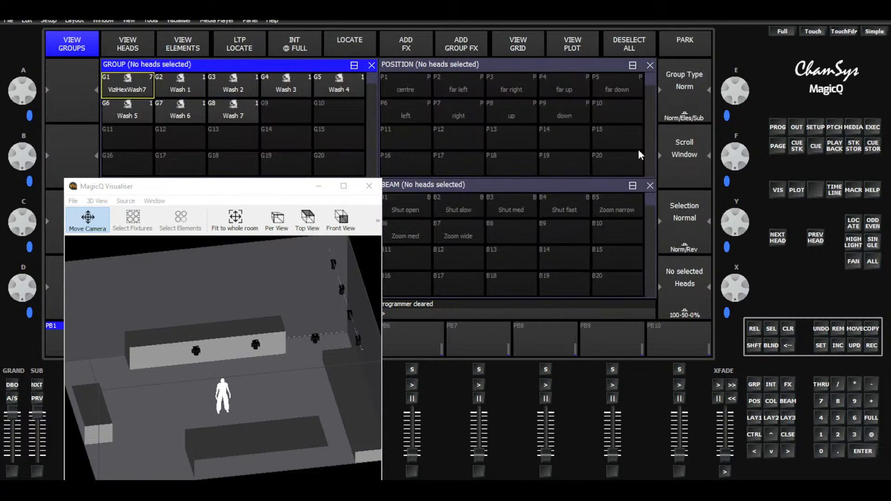
{"action": "left_click", "coordinate": [257, 119]}
{"action": "left_click", "coordinate": [307, 51]}
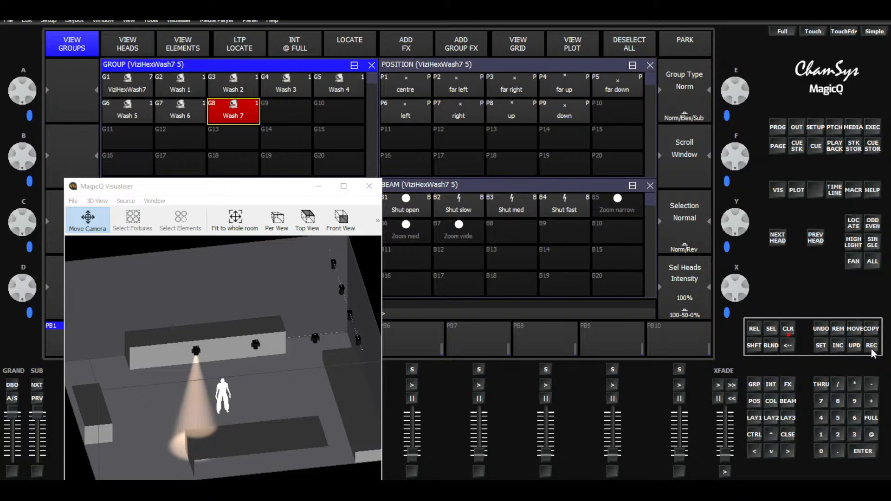
{"action": "left_click", "coordinate": [873, 128]}
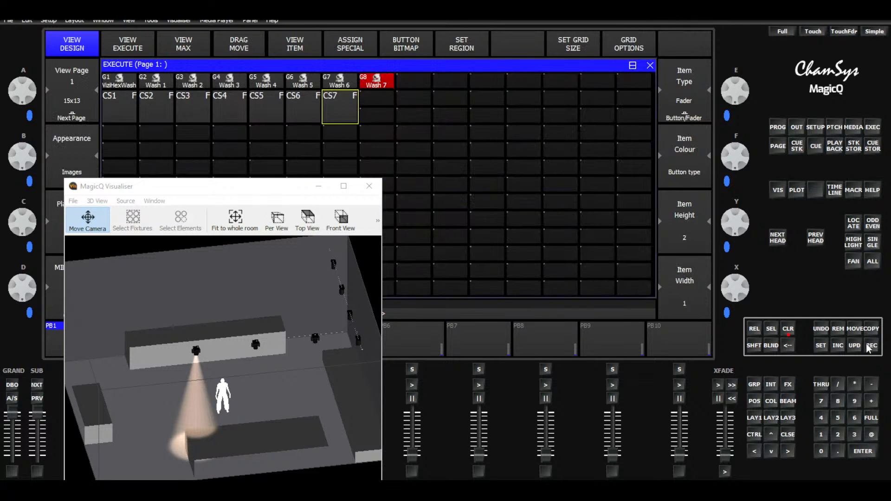
{"action": "left_click", "coordinate": [871, 346]}
{"action": "left_click", "coordinate": [370, 101]}
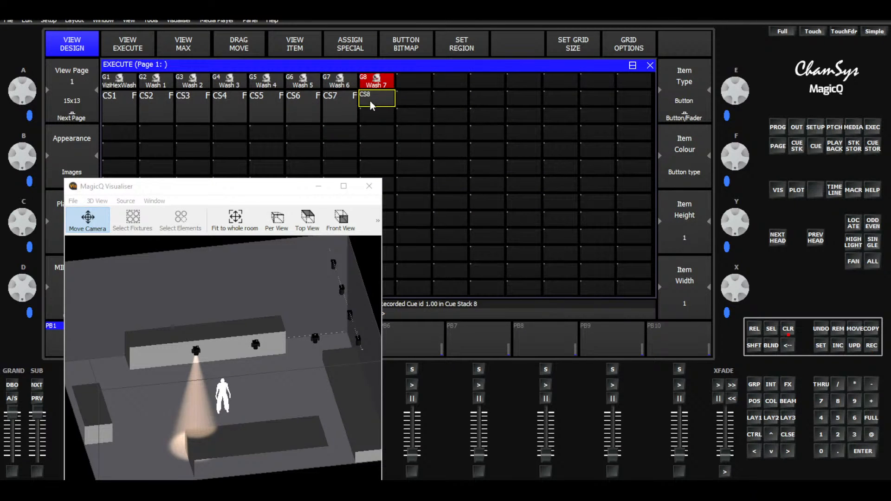
{"action": "left_click", "coordinate": [692, 238]}
{"action": "left_click", "coordinate": [787, 329]}
Switch the Execute page to execute view and test the faders of Wash 1 to 7 and the all-heads group against the visualiser
{"action": "left_click", "coordinate": [142, 51]}
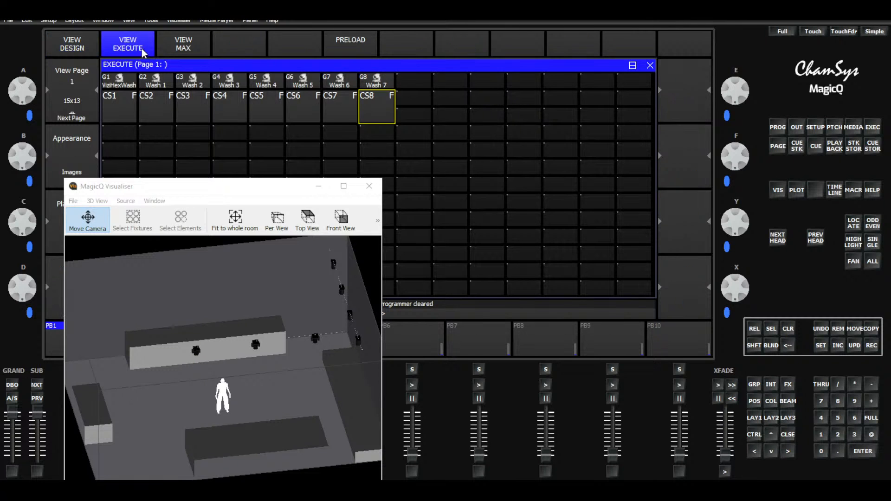
{"action": "left_click", "coordinate": [155, 121]}
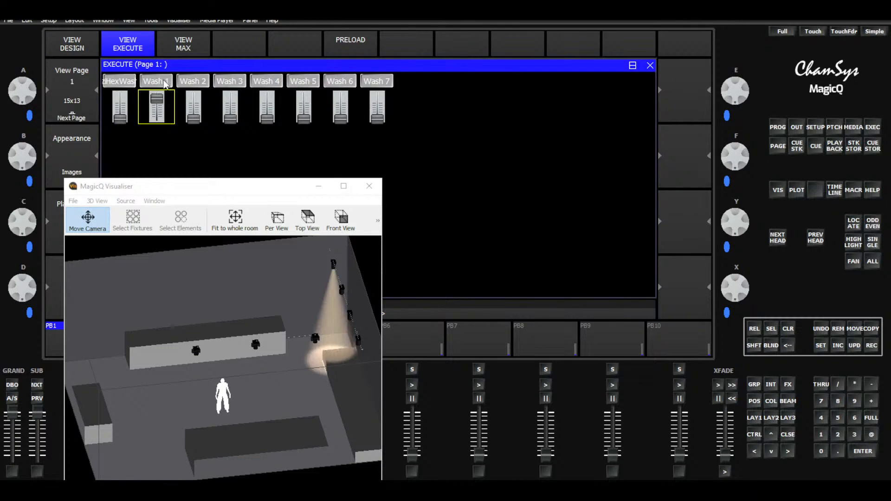
{"action": "left_click", "coordinate": [189, 117]}
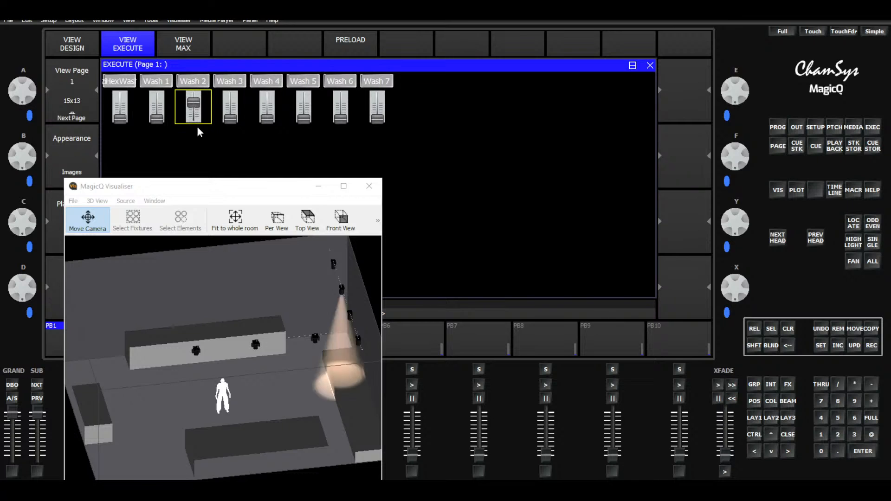
{"action": "left_click", "coordinate": [226, 117]}
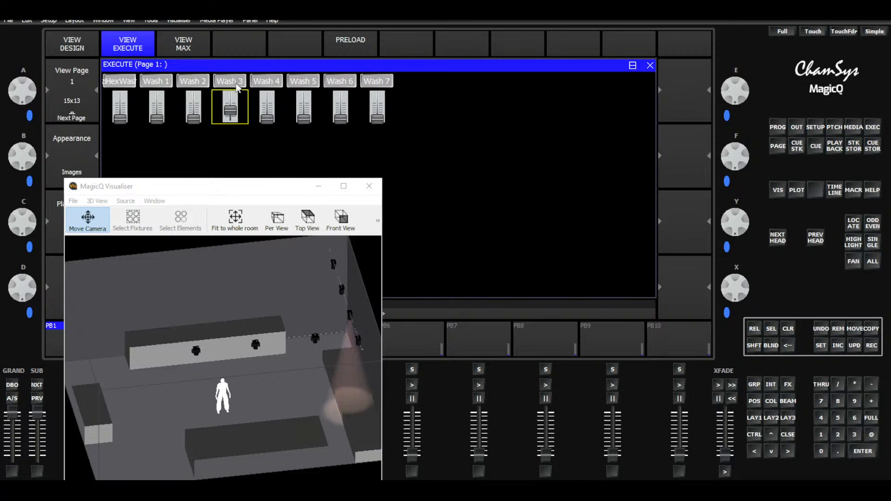
{"action": "left_click", "coordinate": [267, 119]}
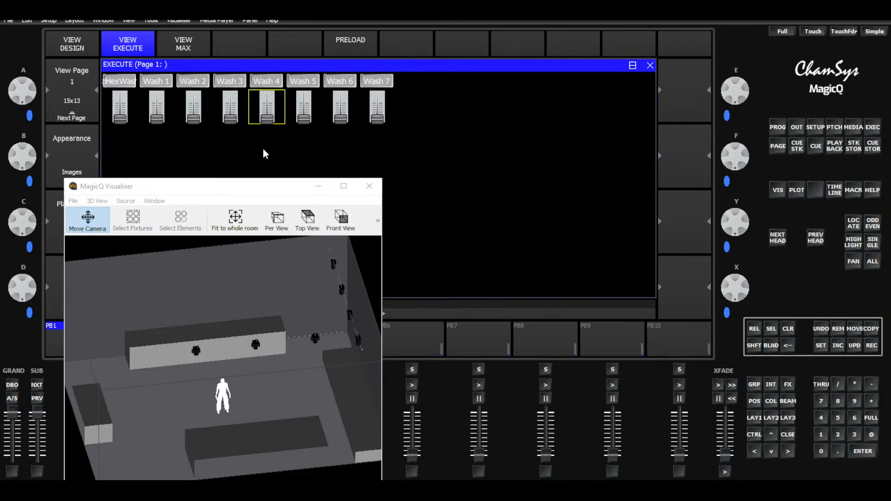
{"action": "left_click", "coordinate": [304, 119]}
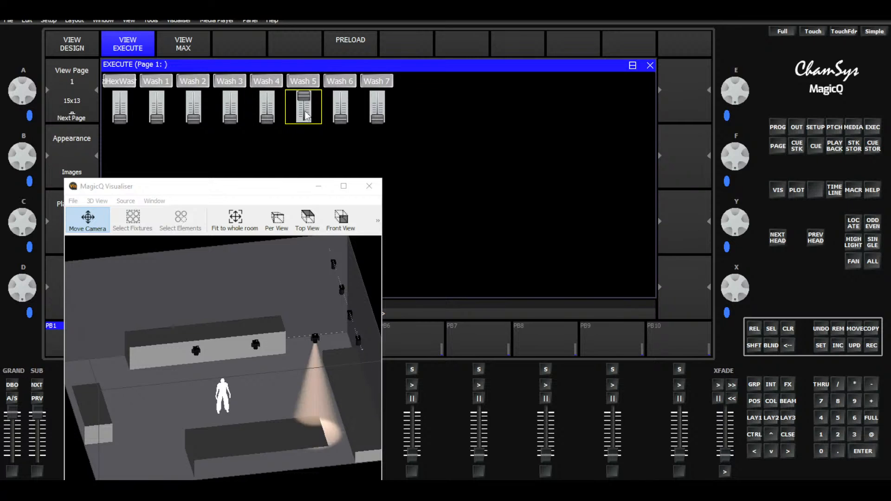
{"action": "left_click", "coordinate": [341, 120]}
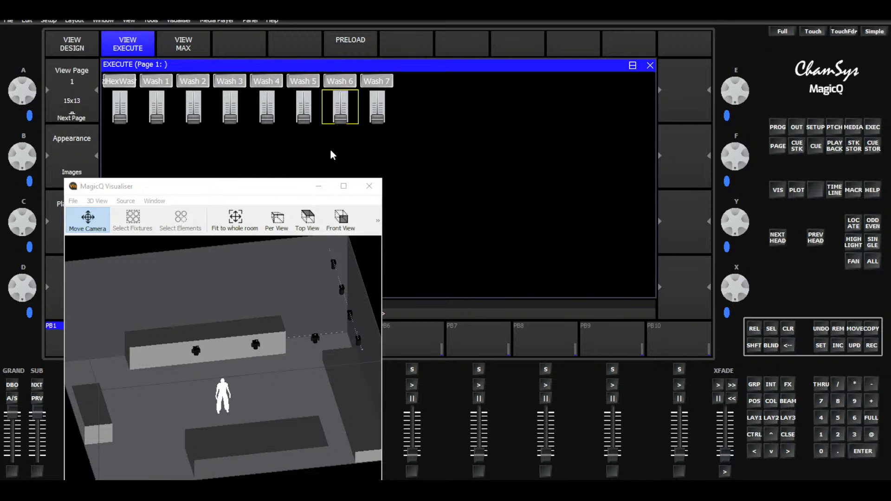
{"action": "left_click", "coordinate": [373, 119]}
{"action": "left_click", "coordinate": [121, 120]}
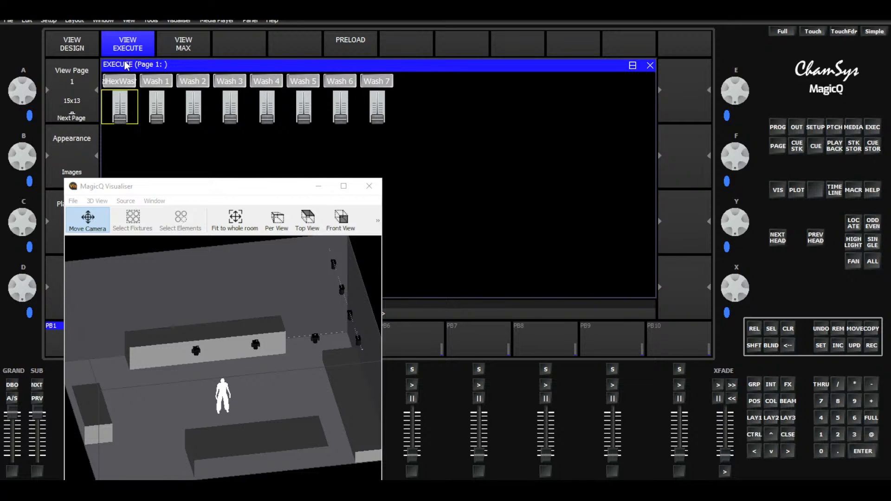
{"action": "left_click", "coordinate": [120, 114]}
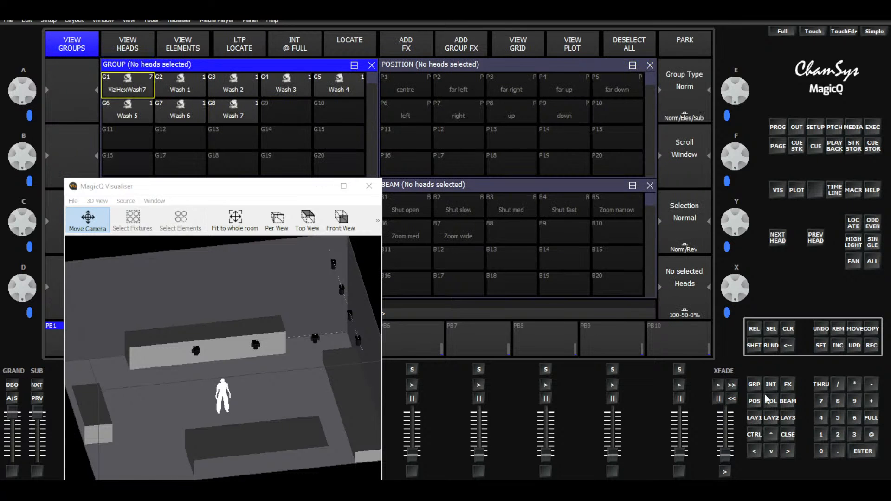
Return to the group and palette layout, select group Wash 1 and reposition the visualiser window
{"action": "left_click", "coordinate": [754, 419]}
{"action": "left_click", "coordinate": [195, 91]}
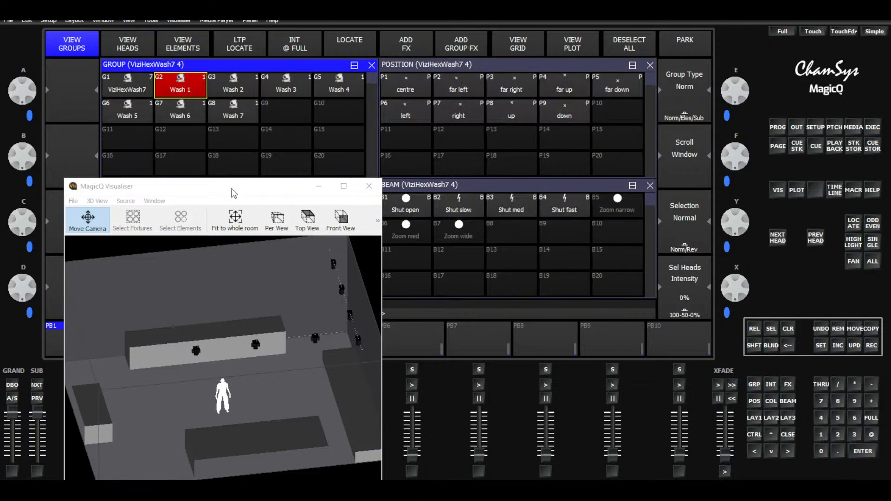
{"action": "left_click_drag", "start_coordinate": [234, 193], "coordinate": [272, 141]}
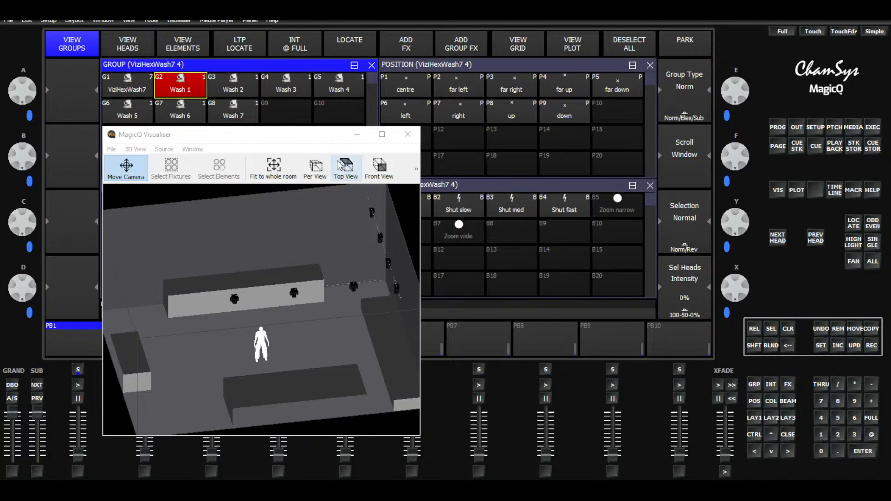
Shift the visualiser window slightly down to uncover the Execute faders, then select the all-heads group ViziHexWash7 in the group layout
{"action": "left_click", "coordinate": [874, 128]}
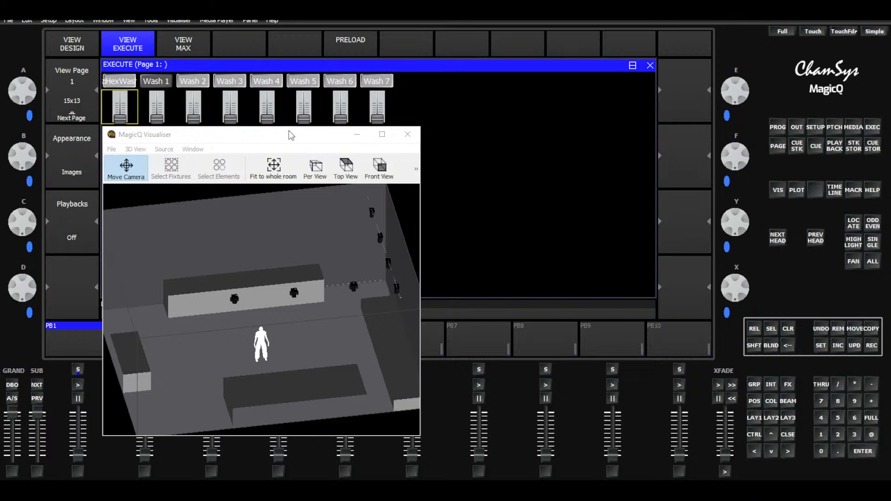
{"action": "left_click_drag", "start_coordinate": [291, 135], "coordinate": [305, 147]}
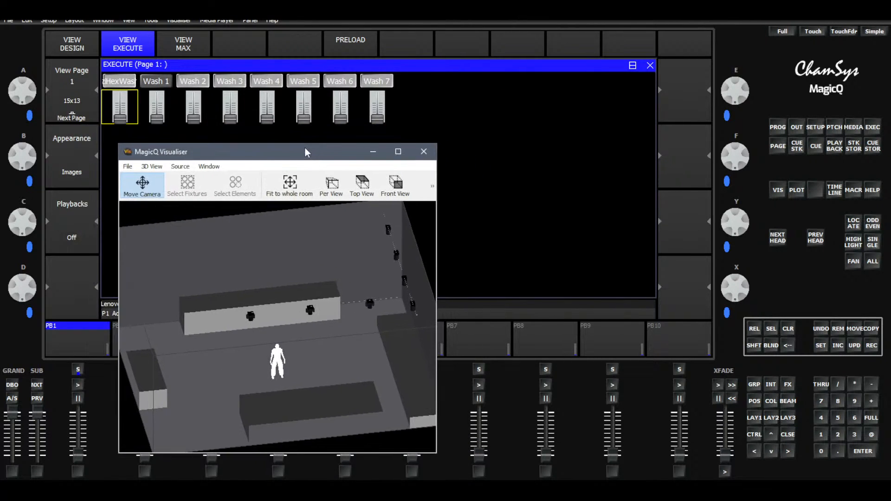
{"action": "left_click", "coordinate": [750, 417]}
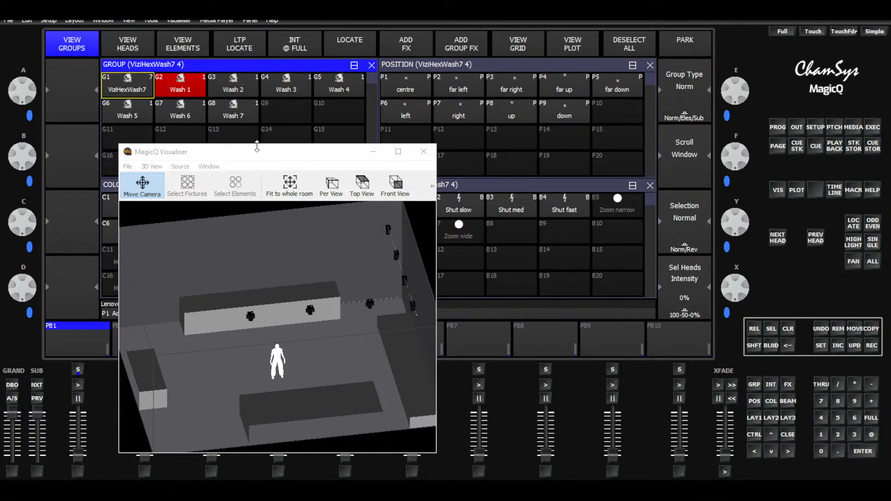
{"action": "mouse_move", "coordinate": [255, 152]}
{"action": "left_mouse_down"}
{"action": "mouse_move", "coordinate": [277, 152]}
{"action": "mouse_move", "coordinate": [260, 157]}
{"action": "left_mouse_up"}
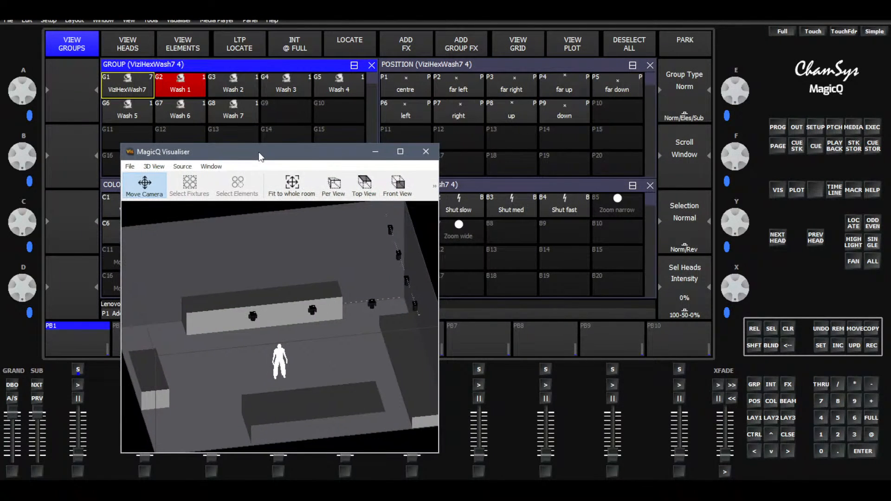
{"action": "left_click", "coordinate": [126, 88]}
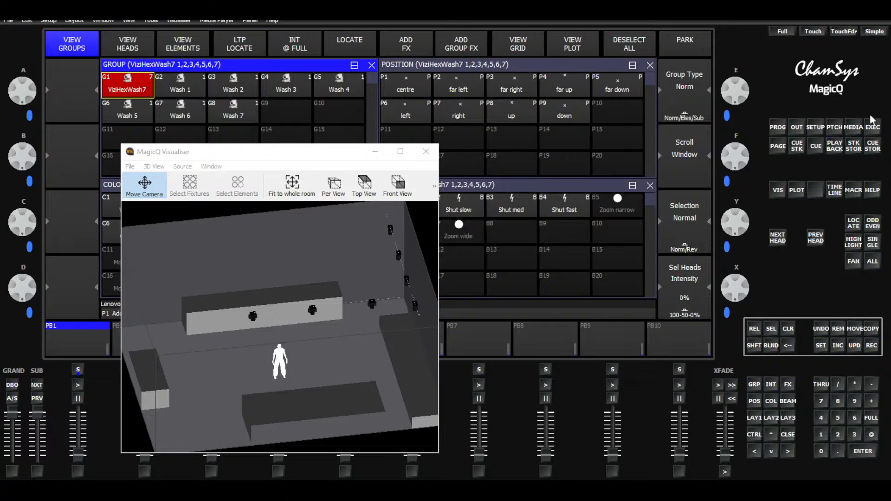
In the Execute page's design view, assign a Pan attribute encoder to the top-row cell one column beyond the Wash 7 item
{"action": "left_click", "coordinate": [872, 128]}
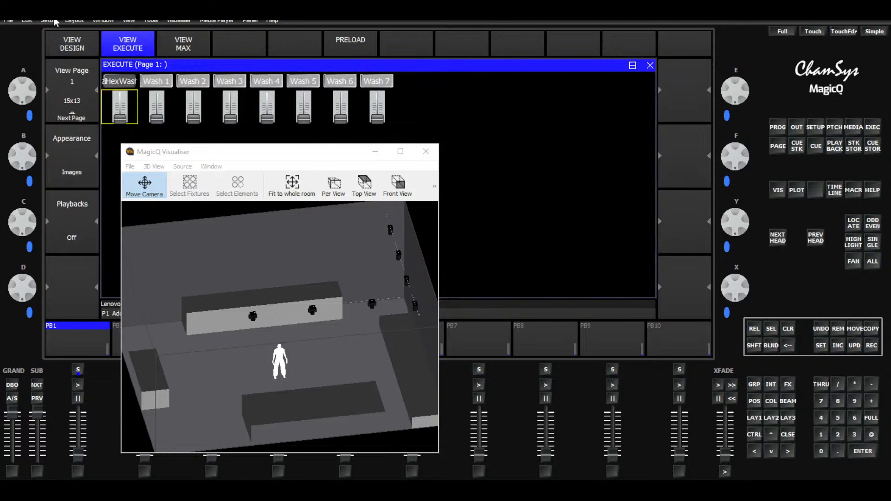
{"action": "left_click", "coordinate": [73, 43]}
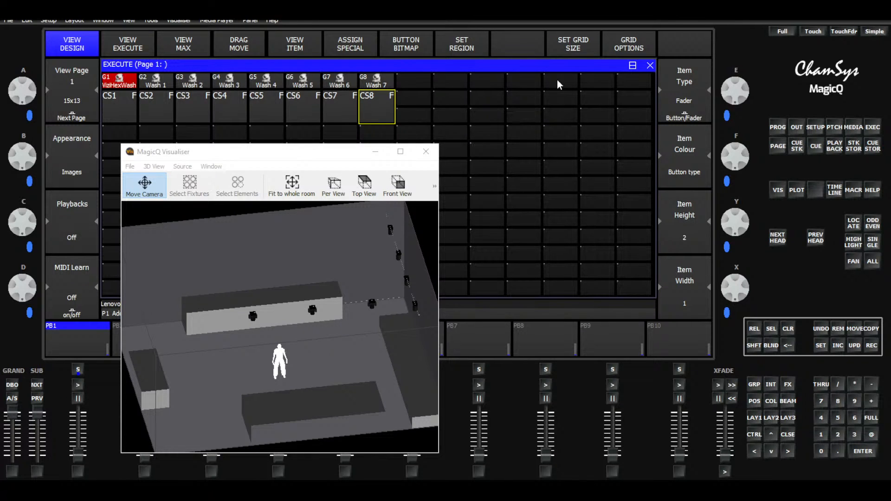
{"action": "left_click", "coordinate": [486, 83]}
{"action": "left_click", "coordinate": [450, 82]}
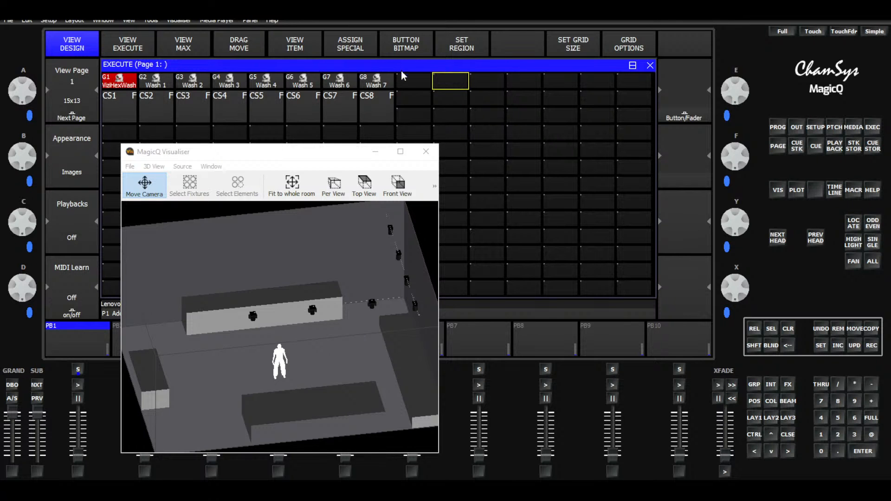
{"action": "left_click", "coordinate": [349, 45]}
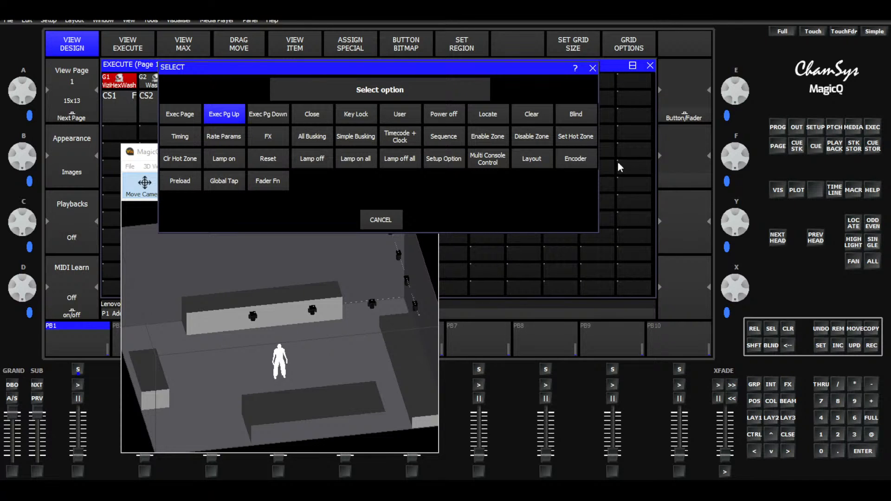
{"action": "left_click", "coordinate": [575, 159]}
{"action": "left_click", "coordinate": [407, 116]}
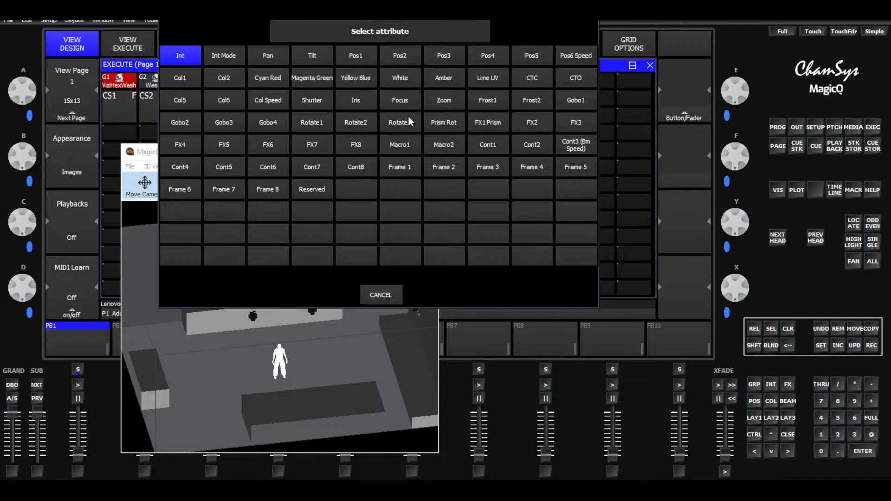
{"action": "left_click", "coordinate": [281, 56]}
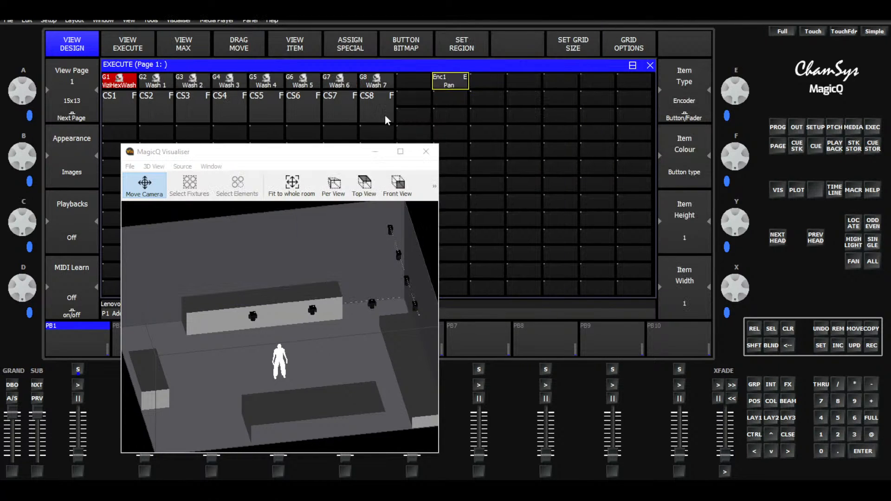
Enlarge the Pan encoder item to height 3 and width 2, and check its look in execute view
{"action": "left_click", "coordinate": [680, 245]}
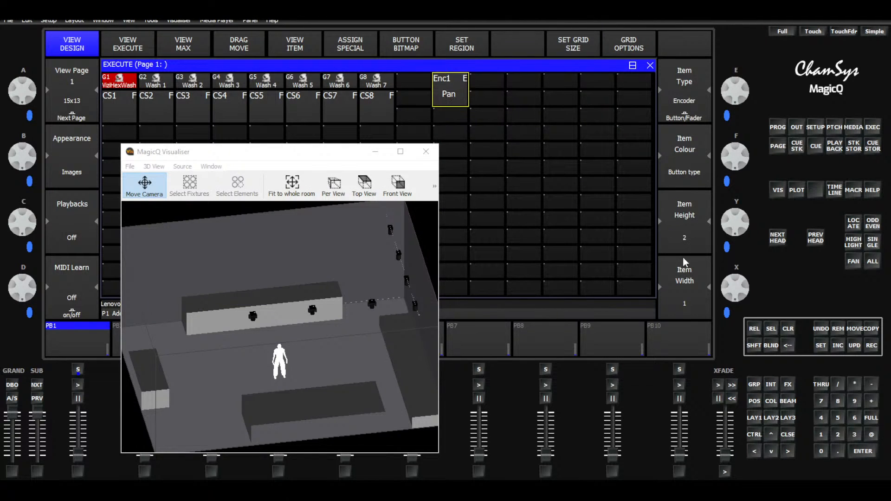
{"action": "left_click", "coordinate": [684, 302]}
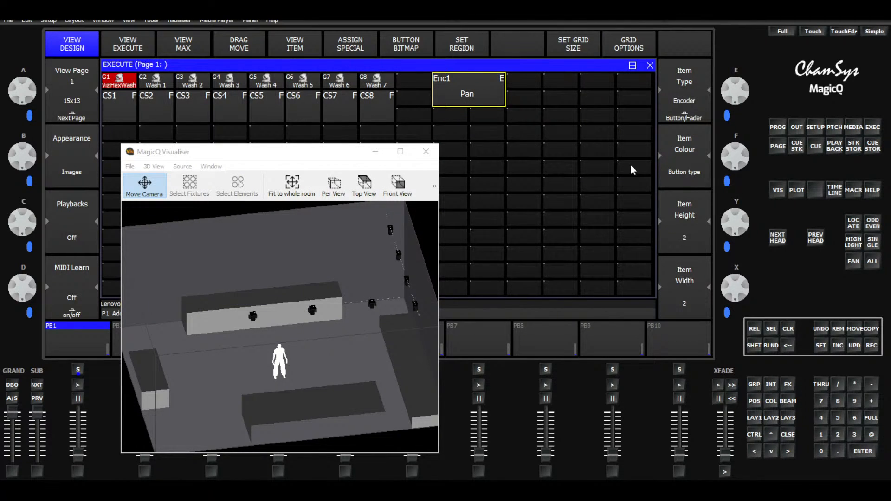
{"action": "left_click", "coordinate": [128, 44]}
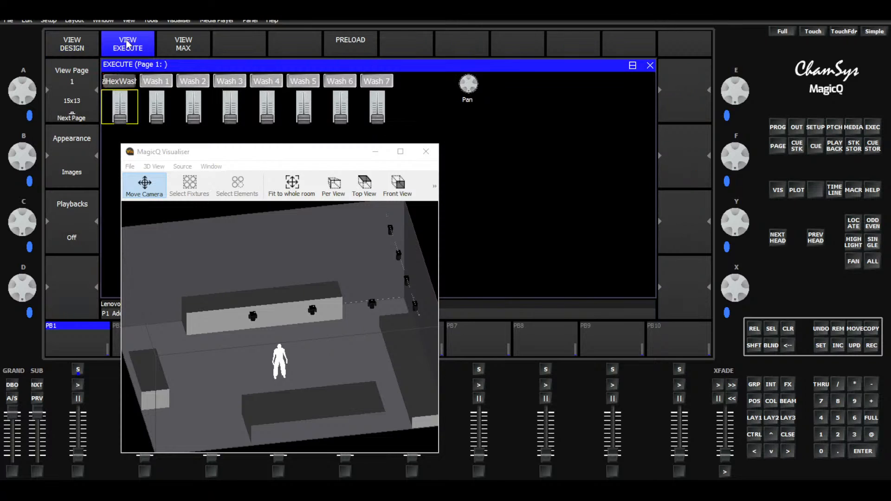
{"action": "left_click", "coordinate": [75, 45]}
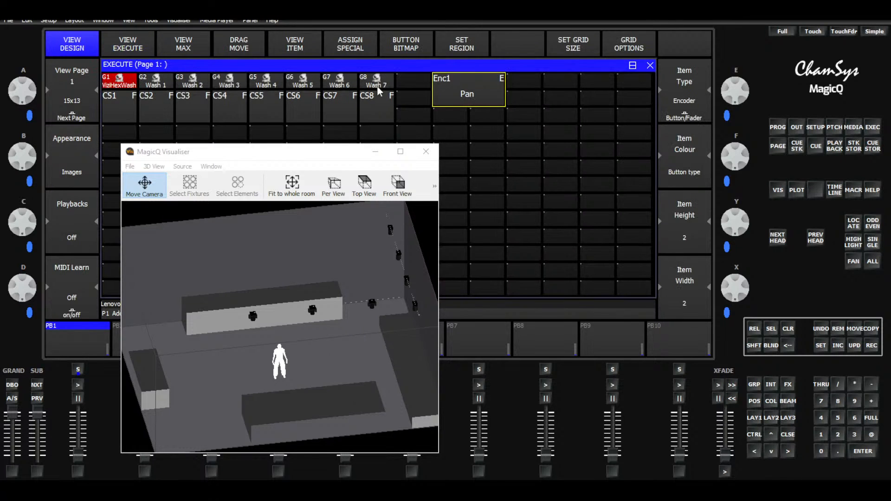
{"action": "left_click", "coordinate": [685, 238]}
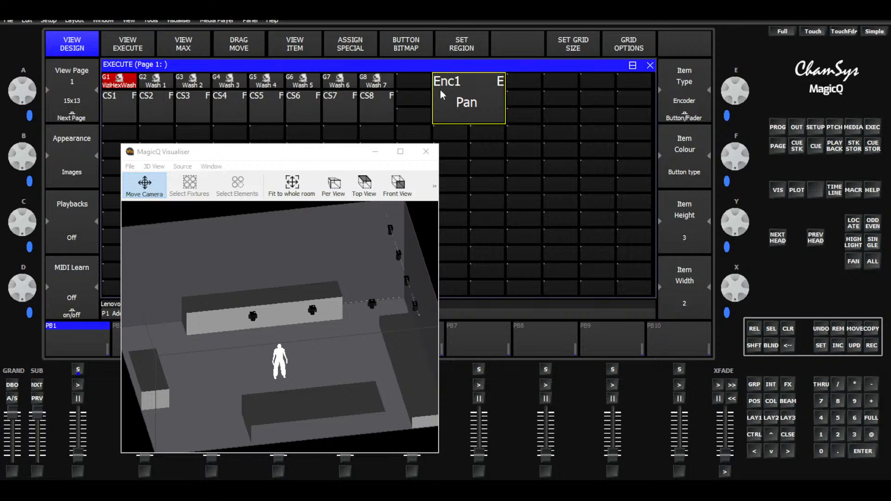
{"action": "left_click", "coordinate": [149, 44]}
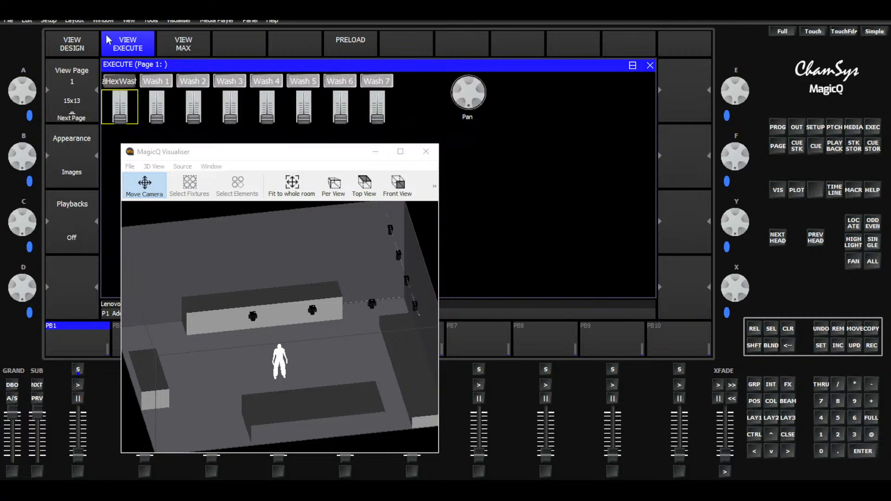
{"action": "left_click", "coordinate": [73, 42]}
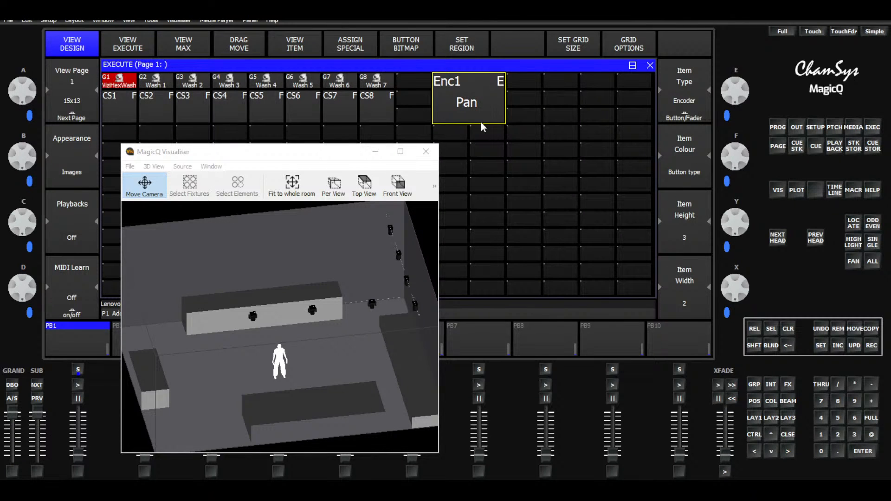
{"action": "left_click", "coordinate": [126, 48]}
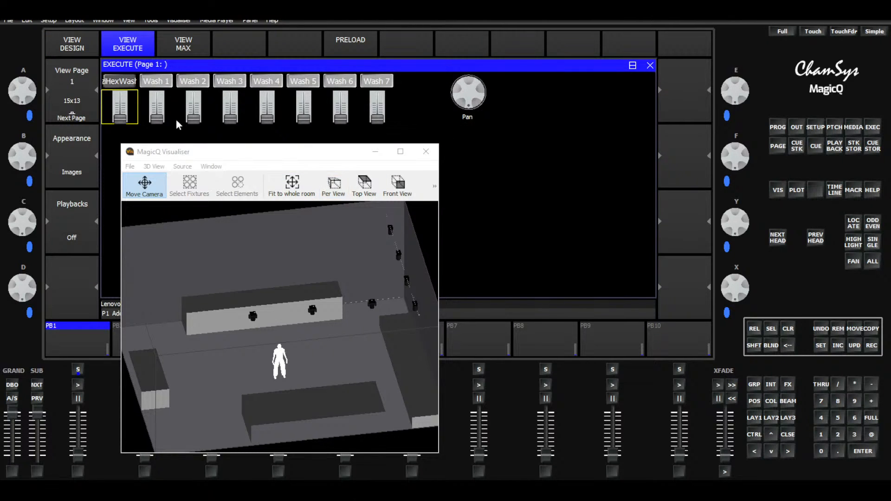
Raise the Wash 1 fader, test the Pan encoder on group Wash 1 and clear the programmer
{"action": "left_click_drag", "start_coordinate": [159, 120], "coordinate": [160, 89]}
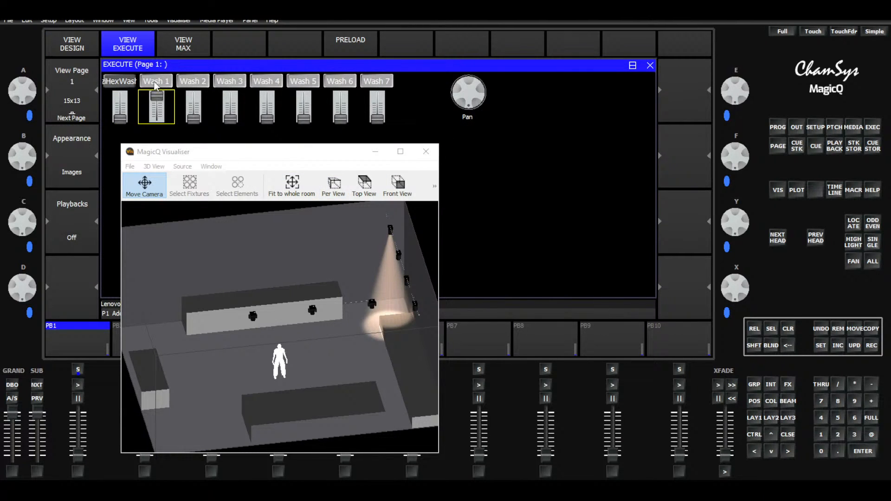
{"action": "left_click", "coordinate": [155, 85]}
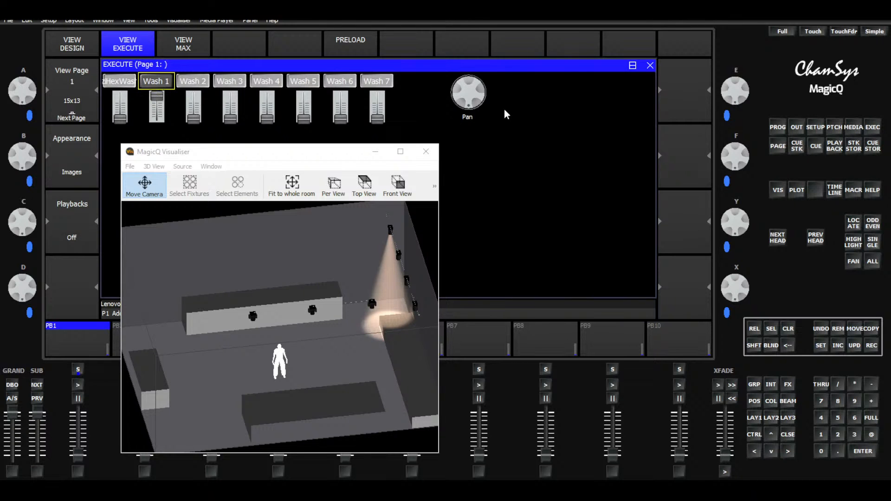
{"action": "left_click_drag", "start_coordinate": [478, 108], "coordinate": [471, 123]}
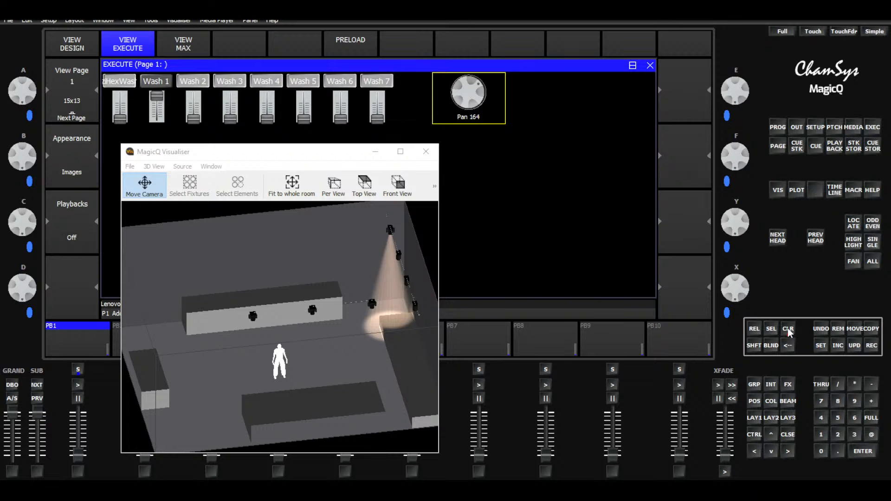
{"action": "left_click", "coordinate": [788, 329]}
Return to design view and assign a Tilt attribute encoder to the top-row cell directly beside the Pan encoder
{"action": "left_click", "coordinate": [66, 41]}
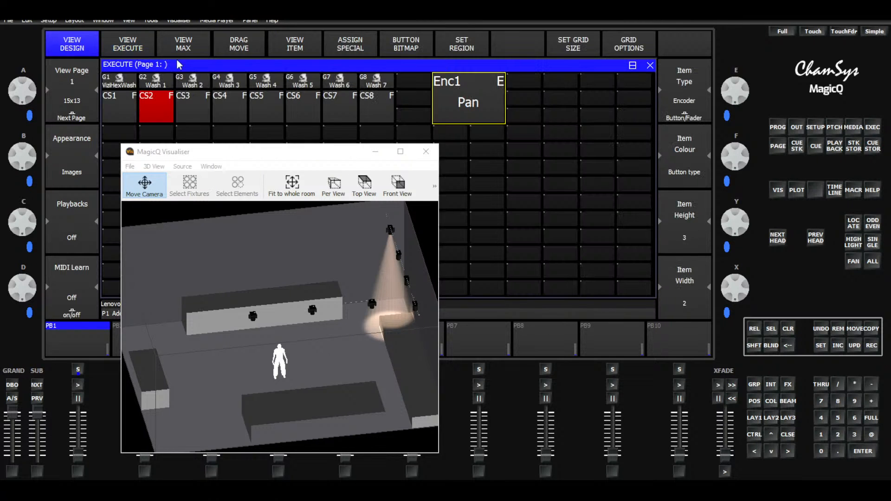
{"action": "left_click", "coordinate": [511, 79]}
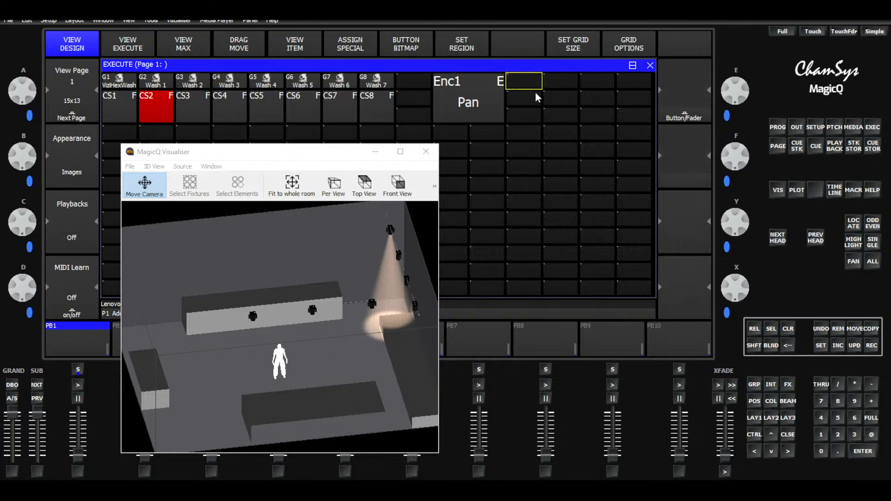
{"action": "left_click", "coordinate": [347, 47]}
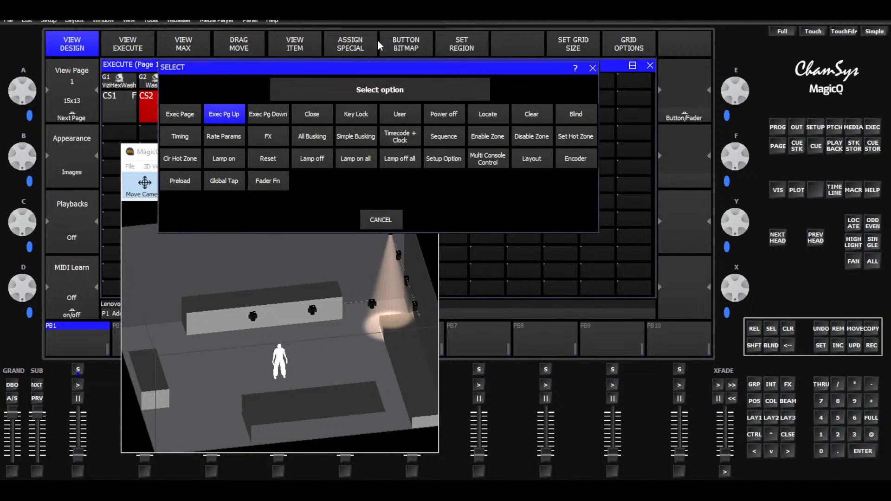
{"action": "left_click", "coordinate": [560, 160]}
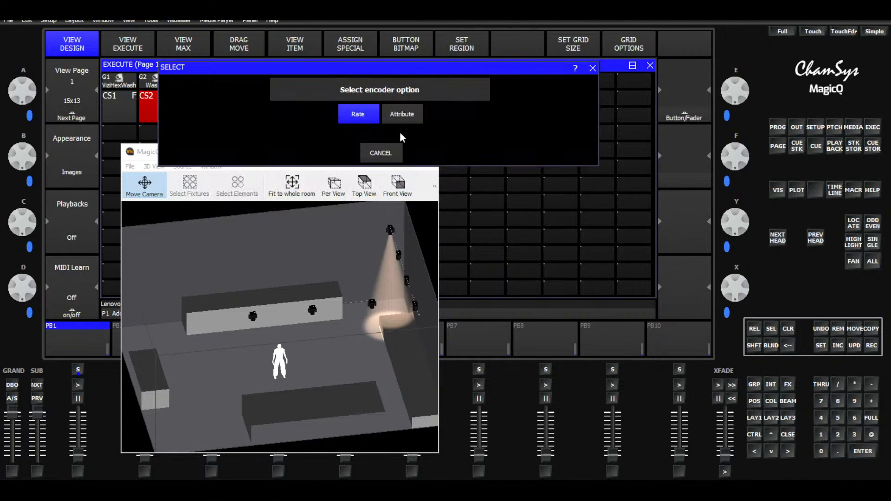
{"action": "left_click", "coordinate": [402, 111]}
{"action": "left_click", "coordinate": [312, 56]}
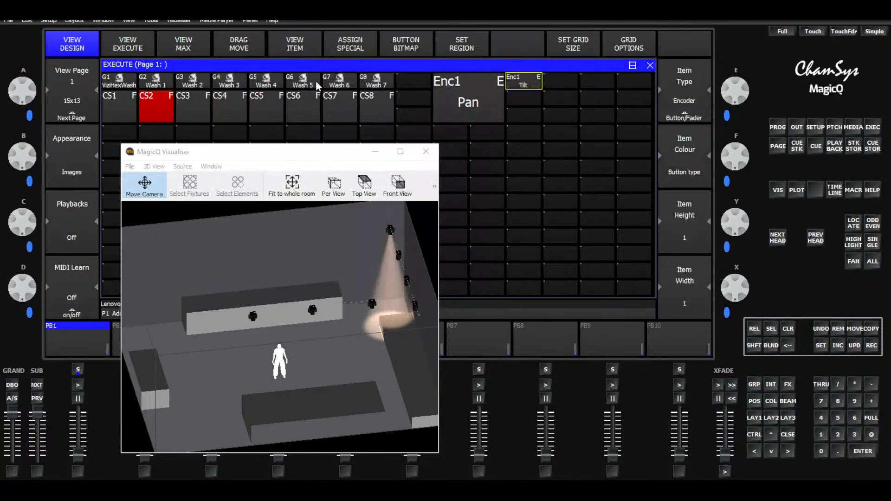
Enlarge the Tilt encoder item to height 3 and width 2
{"action": "left_click", "coordinate": [679, 236]}
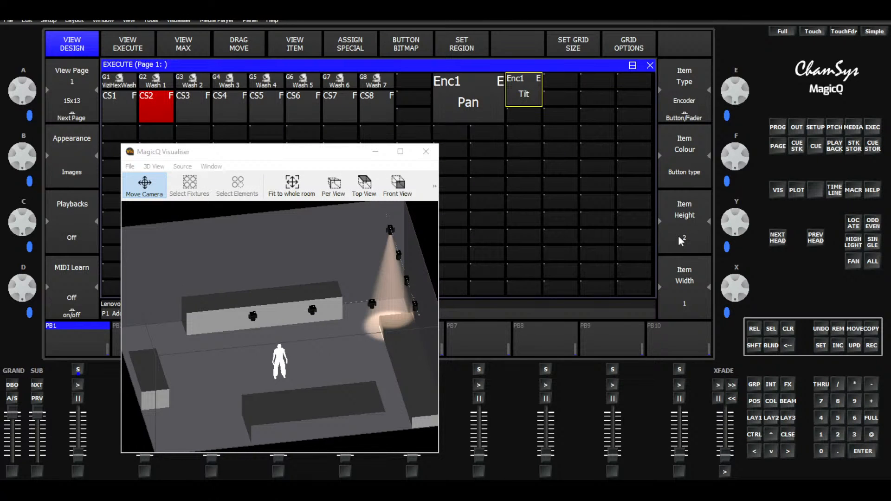
{"action": "left_click", "coordinate": [679, 236]}
{"action": "left_click", "coordinate": [680, 302]}
{"action": "left_click", "coordinate": [680, 302]}
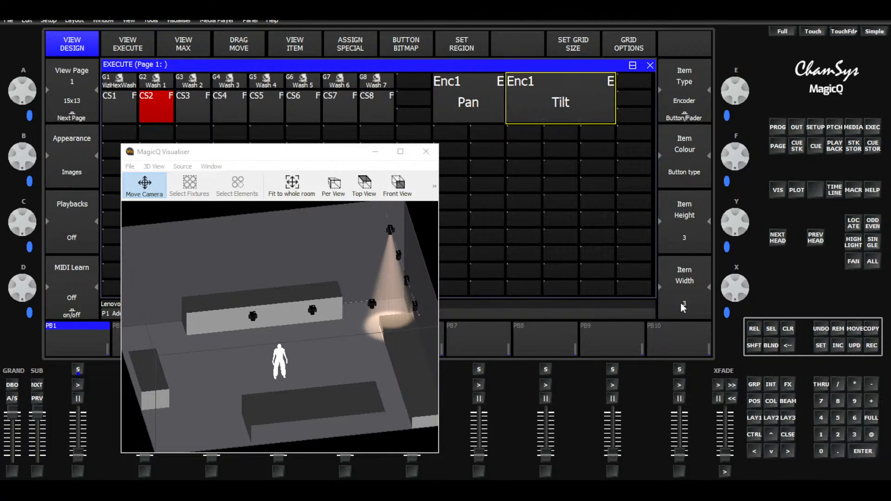
{"action": "left_click", "coordinate": [677, 271]}
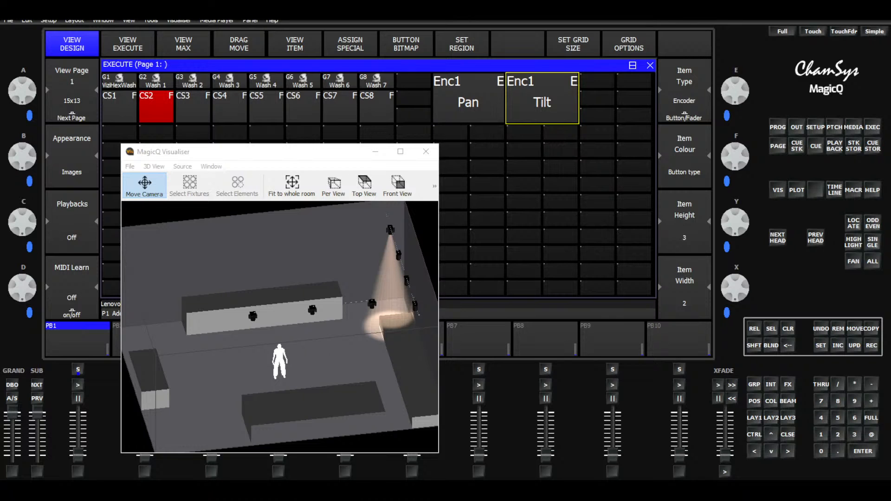
In execute view, turn the tilt of group Wash 1 to 255, lower its fader fully and select group Wash 2
{"action": "left_click", "coordinate": [113, 42]}
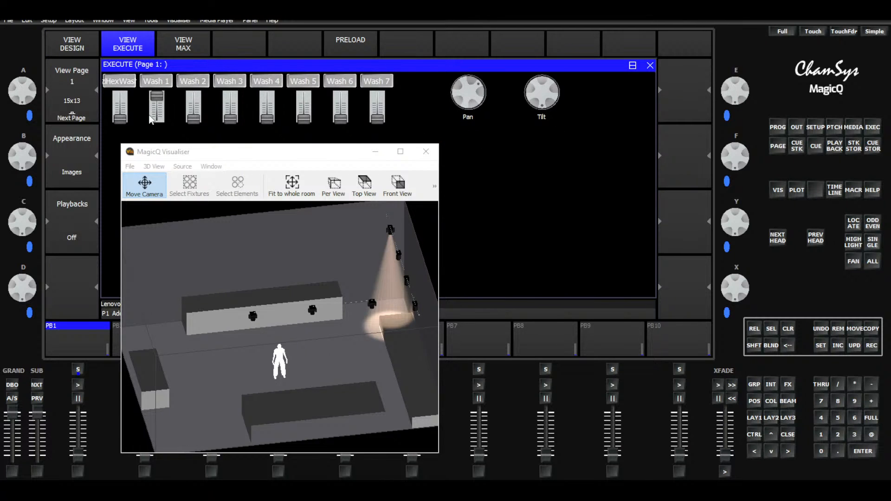
{"action": "left_click", "coordinate": [164, 83]}
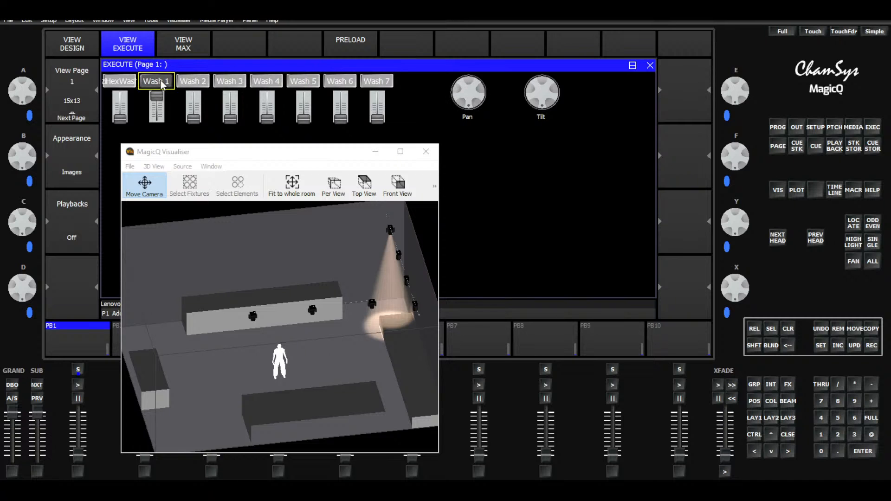
{"action": "mouse_move", "coordinate": [545, 102]}
{"action": "left_mouse_down"}
{"action": "mouse_move", "coordinate": [549, 133]}
{"action": "mouse_move", "coordinate": [549, 88]}
{"action": "left_mouse_up"}
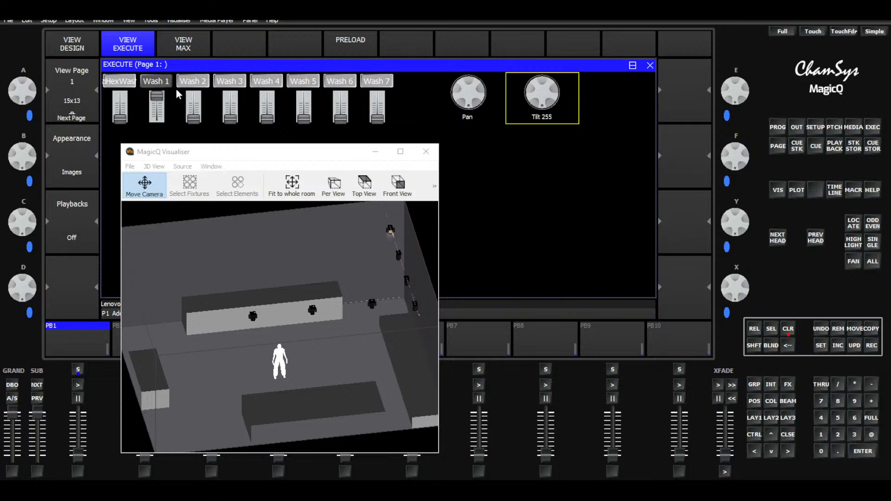
{"action": "left_click_drag", "start_coordinate": [157, 91], "coordinate": [158, 113]}
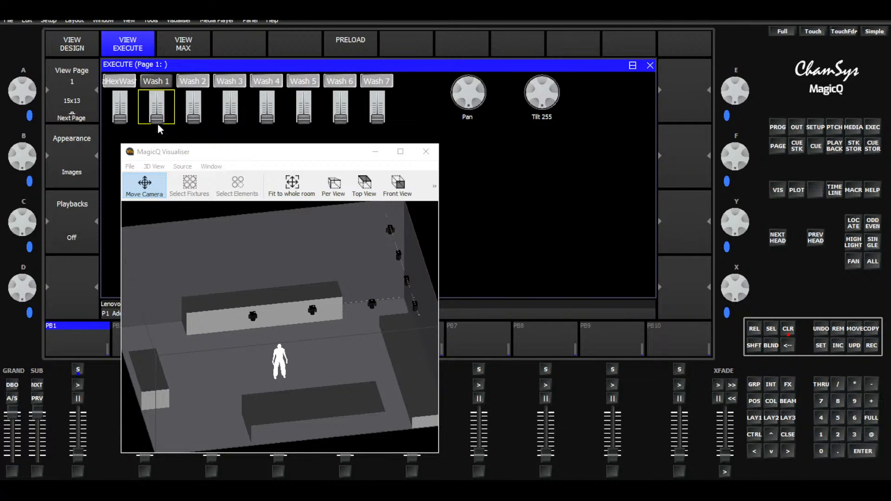
{"action": "left_click", "coordinate": [199, 81]}
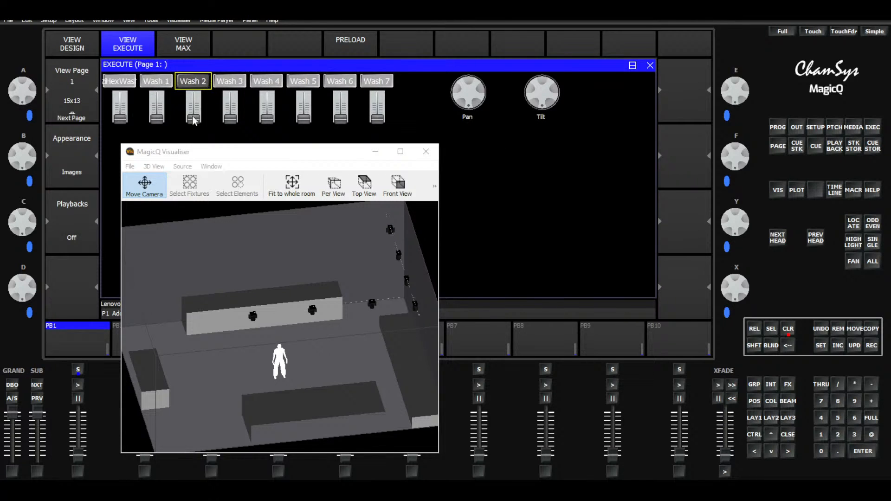
Raise the Wash 2 intensity fader to full and set its tilt to 169
{"action": "left_click_drag", "start_coordinate": [196, 119], "coordinate": [206, 82]}
{"action": "left_click_drag", "start_coordinate": [550, 94], "coordinate": [550, 118]}
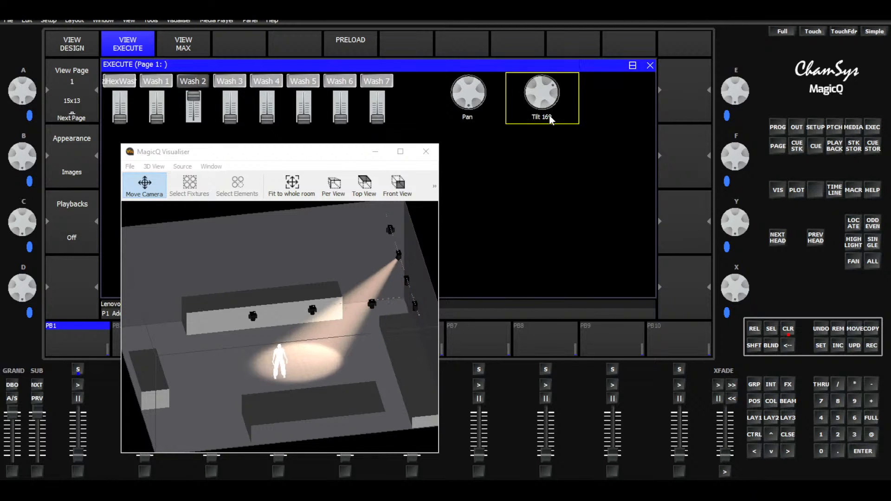
Select Wash 1, raise its intensity fader to full, and aim it with pan 141 and tilt 215
{"action": "left_click", "coordinate": [160, 84]}
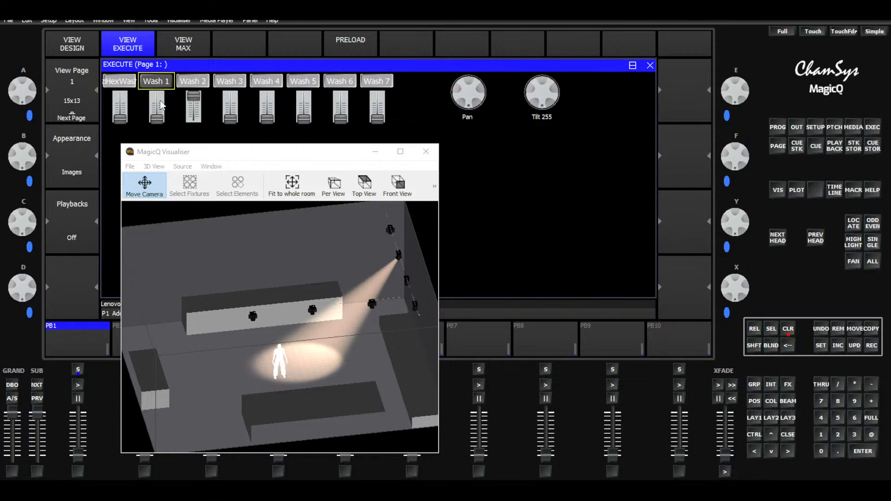
{"action": "left_click_drag", "start_coordinate": [159, 120], "coordinate": [160, 97]}
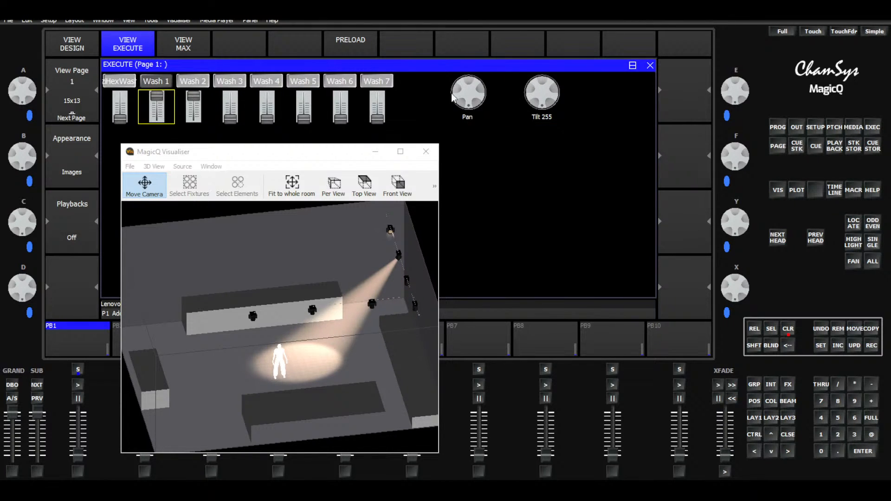
{"action": "mouse_move", "coordinate": [484, 95]}
{"action": "left_mouse_down"}
{"action": "mouse_move", "coordinate": [483, 107]}
{"action": "mouse_move", "coordinate": [485, 83]}
{"action": "left_mouse_up"}
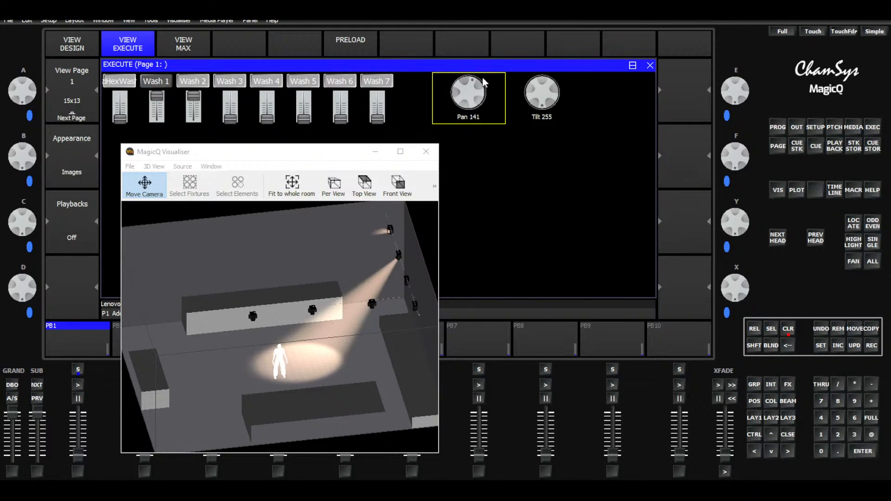
{"action": "mouse_move", "coordinate": [548, 88]}
{"action": "left_mouse_down"}
{"action": "mouse_move", "coordinate": [545, 64]}
{"action": "mouse_move", "coordinate": [547, 109]}
{"action": "mouse_move", "coordinate": [554, 78]}
{"action": "left_mouse_up"}
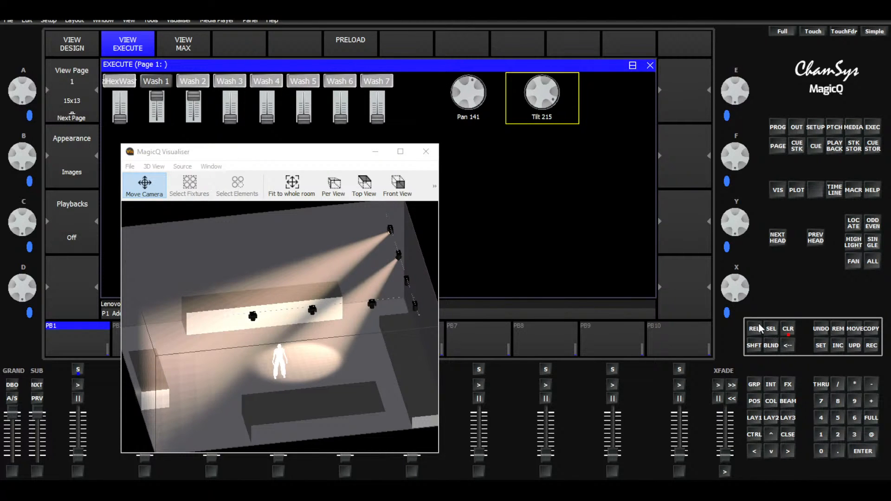
Select the ViziHexWash7 group after moving the Visualiser clear of it, and return to the Execute page design
{"action": "left_click", "coordinate": [756, 418]}
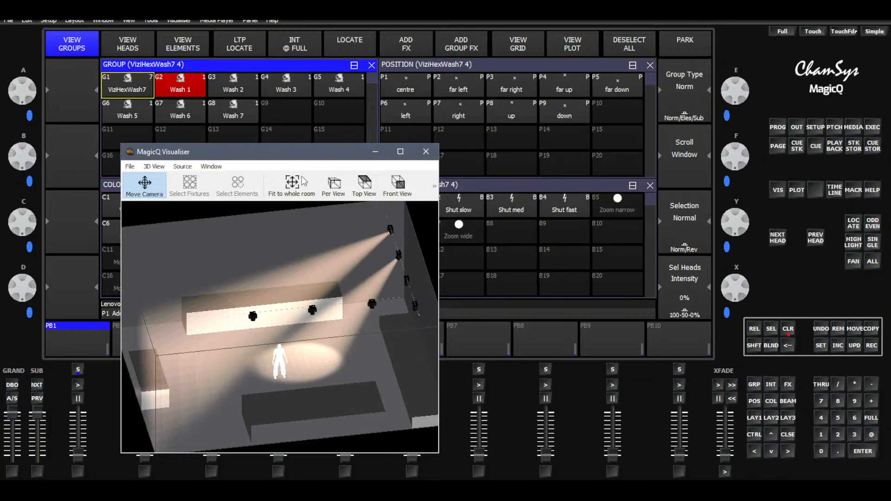
{"action": "left_click_drag", "start_coordinate": [283, 158], "coordinate": [283, 196]}
{"action": "left_click", "coordinate": [130, 91]}
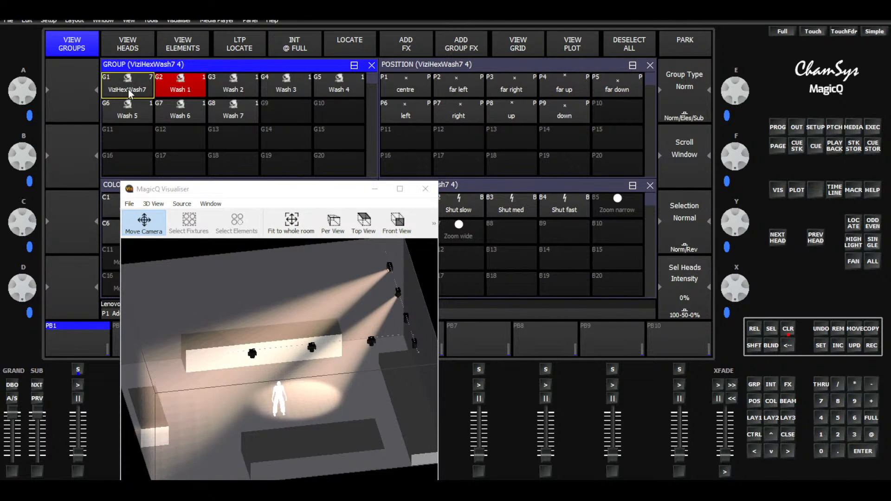
{"action": "left_click", "coordinate": [874, 128]}
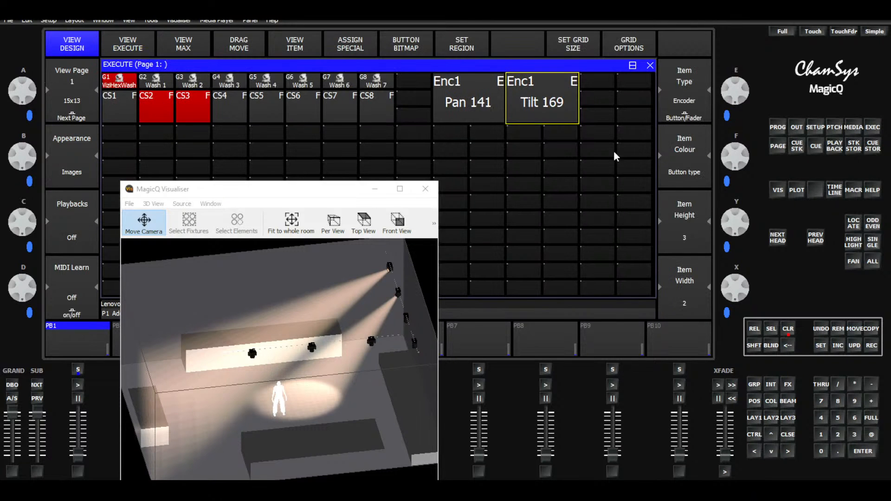
Add a Focus attribute encoder in an empty cell below Pan, sized 3 high by 2 wide
{"action": "left_click", "coordinate": [458, 150]}
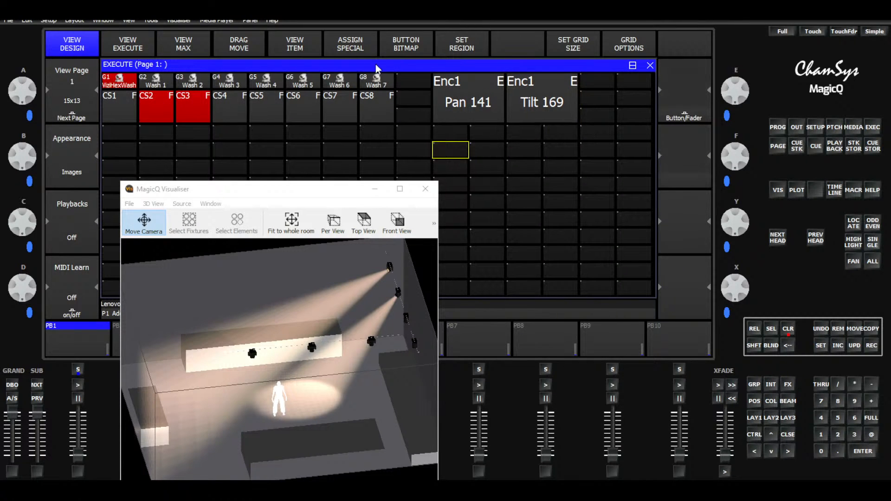
{"action": "left_click", "coordinate": [362, 39]}
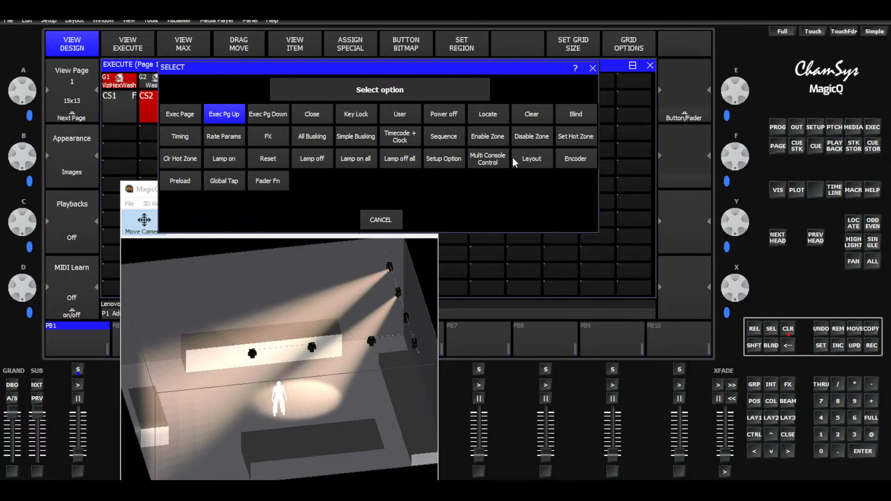
{"action": "left_click", "coordinate": [571, 160]}
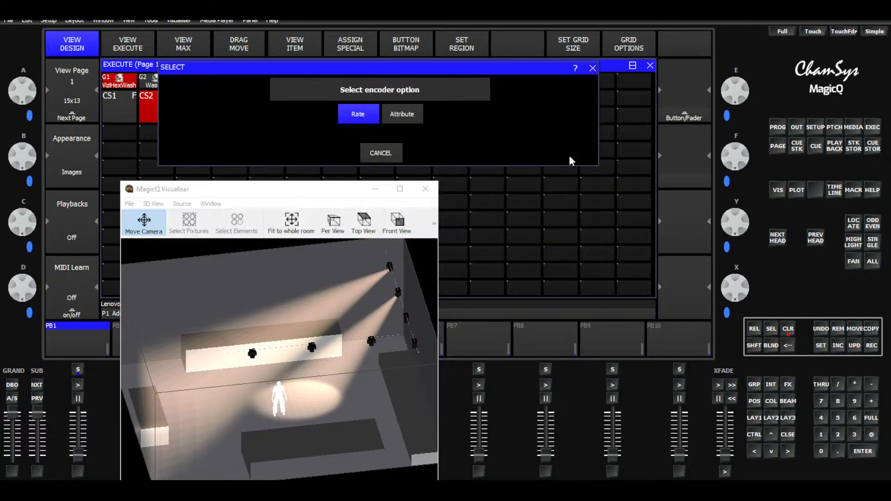
{"action": "left_click", "coordinate": [407, 115]}
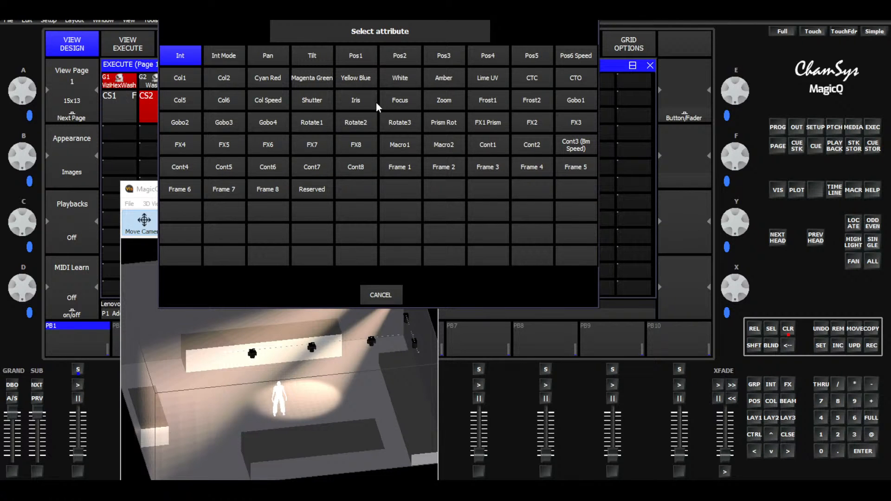
{"action": "left_click", "coordinate": [401, 101]}
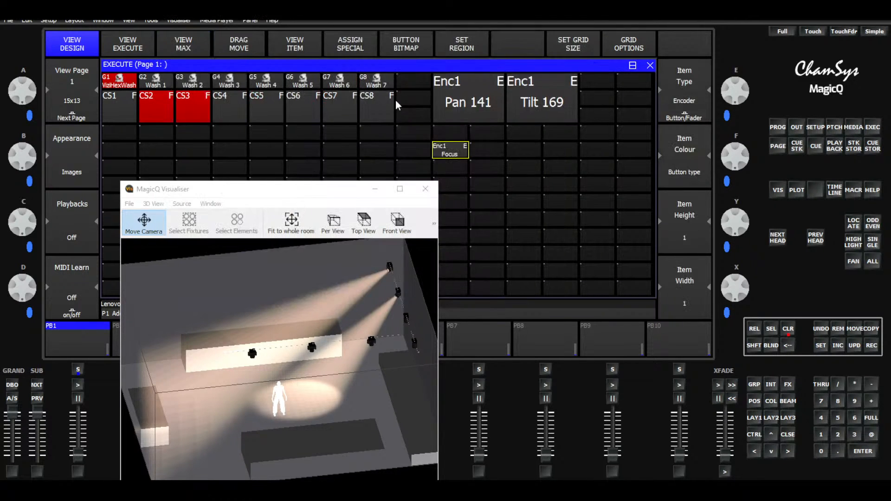
{"action": "left_click", "coordinate": [674, 243]}
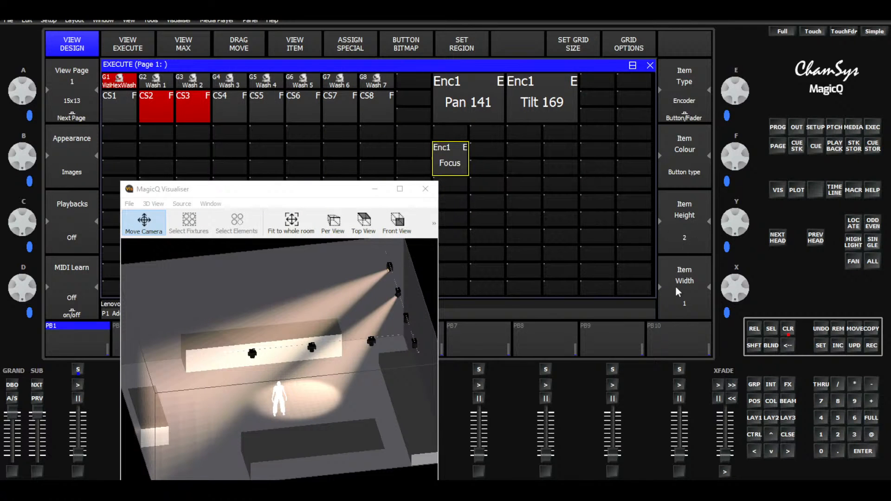
{"action": "left_click", "coordinate": [677, 301]}
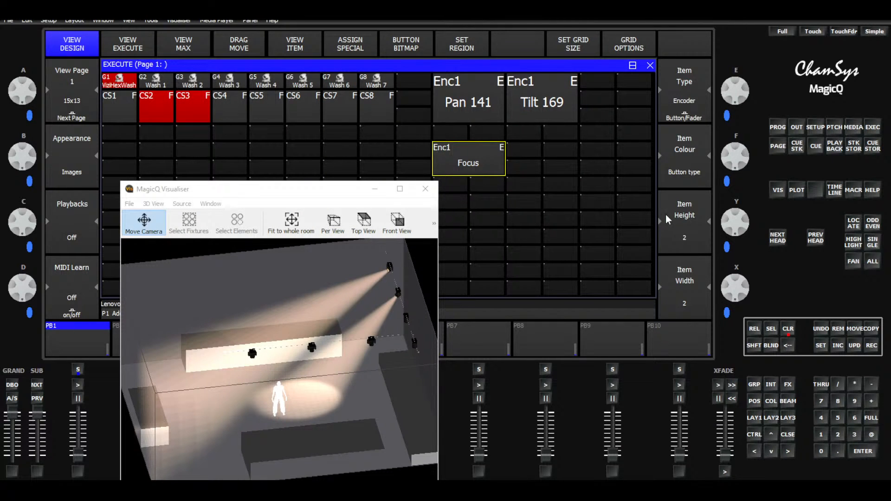
{"action": "left_click", "coordinate": [672, 247]}
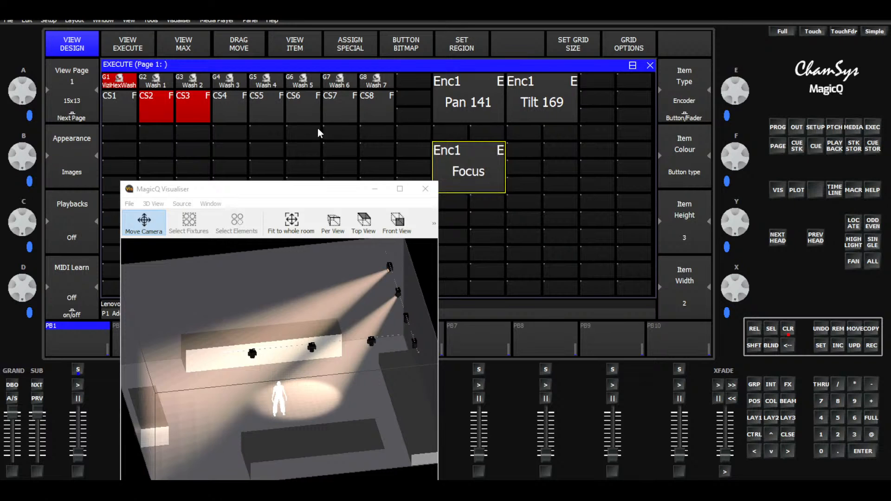
Test the Focus encoder in the execute view with Wash 1 and Wash 2 selected, and return to the page design
{"action": "left_click", "coordinate": [137, 49]}
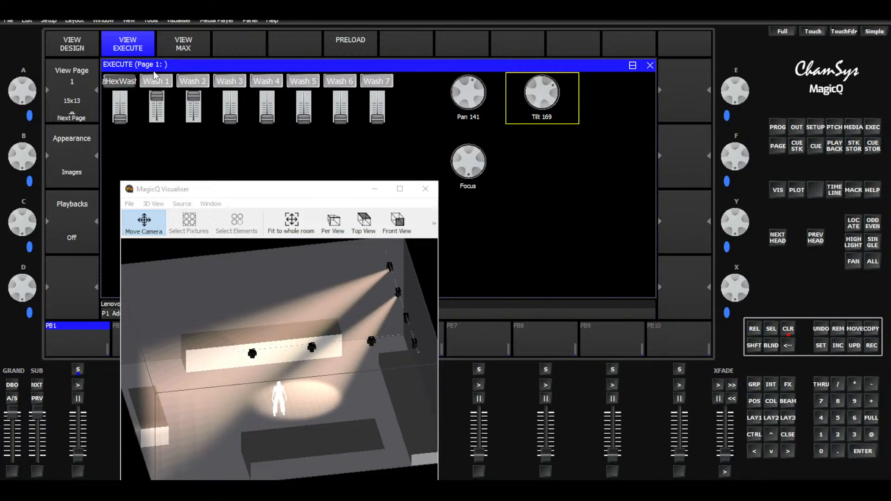
{"action": "left_click", "coordinate": [158, 84]}
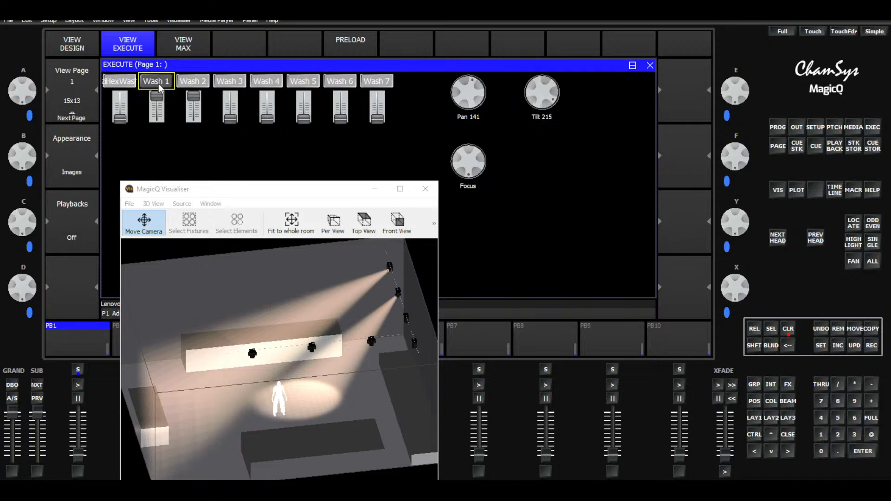
{"action": "left_click", "coordinate": [478, 165]}
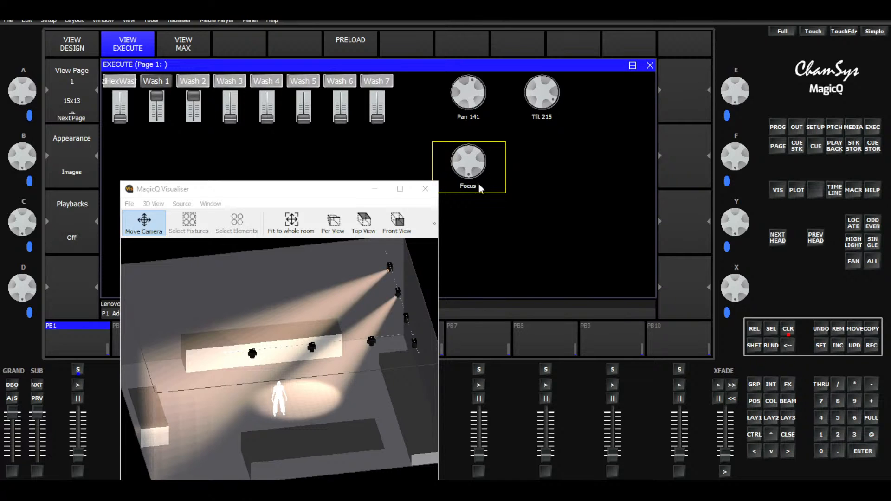
{"action": "left_click", "coordinate": [184, 82]}
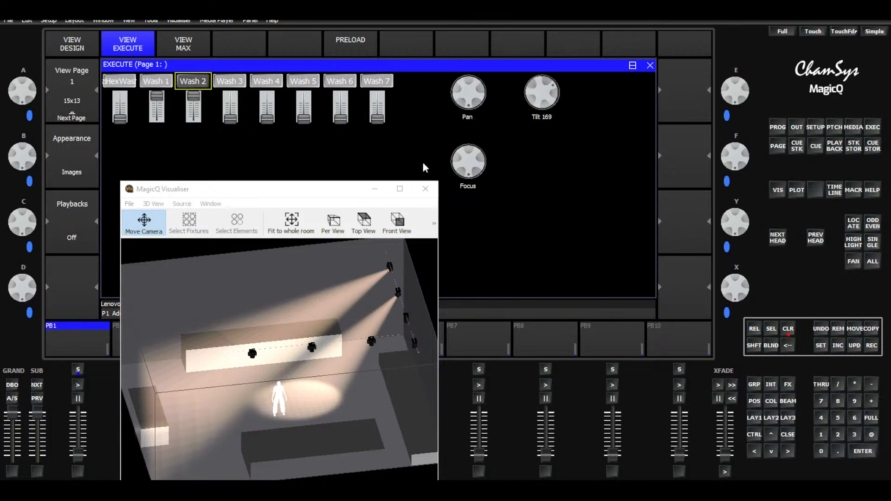
{"action": "left_click", "coordinate": [467, 172]}
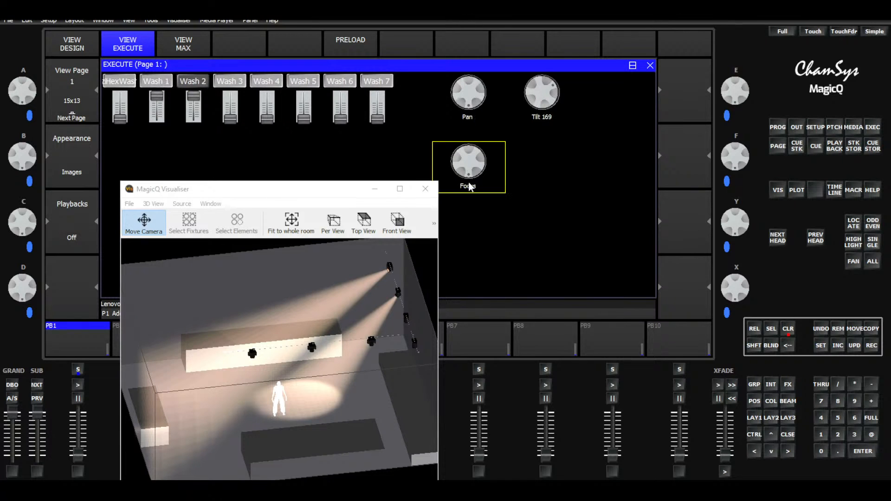
{"action": "left_click", "coordinate": [72, 44]}
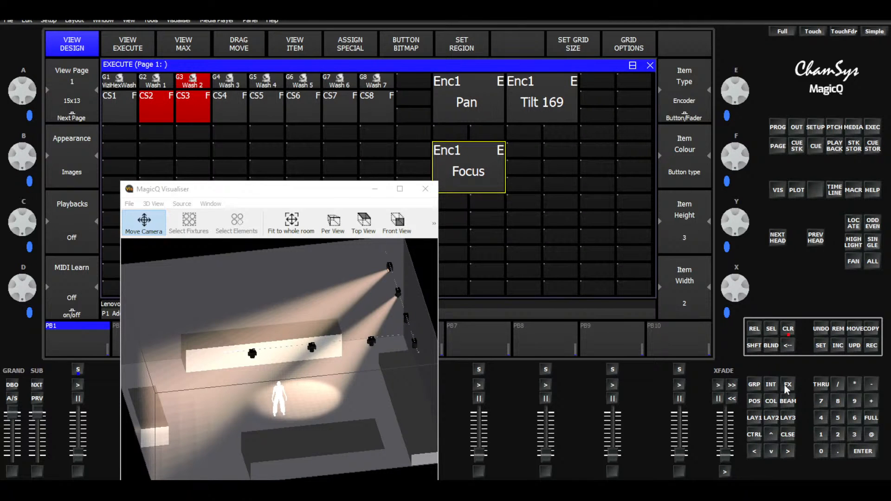
Examine the beam attributes and palettes available for Wash 2, moving the Visualiser away from the palette windows
{"action": "left_click", "coordinate": [754, 417]}
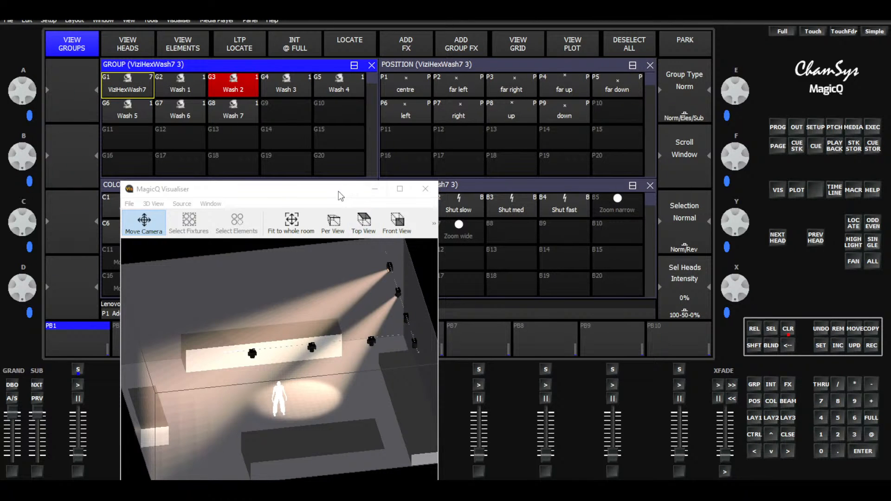
{"action": "left_click_drag", "start_coordinate": [340, 195], "coordinate": [291, 267]}
{"action": "left_click", "coordinate": [435, 186]}
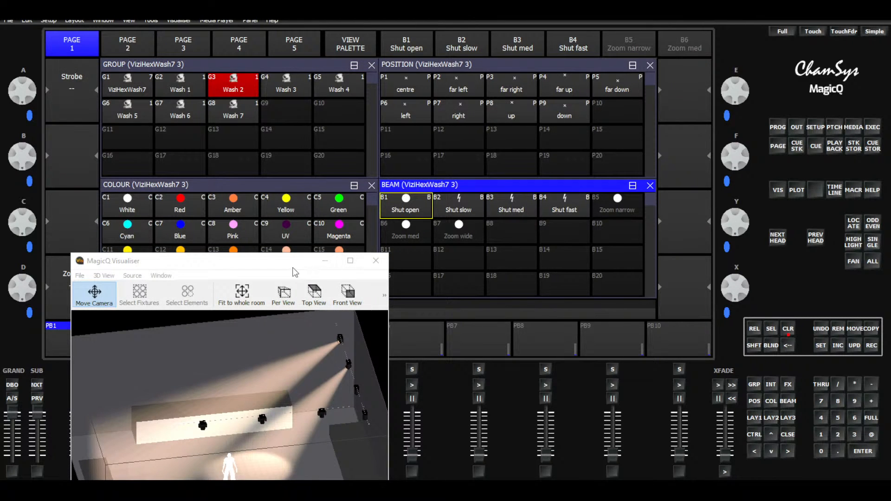
{"action": "left_click_drag", "start_coordinate": [280, 261], "coordinate": [367, 266]}
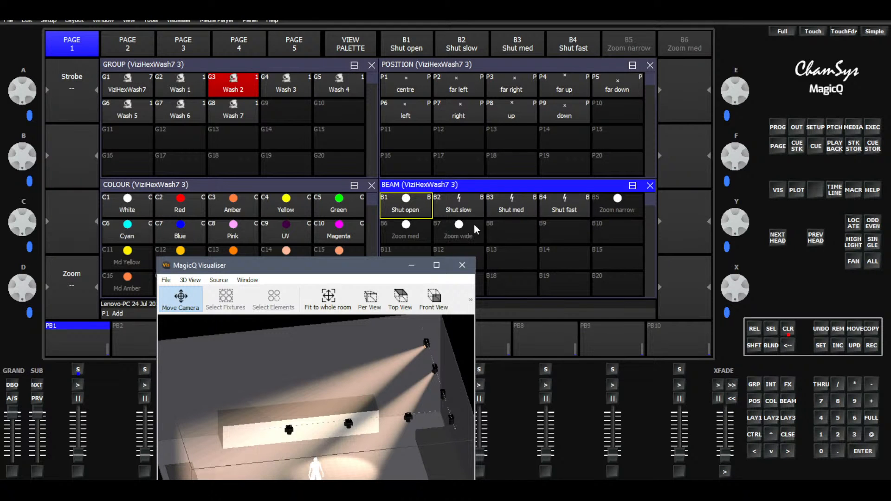
Clear the programmer and remove the Focus encoder from the Execute page
{"action": "left_click", "coordinate": [789, 331]}
{"action": "left_click", "coordinate": [872, 130]}
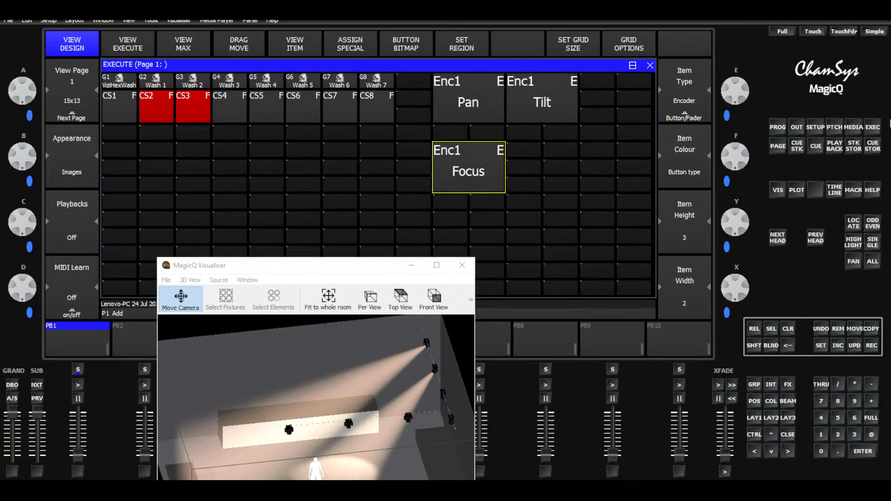
{"action": "left_click", "coordinate": [839, 330]}
{"action": "left_click", "coordinate": [444, 153]}
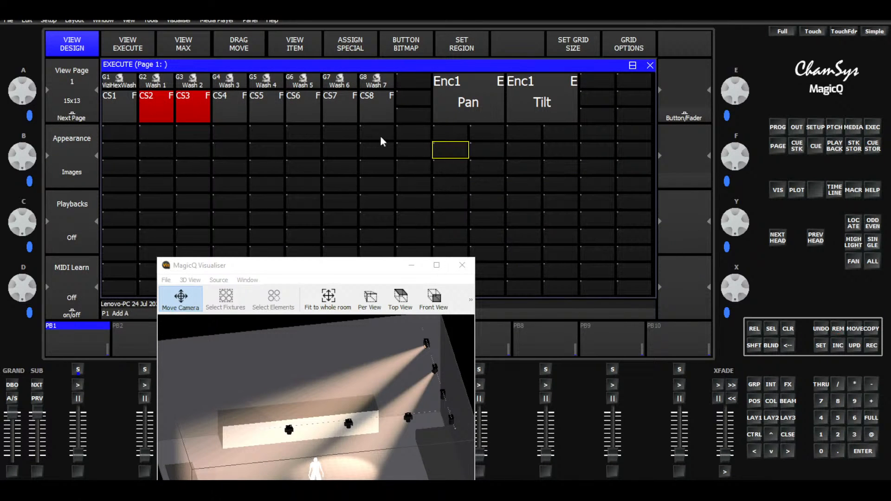
Assign a Zoom attribute encoder to the empty cell below the Pan encoder
{"action": "left_click", "coordinate": [351, 47]}
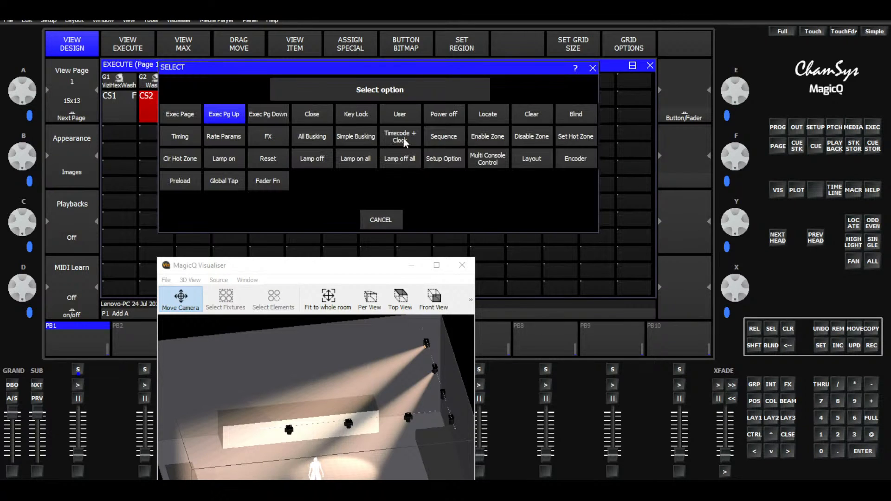
{"action": "left_click", "coordinate": [576, 159]}
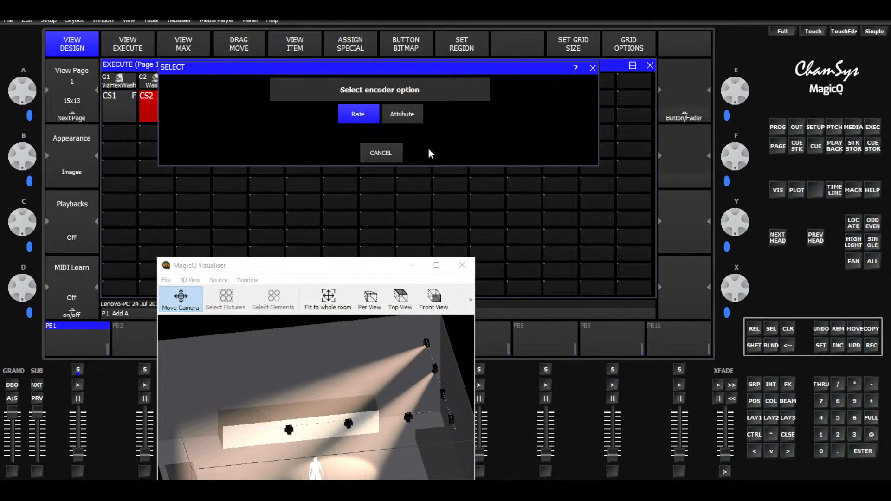
{"action": "left_click", "coordinate": [407, 117]}
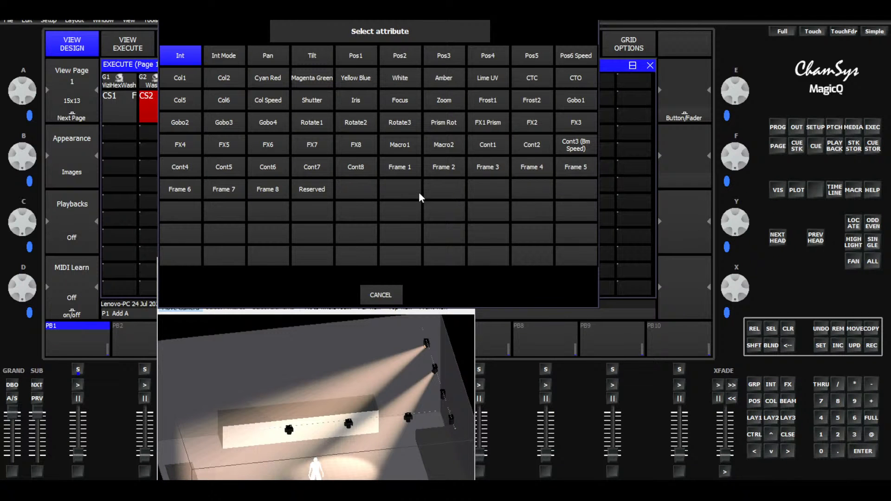
{"action": "left_click", "coordinate": [456, 99]}
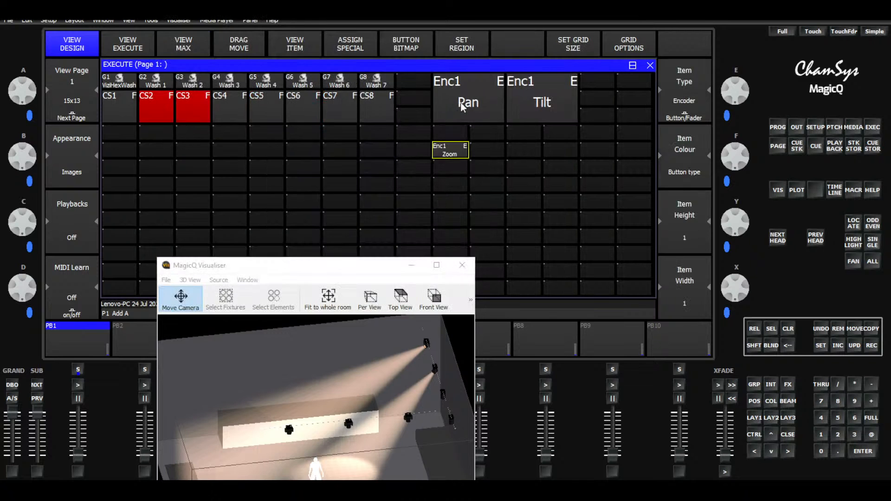
Resize the Zoom encoder to height 3 and width 2, and switch the Execute page to its execute view
{"action": "left_click", "coordinate": [670, 246]}
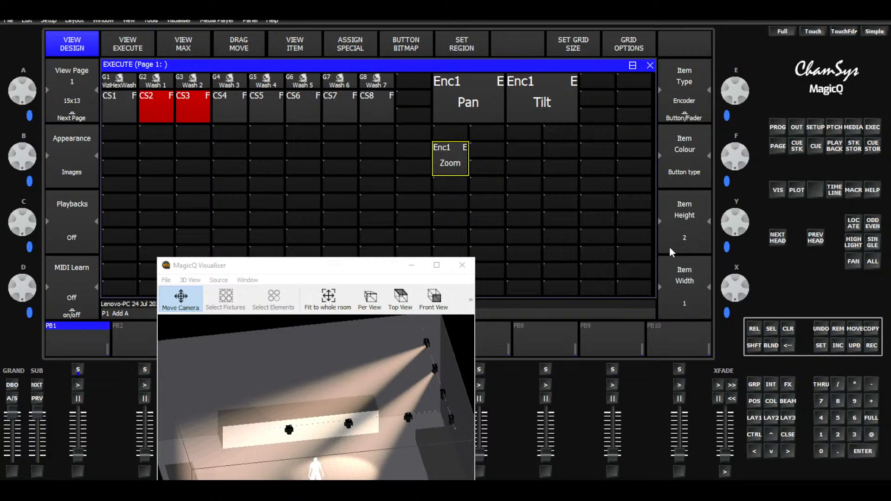
{"action": "left_click", "coordinate": [676, 306]}
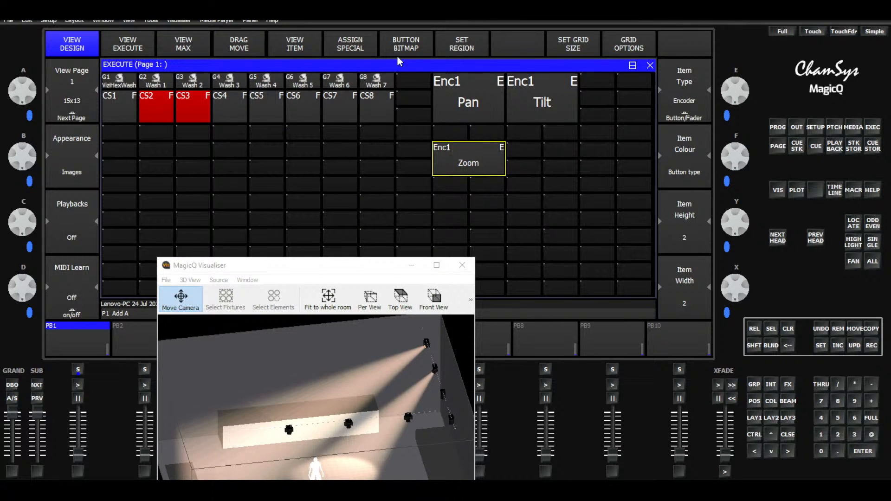
{"action": "left_click", "coordinate": [696, 251]}
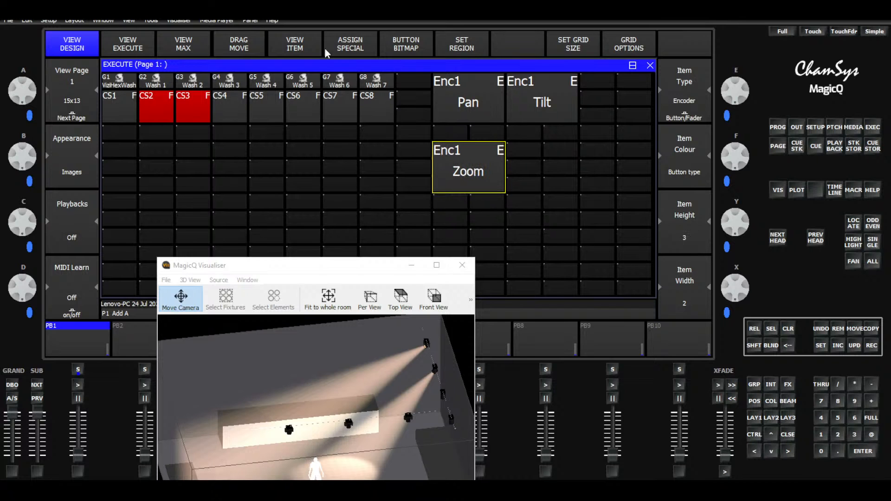
{"action": "left_click", "coordinate": [130, 54]}
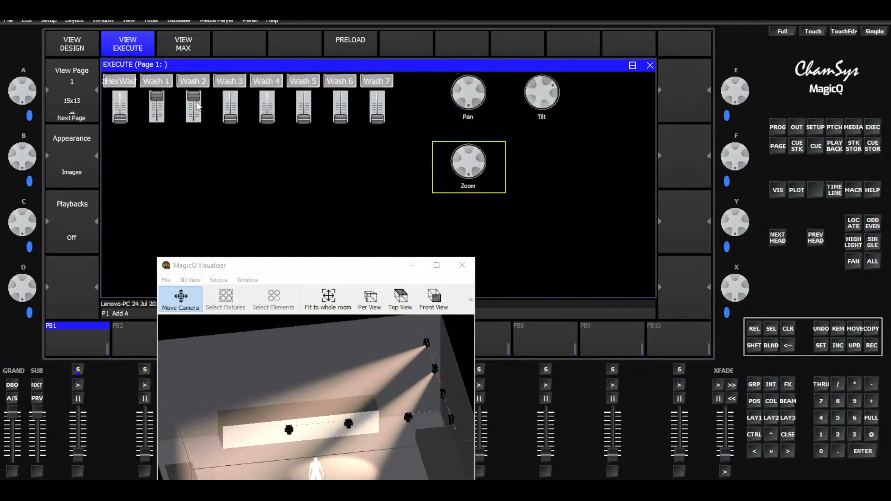
Test the attribute encoders by setting Wash 1's Pan to 145 and Wash 2's Zoom to 095
{"action": "left_click_drag", "start_coordinate": [454, 168], "coordinate": [414, 155]}
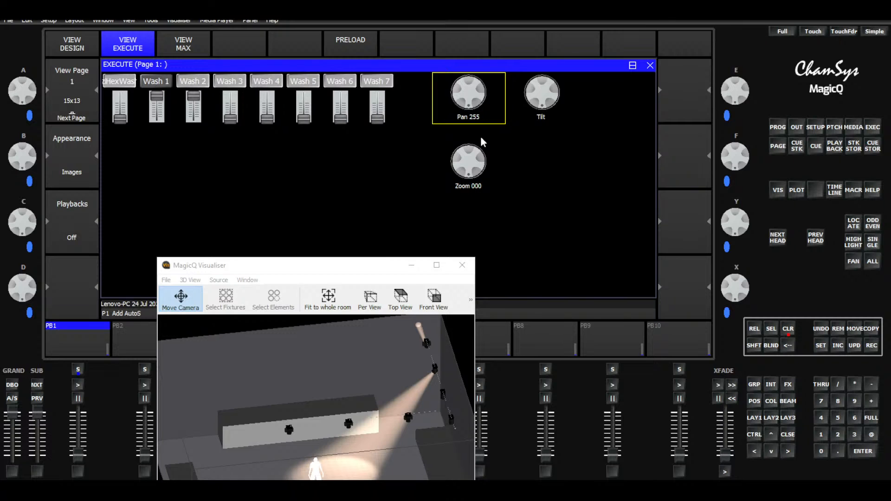
{"action": "left_click_drag", "start_coordinate": [474, 112], "coordinate": [475, 54]}
{"action": "left_click_drag", "start_coordinate": [480, 107], "coordinate": [480, 78]}
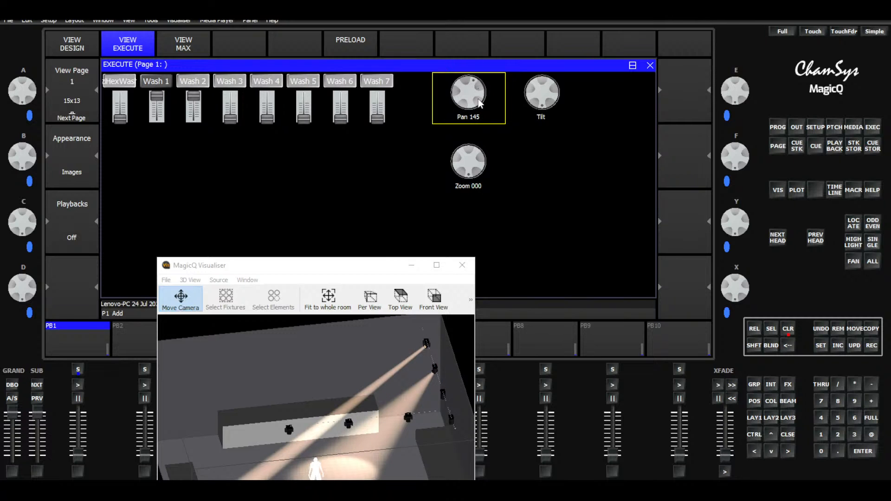
{"action": "left_click", "coordinate": [202, 85]}
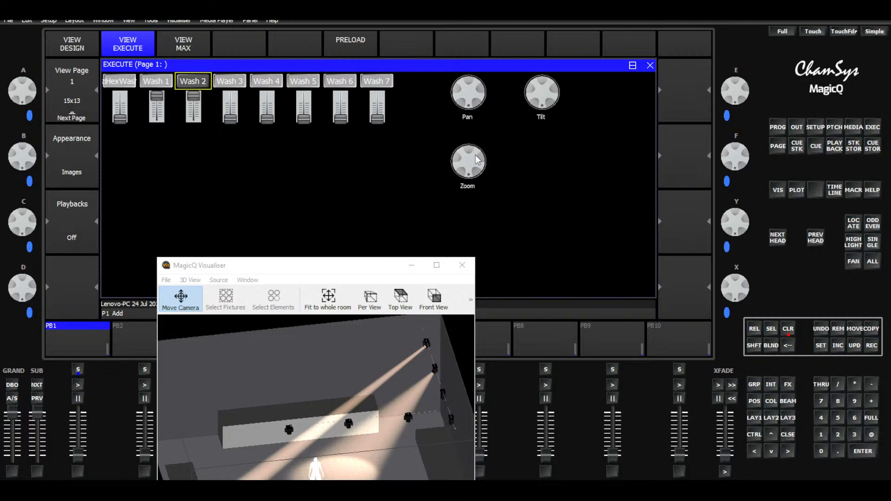
{"action": "left_click_drag", "start_coordinate": [478, 171], "coordinate": [487, 153]}
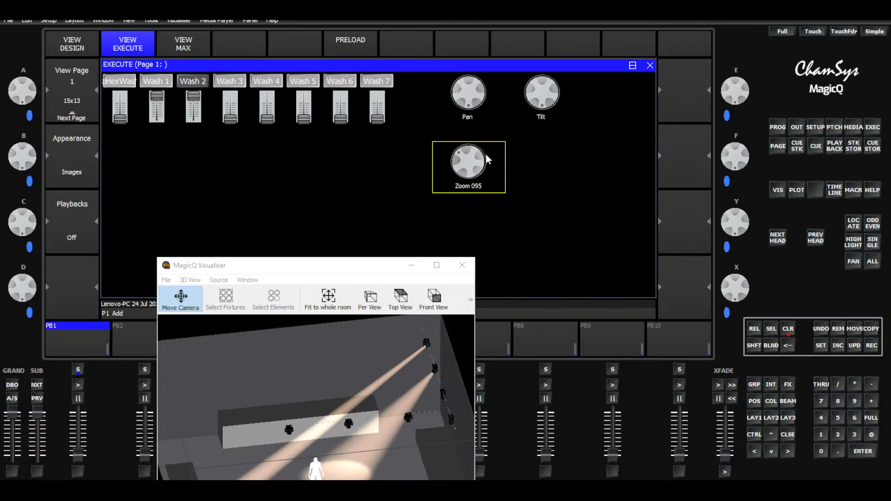
Clear the programmer and move the Zoom encoder directly beside the Tilt encoder, checking the page in its execute view
{"action": "left_click", "coordinate": [71, 46]}
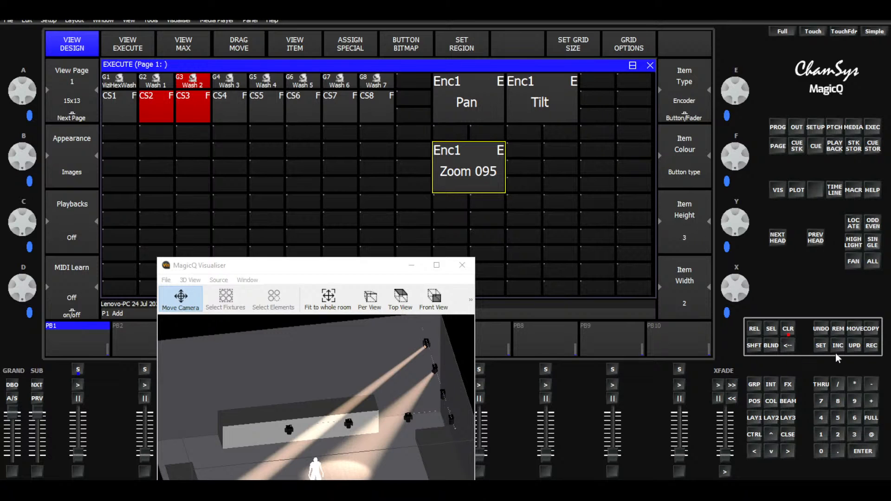
{"action": "left_click", "coordinate": [792, 333]}
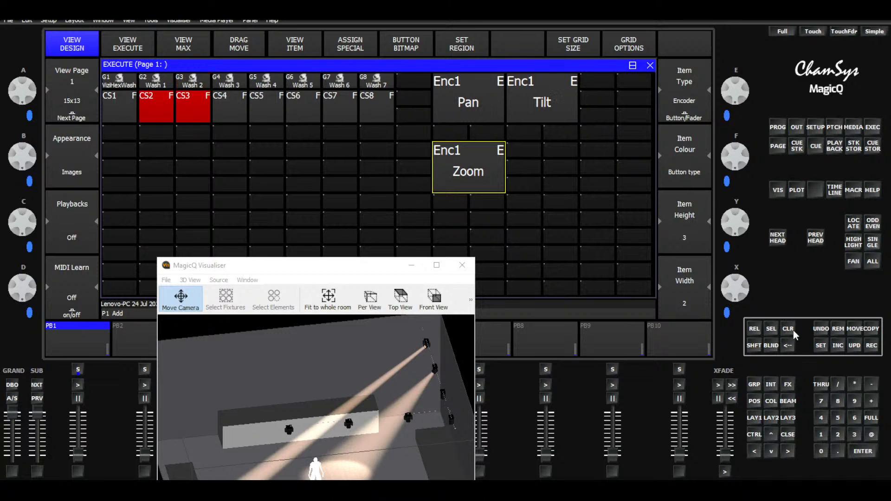
{"action": "left_click", "coordinate": [850, 330]}
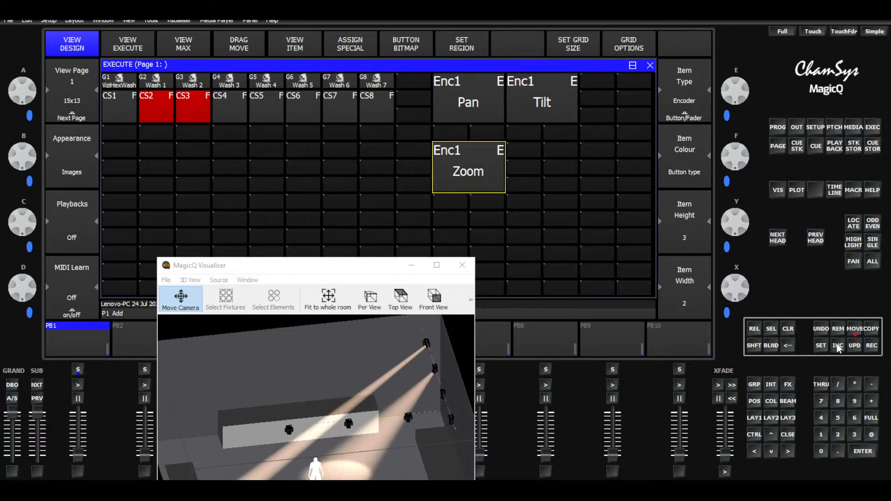
{"action": "left_click", "coordinate": [597, 85]}
{"action": "left_click", "coordinate": [530, 197]}
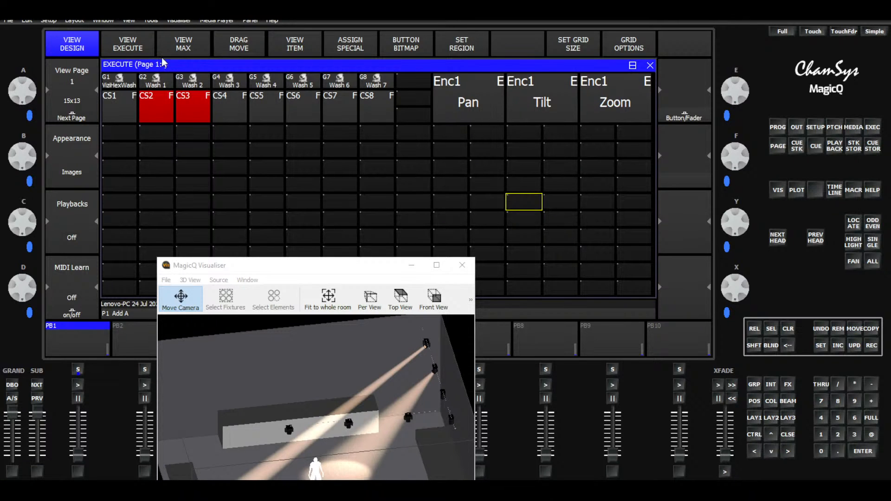
{"action": "left_click", "coordinate": [125, 50]}
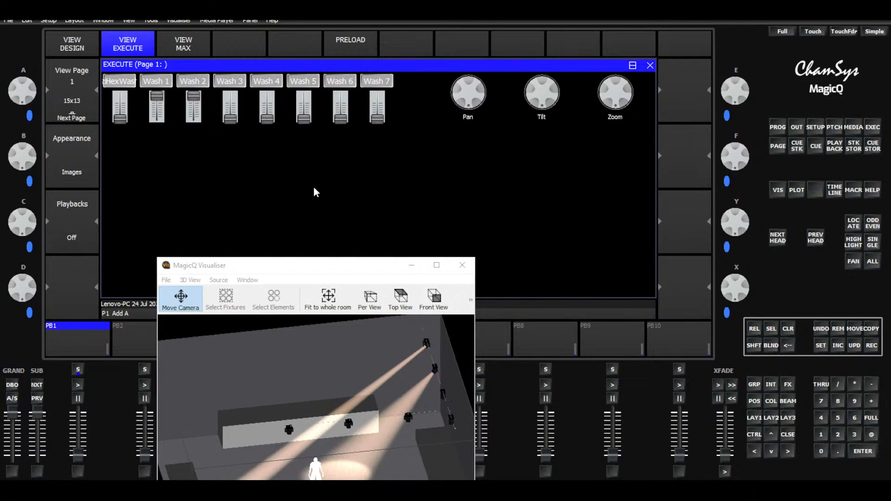
{"action": "left_click", "coordinate": [82, 47]}
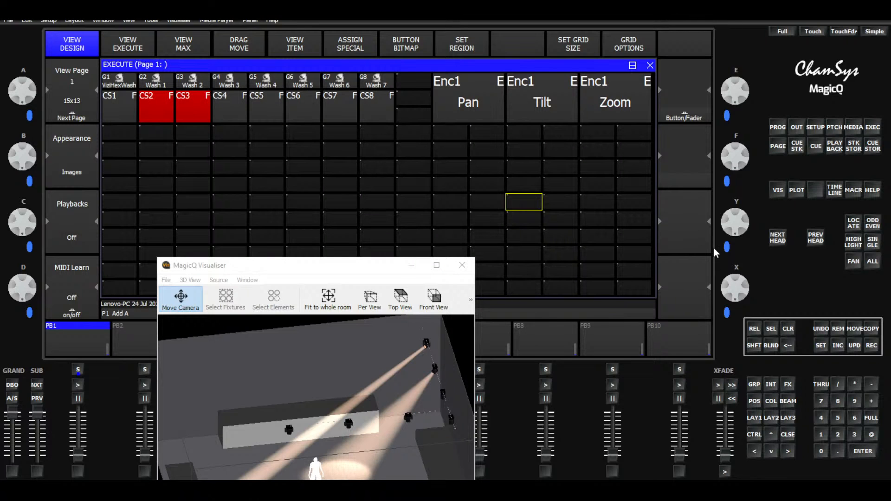
Open the group and palette layout, select the Wash 1 group, and move the Visualiser clear of the palette windows
{"action": "left_click_drag", "start_coordinate": [379, 268], "coordinate": [468, 160]}
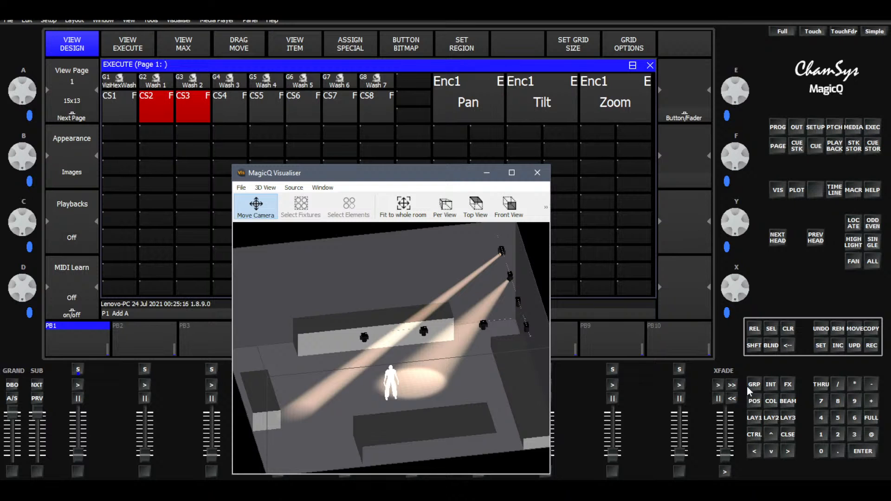
{"action": "left_click", "coordinate": [753, 419]}
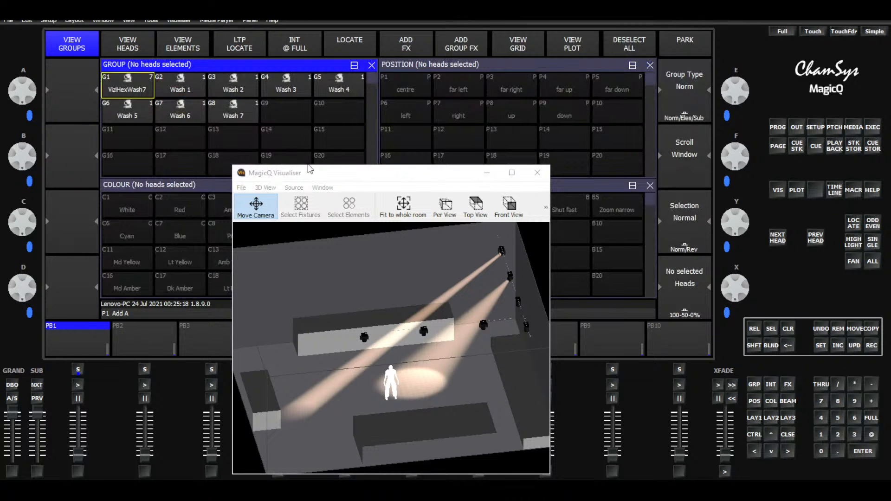
{"action": "left_click_drag", "start_coordinate": [336, 169], "coordinate": [501, 169]}
{"action": "left_click", "coordinate": [180, 88]}
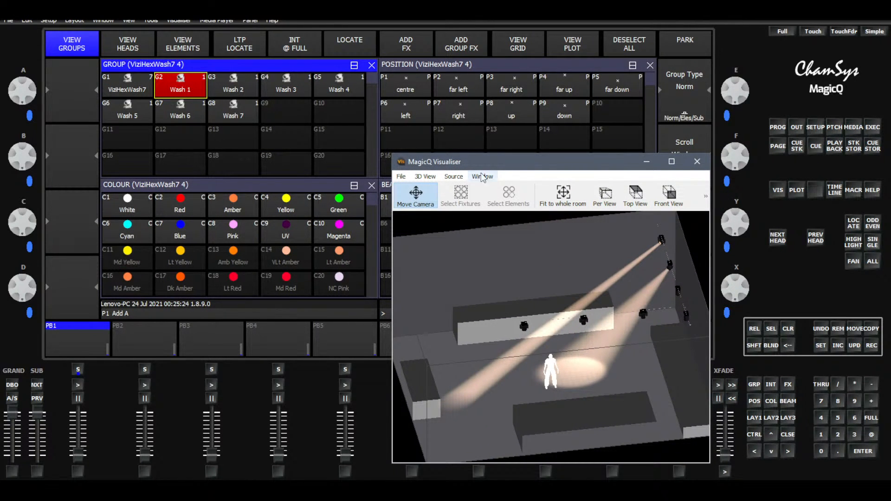
{"action": "left_click_drag", "start_coordinate": [614, 165], "coordinate": [292, 348]}
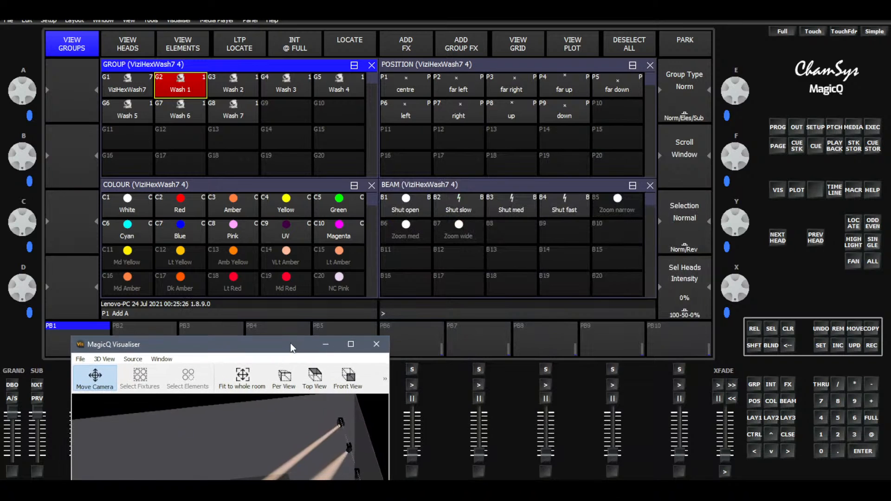
Copy the ten colour palettes from White to Magenta onto the Execute page, starting two rows below the Wash 1 fader
{"action": "left_click", "coordinate": [870, 331]}
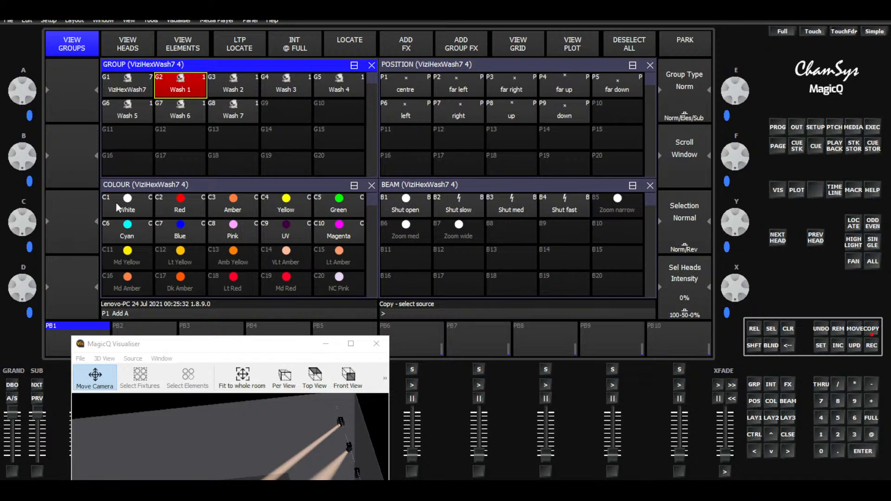
{"action": "left_click_drag", "start_coordinate": [123, 207], "coordinate": [377, 226]}
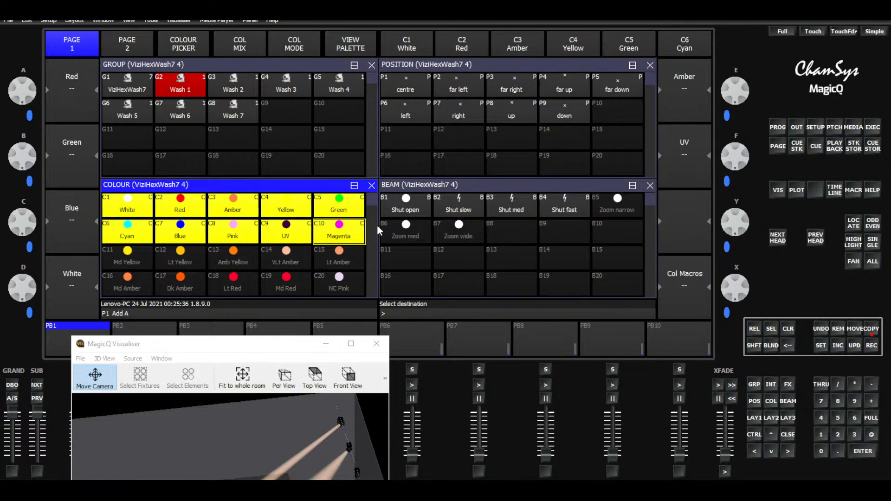
{"action": "left_click", "coordinate": [873, 130]}
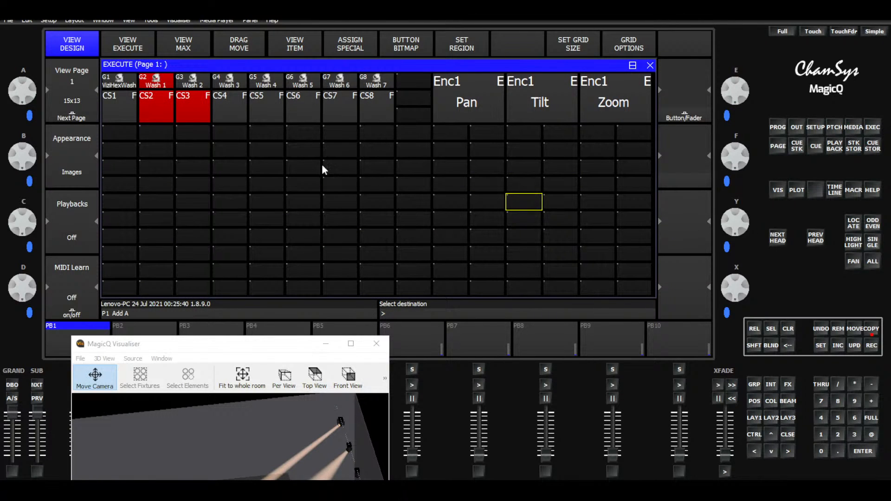
{"action": "left_click", "coordinate": [155, 155]}
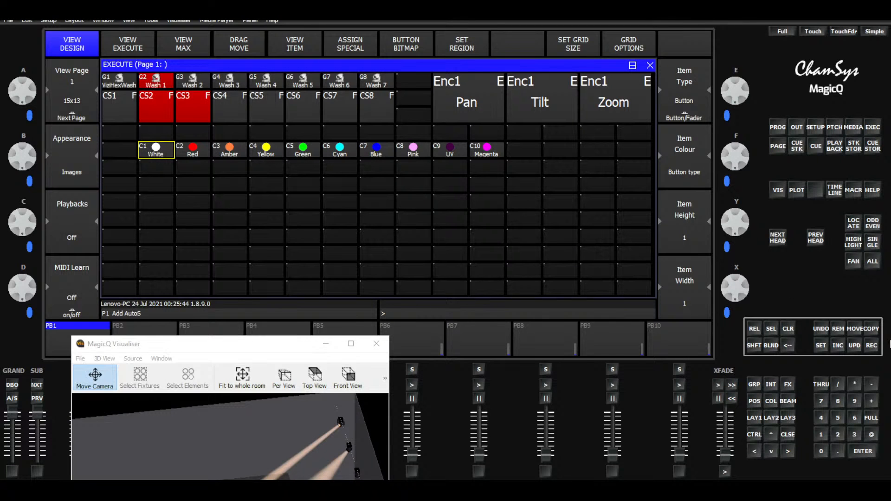
Move the White, Red and Amber palettes into consecutive cells directly below the Wash 1 fader
{"action": "left_click", "coordinate": [854, 329]}
{"action": "left_click", "coordinate": [164, 154]}
{"action": "left_click", "coordinate": [162, 134]}
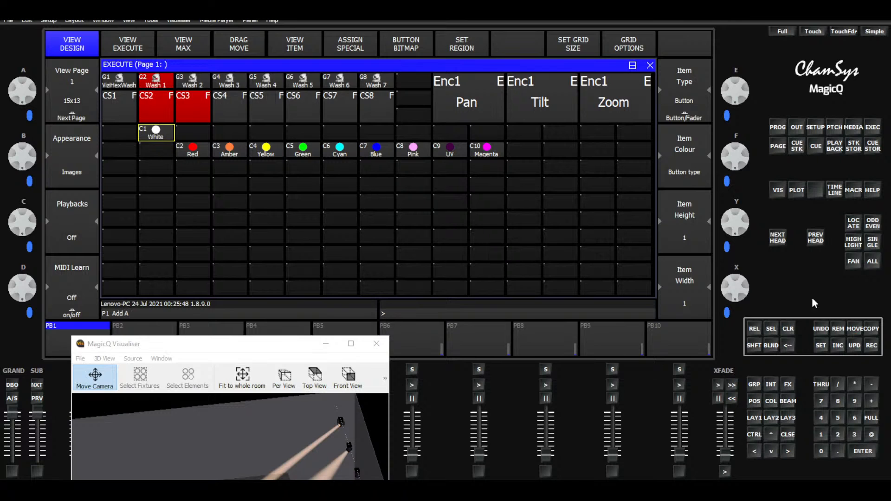
{"action": "left_click", "coordinate": [856, 330]}
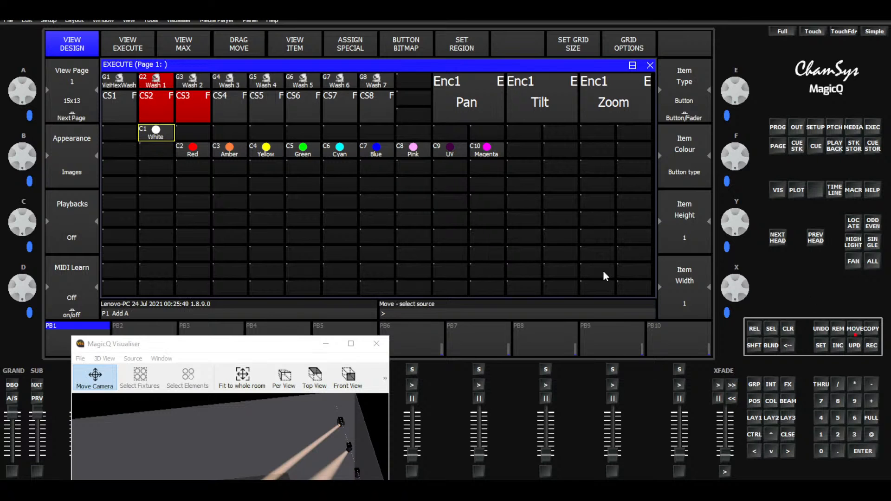
{"action": "left_click", "coordinate": [187, 153]}
{"action": "left_click", "coordinate": [162, 156]}
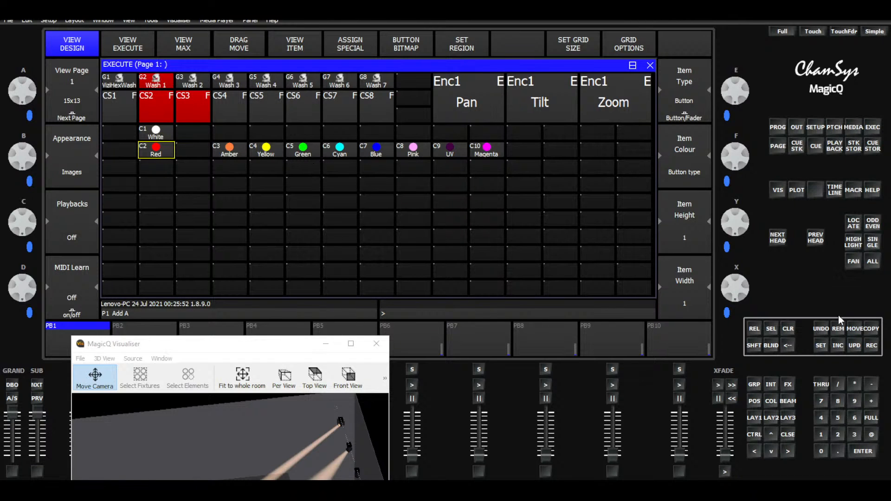
{"action": "left_click", "coordinate": [851, 331]}
{"action": "left_click", "coordinate": [213, 156]}
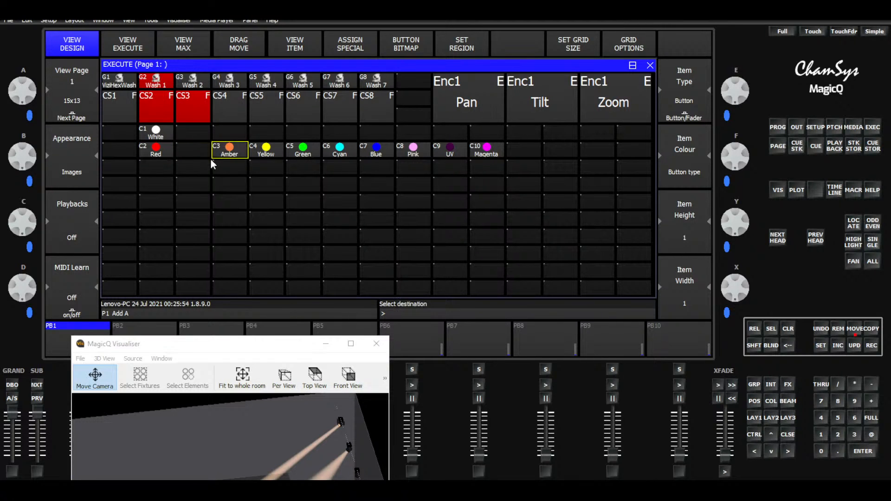
{"action": "left_click", "coordinate": [163, 170]}
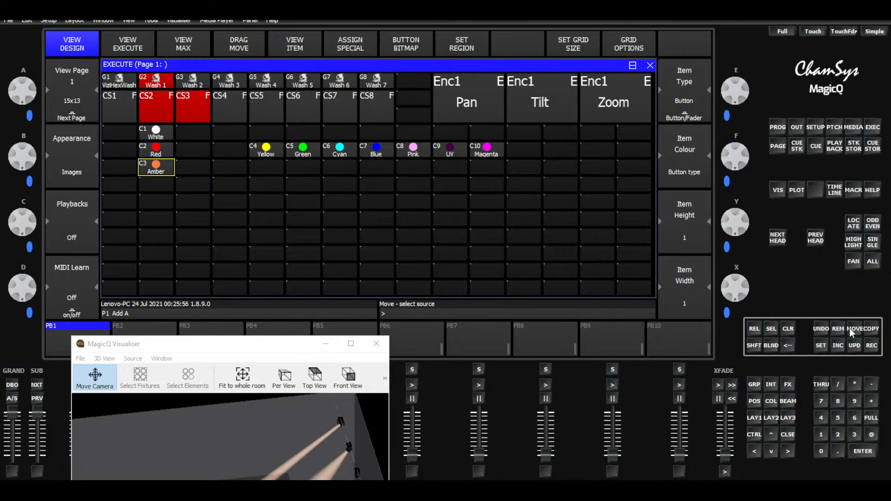
Move the Yellow, Green, Cyan and Blue palettes into consecutive cells below Amber in the Wash 1 column
{"action": "left_click", "coordinate": [268, 159]}
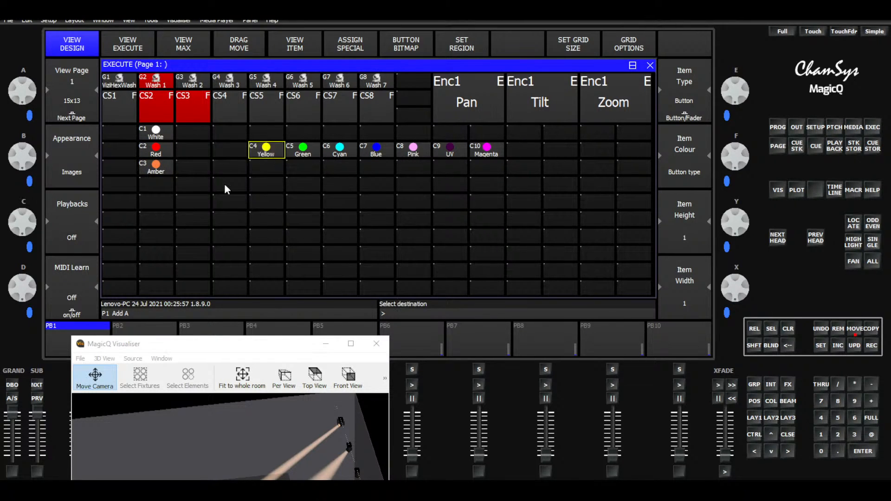
{"action": "left_click", "coordinate": [164, 186]}
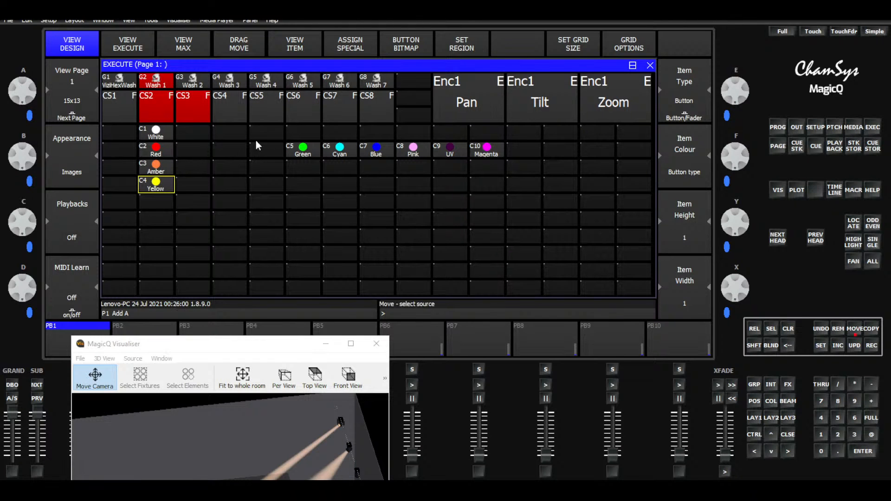
{"action": "left_click", "coordinate": [297, 153]}
{"action": "left_click", "coordinate": [142, 206]}
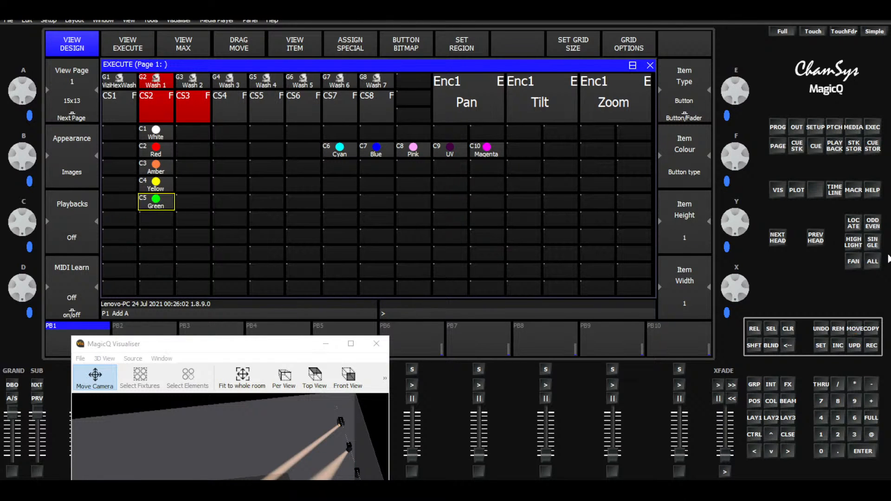
{"action": "left_click", "coordinate": [856, 329]}
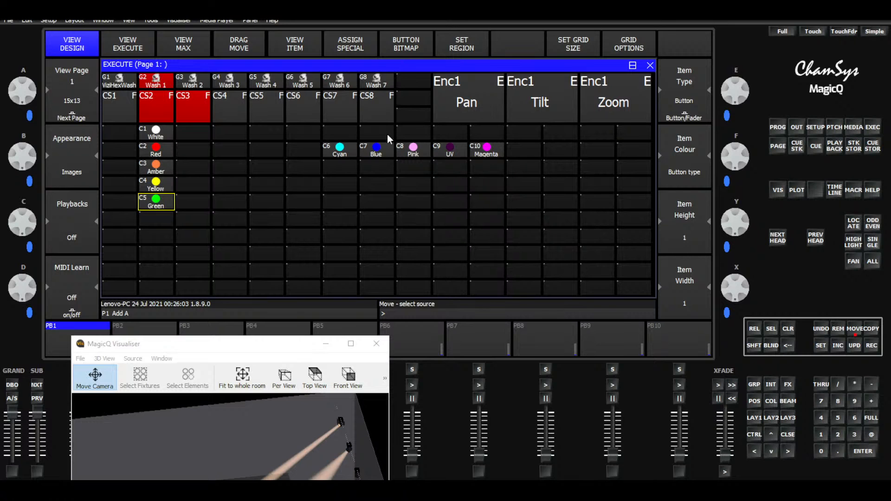
{"action": "left_click", "coordinate": [348, 155]}
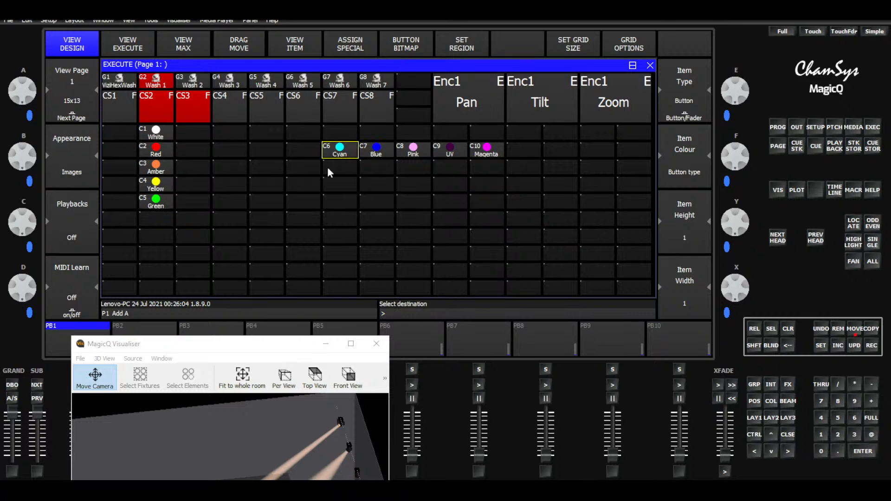
{"action": "left_click", "coordinate": [160, 220]}
{"action": "left_click", "coordinate": [853, 329]}
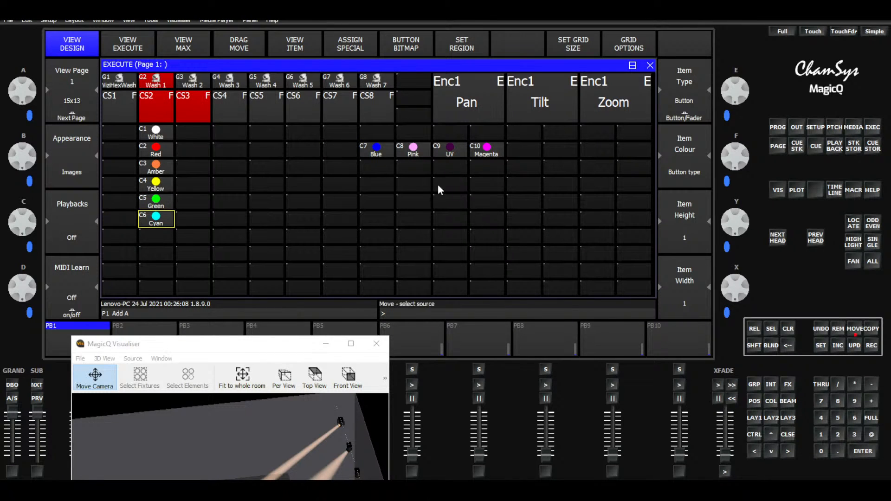
{"action": "left_click", "coordinate": [385, 158]}
{"action": "left_click", "coordinate": [158, 233]}
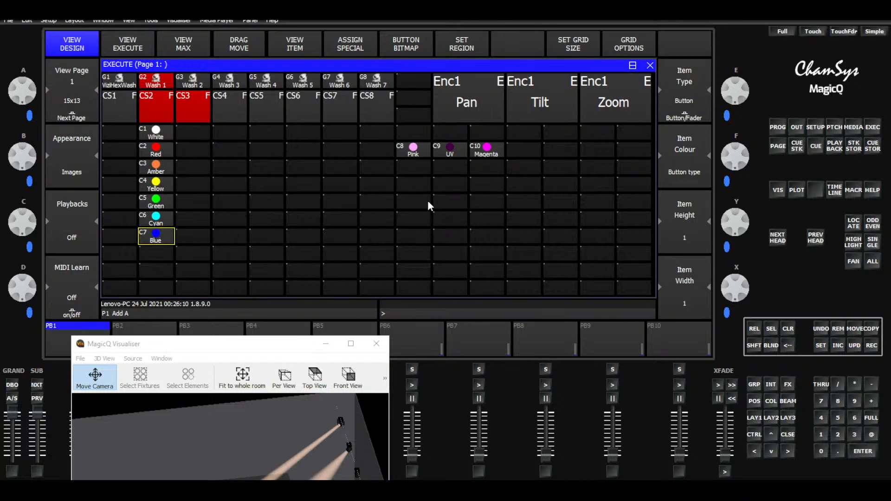
Move the Pink, UV and Magenta palettes below Blue in the Wash 1 column, and switch the page to its execute view
{"action": "left_click", "coordinate": [853, 331]}
{"action": "left_click", "coordinate": [411, 152]}
{"action": "left_click", "coordinate": [163, 262]}
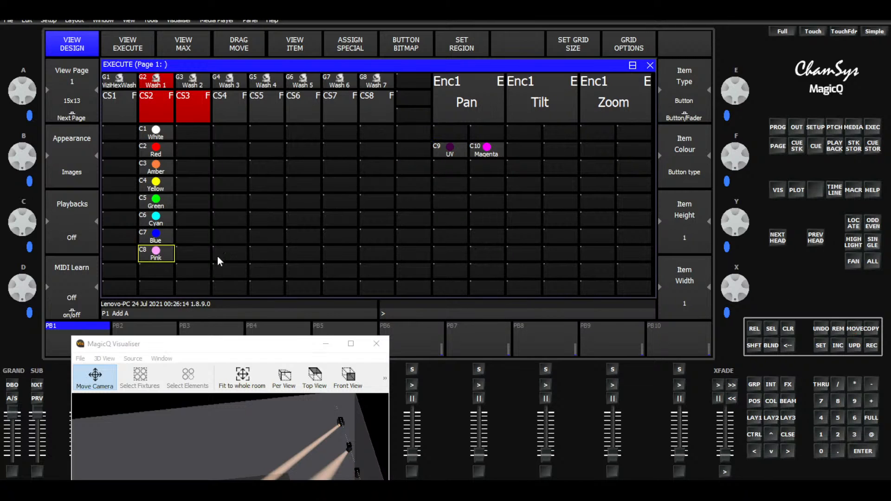
{"action": "left_click", "coordinate": [854, 331]}
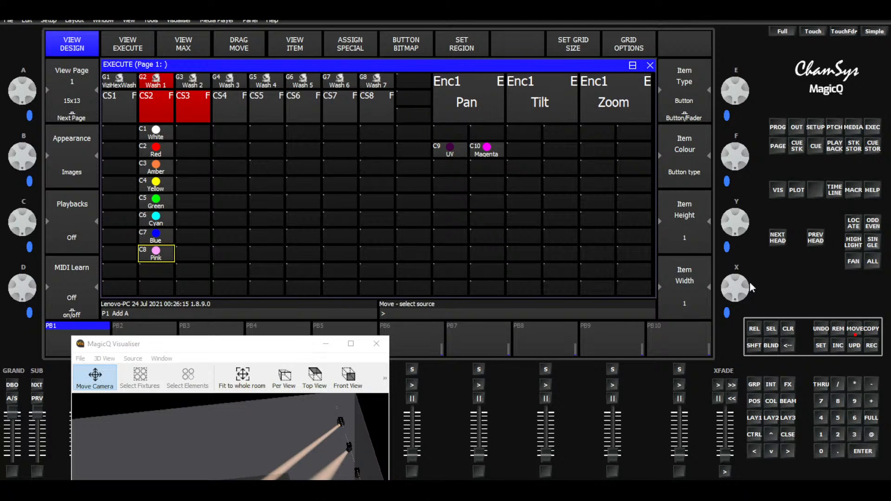
{"action": "left_click", "coordinate": [449, 153]}
{"action": "left_click", "coordinate": [164, 265]}
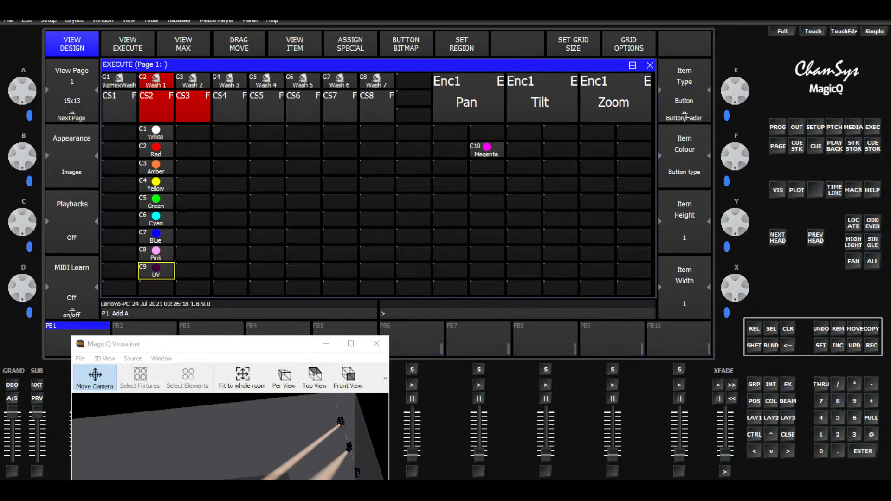
{"action": "left_click", "coordinate": [855, 328]}
{"action": "left_click", "coordinate": [486, 153]}
{"action": "left_click", "coordinate": [154, 290]}
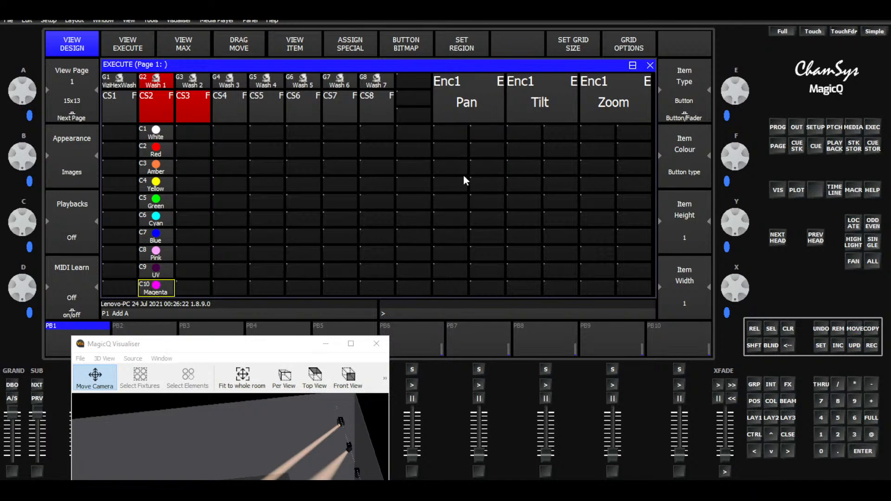
{"action": "left_click", "coordinate": [150, 45]}
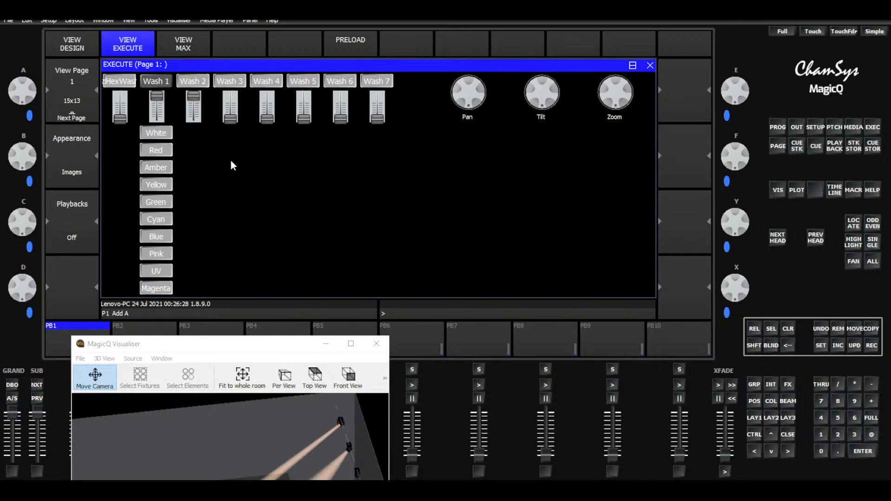
Show the Execute page in its own maximised view and reposition it and the Visualiser window so more palette buttons are uncovered
{"action": "left_click", "coordinate": [182, 45]}
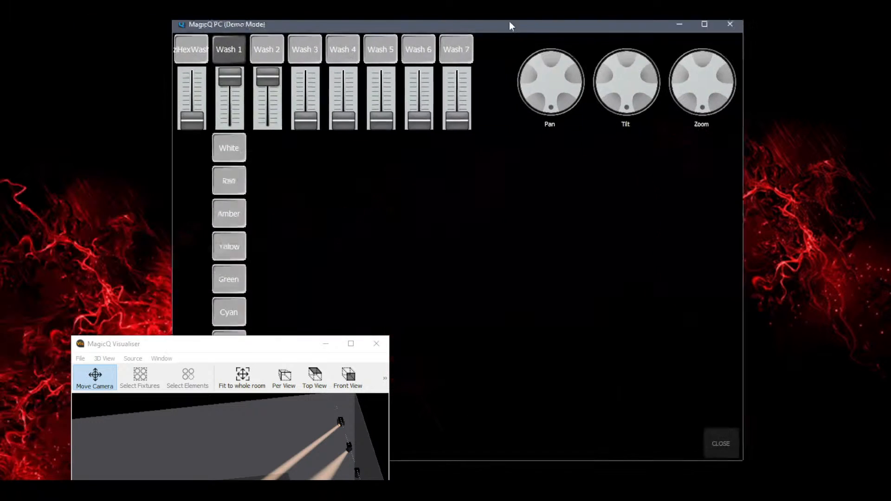
{"action": "left_click_drag", "start_coordinate": [509, 24], "coordinate": [558, 23]}
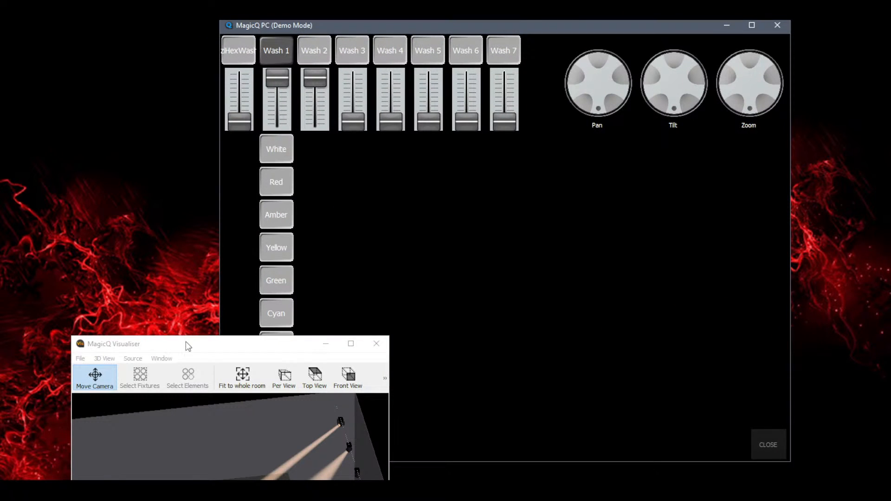
{"action": "left_click_drag", "start_coordinate": [185, 341], "coordinate": [95, 389]}
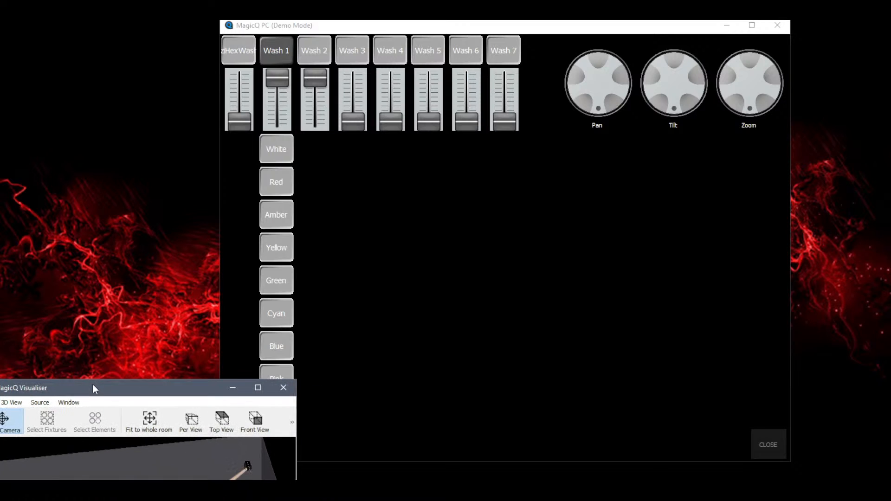
{"action": "left_click_drag", "start_coordinate": [442, 26], "coordinate": [506, 28]}
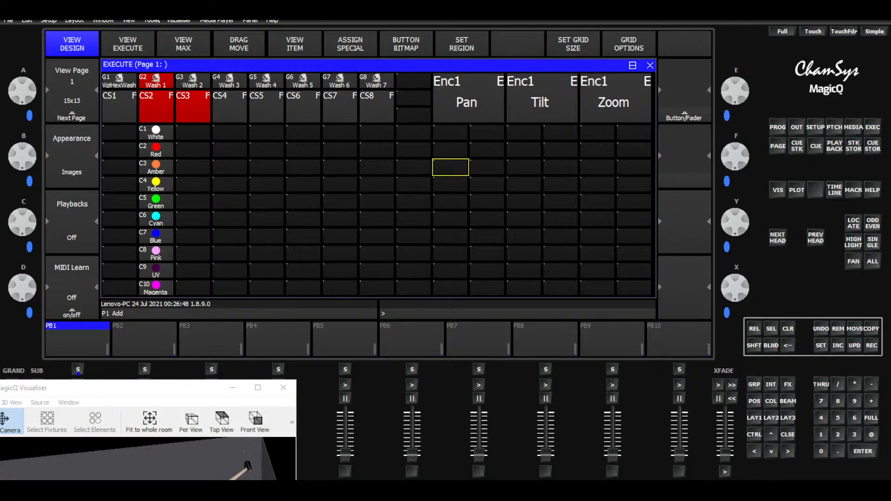
Release the Wash 2 intensity playback in design view and clear the selection of empty cells
{"action": "left_click", "coordinate": [194, 167]}
{"action": "left_click", "coordinate": [222, 154]}
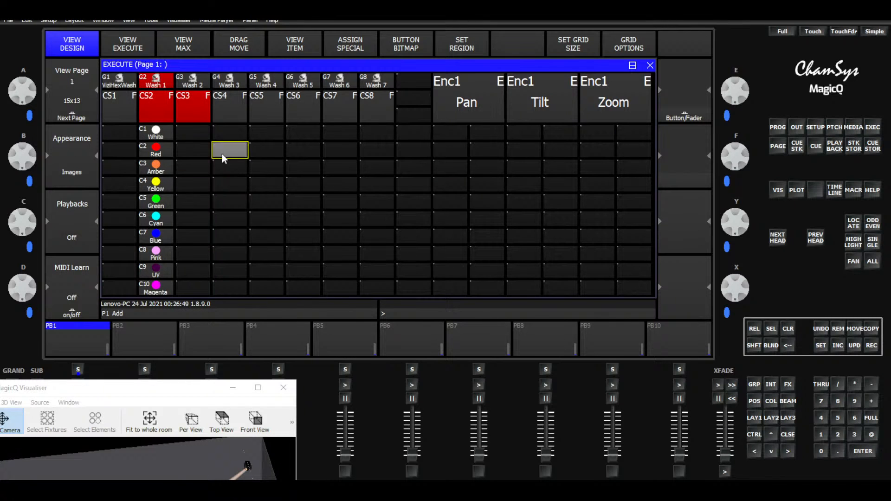
{"action": "left_click", "coordinate": [198, 110]}
{"action": "left_click_drag", "start_coordinate": [198, 150], "coordinate": [193, 160]}
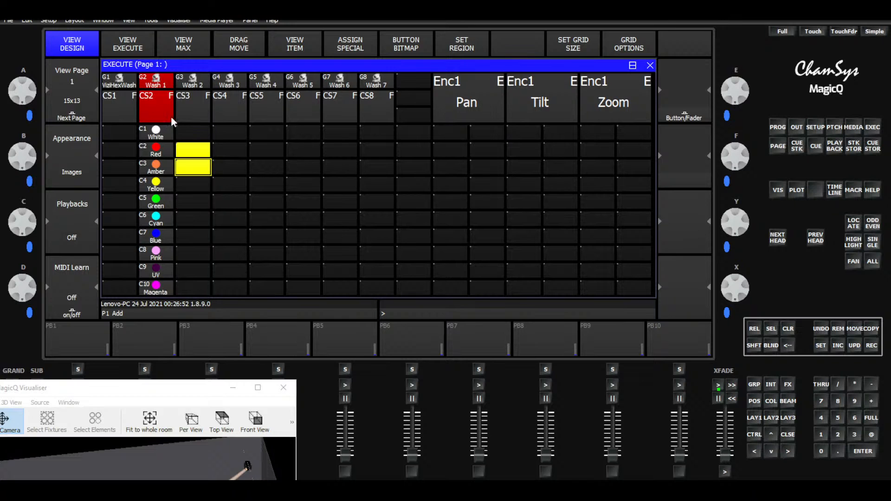
{"action": "left_click", "coordinate": [223, 139]}
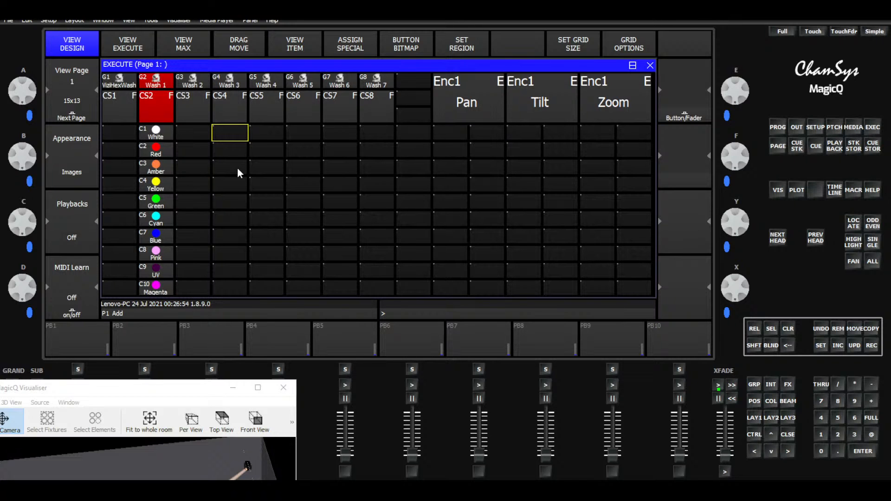
Assign the bitmap whiteup.bmp to the White palette button in the Wash 1 column
{"action": "left_click", "coordinate": [159, 135]}
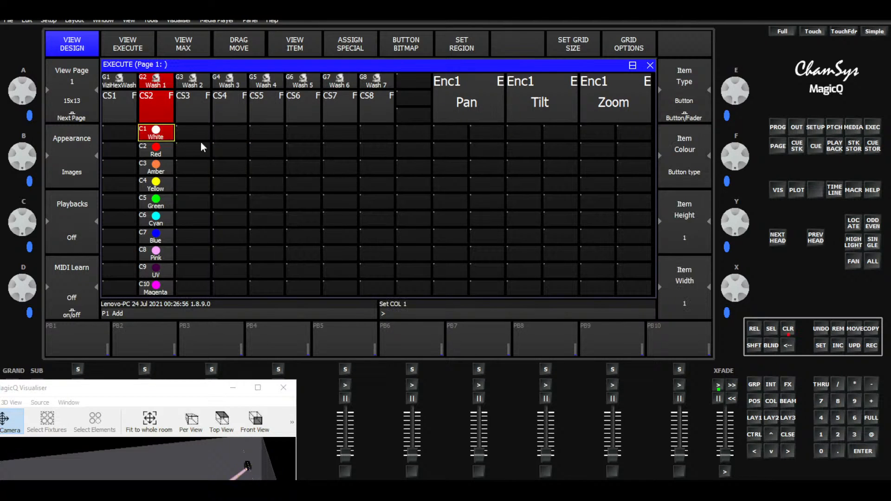
{"action": "left_click", "coordinate": [403, 46]}
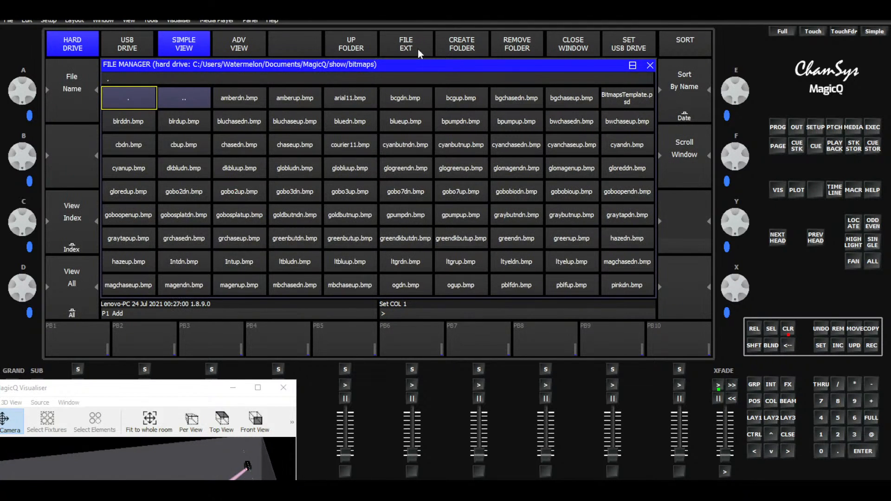
{"action": "scroll", "coordinate": [391, 222], "scroll_direction": "down", "scroll_amount": 6}
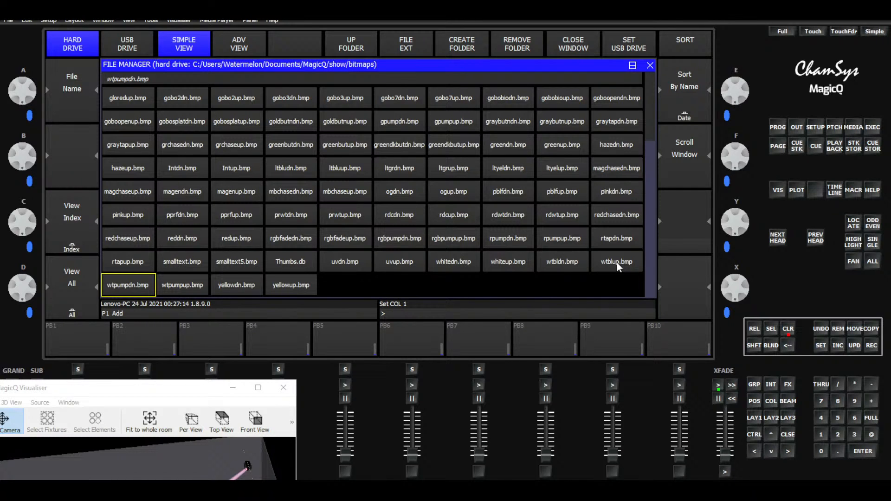
{"action": "left_click", "coordinate": [501, 257]}
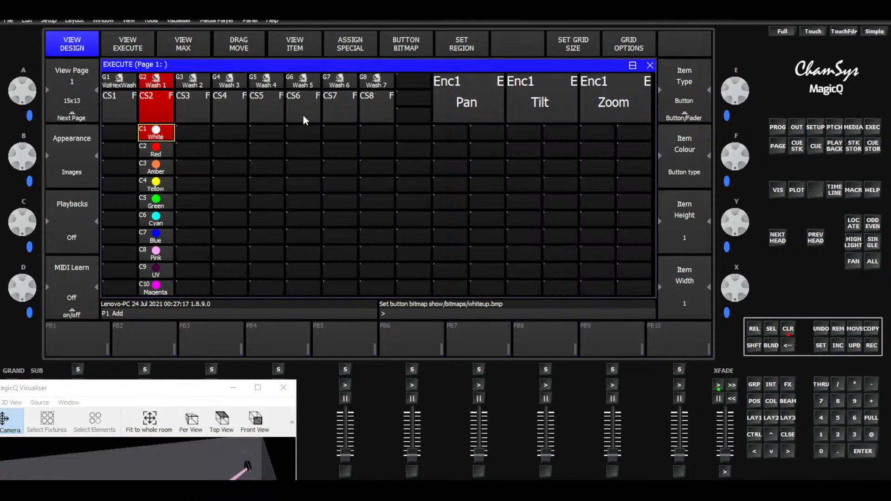
Examine and try the White palette button in execute view, comparing it with the design view
{"action": "left_click", "coordinate": [128, 46]}
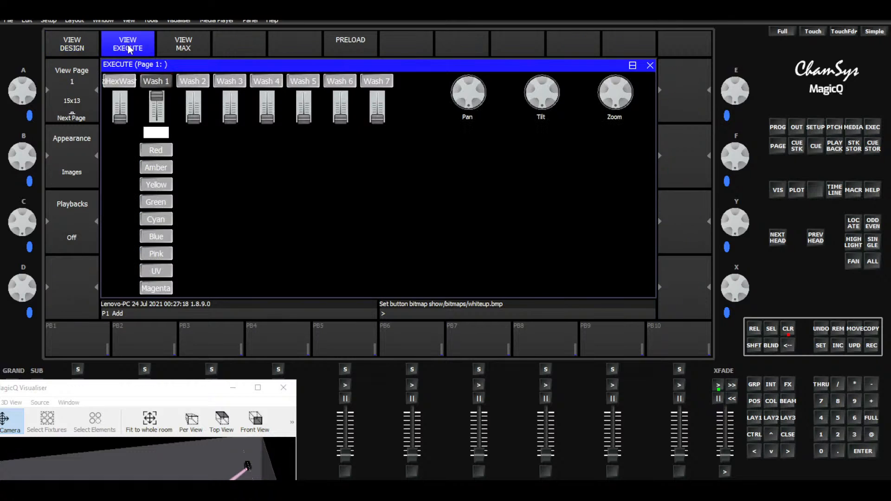
{"action": "left_click", "coordinate": [160, 138]}
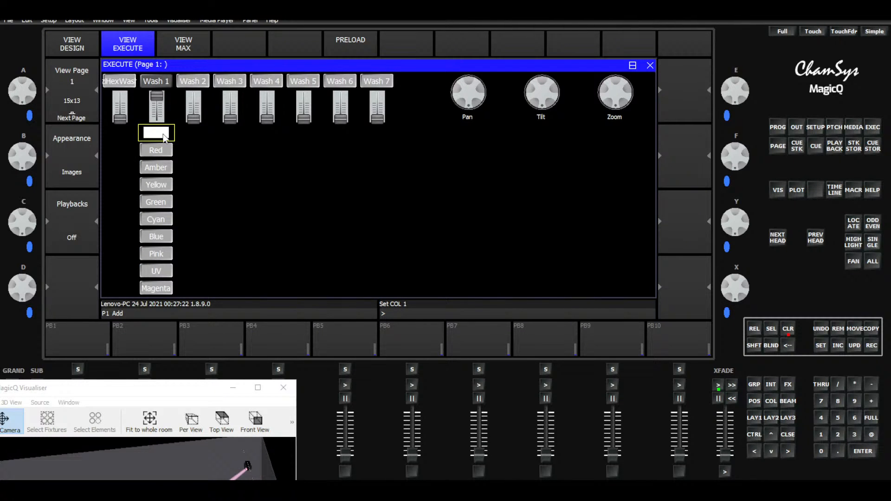
{"action": "left_click", "coordinate": [77, 48]}
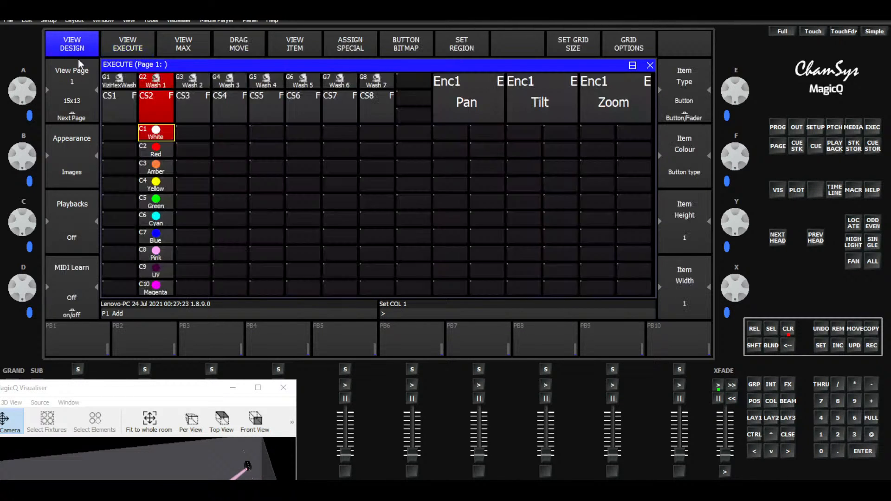
{"action": "left_click", "coordinate": [111, 42]}
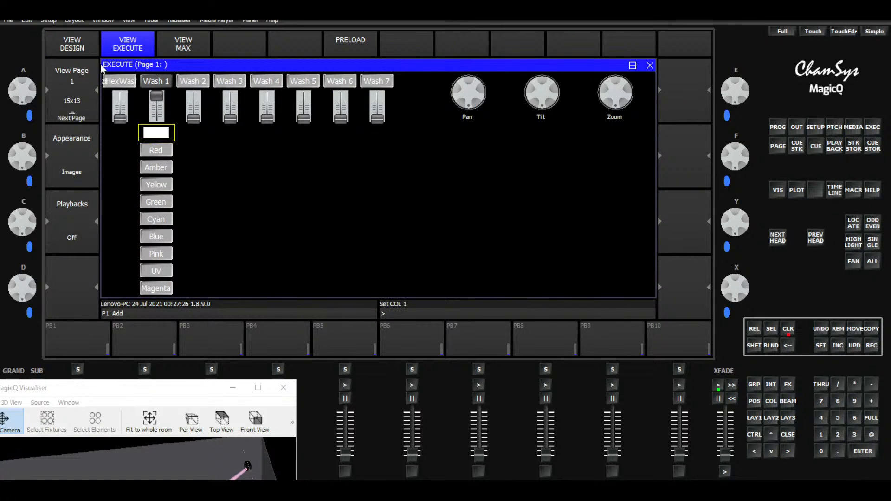
{"action": "left_click", "coordinate": [85, 48]}
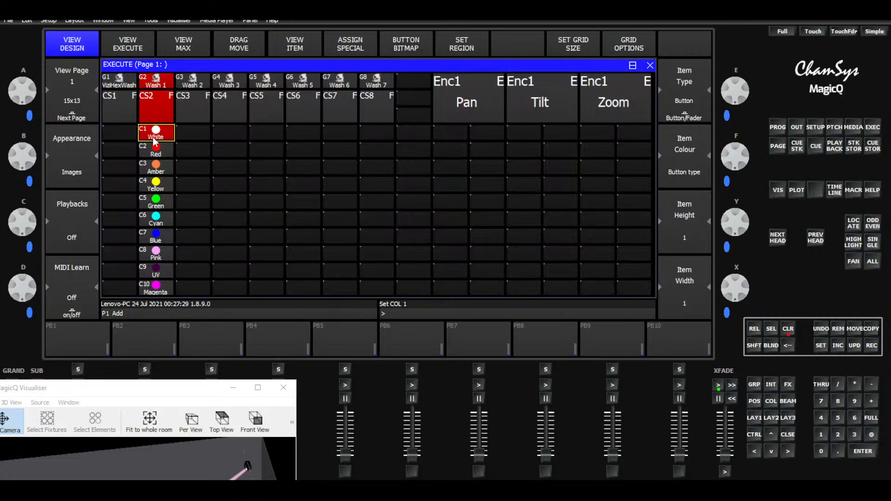
{"action": "left_click", "coordinate": [120, 49]}
{"action": "left_click", "coordinate": [156, 133]}
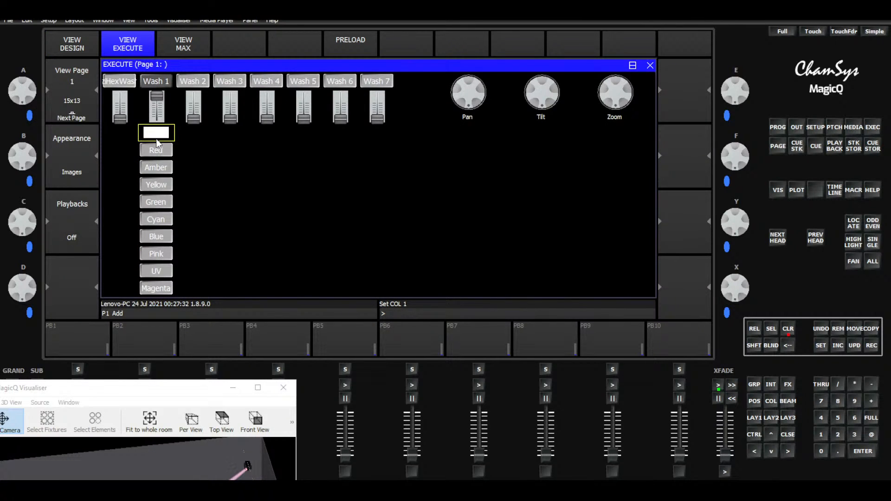
Assign the bitmap redup.bmp to the Red palette button and try the White and Red buttons in execute view
{"action": "left_click", "coordinate": [81, 43]}
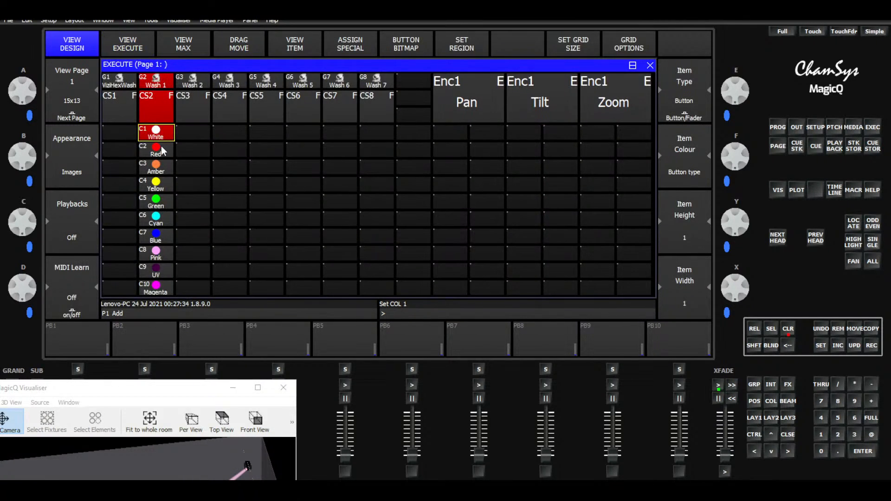
{"action": "left_click", "coordinate": [158, 150]}
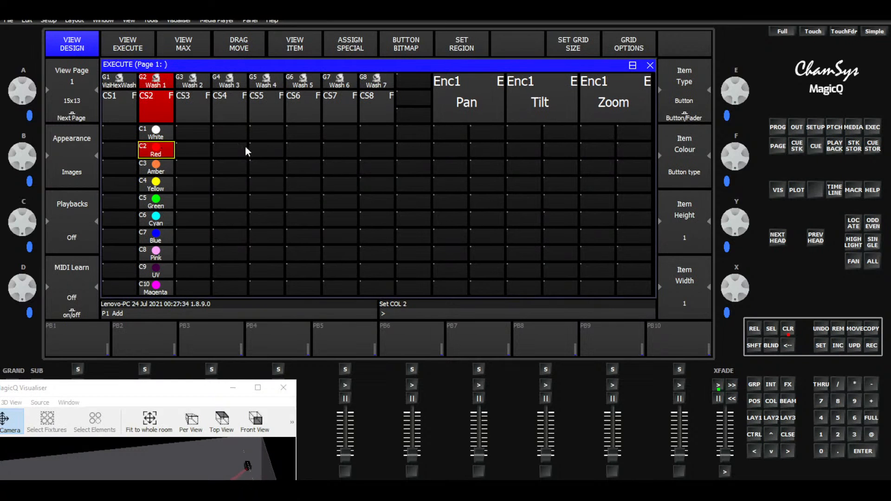
{"action": "left_click", "coordinate": [400, 46]}
{"action": "scroll", "coordinate": [411, 204], "scroll_direction": "down", "scroll_amount": 12}
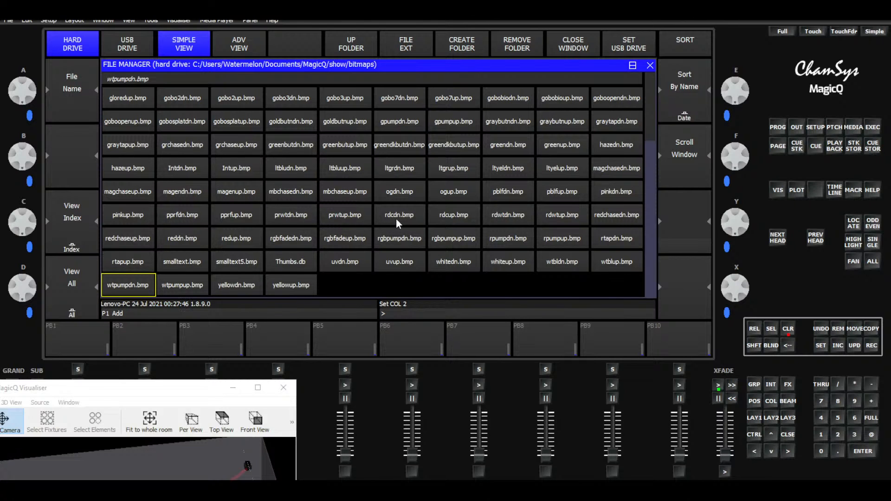
{"action": "left_click", "coordinate": [230, 237]}
{"action": "left_click", "coordinate": [121, 41]}
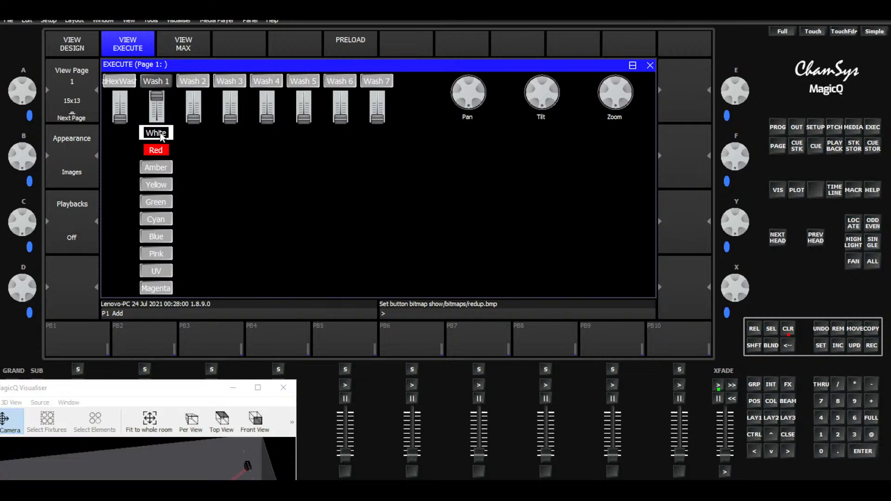
{"action": "left_click", "coordinate": [160, 134]}
{"action": "left_click", "coordinate": [159, 152]}
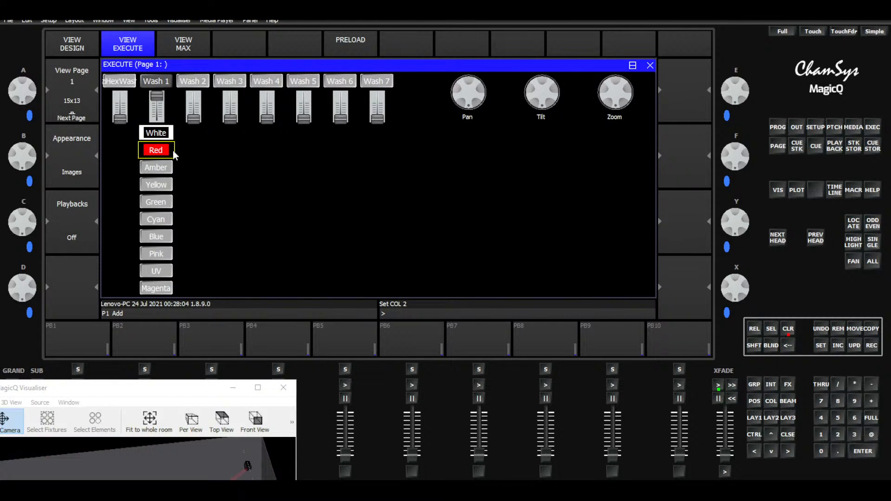
Assign the bitmap amberup.bmp to the Amber palette button in design view
{"action": "left_click", "coordinate": [78, 49]}
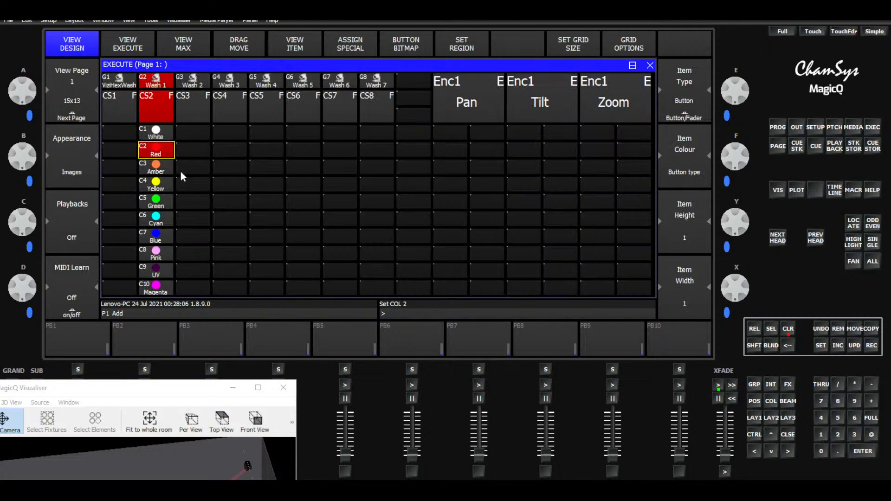
{"action": "left_click", "coordinate": [162, 168]}
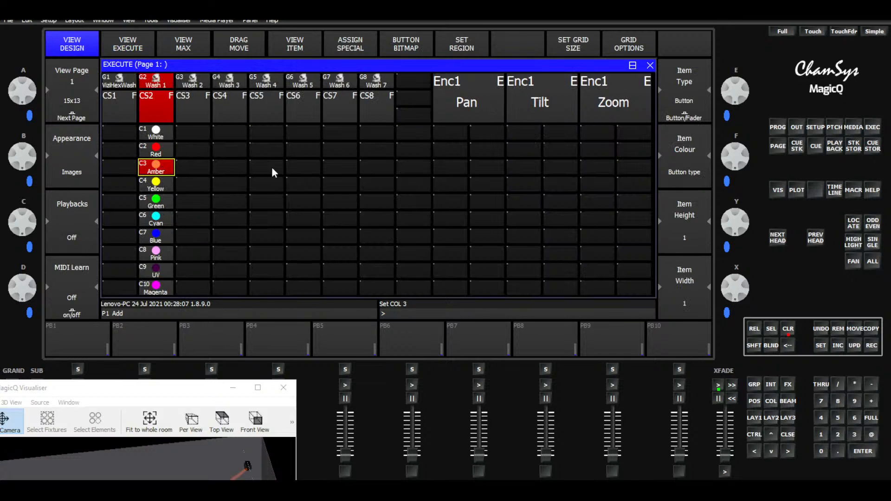
{"action": "left_click", "coordinate": [408, 44]}
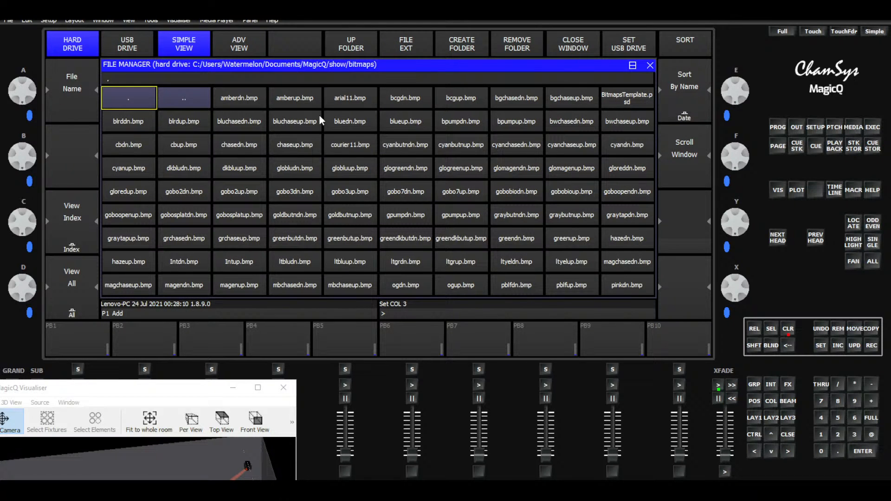
{"action": "left_click", "coordinate": [298, 102]}
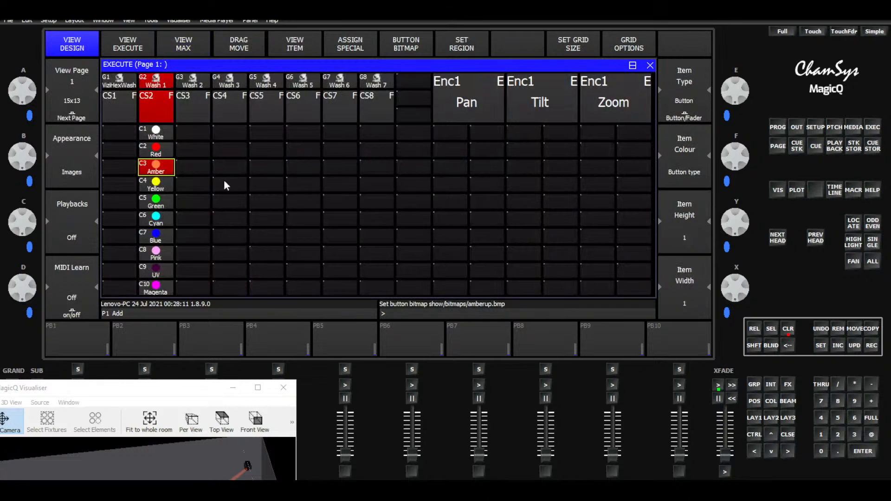
Assign the bitmap yellowup.bmp to the Yellow palette button in the Wash 1 column
{"action": "left_click", "coordinate": [140, 188]}
{"action": "left_click", "coordinate": [401, 42]}
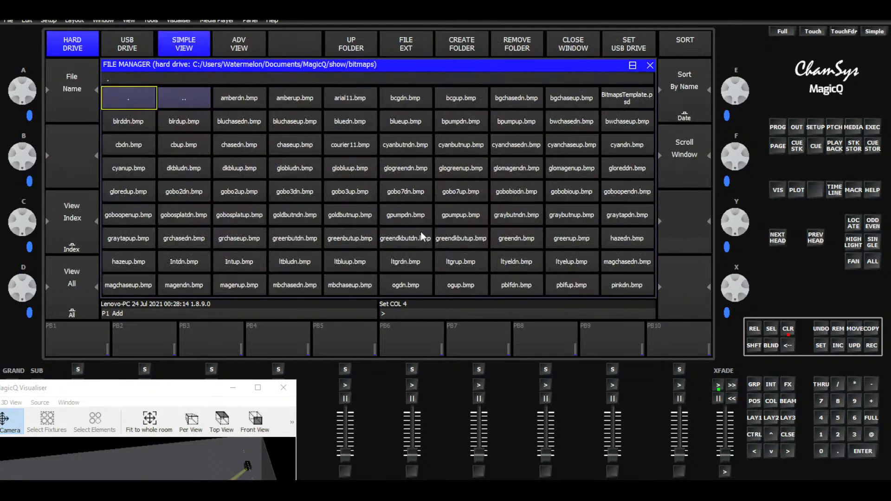
{"action": "key", "text": "Down"}
{"action": "key", "text": "Down"}
{"action": "key", "text": "Down"}
{"action": "key", "text": "Down"}
{"action": "key", "text": "Down"}
{"action": "key", "text": "Down"}
{"action": "key", "text": "Down"}
{"action": "key", "text": "Down"}
{"action": "key", "text": "Down"}
{"action": "key", "text": "Down"}
{"action": "key", "text": "Down"}
{"action": "key", "text": "Down"}
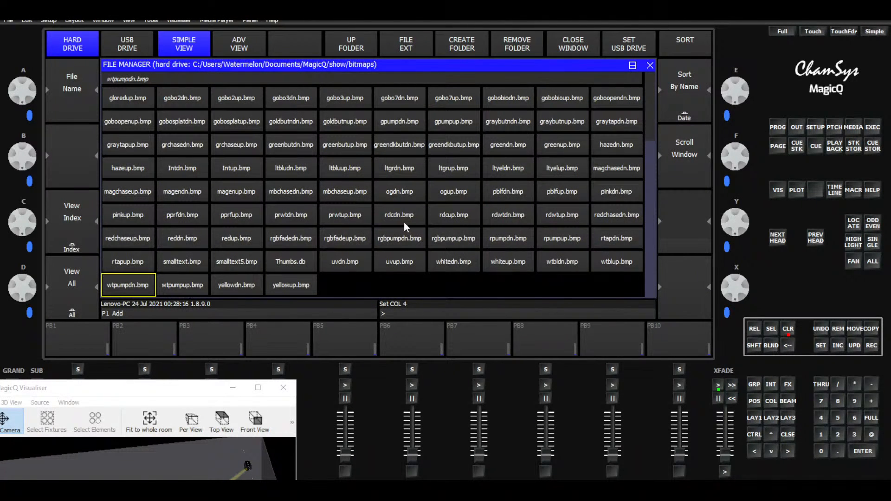
{"action": "left_click", "coordinate": [285, 287]}
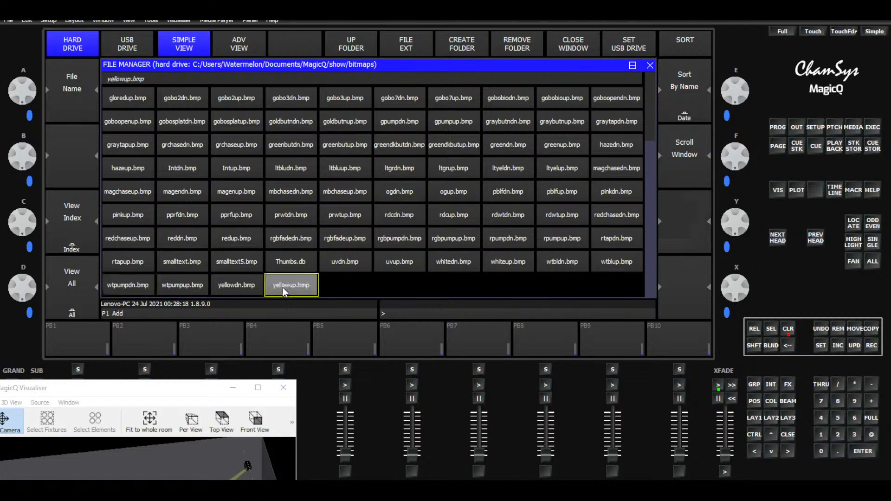
Assign the bitmap greenup.bmp to the Green palette button and cyanup.bmp to the Cyan palette button
{"action": "key", "text": "Down"}
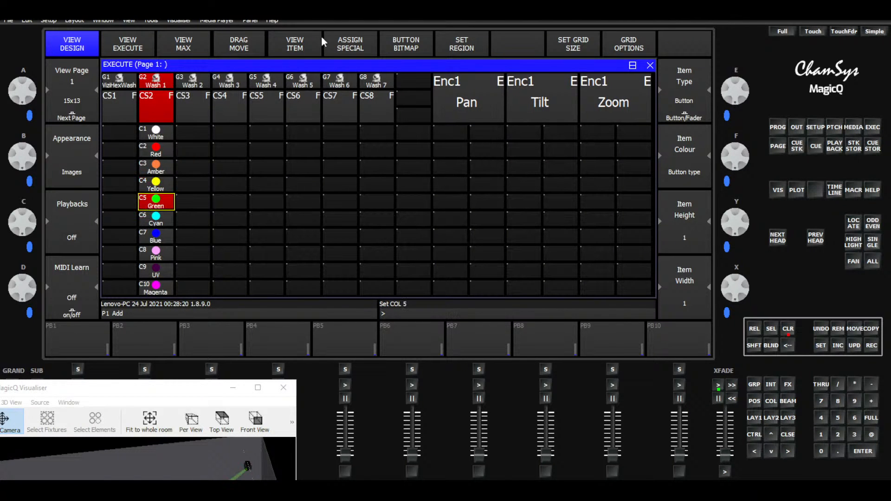
{"action": "left_click", "coordinate": [397, 41]}
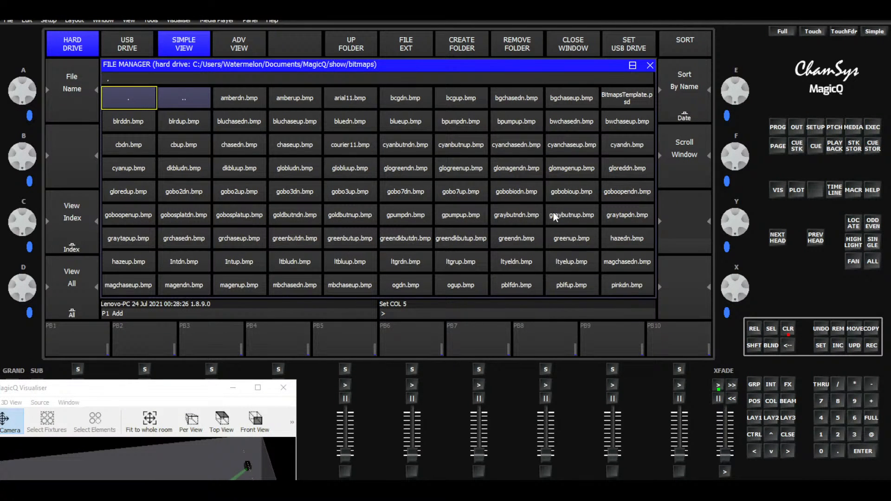
{"action": "left_click", "coordinate": [569, 237]}
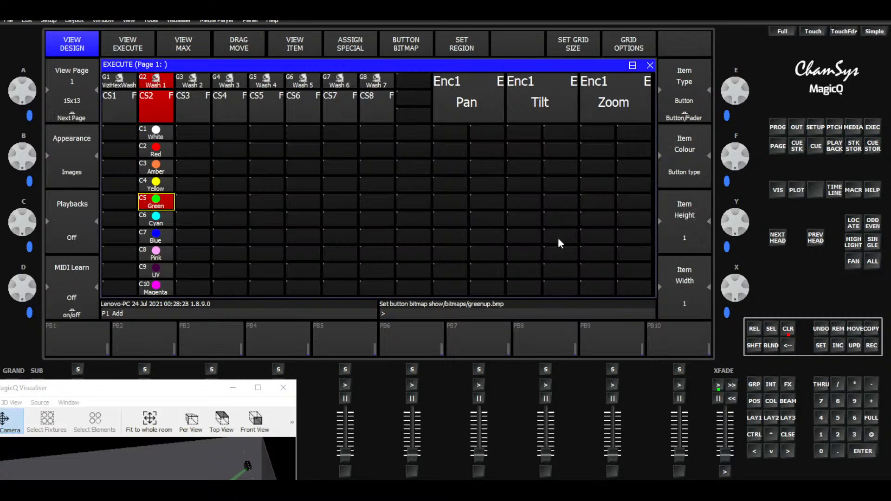
{"action": "left_click", "coordinate": [156, 219]}
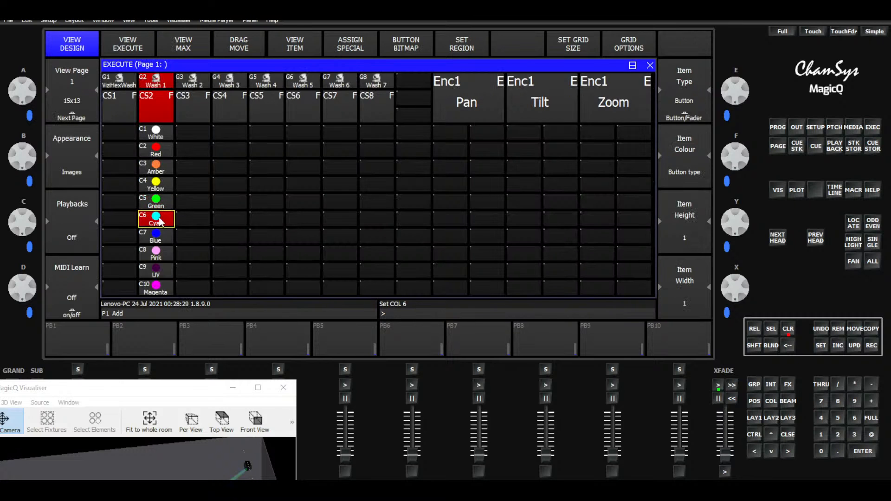
{"action": "left_click", "coordinate": [404, 47]}
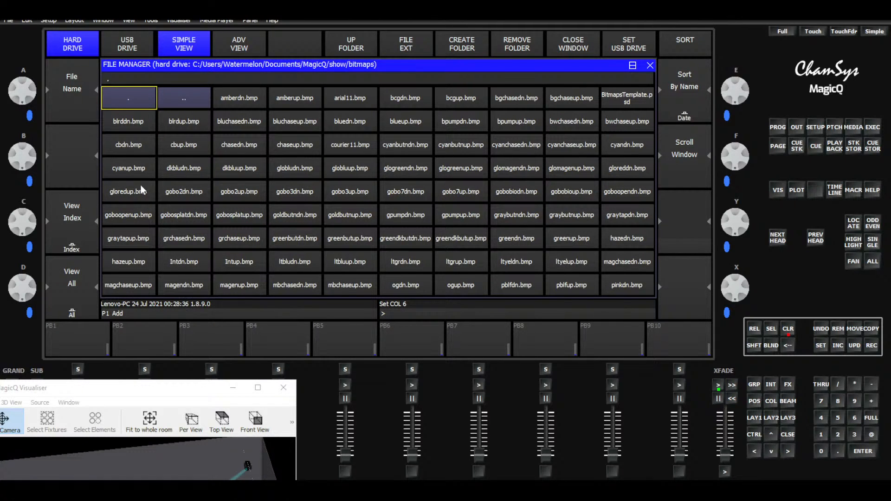
{"action": "left_click", "coordinate": [116, 167]}
Assign the bitmap blueup.bmp to the Blue palette button and pinkup.bmp to the Pink palette button
{"action": "left_click", "coordinate": [162, 236]}
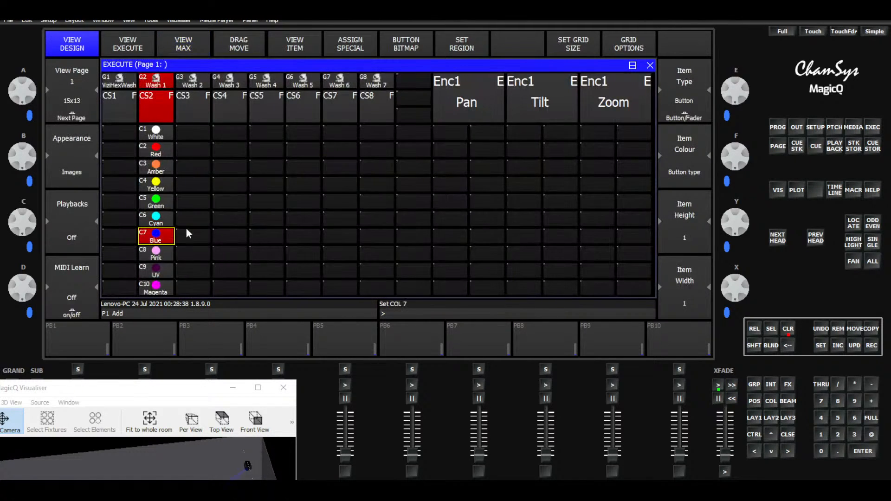
{"action": "left_click", "coordinate": [410, 49]}
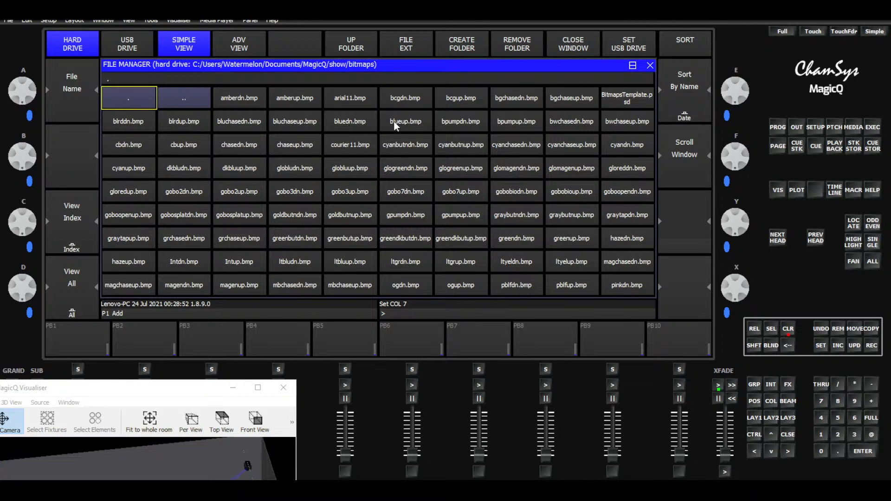
{"action": "left_click", "coordinate": [393, 123]}
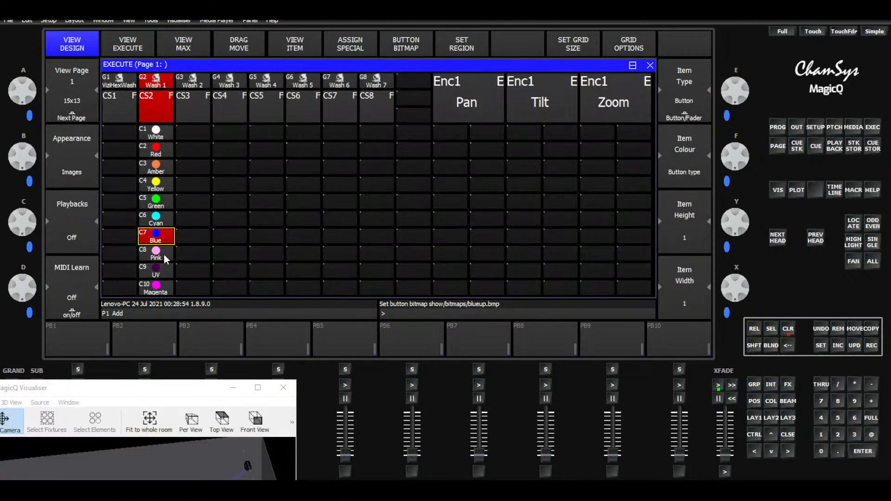
{"action": "left_click", "coordinate": [163, 255]}
{"action": "left_click", "coordinate": [415, 47]}
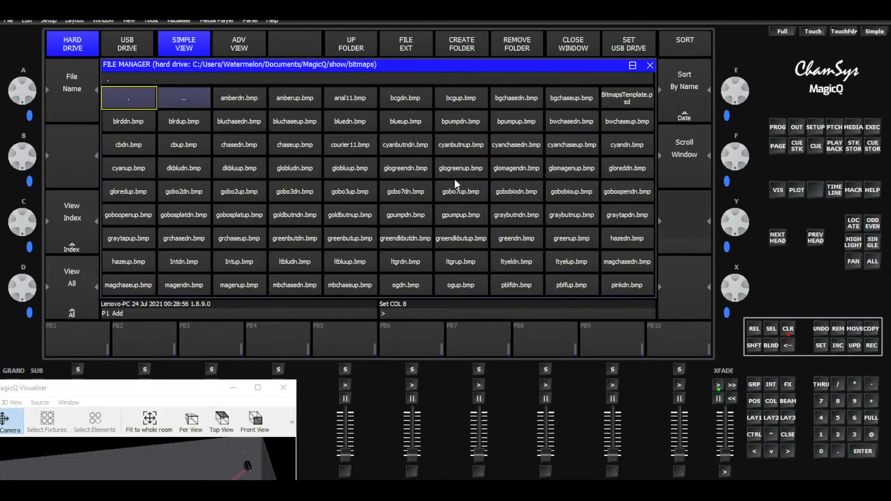
{"action": "scroll", "coordinate": [472, 201], "scroll_direction": "down", "scroll_amount": 3}
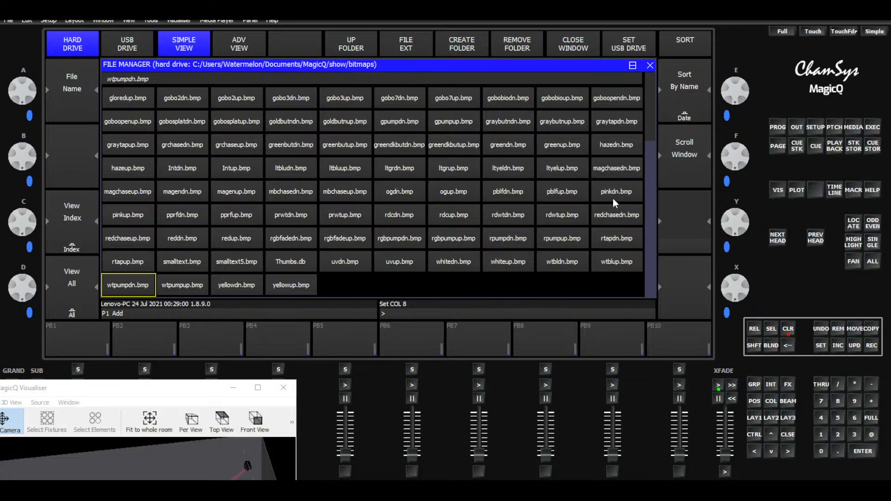
{"action": "left_click", "coordinate": [126, 215]}
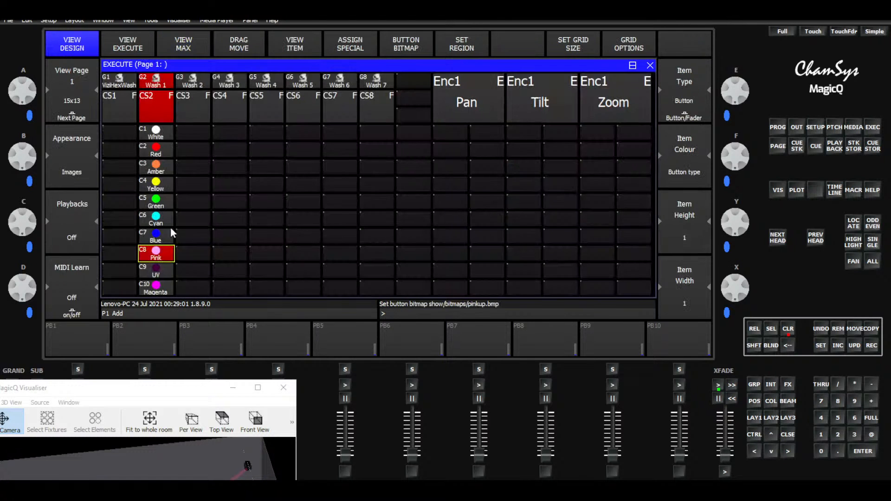
Assign the bitmap uvup.bmp to the UV palette button in the Wash 1 column
{"action": "left_click", "coordinate": [154, 275]}
{"action": "left_click", "coordinate": [353, 45]}
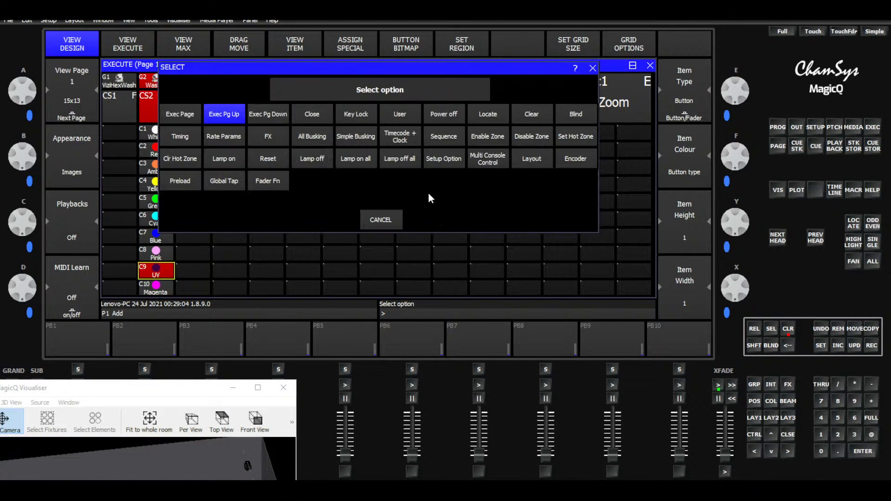
{"action": "left_click", "coordinate": [594, 68]}
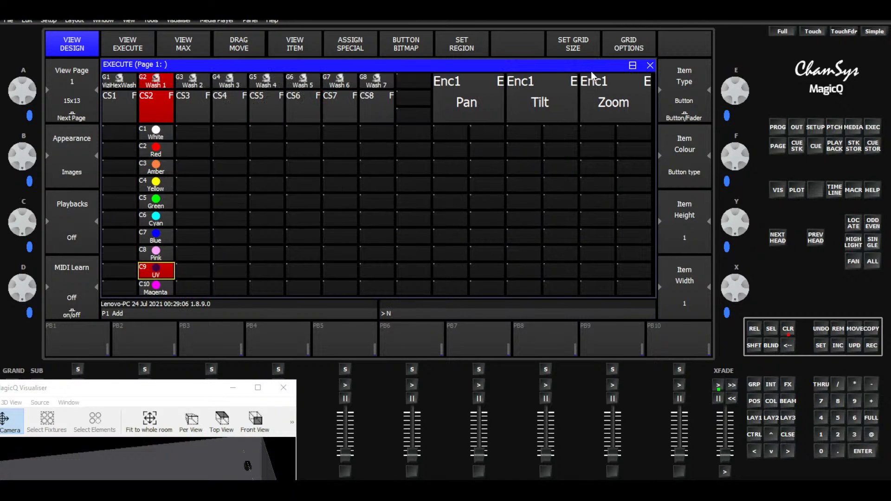
{"action": "left_click", "coordinate": [396, 49]}
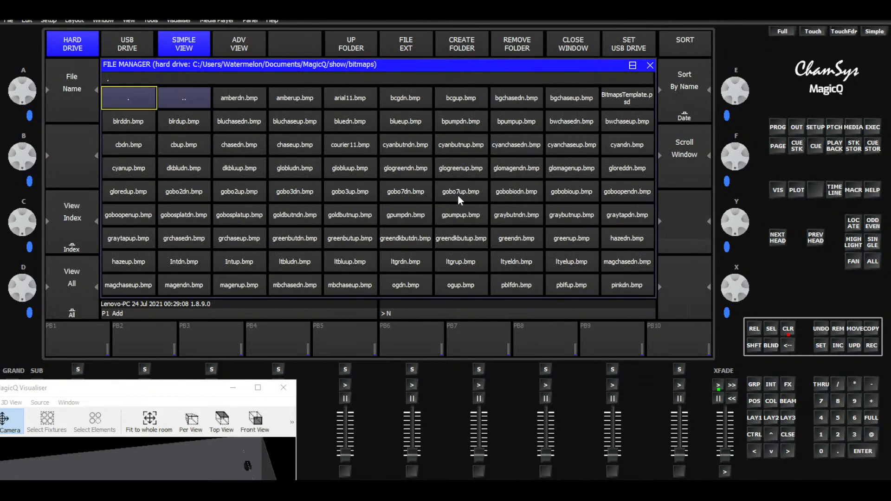
{"action": "scroll", "coordinate": [458, 195], "scroll_direction": "down", "scroll_amount": 12}
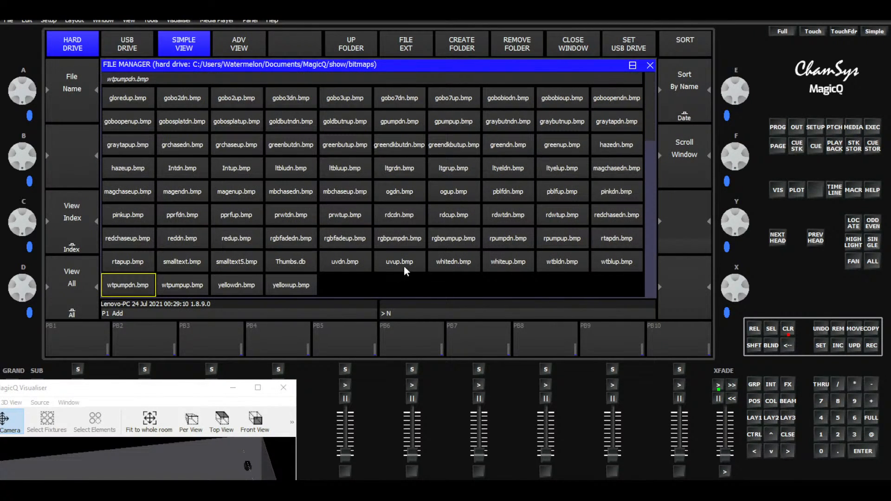
{"action": "left_click", "coordinate": [405, 267]}
Assign the bitmap magenup.bmp to the Magenta palette button in the Wash 1 column
{"action": "left_click", "coordinate": [172, 288]}
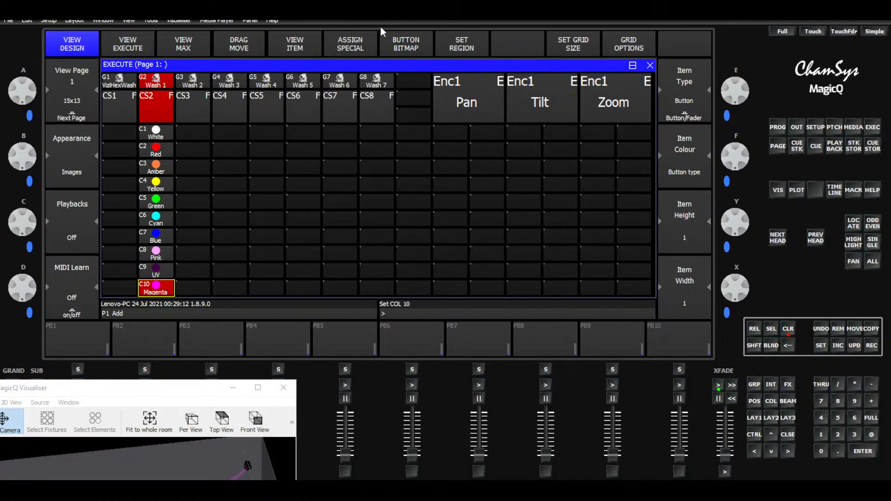
{"action": "left_click", "coordinate": [406, 42]}
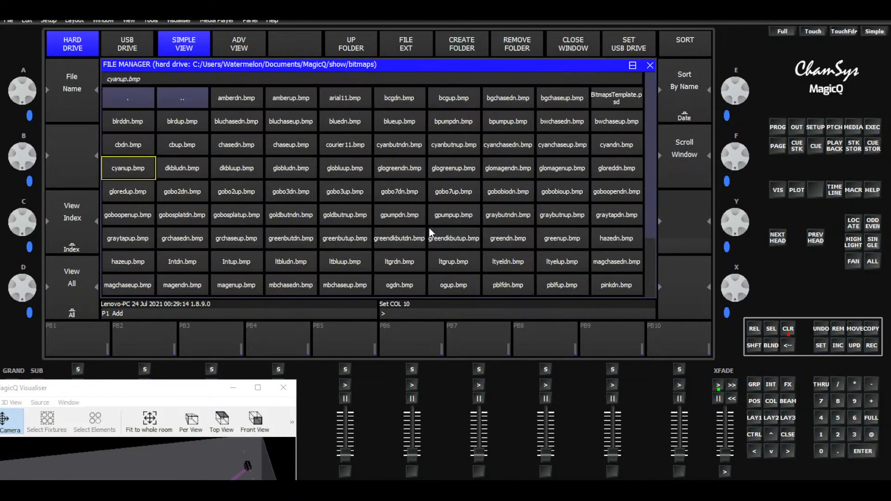
{"action": "scroll", "coordinate": [427, 228], "scroll_direction": "down", "scroll_amount": 4}
{"action": "scroll", "coordinate": [433, 213], "scroll_direction": "up", "scroll_amount": 4}
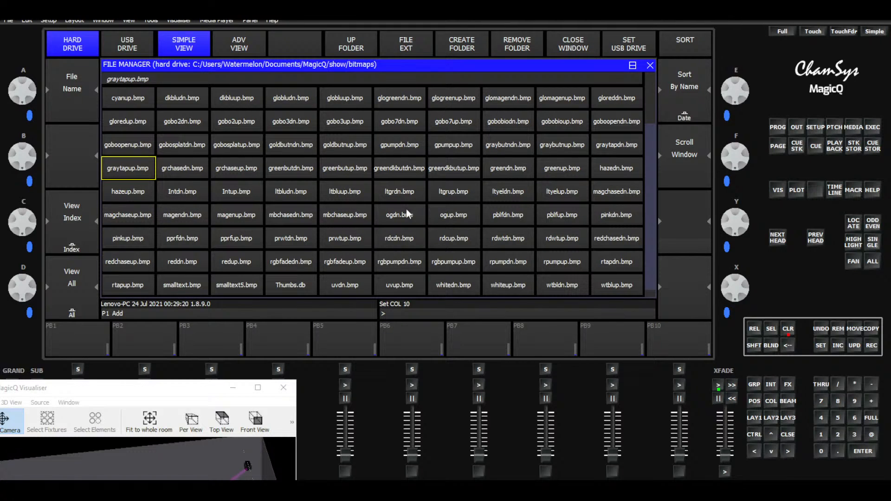
{"action": "left_click", "coordinate": [227, 216]}
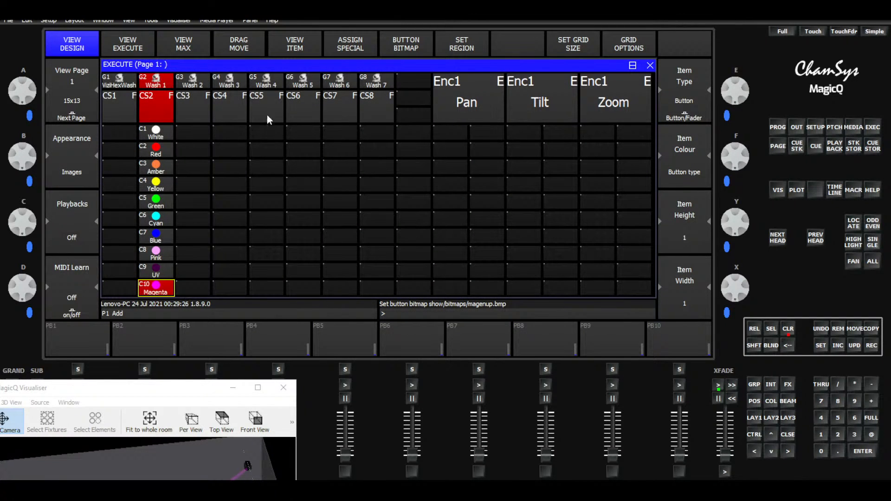
Try the Green, Yellow, Red and White palette buttons in execute view
{"action": "left_click", "coordinate": [145, 44]}
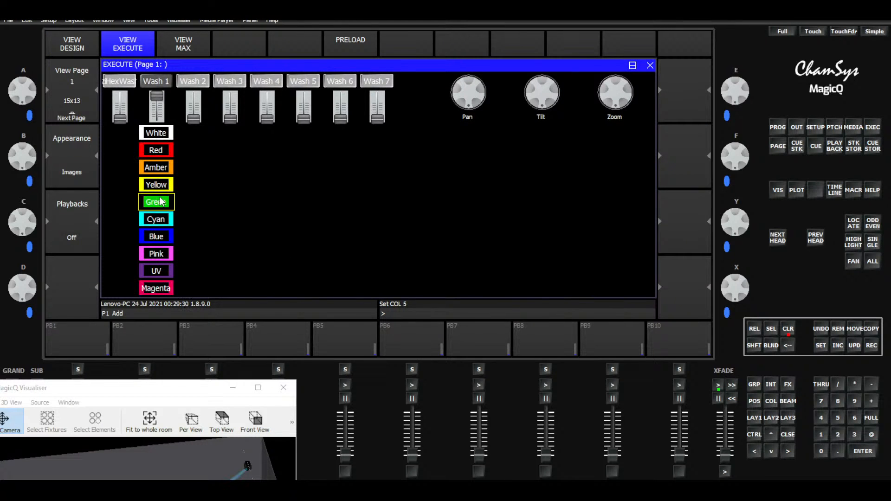
{"action": "left_click", "coordinate": [165, 182]}
{"action": "left_click", "coordinate": [167, 150]}
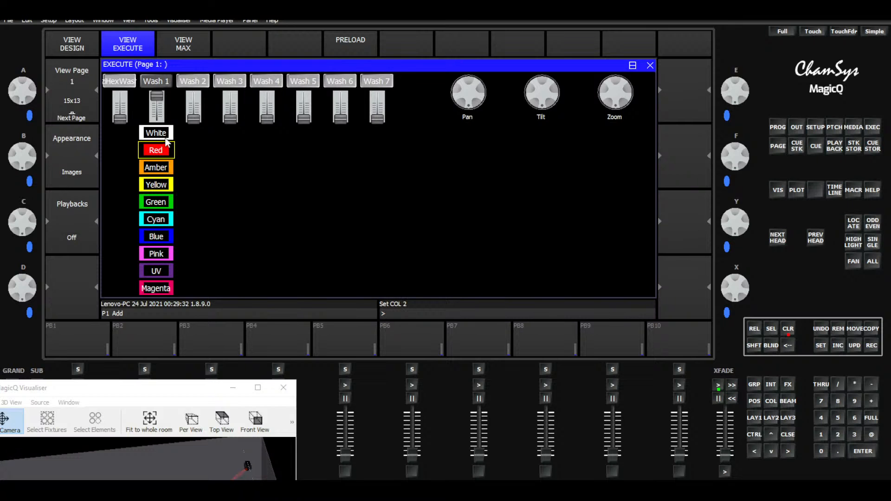
{"action": "left_click", "coordinate": [168, 134]}
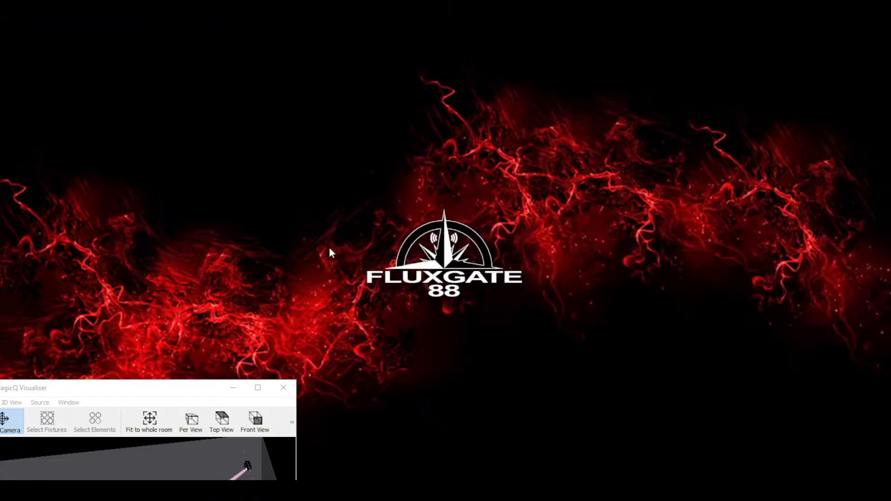
Check the page layout in the separate maximised window, then close it and return to execute view
{"action": "left_click_drag", "start_coordinate": [890, 58], "coordinate": [656, 32]}
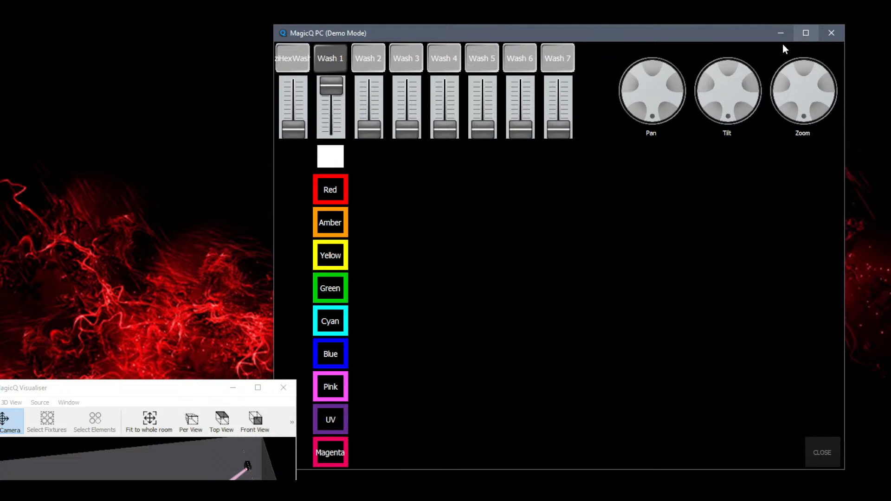
{"action": "key", "text": "Escape"}
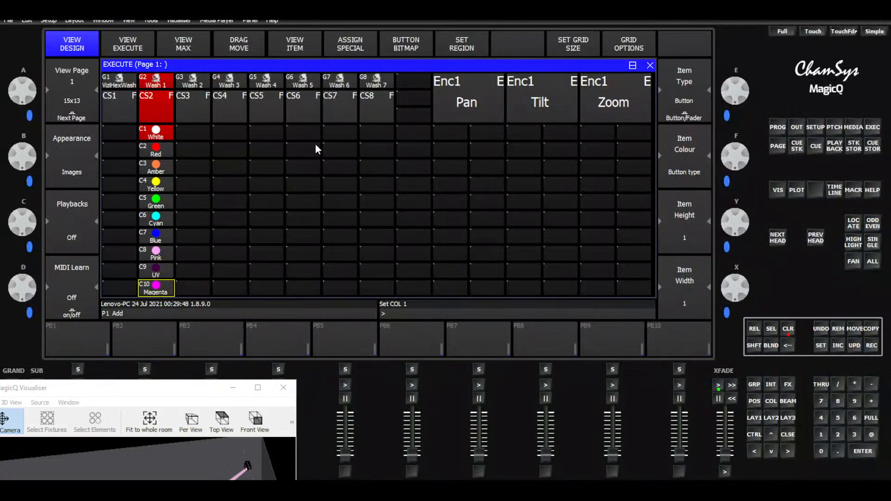
{"action": "left_click", "coordinate": [128, 44]}
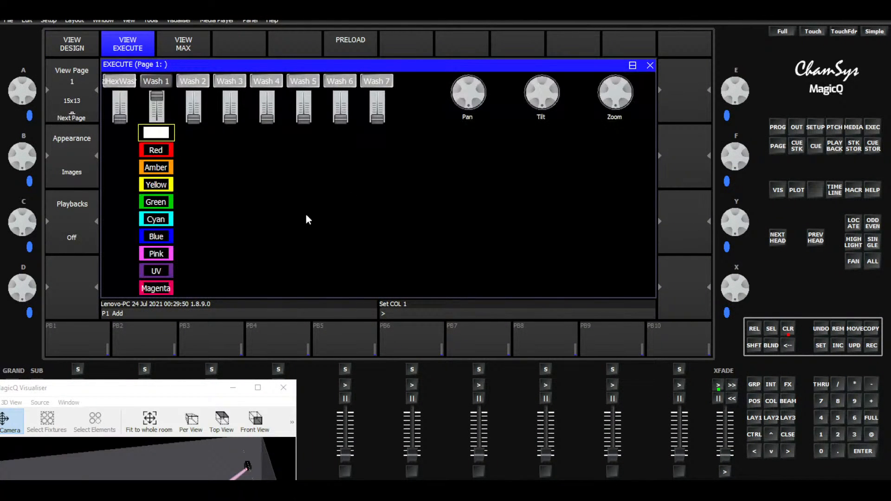
Assign the bitmap goldbutnup.bmp to the Wash 1 group selector in design view
{"action": "left_click", "coordinate": [64, 43]}
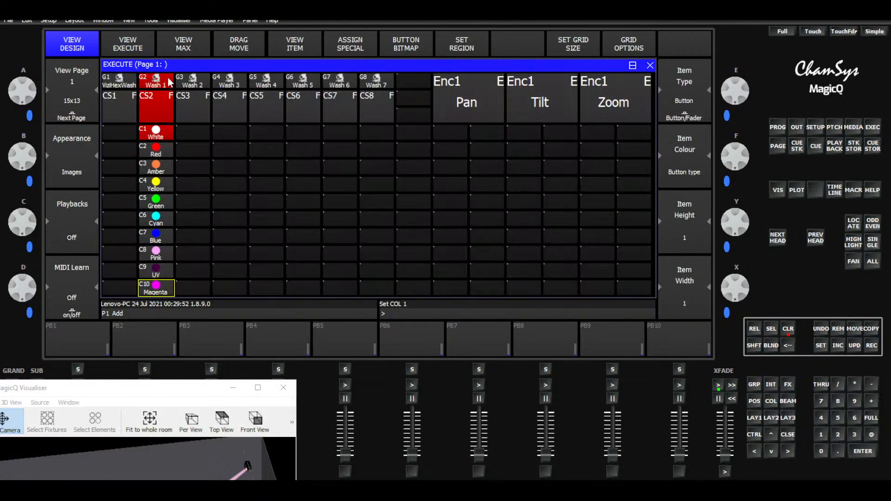
{"action": "left_click", "coordinate": [168, 82]}
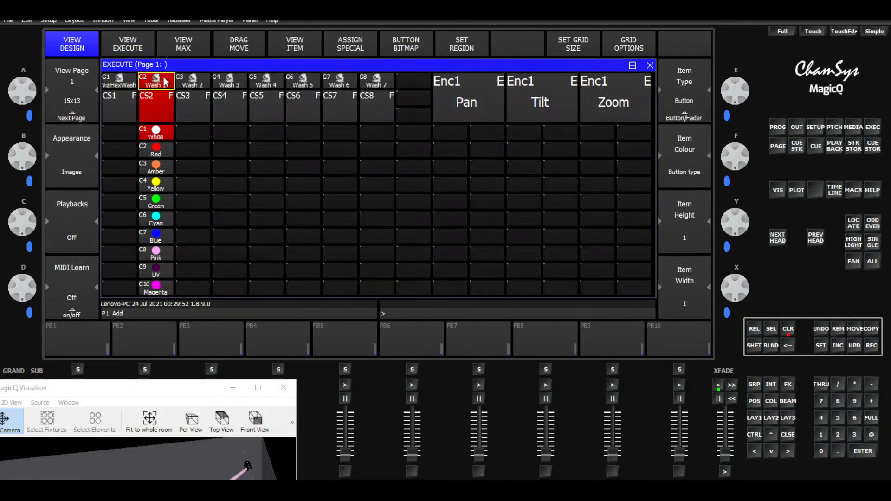
{"action": "left_click", "coordinate": [411, 45]}
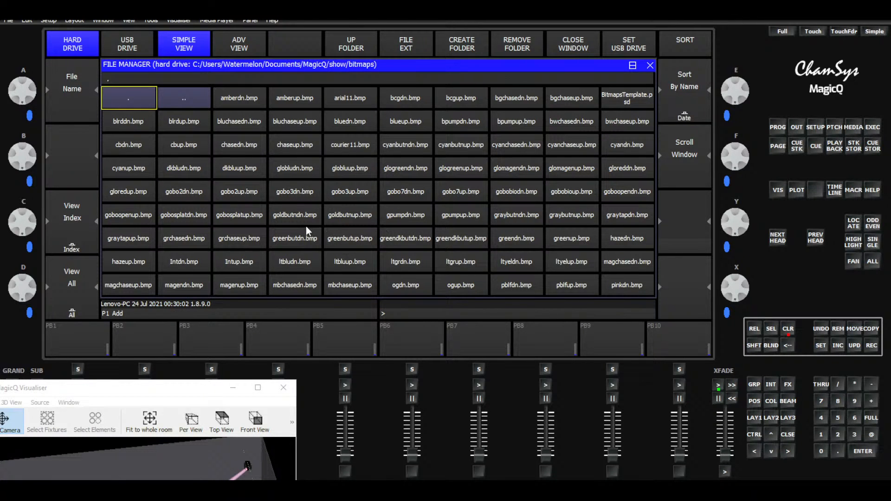
{"action": "left_click", "coordinate": [346, 215]}
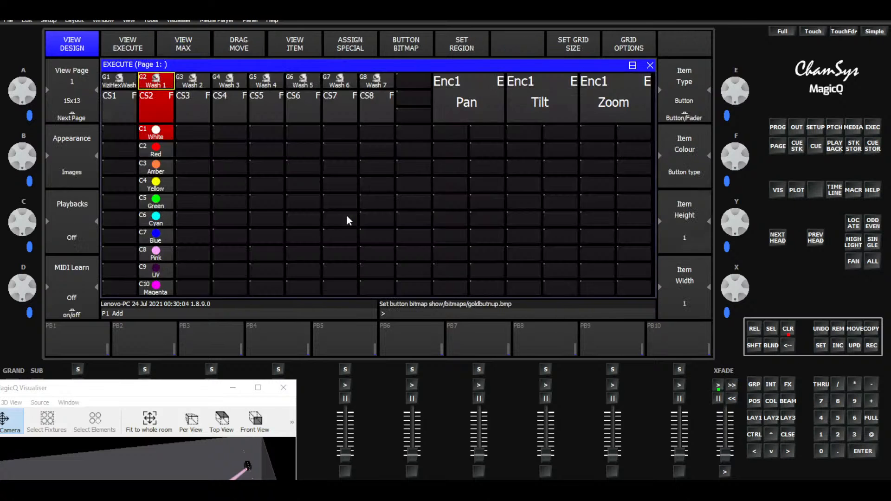
Test the Wash 1 selector in execute view by alternating the selection between Wash 1 and Wash 2
{"action": "left_click", "coordinate": [138, 36]}
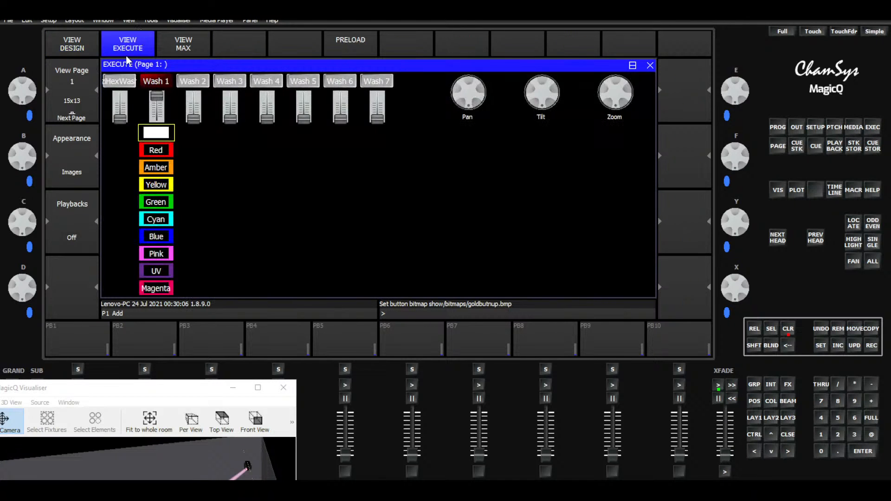
{"action": "left_click", "coordinate": [166, 82]}
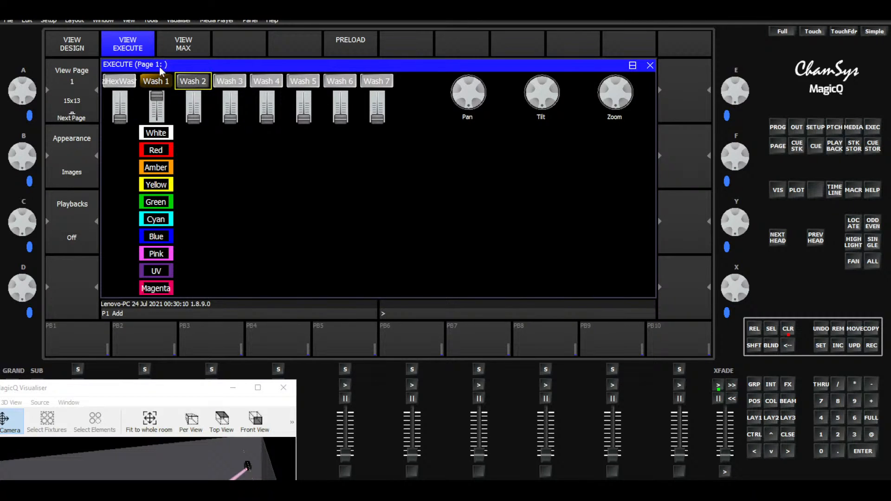
{"action": "left_click", "coordinate": [158, 84]}
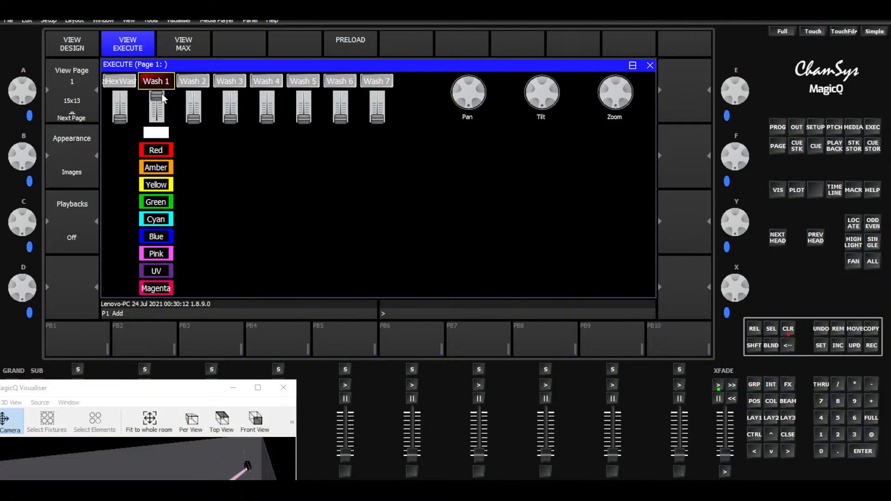
{"action": "left_click", "coordinate": [186, 78]}
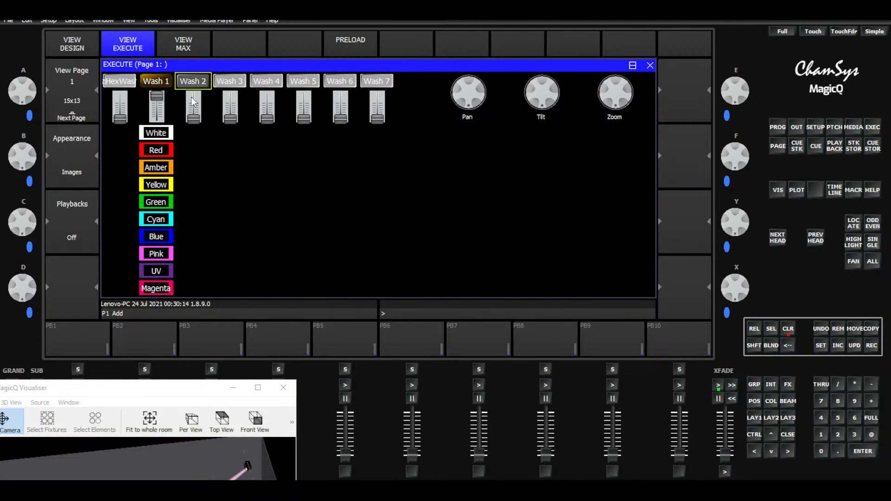
Examine the Wash 1 selector's bitmap in the separate maximised window and close that window
{"action": "left_click", "coordinate": [183, 41]}
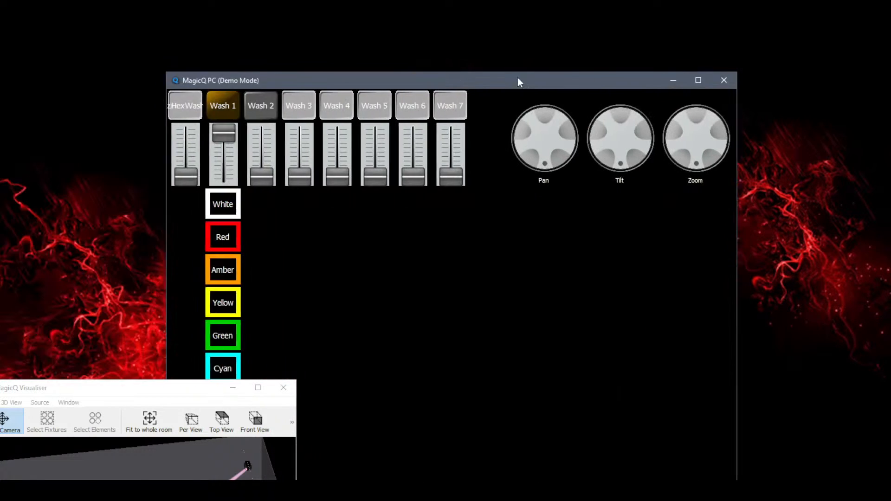
{"action": "left_click_drag", "start_coordinate": [517, 77], "coordinate": [590, 54]}
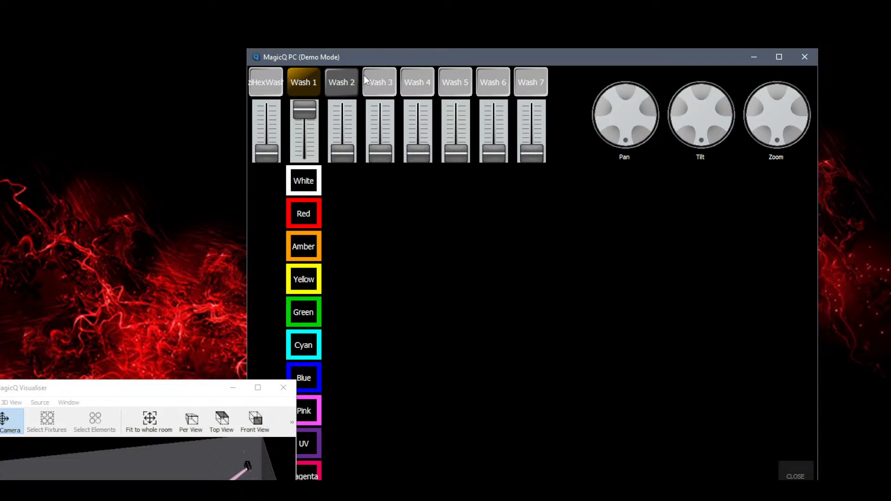
{"action": "left_click", "coordinate": [809, 56]}
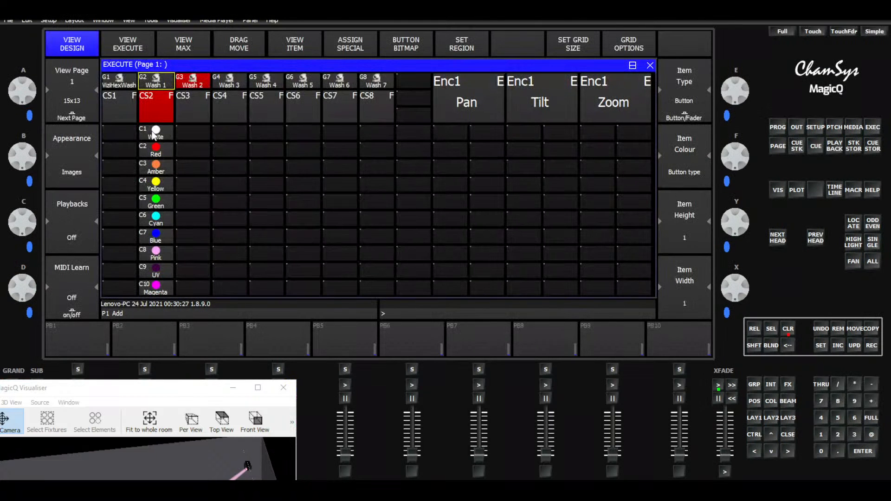
Assign the bitmap goldbutnup.bmp to the Wash 2 group selector
{"action": "left_click", "coordinate": [227, 135]}
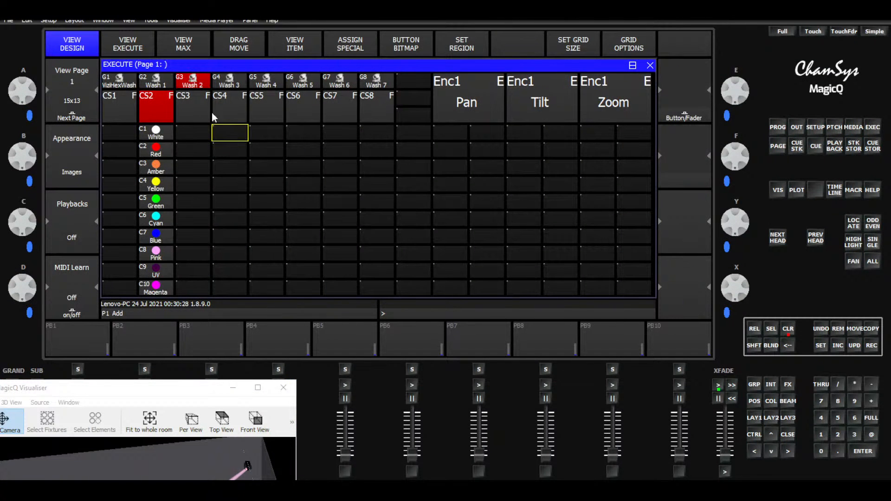
{"action": "left_click", "coordinate": [192, 81]}
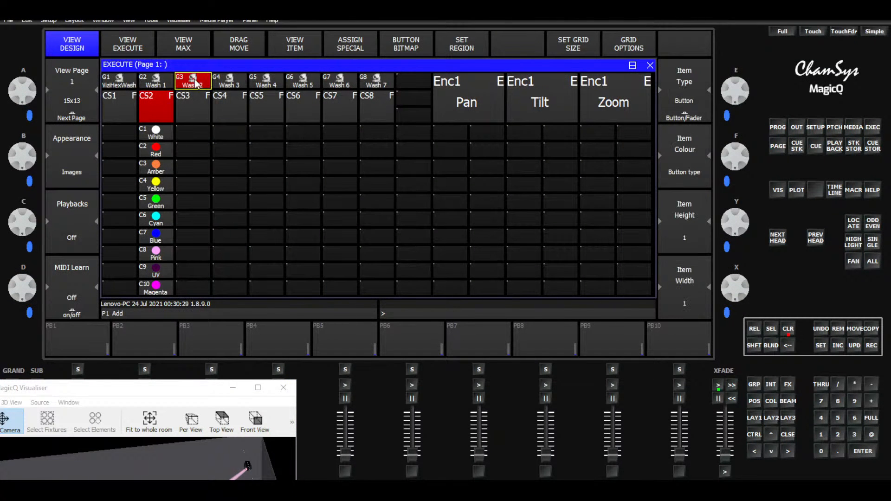
{"action": "left_click", "coordinate": [405, 43]}
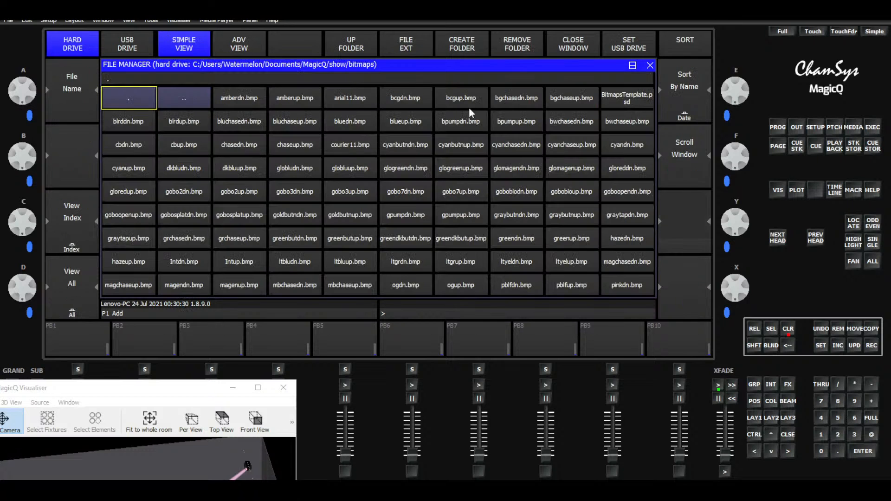
{"action": "left_click", "coordinate": [361, 217]}
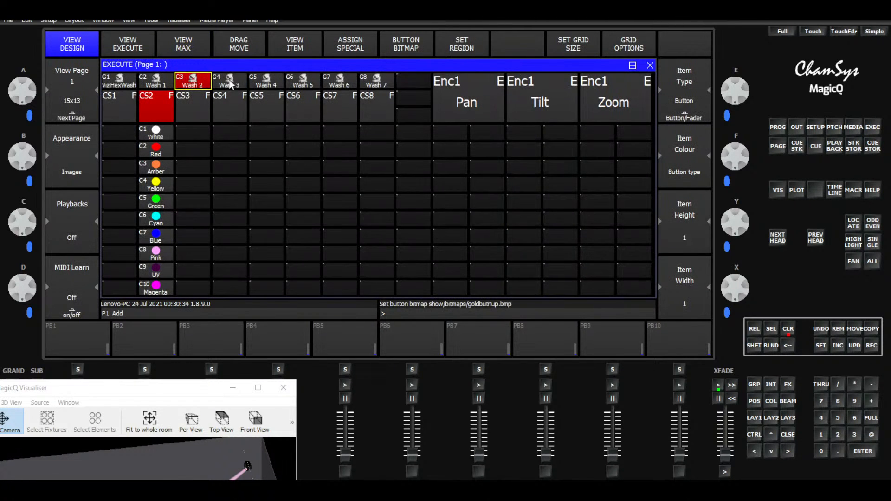
Assign the bitmap goldbutnup.bmp to the Wash 3 and Wash 4 group selectors
{"action": "left_click", "coordinate": [230, 83]}
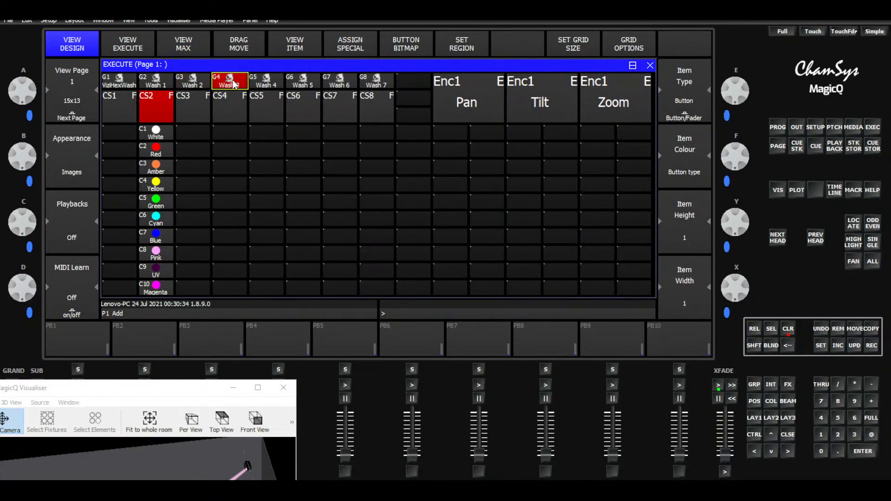
{"action": "left_click", "coordinate": [404, 43]}
{"action": "left_click", "coordinate": [348, 218]}
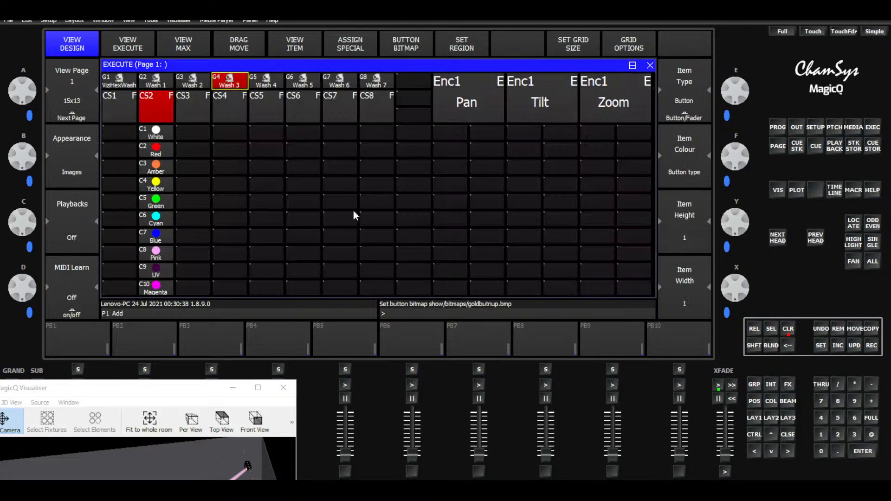
{"action": "left_click", "coordinate": [264, 82]}
{"action": "left_click", "coordinate": [402, 47]}
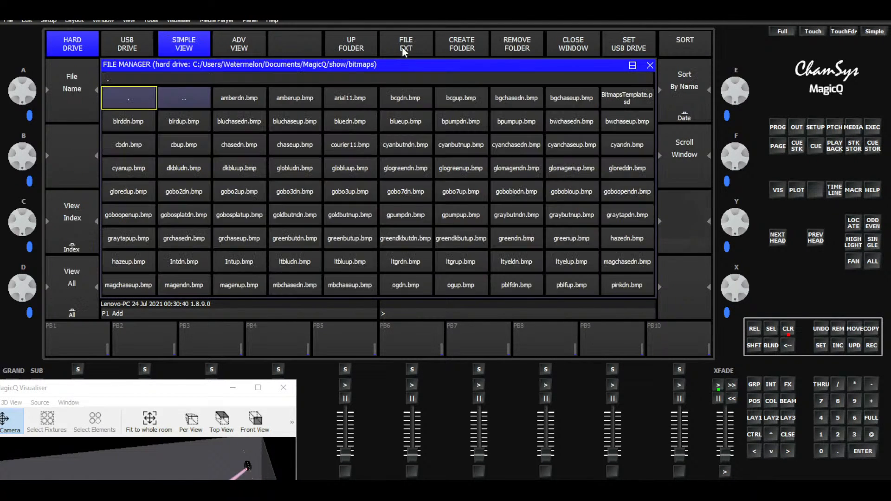
{"action": "left_click", "coordinate": [346, 214]}
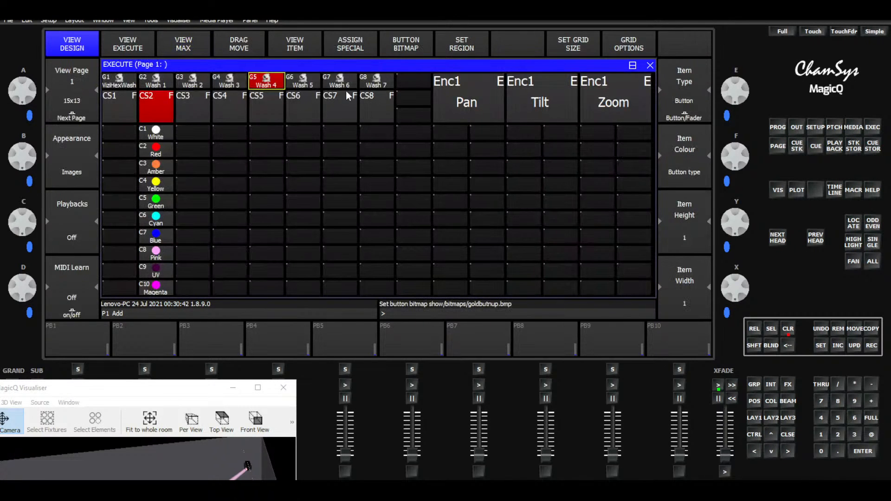
Assign the bitmap goldbutnup.bmp to the Wash 4 through Wash 7 group selectors together
{"action": "left_click_drag", "start_coordinate": [265, 81], "coordinate": [370, 83]}
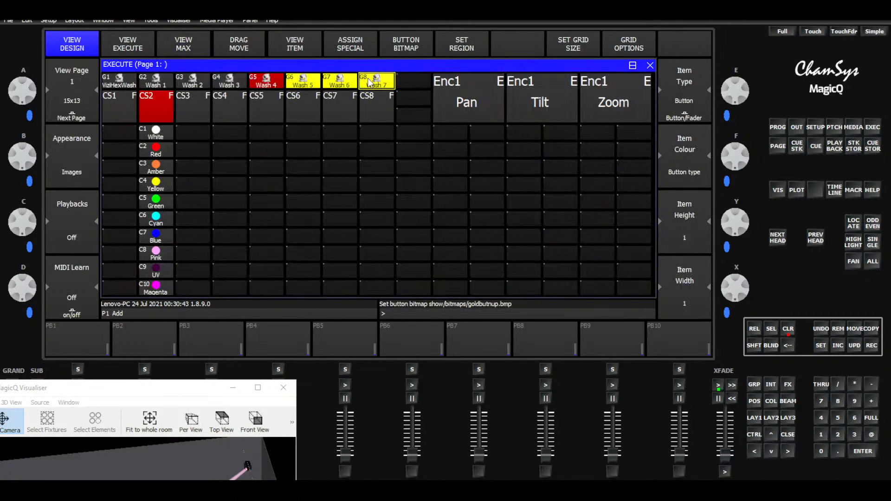
{"action": "left_click", "coordinate": [417, 47]}
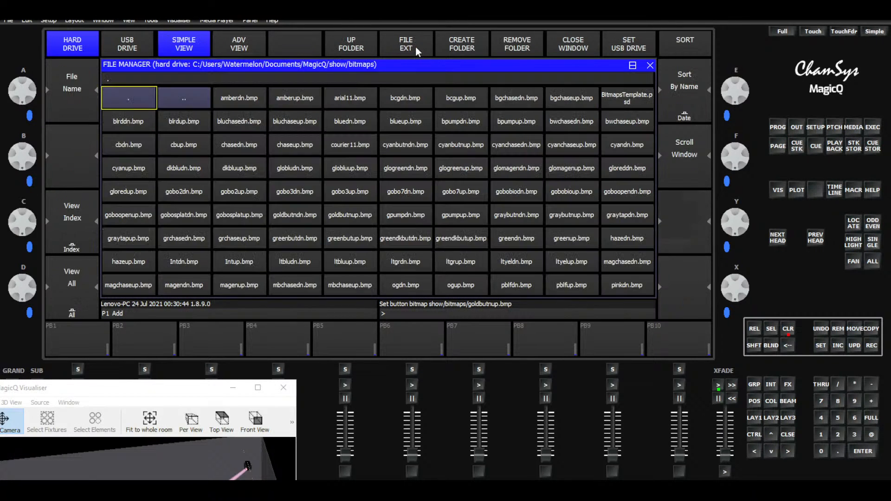
{"action": "left_click", "coordinate": [350, 217]}
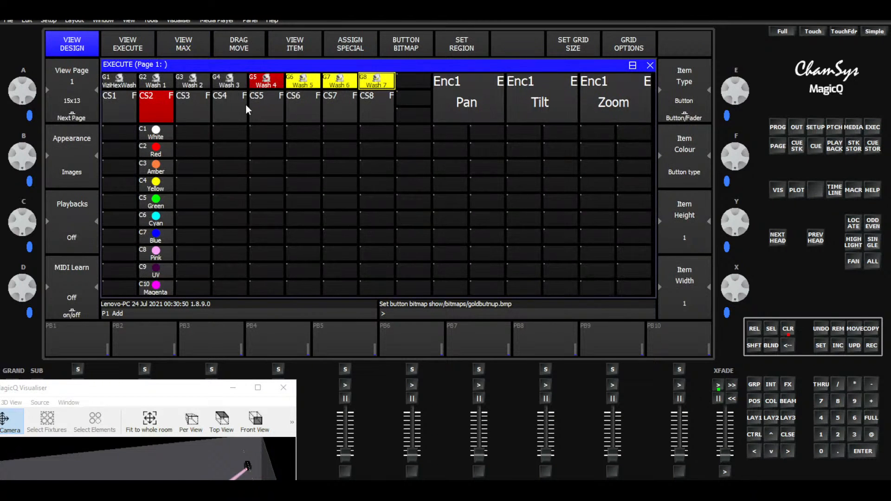
Test the restyled selectors in execute view by alternating the selection between Wash 1 and Wash 3
{"action": "left_click", "coordinate": [127, 48]}
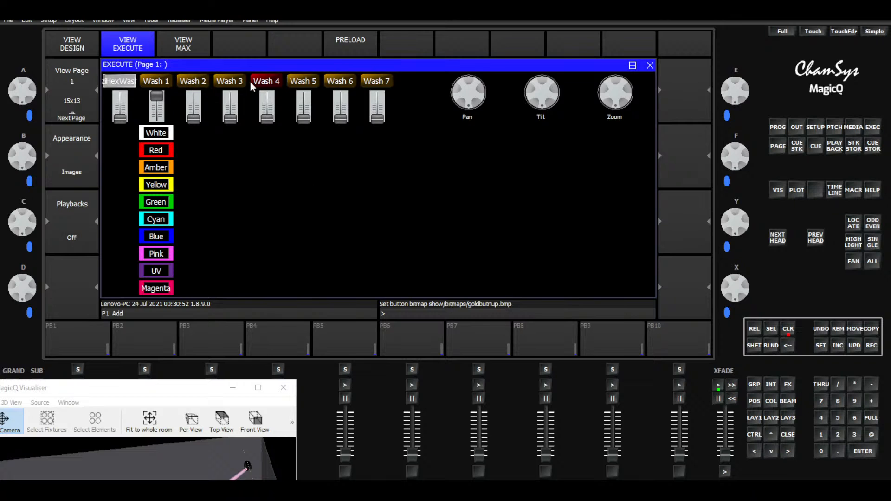
{"action": "left_click", "coordinate": [168, 83]}
{"action": "left_click", "coordinate": [216, 82]}
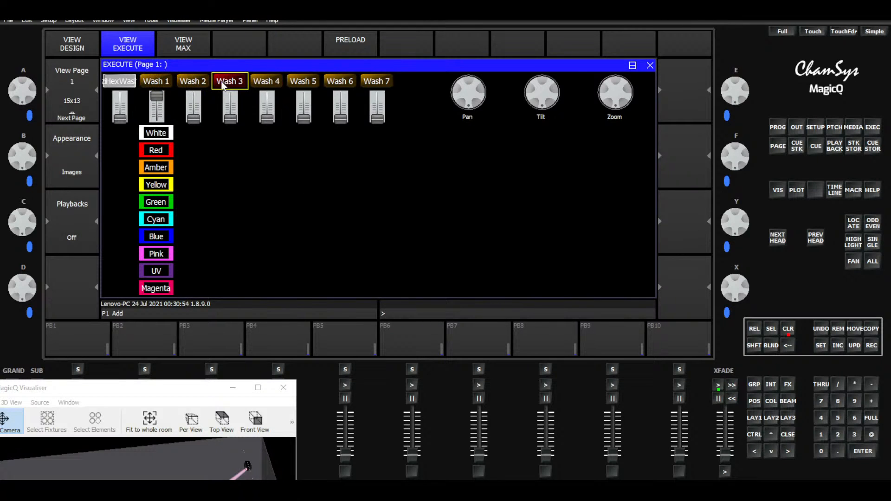
{"action": "left_click", "coordinate": [169, 83]}
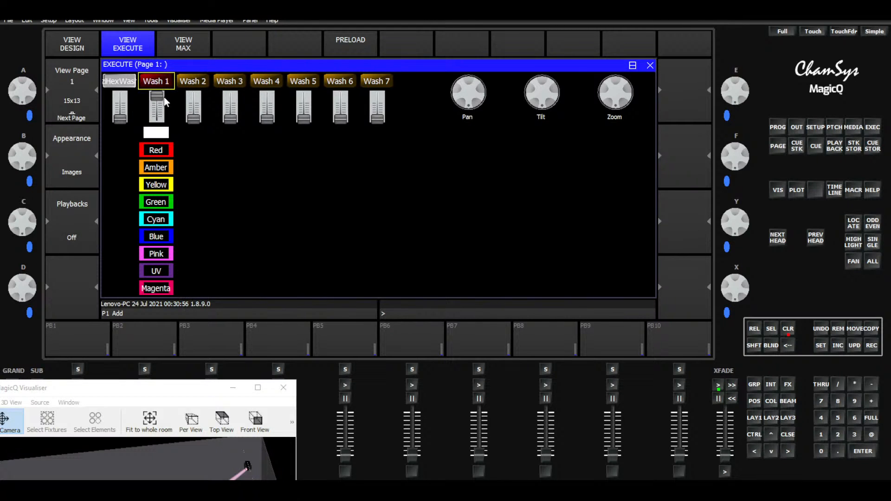
Test the Wash 1 fader by moving it between zero and full
{"action": "left_click", "coordinate": [161, 101]}
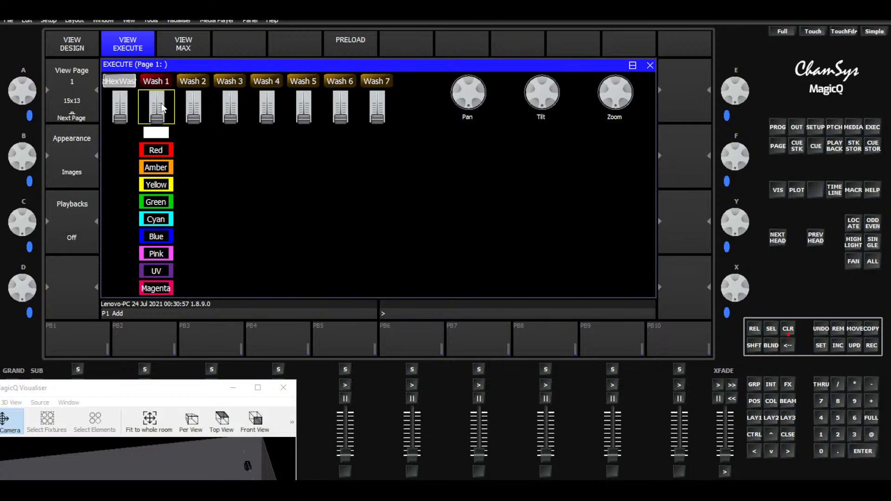
{"action": "left_click", "coordinate": [194, 118]}
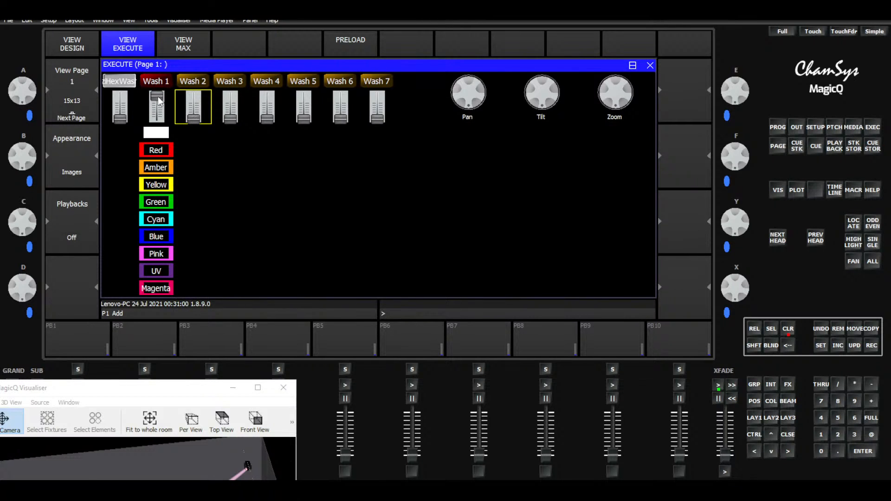
{"action": "left_click", "coordinate": [157, 116]}
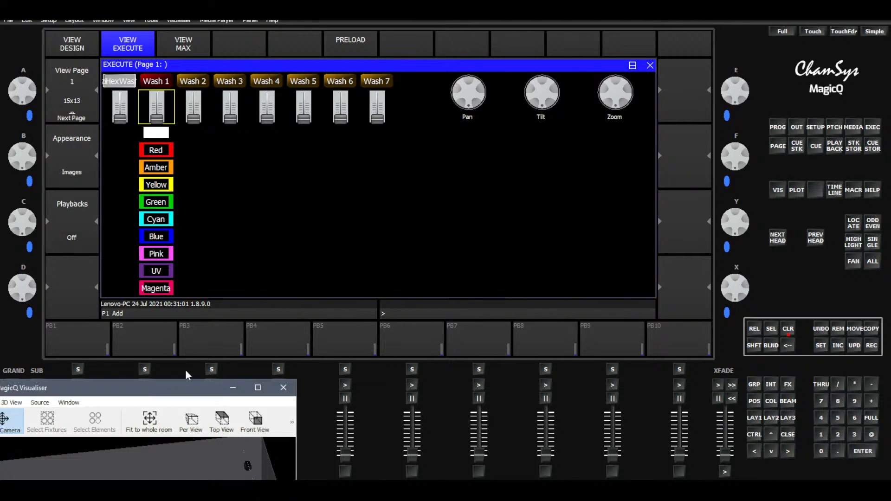
With the Visualiser window in full view, raise the Wash 1 fader to full and try the Red and Amber colours
{"action": "left_click_drag", "start_coordinate": [138, 388], "coordinate": [581, 138]}
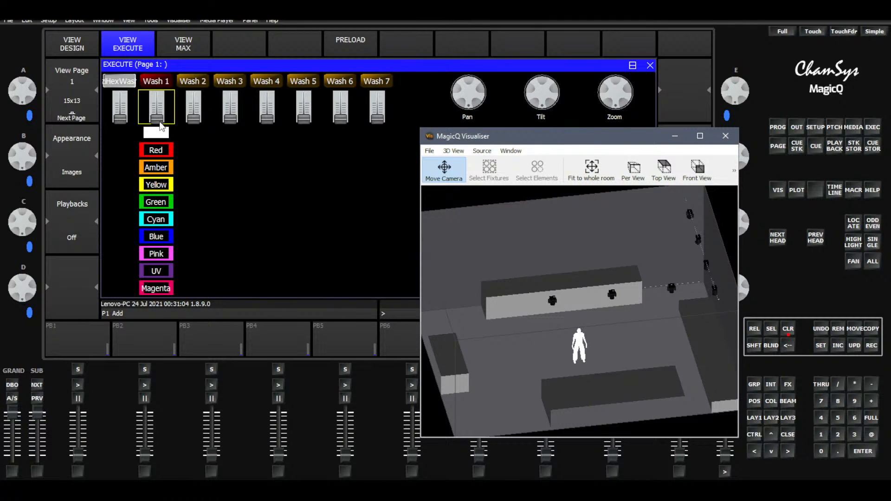
{"action": "left_click_drag", "start_coordinate": [160, 123], "coordinate": [165, 80]}
{"action": "left_click", "coordinate": [172, 150]}
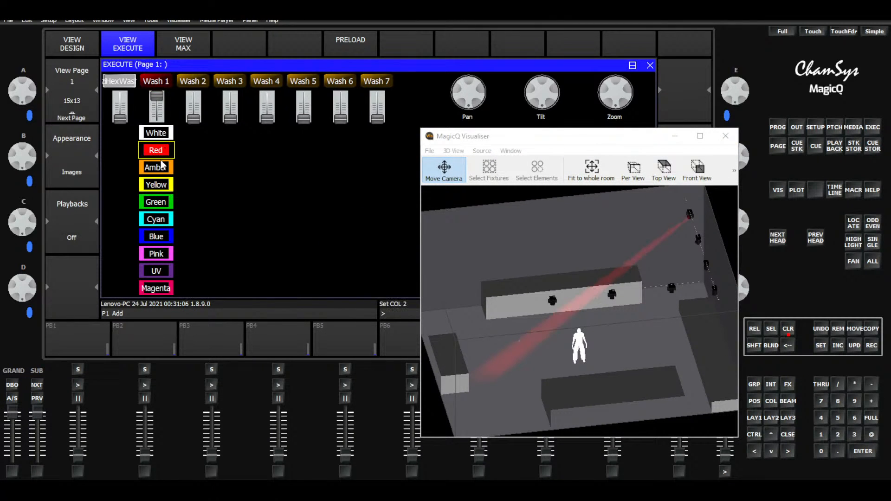
{"action": "left_click", "coordinate": [158, 168]}
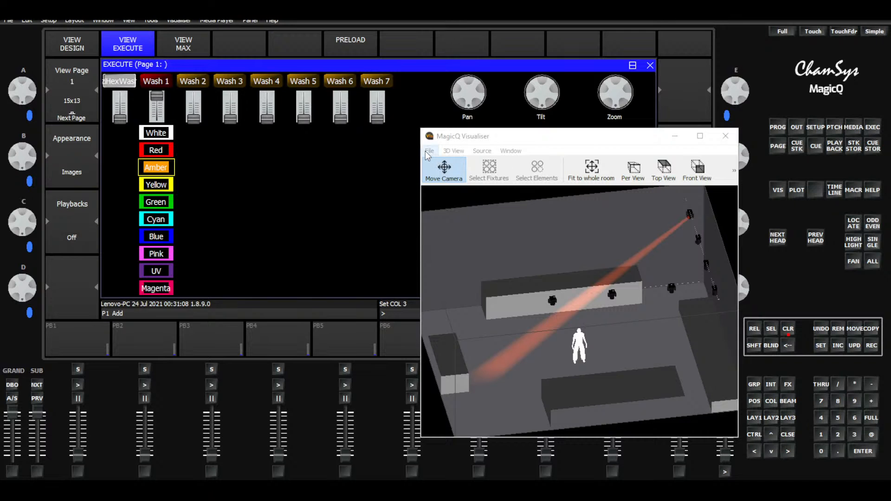
Lower the room brightness in the Visualiser's 3D settings to roughly one fifth of the slider range
{"action": "left_click", "coordinate": [453, 151]}
{"action": "left_click", "coordinate": [430, 150]}
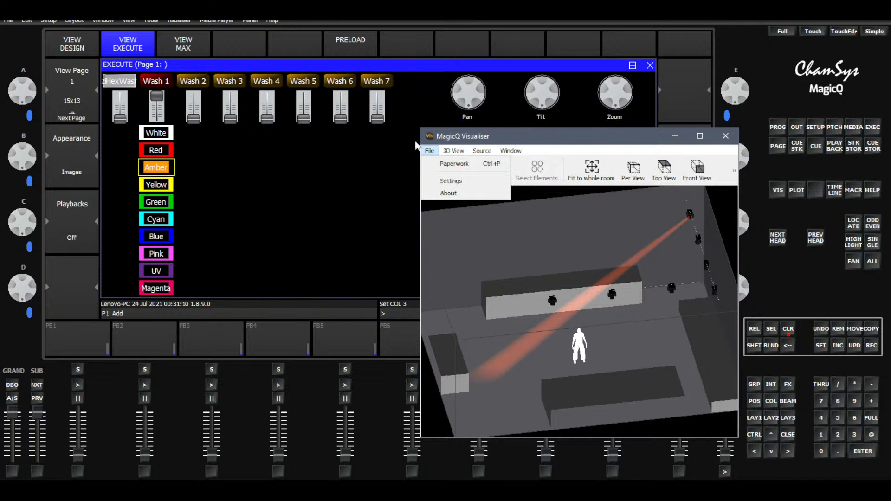
{"action": "left_click", "coordinate": [434, 183]}
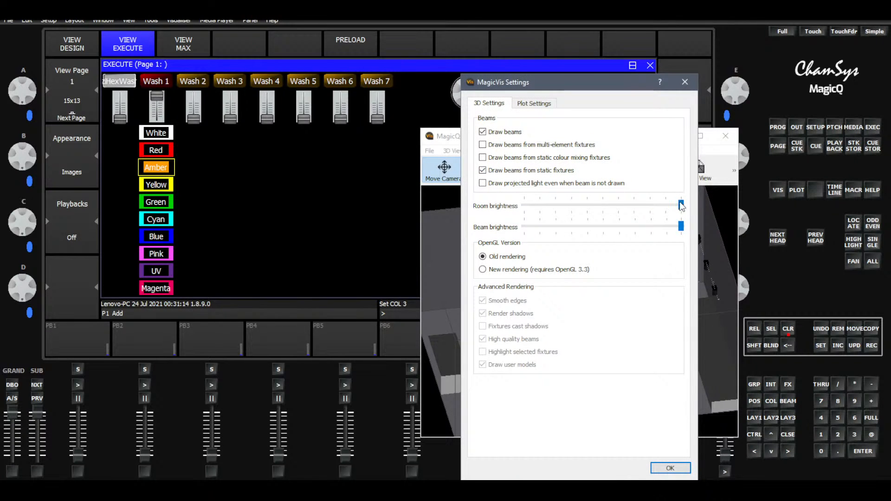
{"action": "left_click_drag", "start_coordinate": [678, 204], "coordinate": [552, 205]}
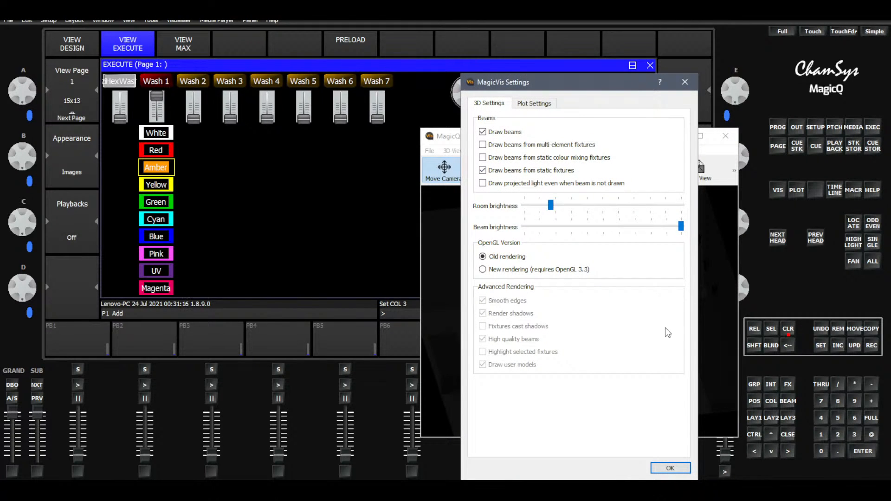
{"action": "left_click", "coordinate": [670, 468]}
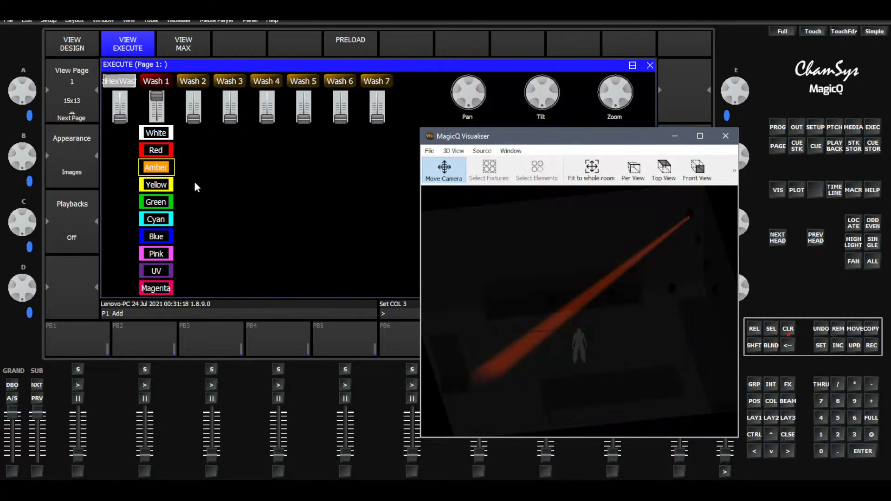
Test the Yellow, Green and Cyan colour buttons on Wash 1, and move the Visualiser window off the Execute page
{"action": "left_click", "coordinate": [144, 186]}
{"action": "left_click", "coordinate": [149, 203]}
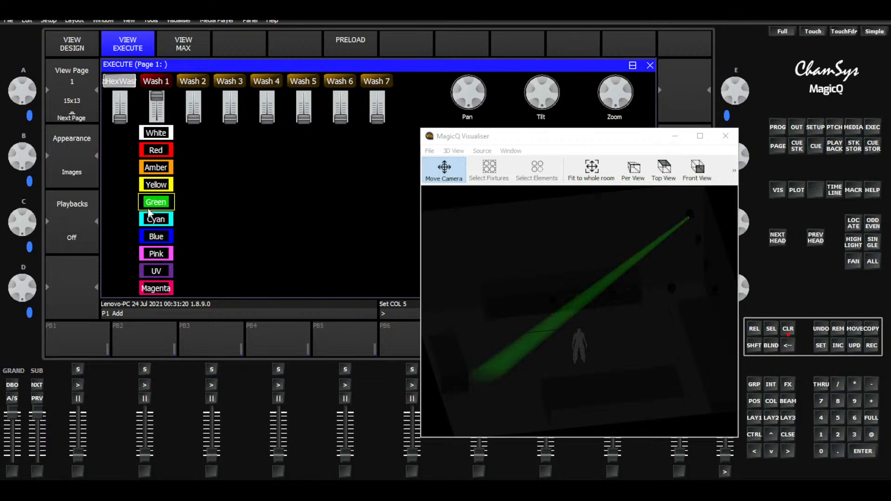
{"action": "left_click", "coordinate": [150, 222]}
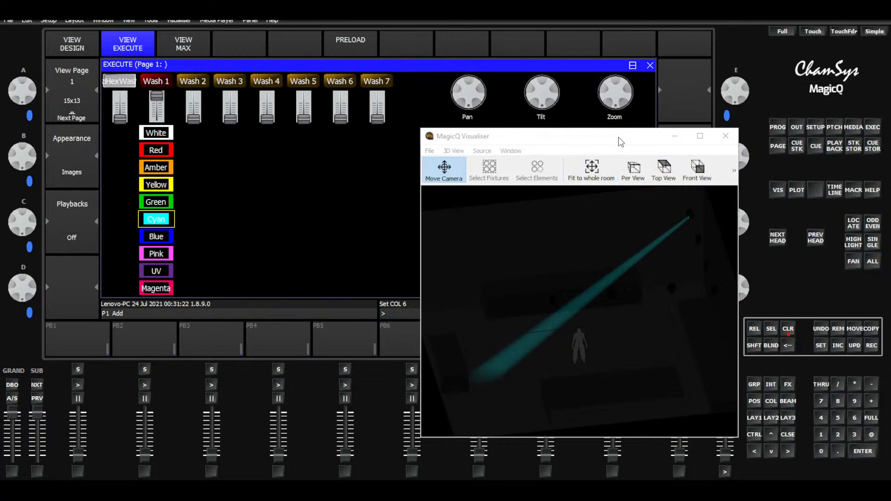
{"action": "left_click_drag", "start_coordinate": [620, 142], "coordinate": [355, 312]}
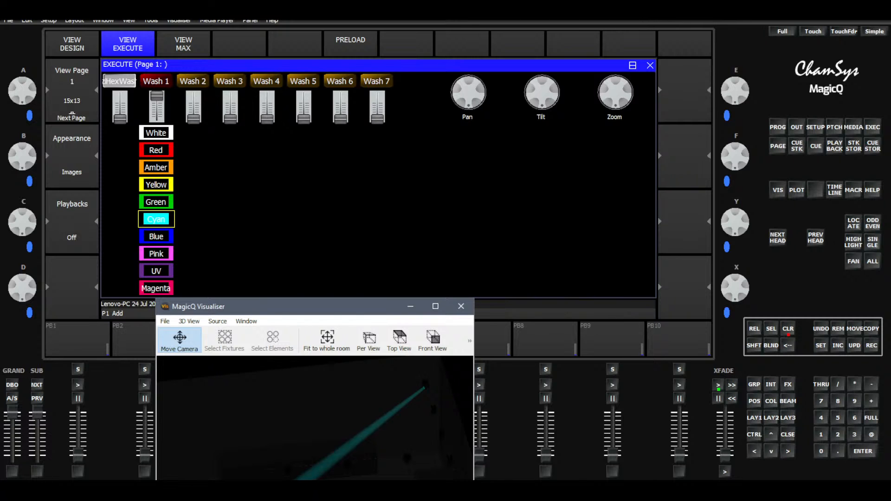
Open the group and palette layout and clear the programmer
{"action": "left_click", "coordinate": [750, 420]}
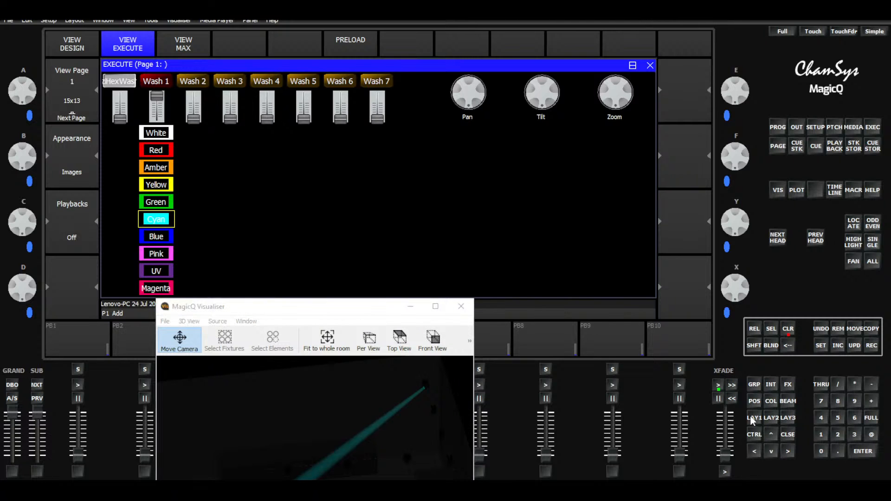
{"action": "left_click", "coordinate": [66, 48]}
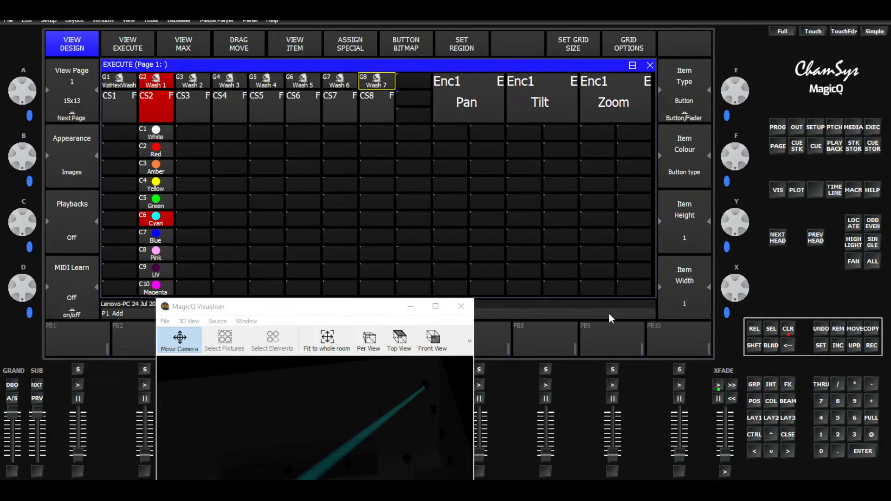
{"action": "left_click", "coordinate": [753, 416]}
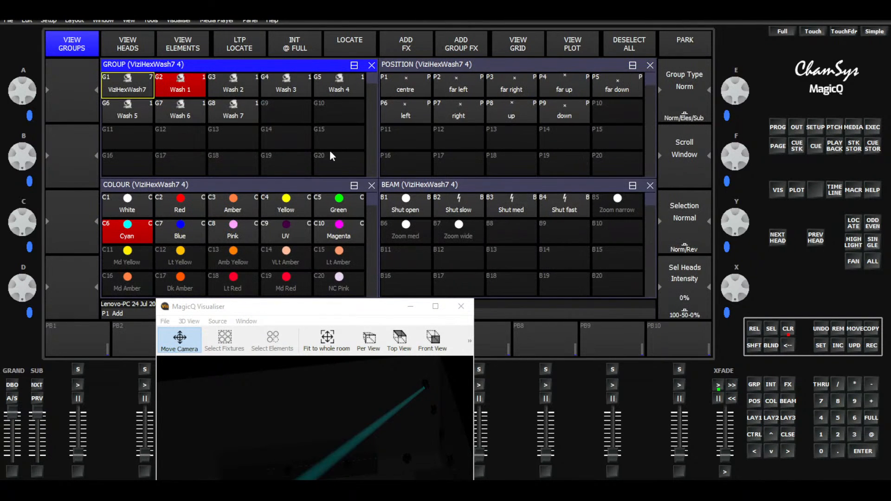
{"action": "left_click", "coordinate": [241, 87]}
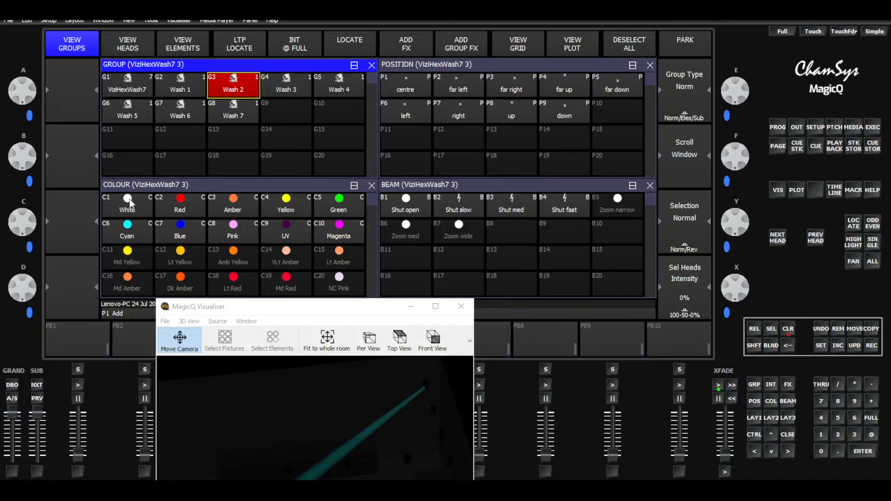
{"action": "mouse_move", "coordinate": [130, 206]}
{"action": "left_mouse_down"}
{"action": "mouse_move", "coordinate": [341, 231]}
{"action": "mouse_move", "coordinate": [234, 189]}
{"action": "mouse_move", "coordinate": [113, 203]}
{"action": "left_mouse_up"}
{"action": "left_click_drag", "start_coordinate": [243, 307], "coordinate": [109, 349]}
{"action": "left_click", "coordinate": [788, 330]}
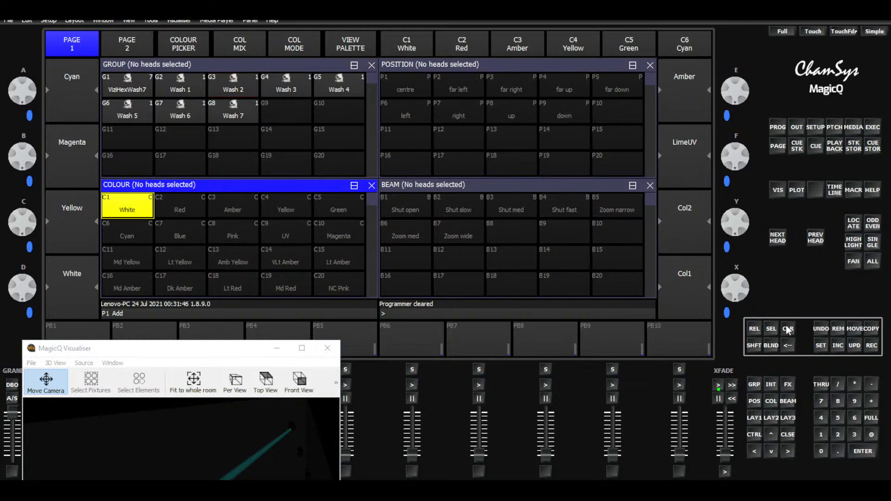
Select Wash 2 and copy the ten colour palettes White to Magenta onto the Execute page, starting in the Wash 3 column beside Amber
{"action": "left_click", "coordinate": [230, 86]}
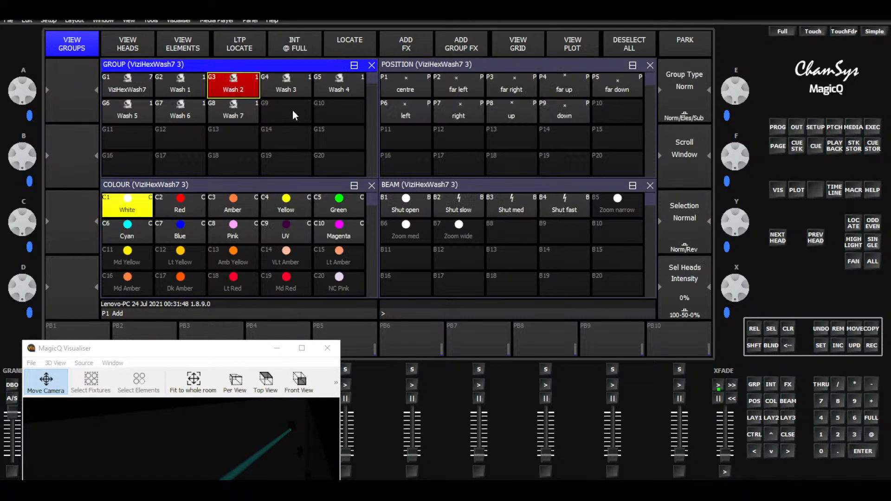
{"action": "left_click", "coordinate": [876, 328]}
{"action": "left_click_drag", "start_coordinate": [124, 207], "coordinate": [348, 226]}
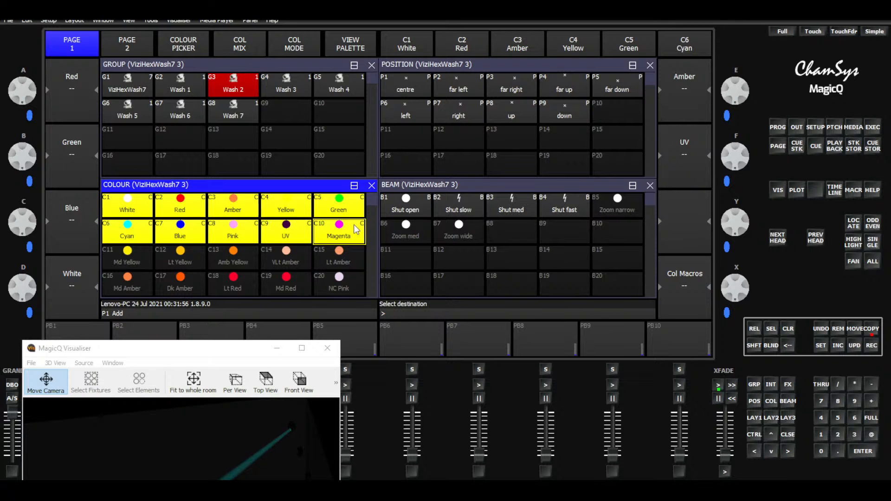
{"action": "left_click", "coordinate": [872, 127]}
{"action": "left_click", "coordinate": [222, 167]}
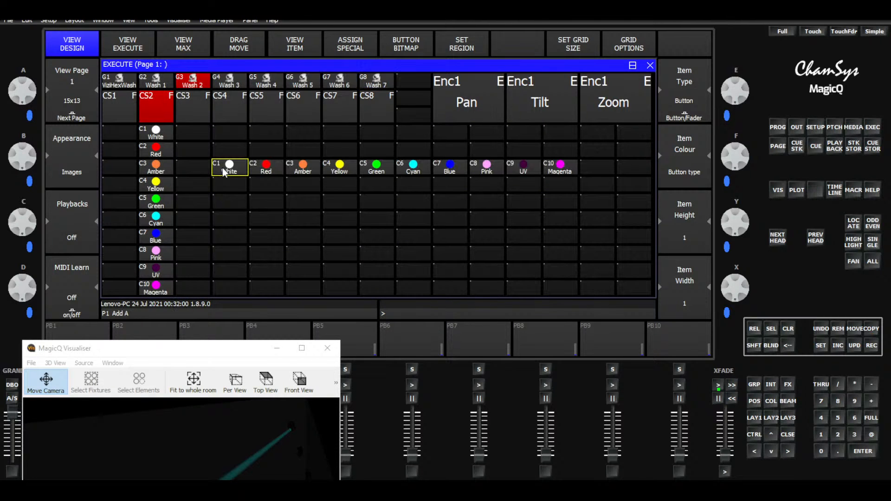
Try to move the White button from the horizontal colour row to the cell beneath the Wash 2 fader
{"action": "left_click", "coordinate": [855, 329]}
{"action": "mouse_move", "coordinate": [234, 169]}
{"action": "left_mouse_down"}
{"action": "mouse_move", "coordinate": [195, 148]}
{"action": "mouse_move", "coordinate": [189, 128]}
{"action": "mouse_move", "coordinate": [229, 169]}
{"action": "left_mouse_up"}
{"action": "left_click", "coordinate": [196, 133]}
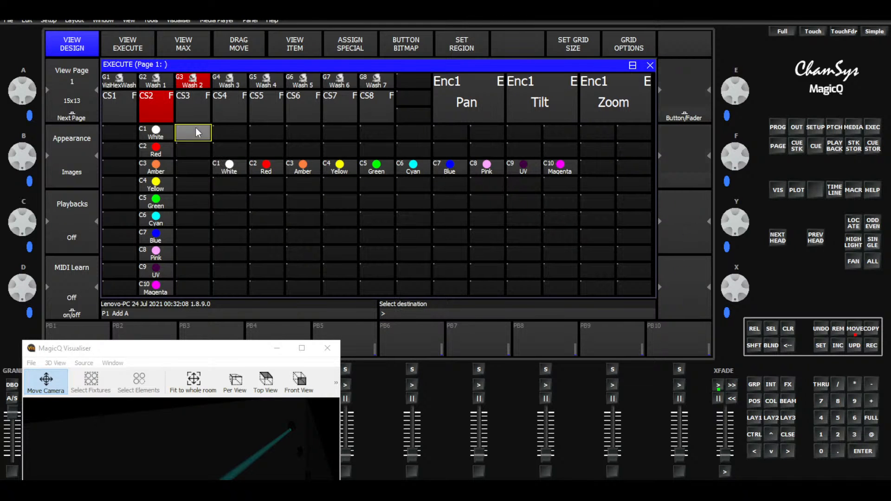
{"action": "left_click", "coordinate": [230, 202]}
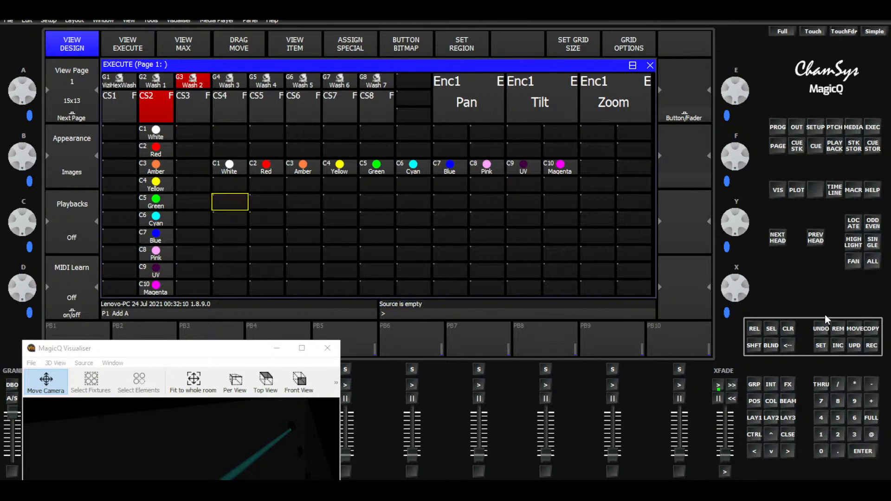
Clear the programmer and copy the White button from the horizontal colour row to the cell beneath the Wash 2 fader
{"action": "left_click", "coordinate": [788, 329]}
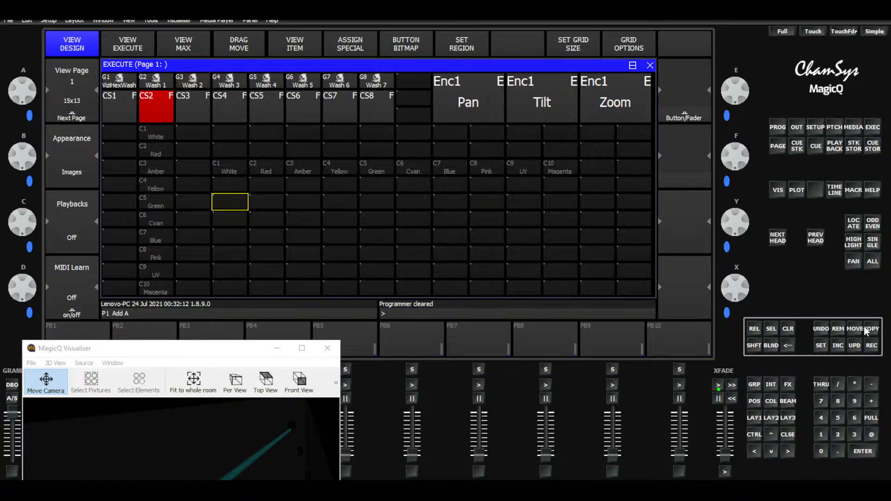
{"action": "left_click", "coordinate": [873, 328]}
{"action": "left_click", "coordinate": [232, 166]}
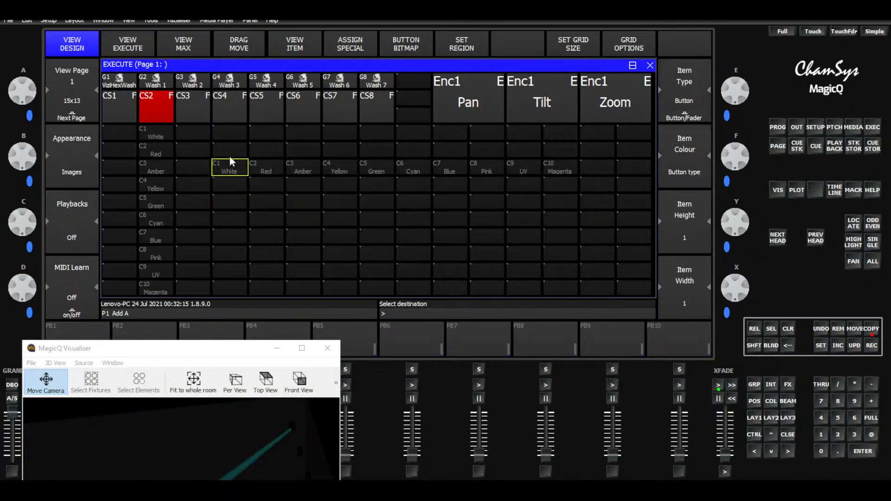
{"action": "left_click", "coordinate": [199, 126]}
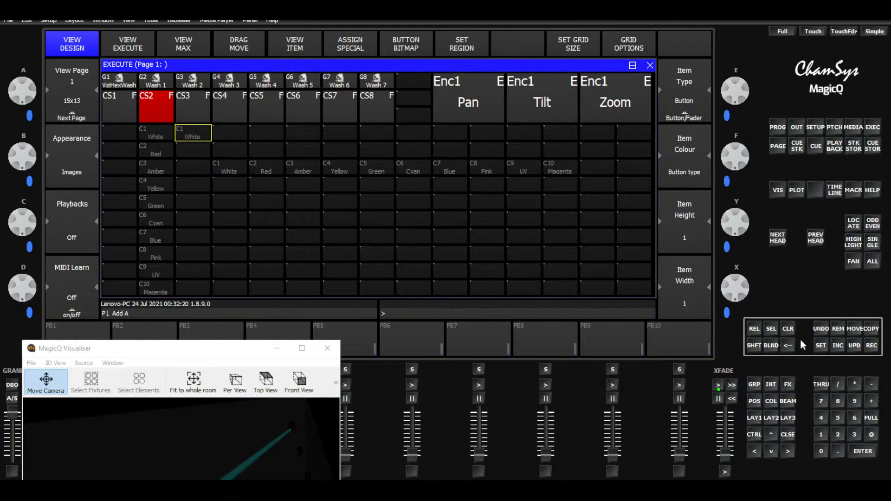
Clear the programmer and remove the copied White button beneath the Wash 2 fader
{"action": "left_click", "coordinate": [788, 330]}
{"action": "left_click", "coordinate": [835, 330]}
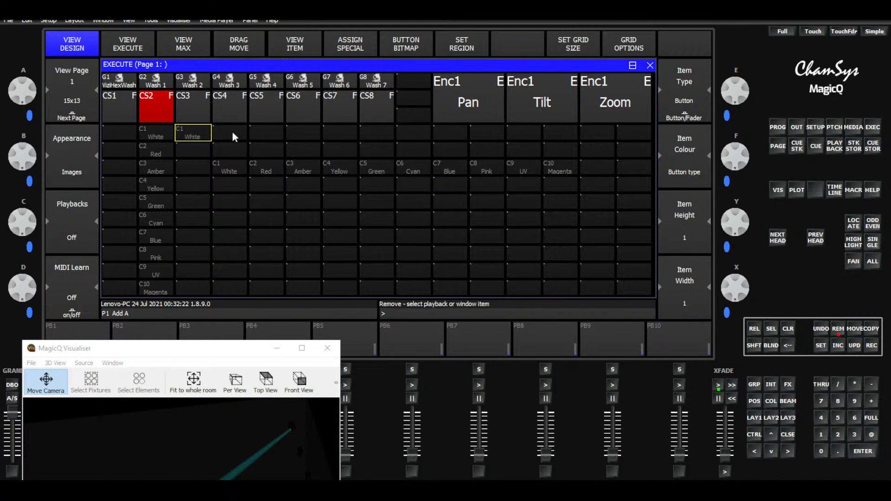
{"action": "left_click", "coordinate": [190, 132]}
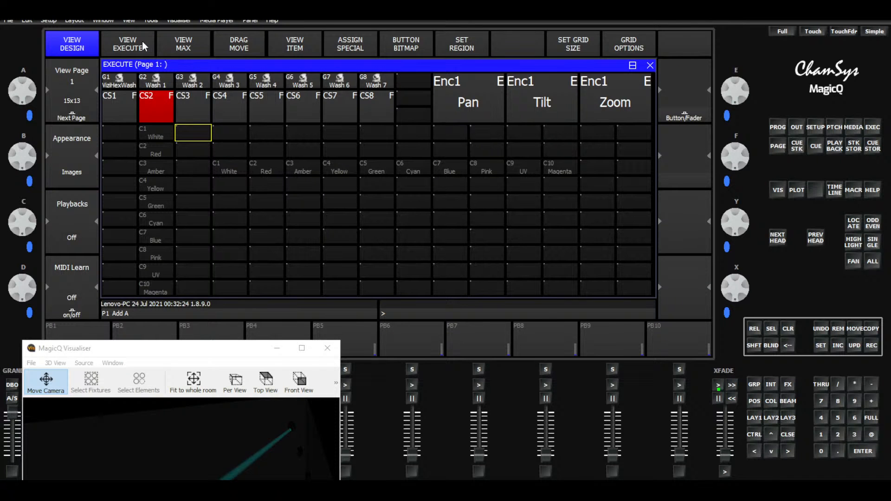
Check the Execute page layout in execute view, and return to design view
{"action": "left_click", "coordinate": [107, 48]}
{"action": "left_click", "coordinate": [68, 40]}
{"action": "left_click", "coordinate": [134, 46]}
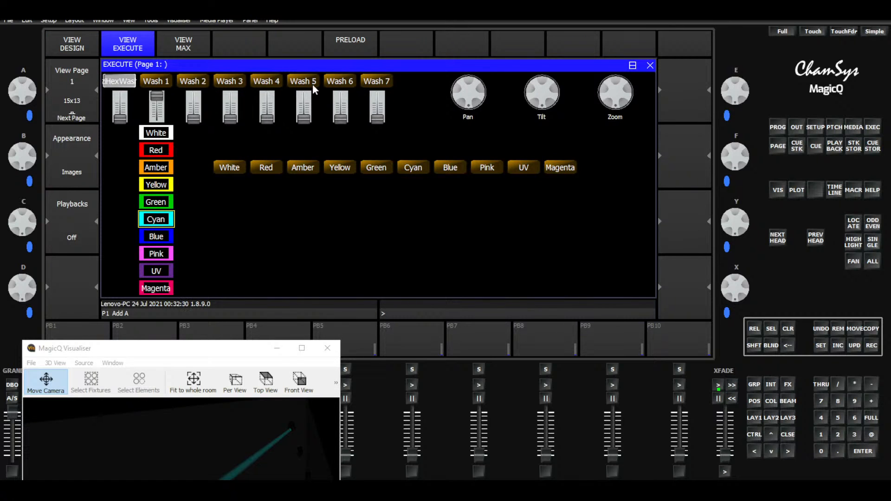
{"action": "left_click", "coordinate": [58, 40]}
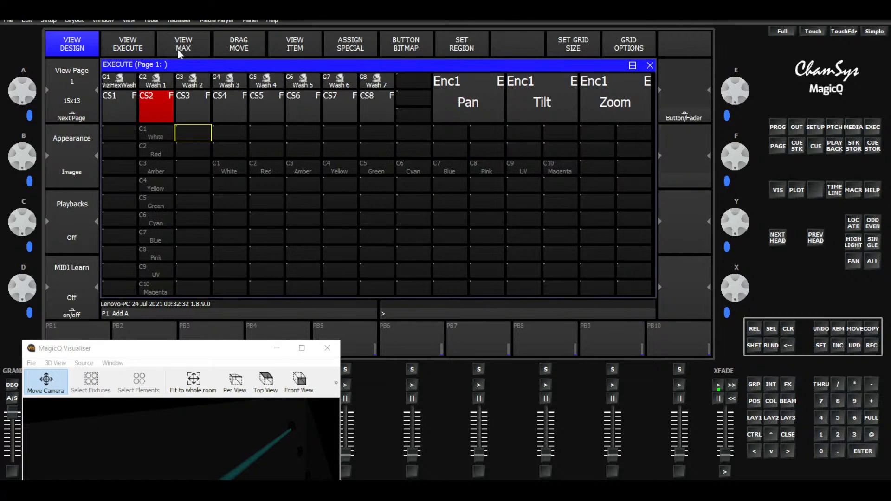
Move the White and Red buttons from the horizontal row into the Wash 2 column, beside their Wash 1 counterparts
{"action": "left_click", "coordinate": [857, 328]}
{"action": "left_click", "coordinate": [223, 164]}
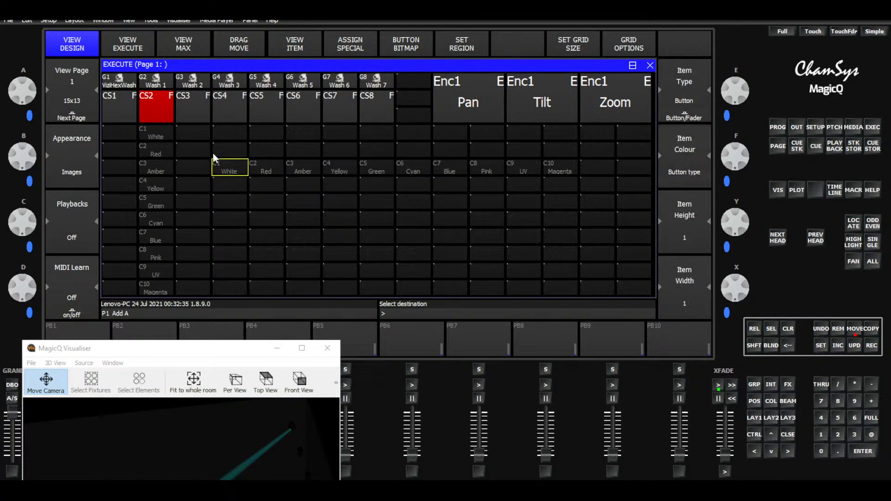
{"action": "left_click", "coordinate": [201, 132]}
{"action": "left_click", "coordinate": [854, 329]}
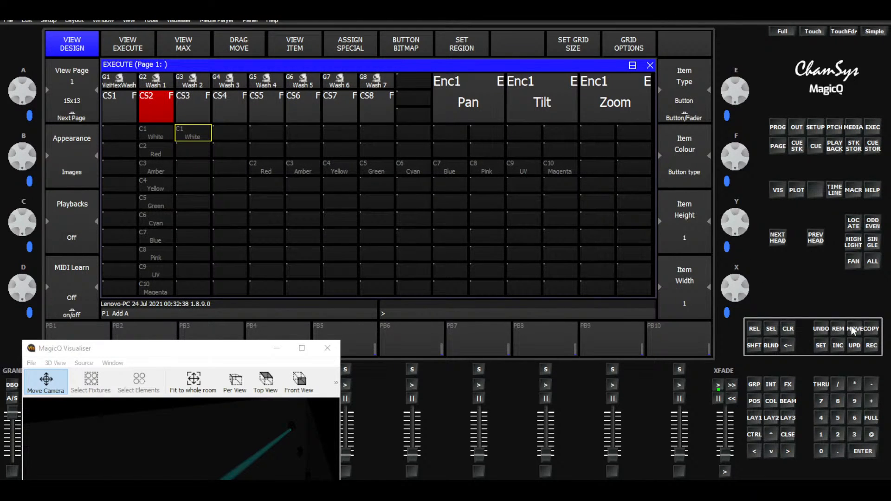
{"action": "left_click", "coordinate": [277, 174]}
{"action": "left_click", "coordinate": [192, 152]}
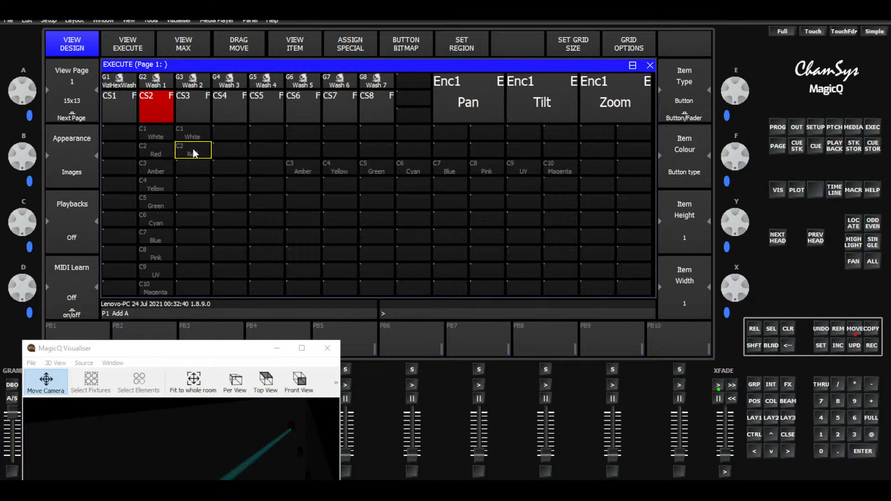
Move the Amber and Yellow buttons from the horizontal row into the Wash 2 column beneath Red
{"action": "left_click", "coordinate": [855, 329]}
{"action": "left_click", "coordinate": [311, 174]}
{"action": "left_click", "coordinate": [190, 166]}
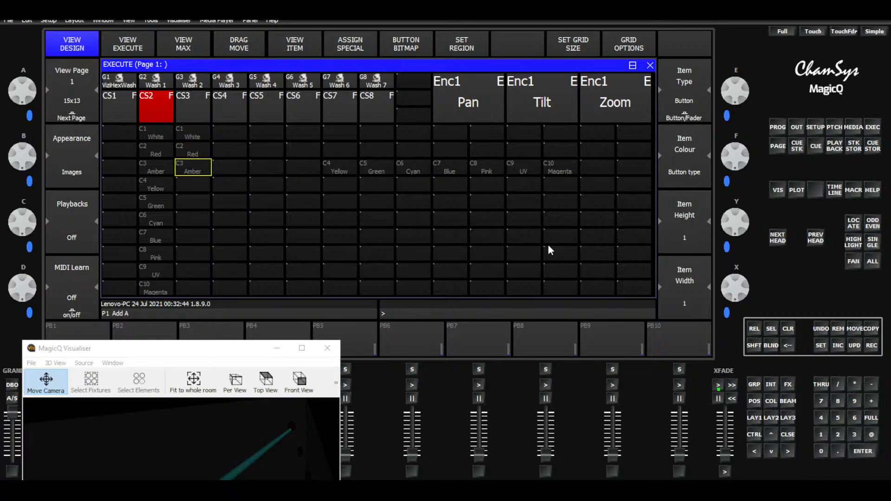
{"action": "left_click", "coordinate": [338, 169]}
{"action": "left_click", "coordinate": [193, 188]}
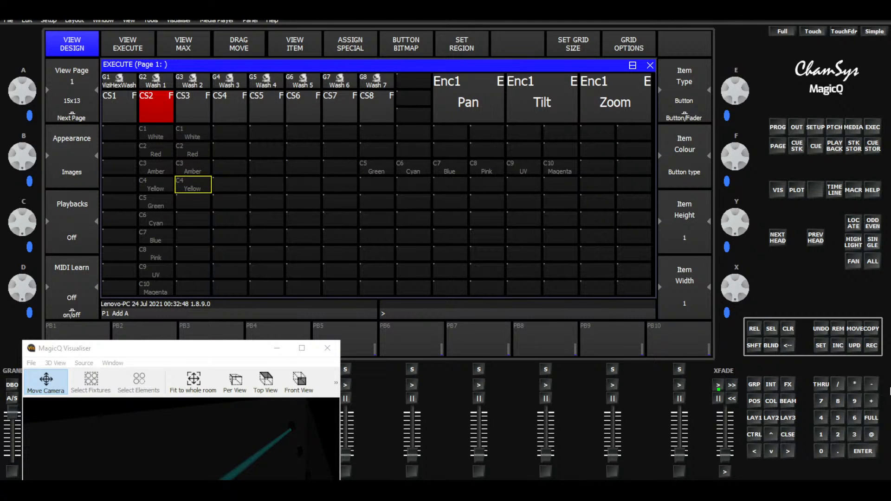
Move the Green and Cyan buttons from the horizontal row into the Wash 2 column beneath Yellow
{"action": "left_click", "coordinate": [374, 164]}
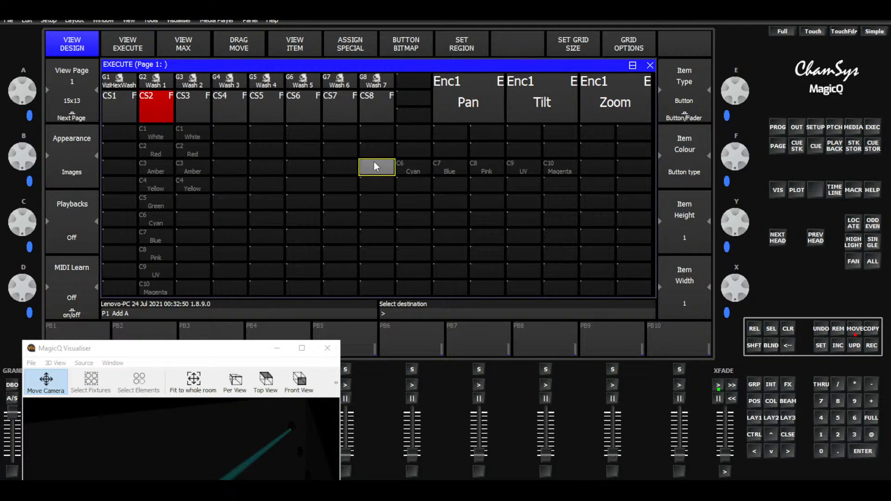
{"action": "left_click", "coordinate": [856, 328]}
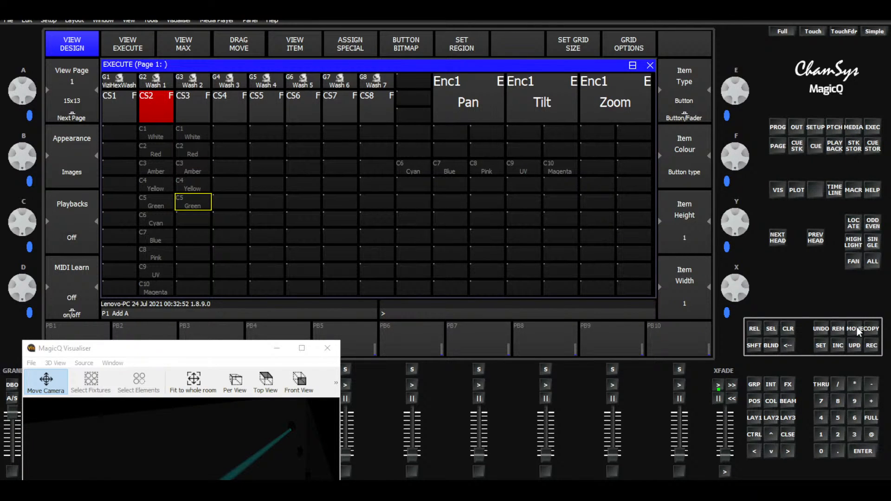
{"action": "left_click", "coordinate": [413, 168]}
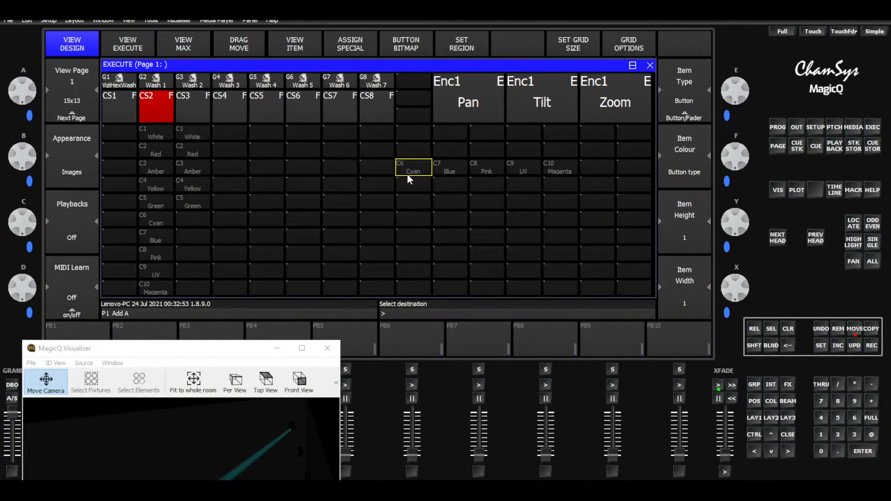
{"action": "left_click", "coordinate": [204, 224]}
Move the Blue and Pink buttons from the horizontal row into the Wash 2 column beneath Cyan
{"action": "left_click", "coordinate": [857, 329]}
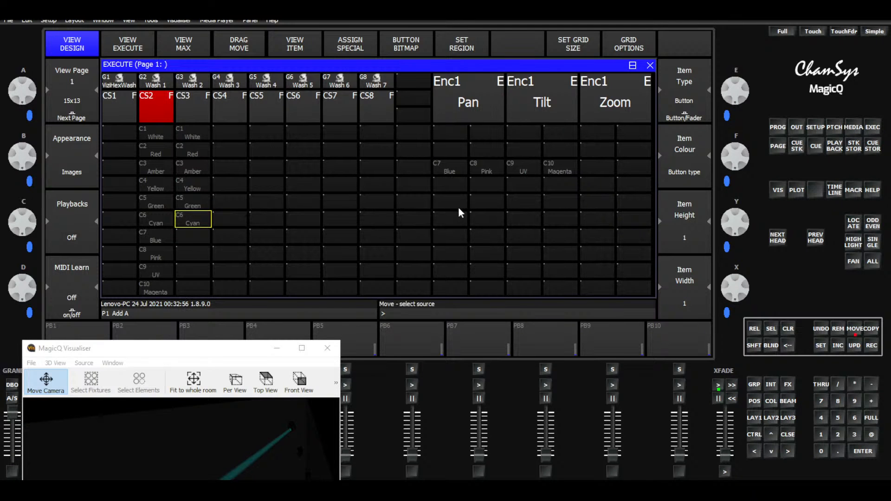
{"action": "left_click", "coordinate": [457, 178]}
{"action": "left_click", "coordinate": [204, 241]}
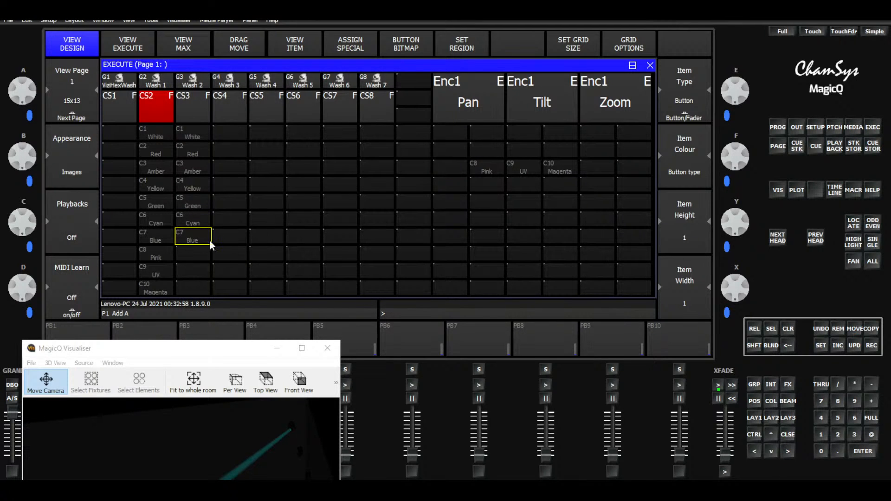
{"action": "left_click", "coordinate": [856, 328]}
{"action": "left_click", "coordinate": [485, 170]}
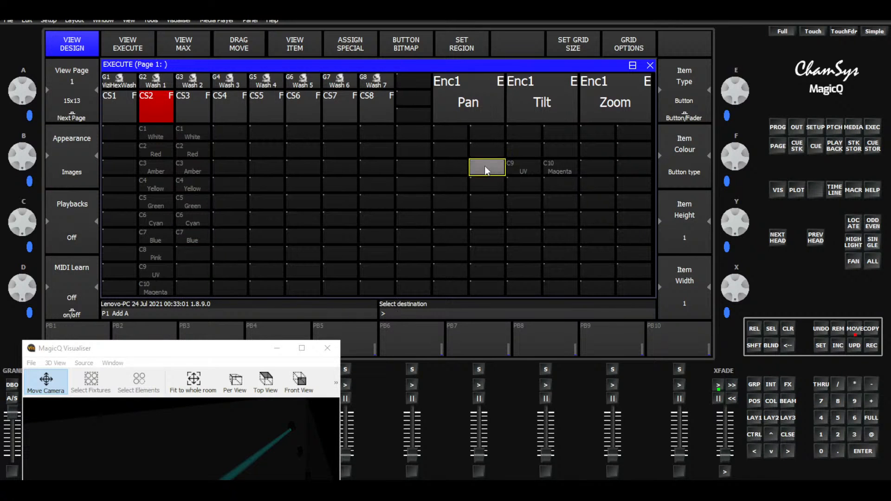
{"action": "left_click", "coordinate": [188, 254]}
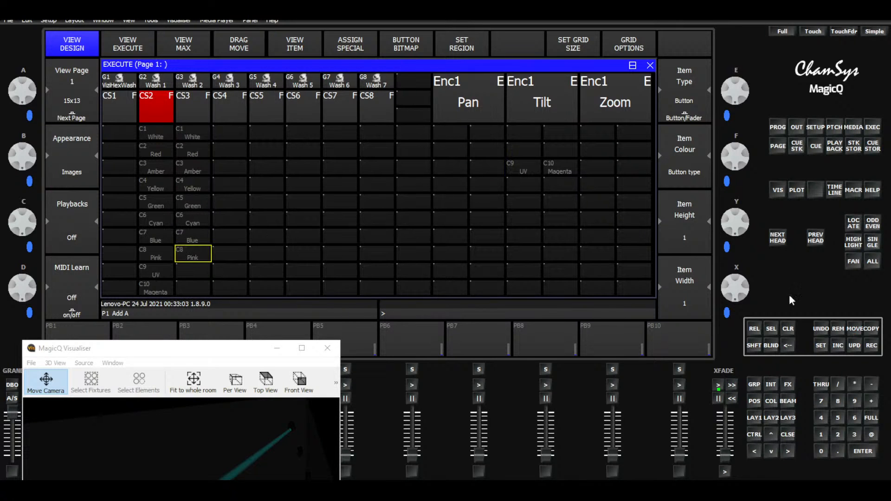
Move the UV and Magenta buttons from the horizontal row into the Wash 2 column beneath Pink
{"action": "left_click", "coordinate": [854, 329]}
{"action": "left_click", "coordinate": [520, 168]}
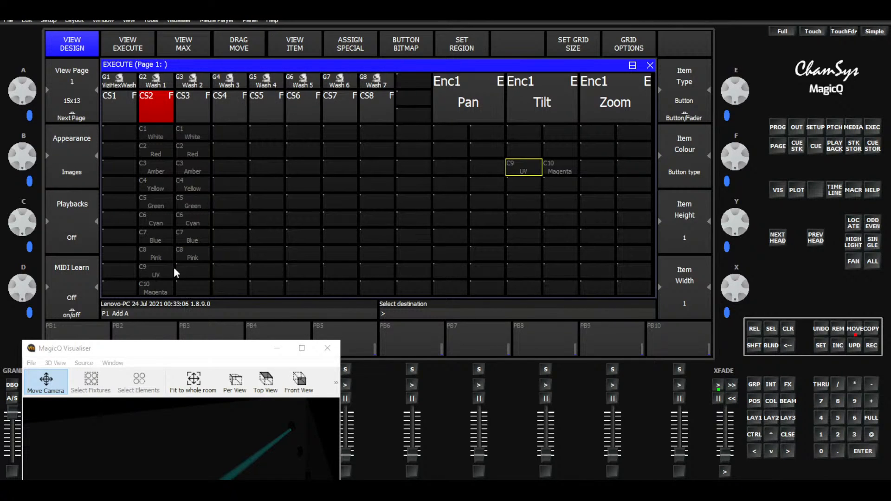
{"action": "left_click", "coordinate": [185, 274]}
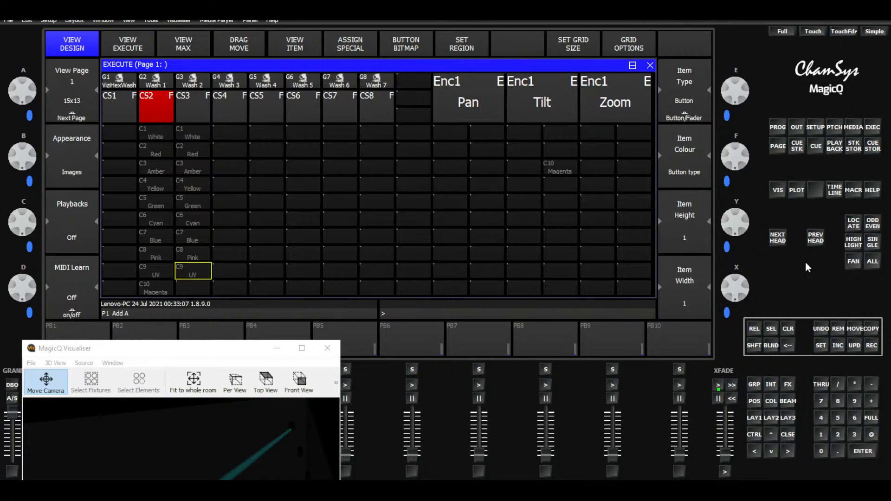
{"action": "left_click", "coordinate": [855, 329]}
{"action": "left_click", "coordinate": [559, 173]}
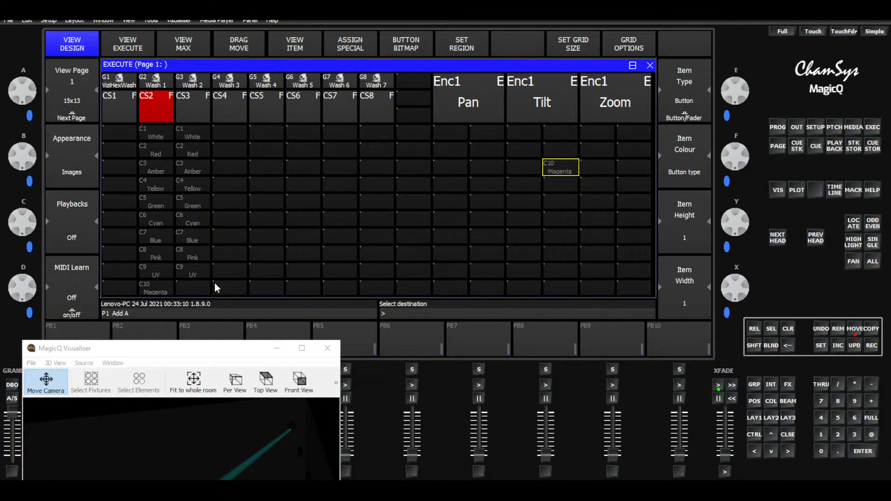
{"action": "left_click", "coordinate": [194, 288]}
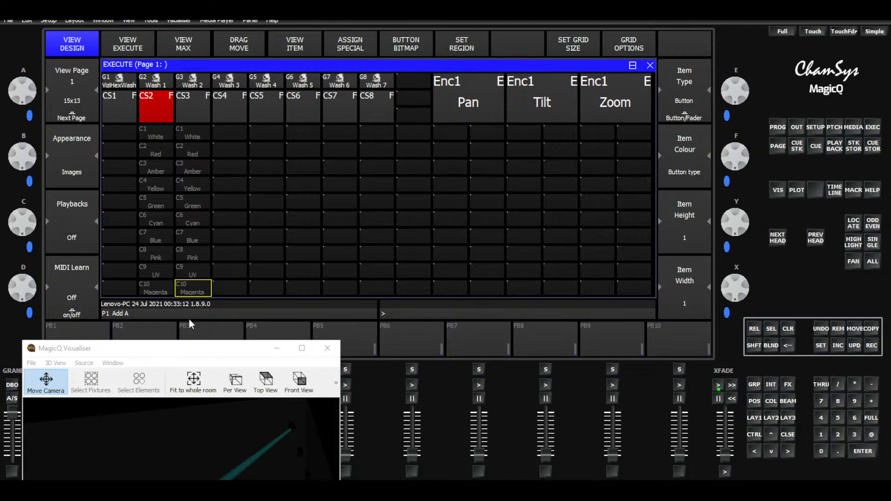
Place the Visualiser window beside the colour columns and show the Execute page in execute view
{"action": "left_click_drag", "start_coordinate": [168, 345], "coordinate": [529, 188]}
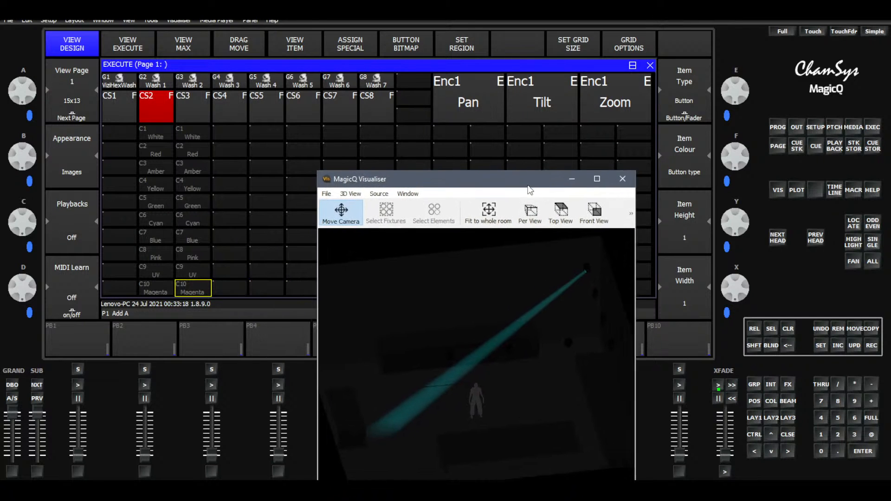
{"action": "left_click", "coordinate": [124, 48]}
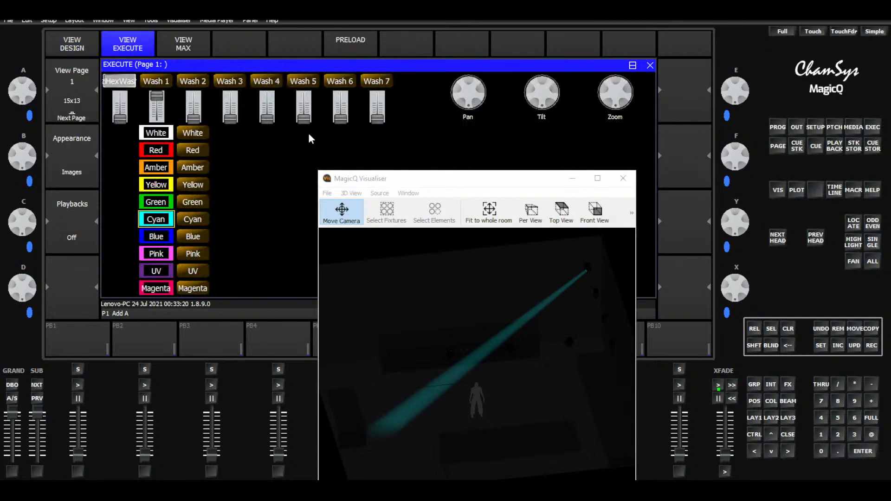
{"action": "left_click_drag", "start_coordinate": [430, 183], "coordinate": [450, 145]}
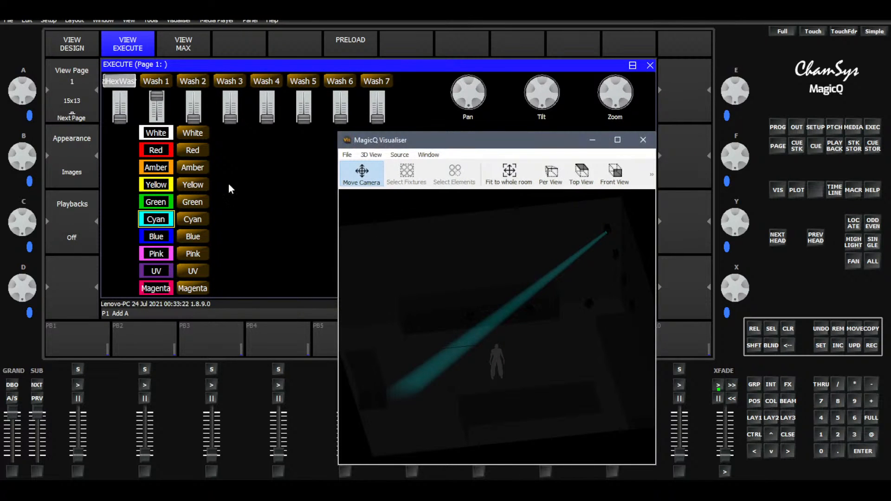
Raise the Wash 2 fader to full and try the White, Red, Yellow, Green and Cyan buttons without selecting a wash
{"action": "left_click", "coordinate": [164, 136]}
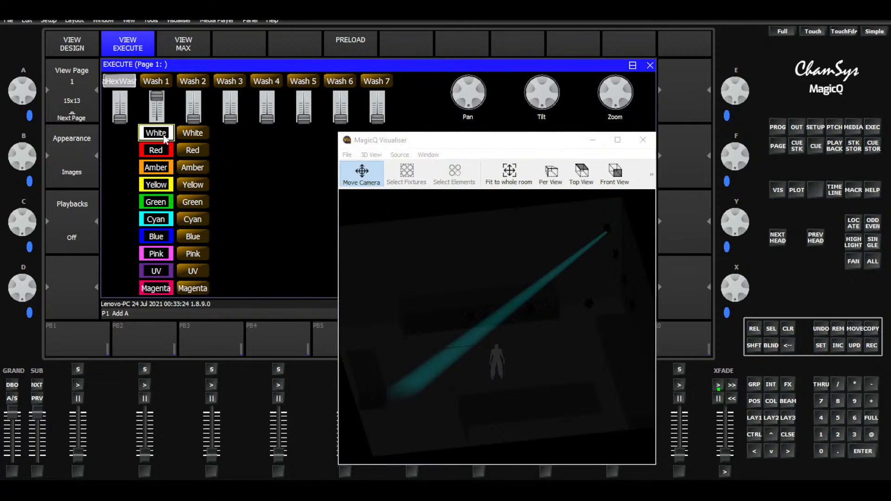
{"action": "left_click_drag", "start_coordinate": [193, 118], "coordinate": [193, 95]}
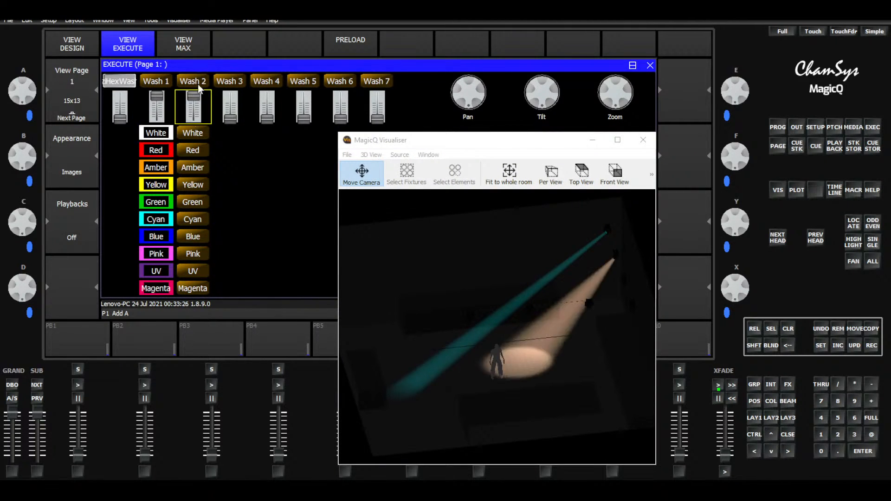
{"action": "left_click", "coordinate": [165, 137]}
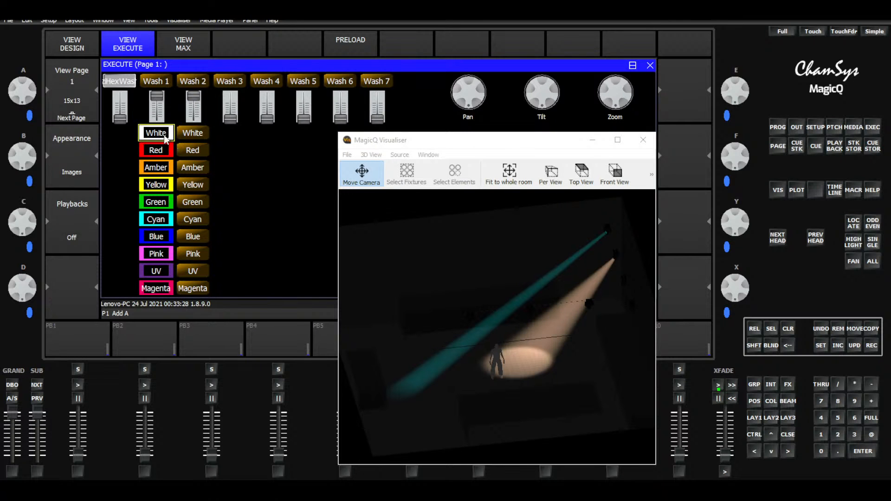
{"action": "left_click", "coordinate": [153, 157]}
{"action": "left_click", "coordinate": [152, 181]}
{"action": "left_click", "coordinate": [151, 203]}
{"action": "left_click", "coordinate": [150, 221]}
{"action": "left_click", "coordinate": [159, 150]}
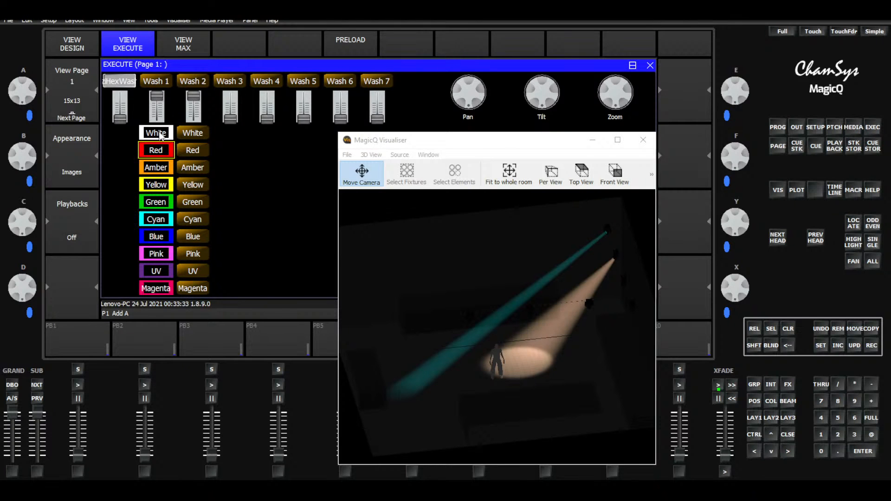
Select Wash 1 and test its Amber, Yellow, Cyan and Green buttons, finishing on Amber
{"action": "left_click", "coordinate": [160, 82]}
{"action": "left_click", "coordinate": [150, 168]}
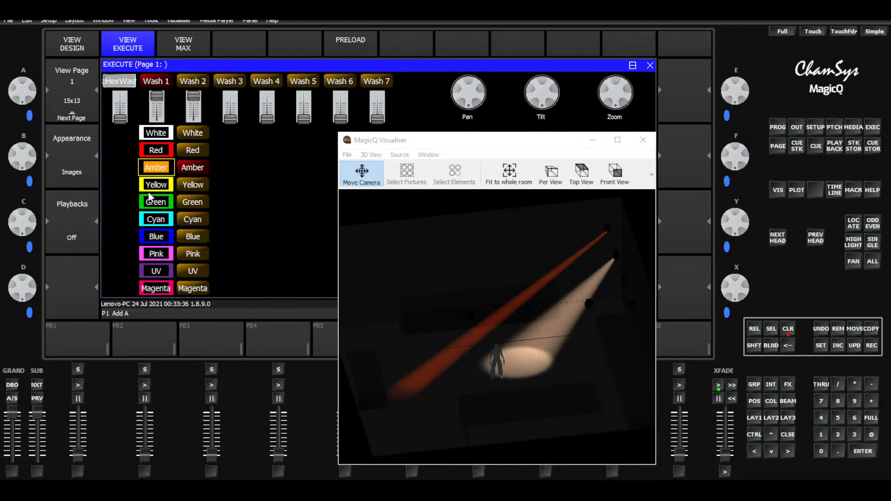
{"action": "left_click", "coordinate": [150, 186]}
{"action": "left_click", "coordinate": [151, 222]}
{"action": "left_click", "coordinate": [155, 202]}
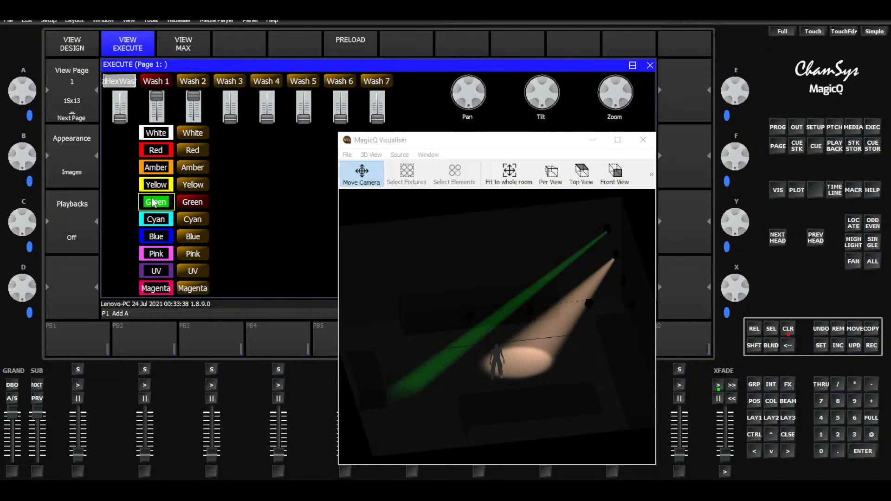
{"action": "left_click", "coordinate": [153, 173]}
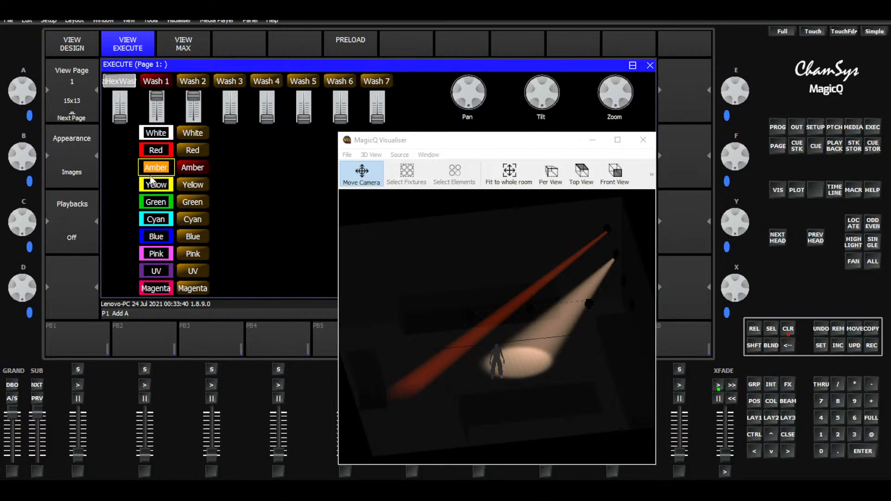
Select Wash 2 and test the Cyan and Green buttons of the Wash 1 column on it
{"action": "left_click", "coordinate": [193, 83]}
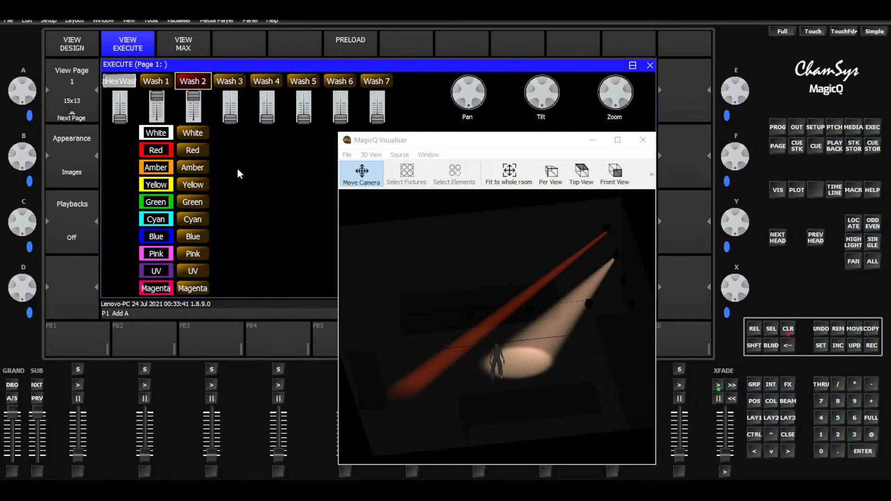
{"action": "left_click", "coordinate": [156, 220]}
{"action": "left_click", "coordinate": [156, 201]}
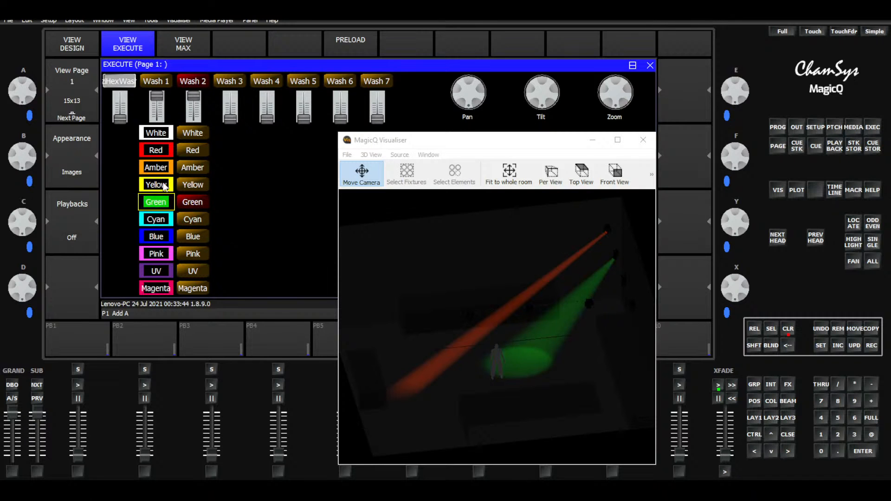
Try the Yellow and Blue buttons of the Wash 1 column on the selected Wash 2
{"action": "left_click", "coordinate": [156, 184]}
{"action": "left_click", "coordinate": [160, 238]}
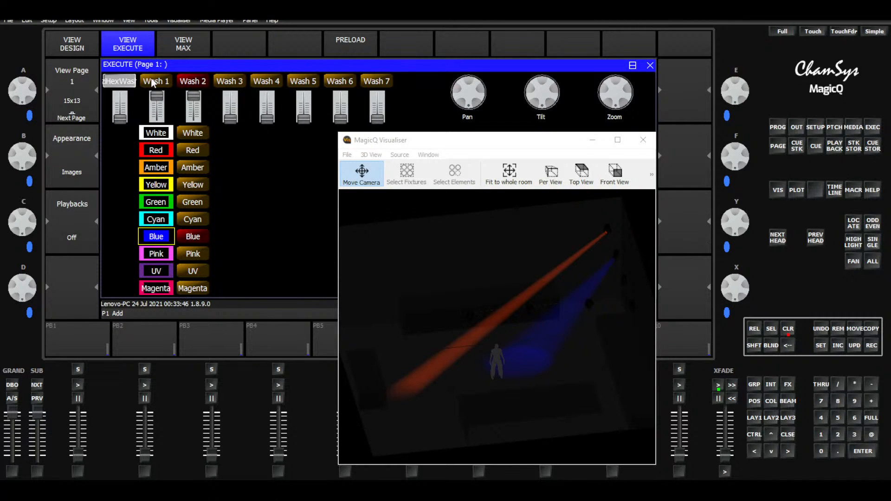
Select Wash 3, try the Green button on it and raise the Wash 3 fader to full
{"action": "left_click", "coordinate": [241, 82]}
{"action": "left_click", "coordinate": [162, 206]}
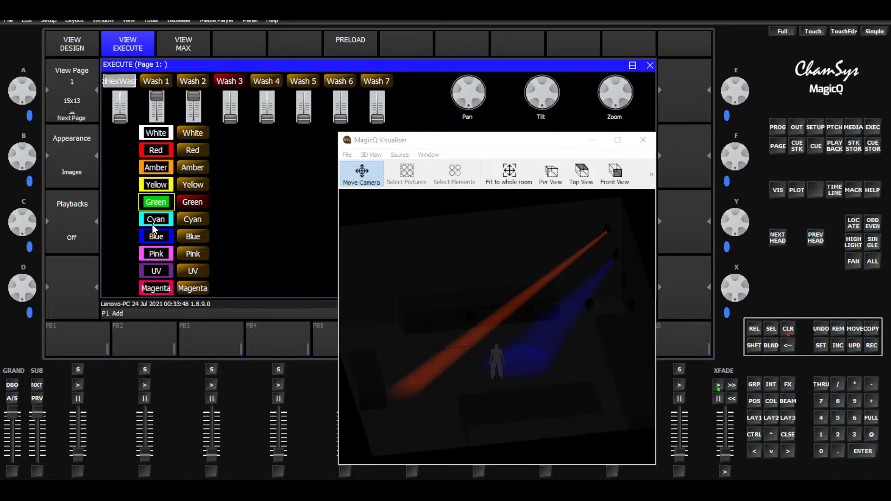
{"action": "left_click_drag", "start_coordinate": [229, 117], "coordinate": [231, 95]}
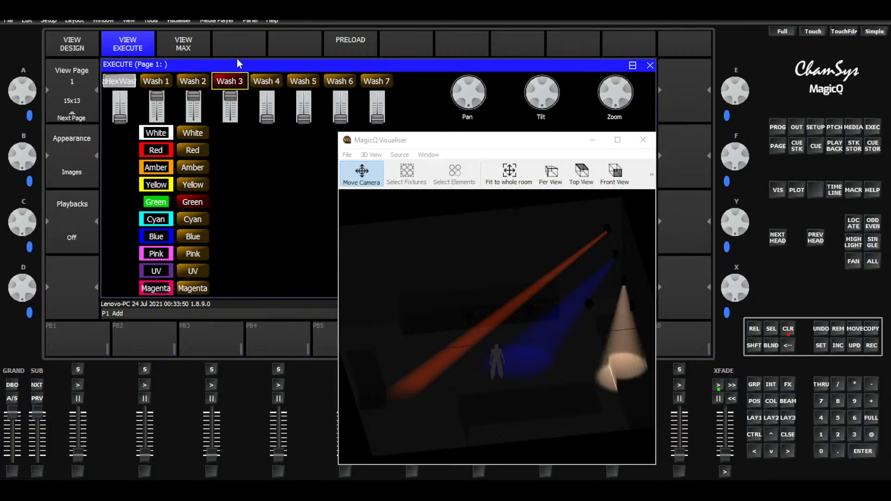
Run Wash 3 through Green, Yellow, Amber, Cyan, Blue, Pink, UV and Magenta, finishing on Yellow
{"action": "left_click", "coordinate": [156, 199]}
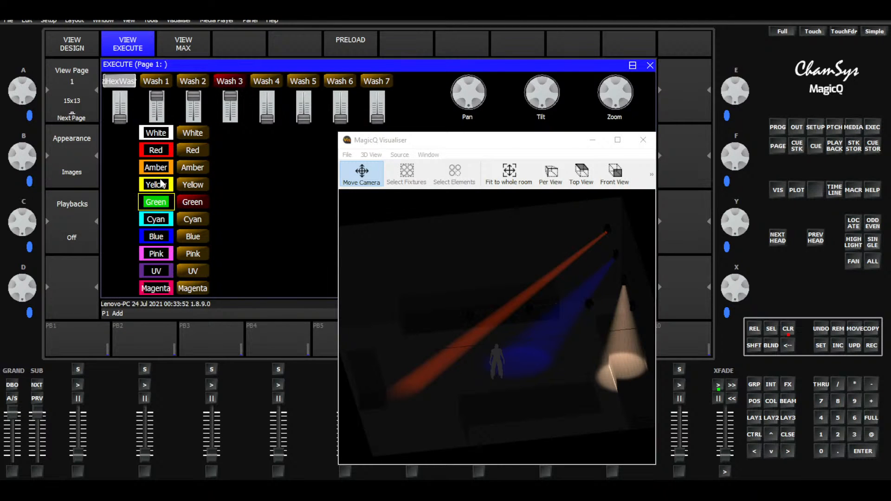
{"action": "left_click", "coordinate": [162, 184]}
{"action": "left_click", "coordinate": [160, 166]}
{"action": "left_click", "coordinate": [162, 205]}
{"action": "left_click", "coordinate": [159, 223]}
{"action": "left_click", "coordinate": [156, 238]}
{"action": "left_click", "coordinate": [157, 255]}
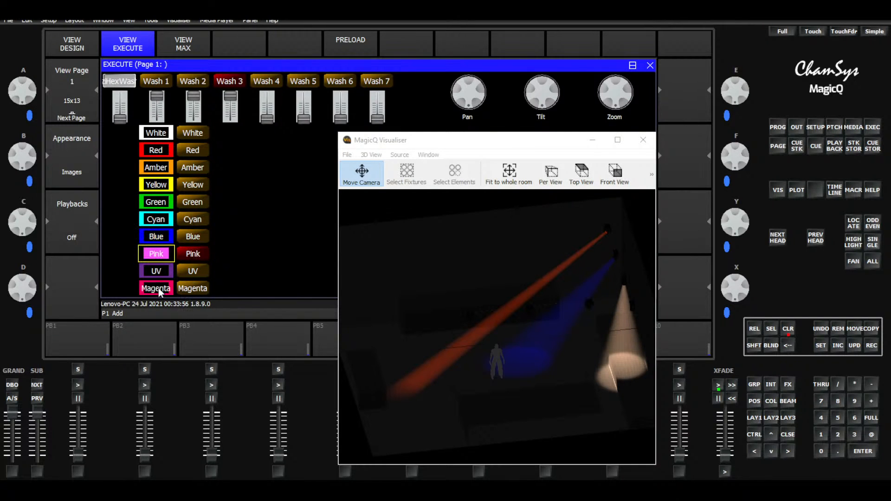
{"action": "left_click", "coordinate": [158, 277]}
{"action": "left_click", "coordinate": [160, 288]}
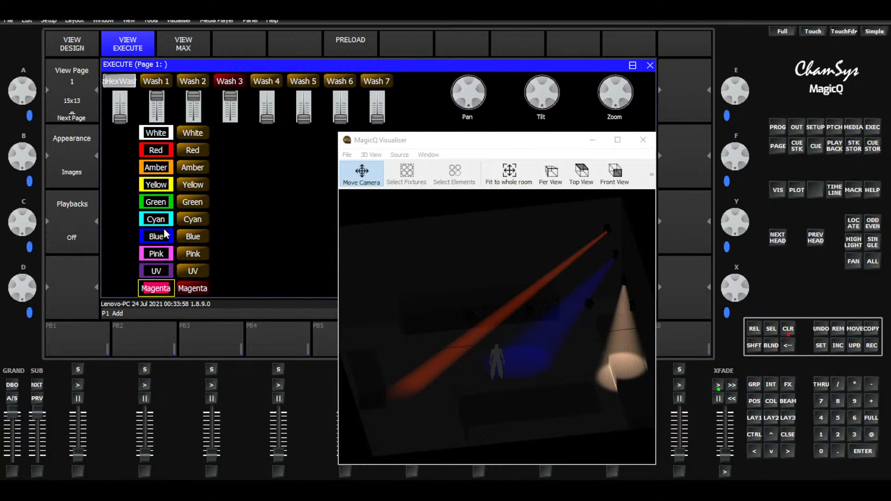
{"action": "left_click", "coordinate": [159, 188]}
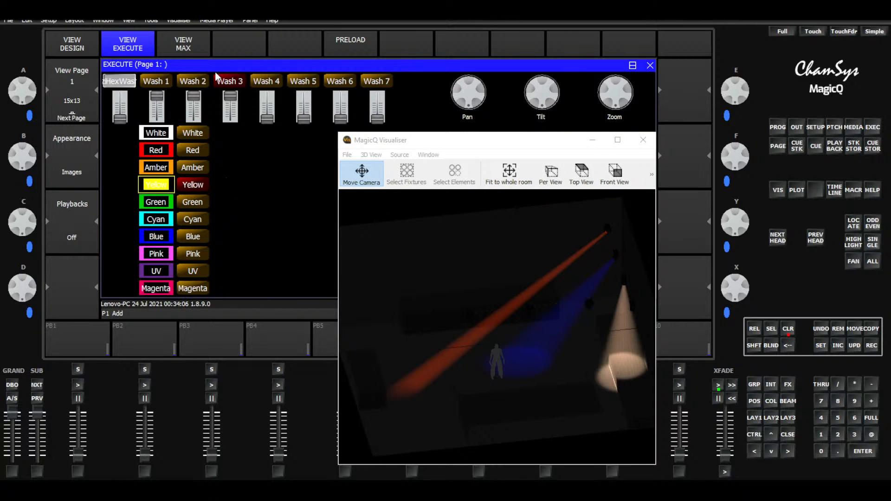
Select Wash 2, test Green from the second colour column and finish on Amber from the first column
{"action": "left_click", "coordinate": [204, 82]}
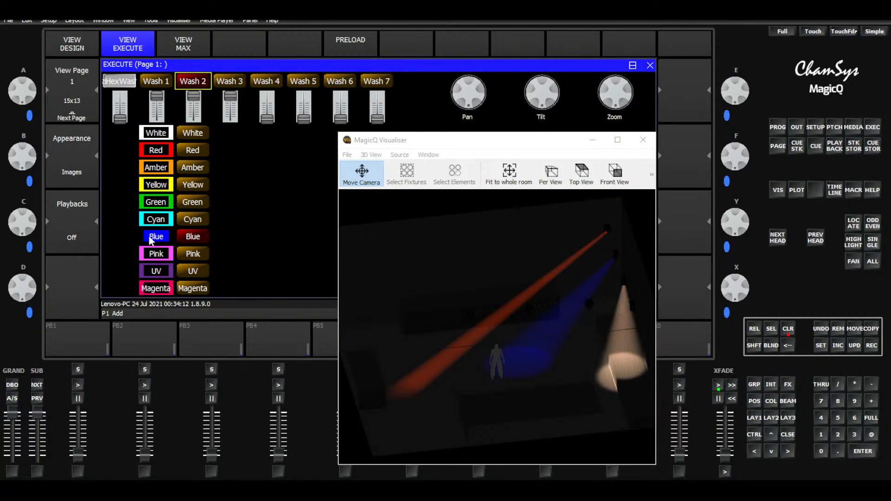
{"action": "left_click", "coordinate": [185, 201]}
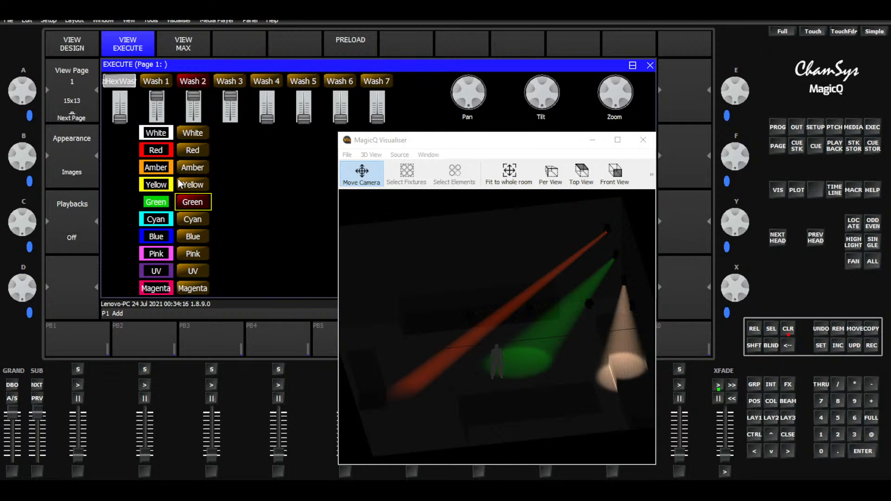
{"action": "left_click", "coordinate": [156, 169]}
Set Wash 1 to Green and compare the colour button feedback by selecting Wash 2 and Wash 3
{"action": "left_click", "coordinate": [172, 82]}
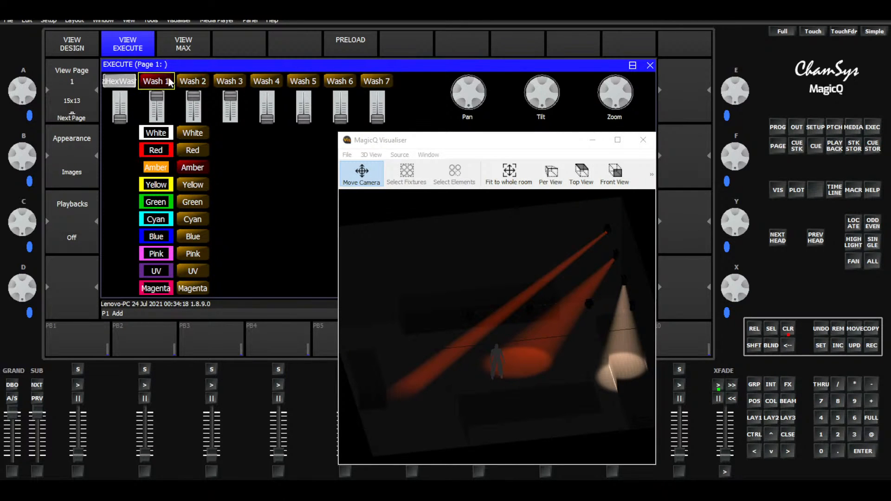
{"action": "left_click", "coordinate": [155, 203]}
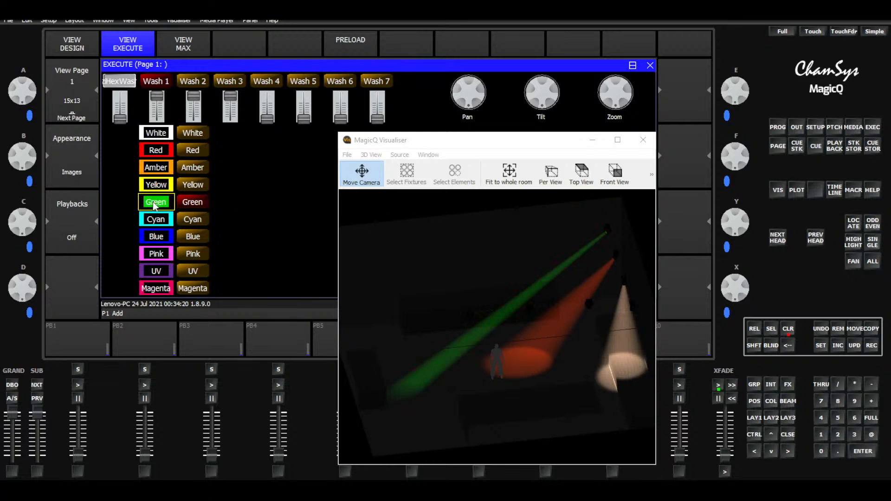
{"action": "left_click", "coordinate": [192, 82]}
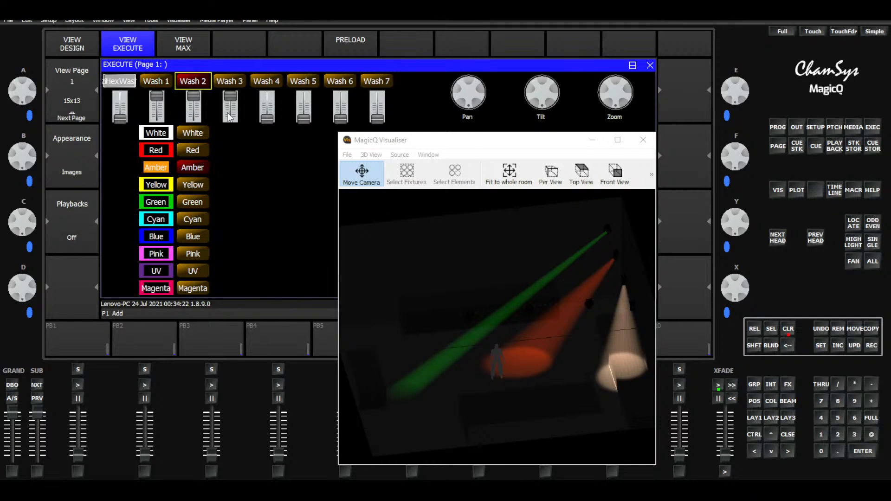
{"action": "left_click", "coordinate": [240, 82]}
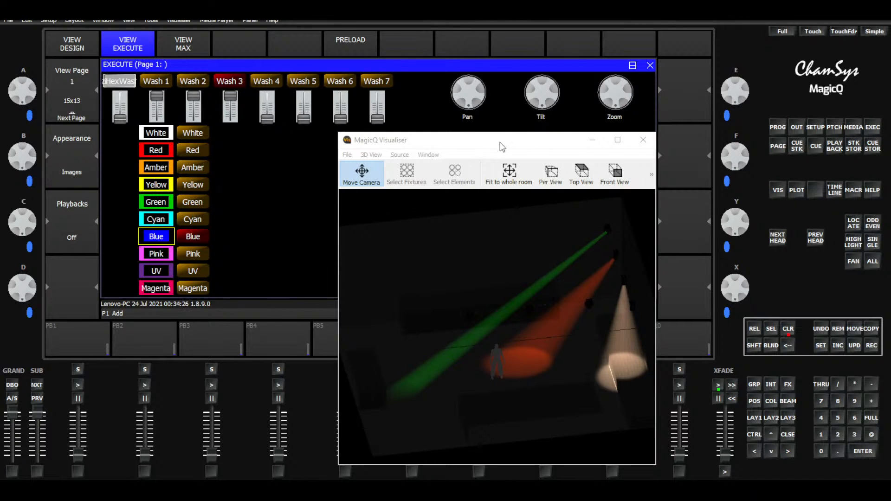
Clear the programmer in design view and return the Execute page to execute view
{"action": "left_click_drag", "start_coordinate": [502, 142], "coordinate": [414, 205]}
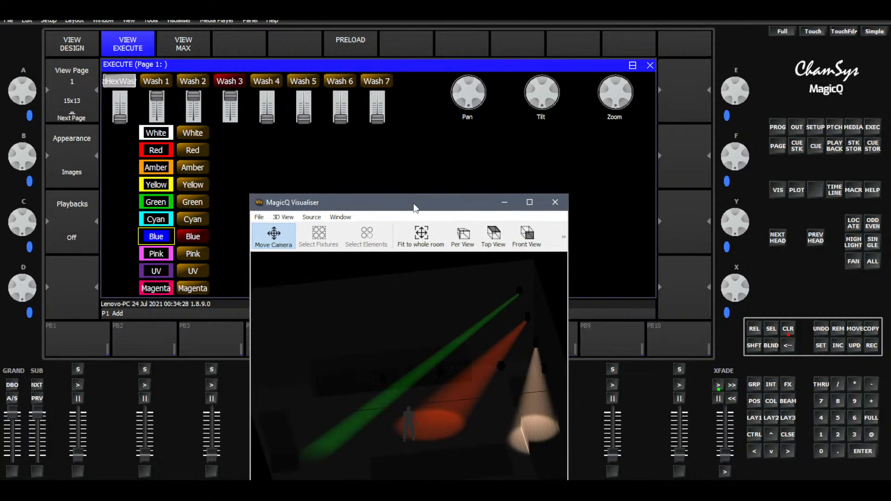
{"action": "left_click", "coordinate": [77, 47]}
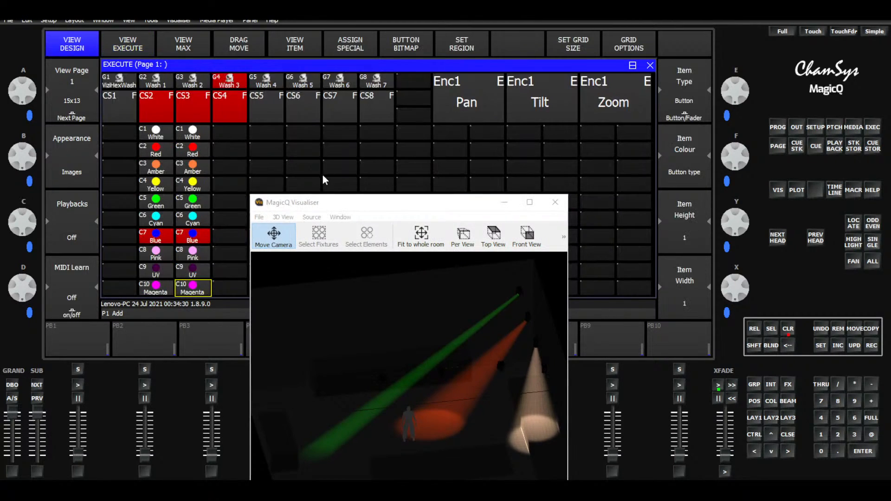
{"action": "left_click", "coordinate": [240, 84]}
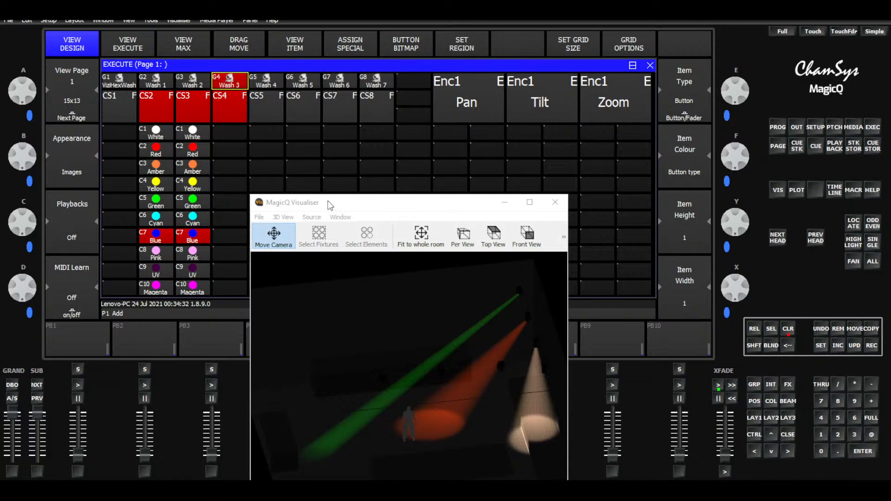
{"action": "left_click", "coordinate": [786, 330]}
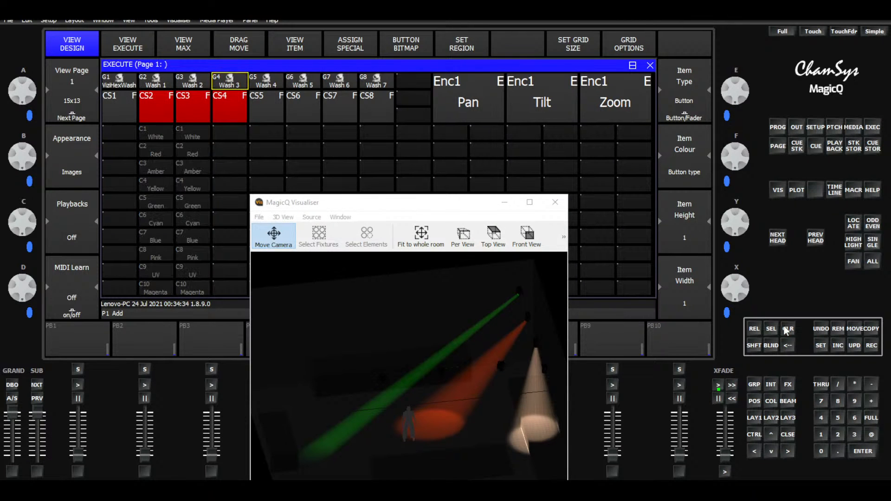
{"action": "left_click", "coordinate": [132, 46]}
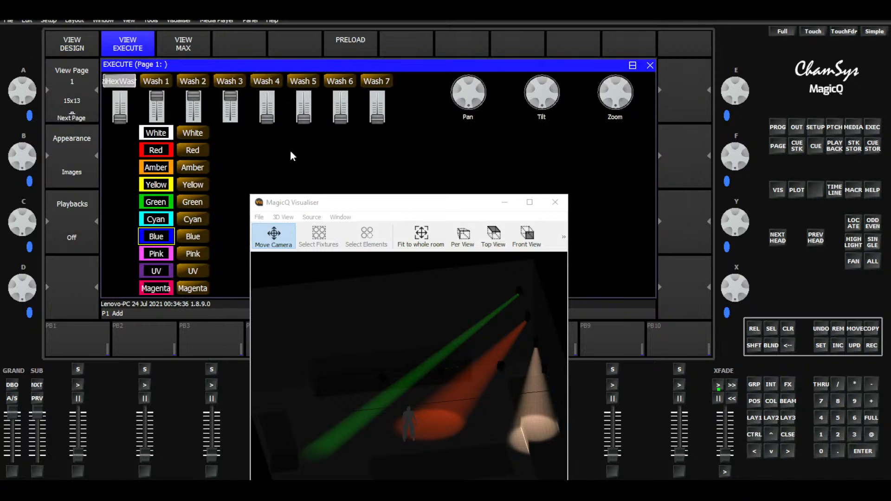
Set Wash 1 to White and Wash 2 to Yellow using only the first colour column
{"action": "left_click", "coordinate": [166, 83]}
{"action": "left_click", "coordinate": [156, 133]}
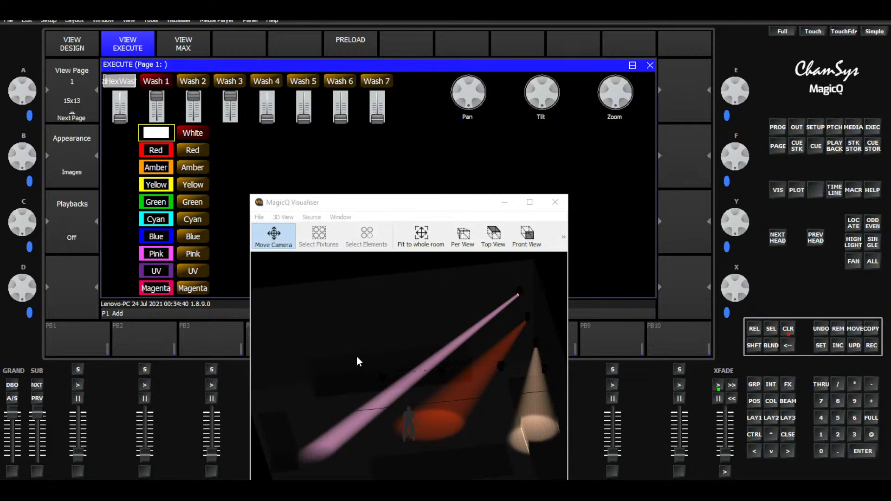
{"action": "mouse_move", "coordinate": [357, 357]}
{"action": "left_mouse_down"}
{"action": "mouse_move", "coordinate": [399, 383]}
{"action": "mouse_move", "coordinate": [361, 366]}
{"action": "mouse_move", "coordinate": [352, 352]}
{"action": "left_mouse_up"}
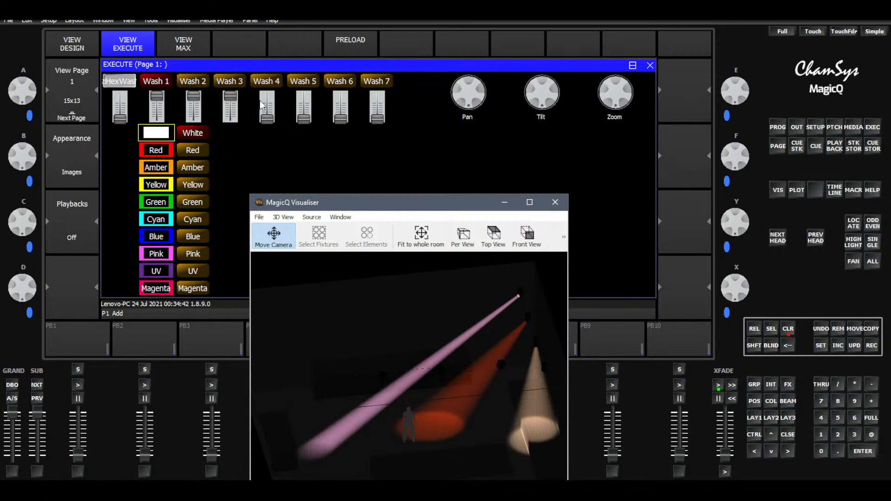
{"action": "left_click", "coordinate": [192, 82]}
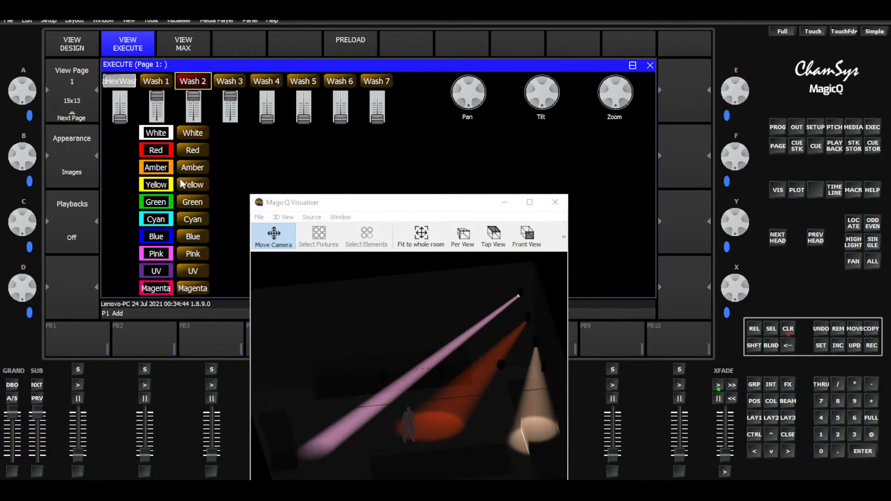
{"action": "left_click", "coordinate": [162, 170]}
{"action": "left_click", "coordinate": [160, 186]}
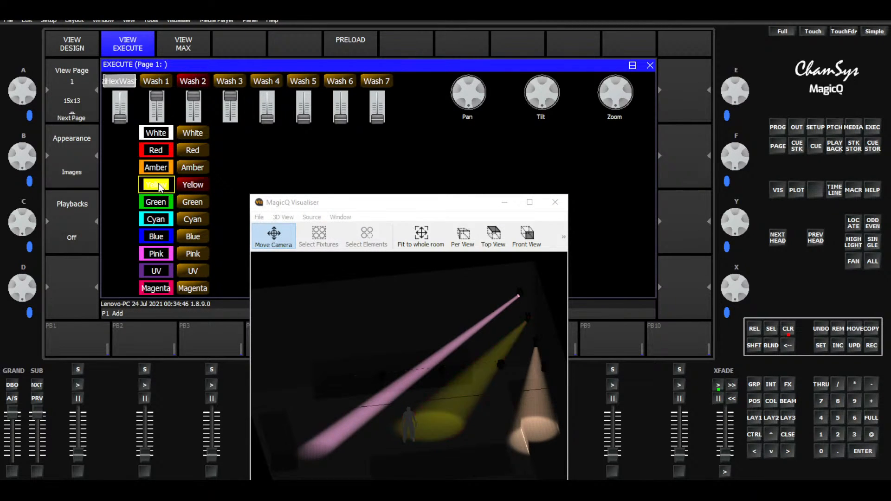
Set Wash 3 to Green and Wash 4 to Blue, and raise the Wash 4 fader to full
{"action": "left_click", "coordinate": [167, 81]}
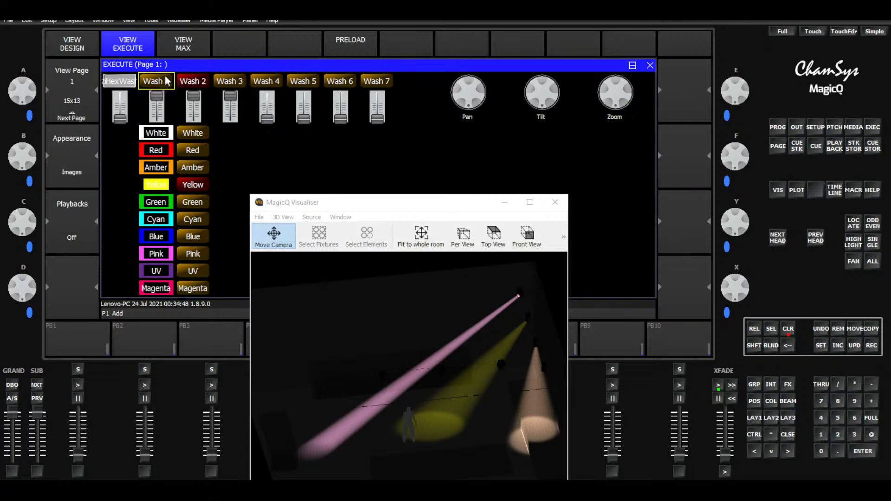
{"action": "left_click", "coordinate": [187, 78]}
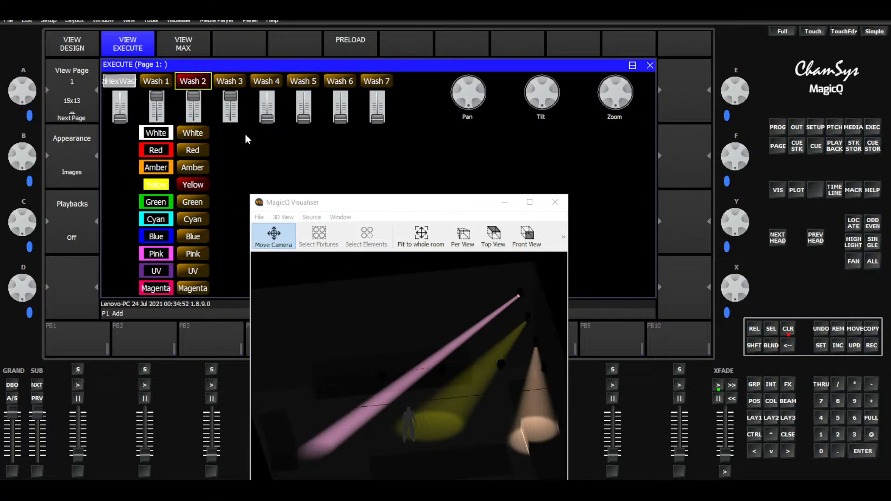
{"action": "left_click", "coordinate": [234, 80]}
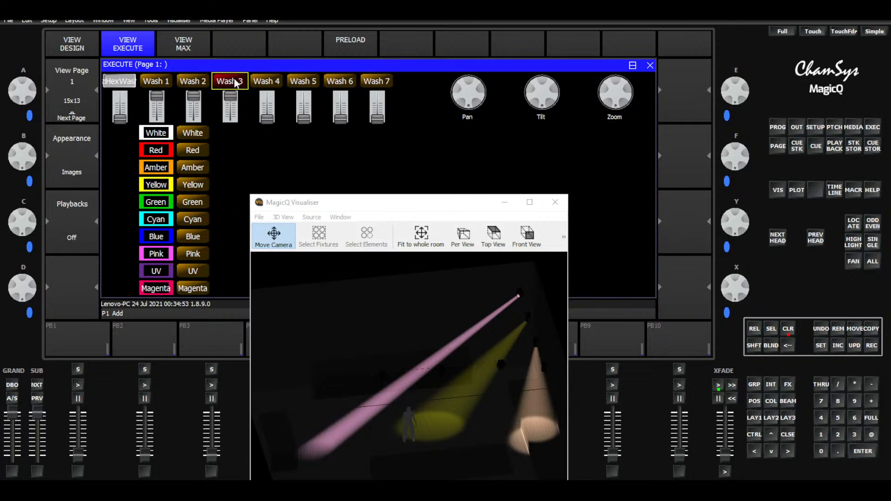
{"action": "left_click", "coordinate": [152, 207]}
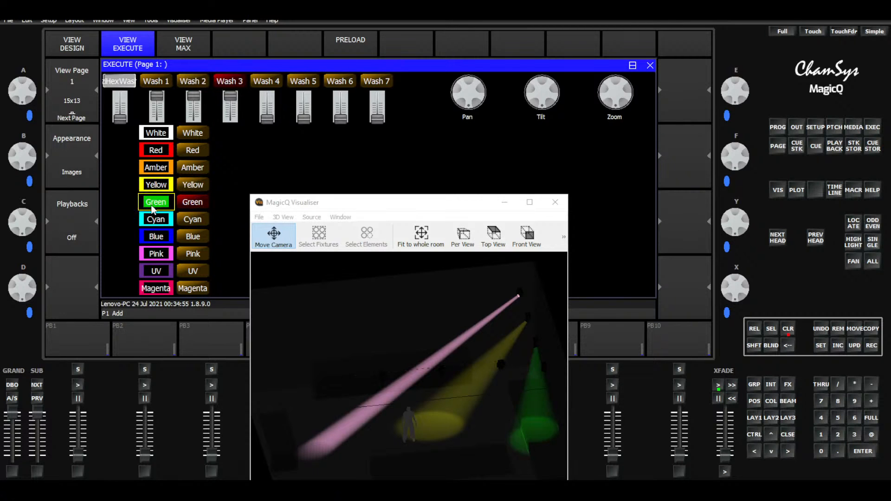
{"action": "left_click", "coordinate": [272, 82]}
{"action": "left_click", "coordinate": [163, 242]}
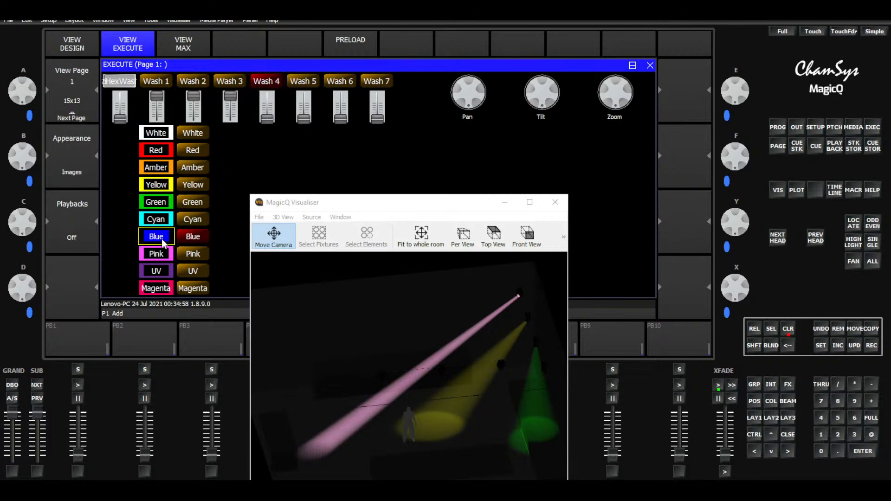
{"action": "left_click_drag", "start_coordinate": [272, 118], "coordinate": [274, 61]}
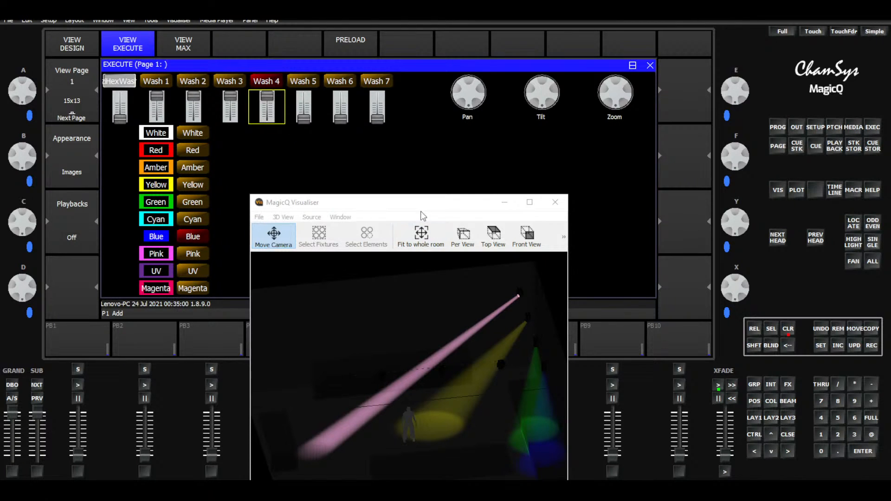
Clear the programmer and reposition the Visualiser window beside the colour columns
{"action": "left_click_drag", "start_coordinate": [423, 203], "coordinate": [437, 168]}
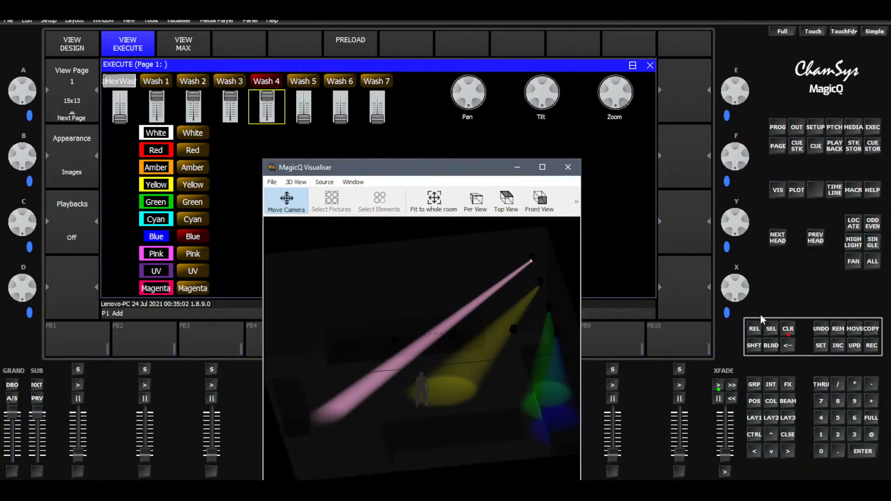
{"action": "left_click", "coordinate": [787, 330]}
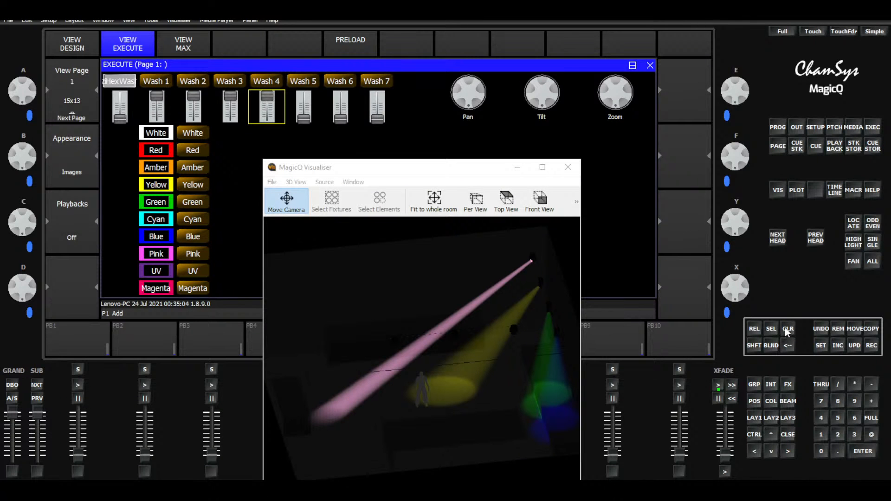
{"action": "left_click_drag", "start_coordinate": [427, 168], "coordinate": [404, 155]}
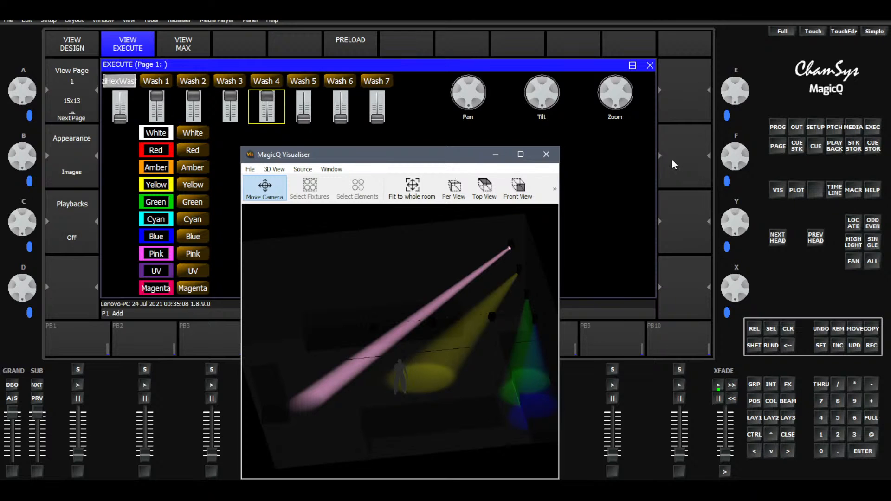
In design view, move the Visualiser window clear of the grid and remove the Wash 2 column of colour buttons, White to Magenta
{"action": "left_click", "coordinate": [65, 40]}
{"action": "left_click_drag", "start_coordinate": [293, 154], "coordinate": [366, 151]}
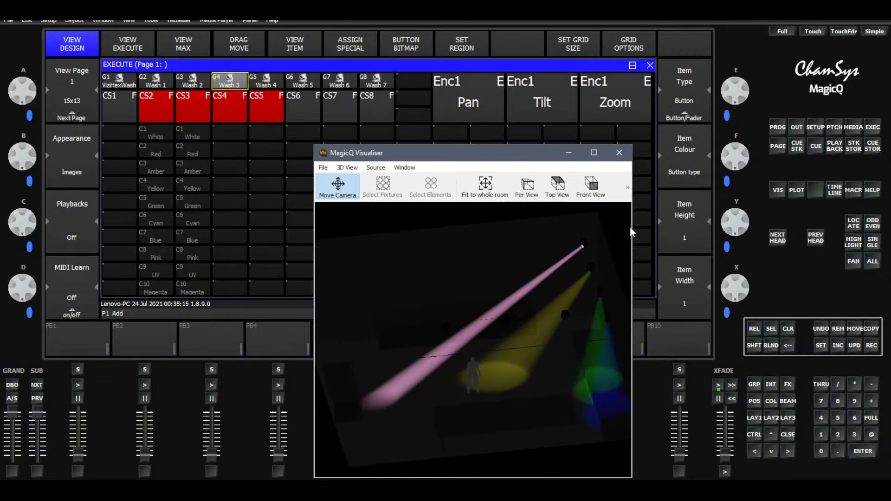
{"action": "left_click_drag", "start_coordinate": [431, 153], "coordinate": [211, 356]}
{"action": "left_click", "coordinate": [839, 329]}
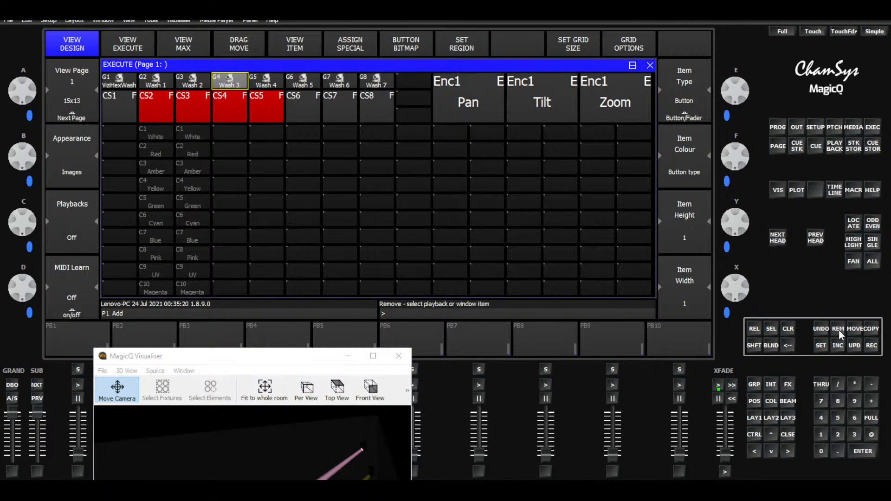
{"action": "left_click_drag", "start_coordinate": [199, 133], "coordinate": [198, 247]}
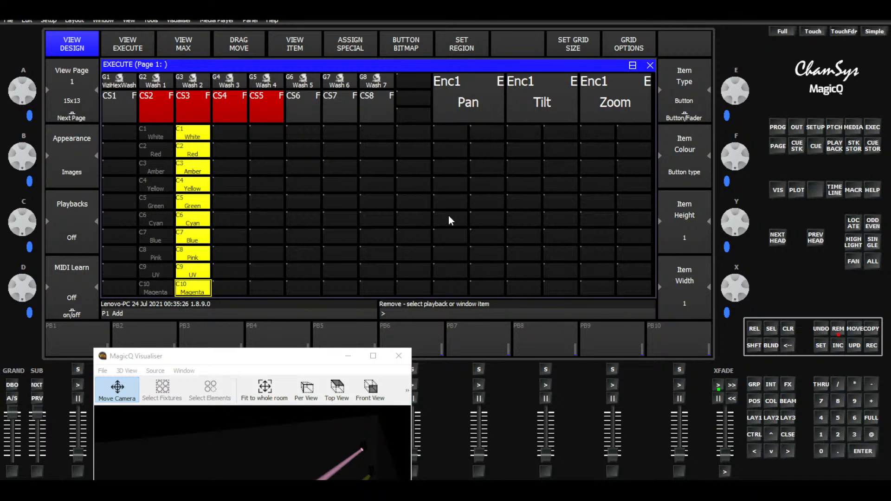
{"action": "key", "text": "Return"}
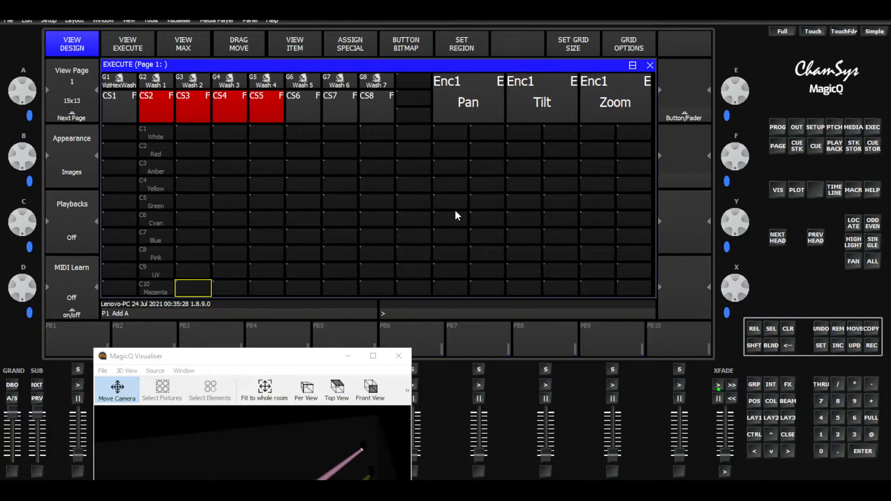
Clear the programmer and move the Visualiser window below the Execute grid
{"action": "left_click", "coordinate": [367, 182]}
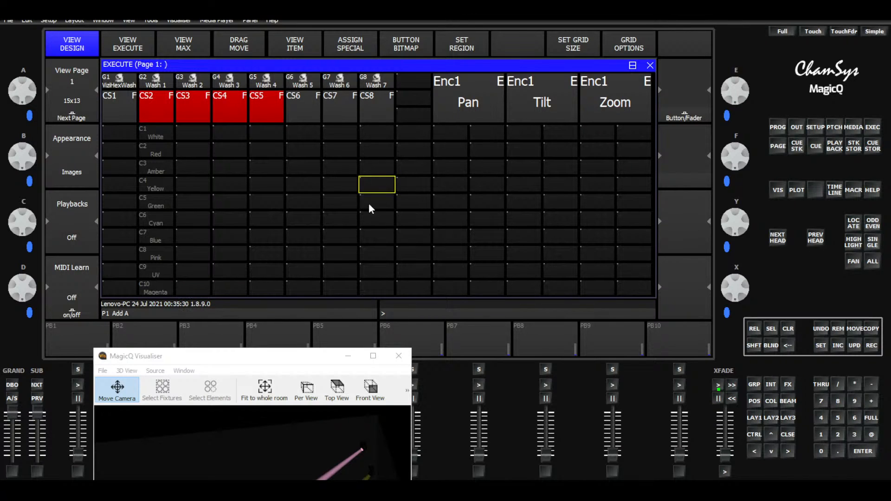
{"action": "left_click_drag", "start_coordinate": [279, 362], "coordinate": [485, 224]}
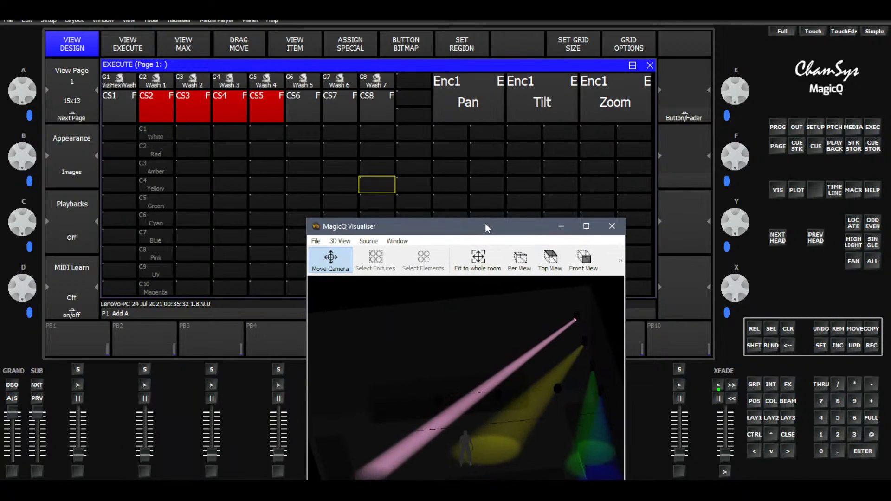
{"action": "left_click", "coordinate": [792, 329]}
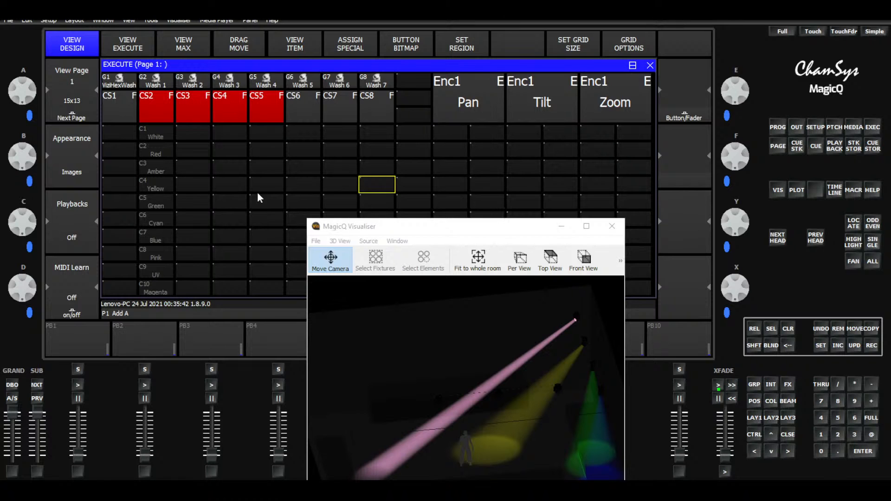
{"action": "left_click_drag", "start_coordinate": [425, 226], "coordinate": [330, 335]}
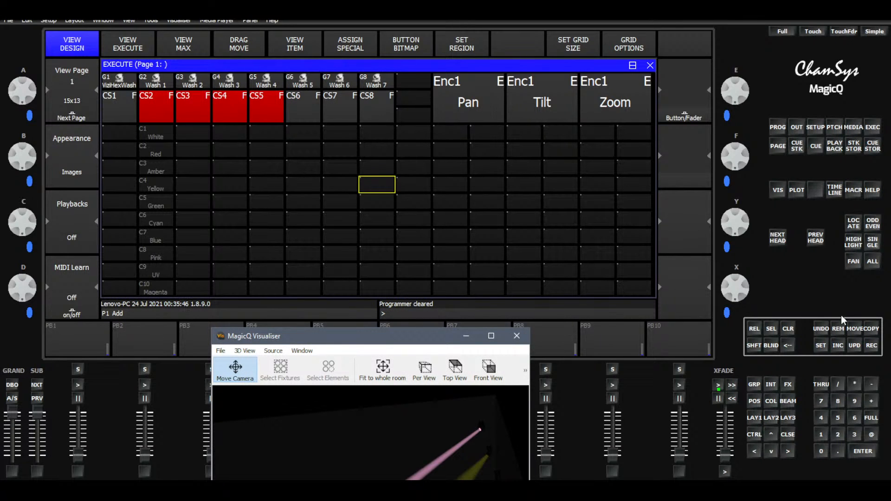
Move the White and Amber buttons into Red's row, White beneath VizHexWash and Amber beneath Wash 2
{"action": "left_click", "coordinate": [851, 330]}
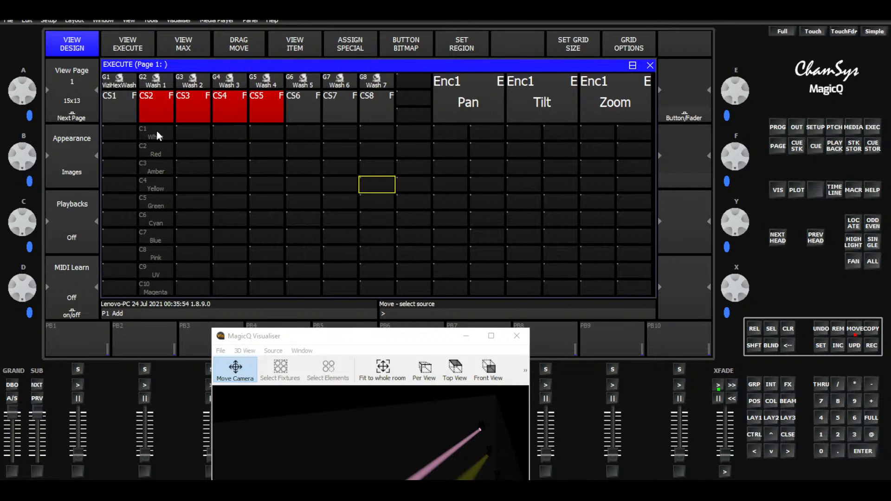
{"action": "left_click", "coordinate": [157, 132]}
{"action": "left_click", "coordinate": [126, 149]}
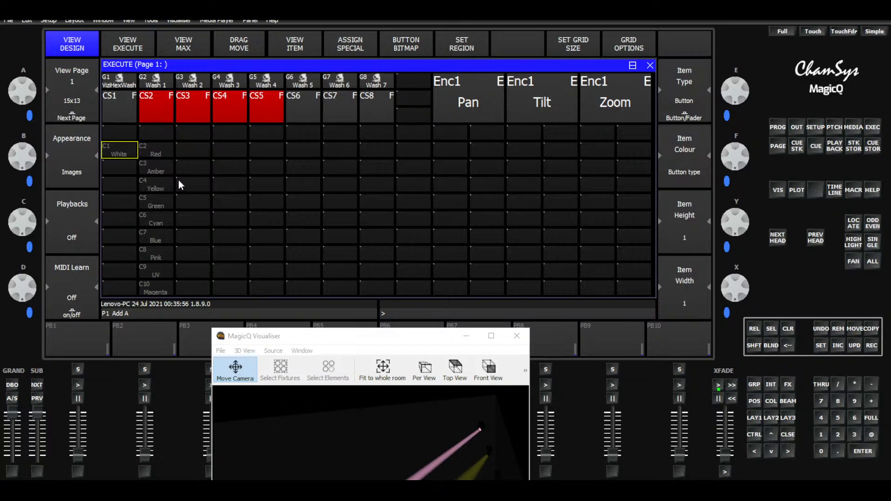
{"action": "left_click", "coordinate": [847, 329]}
{"action": "left_click", "coordinate": [154, 168]}
{"action": "left_click", "coordinate": [196, 158]}
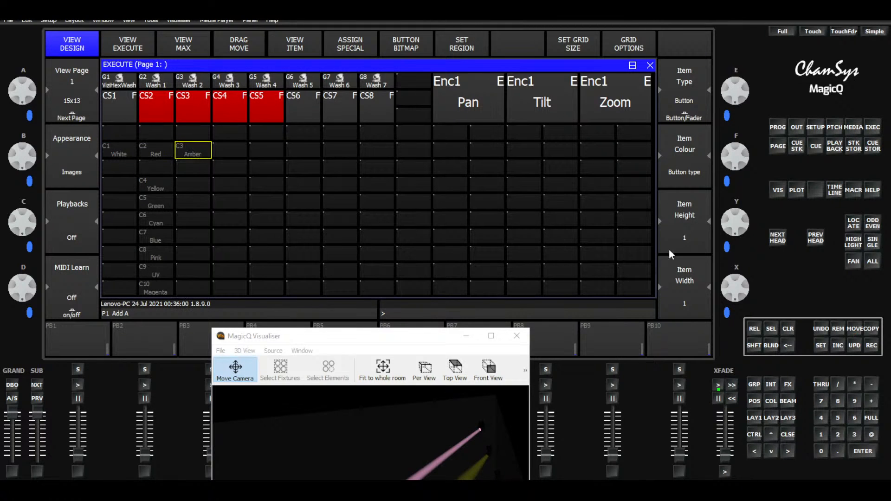
Move Yellow beneath Wash 3 and Green beneath Wash 4, in the same row as White, Red and Amber
{"action": "left_click", "coordinate": [851, 329]}
{"action": "left_click", "coordinate": [158, 182]}
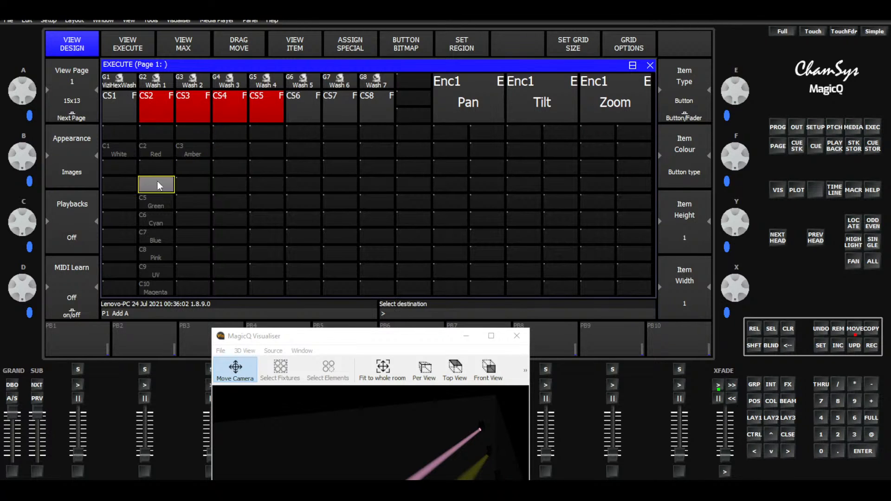
{"action": "left_click", "coordinate": [238, 151]}
{"action": "left_click", "coordinate": [856, 328]}
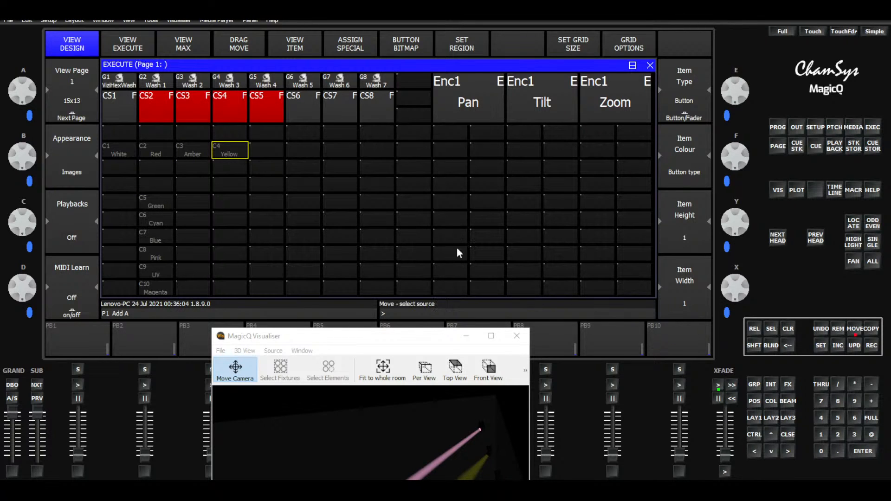
{"action": "left_click", "coordinate": [160, 201]}
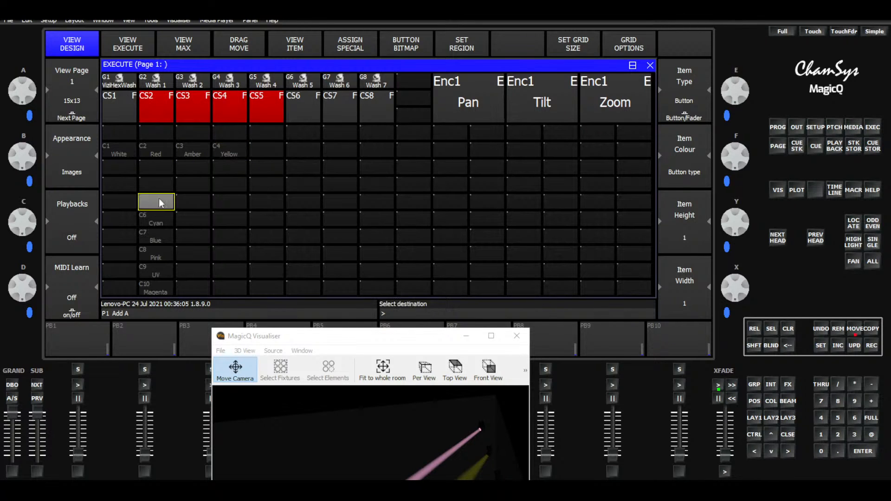
{"action": "left_click", "coordinate": [279, 148]}
Move Cyan, Blue and Pink into the colour row, beneath Wash 5, Wash 6 and Wash 7 respectively
{"action": "left_click", "coordinate": [852, 330]}
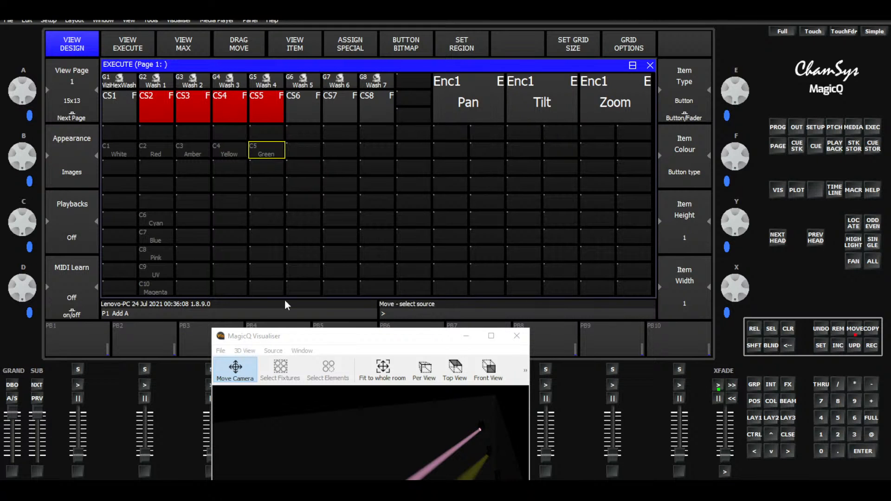
{"action": "left_click", "coordinate": [152, 224]}
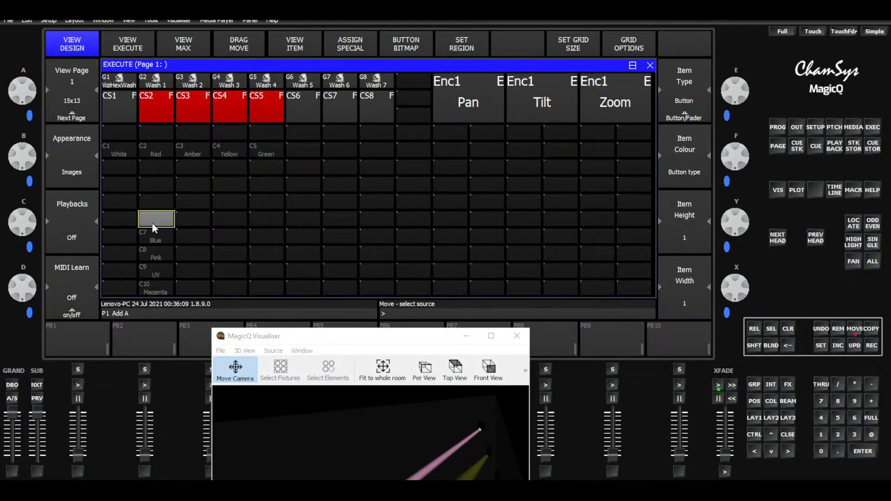
{"action": "left_click", "coordinate": [311, 152]}
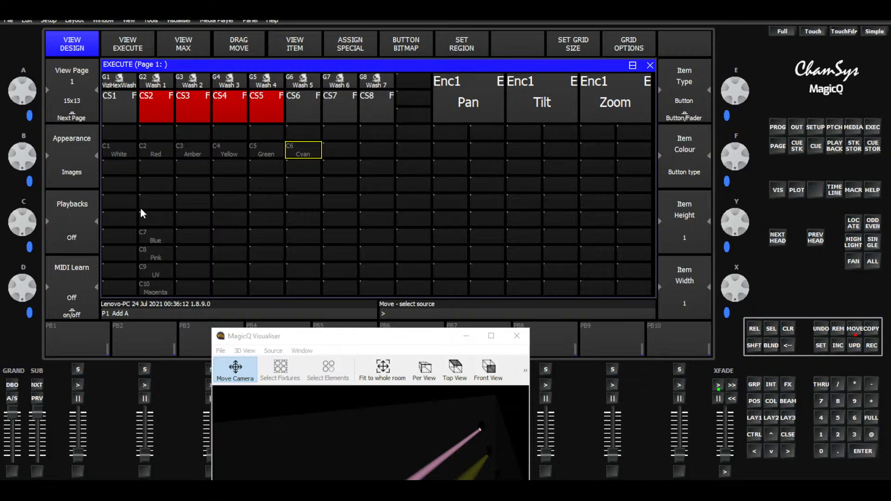
{"action": "left_click", "coordinate": [155, 237]}
{"action": "left_click", "coordinate": [342, 155]}
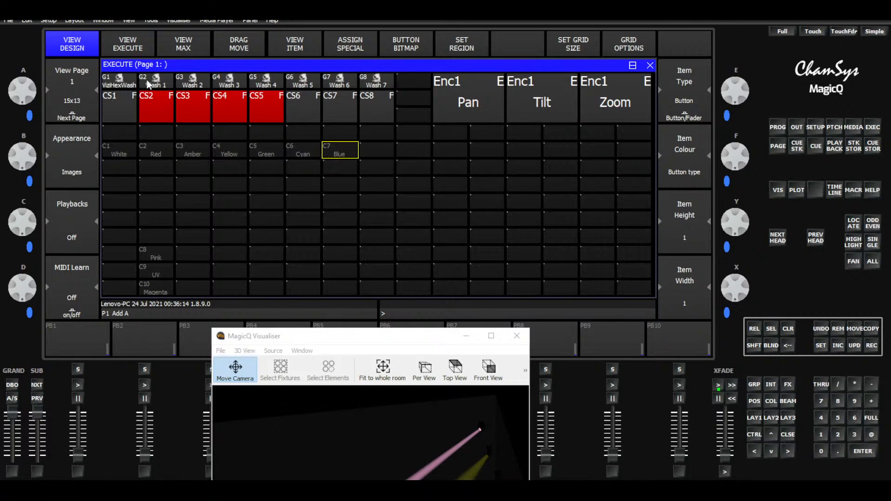
{"action": "left_click", "coordinate": [856, 328]}
{"action": "left_click", "coordinate": [145, 256]}
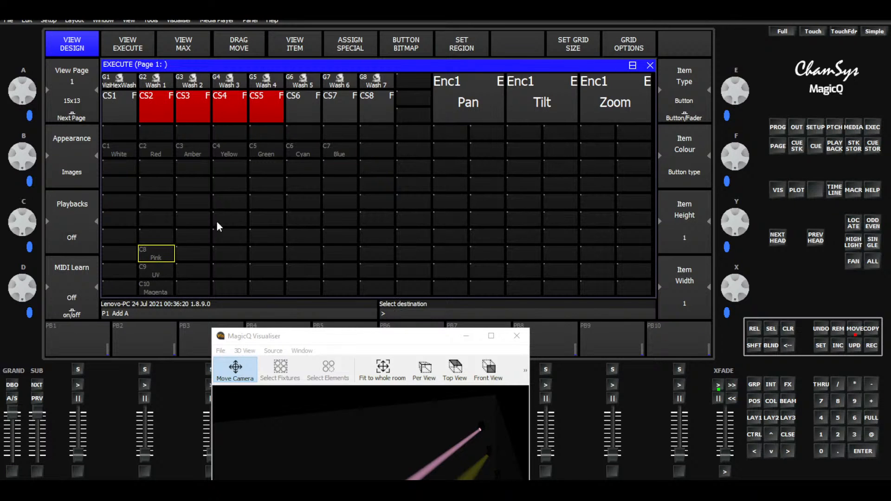
{"action": "left_click", "coordinate": [376, 152]}
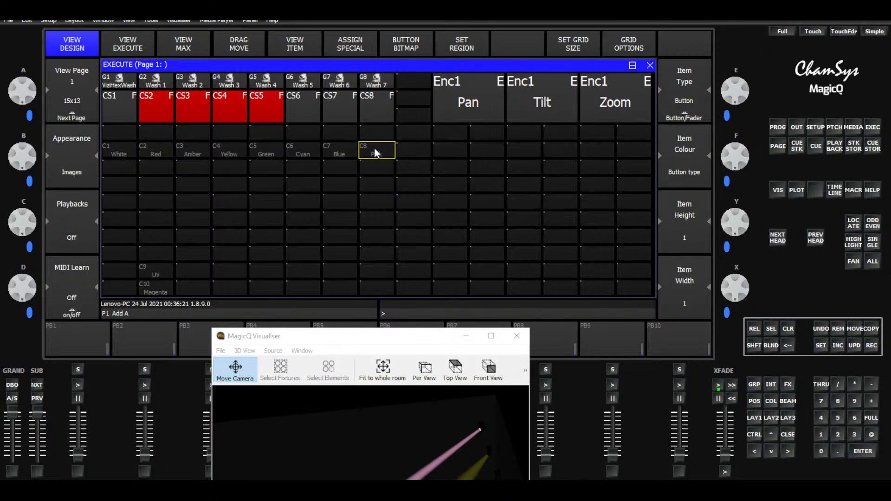
Move UV and Magenta into a second colour row, directly beneath White and Red
{"action": "left_click", "coordinate": [859, 331]}
{"action": "left_click", "coordinate": [148, 272]}
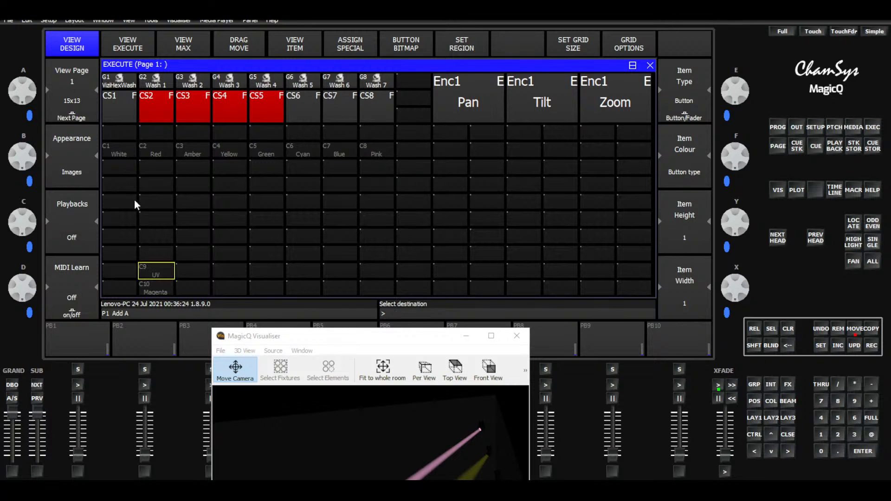
{"action": "left_click", "coordinate": [124, 174]}
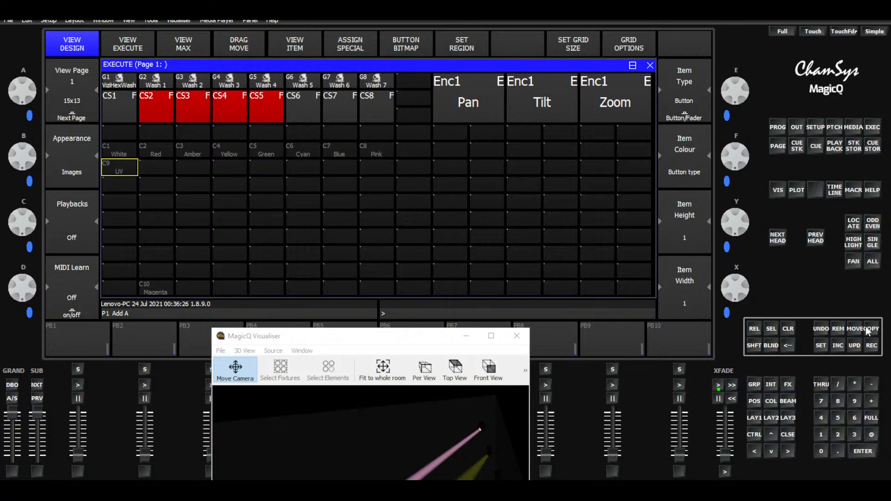
{"action": "left_click", "coordinate": [853, 330]}
{"action": "left_click", "coordinate": [157, 292]}
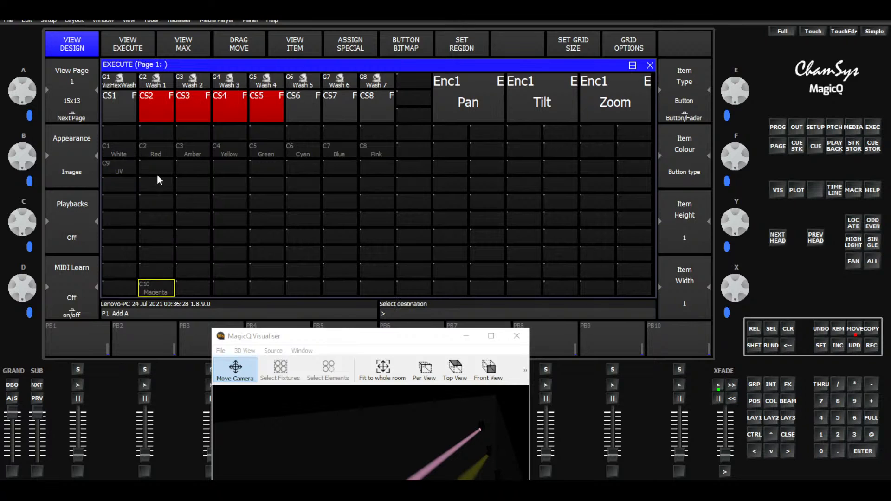
{"action": "left_click", "coordinate": [156, 174]}
Switch to the execute view and, from a cleared programmer, set the whole VizHexWash group to Red
{"action": "left_click", "coordinate": [126, 45]}
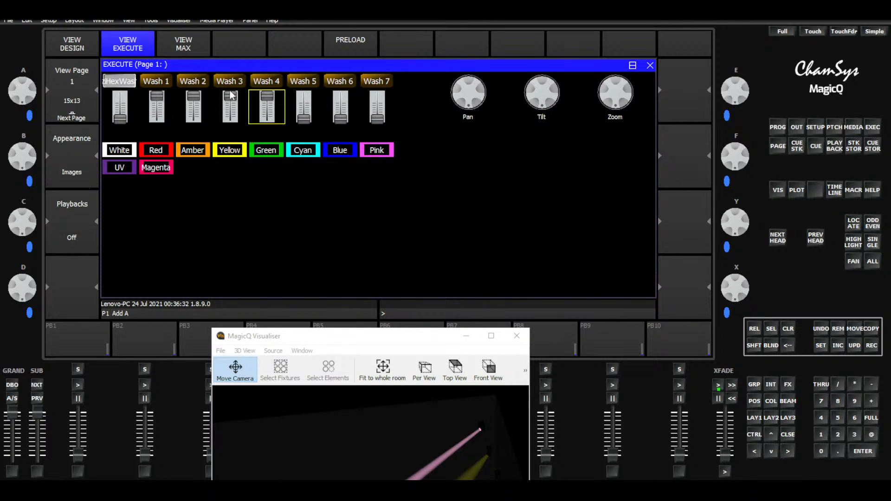
{"action": "left_click", "coordinate": [206, 82]}
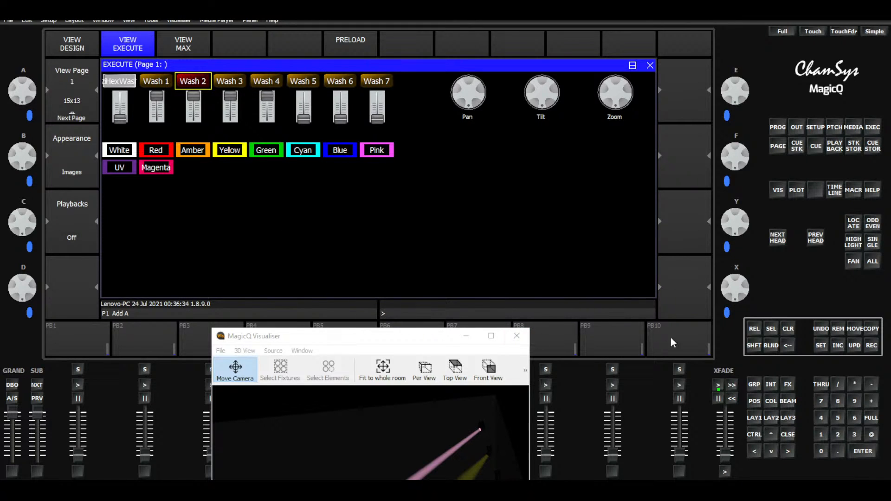
{"action": "left_click", "coordinate": [788, 329]}
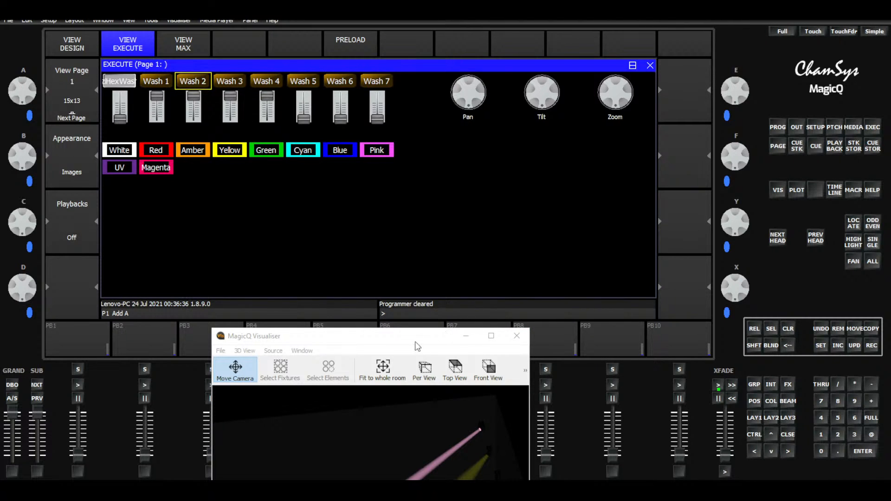
{"action": "left_click_drag", "start_coordinate": [415, 342], "coordinate": [620, 183]}
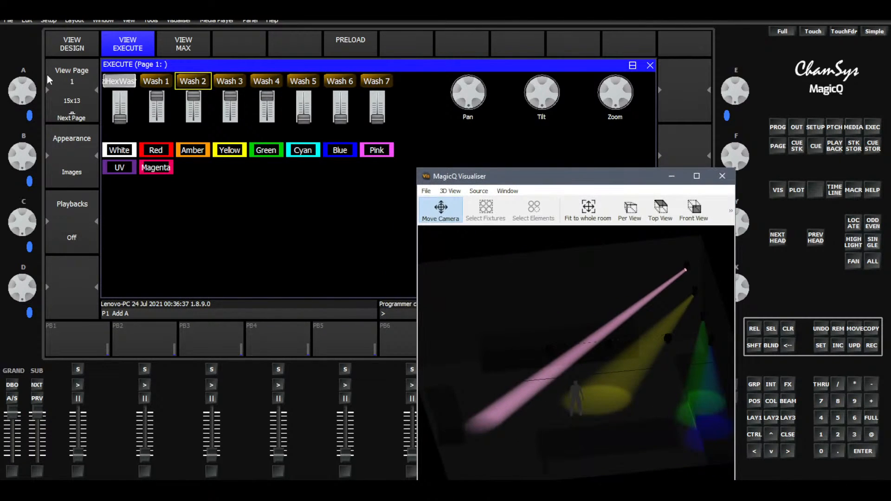
{"action": "left_click", "coordinate": [103, 80]}
{"action": "left_click", "coordinate": [156, 150]}
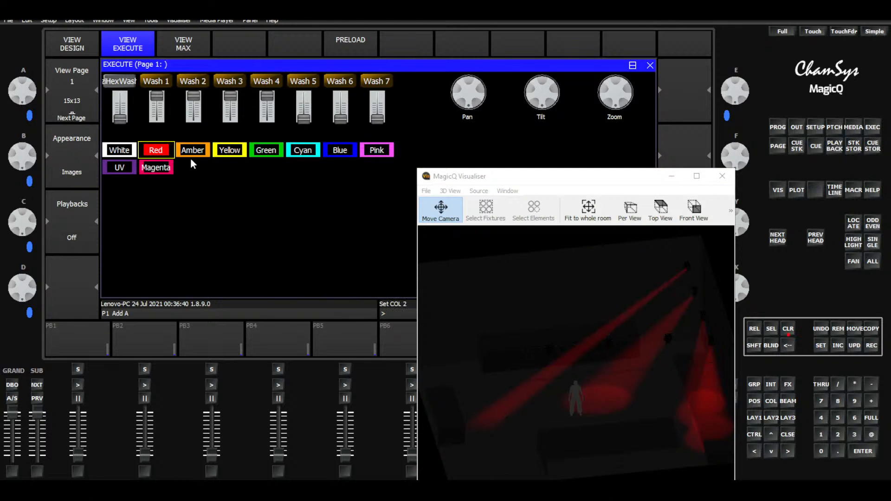
Raise the Wash 5, Wash 6 and Wash 7 faders to full
{"action": "left_click_drag", "start_coordinate": [308, 122], "coordinate": [312, 82]}
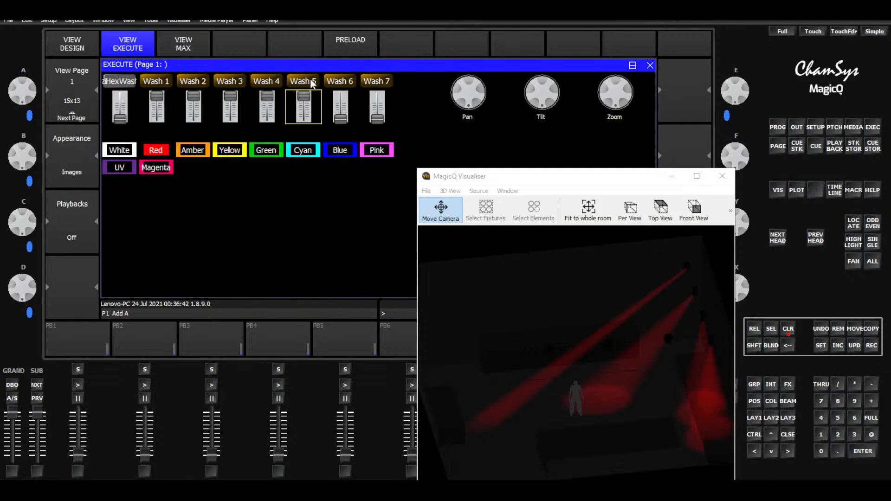
{"action": "left_click_drag", "start_coordinate": [337, 120], "coordinate": [349, 95]}
{"action": "left_click_drag", "start_coordinate": [381, 121], "coordinate": [385, 87]}
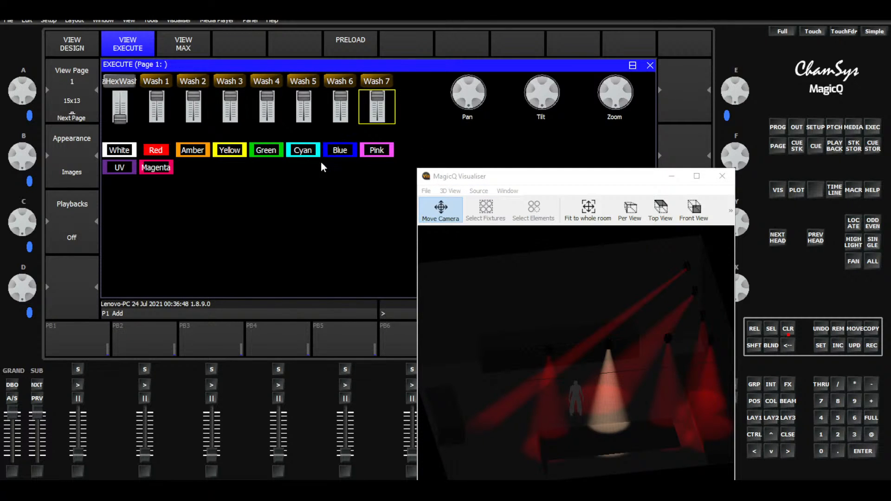
Clear the programmer and reapply Red to the whole VizHexWash group, shifting the Visualiser window beneath the colour buttons
{"action": "left_click", "coordinate": [163, 150]}
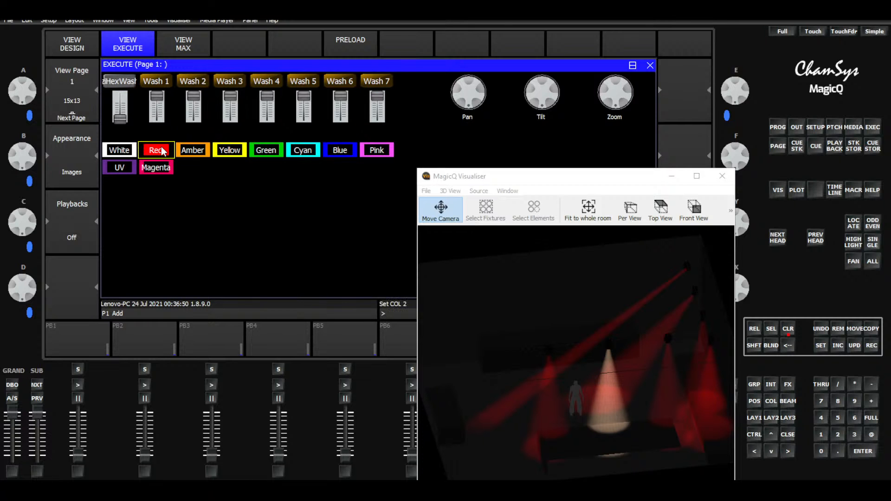
{"action": "left_click", "coordinate": [483, 182]}
{"action": "left_click_drag", "start_coordinate": [431, 185], "coordinate": [295, 193]}
{"action": "left_click", "coordinate": [790, 332]}
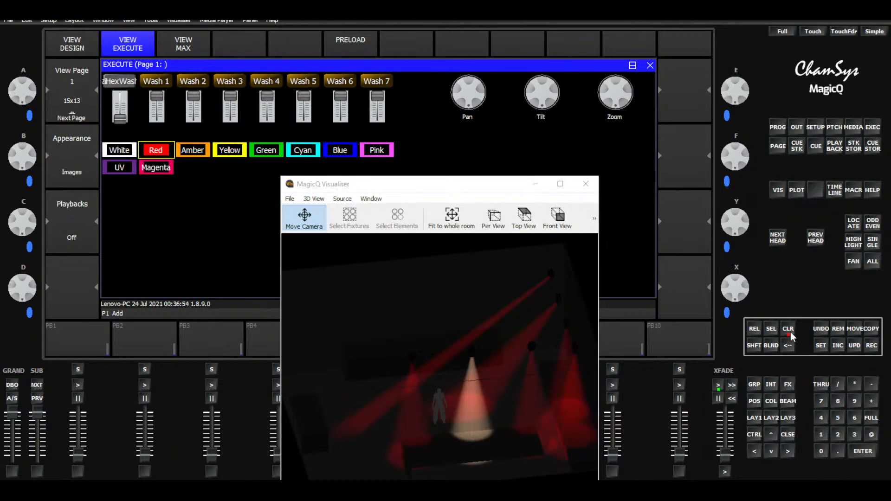
{"action": "left_click", "coordinate": [121, 81]}
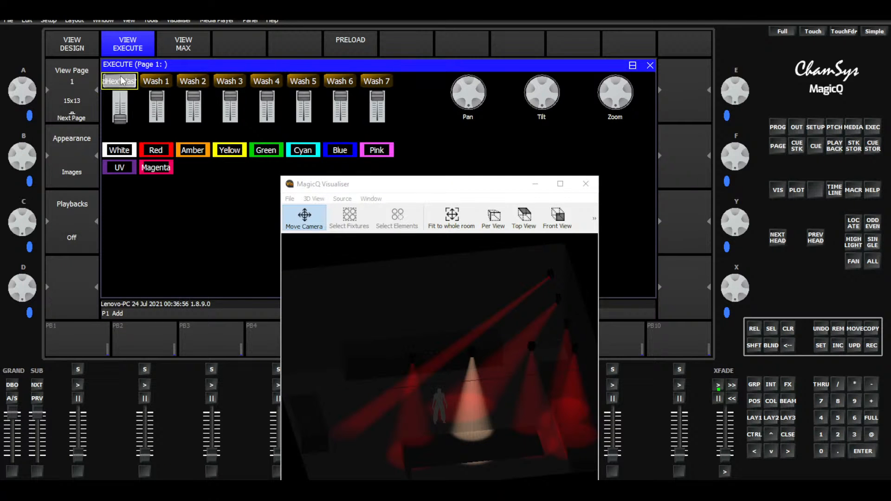
{"action": "left_click", "coordinate": [152, 155]}
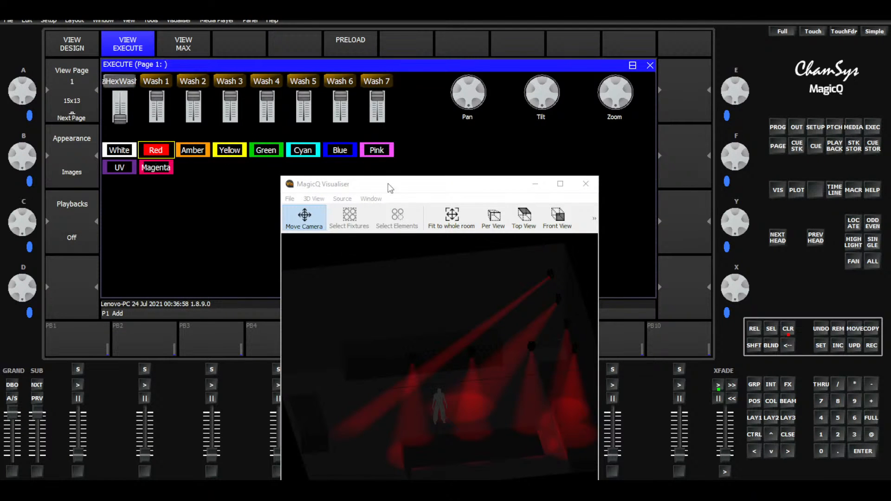
{"action": "left_click", "coordinate": [342, 186]}
{"action": "left_click_drag", "start_coordinate": [343, 188], "coordinate": [310, 190]}
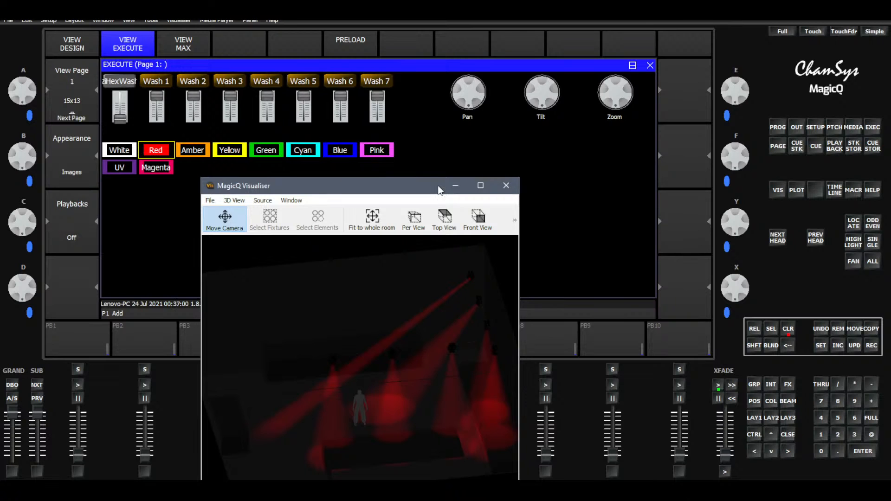
Run the whole VizHexWash group through Amber, Yellow, Cyan and Blue, ending on Pink
{"action": "left_click", "coordinate": [114, 88]}
{"action": "left_click", "coordinate": [199, 151]}
{"action": "left_click", "coordinate": [229, 151]}
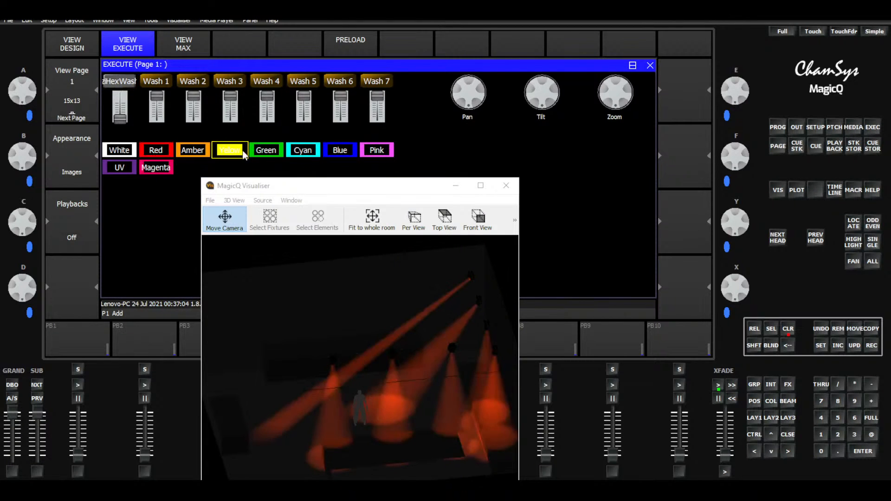
{"action": "left_click", "coordinate": [303, 151]}
{"action": "left_click", "coordinate": [349, 152]}
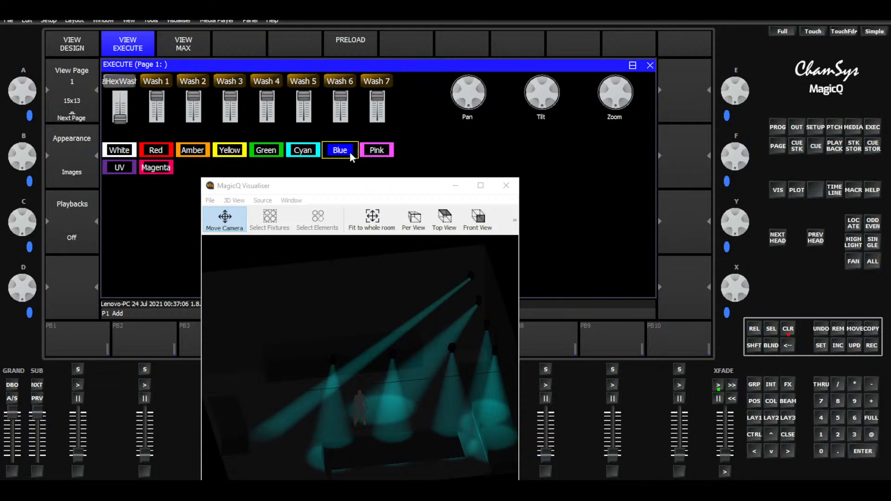
{"action": "left_click", "coordinate": [376, 150]}
Set individual heads to different colours: Wash 4 to Yellow, Wash 2 to Red and Wash 7 to Blue
{"action": "left_click", "coordinate": [265, 80]}
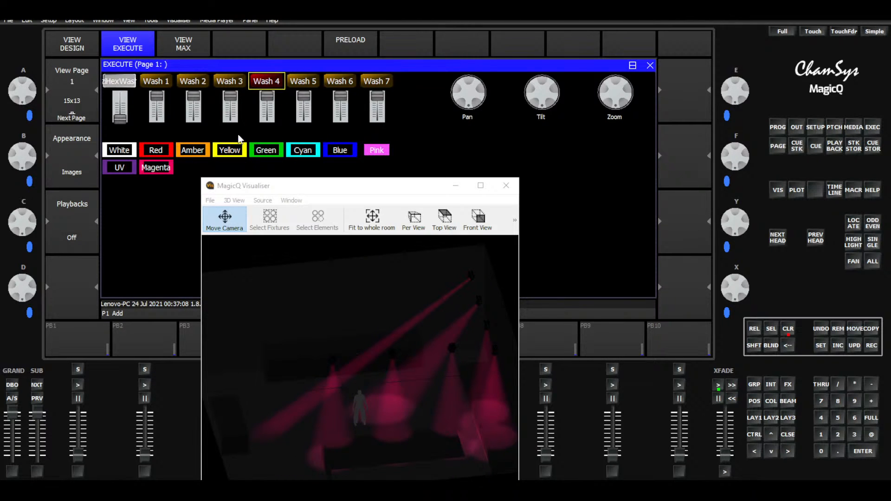
{"action": "left_click", "coordinate": [230, 150]}
{"action": "left_click", "coordinate": [196, 81]}
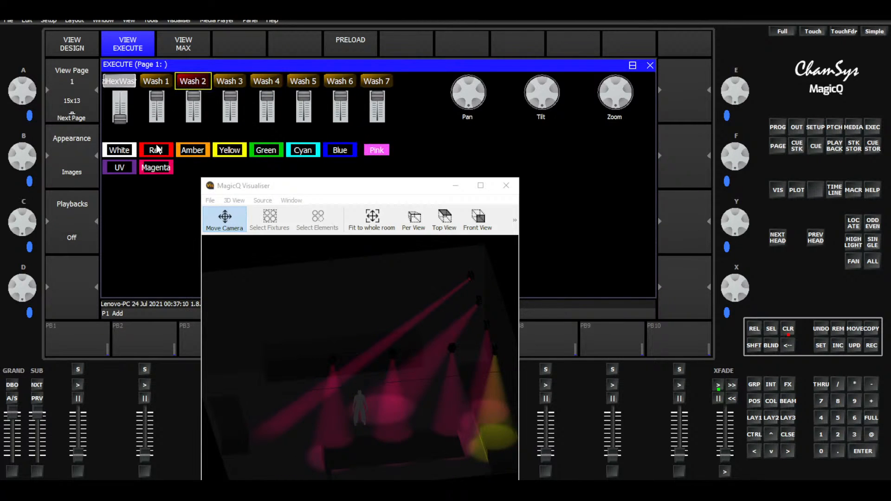
{"action": "left_click", "coordinate": [156, 150]}
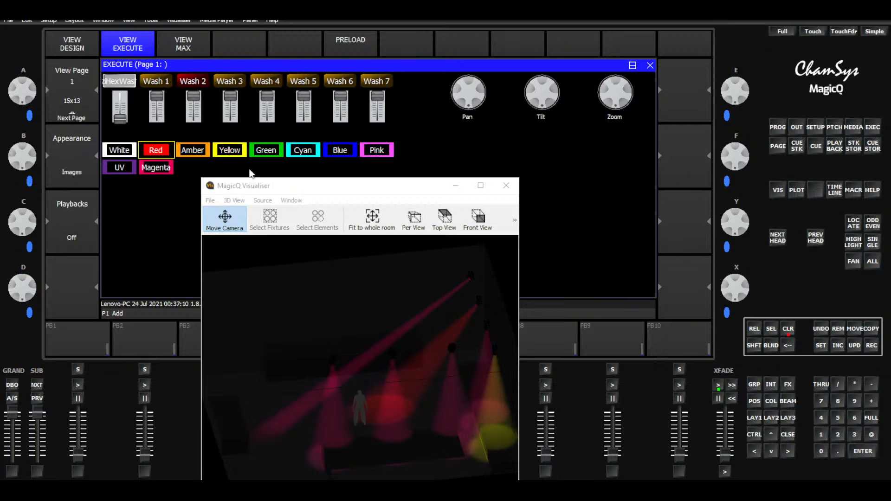
{"action": "left_click", "coordinate": [268, 82]}
{"action": "left_click", "coordinate": [188, 82]}
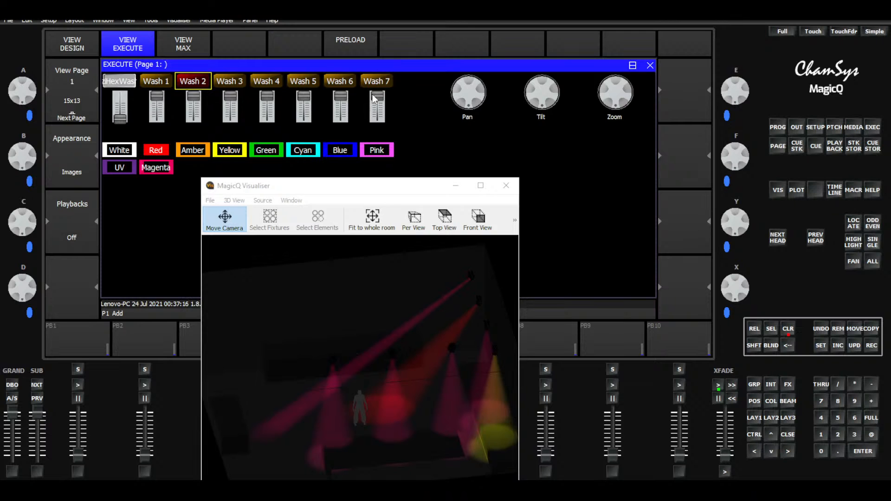
{"action": "left_click", "coordinate": [384, 82]}
{"action": "left_click", "coordinate": [339, 150]}
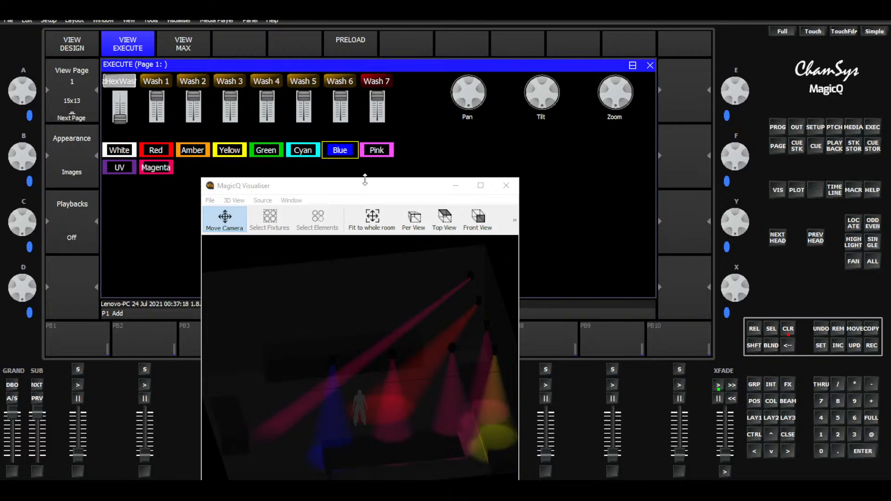
Clear the programmer and move the Visualiser window aside, keeping the colour buttons uncovered
{"action": "left_click", "coordinate": [362, 195]}
{"action": "left_click_drag", "start_coordinate": [362, 194], "coordinate": [402, 187]}
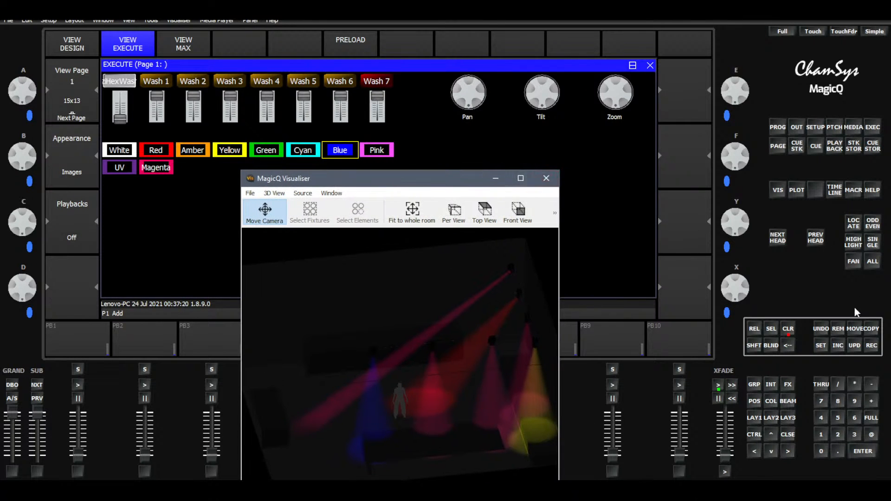
{"action": "left_click", "coordinate": [793, 330]}
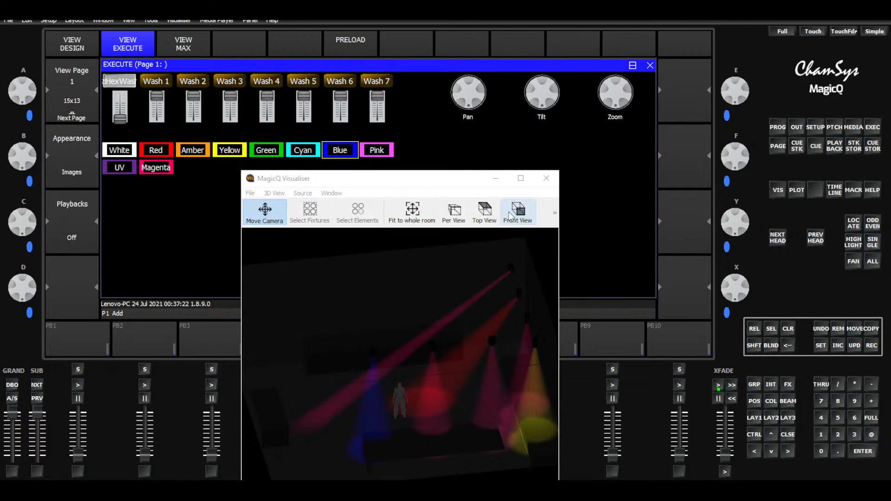
{"action": "left_click_drag", "start_coordinate": [455, 181], "coordinate": [420, 179]}
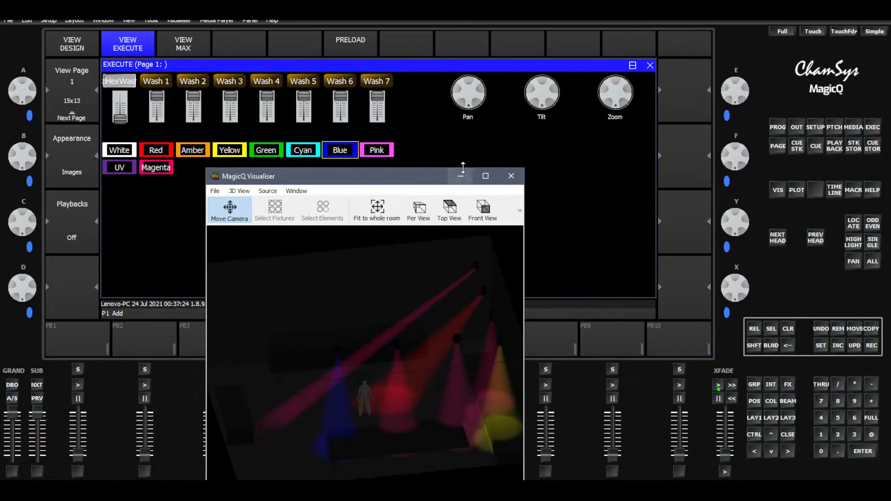
{"action": "left_click", "coordinate": [791, 327]}
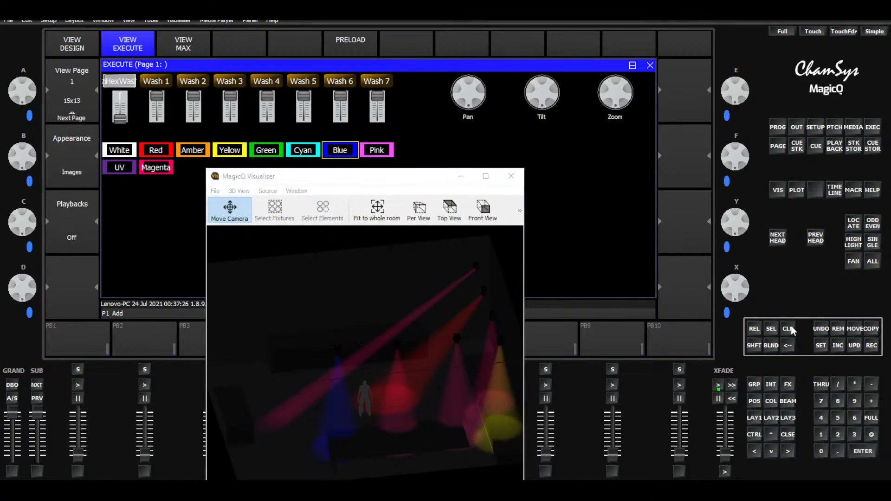
{"action": "left_click_drag", "start_coordinate": [384, 174], "coordinate": [486, 173]}
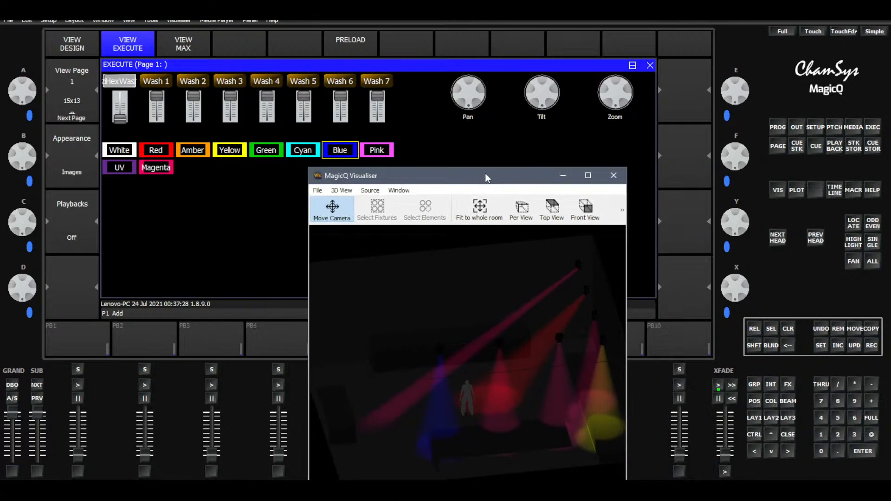
Switch to the layout with the group and palette windows and select the ViziHexWash7 group, keeping the Visualiser clear of the colour palettes
{"action": "left_click", "coordinate": [756, 417]}
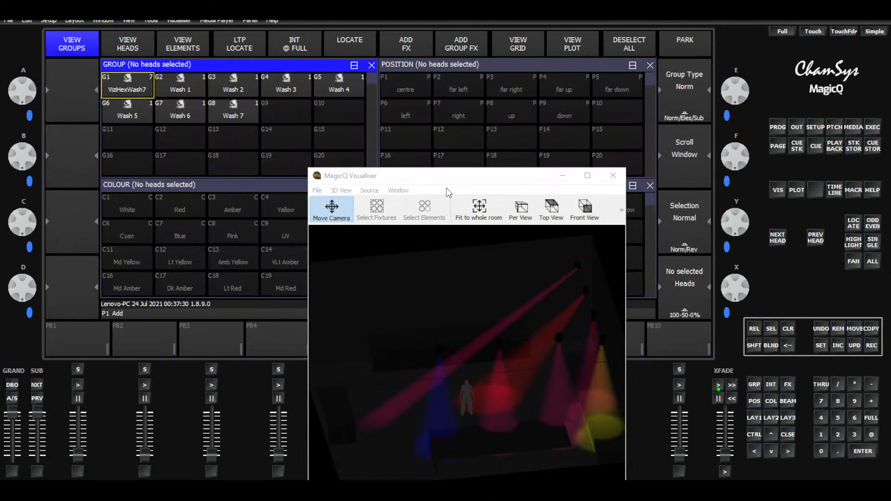
{"action": "left_click_drag", "start_coordinate": [408, 174], "coordinate": [430, 152]}
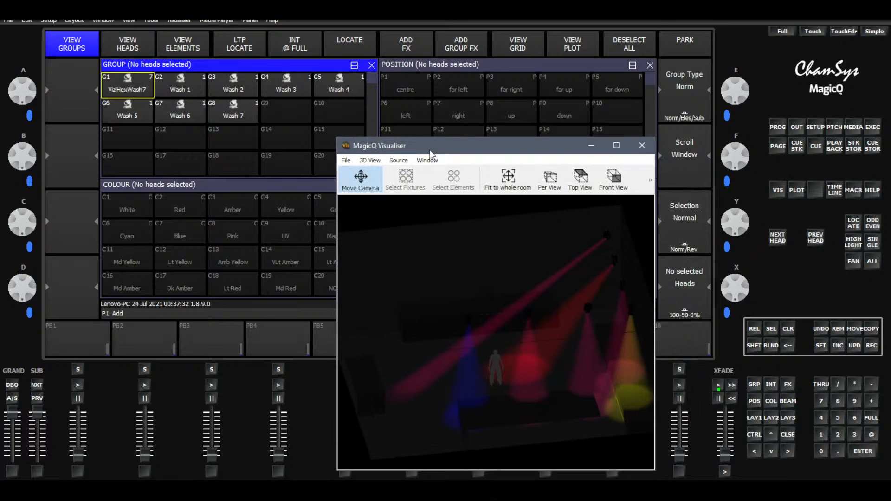
{"action": "left_click", "coordinate": [141, 93]}
{"action": "left_click_drag", "start_coordinate": [414, 149], "coordinate": [488, 103]}
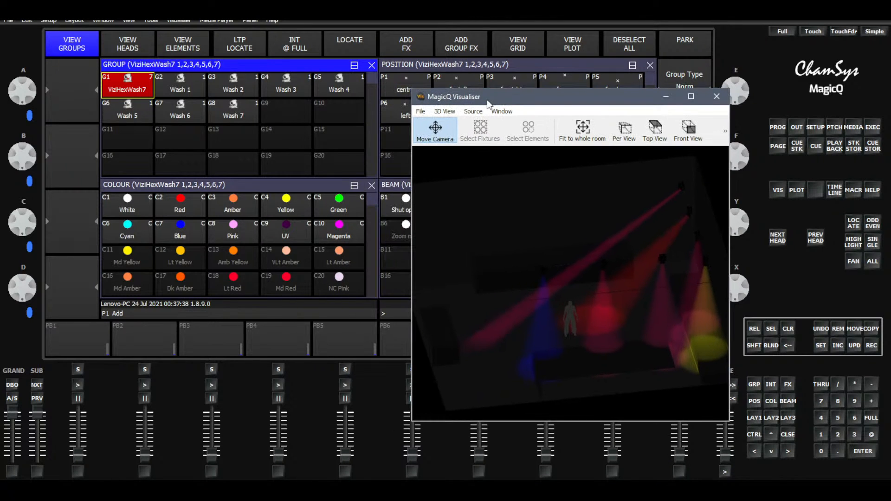
Try the colour palettes from Md Yellow (C11) through NC Pink (C20) on the ViziHexWash7 group
{"action": "left_click", "coordinate": [129, 263]}
{"action": "left_click", "coordinate": [163, 256]}
{"action": "left_click", "coordinate": [232, 258]}
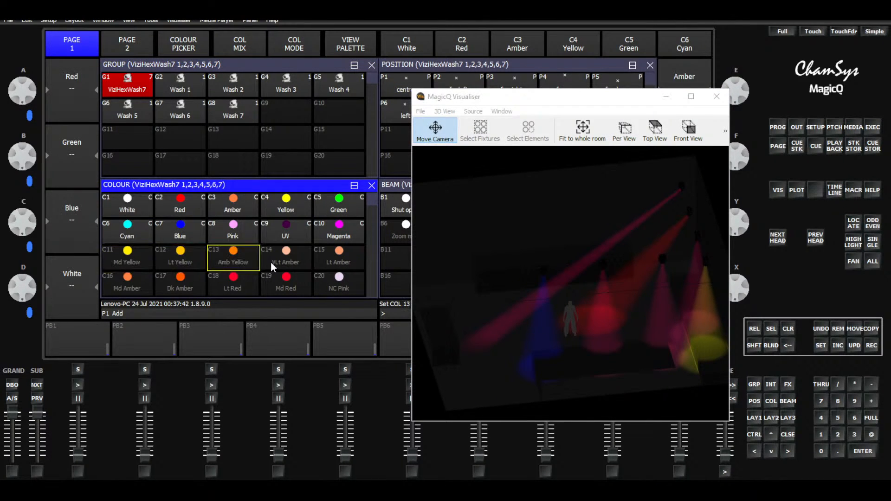
{"action": "left_click", "coordinate": [284, 258]}
{"action": "left_click", "coordinate": [337, 258]}
{"action": "left_click", "coordinate": [139, 281]}
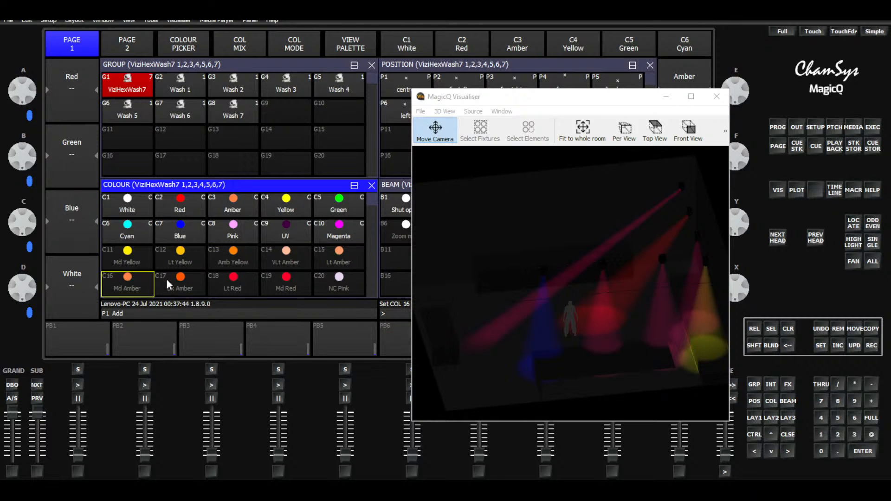
{"action": "left_click", "coordinate": [176, 280]}
{"action": "left_click", "coordinate": [232, 282]}
{"action": "left_click", "coordinate": [297, 280]}
{"action": "left_click", "coordinate": [330, 280]}
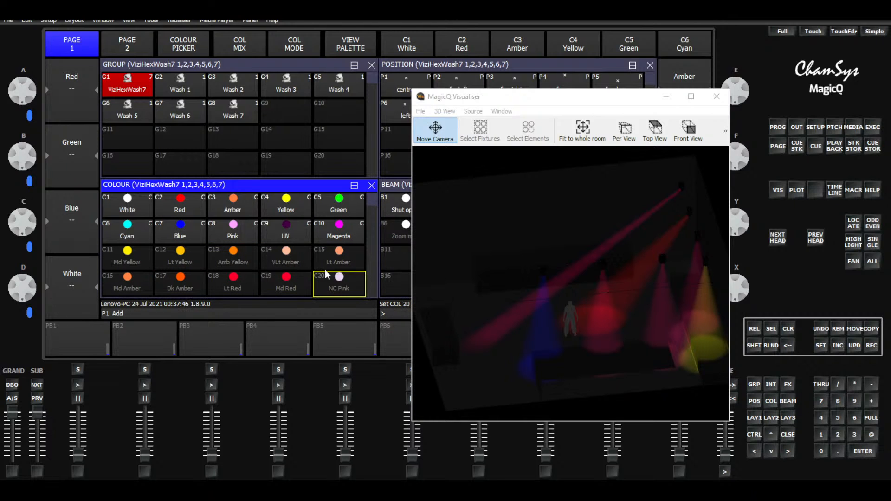
Apply the Red palette to the ViziHexWash7 group and open the colour picker
{"action": "left_click", "coordinate": [538, 97]}
{"action": "left_click_drag", "start_coordinate": [538, 99], "coordinate": [514, 118]}
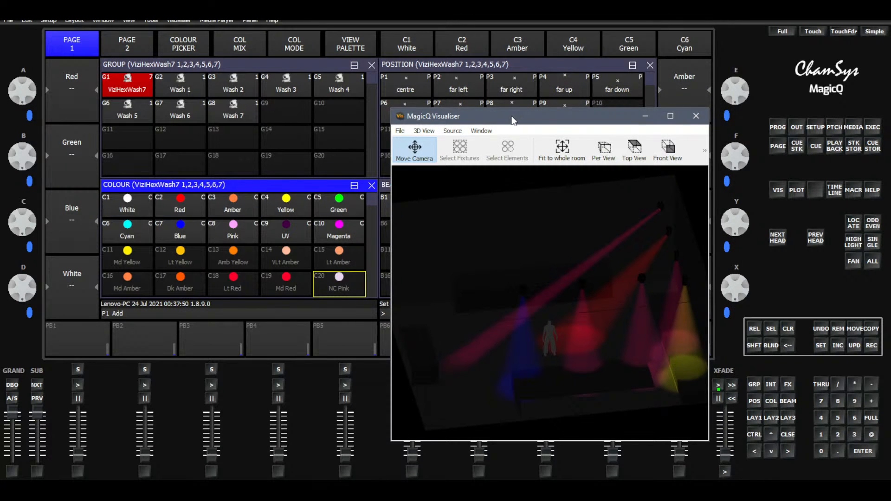
{"action": "left_click", "coordinate": [180, 206]}
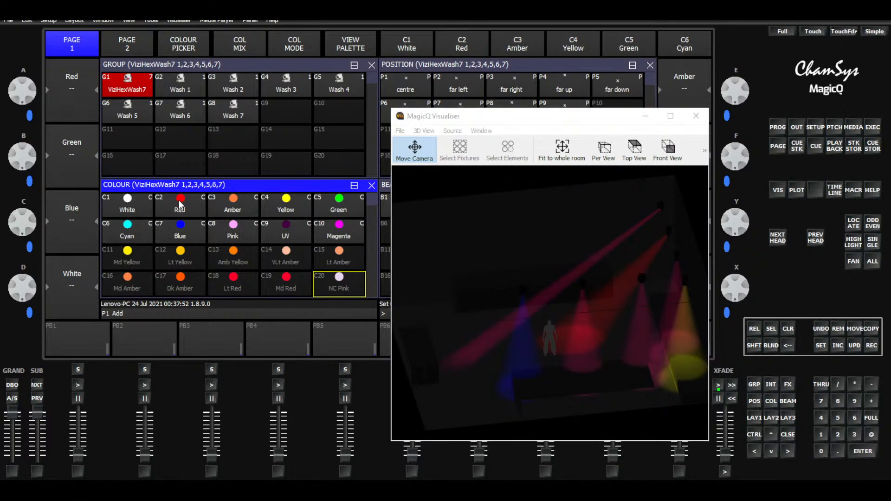
{"action": "left_click", "coordinate": [167, 44]}
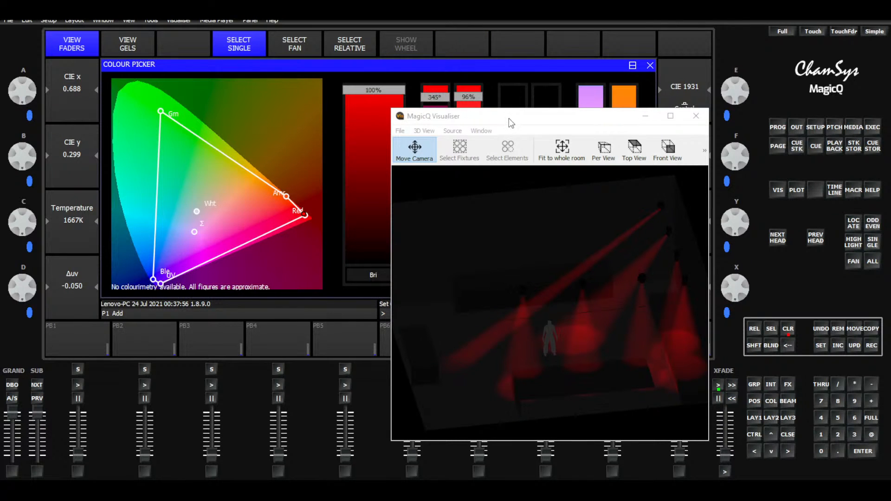
Pick a pale blue-green at CIE x 0.251, y 0.305 in the colour picker's gamut and bring the Visualiser fully into view
{"action": "left_click_drag", "start_coordinate": [511, 123], "coordinate": [402, 287]}
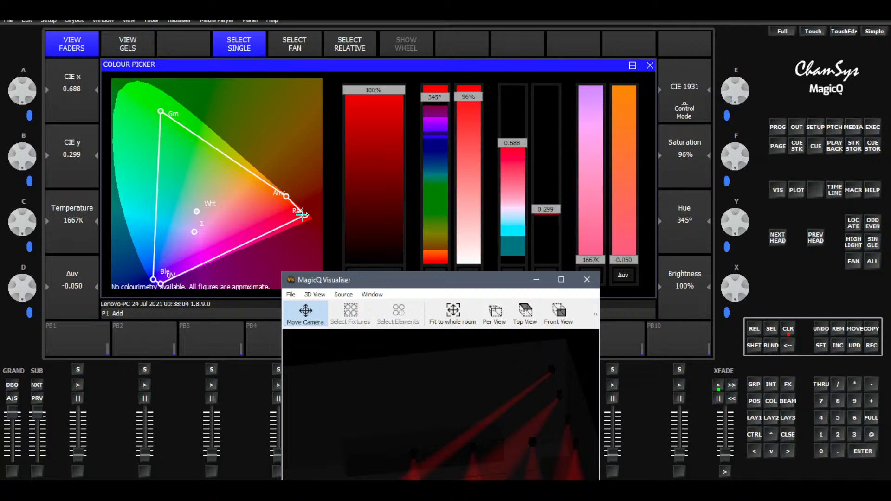
{"action": "mouse_move", "coordinate": [303, 215]}
{"action": "left_mouse_down"}
{"action": "mouse_move", "coordinate": [295, 204]}
{"action": "mouse_move", "coordinate": [249, 215]}
{"action": "mouse_move", "coordinate": [235, 249]}
{"action": "mouse_move", "coordinate": [235, 189]}
{"action": "mouse_move", "coordinate": [188, 167]}
{"action": "mouse_move", "coordinate": [183, 214]}
{"action": "left_mouse_up"}
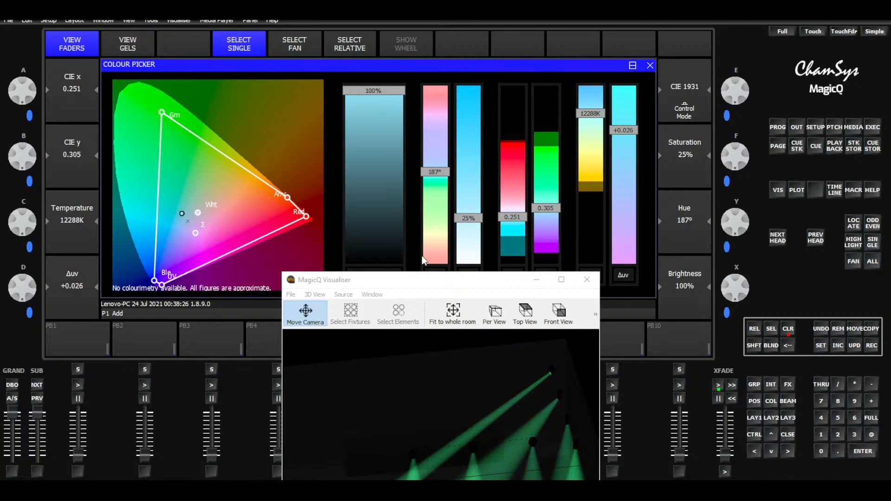
{"action": "left_click_drag", "start_coordinate": [411, 279], "coordinate": [478, 143]}
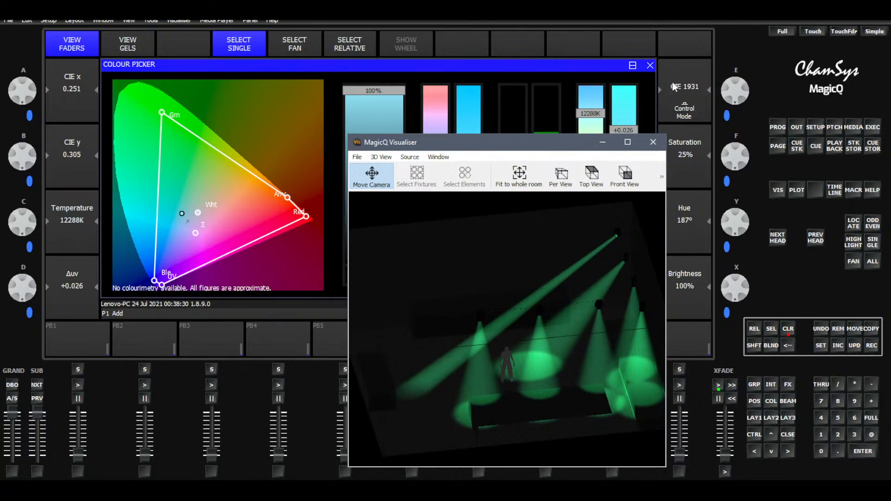
Record the picked colour over palette C39 Blue Green for the ViziHexWash7 group and confirm the update
{"action": "left_click", "coordinate": [758, 419]}
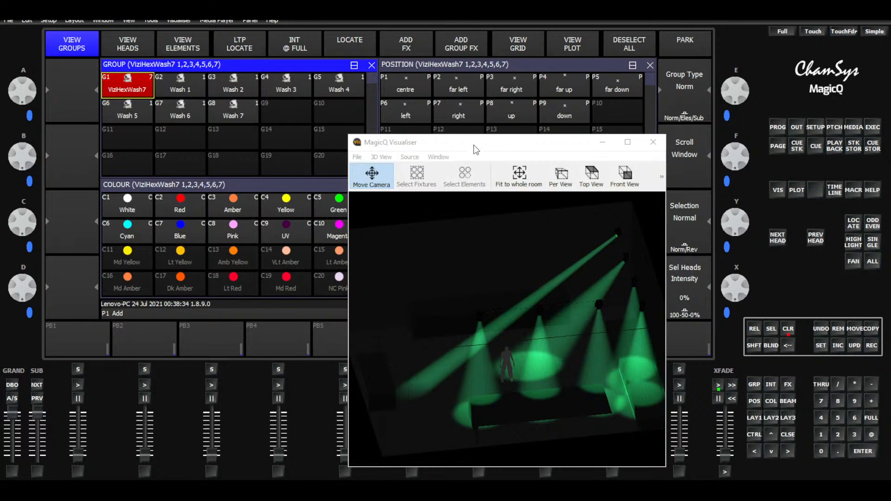
{"action": "left_click_drag", "start_coordinate": [476, 148], "coordinate": [646, 149]}
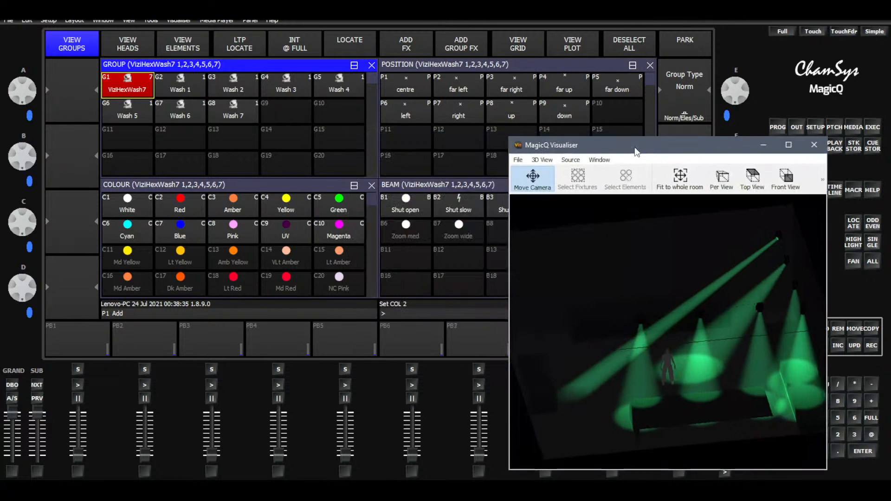
{"action": "left_click", "coordinate": [370, 197]}
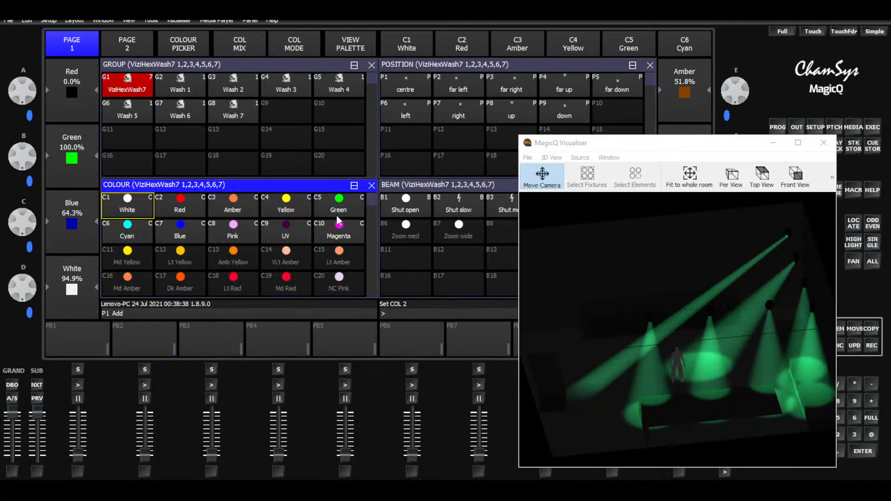
{"action": "scroll", "coordinate": [234, 228], "scroll_direction": "down", "scroll_amount": 5}
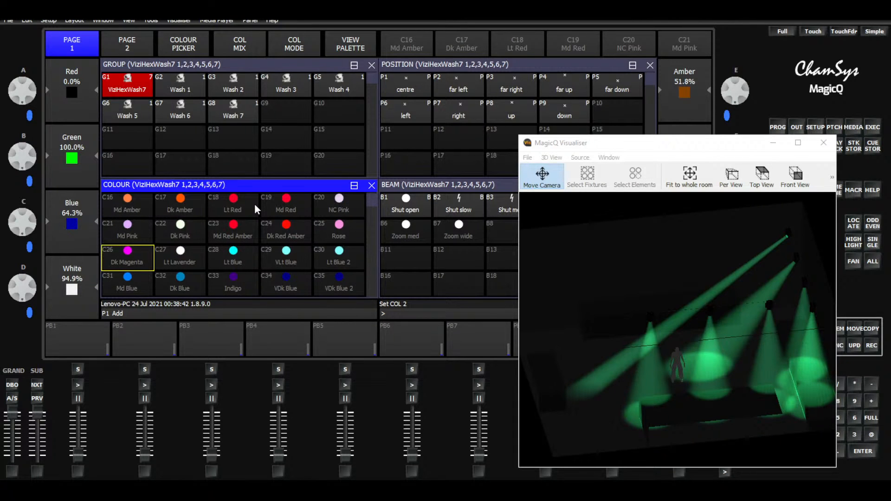
{"action": "scroll", "coordinate": [255, 206], "scroll_direction": "down", "scroll_amount": 1}
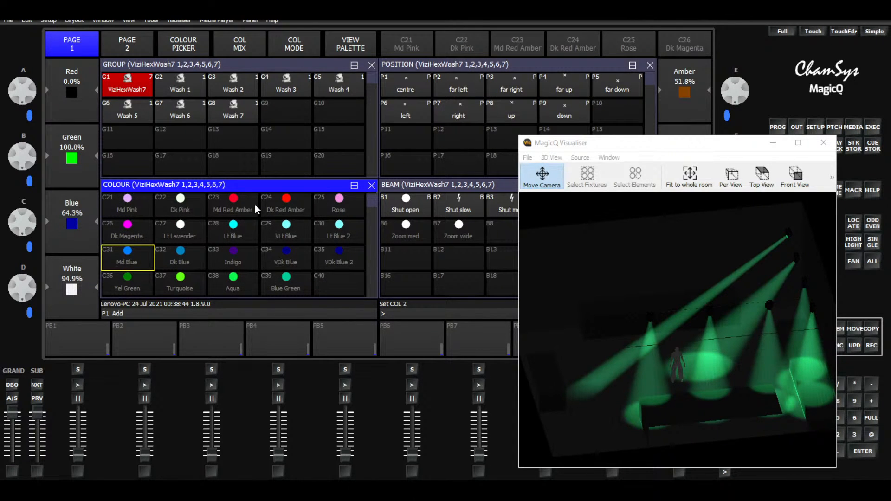
{"action": "scroll", "coordinate": [254, 210], "scroll_direction": "down", "scroll_amount": 1}
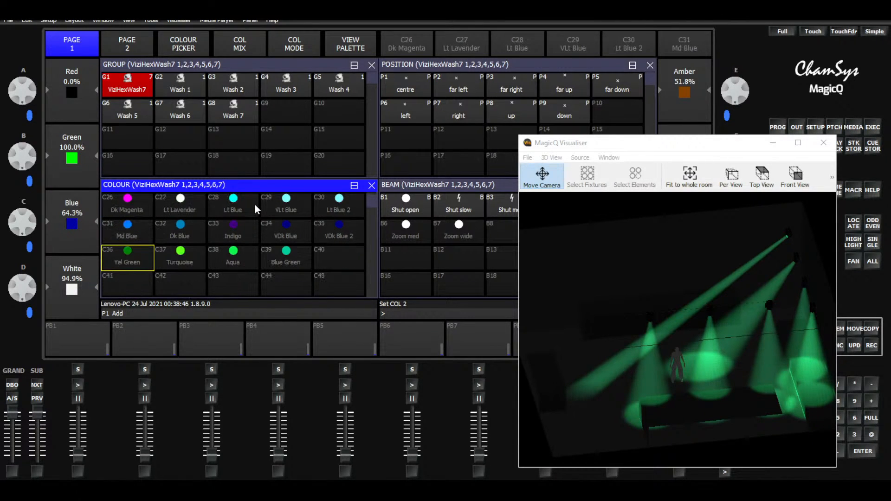
{"action": "left_click_drag", "start_coordinate": [679, 145], "coordinate": [470, 317]}
{"action": "left_click", "coordinate": [872, 346]}
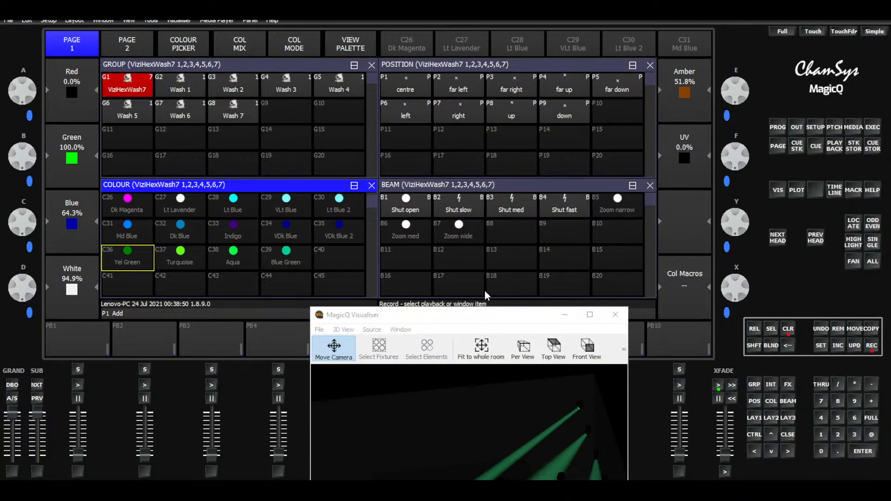
{"action": "left_click", "coordinate": [285, 263]}
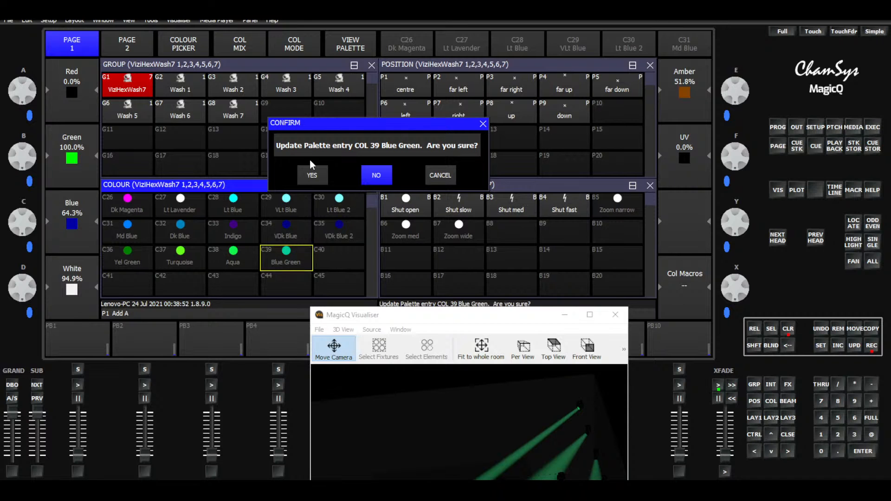
{"action": "left_click", "coordinate": [316, 179]}
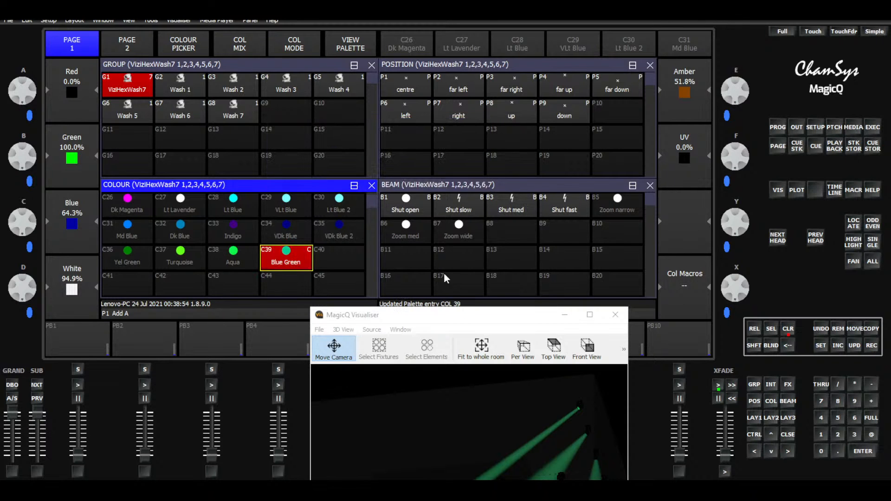
Clear the programmer and reselect the ViziHexWash7 group, keeping the Visualiser beams in view
{"action": "left_click_drag", "start_coordinate": [441, 320], "coordinate": [487, 185]}
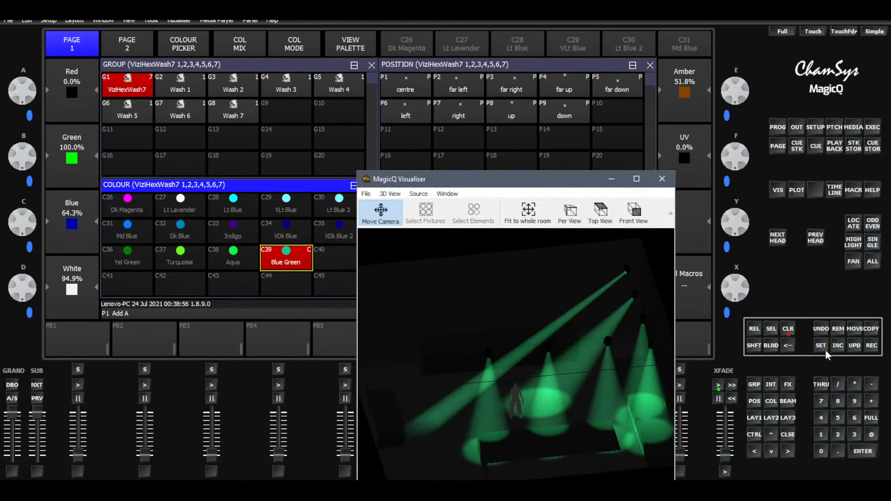
{"action": "left_click", "coordinate": [789, 331]}
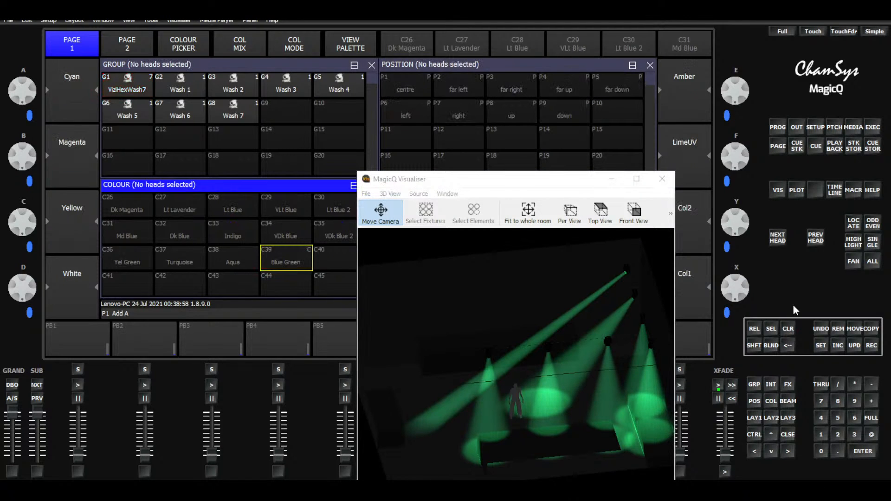
{"action": "left_click", "coordinate": [141, 89]}
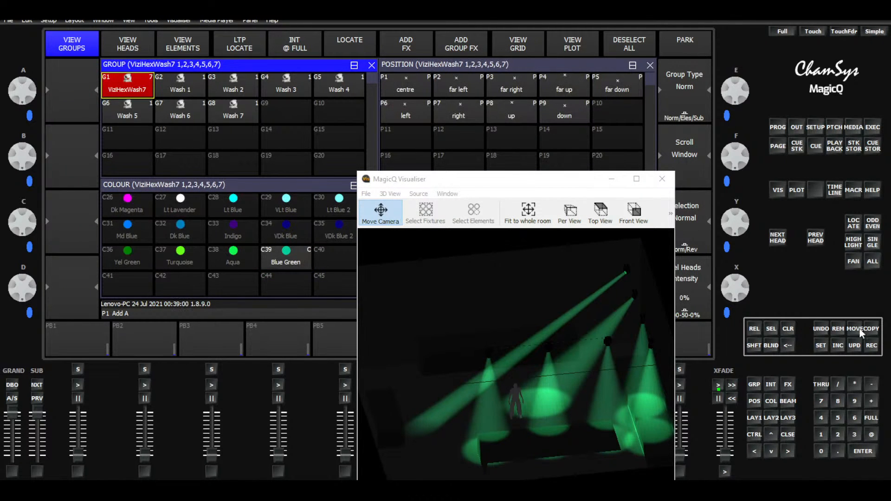
Copy the C39 Blue Green palette onto the Execute page grid, into the cell directly below the Green button
{"action": "left_click", "coordinate": [294, 262]}
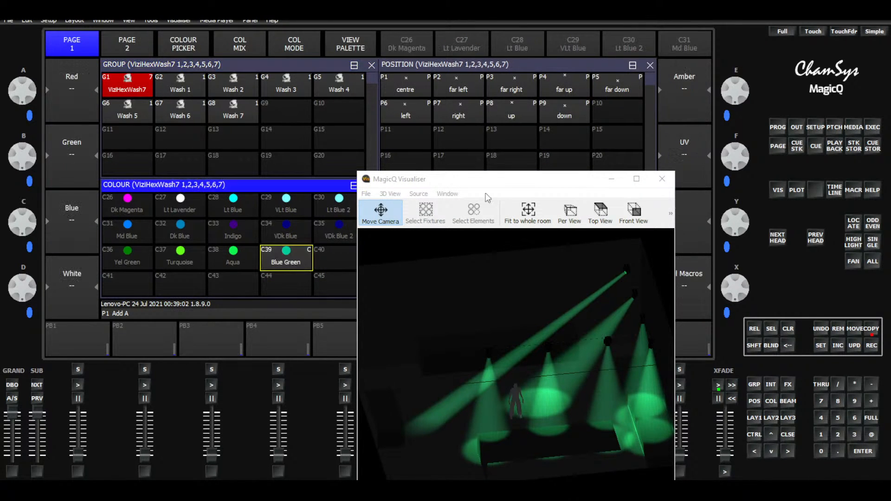
{"action": "left_click", "coordinate": [875, 128]}
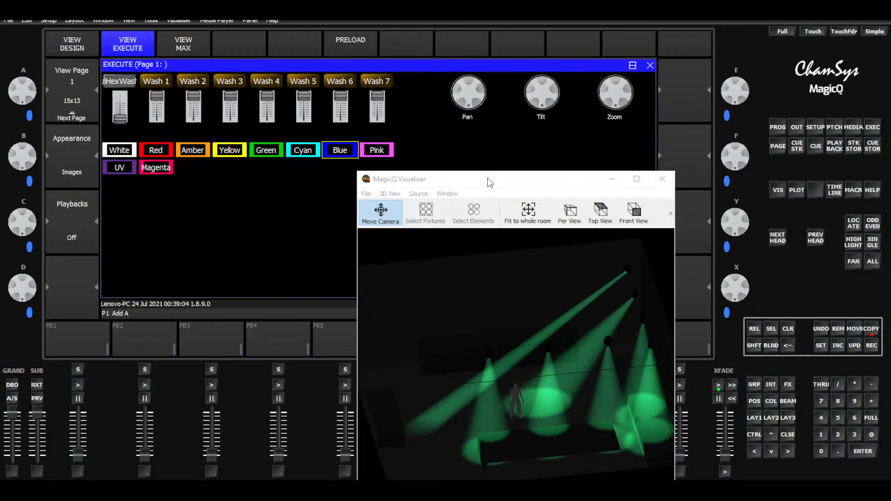
{"action": "left_click_drag", "start_coordinate": [487, 179], "coordinate": [346, 236]}
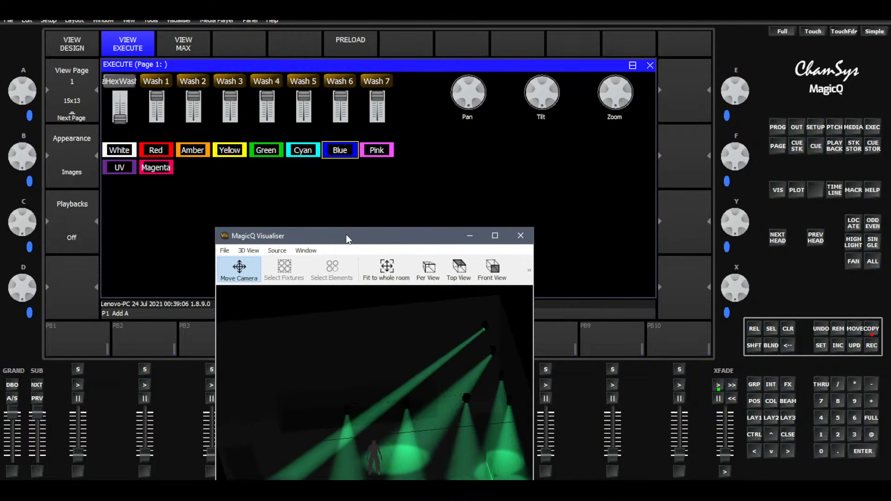
{"action": "left_click", "coordinate": [64, 41]}
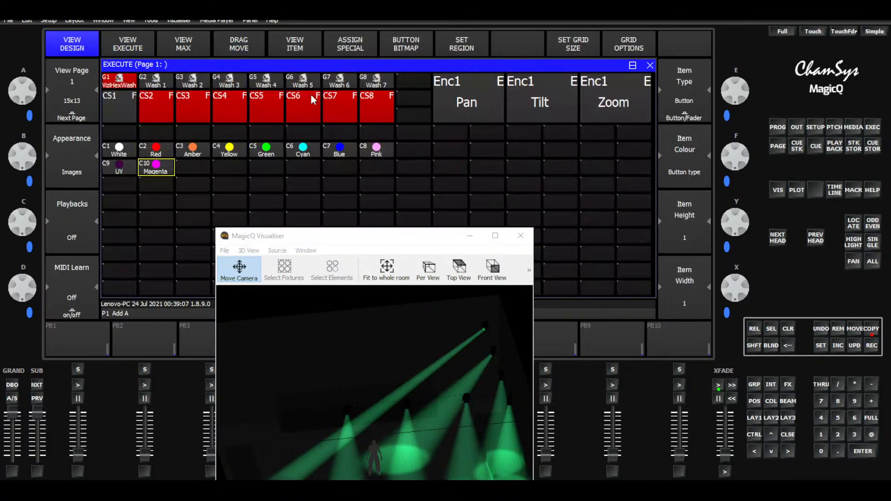
{"action": "left_click", "coordinate": [280, 169]}
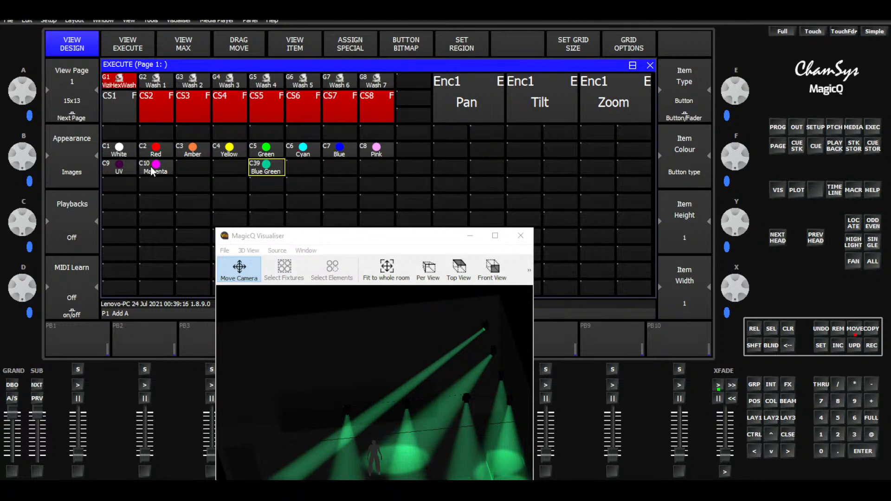
Move the Magenta and UV buttons one cell along their row and put Pink in the row's first cell
{"action": "left_click_drag", "start_coordinate": [151, 171], "coordinate": [178, 184]}
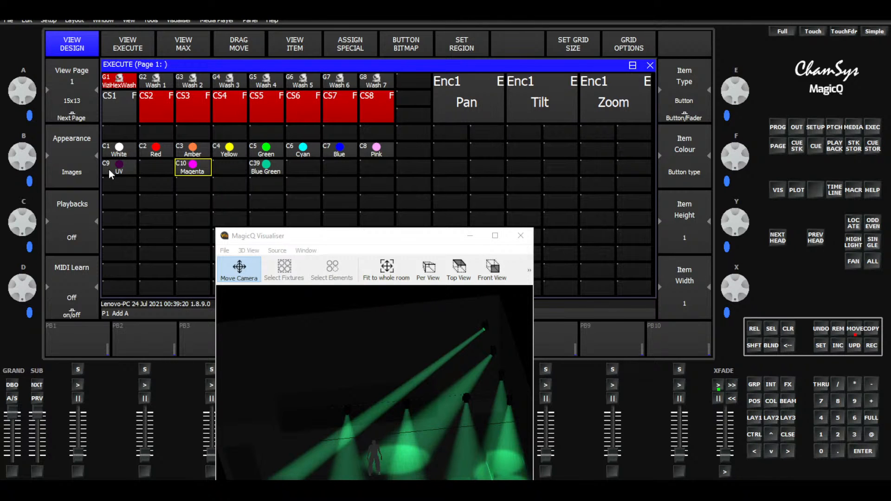
{"action": "left_click_drag", "start_coordinate": [108, 169], "coordinate": [156, 170]}
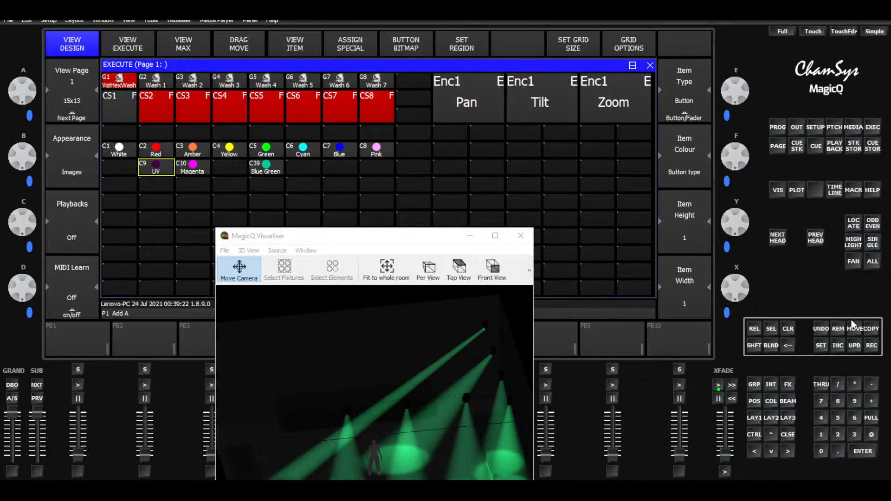
{"action": "left_click_drag", "start_coordinate": [371, 150], "coordinate": [122, 173]}
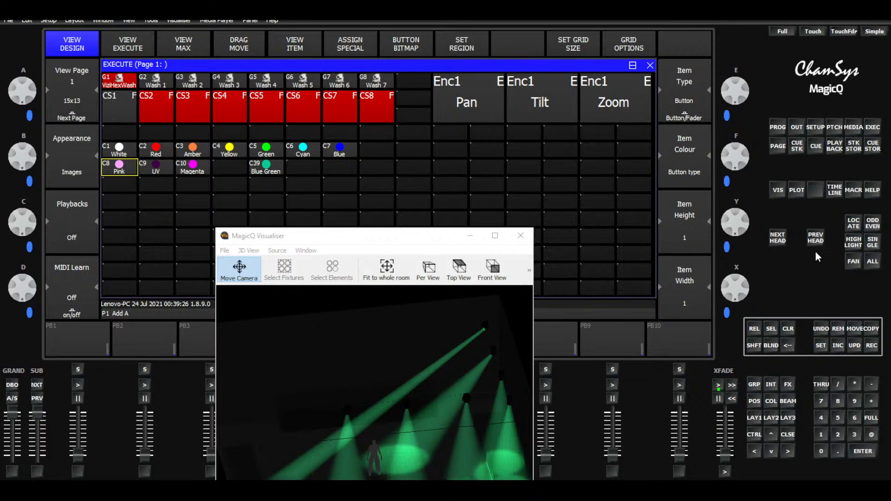
Shift the Blue and Cyan buttons one cell along and move Blue Green into the gap between Green and Cyan
{"action": "left_click", "coordinate": [855, 329]}
{"action": "left_click_drag", "start_coordinate": [340, 154], "coordinate": [377, 153]}
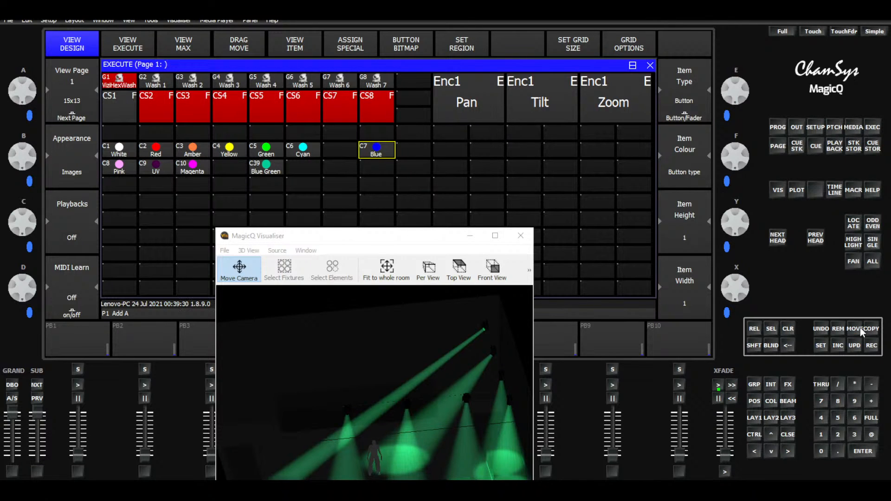
{"action": "left_click_drag", "start_coordinate": [314, 154], "coordinate": [350, 154]}
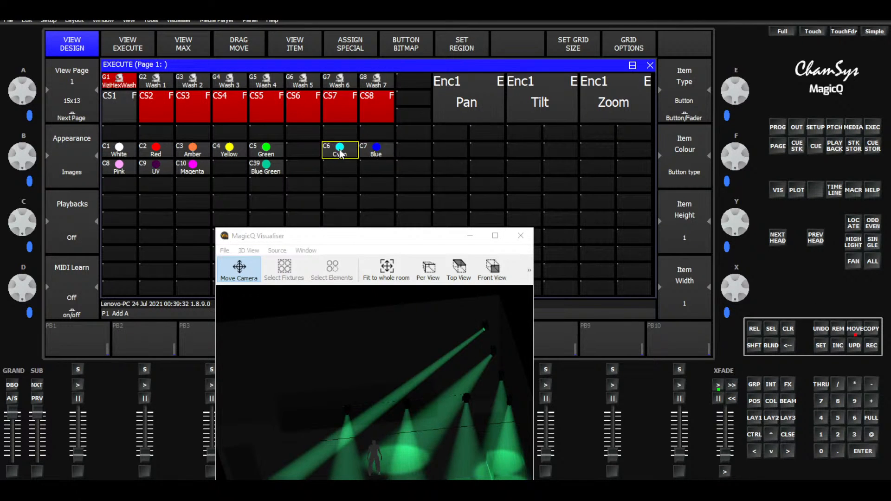
{"action": "left_click", "coordinate": [856, 328]}
{"action": "left_click", "coordinate": [266, 165]}
{"action": "left_click", "coordinate": [298, 147]}
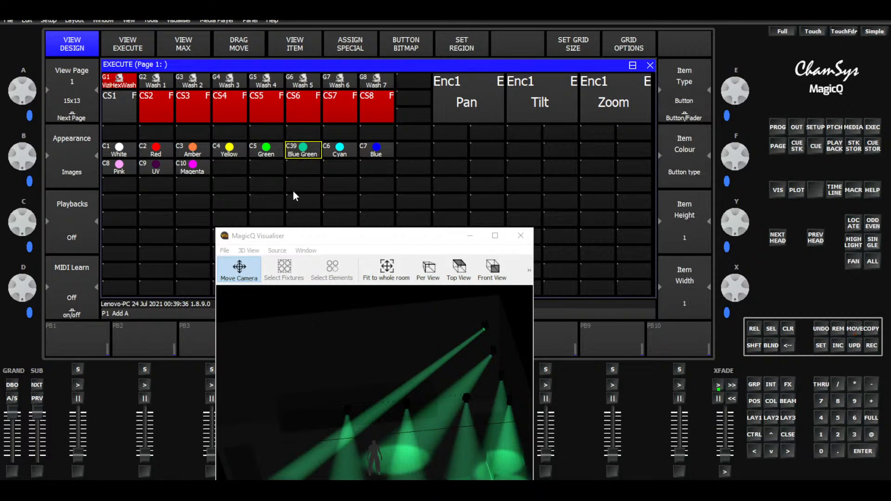
Go to the group and palette layout, examine the colour palettes from C26 to C39 and try C33 Indigo
{"action": "left_click_drag", "start_coordinate": [379, 235], "coordinate": [404, 196]}
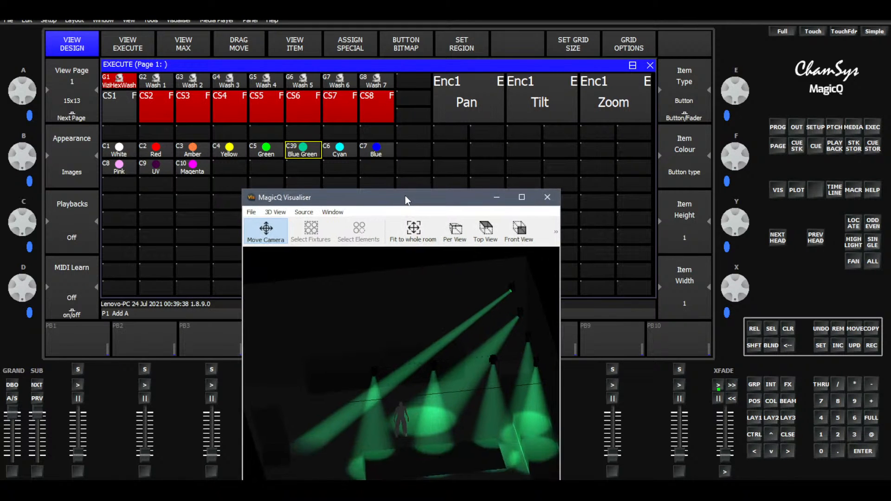
{"action": "left_click", "coordinate": [750, 416]}
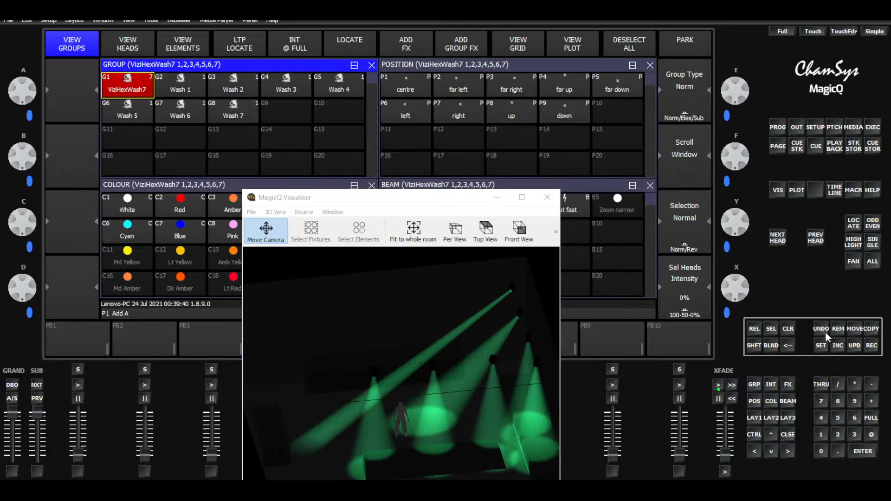
{"action": "left_click_drag", "start_coordinate": [292, 193], "coordinate": [440, 118]}
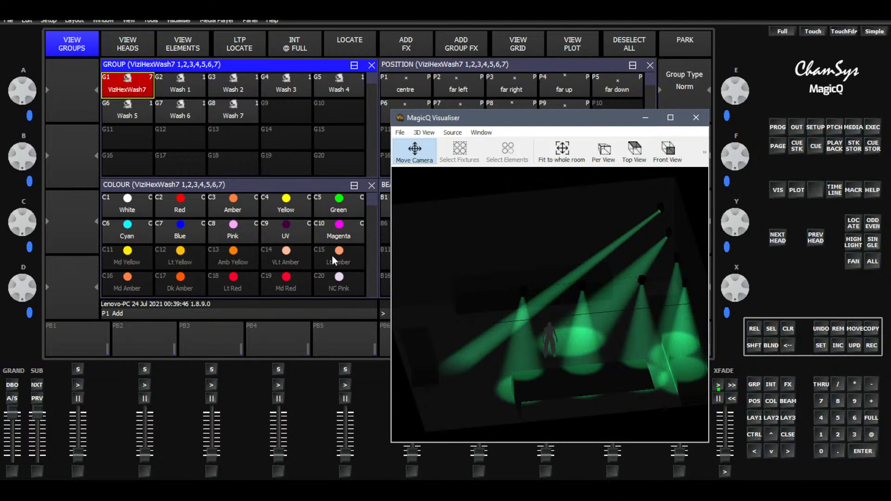
{"action": "left_click", "coordinate": [368, 205]}
{"action": "scroll", "coordinate": [369, 204], "scroll_direction": "down", "scroll_amount": 5}
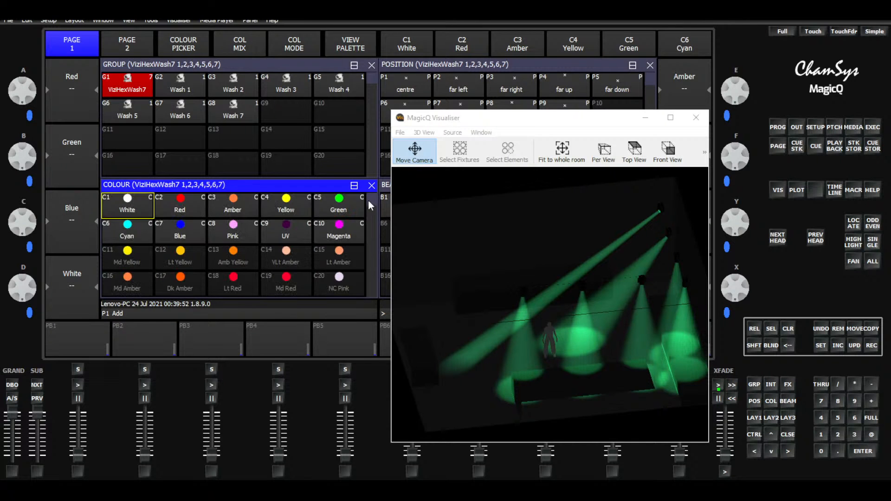
{"action": "left_click", "coordinate": [249, 232]}
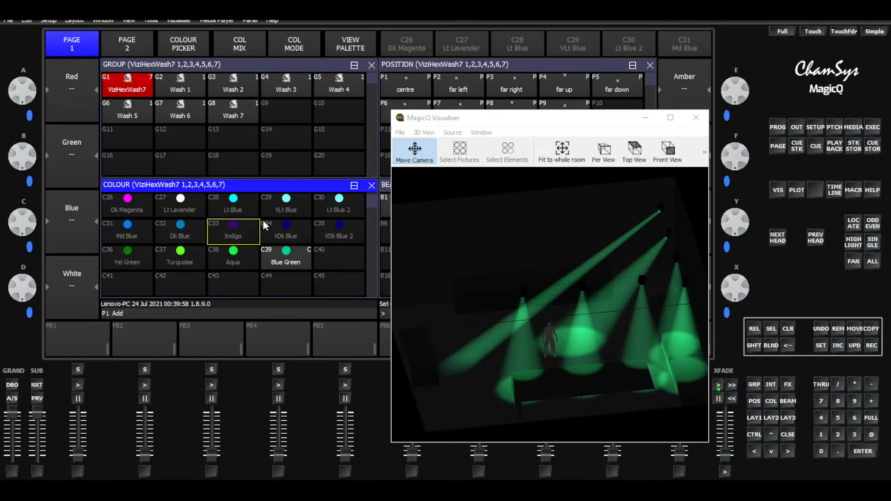
{"action": "left_click_drag", "start_coordinate": [587, 119], "coordinate": [509, 150]}
Return to the Execute page and test the Green, Yellow, Amber, Magenta, UV and Pink buttons against the Visualiser
{"action": "left_click", "coordinate": [874, 127]}
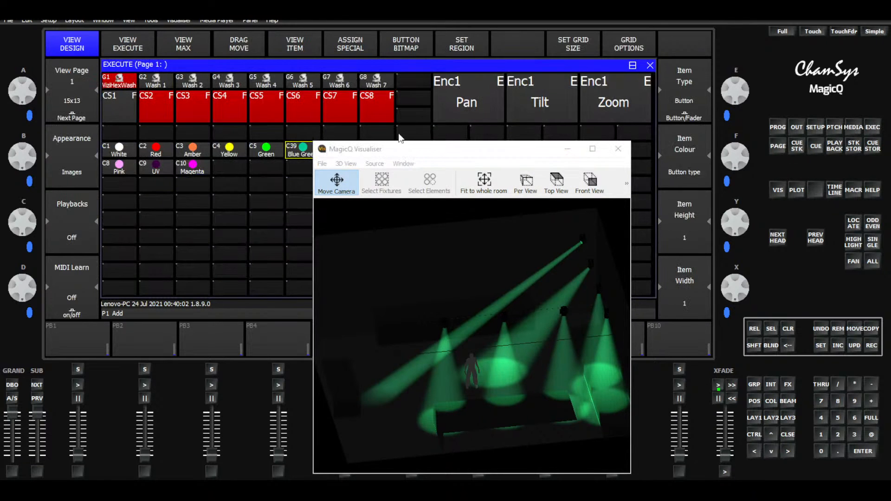
{"action": "left_click_drag", "start_coordinate": [415, 147], "coordinate": [518, 132]}
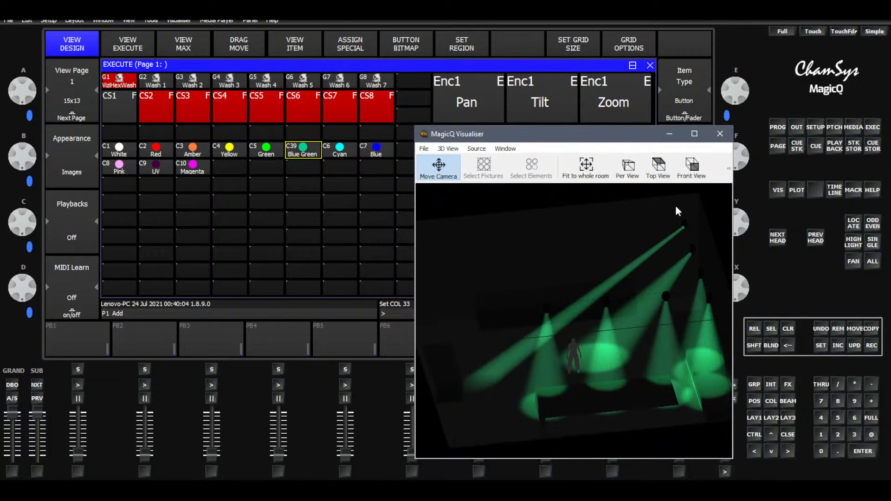
{"action": "left_click", "coordinate": [255, 149]}
{"action": "left_click", "coordinate": [242, 150]}
{"action": "left_click", "coordinate": [188, 150]}
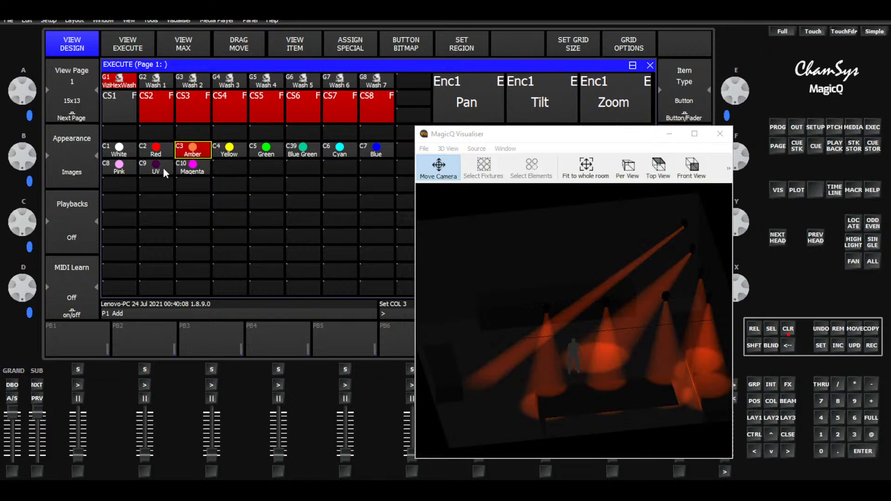
{"action": "left_click", "coordinate": [183, 169]}
{"action": "left_click", "coordinate": [160, 171]}
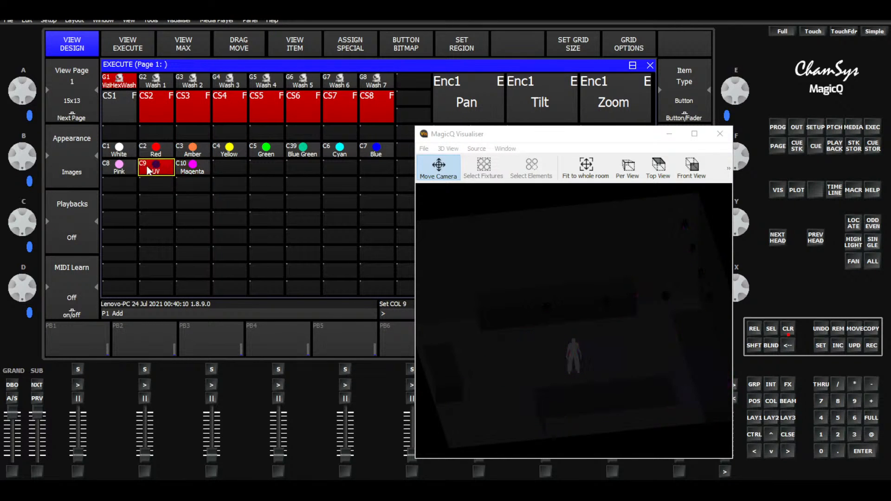
{"action": "left_click", "coordinate": [120, 168]}
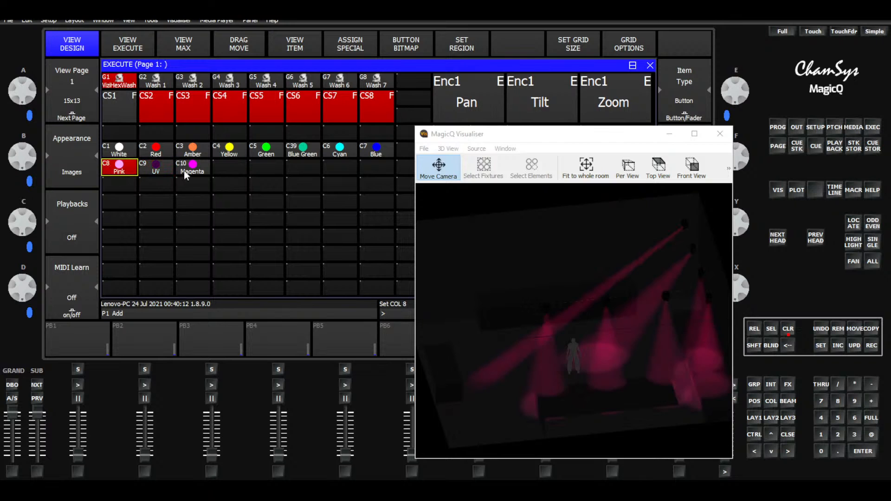
Test the Blue Green, Cyan, Blue, Amber, Red and White buttons on the Execute page
{"action": "left_click", "coordinate": [310, 156]}
{"action": "left_click", "coordinate": [339, 149]}
{"action": "left_click", "coordinate": [376, 149]}
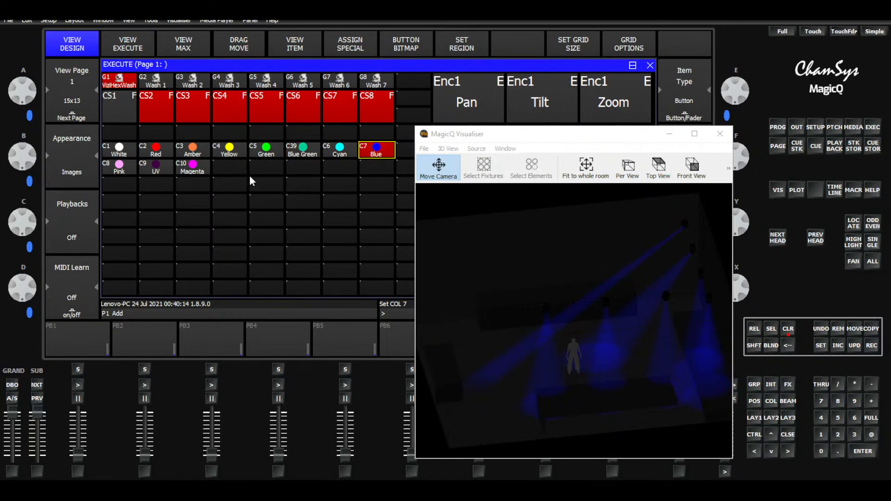
{"action": "left_click", "coordinate": [195, 156]}
{"action": "left_click", "coordinate": [157, 153]}
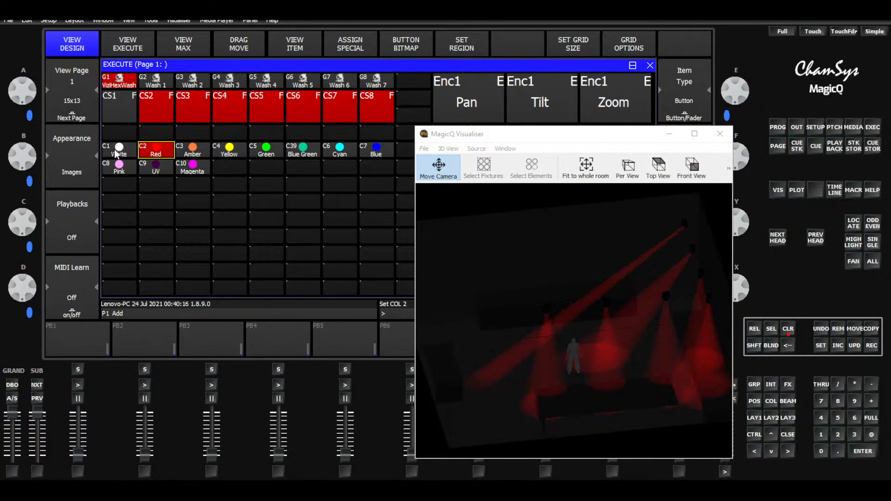
{"action": "left_click", "coordinate": [129, 156]}
Compare the neighbouring Cyan, Blue and Blue Green buttons in the Visualiser, ending on Blue
{"action": "left_click", "coordinate": [339, 150]}
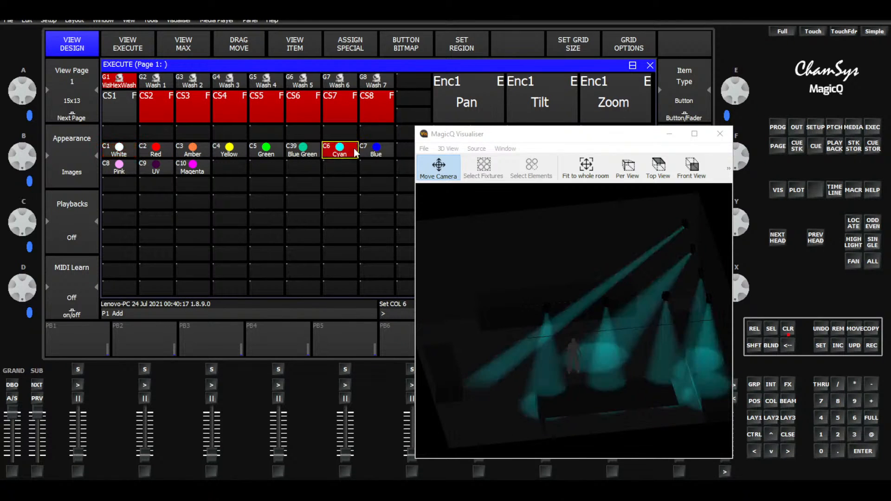
{"action": "left_click", "coordinate": [383, 154]}
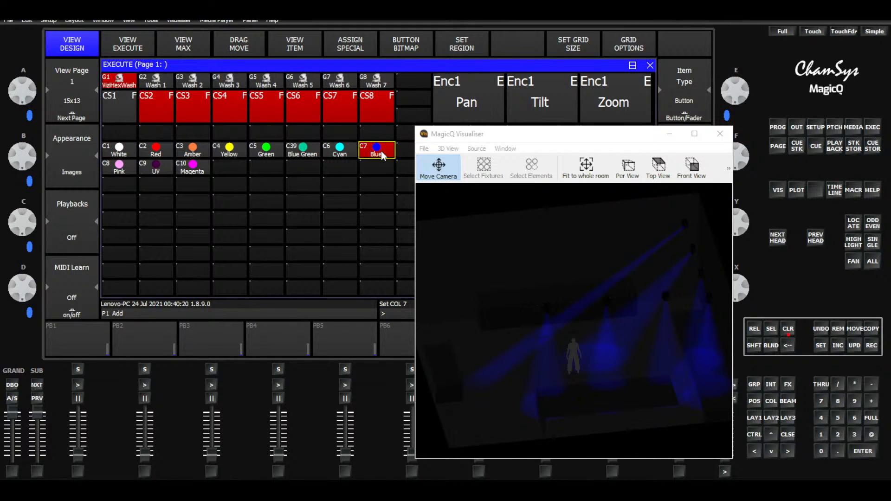
{"action": "left_click", "coordinate": [345, 150]}
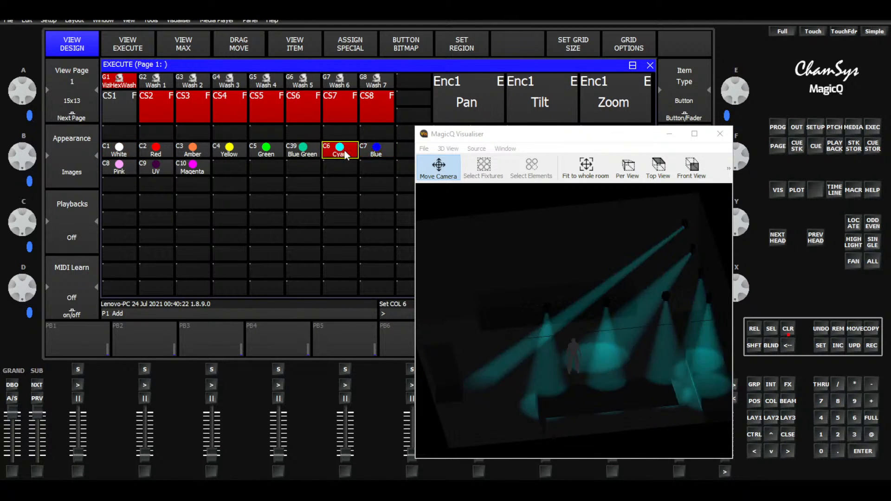
{"action": "left_click", "coordinate": [314, 153]}
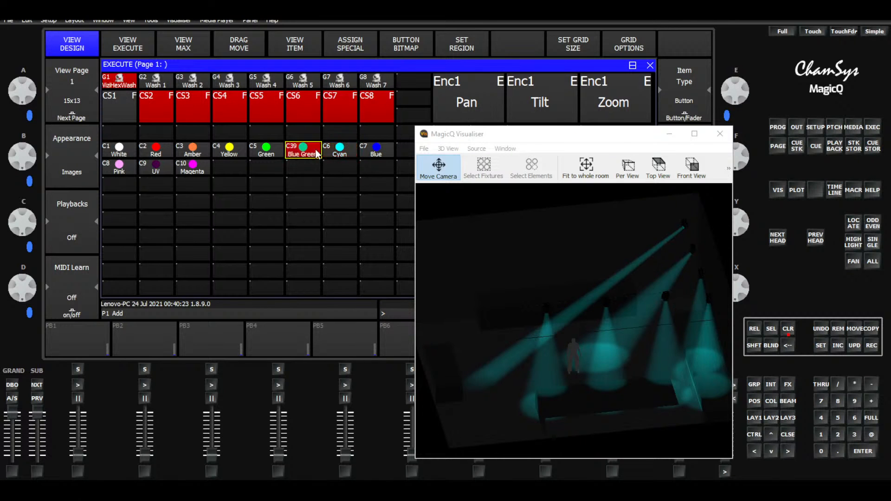
{"action": "left_click", "coordinate": [347, 152]}
{"action": "left_click", "coordinate": [379, 153]}
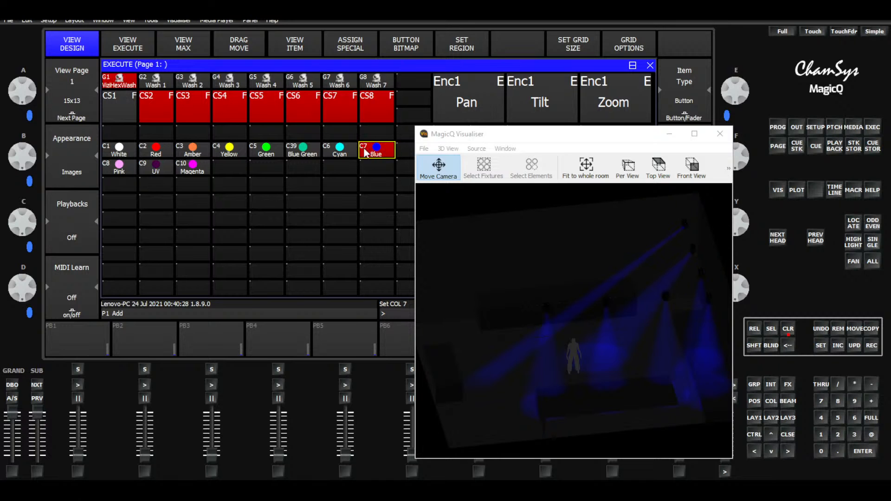
Return to the group and palette layout and examine the ViziHexWash7 colour palettes beyond C20
{"action": "left_click_drag", "start_coordinate": [475, 135], "coordinate": [414, 172]}
{"action": "left_click", "coordinate": [754, 418]}
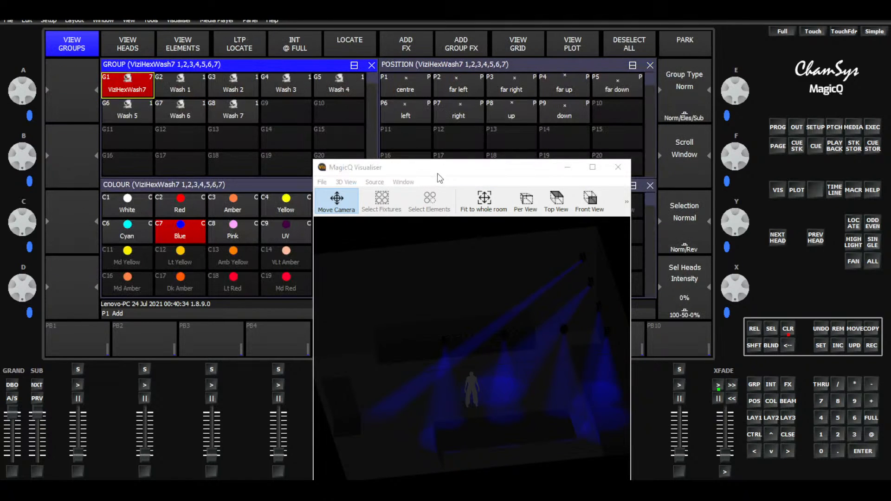
{"action": "left_click", "coordinate": [518, 171]}
{"action": "left_click_drag", "start_coordinate": [518, 172], "coordinate": [597, 174]}
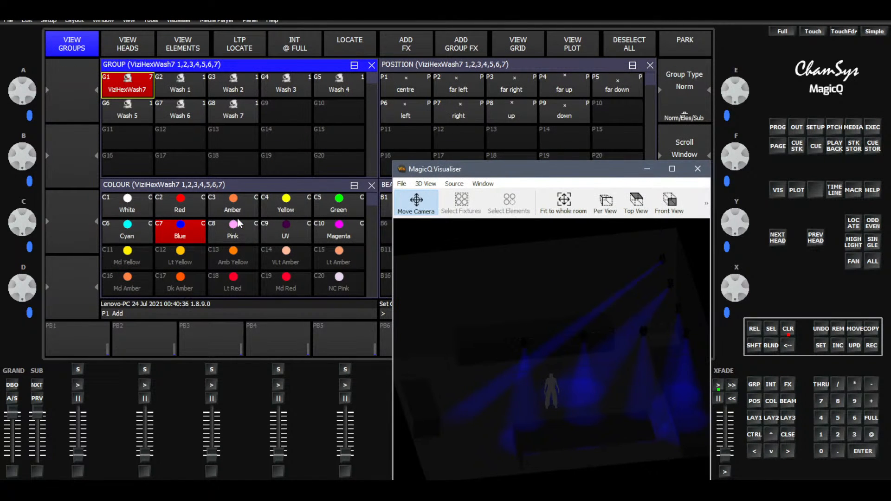
{"action": "left_click", "coordinate": [372, 199]}
{"action": "scroll", "coordinate": [372, 202], "scroll_direction": "down", "scroll_amount": 3}
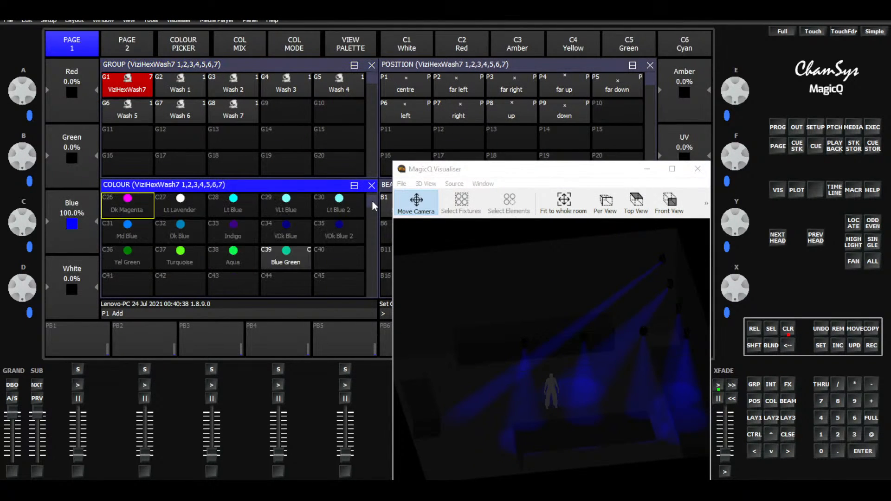
{"action": "scroll", "coordinate": [371, 199], "scroll_direction": "up", "scroll_amount": 1}
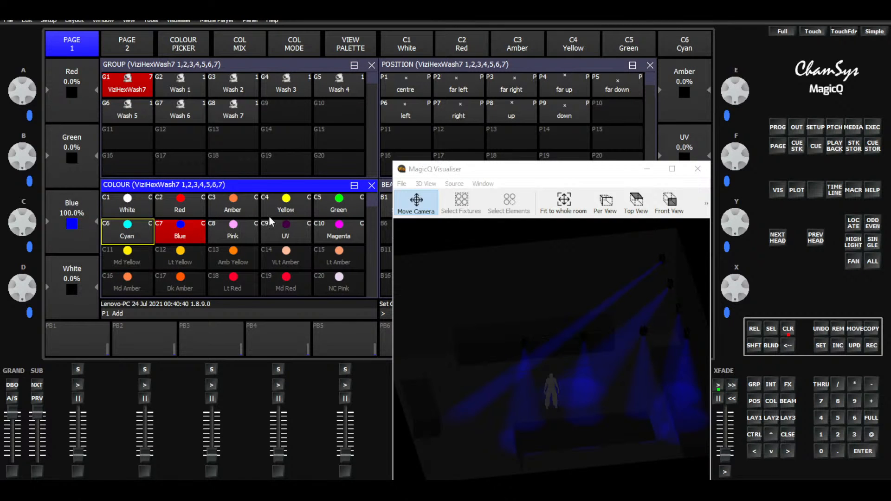
Clear the programmer, reselect the ViziHexWash7 group and open its Colour Picker with all the faders uncovered
{"action": "scroll", "coordinate": [269, 216], "scroll_direction": "down", "scroll_amount": 1}
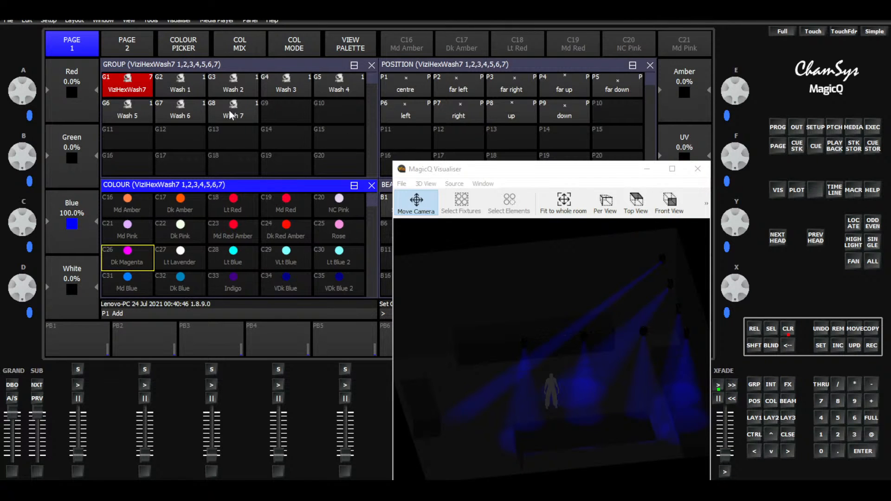
{"action": "left_click", "coordinate": [784, 328]}
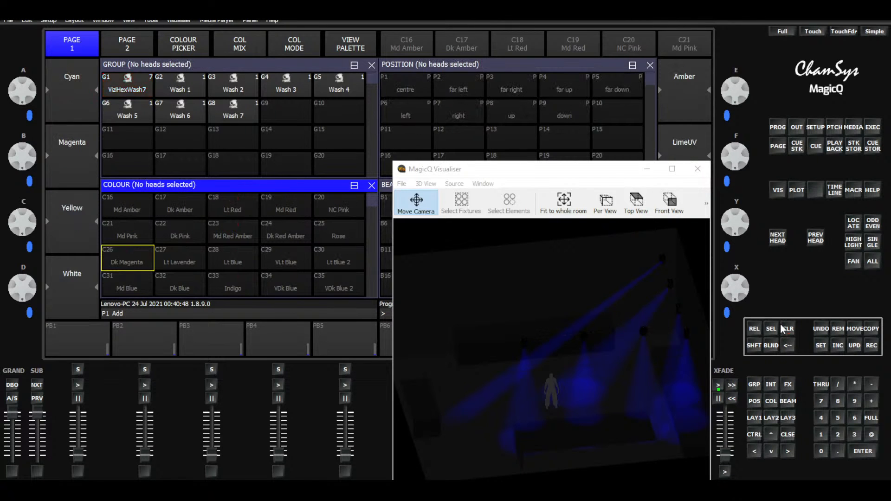
{"action": "left_click", "coordinate": [134, 83]}
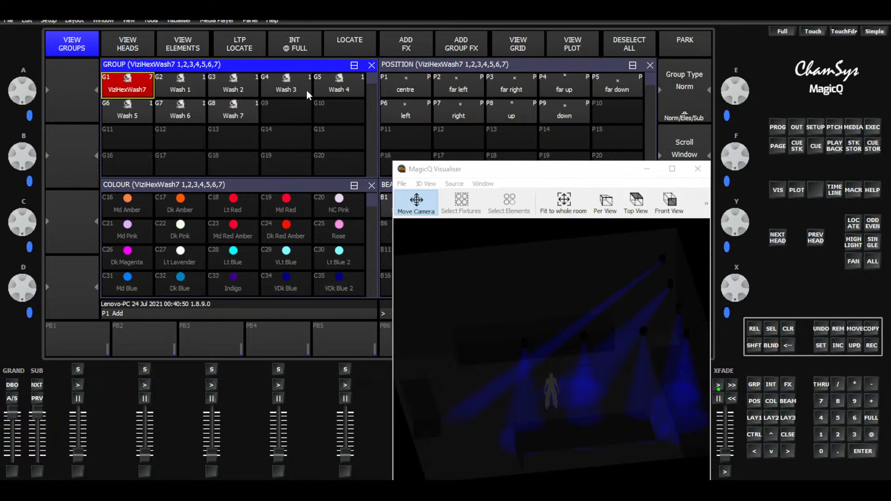
{"action": "left_click", "coordinate": [252, 185]}
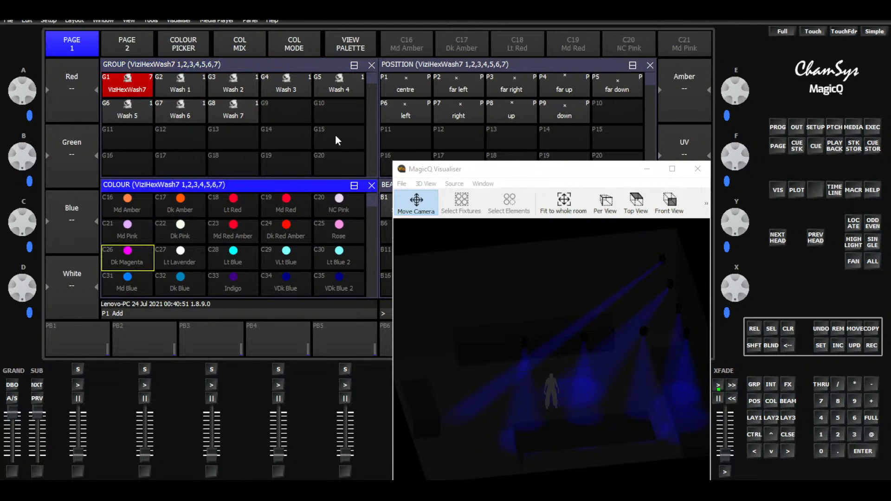
{"action": "left_click", "coordinate": [196, 47]}
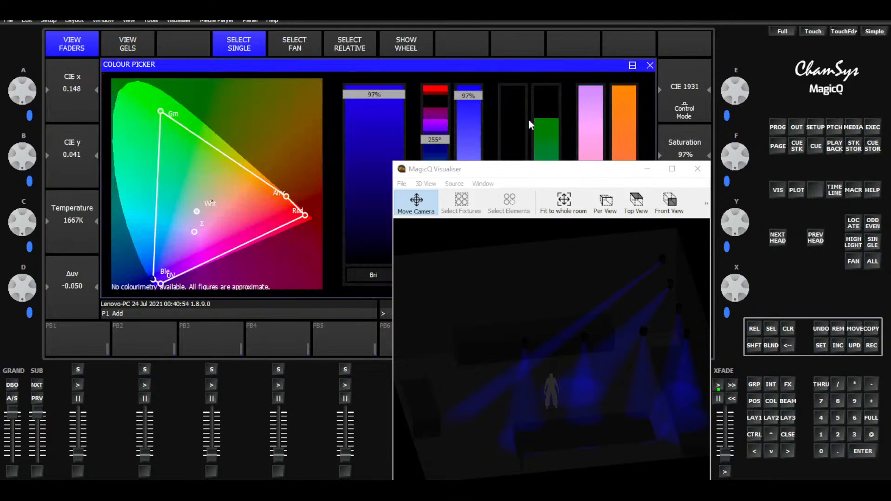
{"action": "left_click_drag", "start_coordinate": [521, 174], "coordinate": [391, 323]}
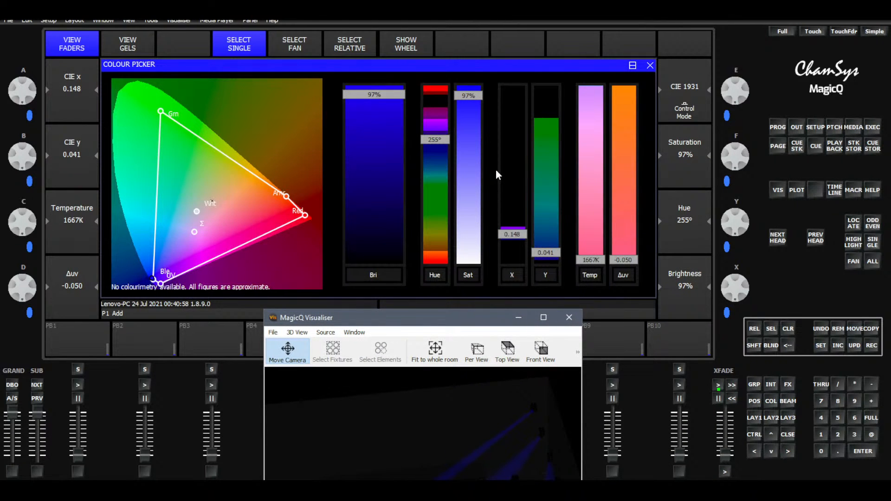
Mix a light blue in the Colour Picker at hue 217°, saturation 65% and brightness 100%, judging it in the Visualiser
{"action": "left_click_drag", "start_coordinate": [470, 95], "coordinate": [472, 158]}
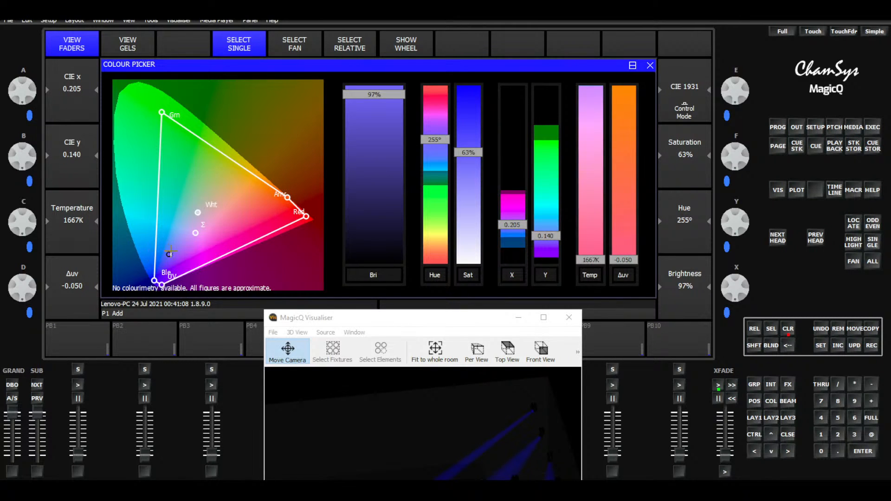
{"action": "left_click_drag", "start_coordinate": [169, 253], "coordinate": [163, 252]}
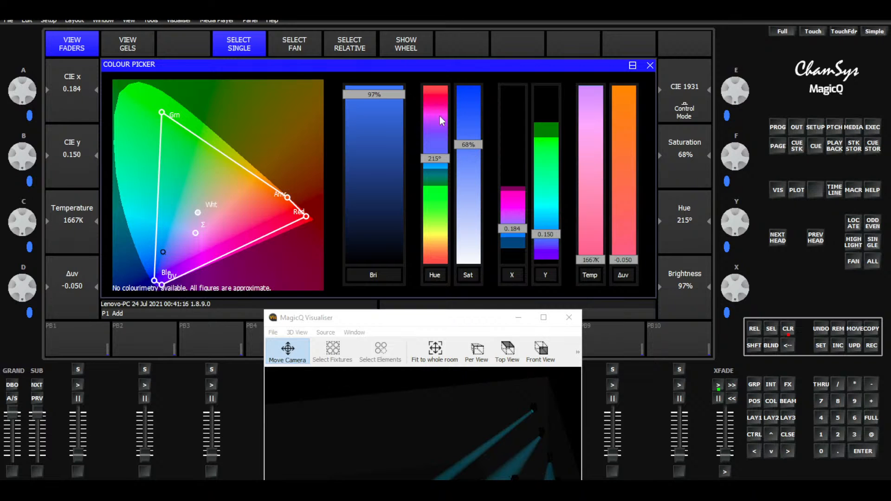
{"action": "left_click_drag", "start_coordinate": [383, 99], "coordinate": [391, 86]}
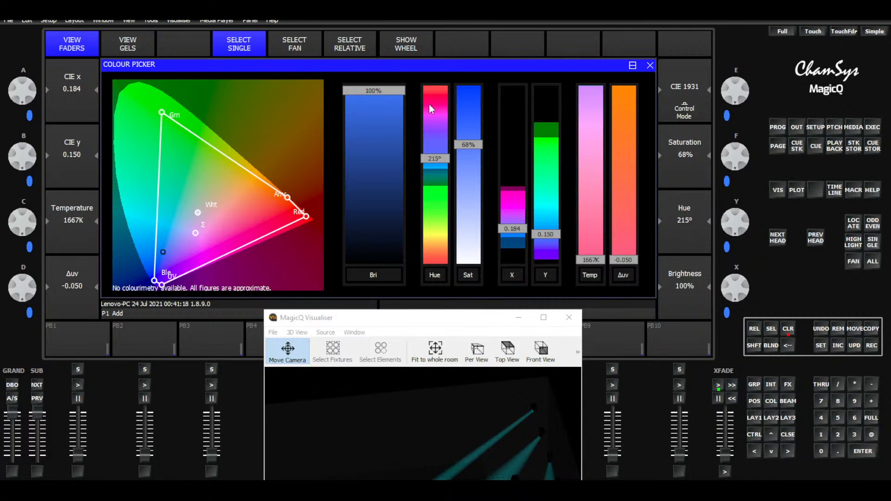
{"action": "left_click_drag", "start_coordinate": [471, 146], "coordinate": [470, 146]}
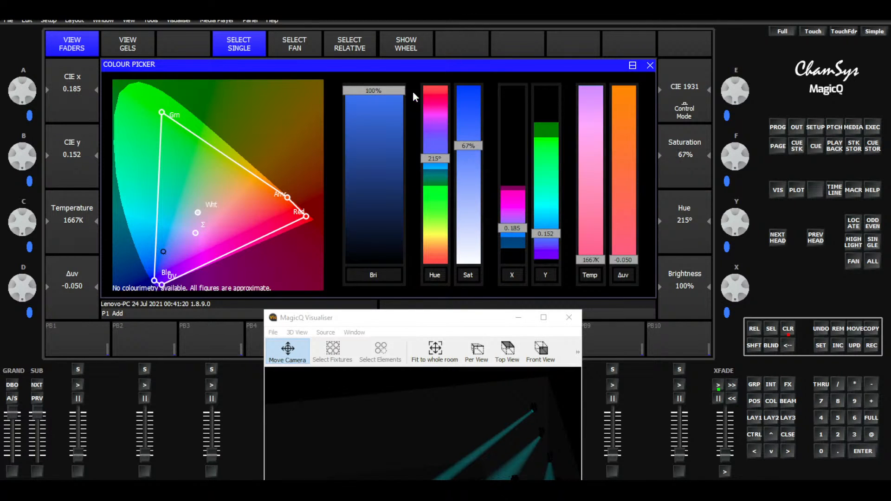
{"action": "left_click_drag", "start_coordinate": [388, 93], "coordinate": [388, 111]}
{"action": "left_click_drag", "start_coordinate": [475, 319], "coordinate": [632, 173]}
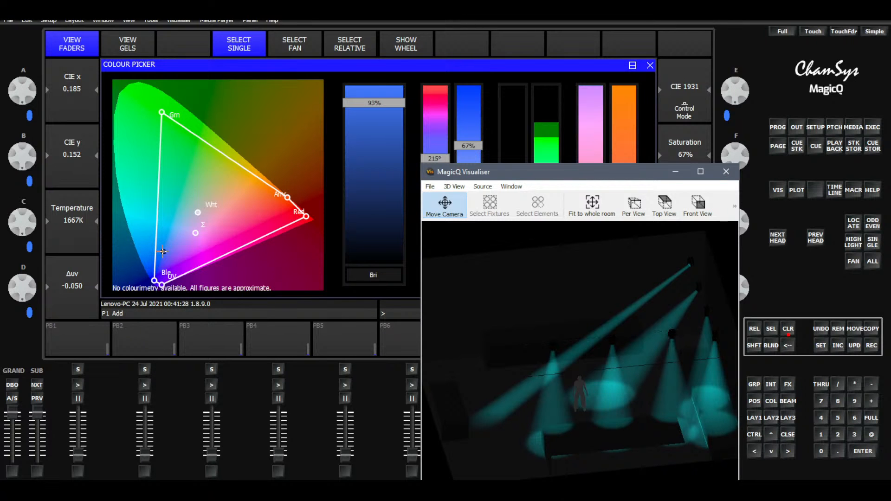
{"action": "left_click", "coordinate": [162, 252]}
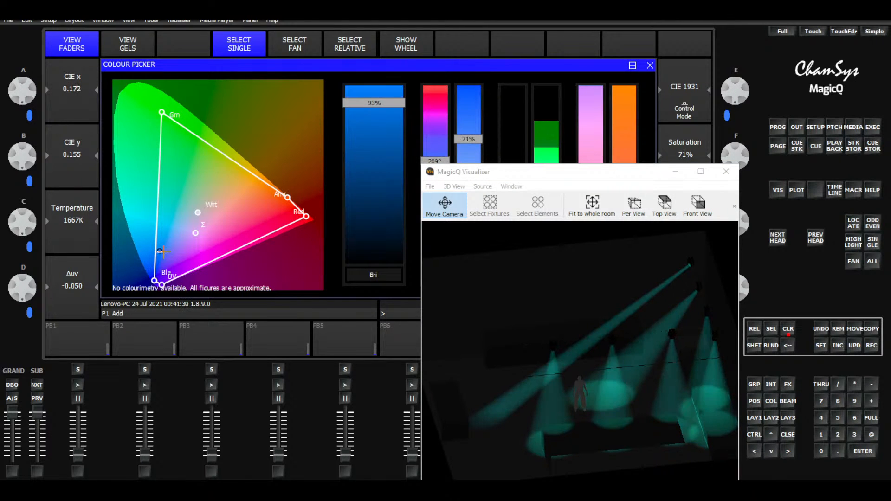
{"action": "left_click_drag", "start_coordinate": [162, 251], "coordinate": [165, 252]}
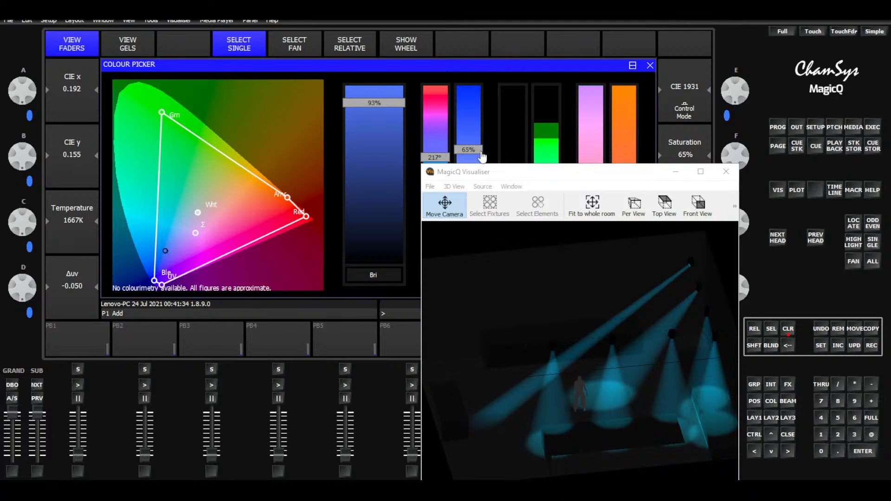
{"action": "left_click_drag", "start_coordinate": [387, 111], "coordinate": [390, 91]}
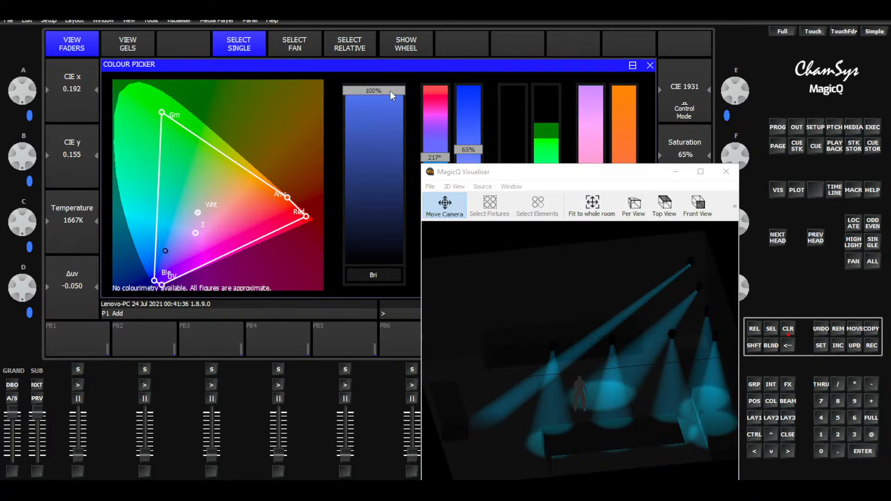
{"action": "left_click_drag", "start_coordinate": [580, 172], "coordinate": [507, 138]}
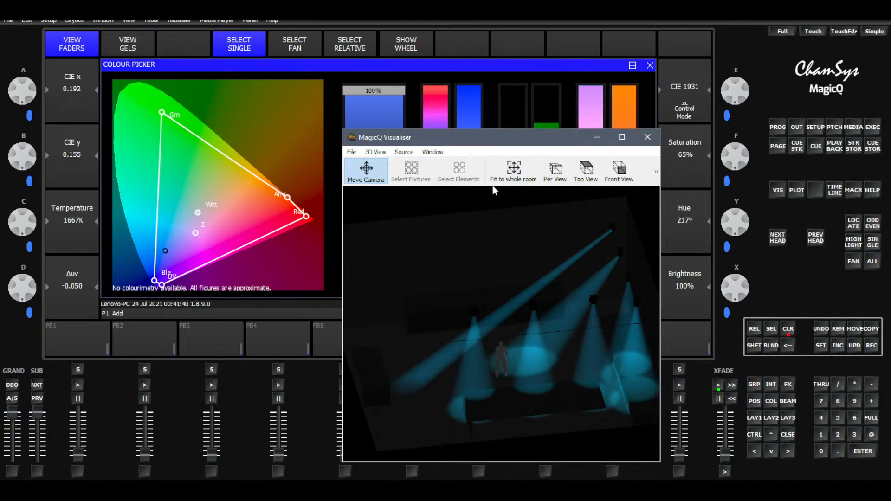
Return to the group and palette layout and record the mixed light blue over the C23 Md Red Amber colour palette
{"action": "left_click", "coordinate": [754, 418]}
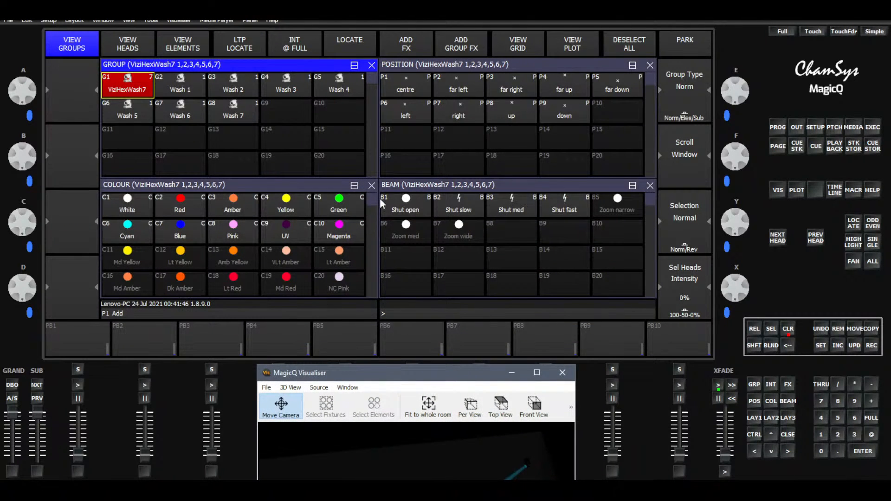
{"action": "left_click", "coordinate": [375, 200]}
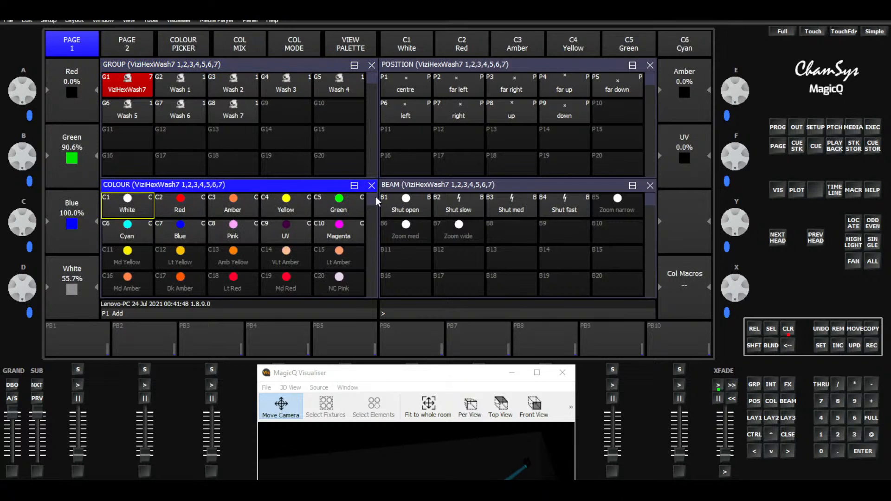
{"action": "scroll", "coordinate": [300, 212], "scroll_direction": "down", "scroll_amount": 2}
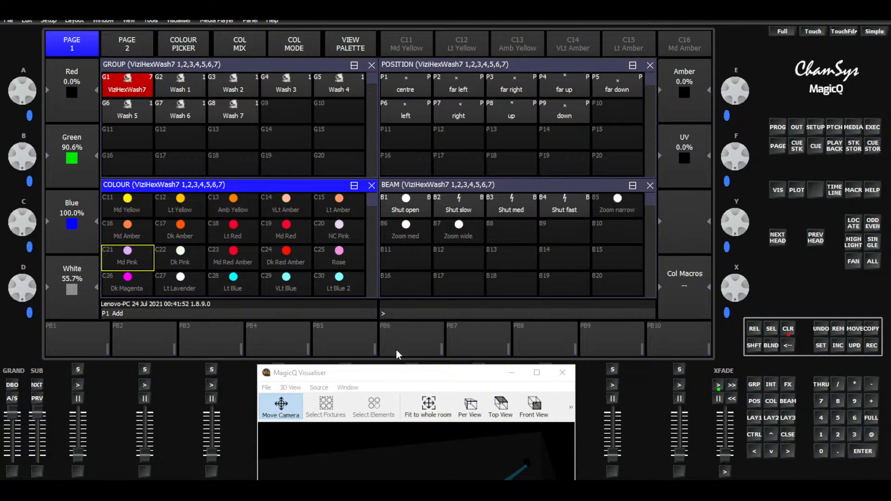
{"action": "left_click_drag", "start_coordinate": [392, 369], "coordinate": [468, 312]}
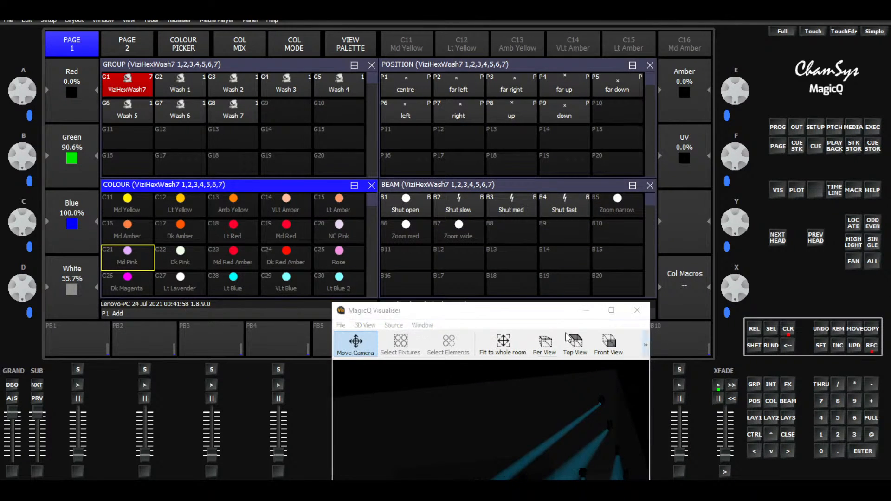
{"action": "scroll", "coordinate": [231, 292], "scroll_direction": "up", "scroll_amount": 1}
{"action": "left_click", "coordinate": [231, 288]}
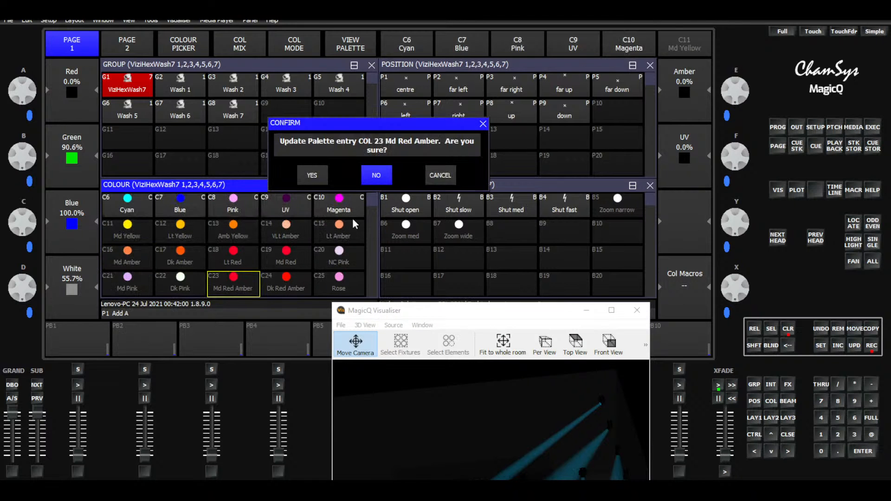
{"action": "left_click", "coordinate": [323, 176]}
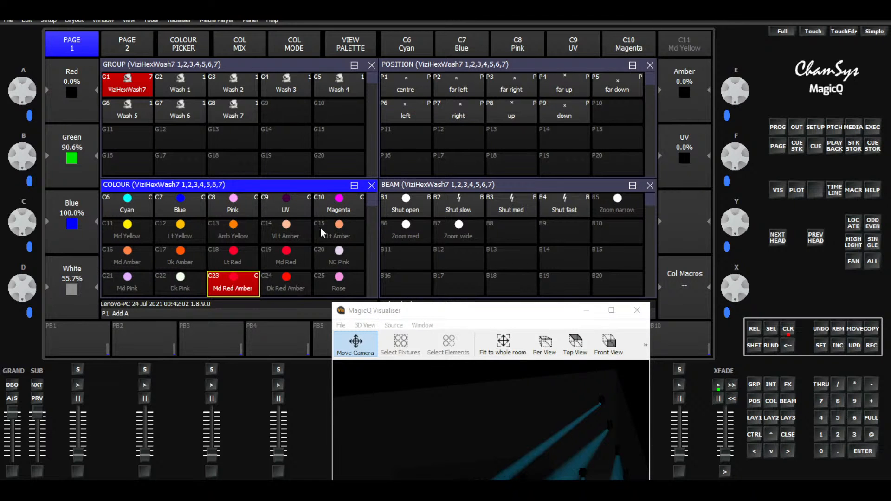
Record the mixed light blue over the C28 Lt Blue colour palette and accept the update
{"action": "scroll", "coordinate": [315, 230], "scroll_direction": "down", "scroll_amount": 1}
{"action": "scroll", "coordinate": [315, 229], "scroll_direction": "down", "scroll_amount": 1}
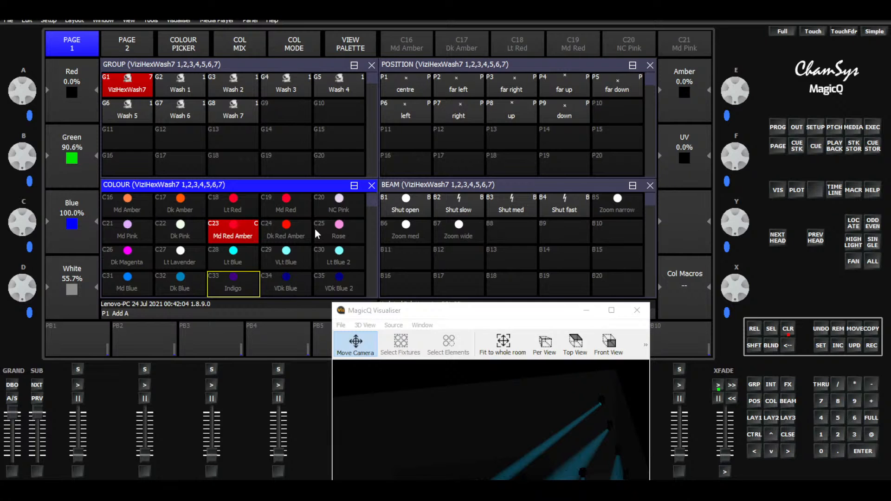
{"action": "left_click", "coordinate": [873, 346]}
{"action": "left_click", "coordinate": [244, 258]}
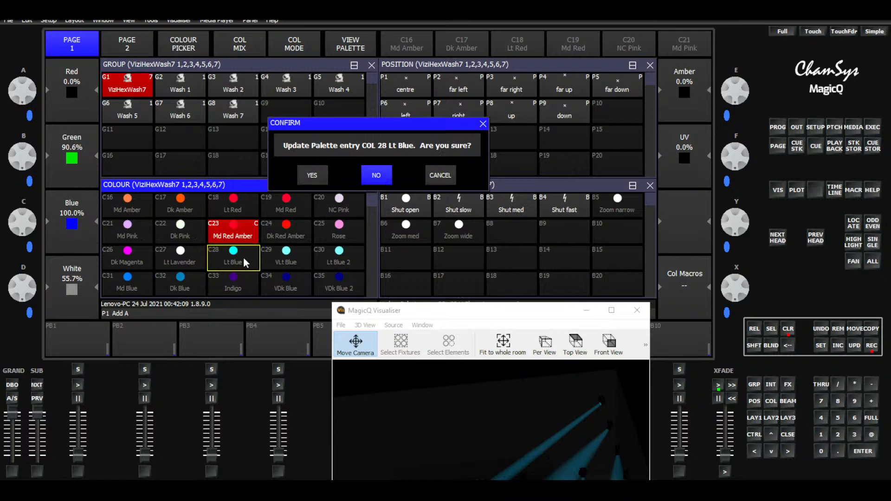
{"action": "left_click", "coordinate": [314, 177]}
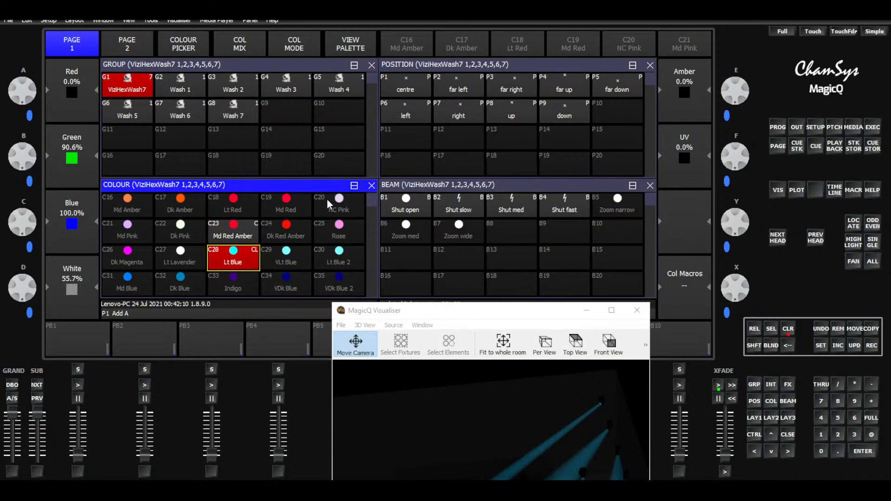
Compare the C23 Md Red Amber and C28 Lt Blue palettes in the Visualiser, ending on Lt Blue
{"action": "left_click", "coordinate": [221, 225]}
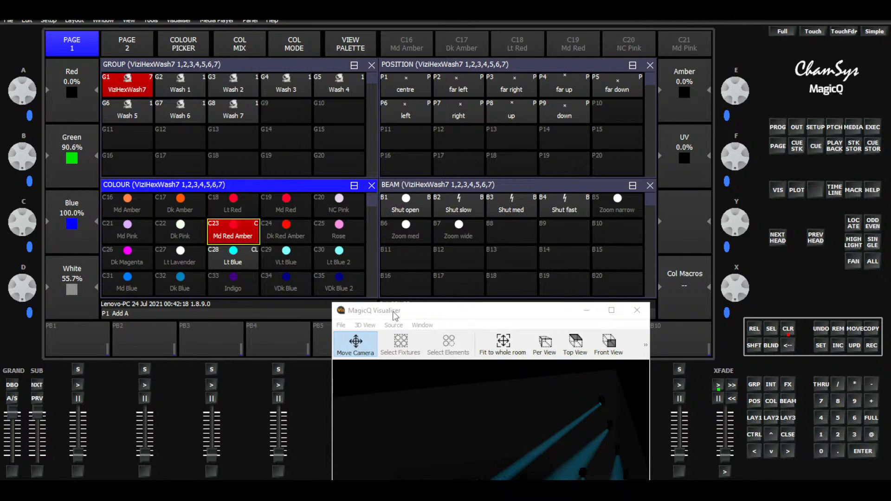
{"action": "left_click_drag", "start_coordinate": [395, 316], "coordinate": [403, 201]}
{"action": "left_click", "coordinate": [227, 262]}
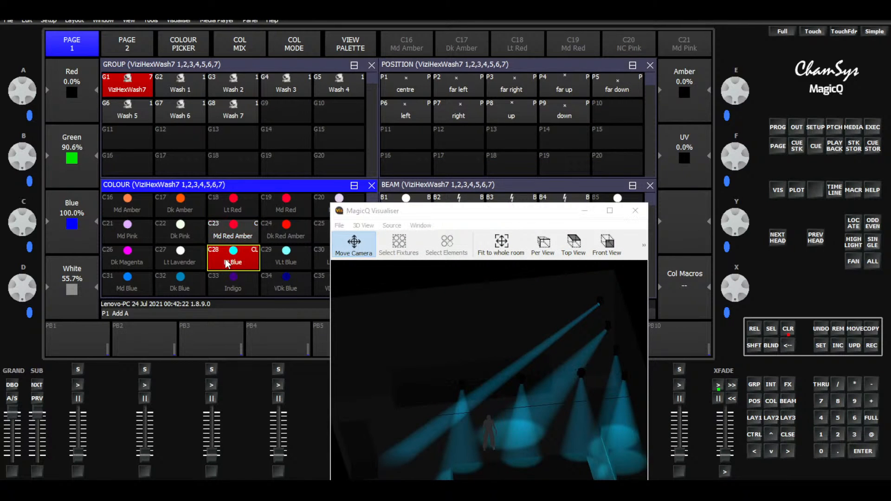
Copy the C28 Lt Blue palette to the Execute page cell directly below Cyan and uncover the button grid
{"action": "left_click", "coordinate": [876, 327]}
{"action": "left_click", "coordinate": [876, 130]}
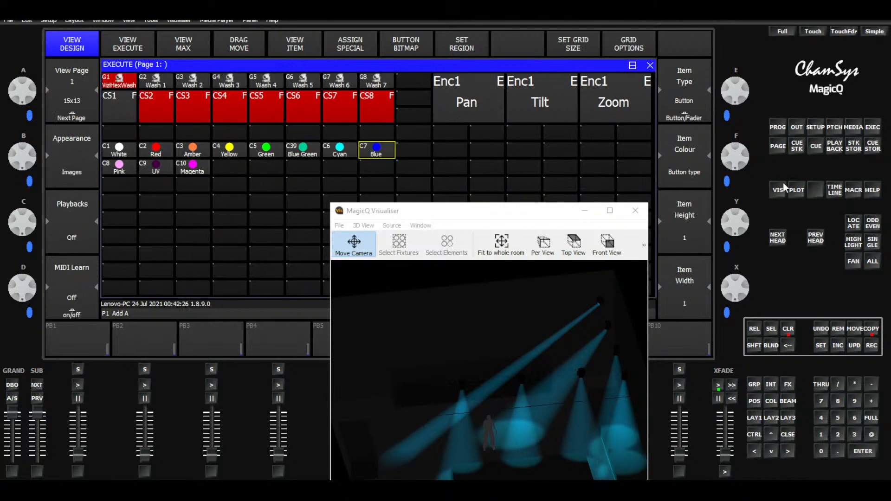
{"action": "left_click", "coordinate": [347, 169]}
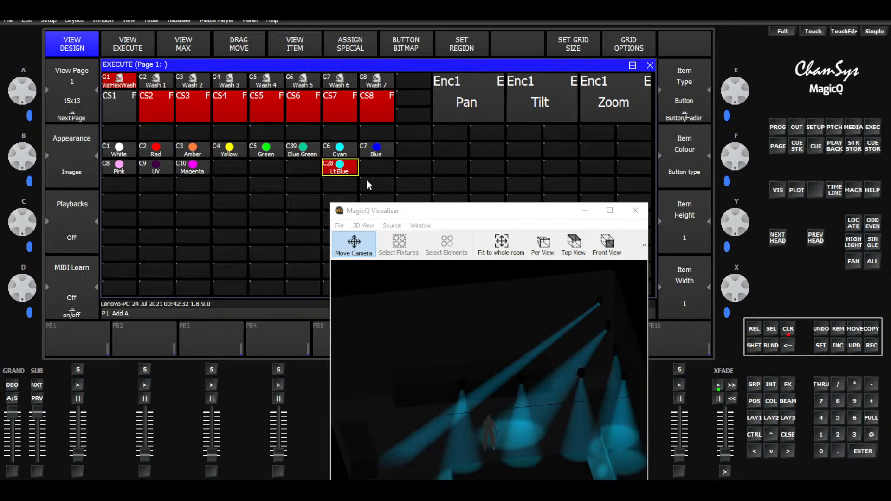
{"action": "left_click_drag", "start_coordinate": [424, 210], "coordinate": [205, 245]}
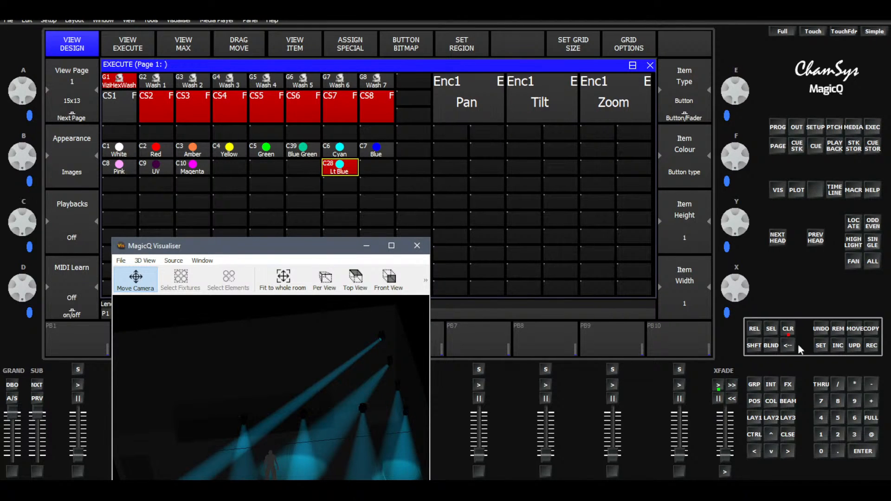
Clear the programmer and move Magenta below Yellow, and the Pink and UV pair below Red and Amber, on the Execute page
{"action": "left_click", "coordinate": [790, 332]}
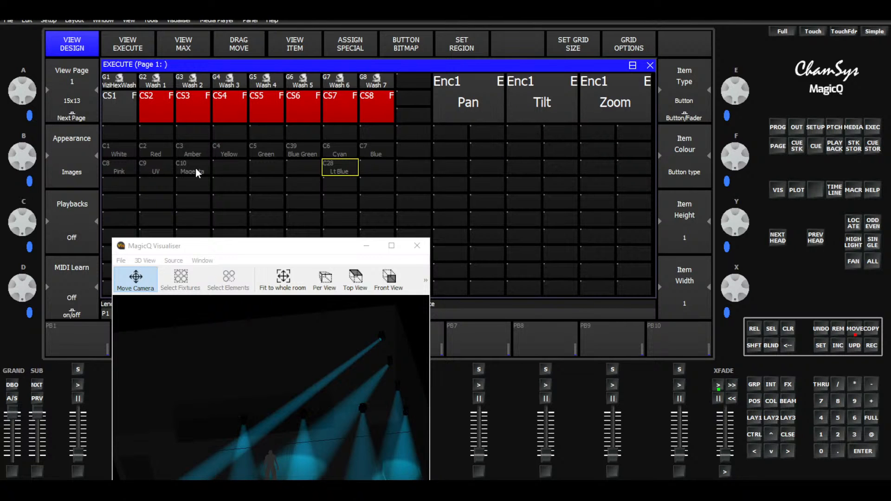
{"action": "left_click_drag", "start_coordinate": [196, 167], "coordinate": [229, 184]}
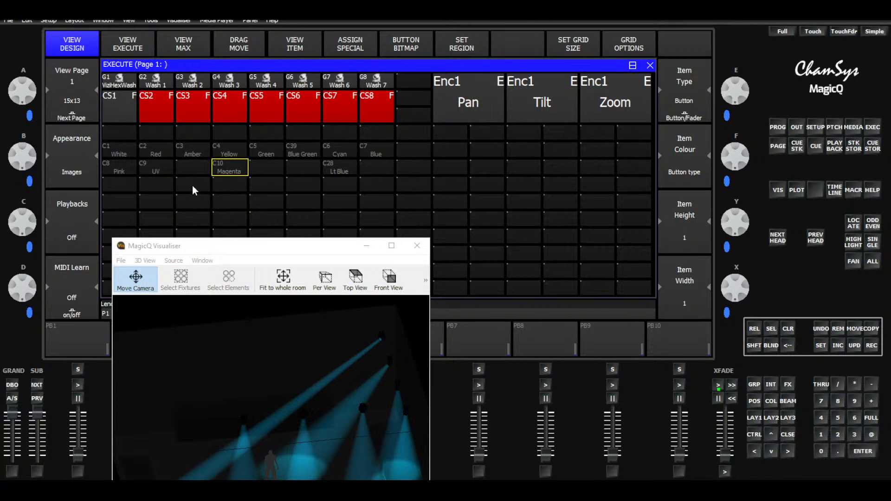
{"action": "left_click_drag", "start_coordinate": [125, 171], "coordinate": [160, 171]}
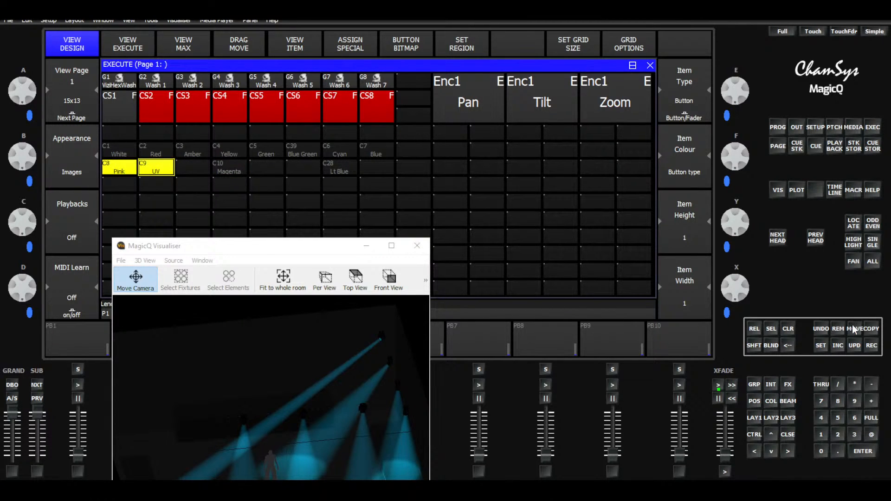
{"action": "left_click_drag", "start_coordinate": [307, 249], "coordinate": [232, 290]}
{"action": "left_click", "coordinate": [164, 172]}
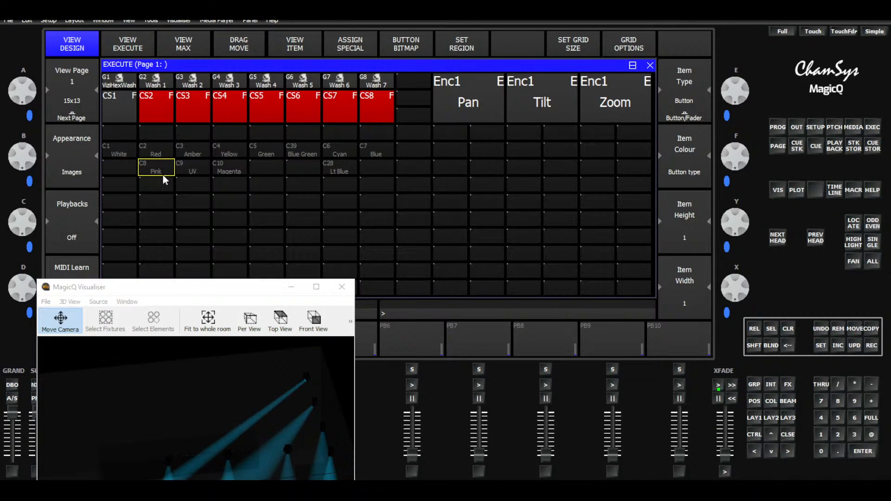
Move the Blue item to the start of the second colour row and Lt Blue into the freed cell after Cyan
{"action": "left_click", "coordinate": [857, 330]}
{"action": "left_click", "coordinate": [375, 152]}
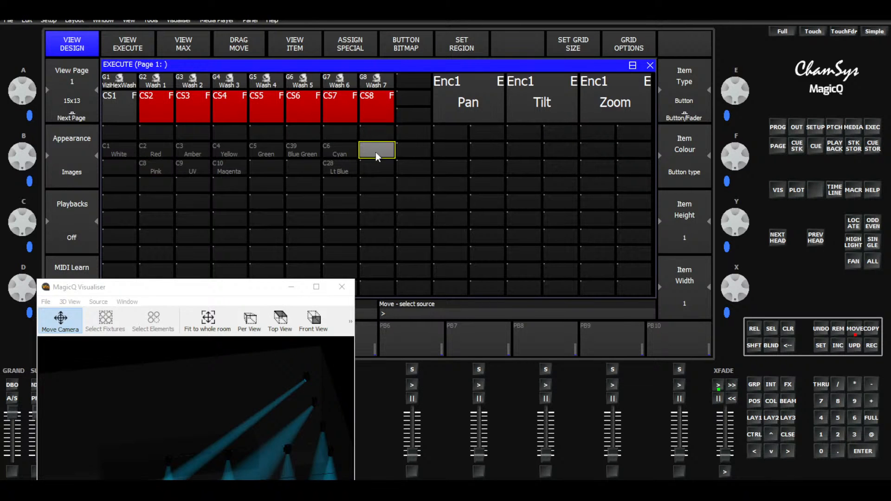
{"action": "left_click", "coordinate": [129, 165]}
{"action": "left_click", "coordinate": [857, 330]}
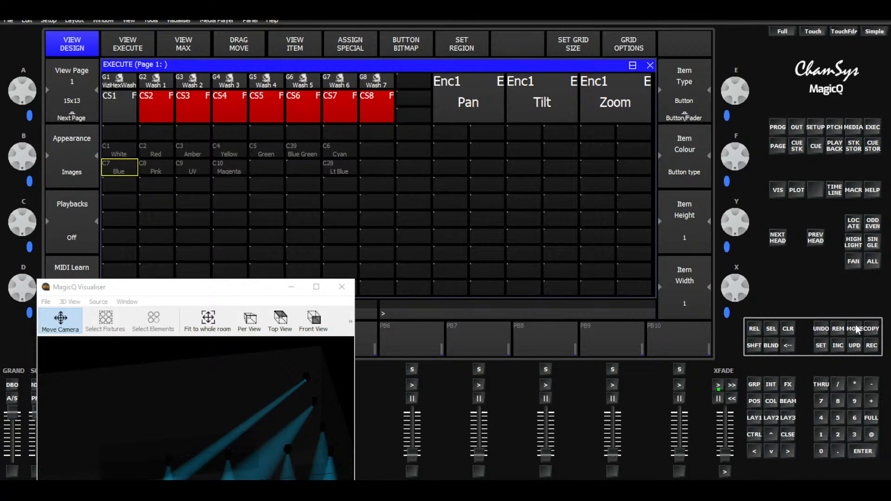
{"action": "left_click", "coordinate": [339, 170]}
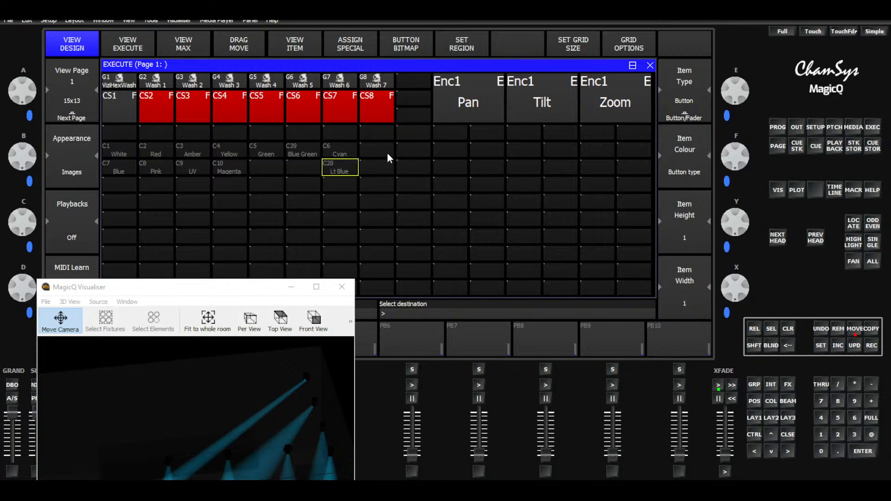
{"action": "left_click", "coordinate": [388, 154]}
Select the ViziHexWash7 group and recall the Md Red Amber colour palette for all its heads
{"action": "left_click_drag", "start_coordinate": [245, 287], "coordinate": [341, 195]}
{"action": "left_click", "coordinate": [374, 185]}
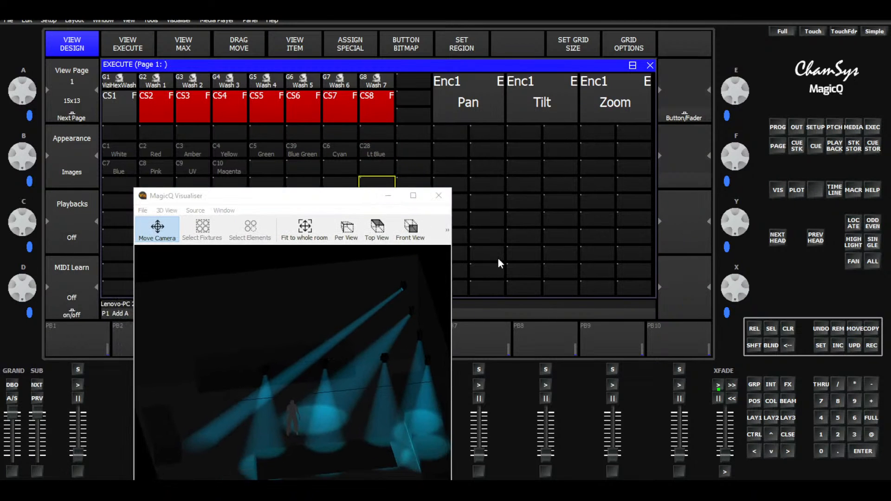
{"action": "left_click", "coordinate": [752, 418]}
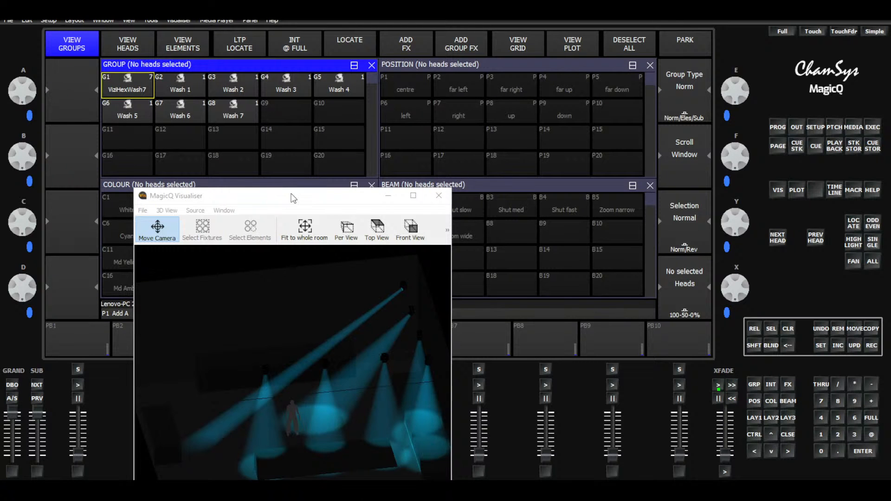
{"action": "left_click_drag", "start_coordinate": [285, 195], "coordinate": [553, 126]}
{"action": "left_click", "coordinate": [128, 91]}
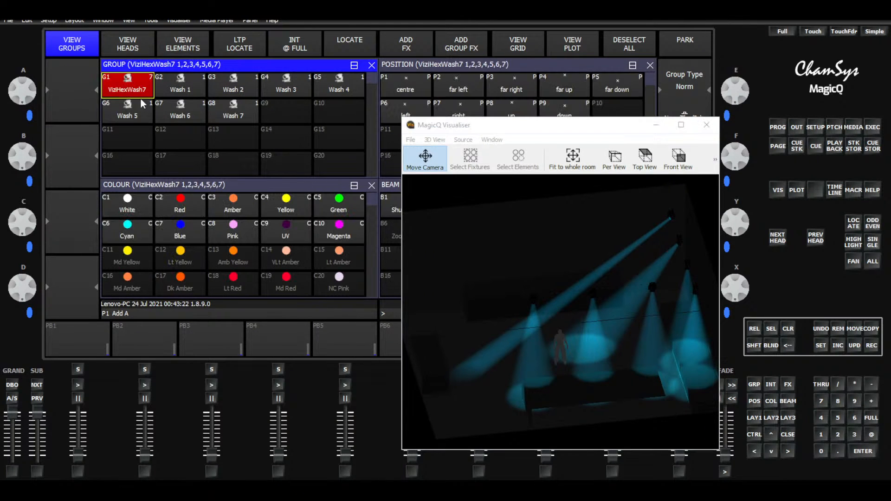
{"action": "left_click", "coordinate": [371, 197]}
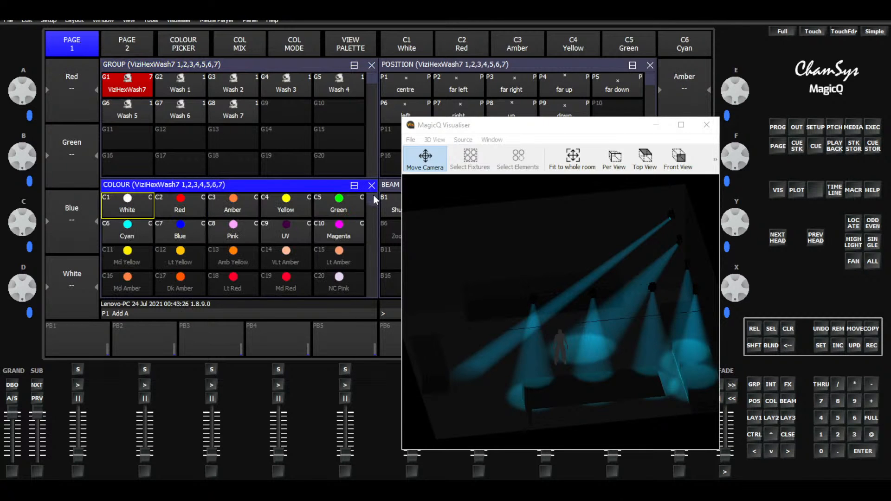
{"action": "scroll", "coordinate": [318, 232], "scroll_direction": "down", "scroll_amount": 3}
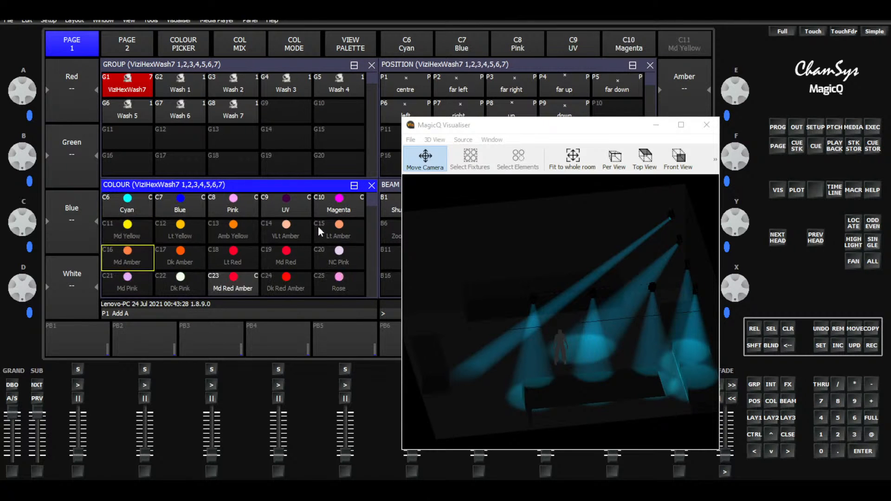
{"action": "left_click", "coordinate": [233, 284]}
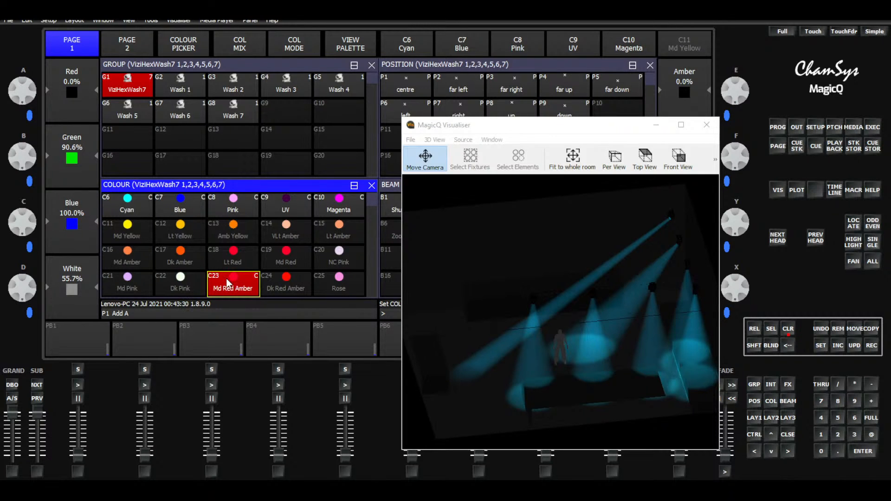
Use the Colour Picker to set the selected heads to a red at about CIE x 0.560, y 0.301
{"action": "left_click", "coordinate": [184, 46]}
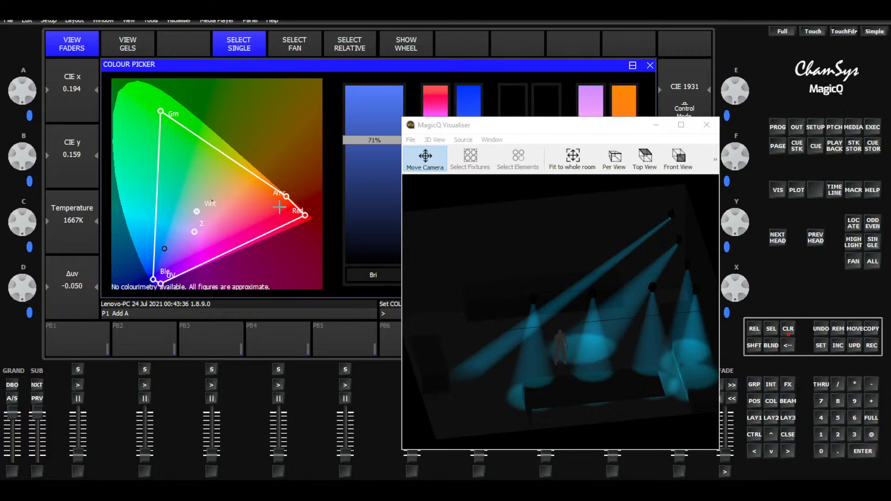
{"action": "left_click", "coordinate": [278, 210]}
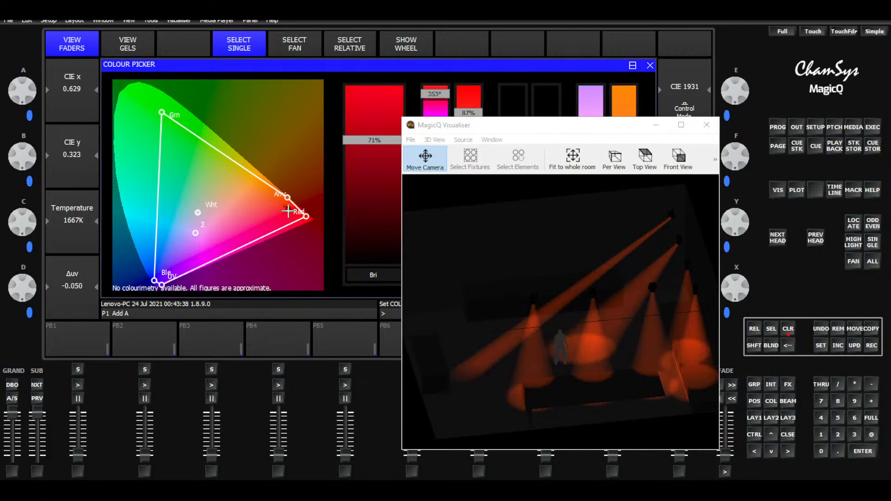
{"action": "left_click_drag", "start_coordinate": [290, 210], "coordinate": [270, 216]}
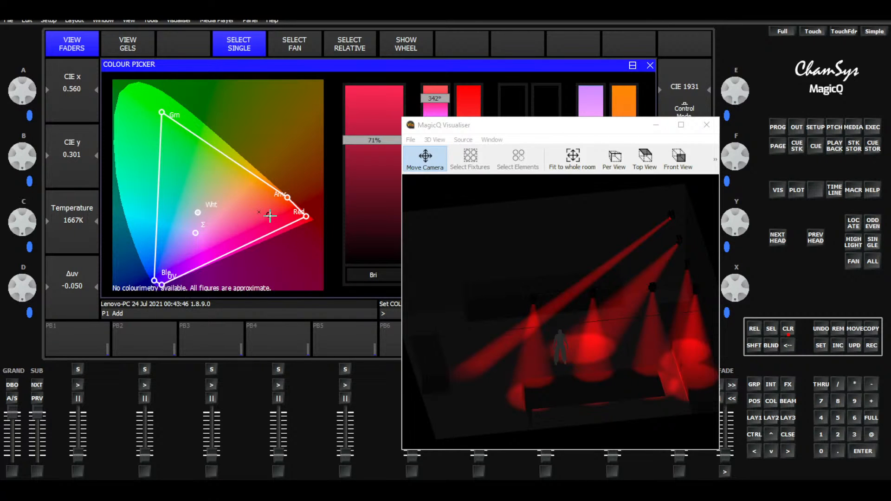
Record the current head colour over palette C23 Md Red Amber and accept the palette update
{"action": "left_click_drag", "start_coordinate": [542, 128], "coordinate": [461, 241]}
{"action": "left_click", "coordinate": [755, 419]}
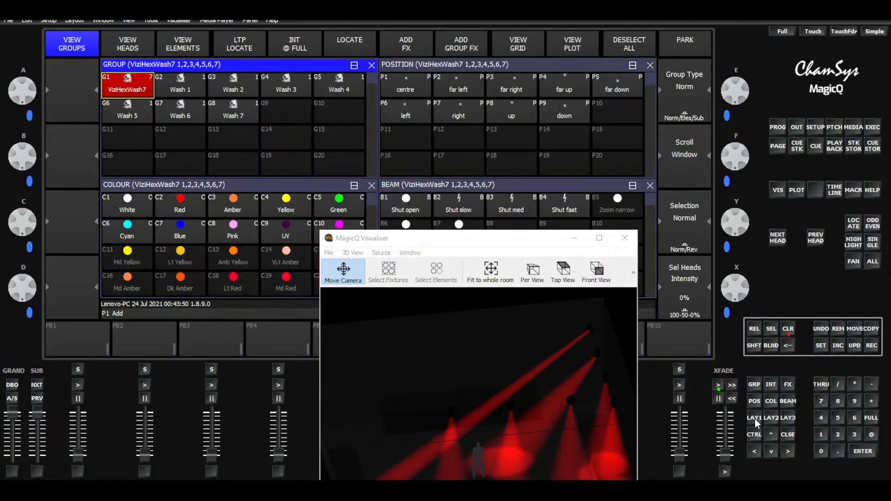
{"action": "left_click", "coordinate": [324, 186]}
{"action": "scroll", "coordinate": [298, 211], "scroll_direction": "down", "scroll_amount": 4}
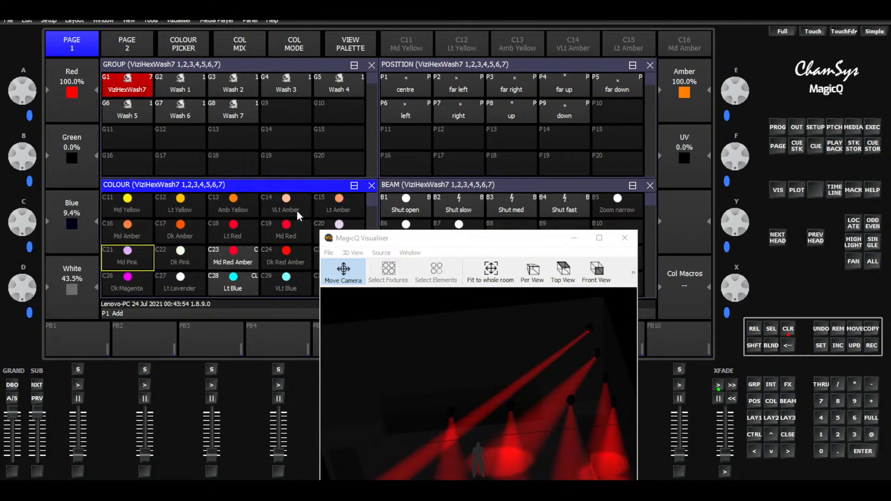
{"action": "left_click", "coordinate": [870, 349]}
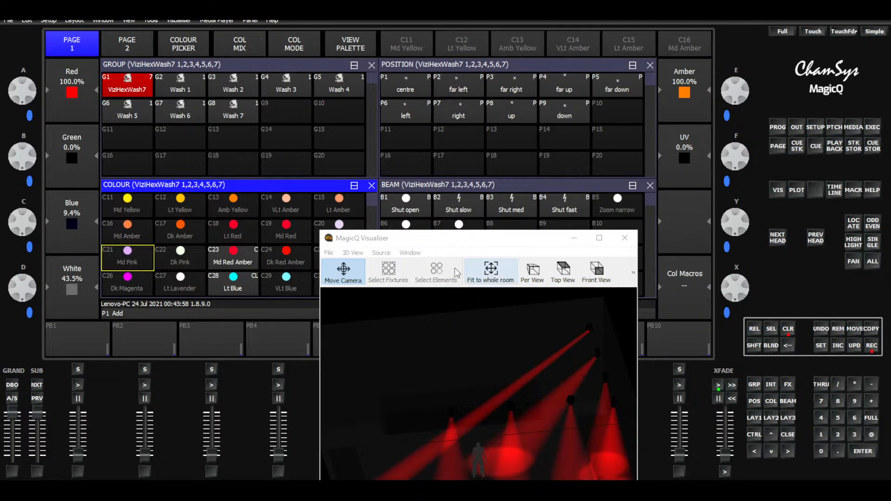
{"action": "left_click", "coordinate": [234, 261]}
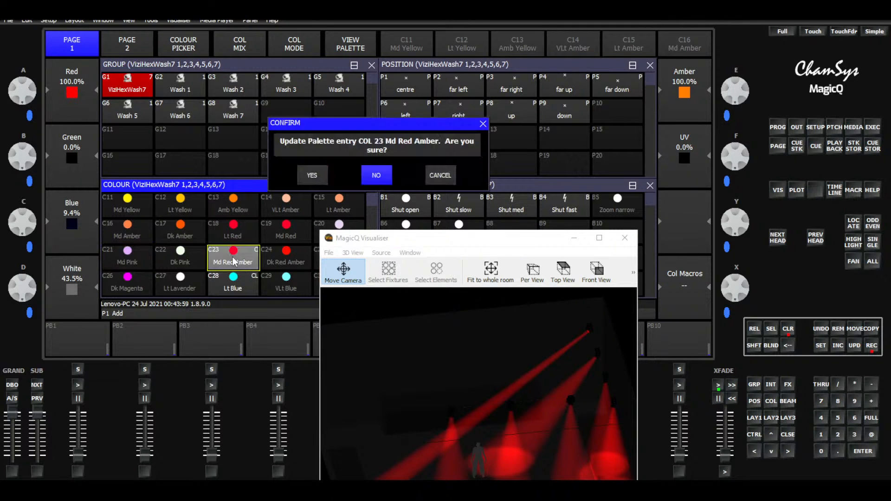
{"action": "left_click", "coordinate": [319, 175]}
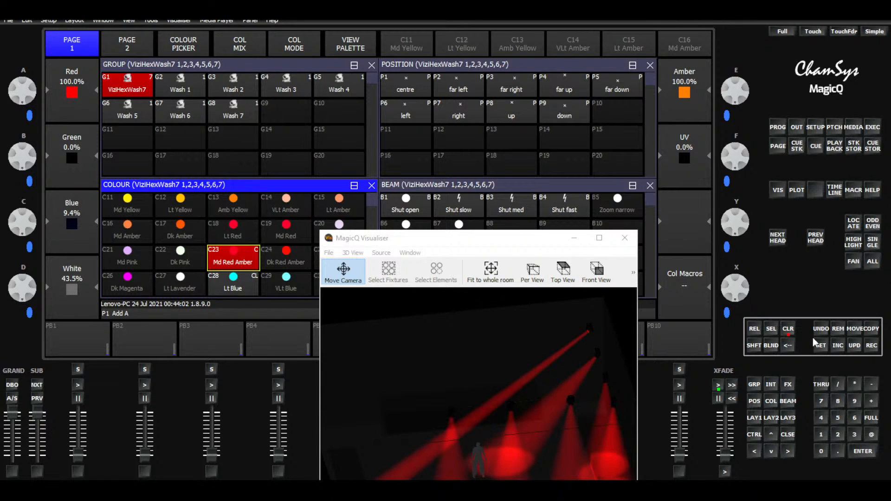
Clear the programmer, reselect the ViziHexWash7 group, and copy the Md Red Amber palette to an empty Execute cell below Pink
{"action": "left_click", "coordinate": [792, 331]}
{"action": "left_click", "coordinate": [124, 86]}
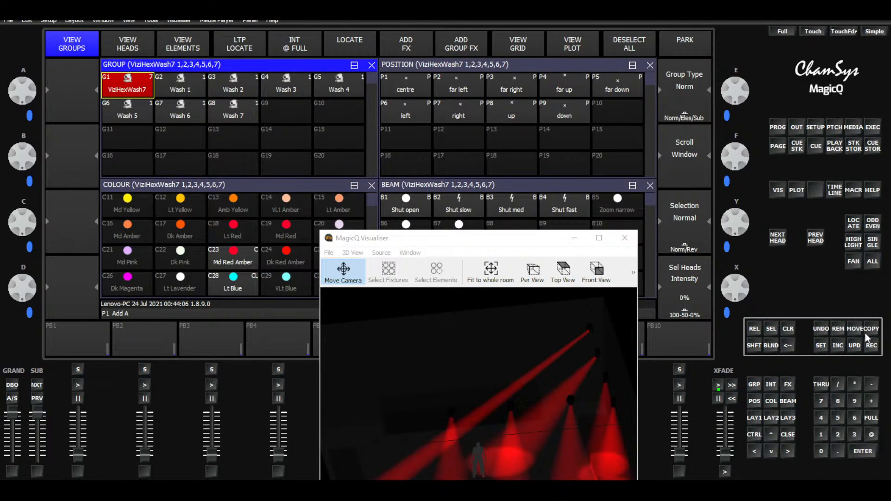
{"action": "left_click", "coordinate": [232, 258]}
{"action": "left_click_drag", "start_coordinate": [381, 239], "coordinate": [129, 308]}
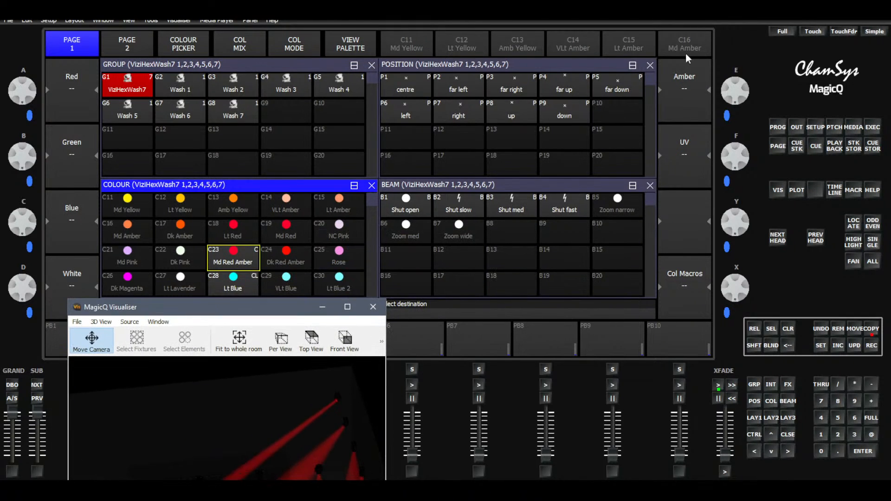
{"action": "left_click", "coordinate": [872, 127]}
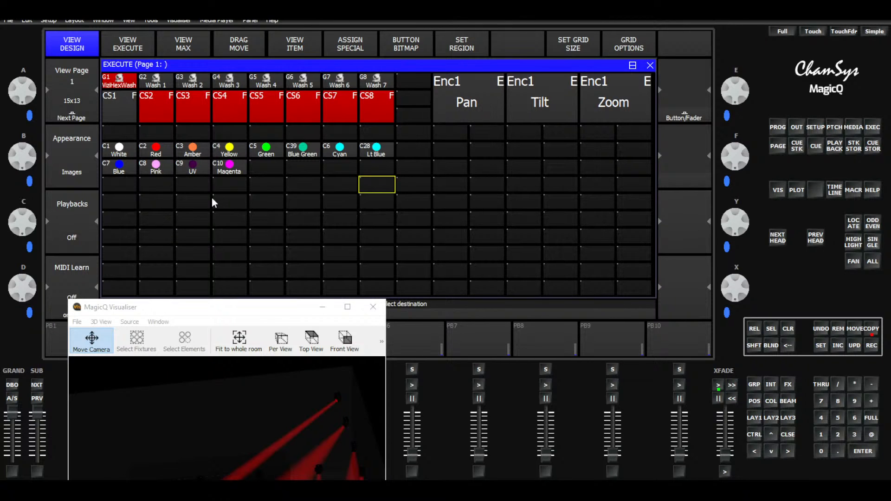
{"action": "left_click", "coordinate": [169, 199]}
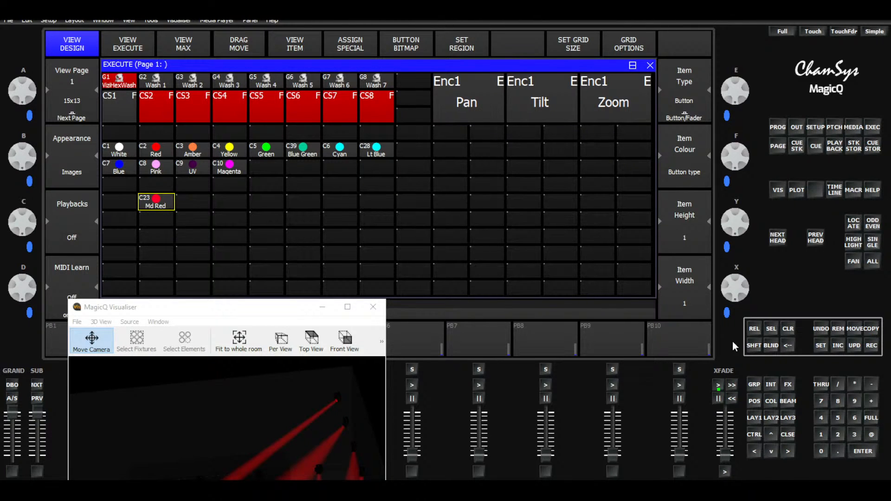
{"action": "left_click", "coordinate": [855, 327]}
{"action": "left_click_drag", "start_coordinate": [196, 149], "coordinate": [376, 156]}
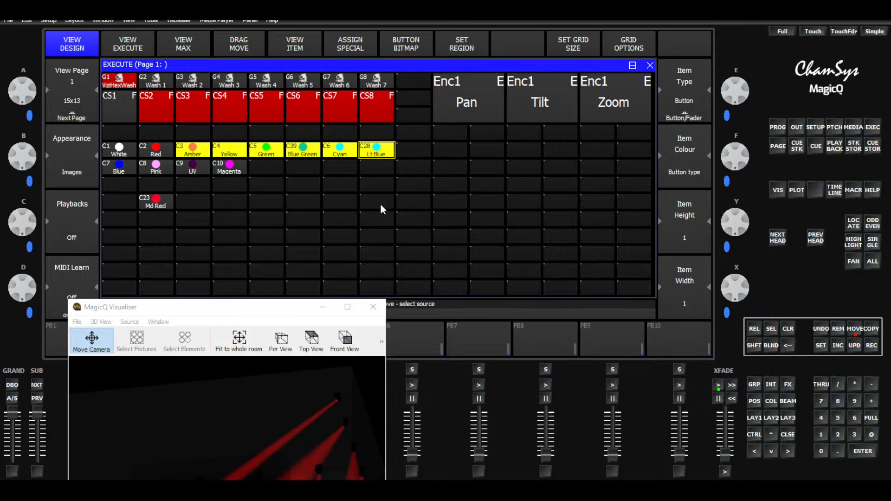
{"action": "left_click_drag", "start_coordinate": [261, 306], "coordinate": [205, 308]}
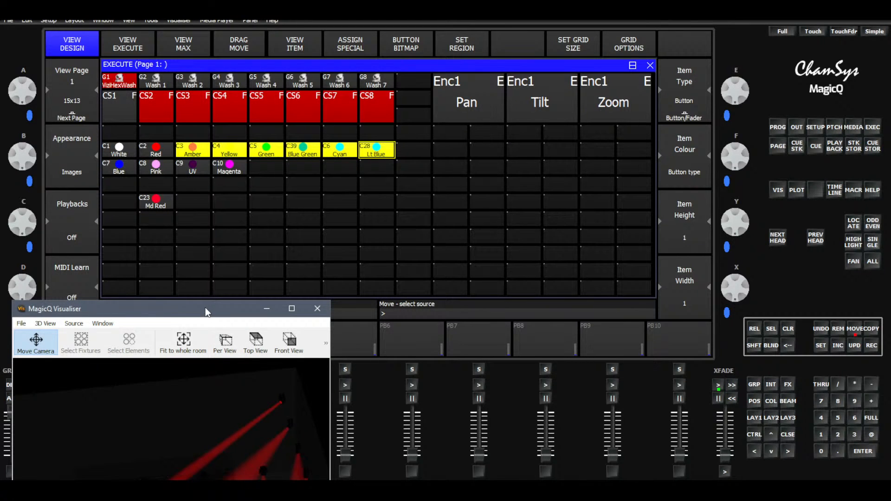
{"action": "left_click", "coordinate": [341, 187]}
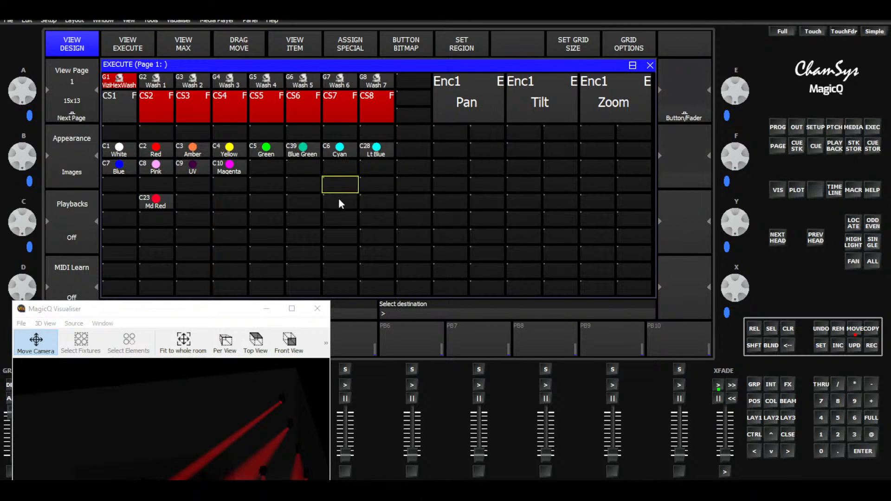
{"action": "left_click", "coordinate": [301, 212]}
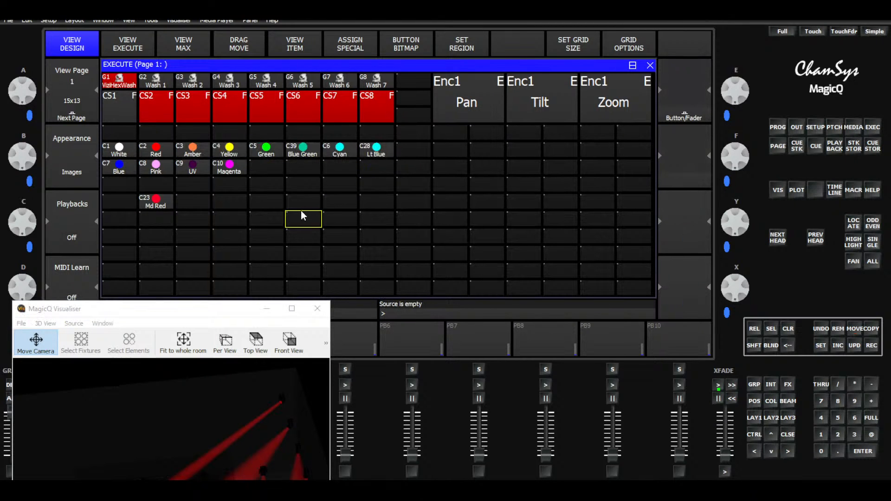
Clear the programmer and move the block of items from Amber to Lt Blue one cell to the right
{"action": "left_click", "coordinate": [791, 328]}
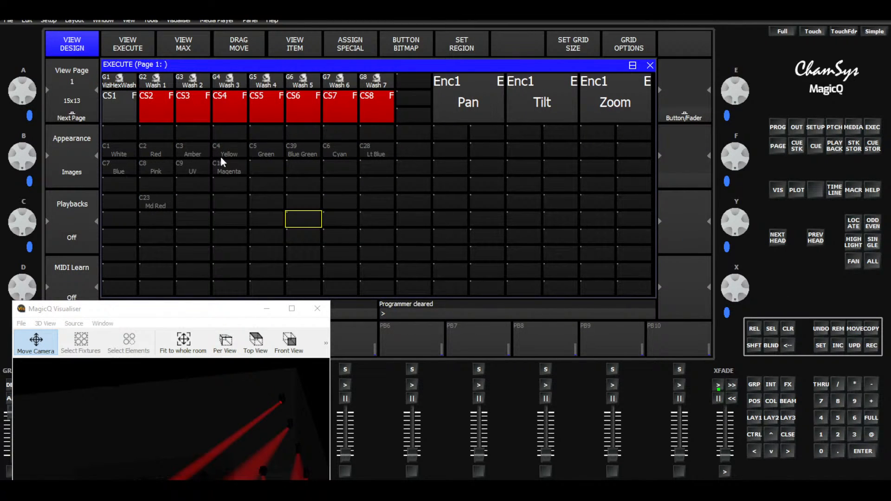
{"action": "left_click_drag", "start_coordinate": [191, 150], "coordinate": [373, 155]}
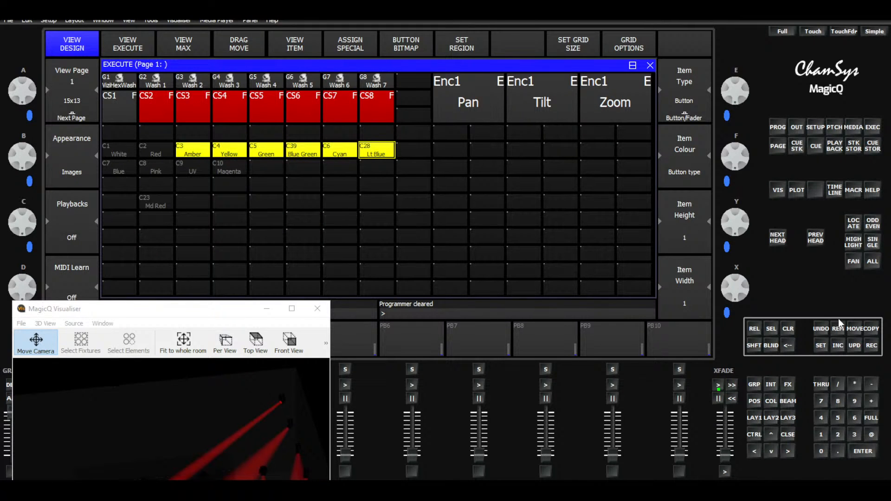
{"action": "left_click", "coordinate": [857, 327]}
{"action": "left_click", "coordinate": [238, 150]}
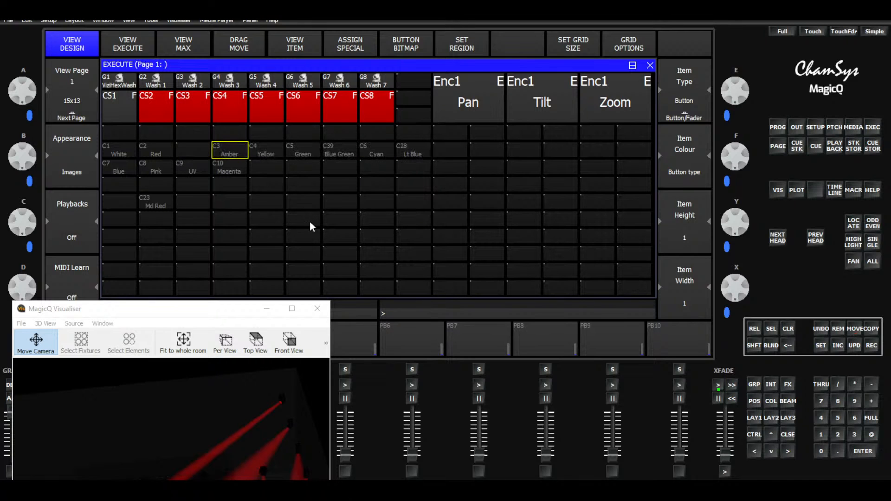
Move the Md Red Amber item into the empty cell between Red and Amber
{"action": "left_click", "coordinate": [859, 328]}
{"action": "left_click", "coordinate": [160, 203]}
{"action": "left_click", "coordinate": [179, 152]}
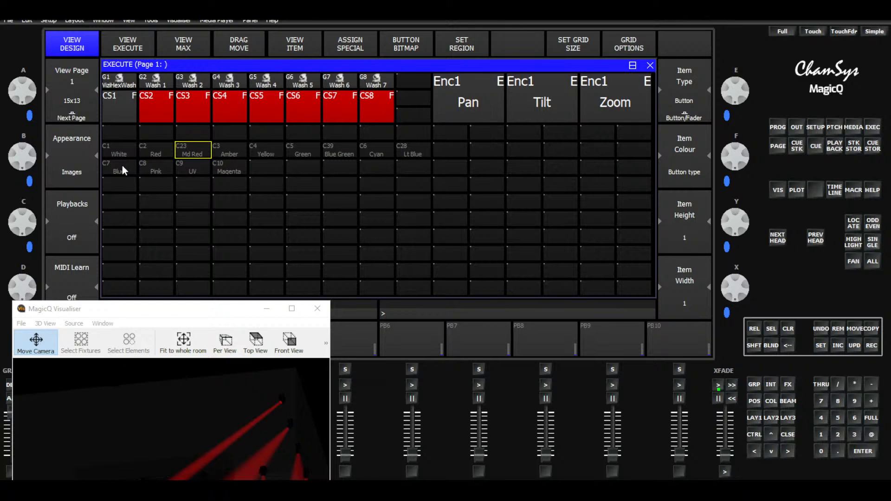
Shift the Blue to Magenta items one cell to the right and move Lt Blue to the start of their row
{"action": "left_click_drag", "start_coordinate": [121, 165], "coordinate": [228, 167]}
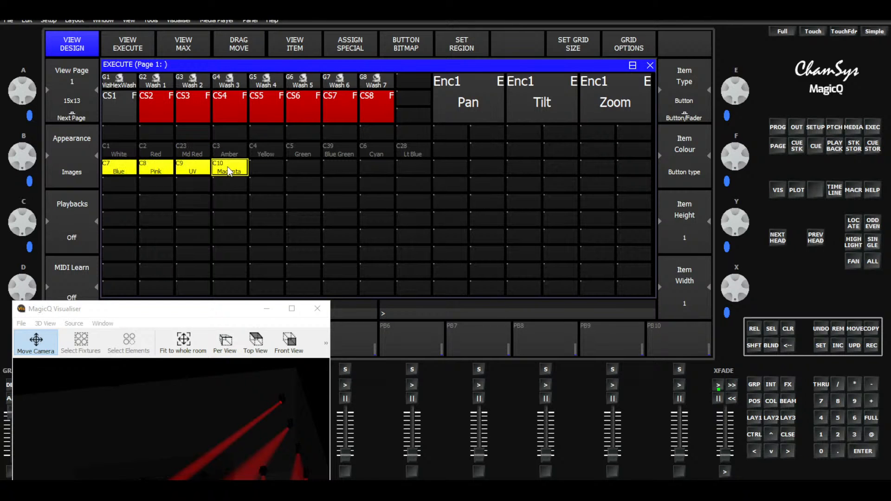
{"action": "left_click", "coordinate": [857, 329]}
{"action": "left_click", "coordinate": [149, 162]}
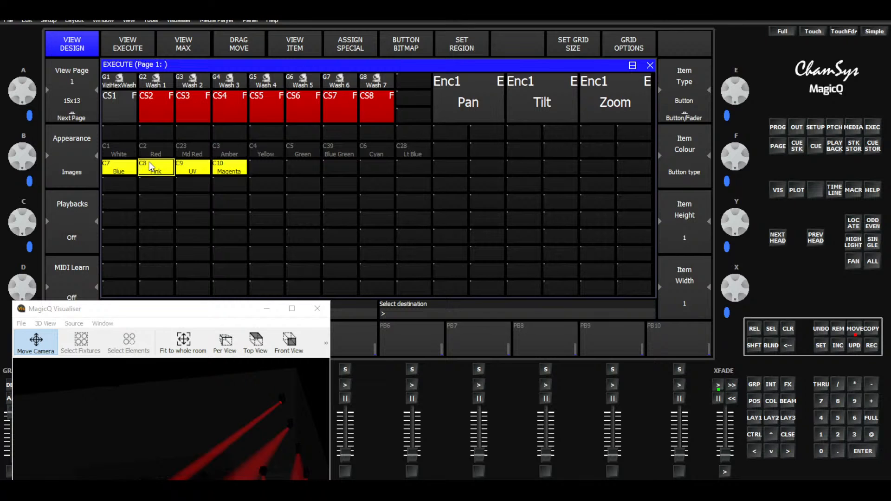
{"action": "left_click", "coordinate": [849, 329]}
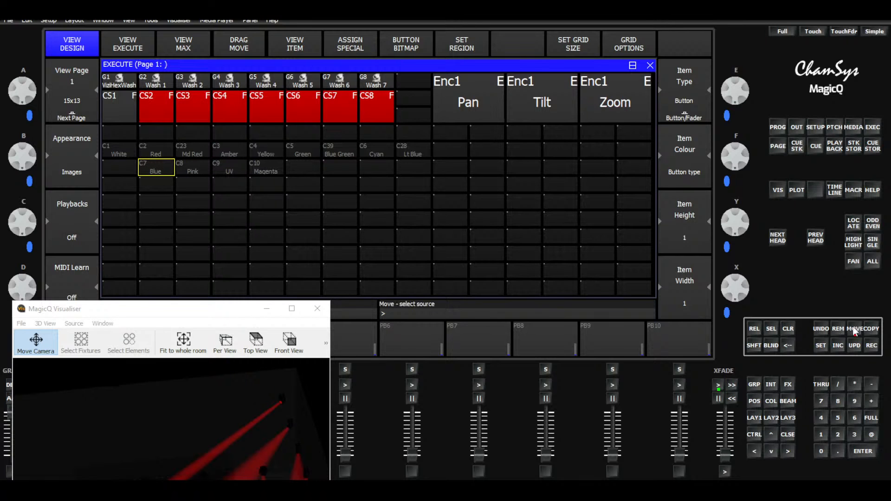
{"action": "left_click", "coordinate": [412, 151]}
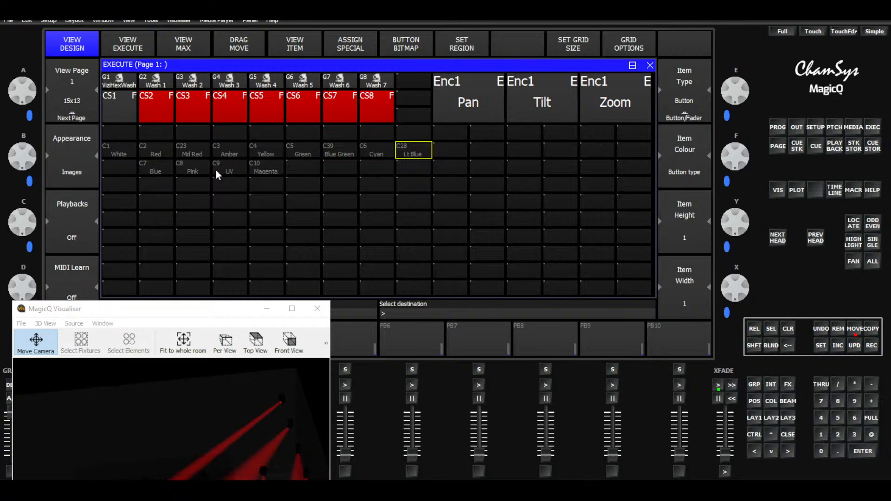
{"action": "left_click", "coordinate": [111, 166]}
Switch the page to Execute view and place the visualiser window below the colour buttons
{"action": "left_click", "coordinate": [127, 44]}
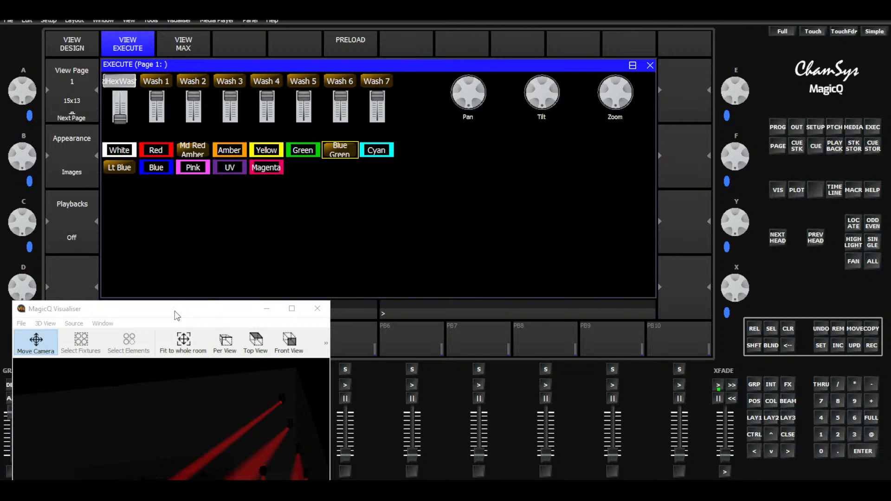
{"action": "left_click_drag", "start_coordinate": [178, 314], "coordinate": [388, 231]}
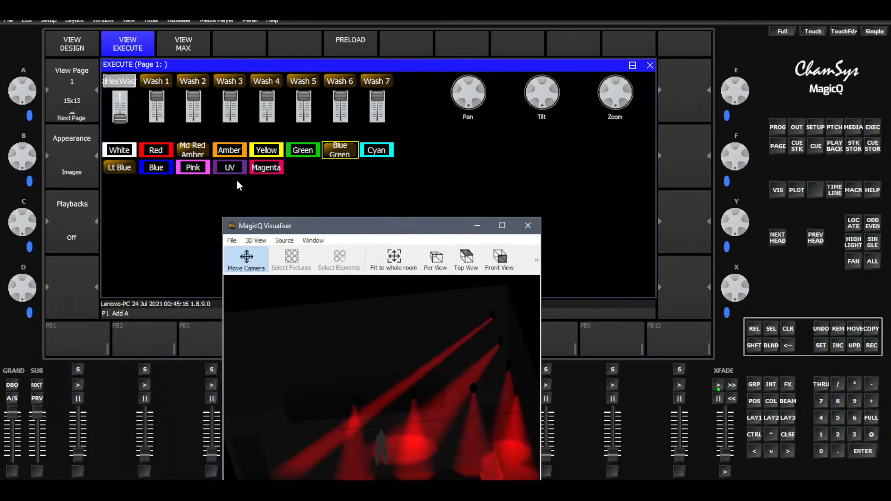
Clear the button bitmaps from the Md Red Amber, Blue Green and Lt Blue items and return the page to Execute view
{"action": "left_click", "coordinate": [74, 45]}
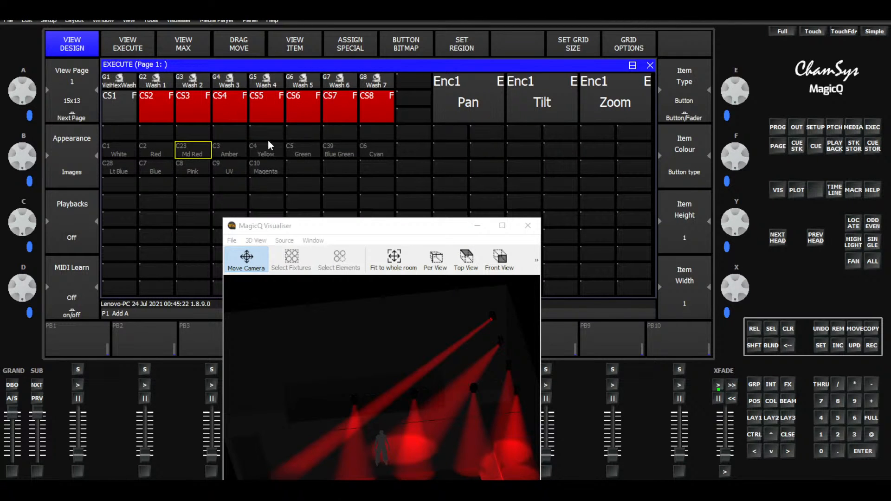
{"action": "key", "text": "shift"}
{"action": "left_click", "coordinate": [350, 151]}
{"action": "key", "text": "shift"}
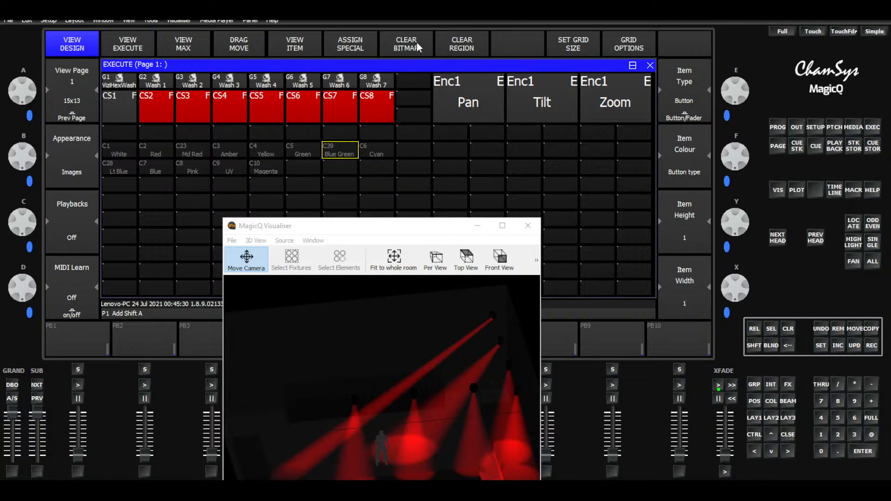
{"action": "left_click", "coordinate": [123, 168]}
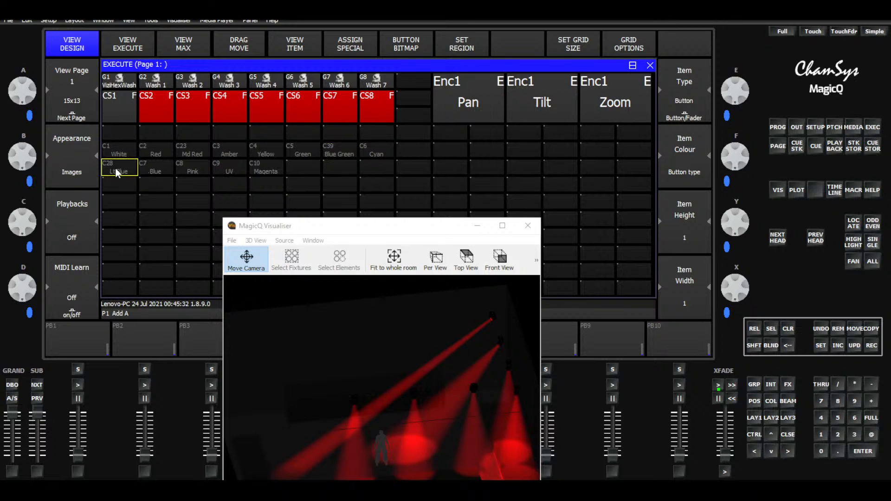
{"action": "key", "text": "shift"}
{"action": "left_click", "coordinate": [137, 46]}
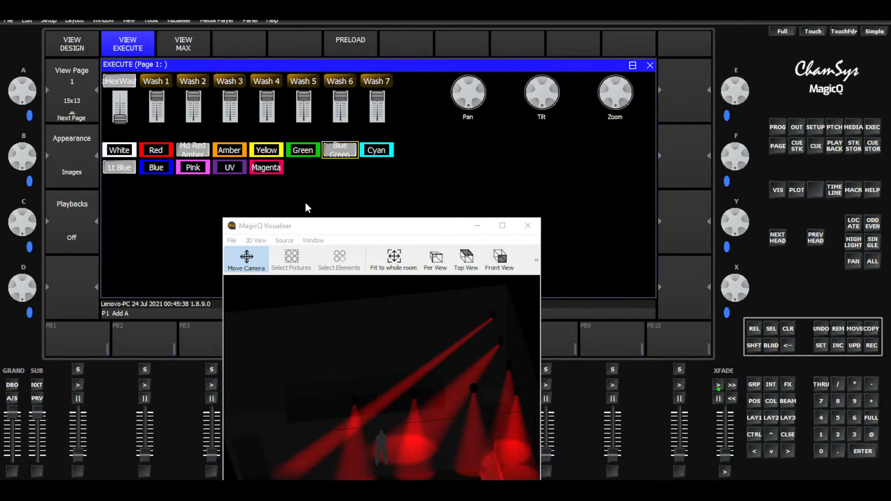
{"action": "left_click", "coordinate": [301, 225]}
{"action": "left_click_drag", "start_coordinate": [168, 239], "coordinate": [159, 239]}
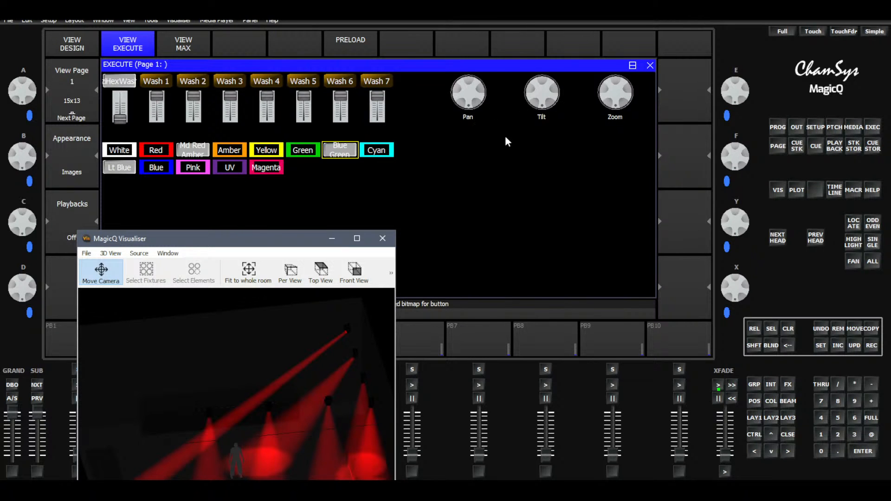
{"action": "left_click_drag", "start_coordinate": [253, 244], "coordinate": [424, 157]}
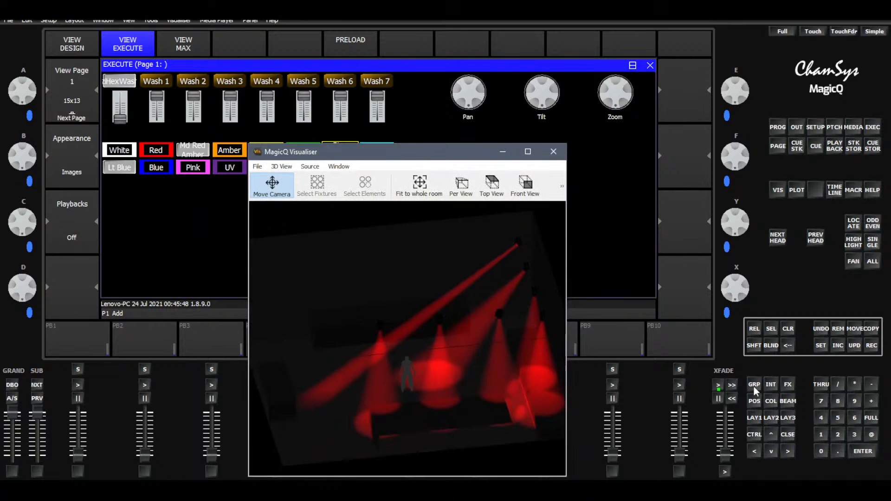
{"action": "left_click", "coordinate": [756, 418]}
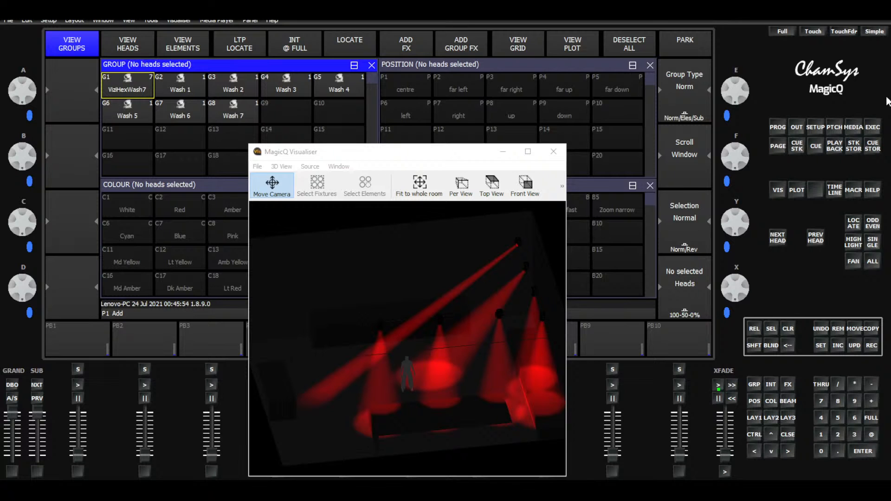
{"action": "left_click", "coordinate": [873, 129]}
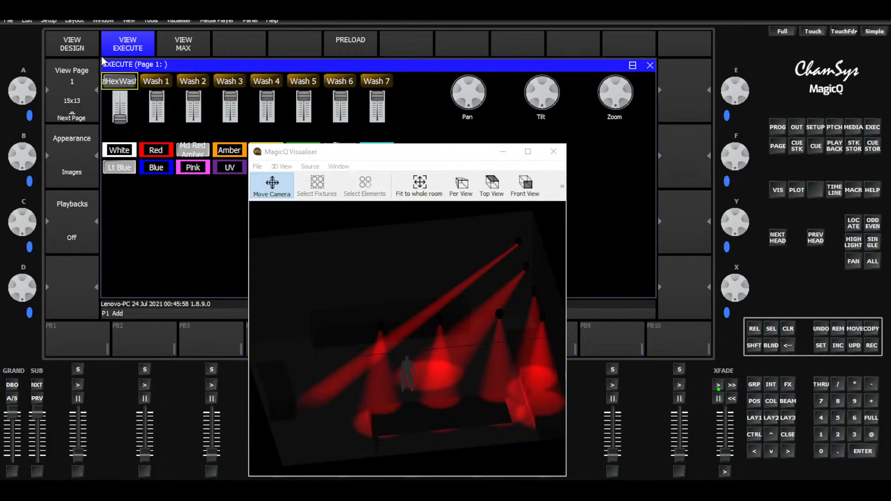
Assign the goldbutnup.bmp bitmap to the VizHexWash group item in Design view and return to Execute view
{"action": "left_click", "coordinate": [74, 44]}
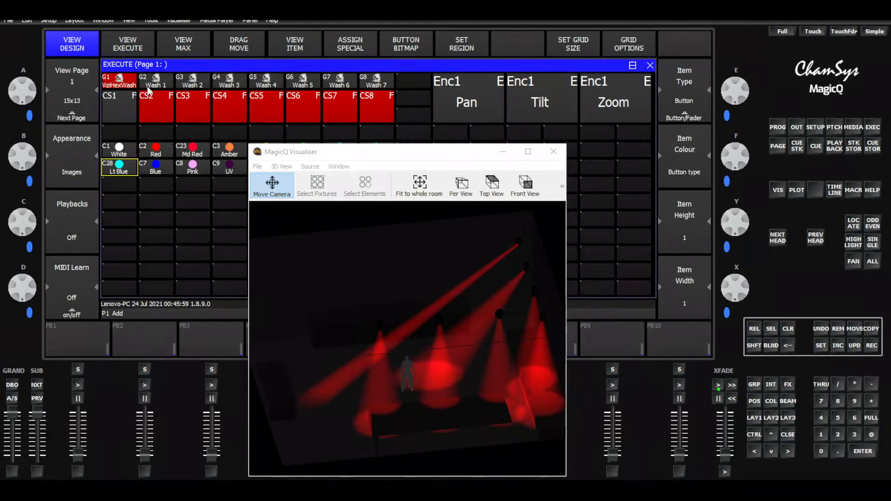
{"action": "left_click", "coordinate": [122, 82]}
{"action": "left_click", "coordinate": [405, 51]}
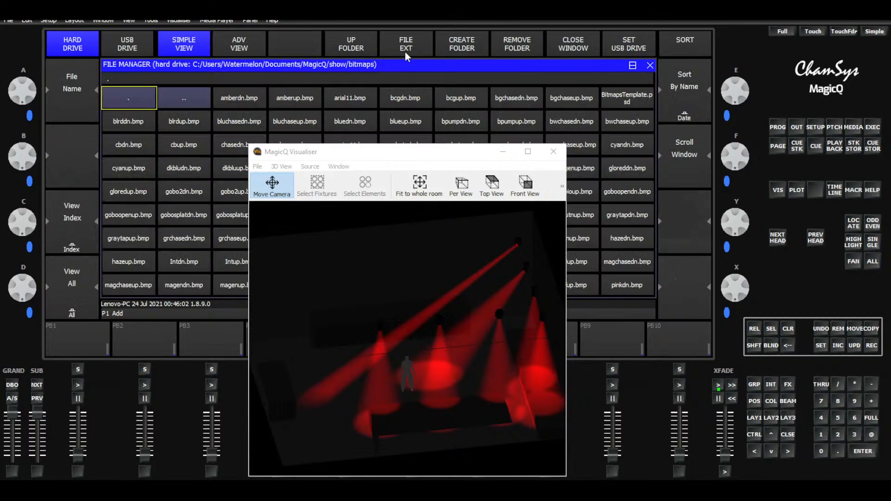
{"action": "left_click_drag", "start_coordinate": [395, 148], "coordinate": [380, 273]}
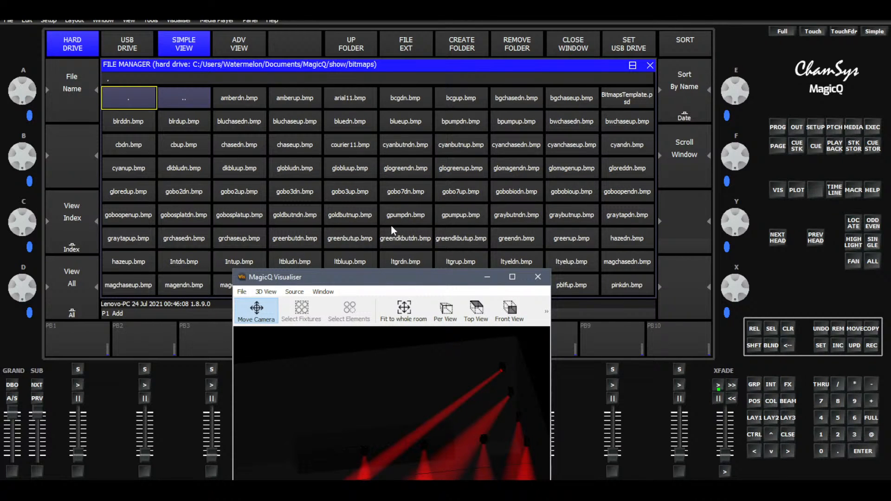
{"action": "left_click", "coordinate": [350, 216]}
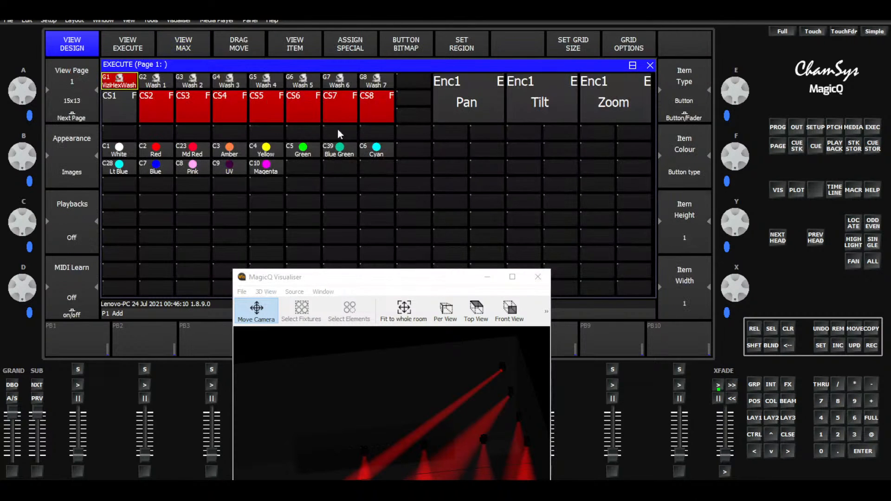
{"action": "left_click", "coordinate": [118, 39]}
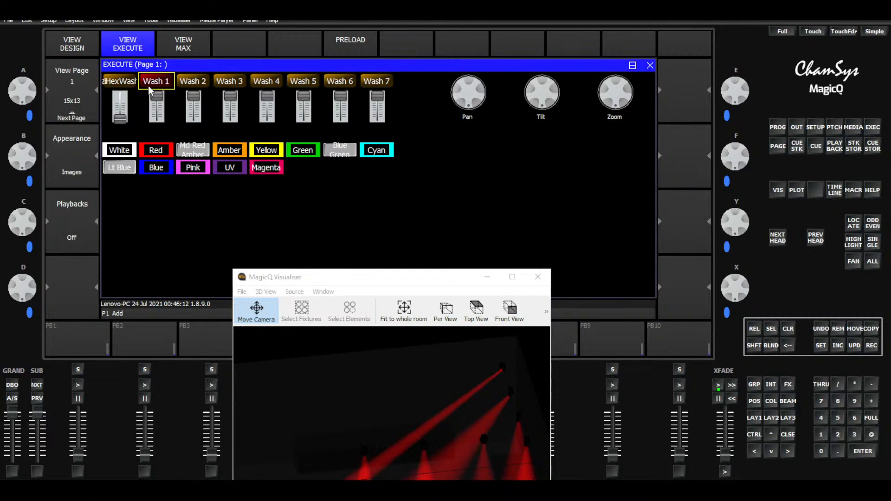
Rename the VizHexWash group item on the Execute page as All and return to Execute view
{"action": "left_click", "coordinate": [94, 49]}
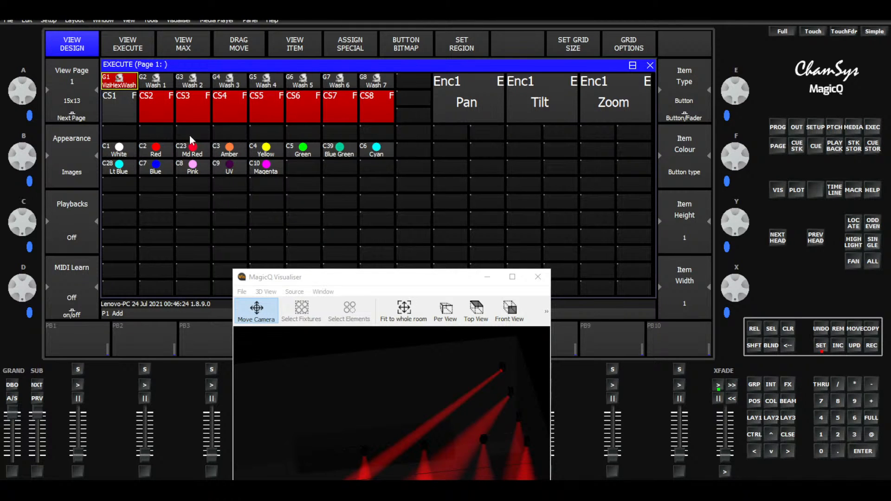
{"action": "left_click", "coordinate": [130, 85]}
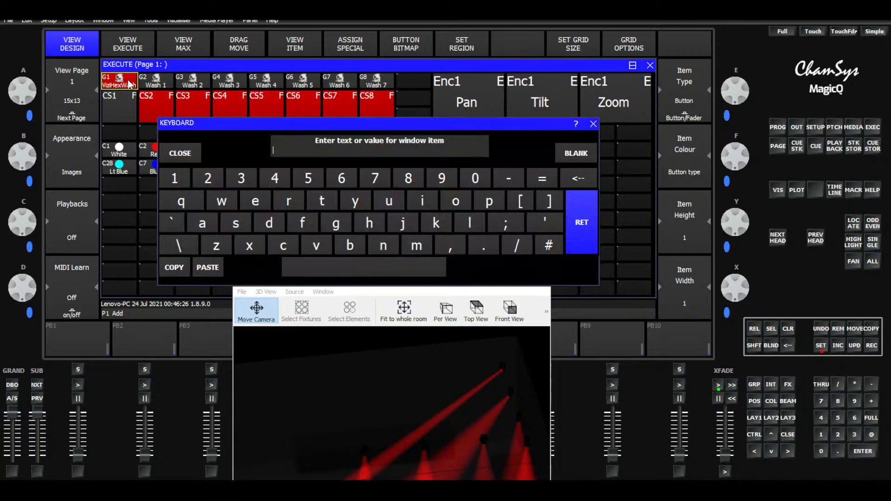
{"action": "type", "text": "All"}
{"action": "key", "text": "Return"}
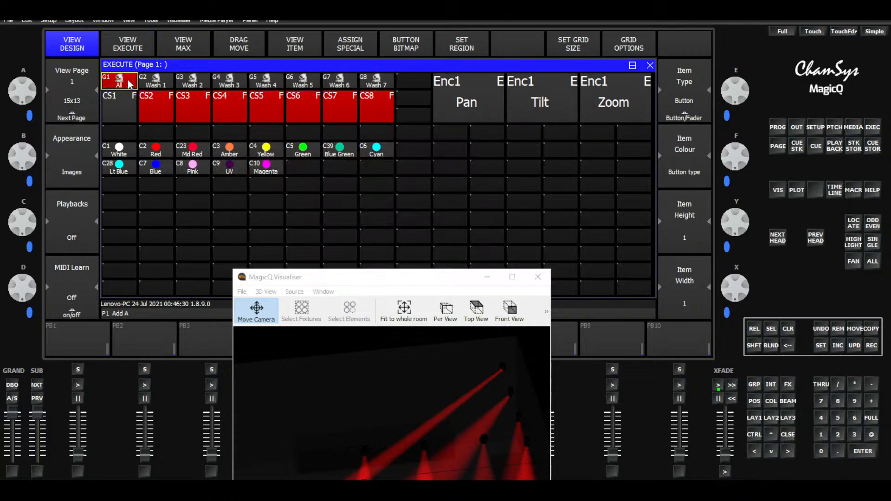
{"action": "left_click", "coordinate": [142, 46]}
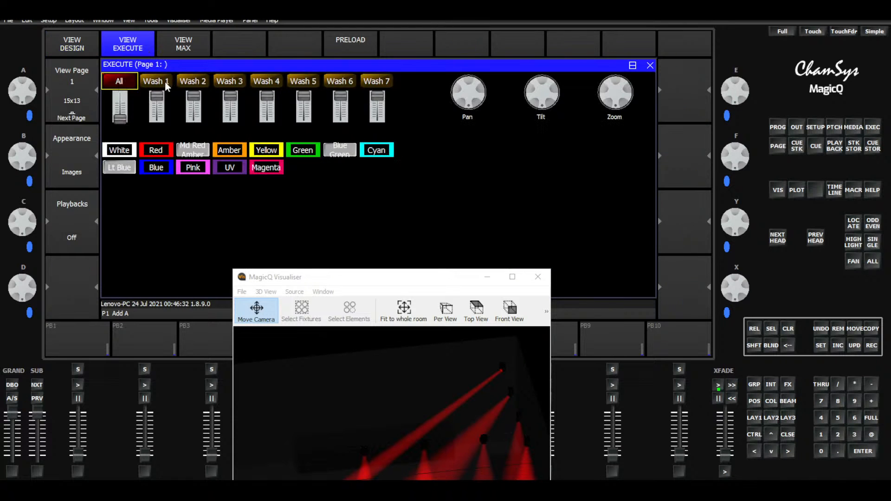
Test the Wash 1, Wash 2, Wash 3 and All group buttons, applying White and Red to all heads
{"action": "left_click", "coordinate": [158, 82]}
{"action": "left_click", "coordinate": [189, 83]}
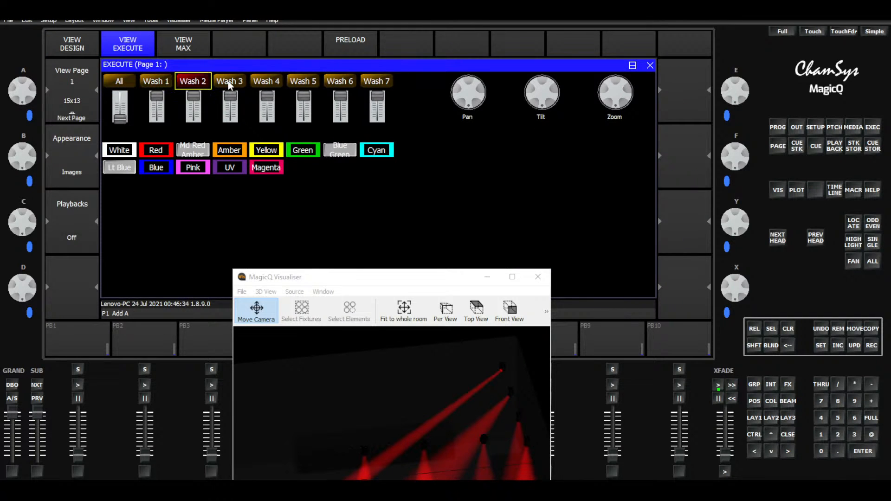
{"action": "left_click", "coordinate": [228, 81]}
{"action": "left_click", "coordinate": [130, 80]}
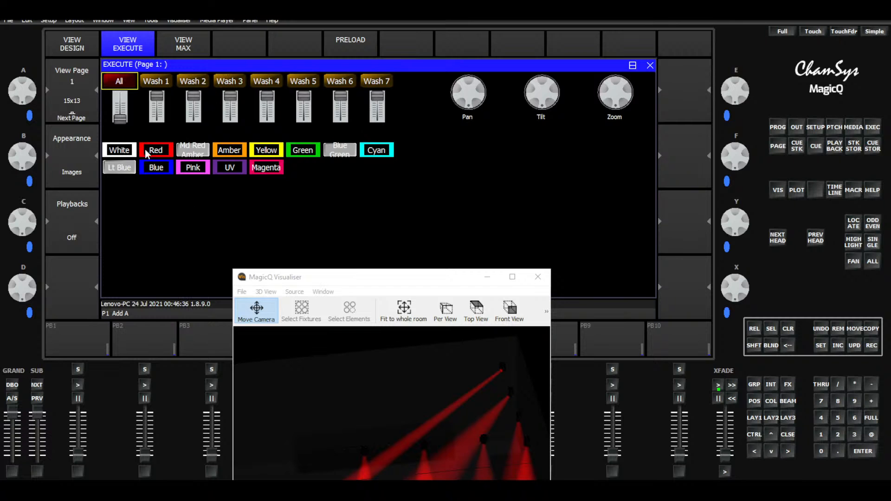
{"action": "left_click", "coordinate": [116, 152]}
{"action": "left_click", "coordinate": [163, 154]}
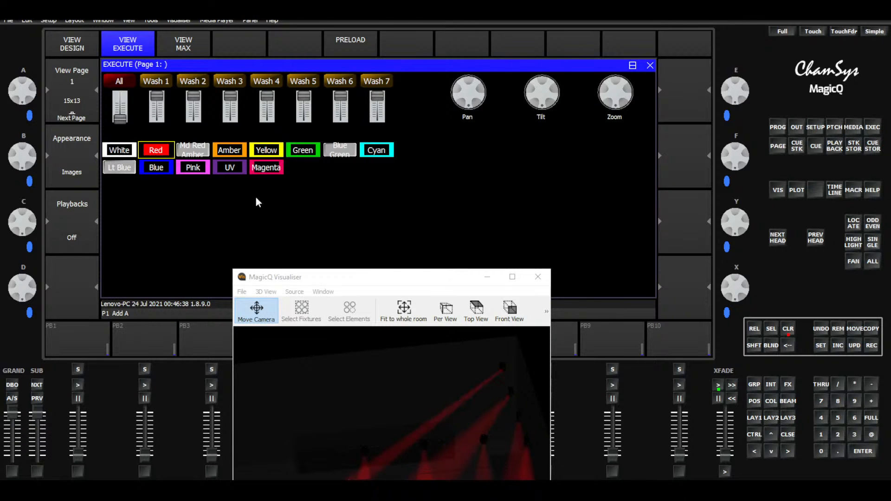
Switch to layout 1, clear the programmer and select the VizHexWash7 group, keeping the visualiser clear of the group and beam palettes
{"action": "left_click_drag", "start_coordinate": [328, 277], "coordinate": [375, 187]}
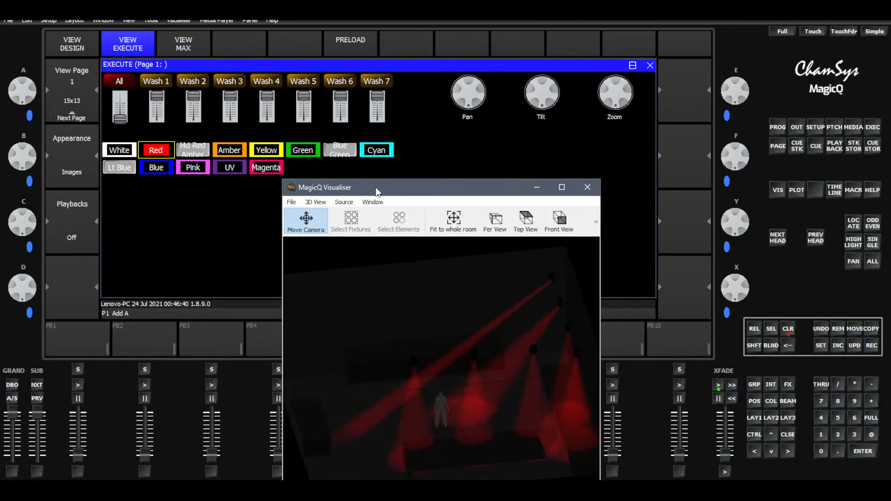
{"action": "left_click", "coordinate": [755, 418]}
{"action": "left_click", "coordinate": [788, 328]}
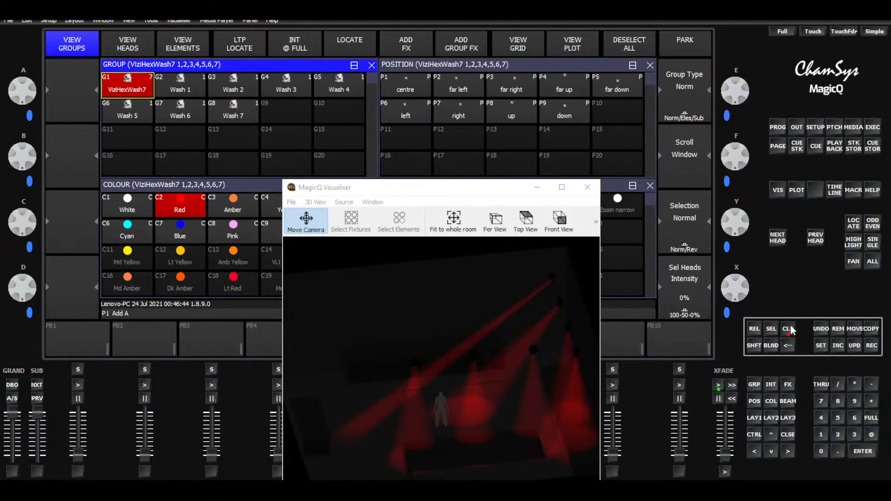
{"action": "left_click_drag", "start_coordinate": [473, 185], "coordinate": [222, 216]}
{"action": "left_click", "coordinate": [134, 83]}
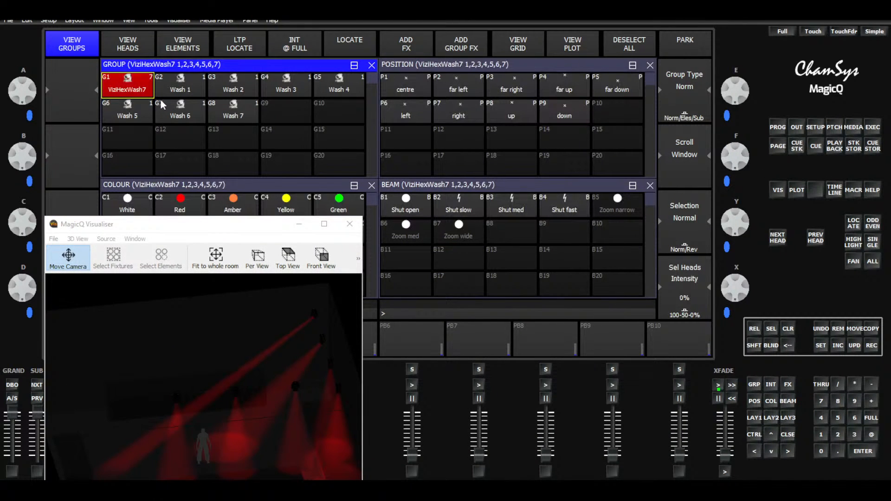
Try the Shut med and Shut slow beam palettes on the wash heads in the visualiser and clear the programmer
{"action": "left_click", "coordinate": [415, 185]}
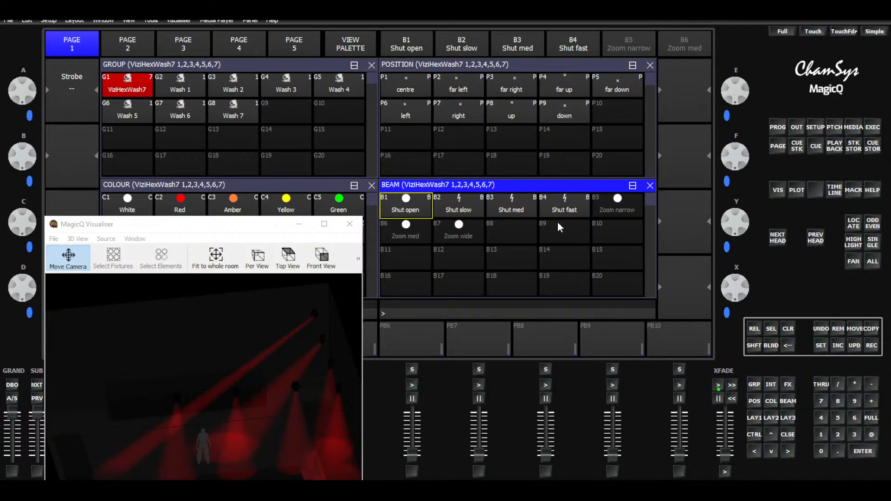
{"action": "left_click", "coordinate": [526, 209]}
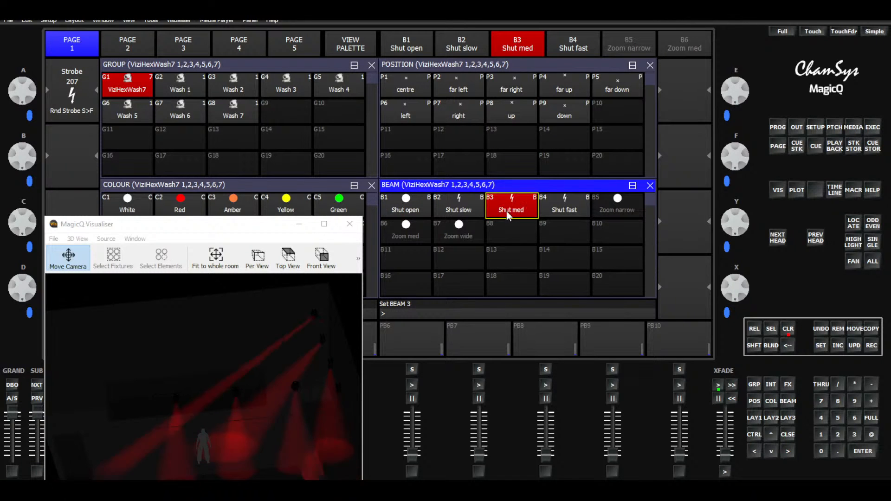
{"action": "left_click", "coordinate": [469, 211]}
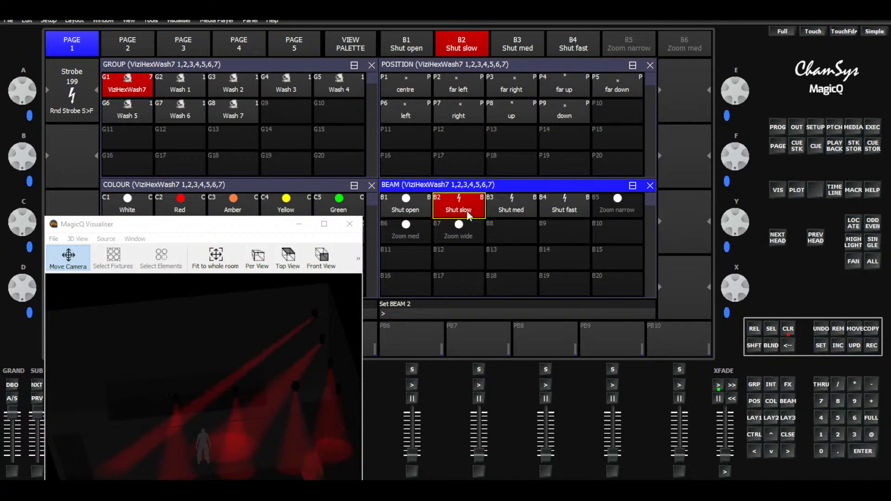
{"action": "left_click_drag", "start_coordinate": [246, 226], "coordinate": [293, 66]}
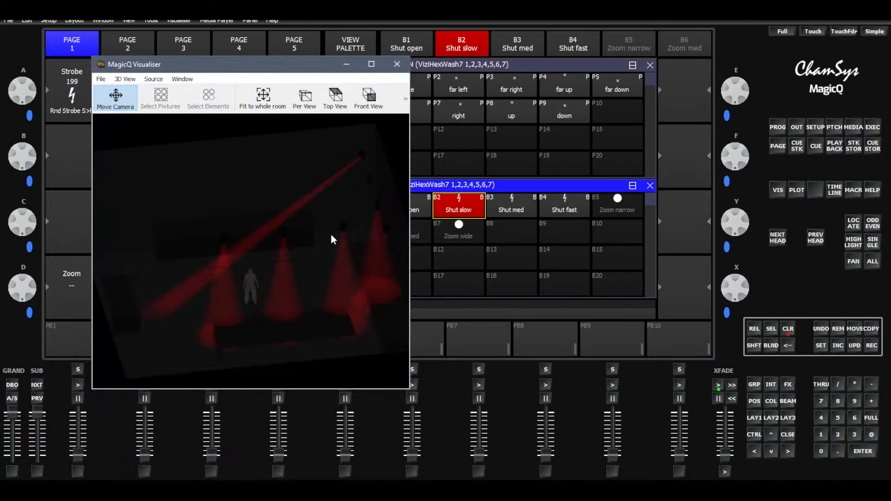
{"action": "left_click_drag", "start_coordinate": [331, 235], "coordinate": [236, 291]}
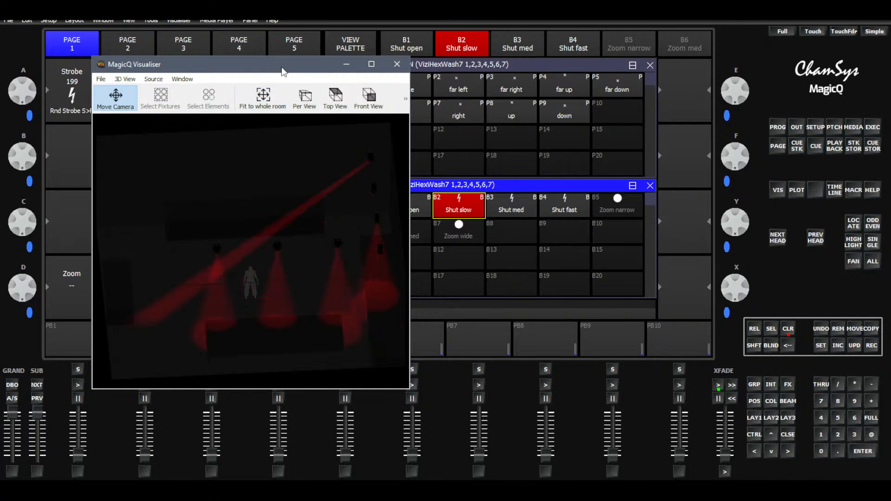
{"action": "left_click_drag", "start_coordinate": [282, 68], "coordinate": [271, 175]}
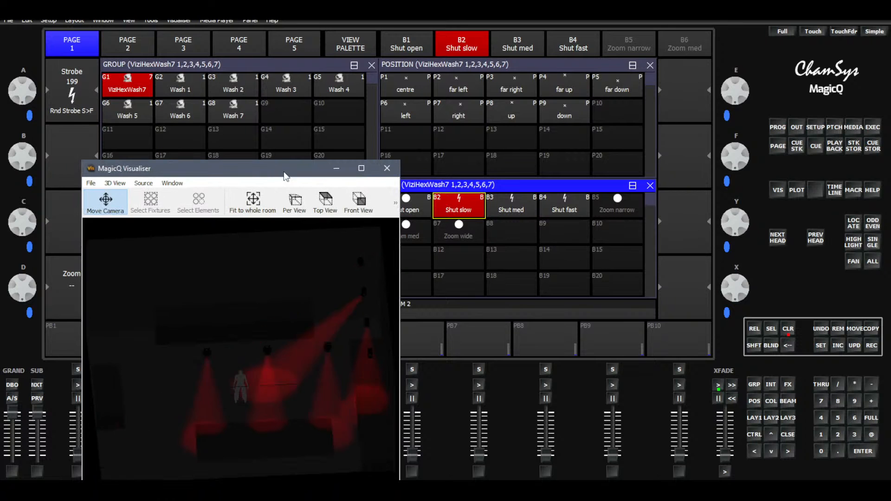
{"action": "left_click", "coordinate": [784, 333]}
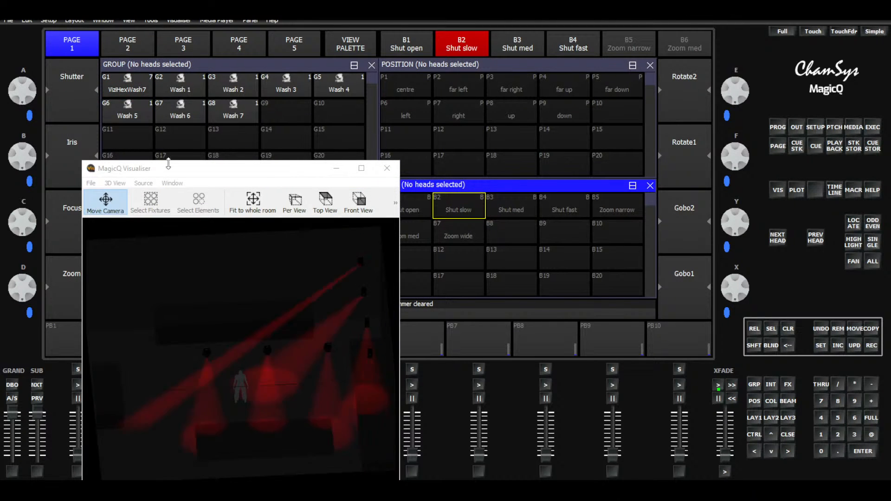
Reselect the VizHexWash7 group, apply the Shut open beam palette and move the visualiser off the colour palettes
{"action": "left_click_drag", "start_coordinate": [195, 173], "coordinate": [153, 214]}
{"action": "left_click", "coordinate": [147, 84]}
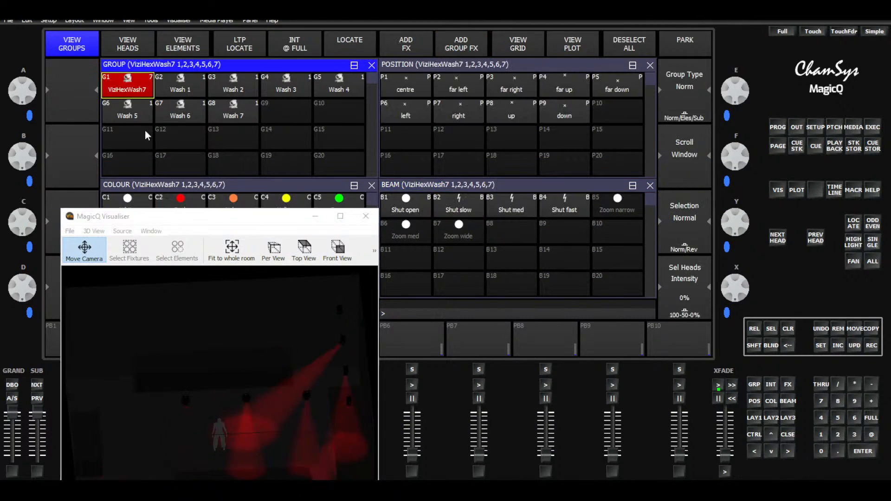
{"action": "left_click", "coordinate": [395, 208]}
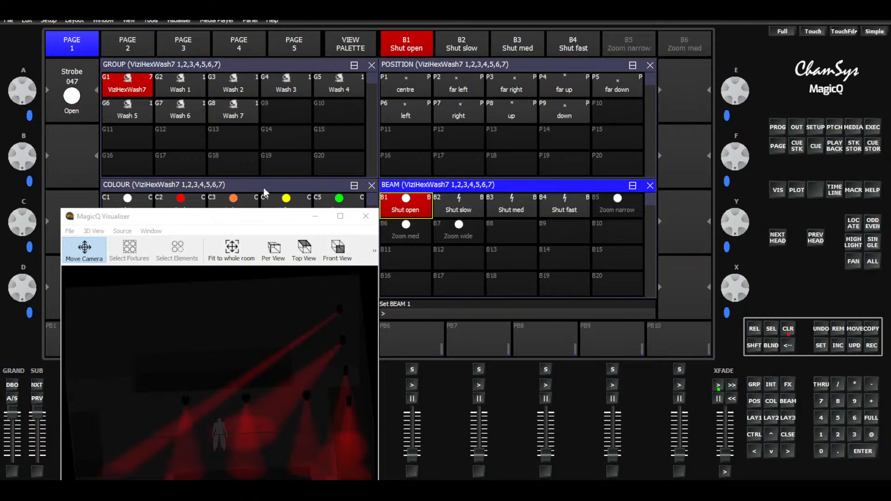
{"action": "left_click_drag", "start_coordinate": [247, 218], "coordinate": [335, 287]}
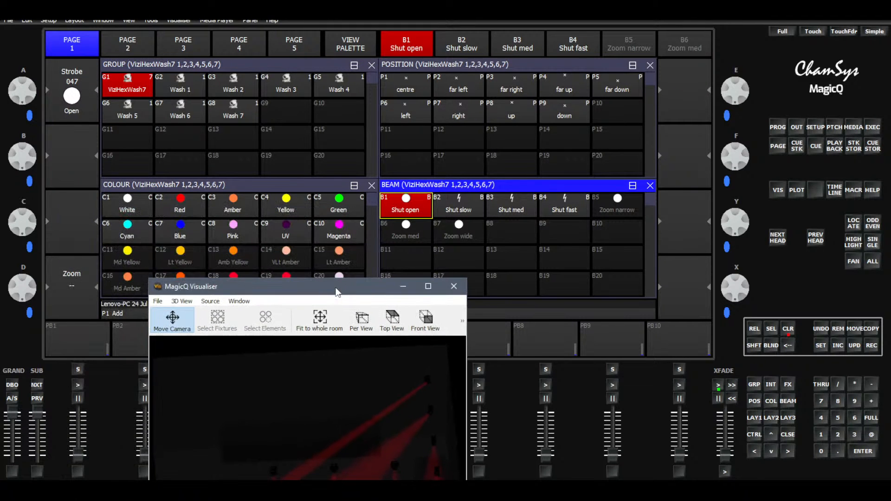
Look through attribute pages 1 to 5 of the beam palettes for the wash heads and return to page 1
{"action": "left_click", "coordinate": [122, 51]}
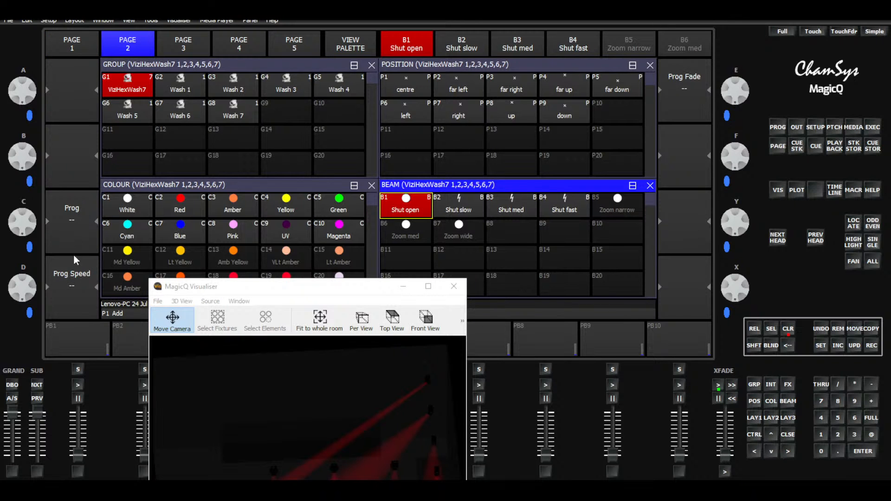
{"action": "left_click", "coordinate": [167, 46]}
{"action": "left_click", "coordinate": [230, 41]}
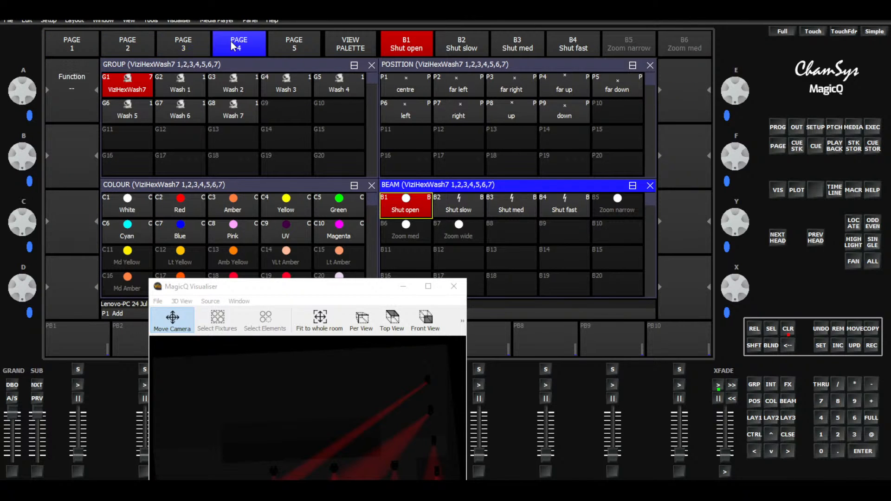
{"action": "left_click", "coordinate": [294, 43]}
{"action": "left_click", "coordinate": [253, 47]}
{"action": "left_click", "coordinate": [182, 46]}
{"action": "left_click", "coordinate": [129, 48]}
{"action": "left_click", "coordinate": [78, 47]}
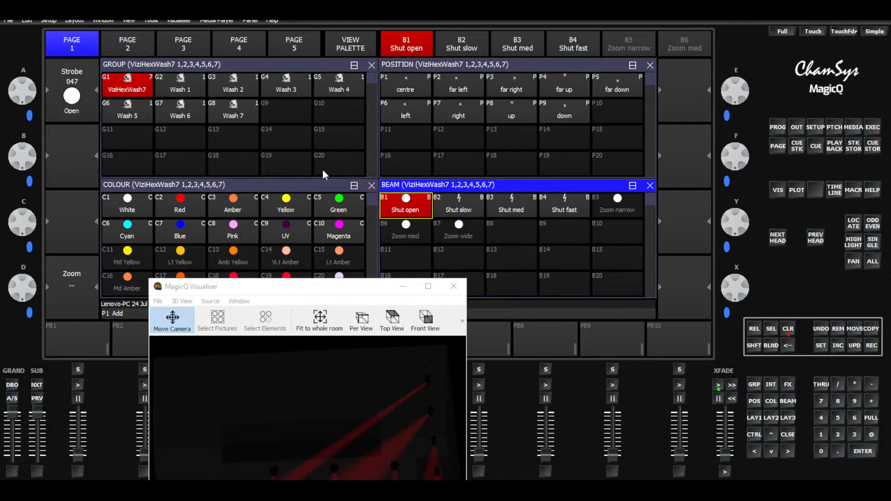
Clear the programmer, reselect the ViziHexWash7 group and apply the centre position palette, keeping the visualiser clear of the position palettes
{"action": "left_click_drag", "start_coordinate": [296, 286], "coordinate": [233, 170]}
{"action": "left_click", "coordinate": [789, 332]}
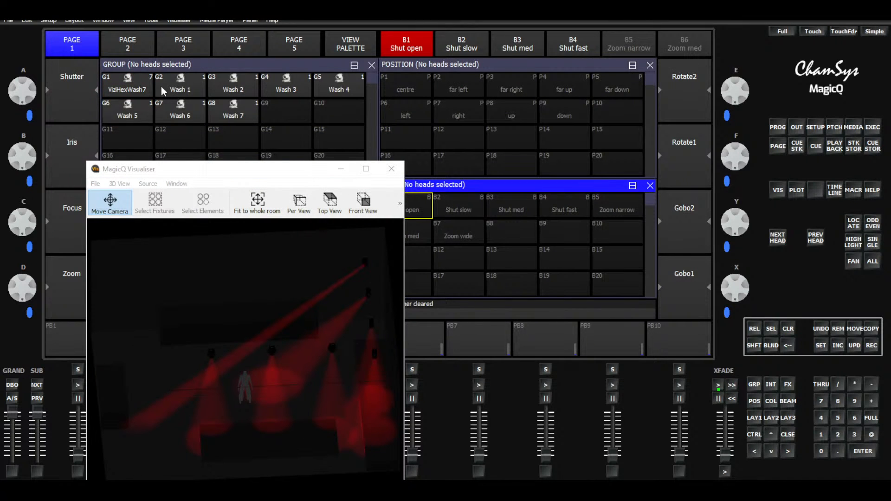
{"action": "left_click", "coordinate": [135, 91]}
{"action": "left_click", "coordinate": [411, 90]}
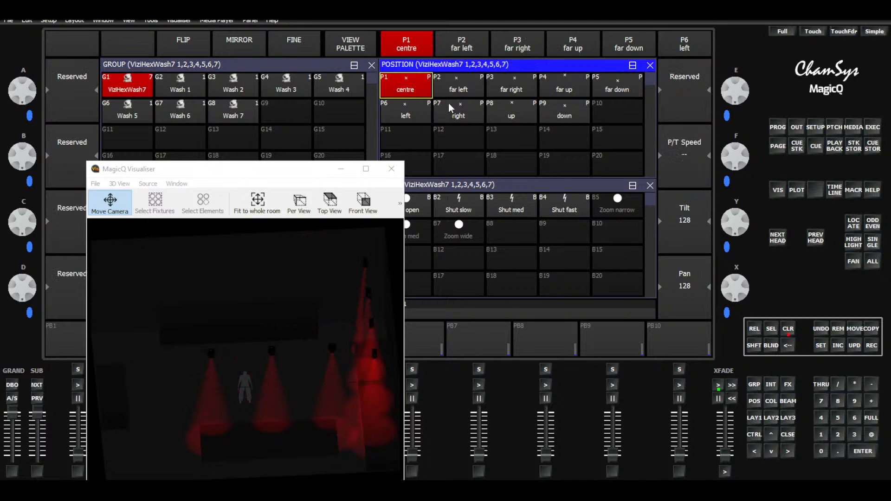
{"action": "left_click_drag", "start_coordinate": [285, 171], "coordinate": [299, 84]}
{"action": "left_click_drag", "start_coordinate": [380, 285], "coordinate": [177, 252]}
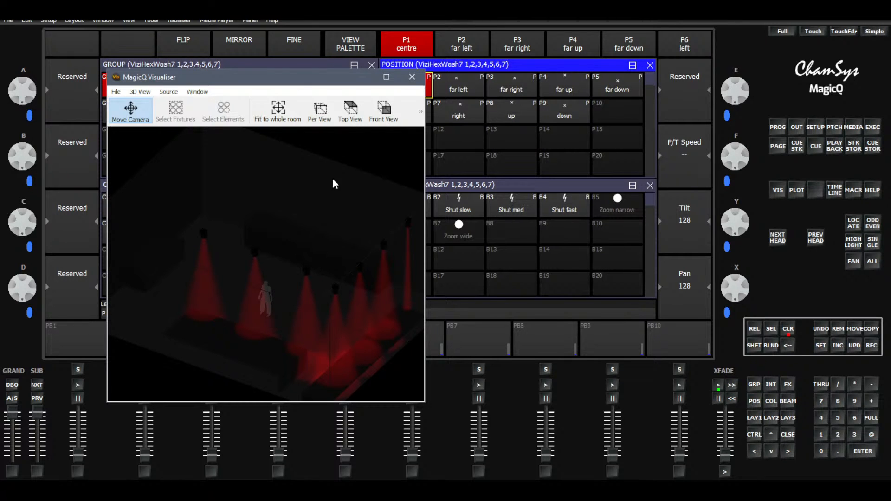
{"action": "left_click_drag", "start_coordinate": [290, 83], "coordinate": [263, 145]}
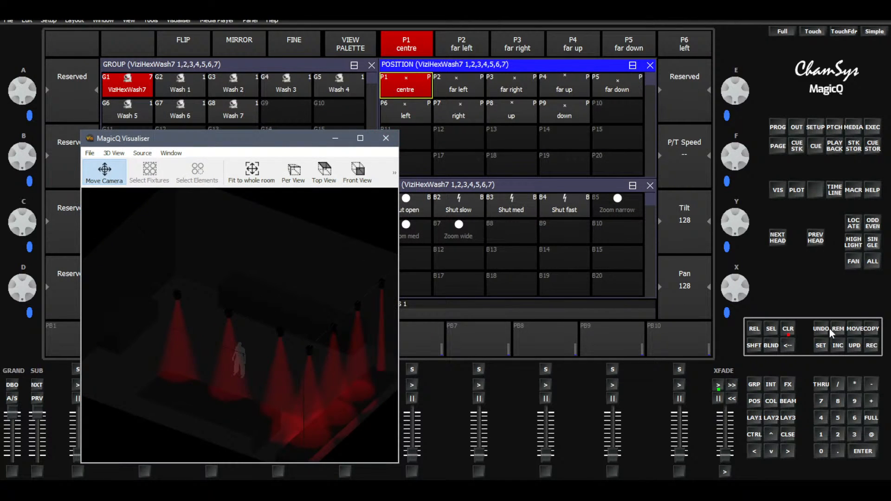
Copy the centre position palette onto the Execute page in design view, placing it below the Pan encoder
{"action": "left_click", "coordinate": [870, 344]}
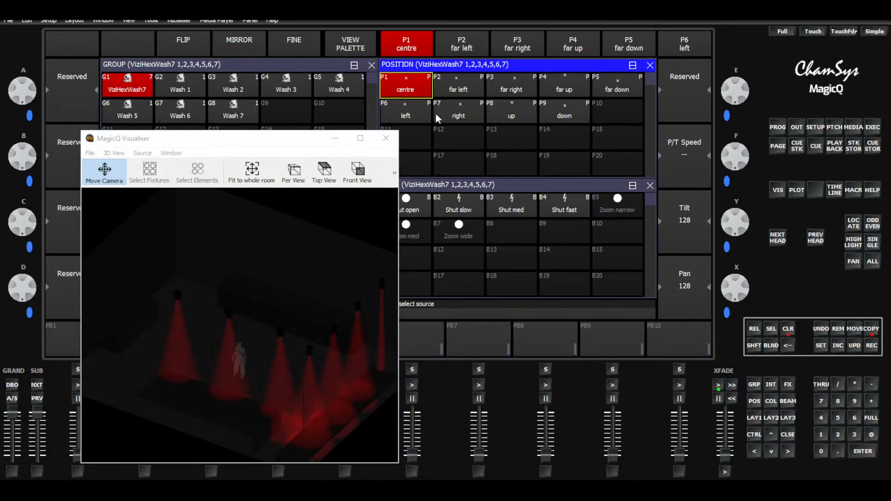
{"action": "left_click", "coordinate": [411, 93]}
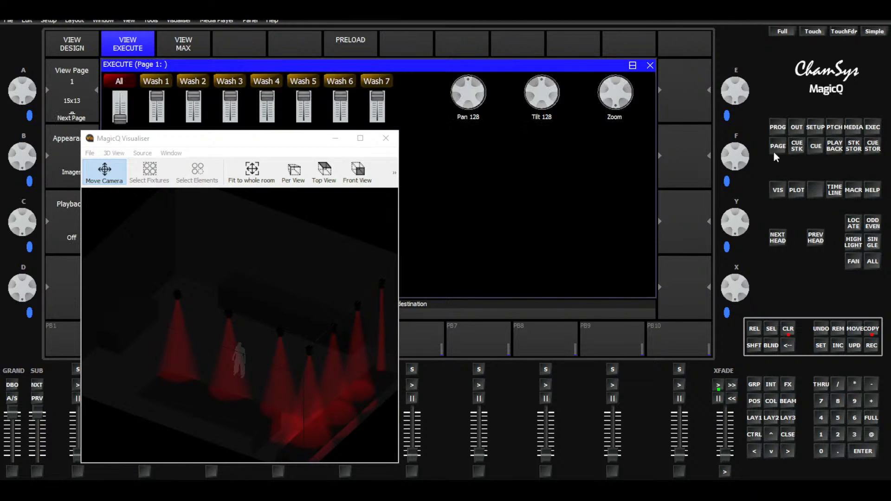
{"action": "left_click", "coordinate": [50, 40]}
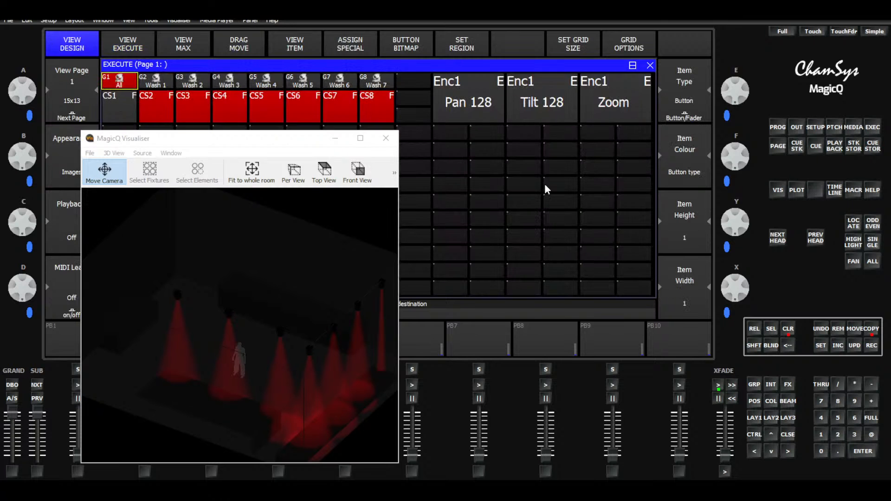
{"action": "left_click", "coordinate": [457, 157]}
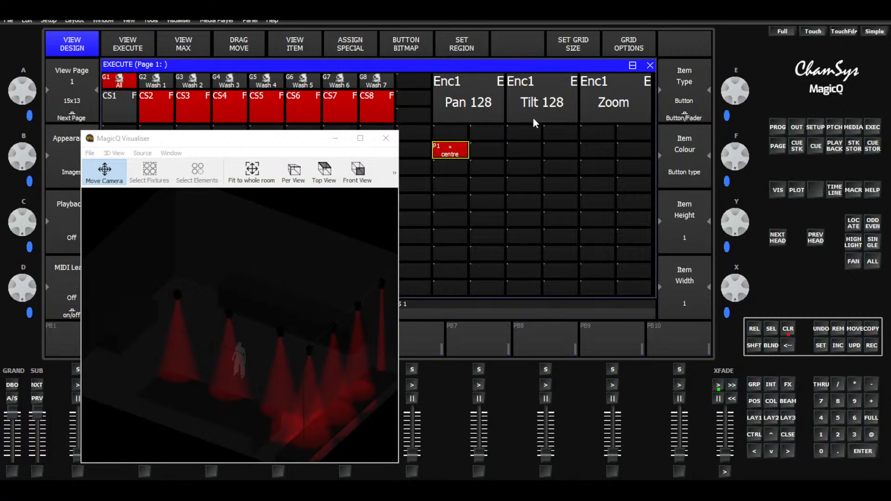
Return to layout 1 and try the far left, far right, far up and far down position palettes on the wash heads
{"action": "left_click", "coordinate": [749, 419]}
{"action": "left_click", "coordinate": [461, 84]}
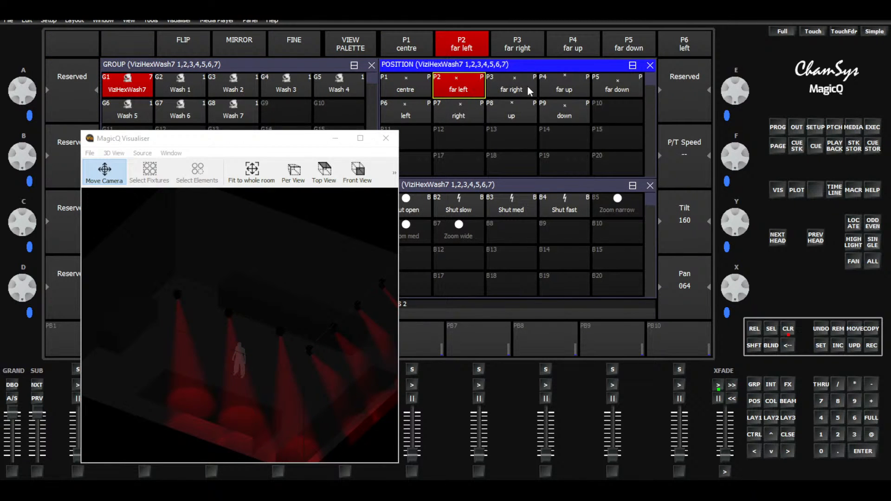
{"action": "left_click", "coordinate": [506, 91]}
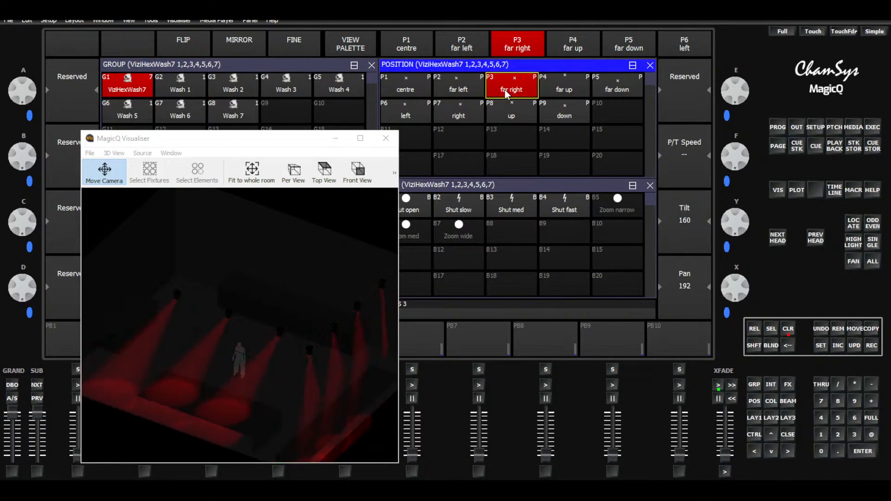
{"action": "left_click", "coordinate": [550, 86]}
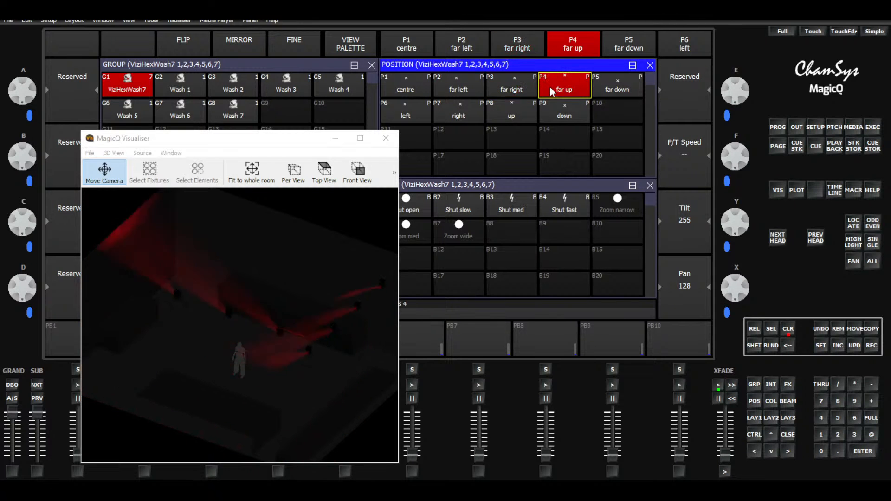
{"action": "left_click", "coordinate": [604, 87]}
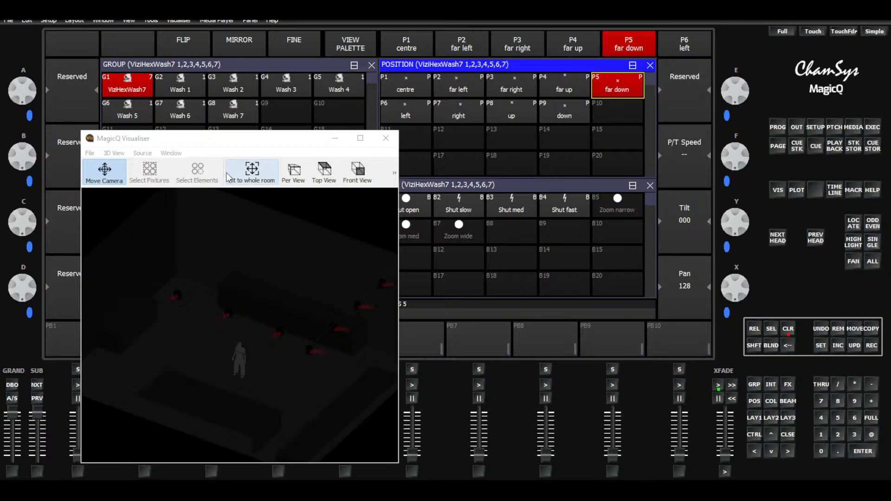
{"action": "left_click", "coordinate": [252, 171]}
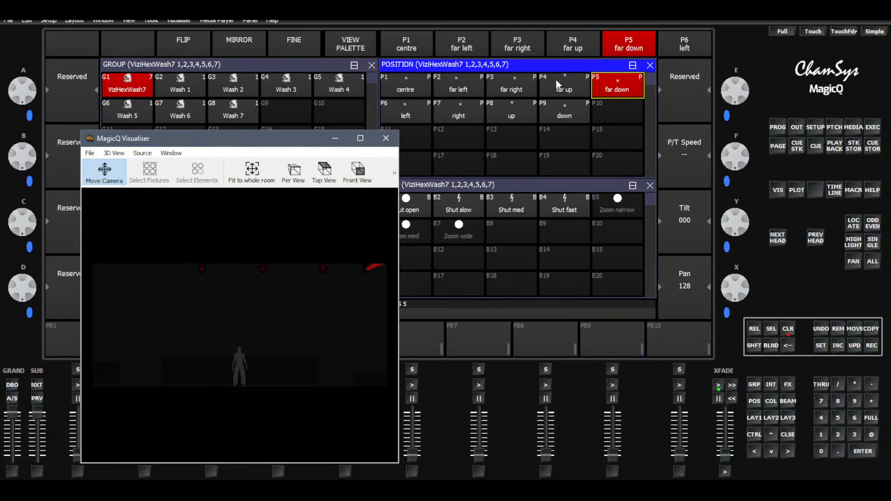
Try the left, right, up and down position palettes and examine the beams from an angled view in the visualiser
{"action": "left_click", "coordinate": [405, 115]}
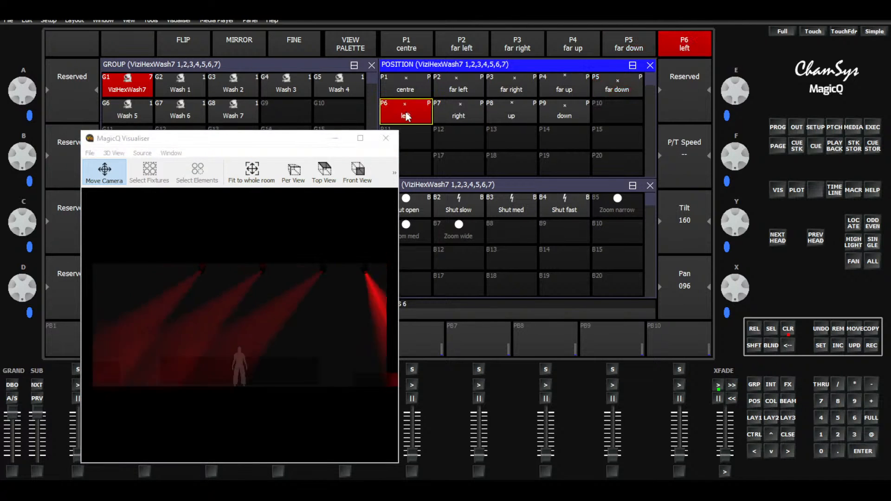
{"action": "left_click", "coordinate": [467, 115]}
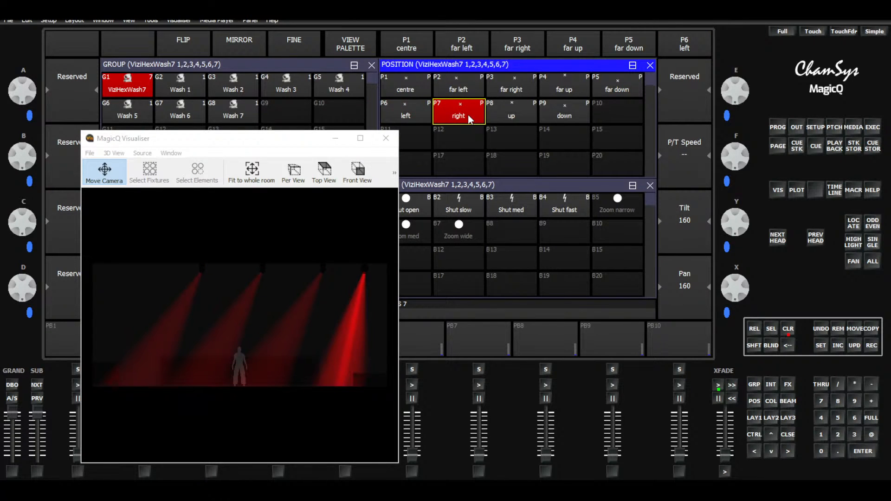
{"action": "left_click", "coordinate": [522, 114]}
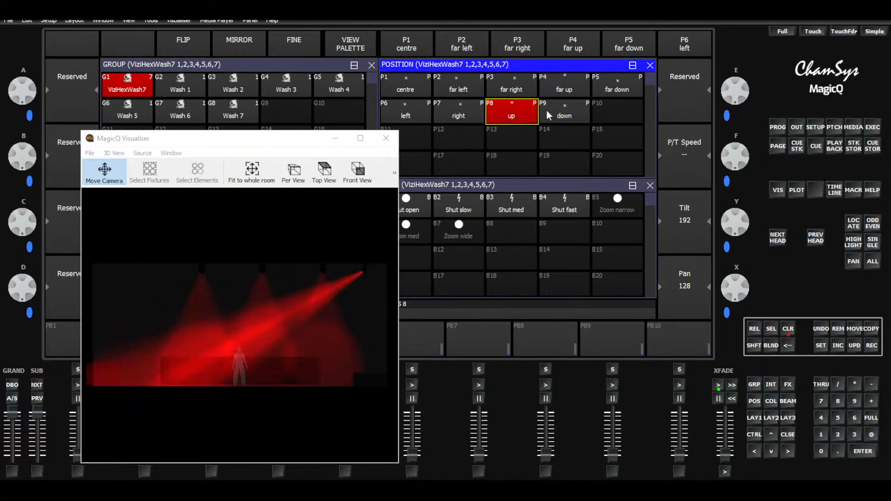
{"action": "left_click", "coordinate": [558, 112]}
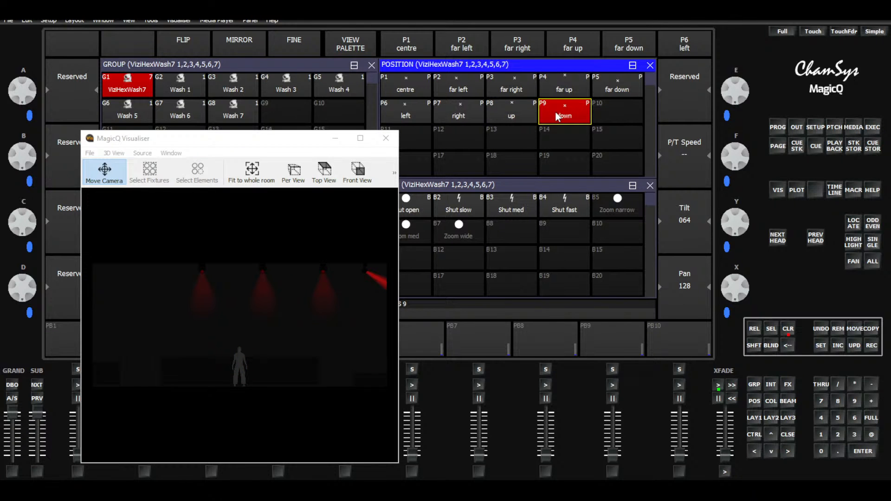
{"action": "left_click", "coordinate": [272, 299]}
{"action": "left_click_drag", "start_coordinate": [272, 299], "coordinate": [150, 375]}
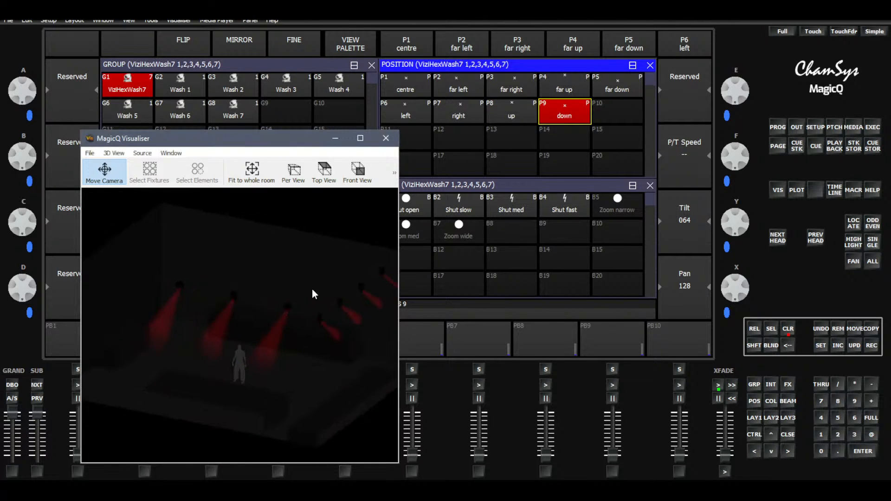
{"action": "left_click_drag", "start_coordinate": [313, 291], "coordinate": [280, 347]}
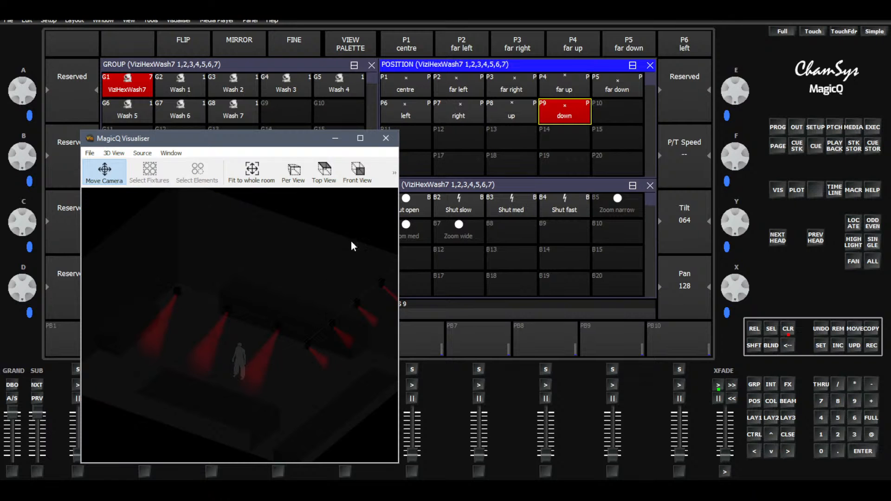
{"action": "mouse_move", "coordinate": [296, 141]}
{"action": "left_mouse_down"}
{"action": "mouse_move", "coordinate": [351, 145]}
{"action": "mouse_move", "coordinate": [309, 144]}
{"action": "left_mouse_up"}
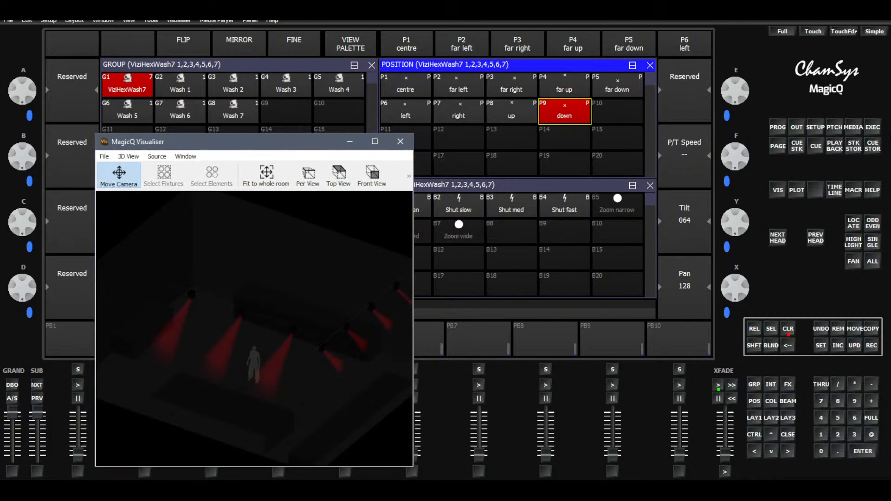
Show the Execute page in execute view with the visualiser below its buttons and test the centre position button
{"action": "left_click", "coordinate": [874, 129]}
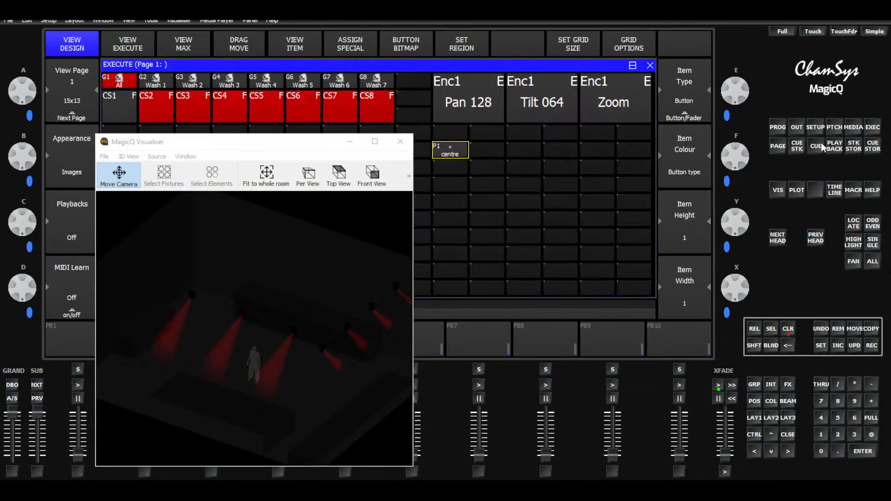
{"action": "left_click", "coordinate": [135, 42]}
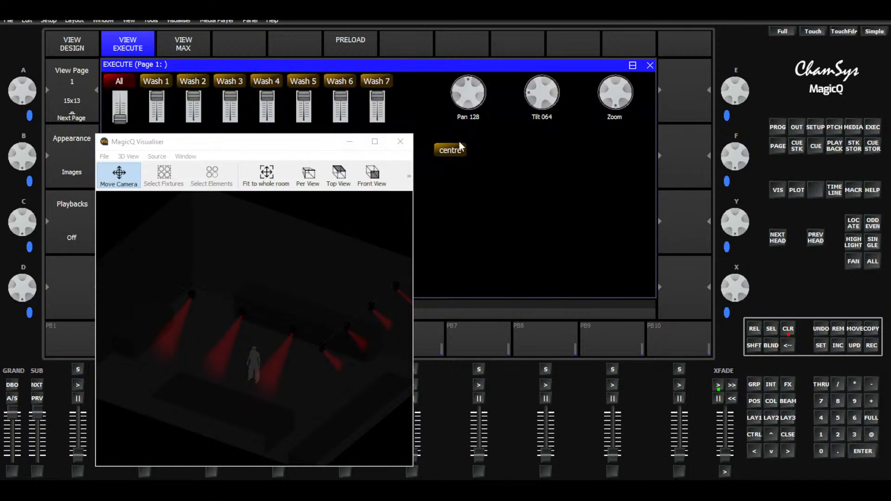
{"action": "left_click_drag", "start_coordinate": [313, 142], "coordinate": [316, 276]}
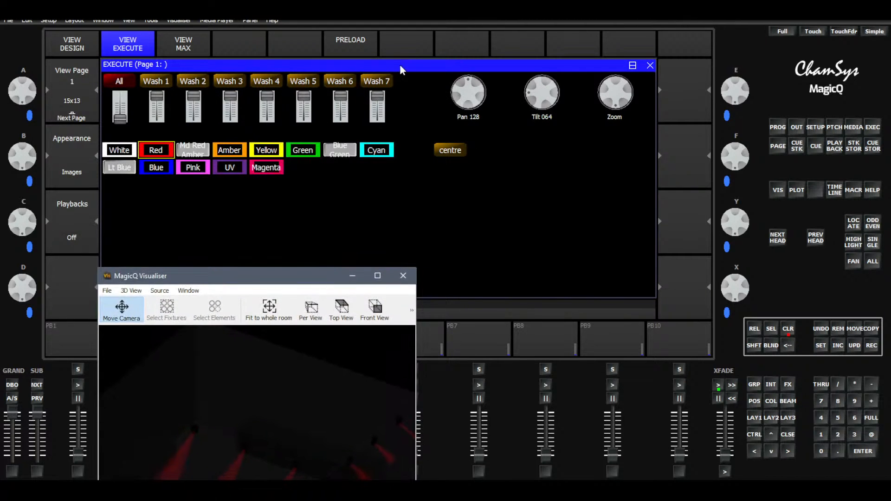
{"action": "left_click", "coordinate": [66, 51]}
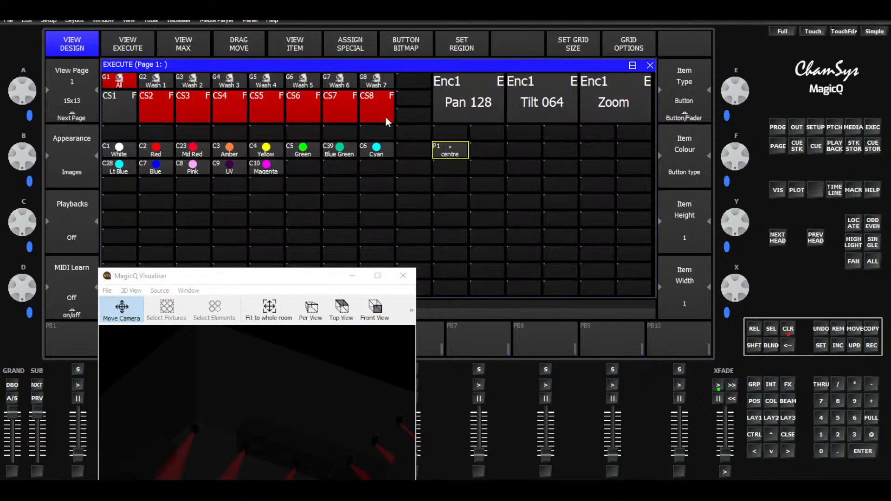
{"action": "left_click", "coordinate": [139, 40]}
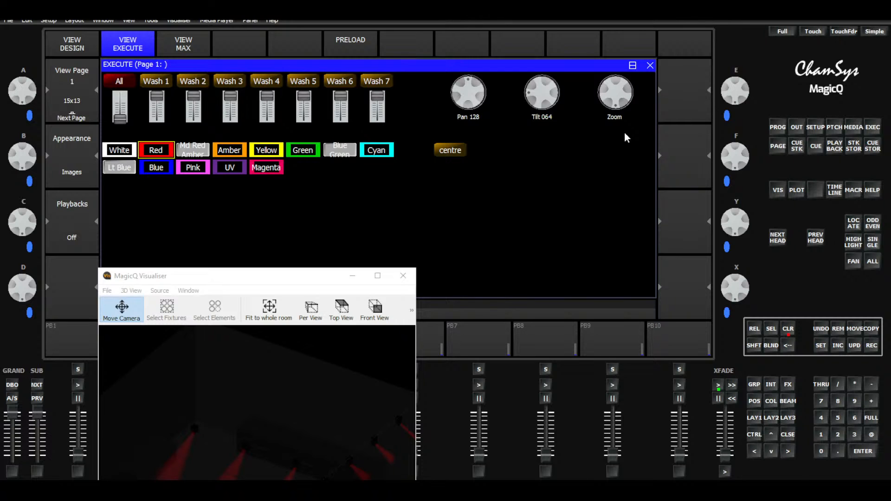
{"action": "left_click_drag", "start_coordinate": [264, 281], "coordinate": [274, 208]}
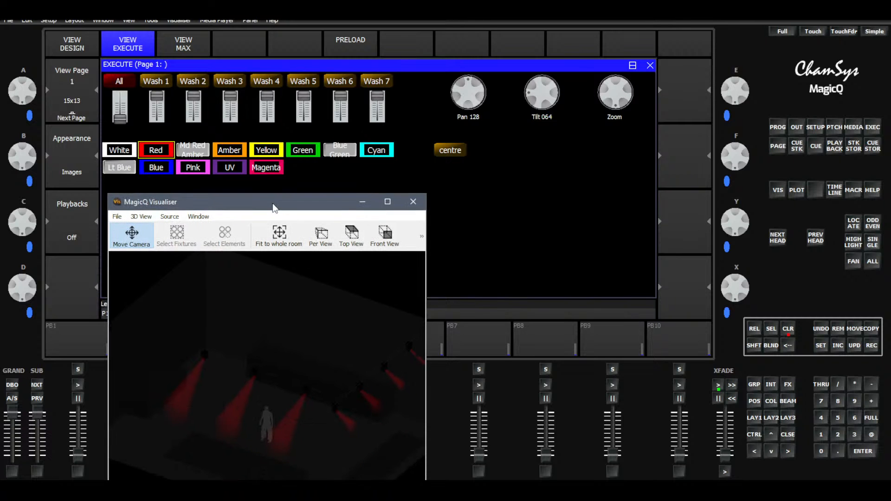
{"action": "left_click", "coordinate": [446, 151]}
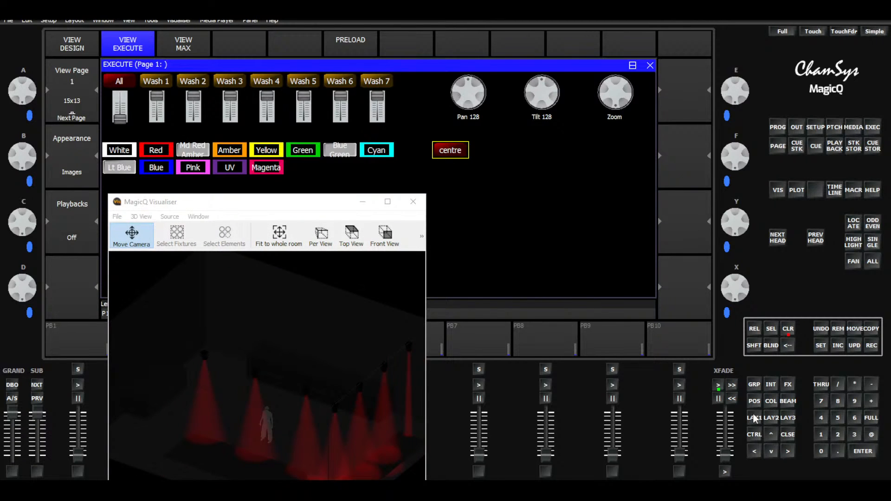
Apply the dim chase intensity effect to the whole ViziHexWash7 group and bring the visualiser into view
{"action": "left_click", "coordinate": [755, 419]}
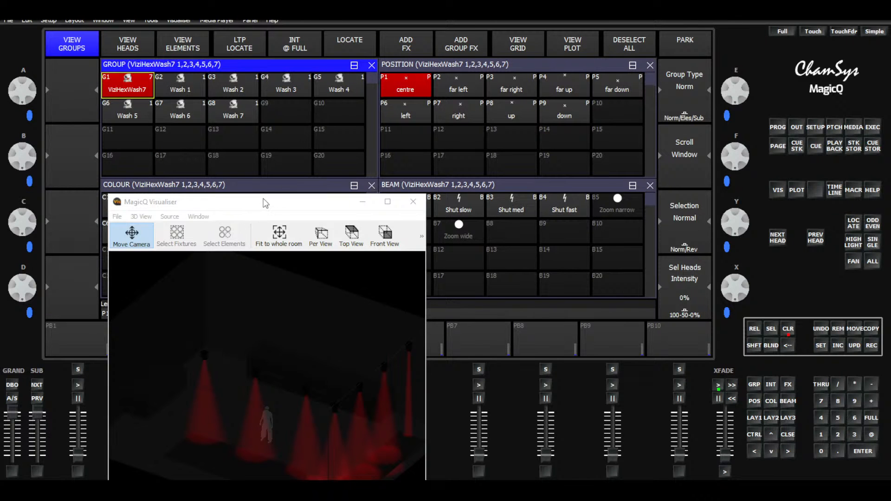
{"action": "left_click_drag", "start_coordinate": [265, 203], "coordinate": [244, 148]}
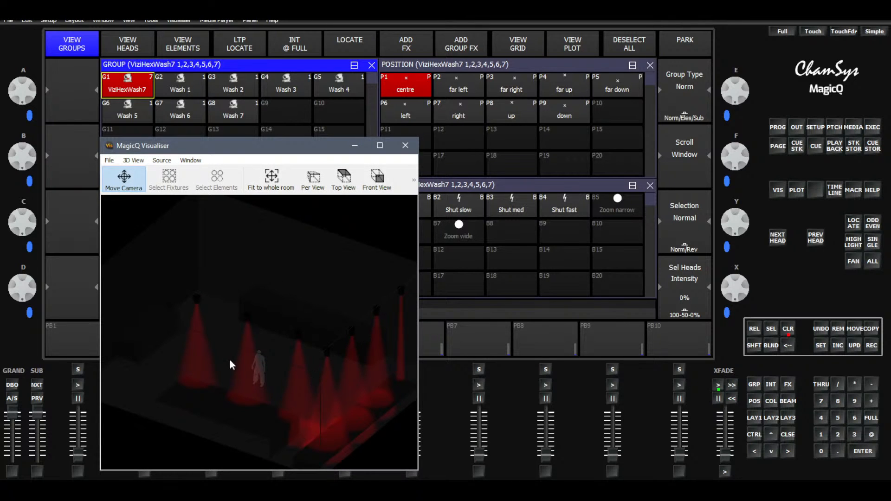
{"action": "left_click_drag", "start_coordinate": [285, 149], "coordinate": [292, 163]}
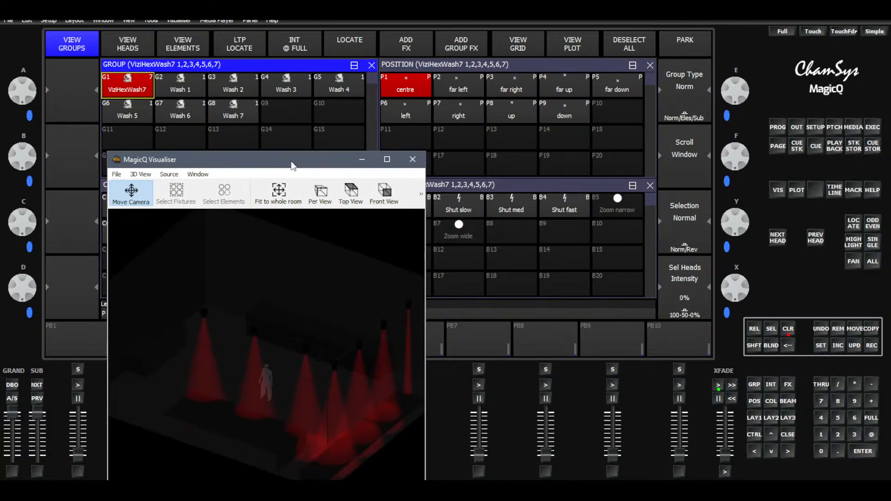
{"action": "left_click", "coordinate": [250, 66]}
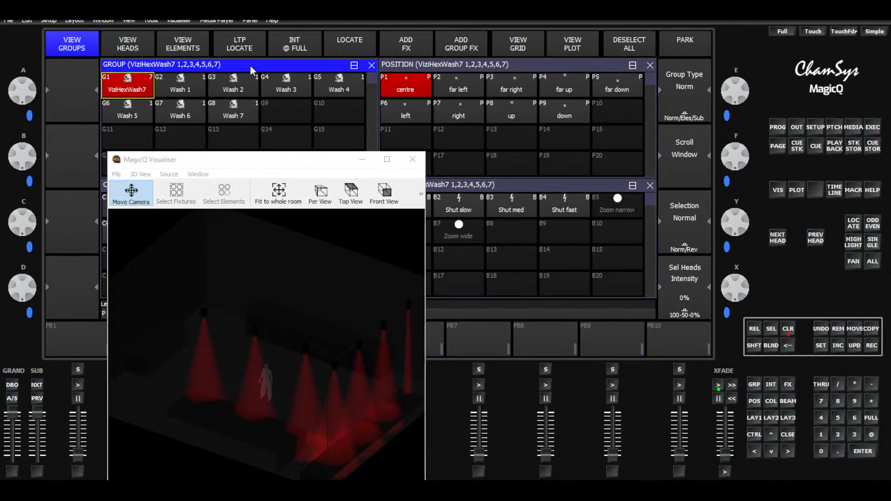
{"action": "left_click", "coordinate": [414, 43]}
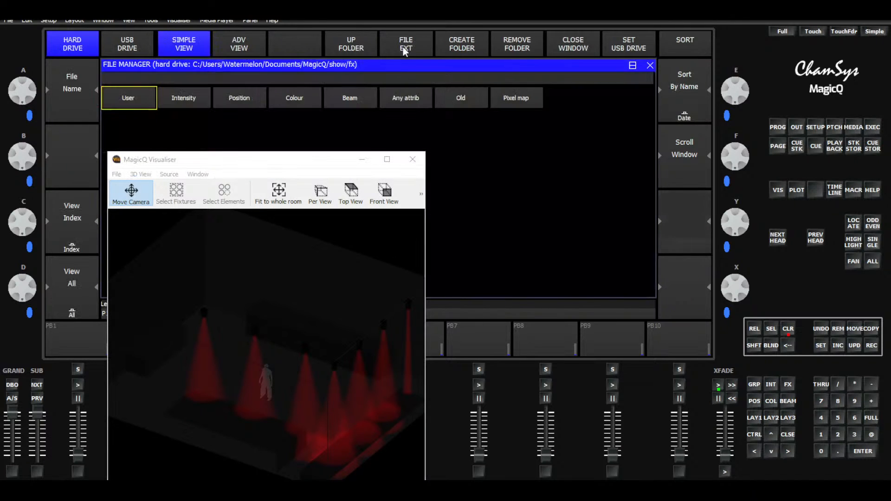
{"action": "left_click", "coordinate": [194, 101]}
{"action": "left_click_drag", "start_coordinate": [251, 167], "coordinate": [458, 140]}
{"action": "left_click", "coordinate": [138, 98]}
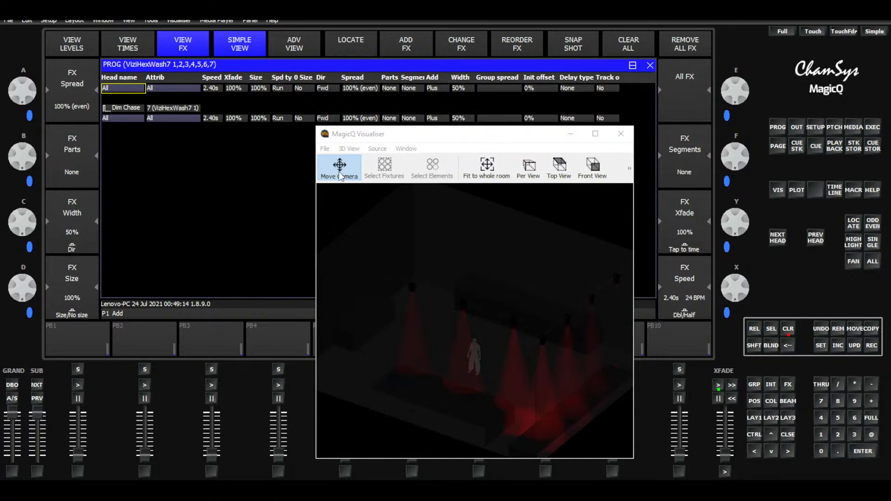
Clear the programmer and select the Wash 1 to Wash 7 groups one by one in order on layout 1
{"action": "left_click_drag", "start_coordinate": [423, 133], "coordinate": [256, 151]}
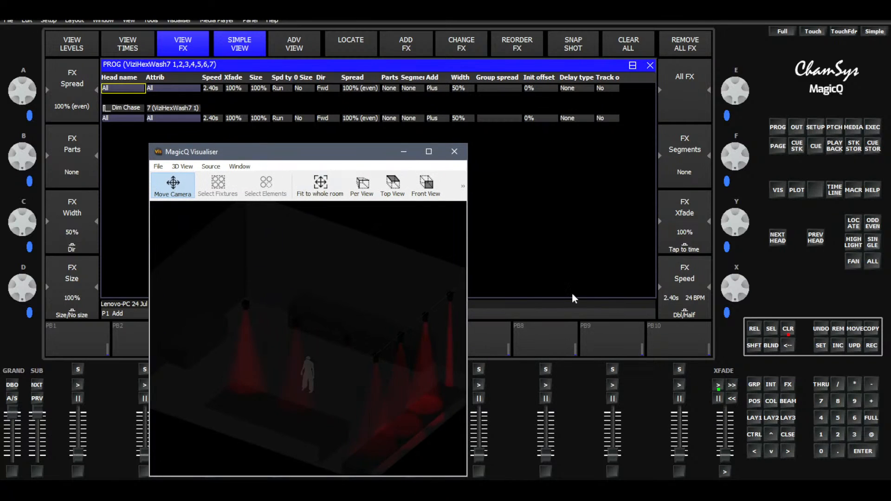
{"action": "left_click", "coordinate": [788, 329]}
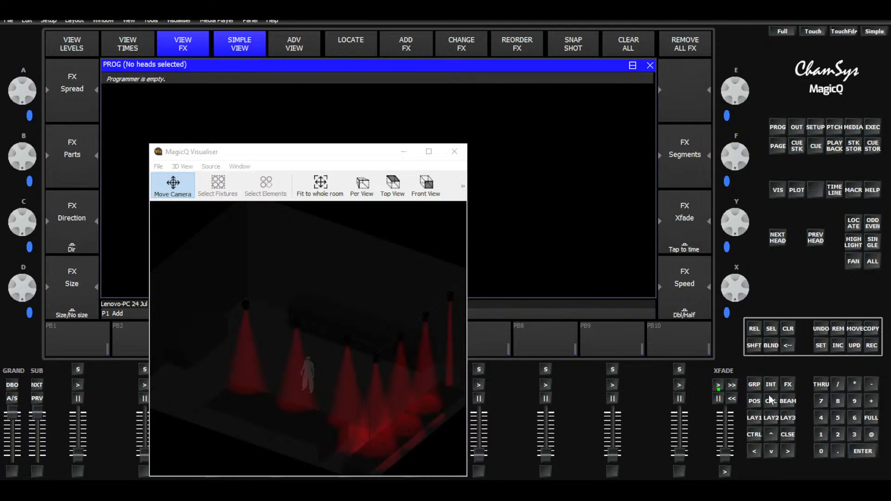
{"action": "left_click", "coordinate": [752, 416]}
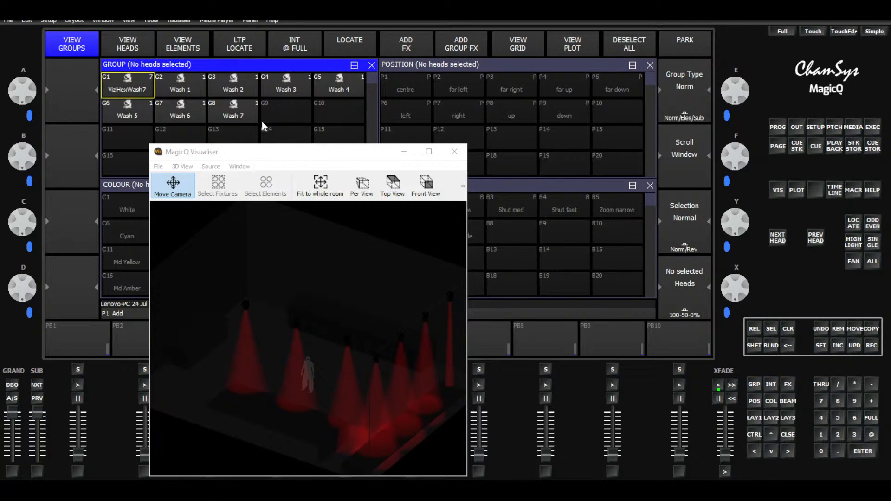
{"action": "left_click", "coordinate": [135, 47]}
{"action": "left_click", "coordinate": [72, 45]}
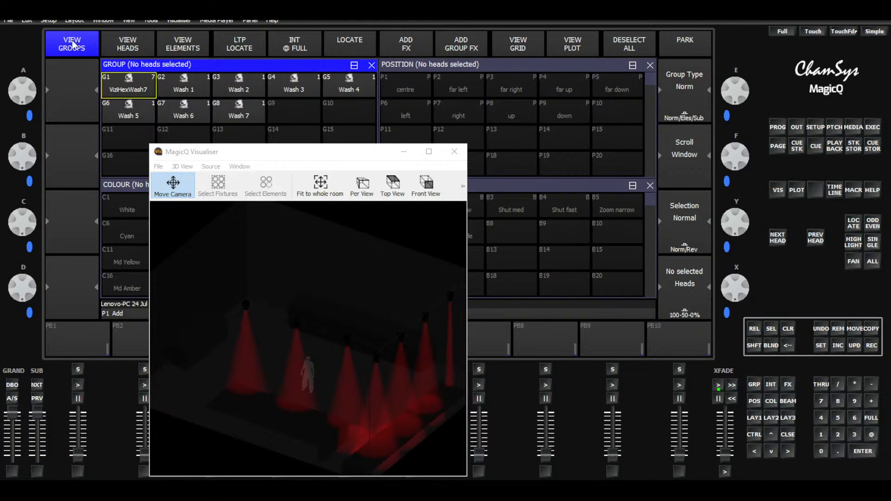
{"action": "left_click", "coordinate": [177, 82]}
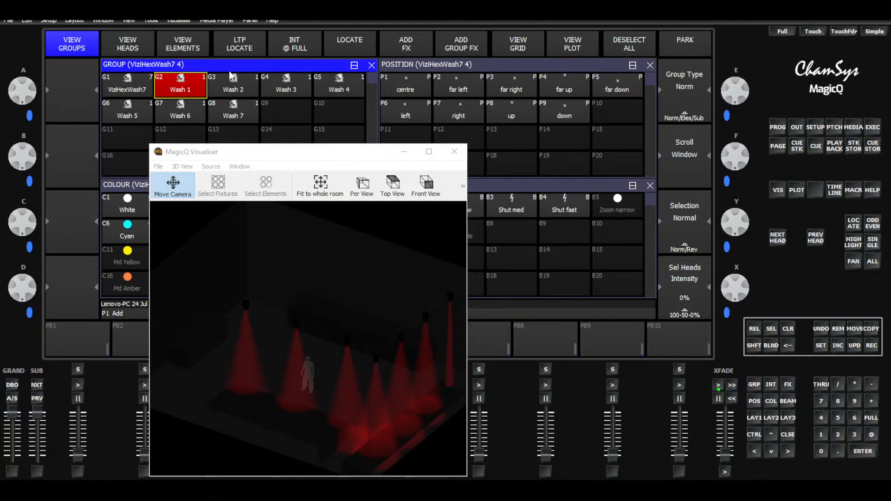
{"action": "left_click", "coordinate": [236, 81], "text": "shift"}
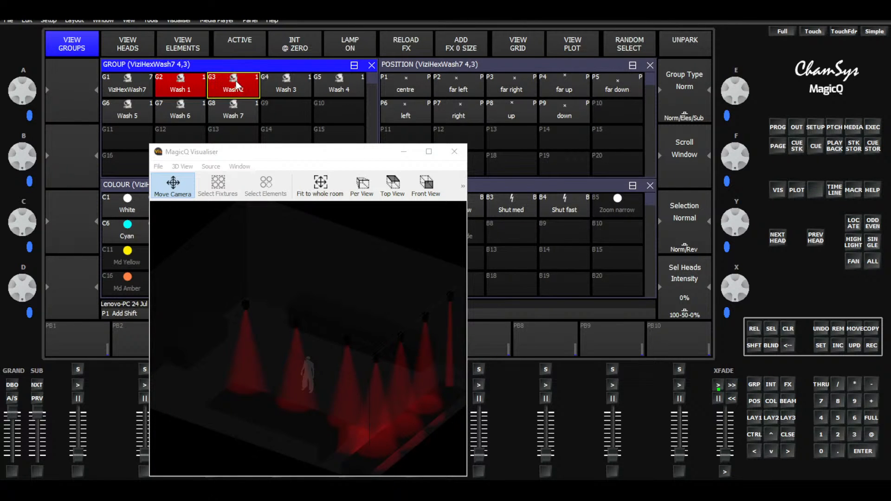
{"action": "left_click", "coordinate": [285, 85], "text": "shift"}
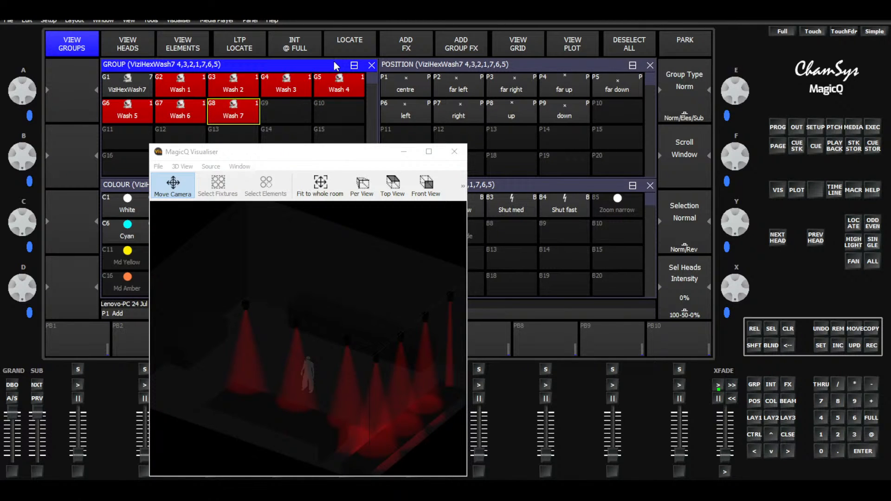
Add the dim chase intensity effect to the selected wash groups using FX on groups, with add mode Abs
{"action": "left_click", "coordinate": [407, 44]}
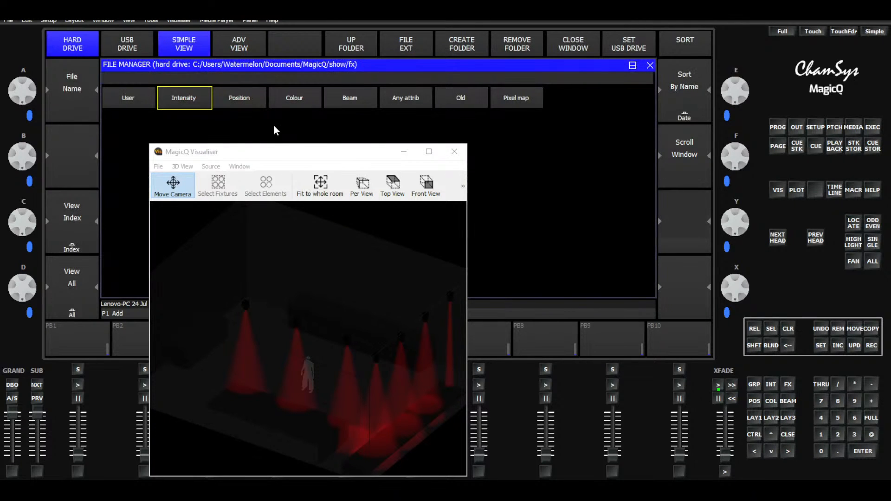
{"action": "left_click", "coordinate": [201, 104]}
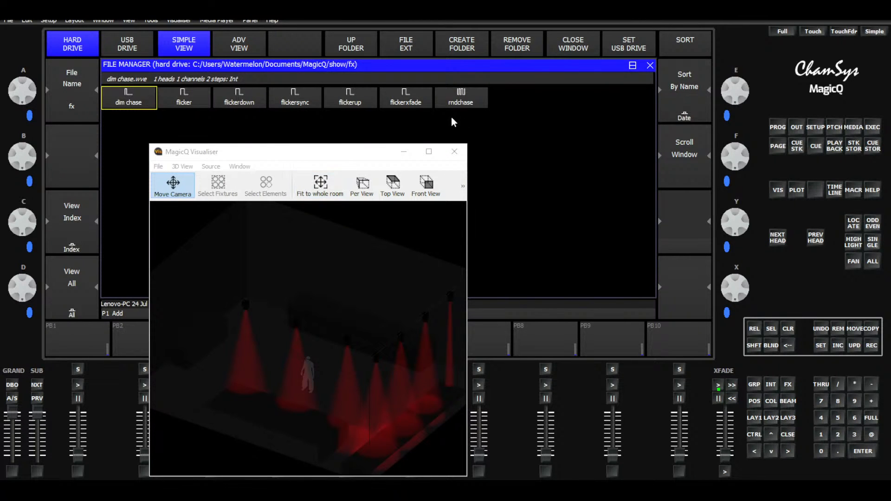
{"action": "left_click", "coordinate": [128, 99]}
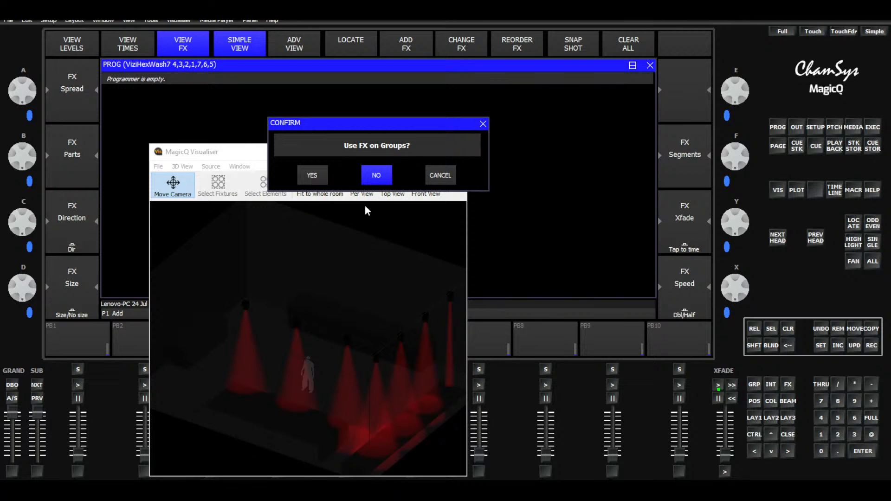
{"action": "left_click", "coordinate": [317, 177]}
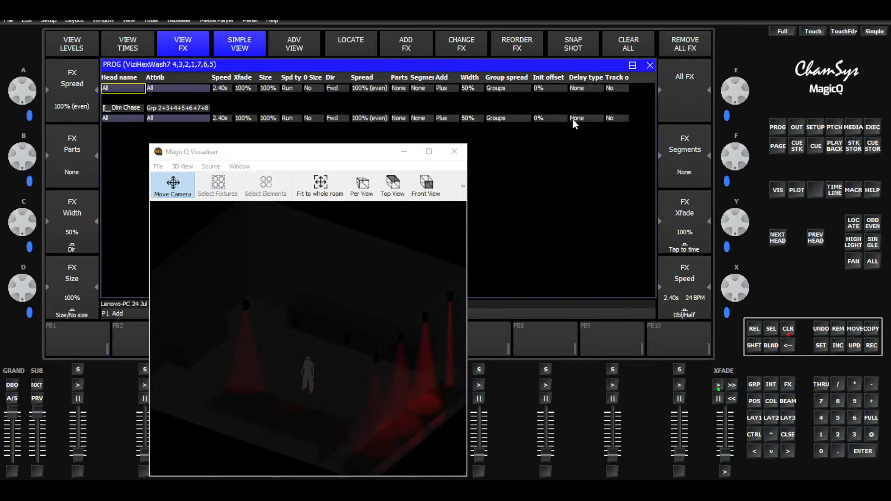
{"action": "left_click", "coordinate": [452, 118]}
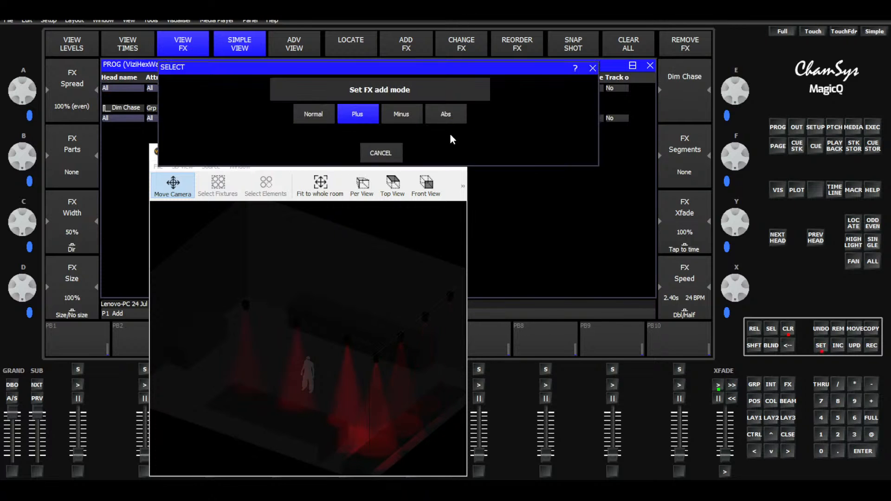
{"action": "left_click", "coordinate": [446, 114]}
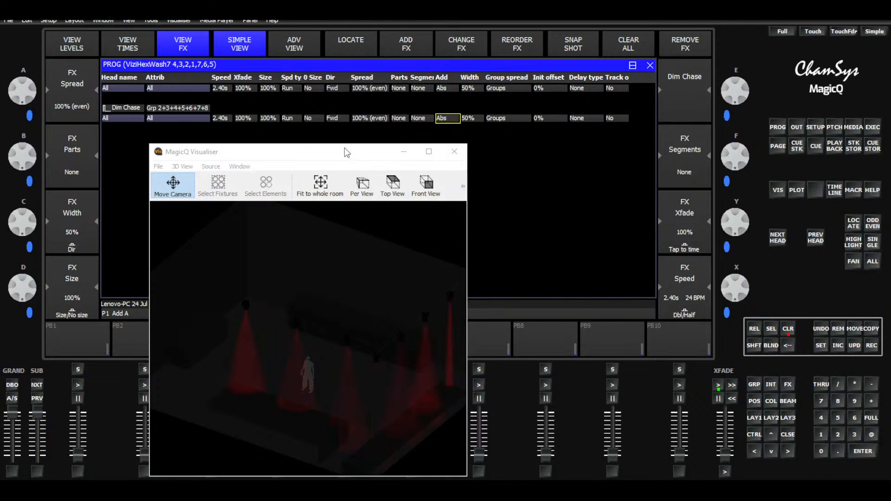
Set the dim chase's speed to 1.00 s and its crossfade to 10%
{"action": "left_click_drag", "start_coordinate": [346, 152], "coordinate": [456, 173]}
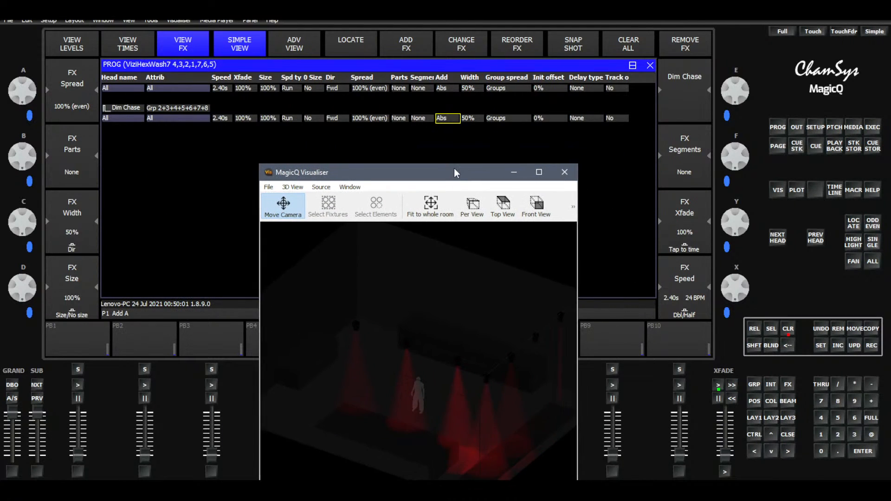
{"action": "double_click", "coordinate": [228, 119]}
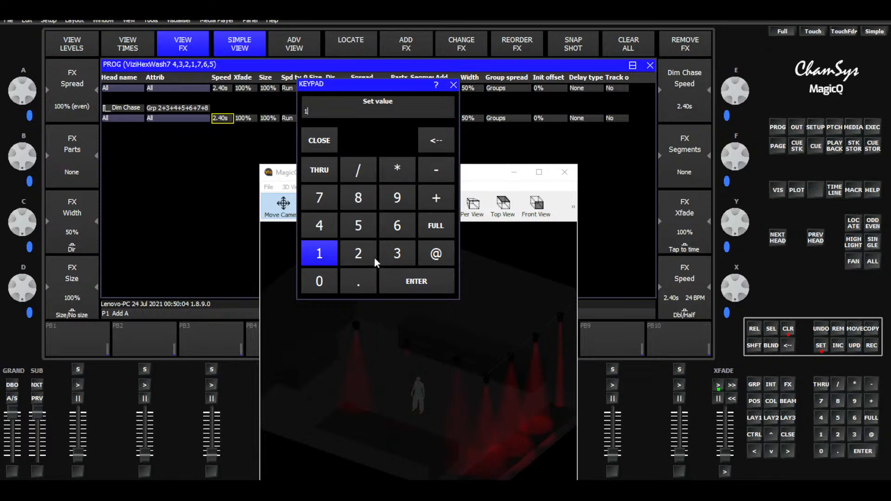
{"action": "left_click", "coordinate": [399, 284]}
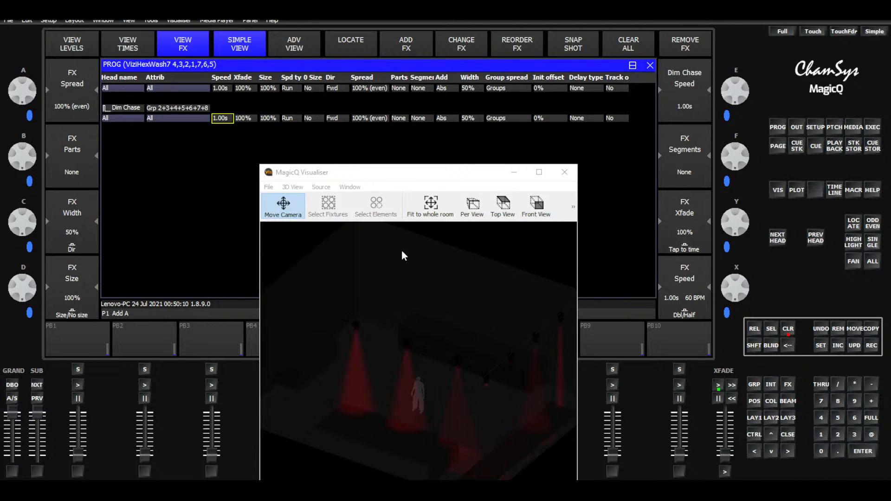
{"action": "double_click", "coordinate": [251, 118]}
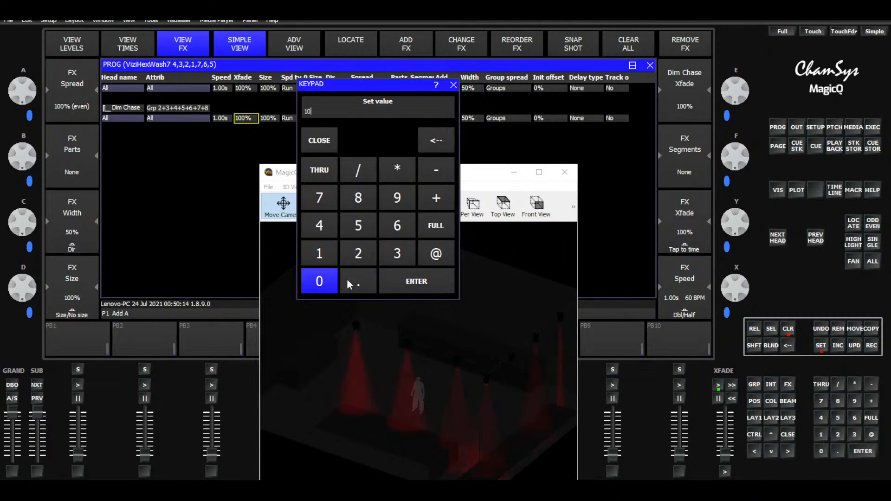
{"action": "type", "text": "10"}
{"action": "left_click", "coordinate": [397, 277]}
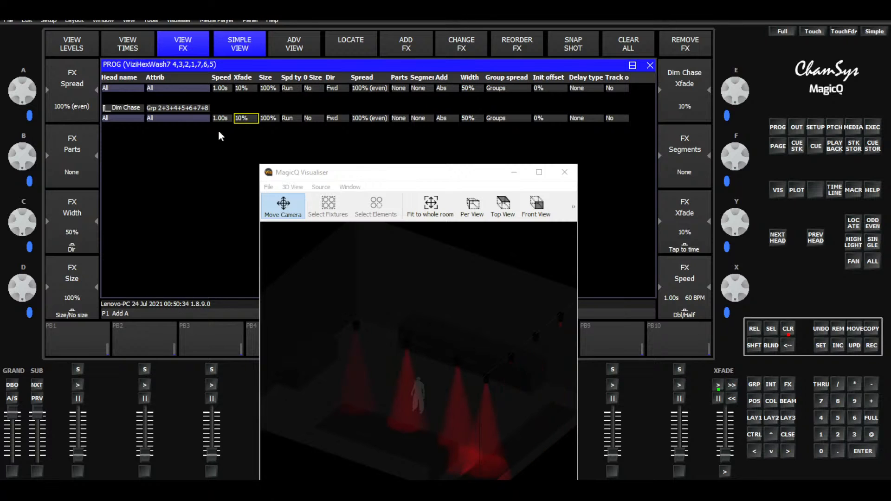
Try lowering the dim chase's spread in stages down to 15% while watching the chase pattern in the visualiser
{"action": "left_click_drag", "start_coordinate": [35, 89], "coordinate": [30, 52]}
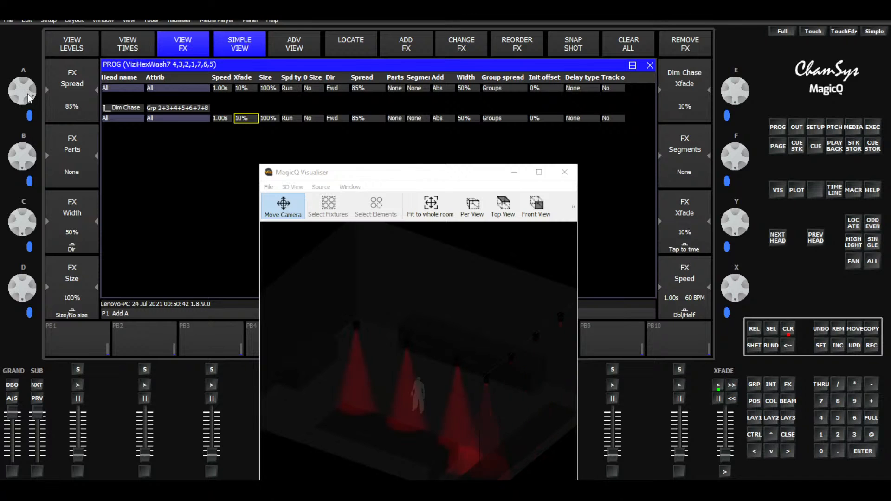
{"action": "left_click_drag", "start_coordinate": [29, 96], "coordinate": [31, 72]}
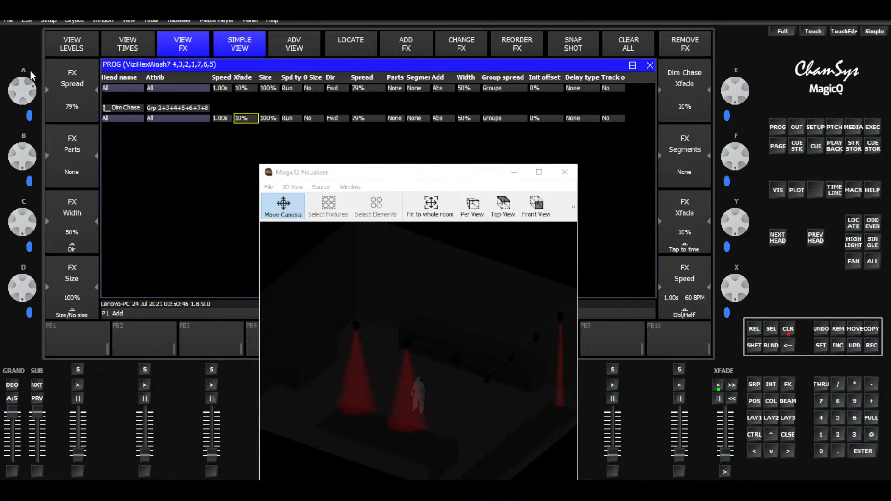
{"action": "left_click_drag", "start_coordinate": [29, 93], "coordinate": [29, 57]}
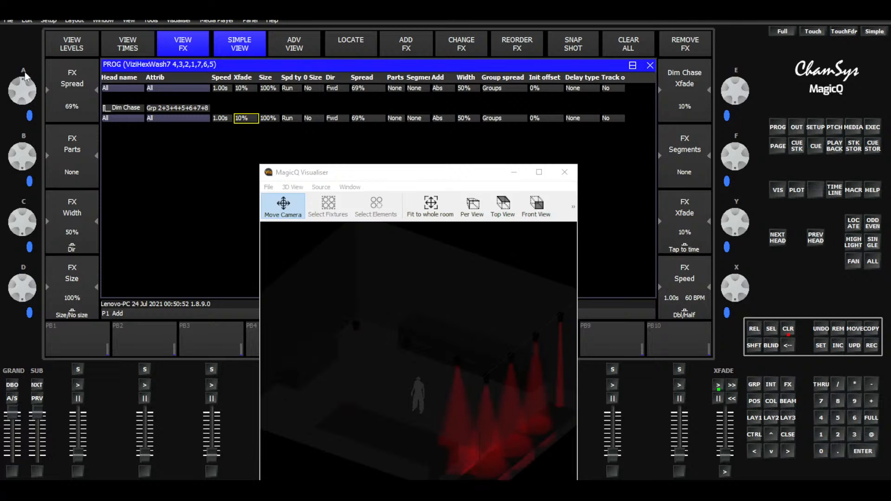
{"action": "left_click_drag", "start_coordinate": [29, 92], "coordinate": [32, 68]}
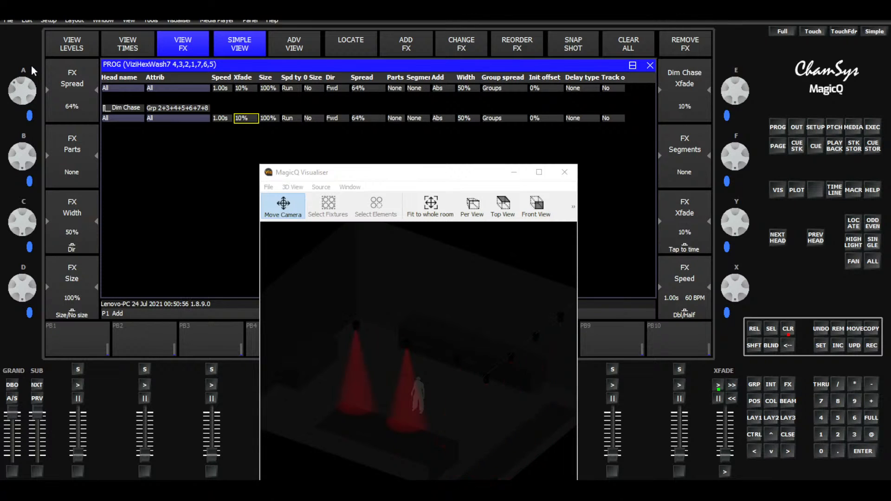
{"action": "left_click_drag", "start_coordinate": [29, 91], "coordinate": [32, 70]}
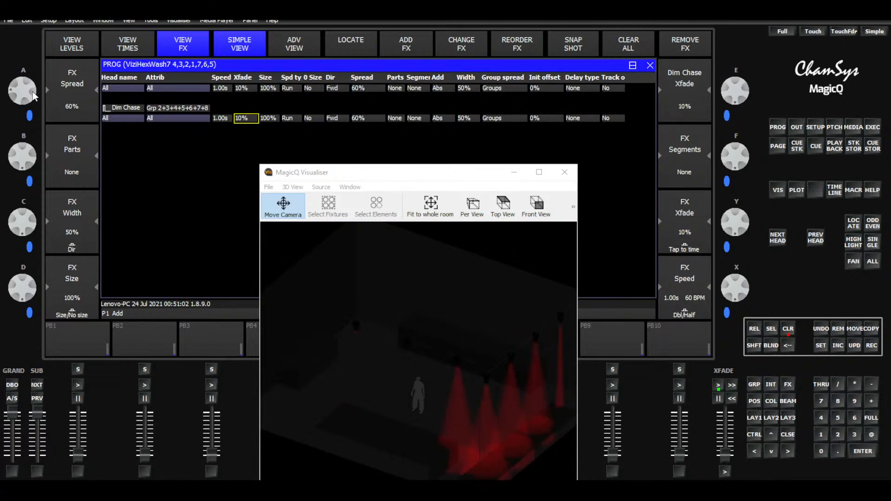
{"action": "scroll", "coordinate": [34, 65], "scroll_direction": "down", "scroll_amount": 1}
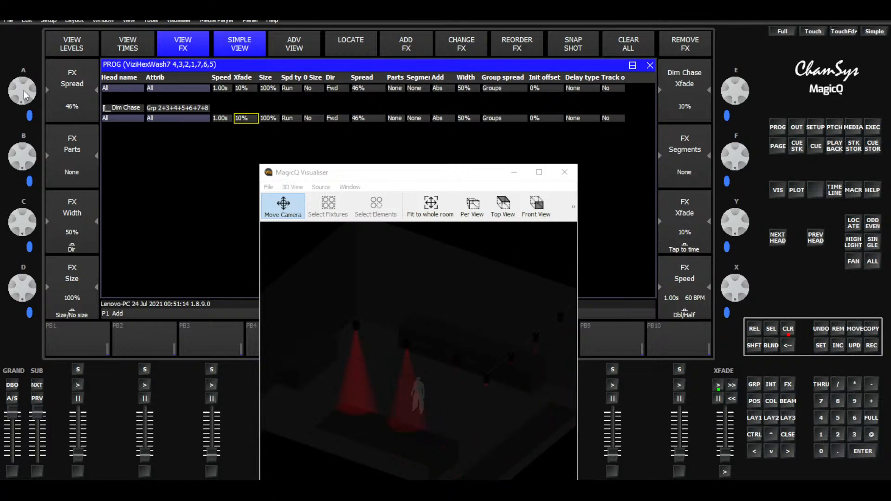
{"action": "left_click_drag", "start_coordinate": [30, 93], "coordinate": [29, 54]}
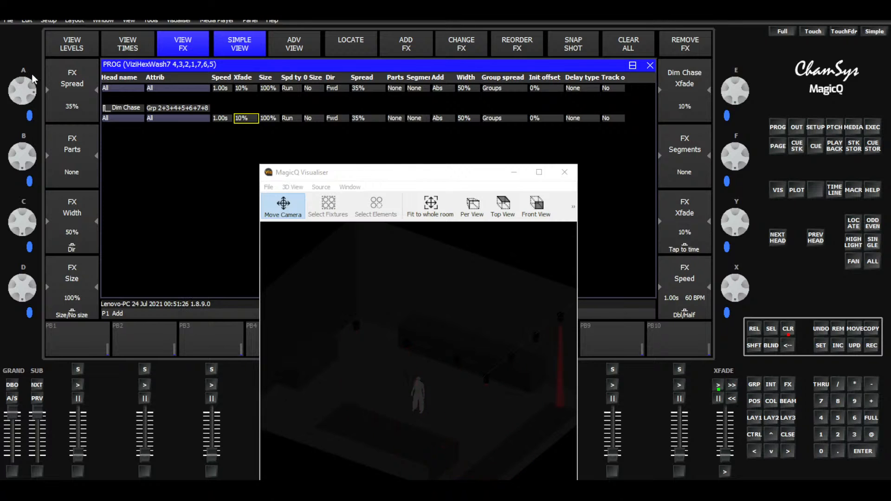
{"action": "left_click_drag", "start_coordinate": [33, 75], "coordinate": [34, 37]}
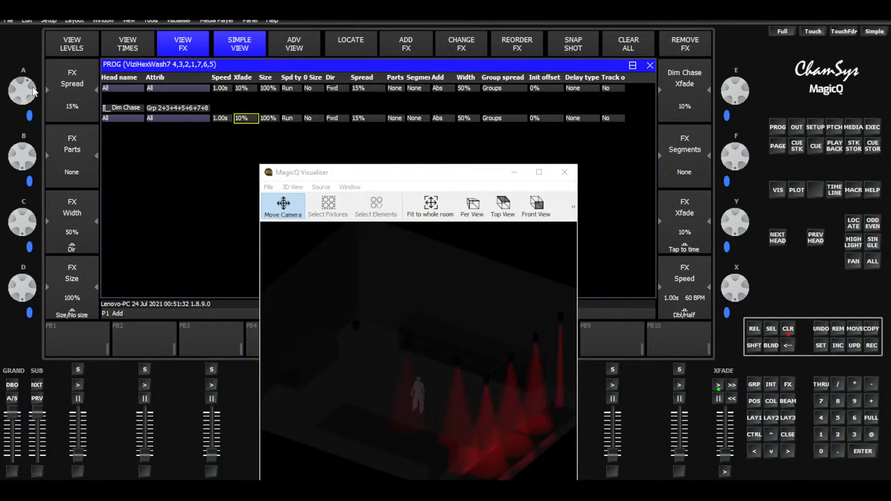
Raise the dim chase's spread to 56%
{"action": "left_click_drag", "start_coordinate": [33, 93], "coordinate": [34, 108]}
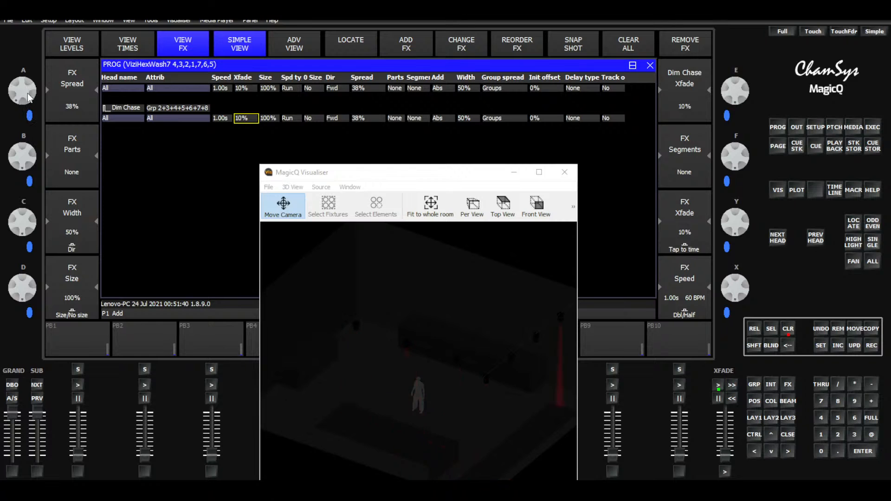
{"action": "left_click_drag", "start_coordinate": [27, 94], "coordinate": [28, 112]}
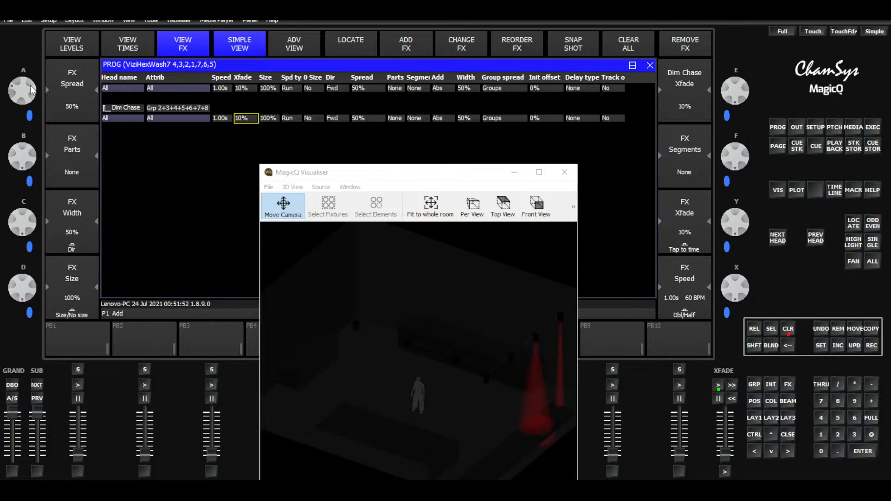
{"action": "left_click_drag", "start_coordinate": [31, 89], "coordinate": [32, 120]}
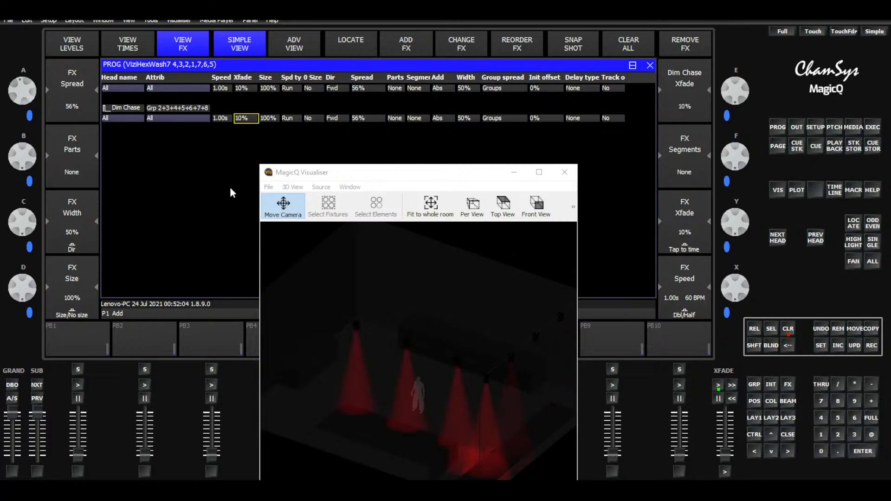
Try the Centre out, Centre in and Odd/Even directions on the dim chase while watching the visualiser
{"action": "left_click", "coordinate": [338, 118]}
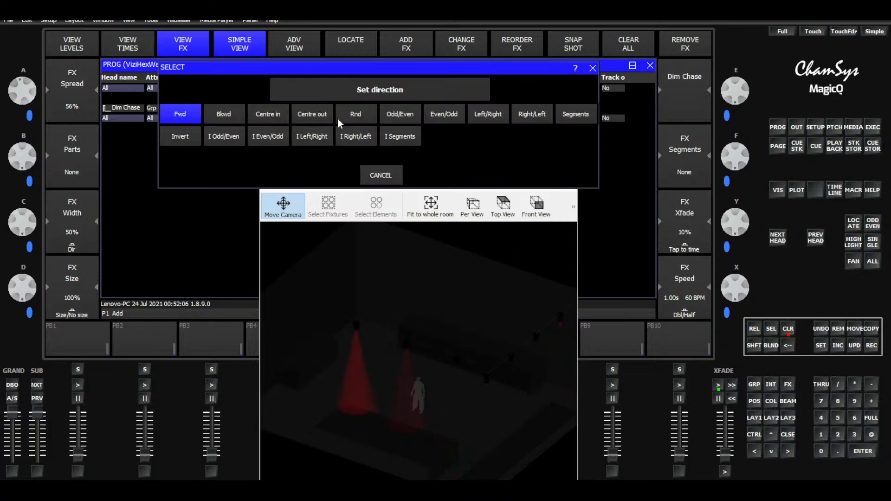
{"action": "left_click", "coordinate": [304, 116]}
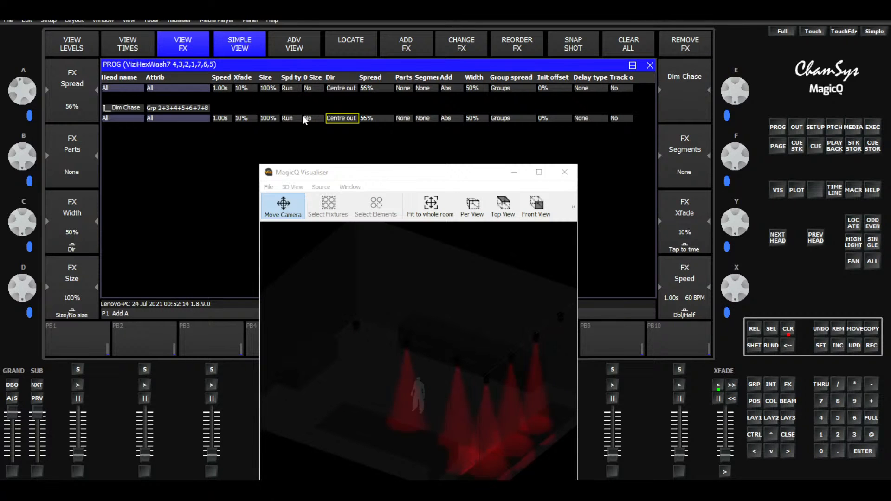
{"action": "left_click", "coordinate": [334, 117]}
{"action": "left_click", "coordinate": [278, 114]}
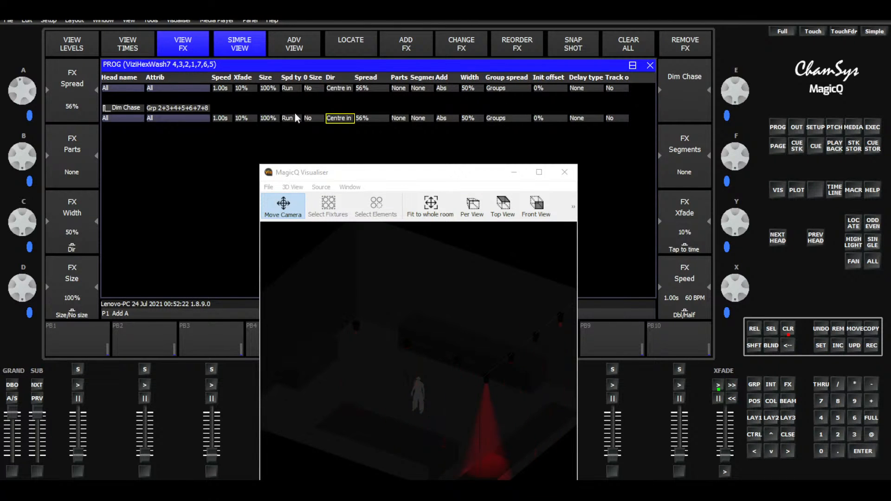
{"action": "left_click", "coordinate": [332, 120]}
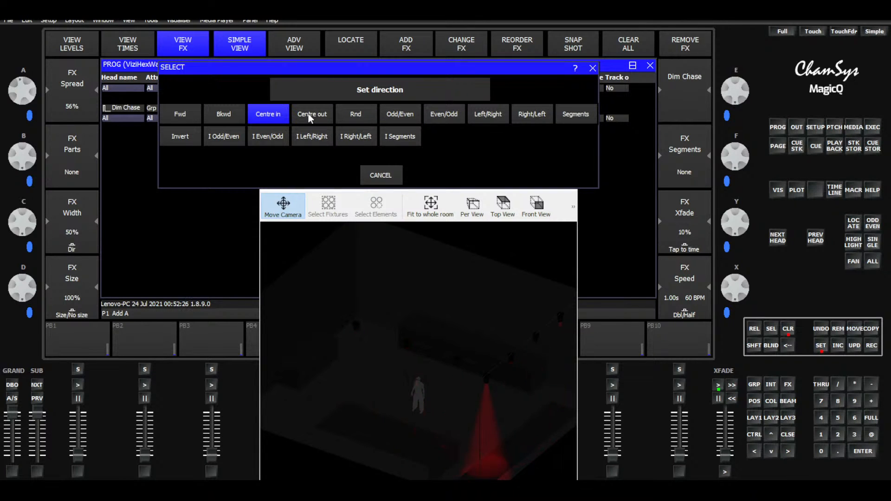
{"action": "left_click", "coordinate": [394, 115]}
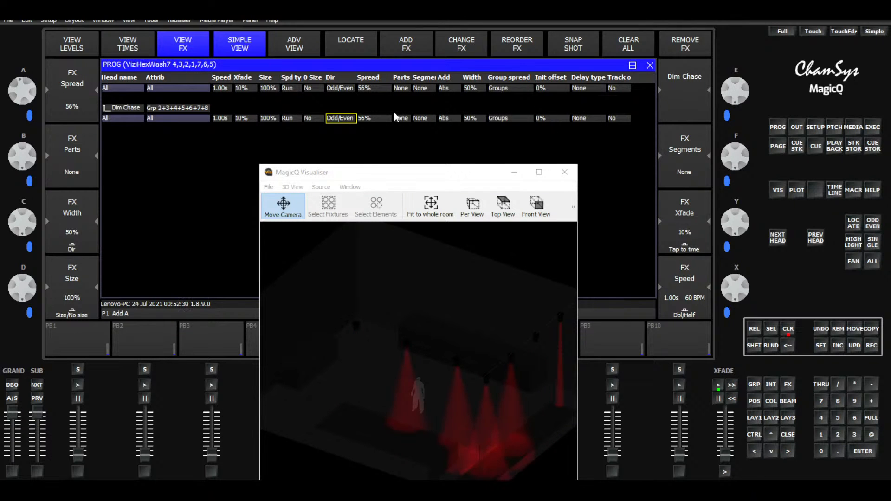
Set the dim chase's direction to Centre out and record it to the empty Execute cell three rows below the centre position
{"action": "left_click", "coordinate": [344, 118]}
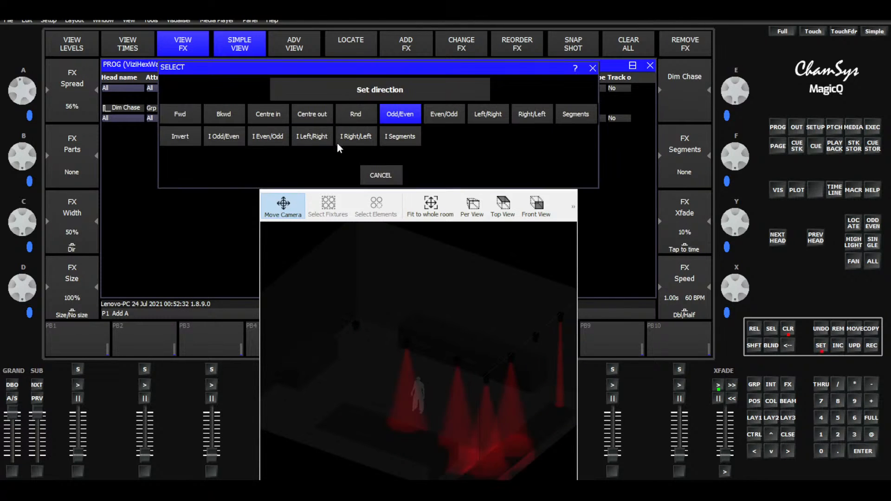
{"action": "left_click", "coordinate": [303, 114]}
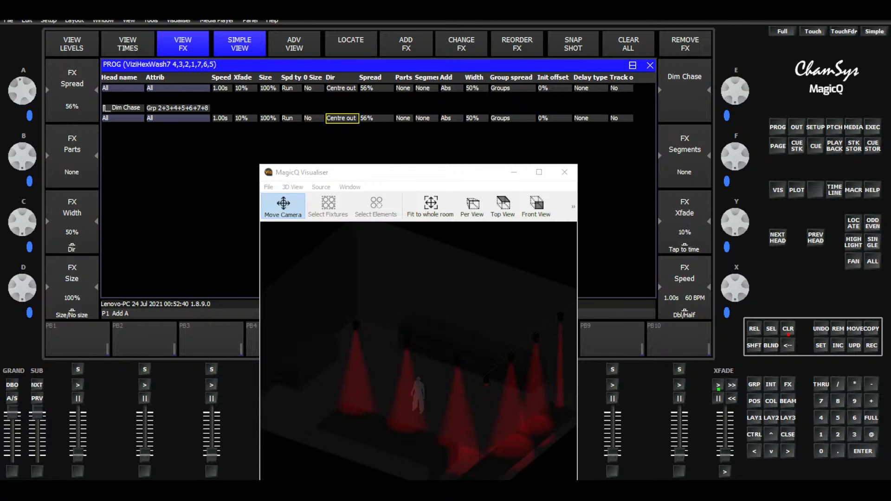
{"action": "left_click", "coordinate": [872, 128]}
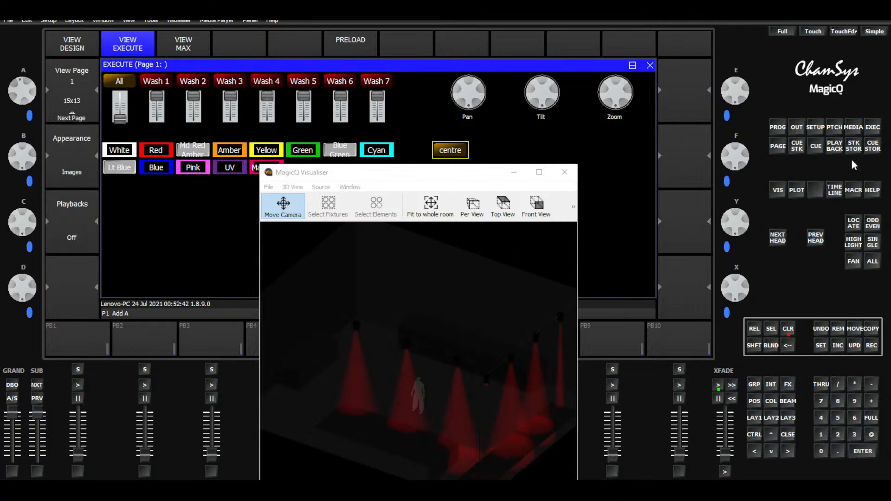
{"action": "left_click", "coordinate": [85, 44]}
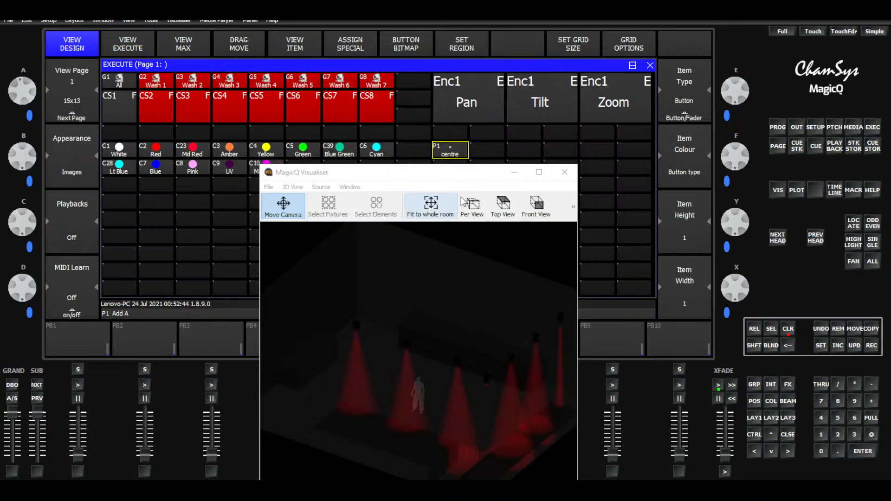
{"action": "left_click_drag", "start_coordinate": [464, 172], "coordinate": [301, 204]}
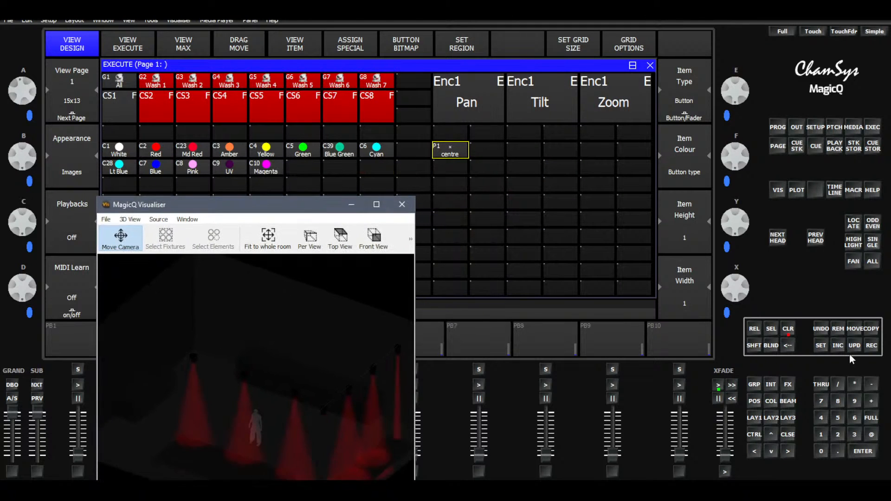
{"action": "left_click", "coordinate": [872, 346]}
{"action": "left_click", "coordinate": [453, 202]}
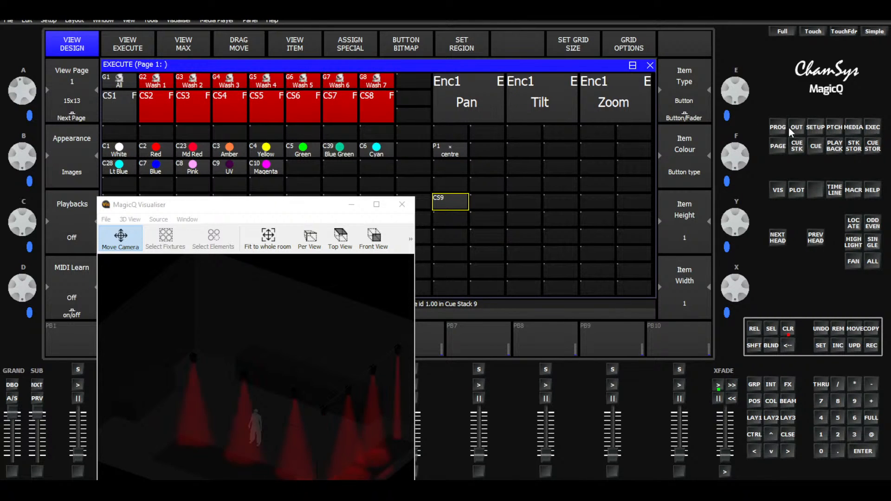
Set the dim chase's direction to Centre in and record it to the Execute cell beside the Centre out chase
{"action": "left_click", "coordinate": [777, 131]}
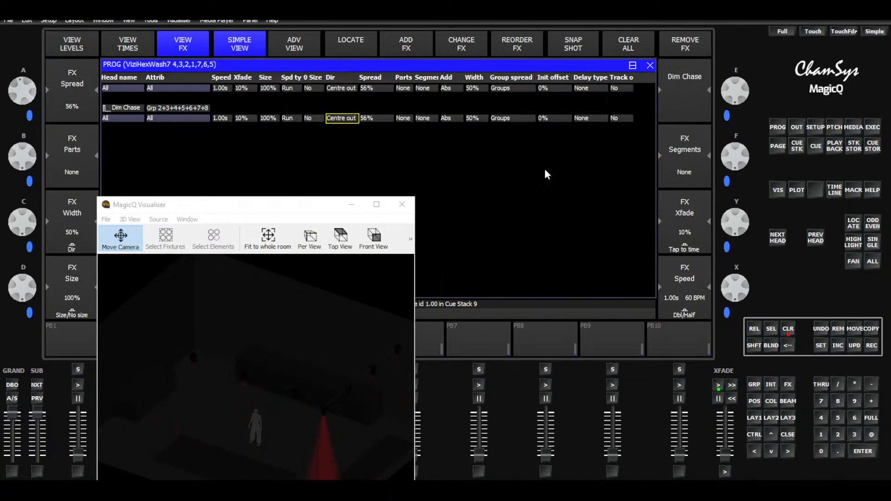
{"action": "left_click", "coordinate": [342, 123]}
{"action": "left_click", "coordinate": [276, 116]}
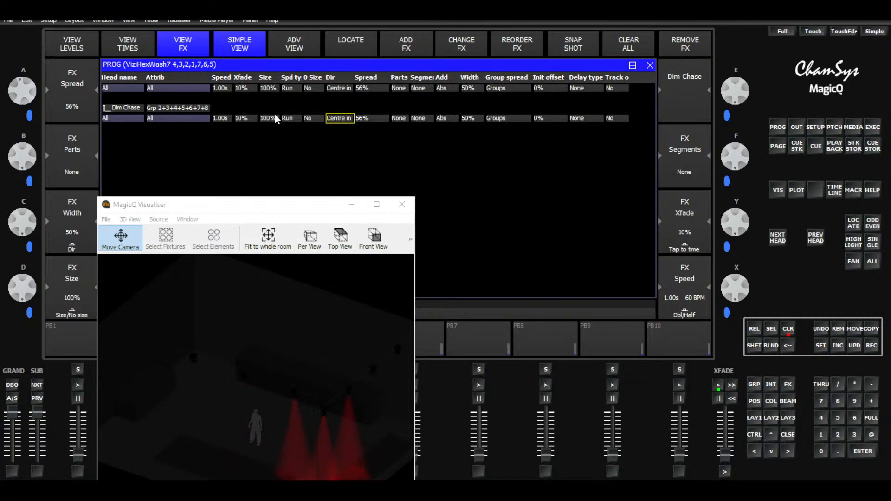
{"action": "left_click", "coordinate": [870, 126]}
{"action": "left_click", "coordinate": [871, 346]}
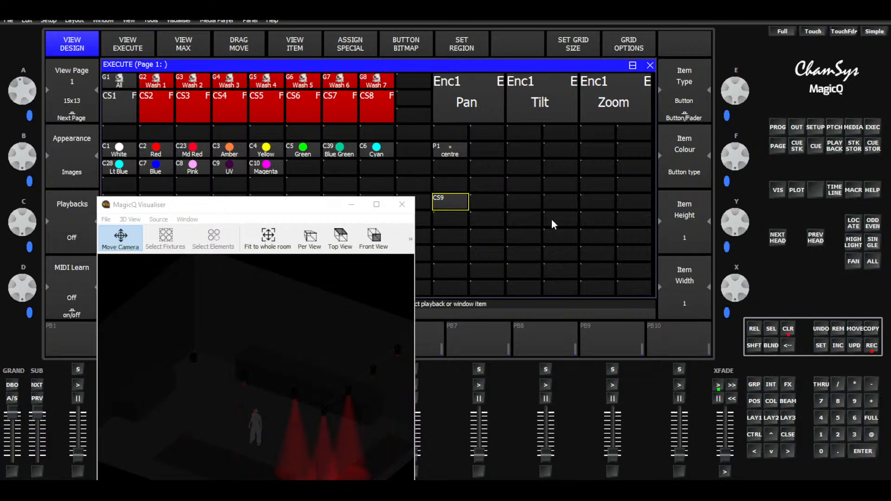
{"action": "left_click", "coordinate": [486, 201]}
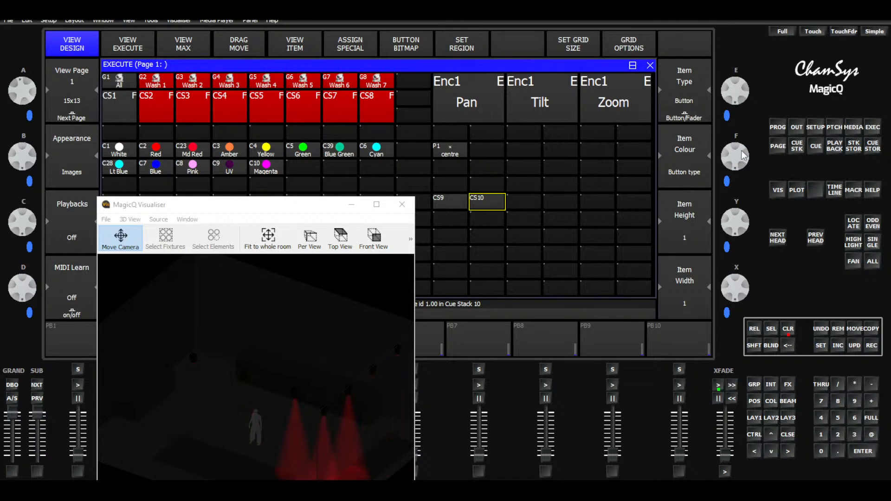
Set the dim chase's direction back to Fwd in the programmer
{"action": "left_click", "coordinate": [776, 127]}
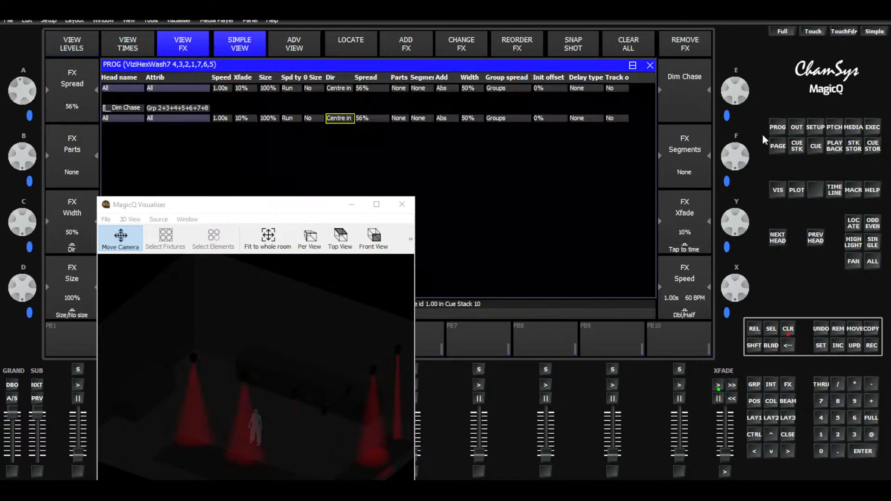
{"action": "left_click", "coordinate": [340, 118]}
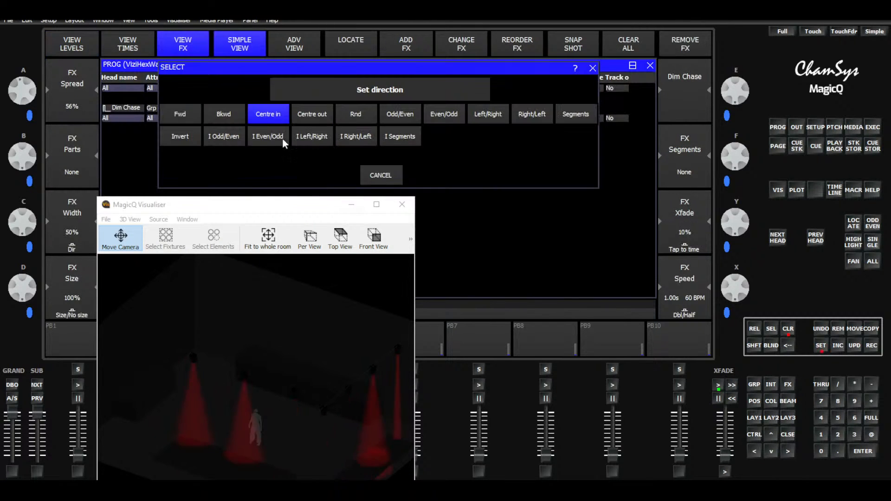
{"action": "left_click", "coordinate": [189, 114]}
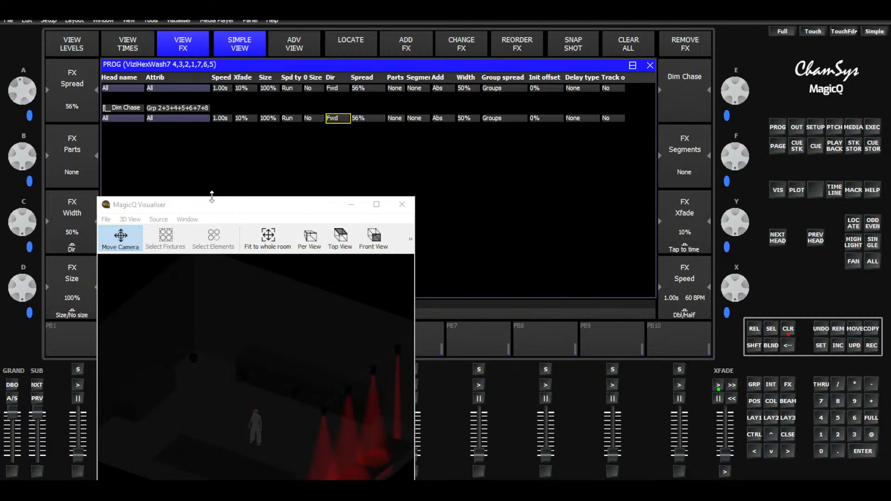
Try the dim chase's size at 80% and restore it to 100%
{"action": "left_click_drag", "start_coordinate": [227, 208], "coordinate": [376, 202]}
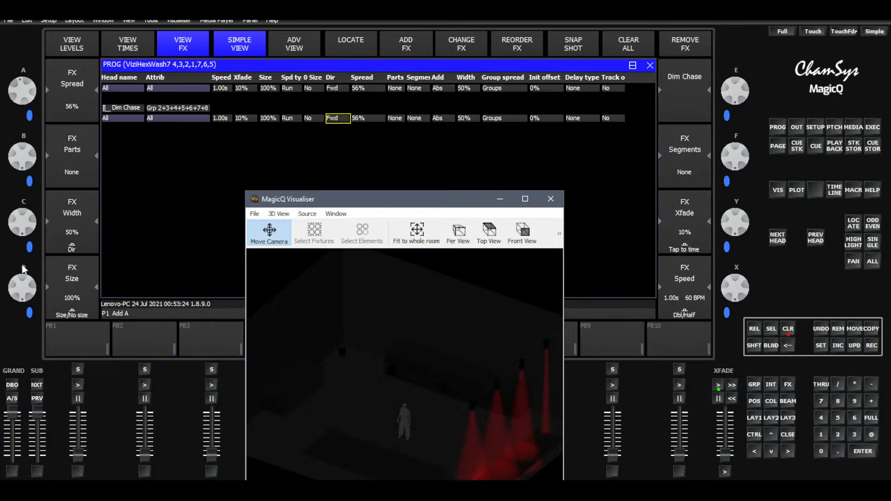
{"action": "left_click_drag", "start_coordinate": [29, 288], "coordinate": [31, 264]}
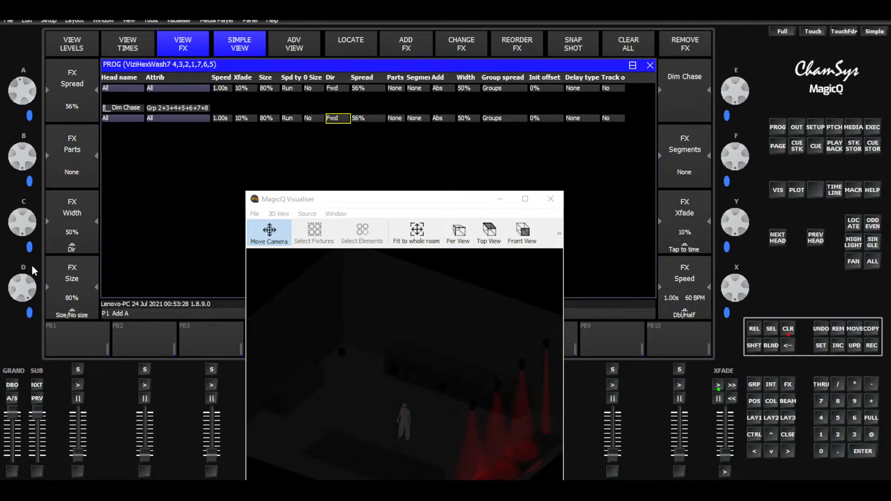
{"action": "left_click_drag", "start_coordinate": [32, 266], "coordinate": [12, 339]}
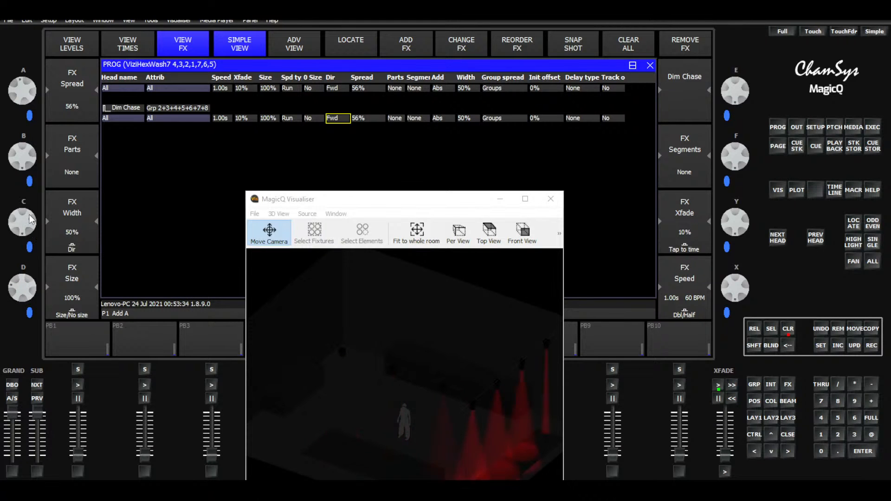
Experiment with the dim chase's width at 23%, its parts at 2's and back to None, and its spread at 57%
{"action": "left_click_drag", "start_coordinate": [31, 224], "coordinate": [29, 163]}
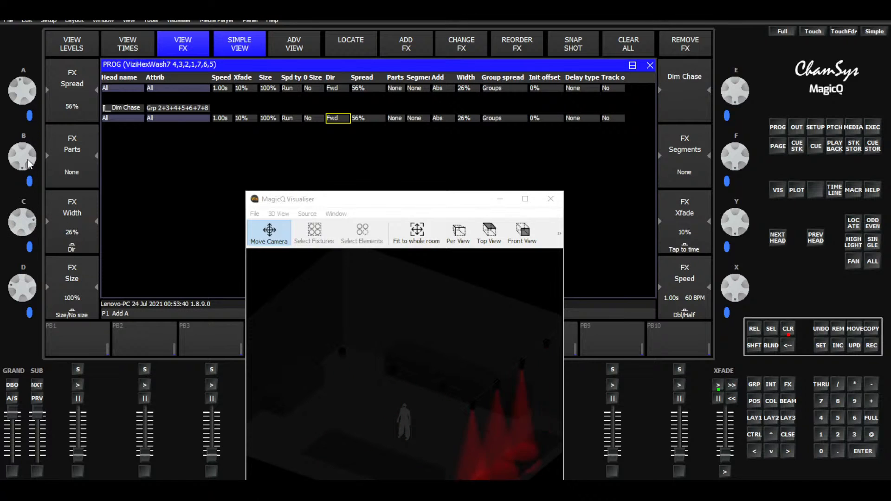
{"action": "left_click_drag", "start_coordinate": [29, 167], "coordinate": [27, 87]}
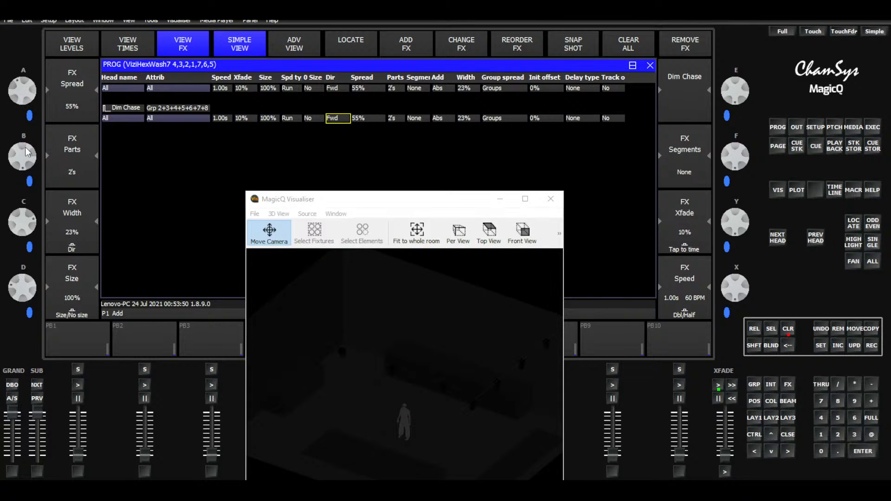
{"action": "left_click_drag", "start_coordinate": [26, 167], "coordinate": [63, 162]}
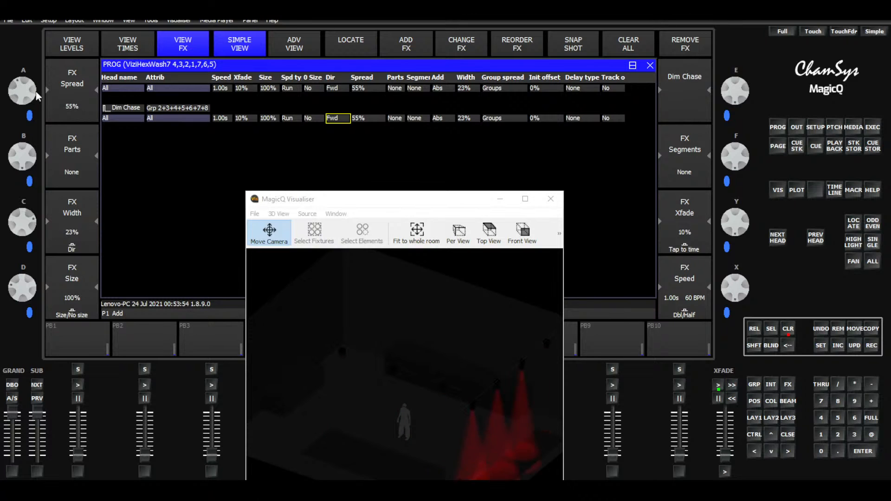
{"action": "left_click_drag", "start_coordinate": [26, 92], "coordinate": [30, 107]}
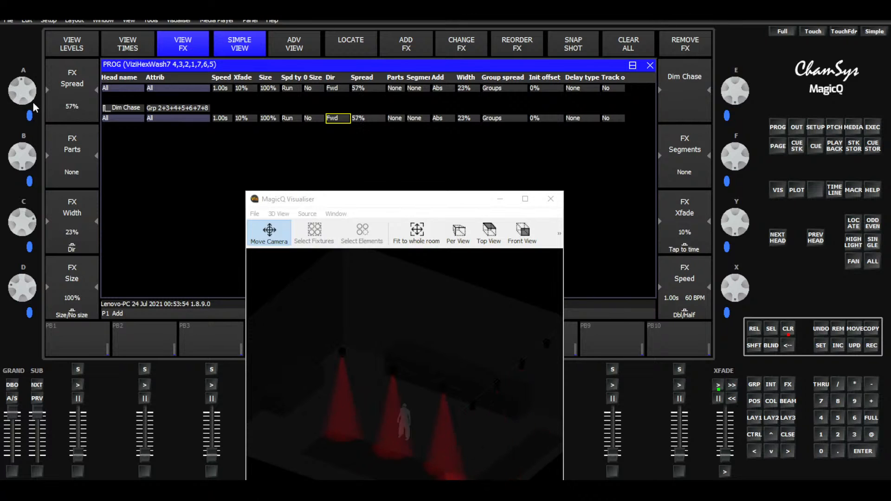
Set the dim chase's spread to 100% (even)
{"action": "left_click", "coordinate": [364, 115]}
{"action": "left_click", "coordinate": [304, 261]}
{"action": "left_click", "coordinate": [319, 281]}
{"action": "left_click", "coordinate": [318, 280]}
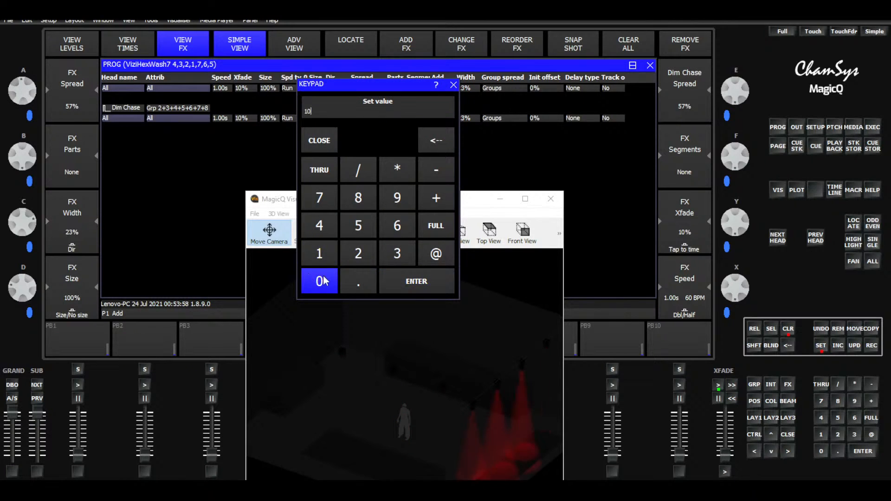
{"action": "left_click", "coordinate": [416, 281]}
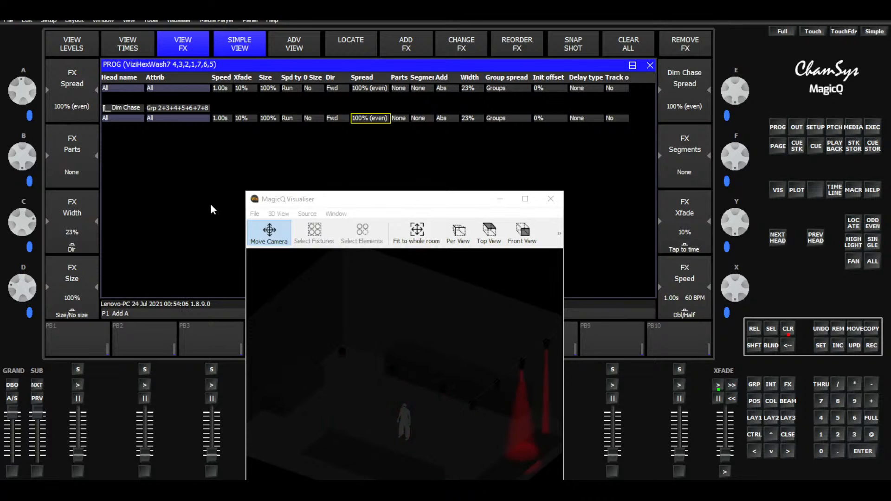
{"action": "left_click", "coordinate": [292, 115]}
{"action": "left_click", "coordinate": [292, 113]}
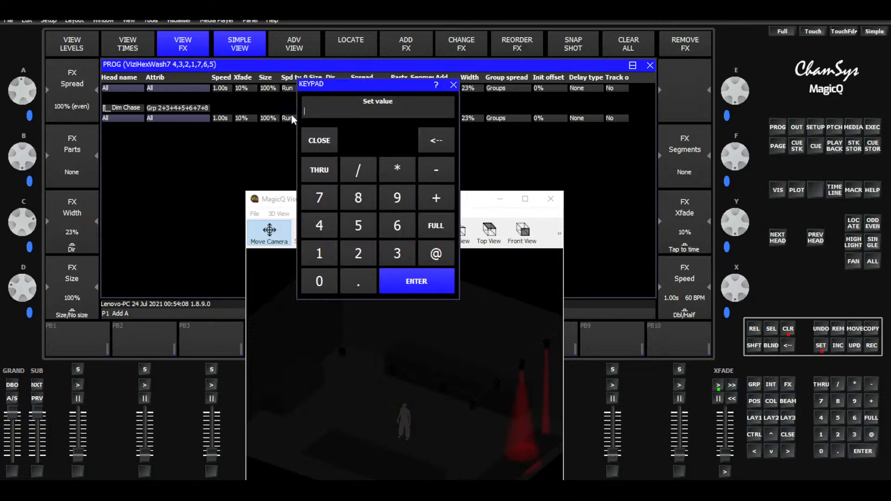
{"action": "left_click", "coordinate": [454, 85]}
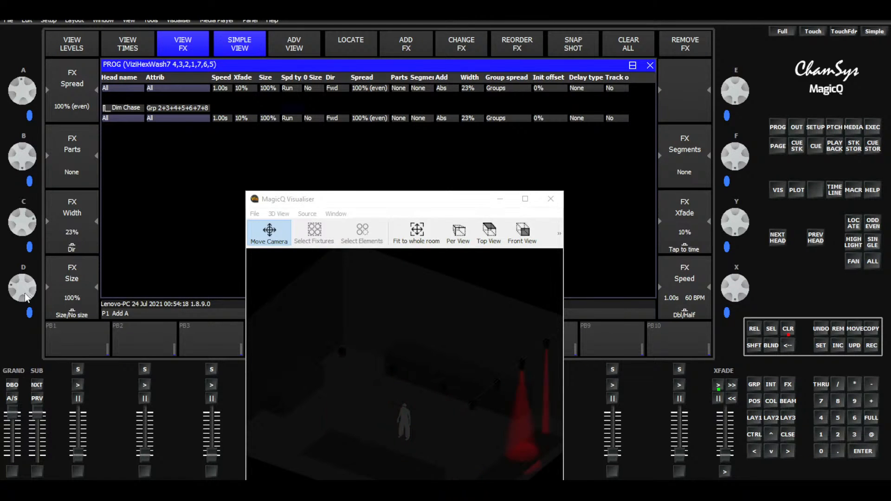
Set the dim chase's width to 30% and its crossfade to 50%
{"action": "left_click_drag", "start_coordinate": [30, 236], "coordinate": [29, 242]}
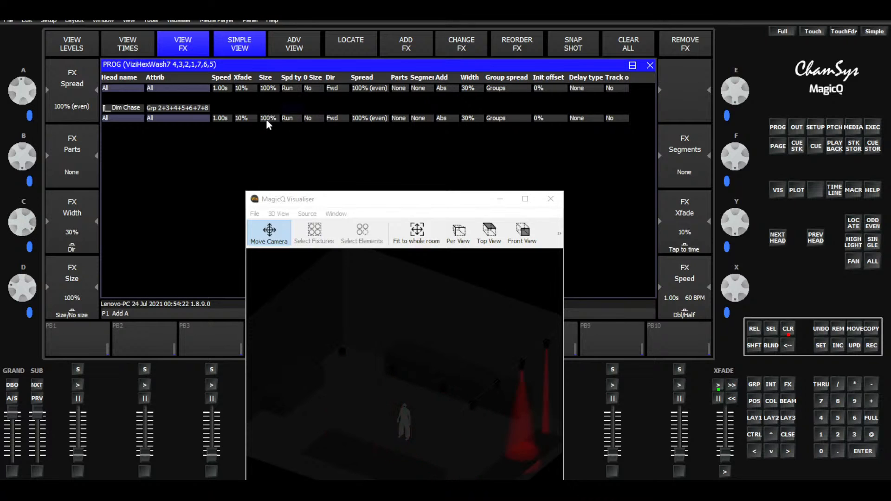
{"action": "left_click", "coordinate": [249, 116]}
{"action": "left_click", "coordinate": [249, 116]}
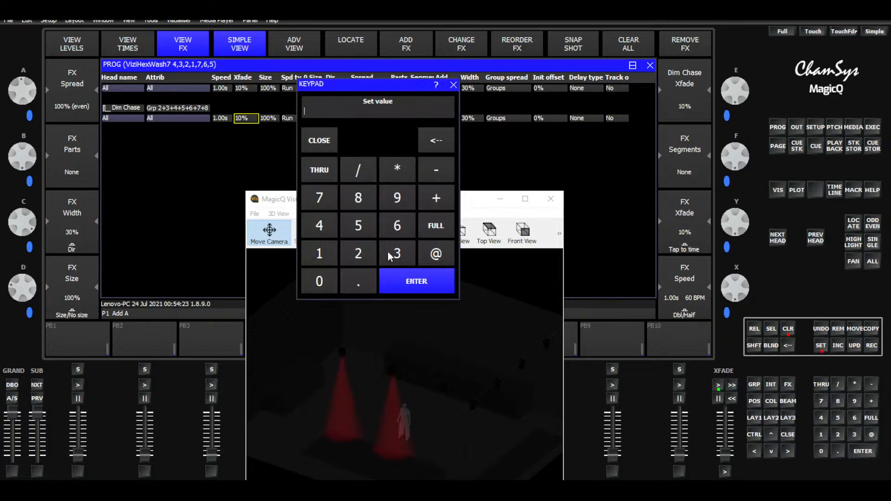
{"action": "left_click", "coordinate": [347, 223]}
{"action": "left_click", "coordinate": [318, 280]}
{"action": "left_click", "coordinate": [412, 280]}
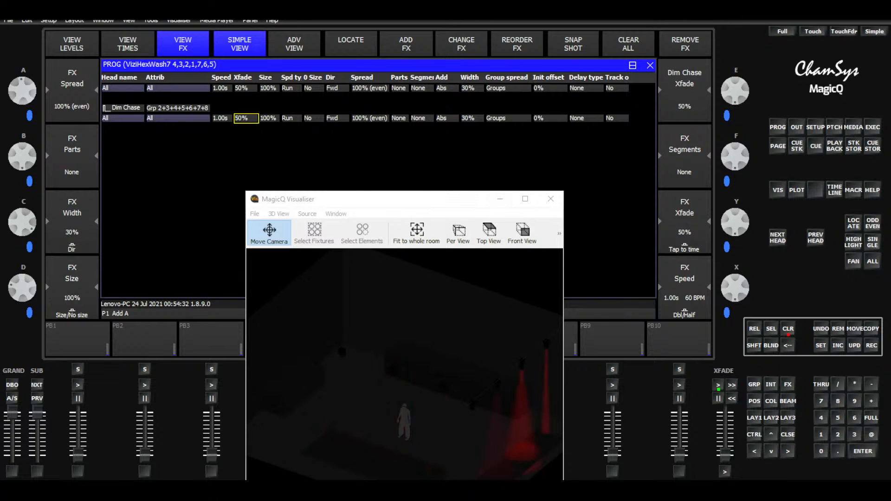
Return to the Execute page and switch it from design view to execute view
{"action": "left_click", "coordinate": [873, 147]}
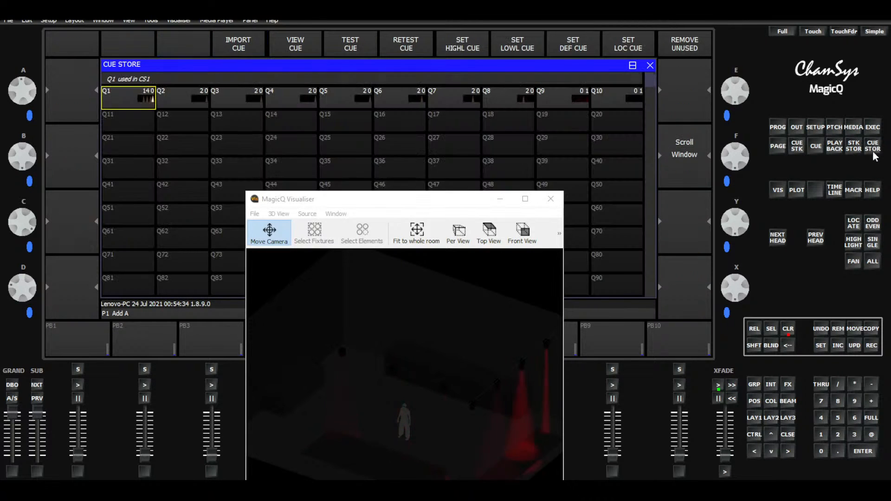
{"action": "left_click", "coordinate": [873, 130]}
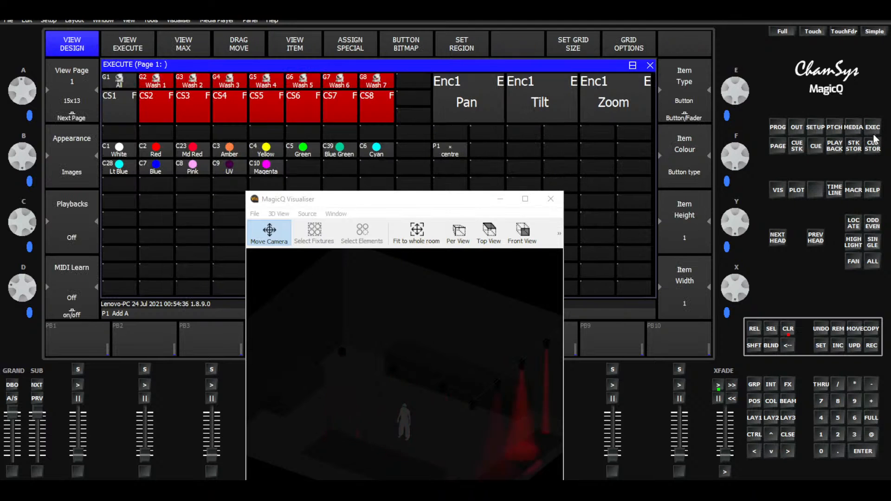
{"action": "left_click", "coordinate": [130, 44]}
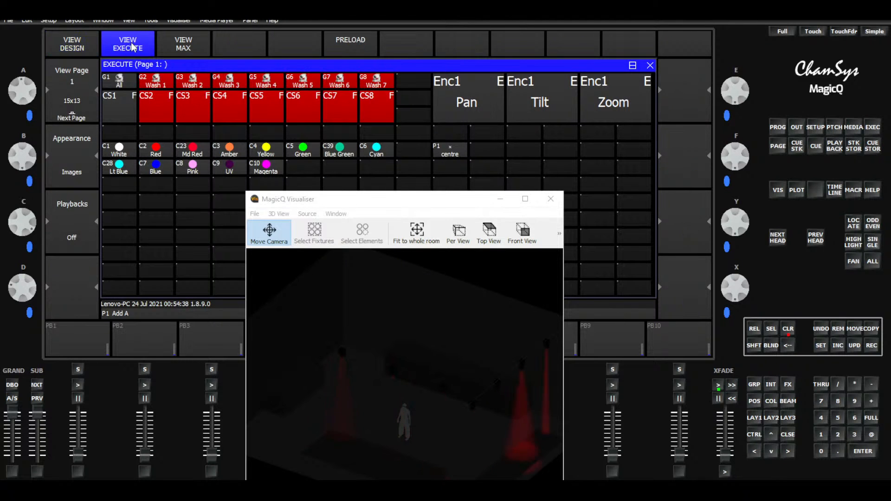
Switch the Execute page to design view and record the current dim chase into the empty cell right after CS10
{"action": "left_click", "coordinate": [73, 45]}
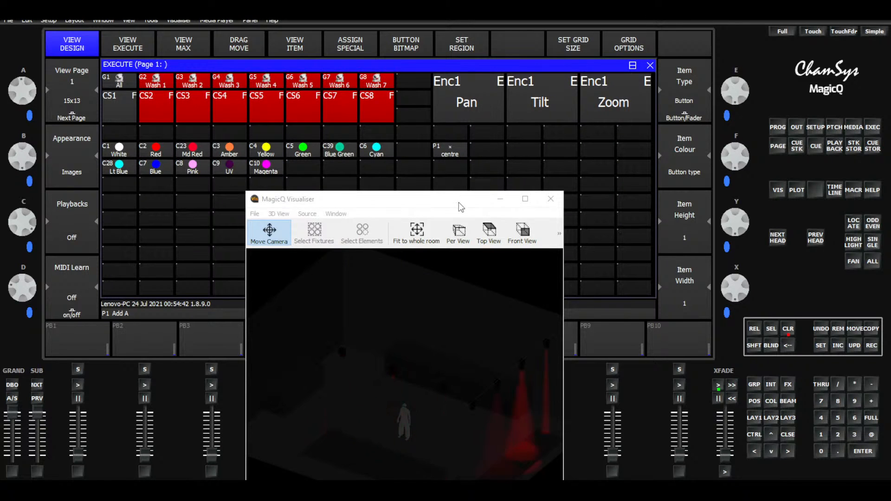
{"action": "left_click_drag", "start_coordinate": [459, 206], "coordinate": [315, 210]}
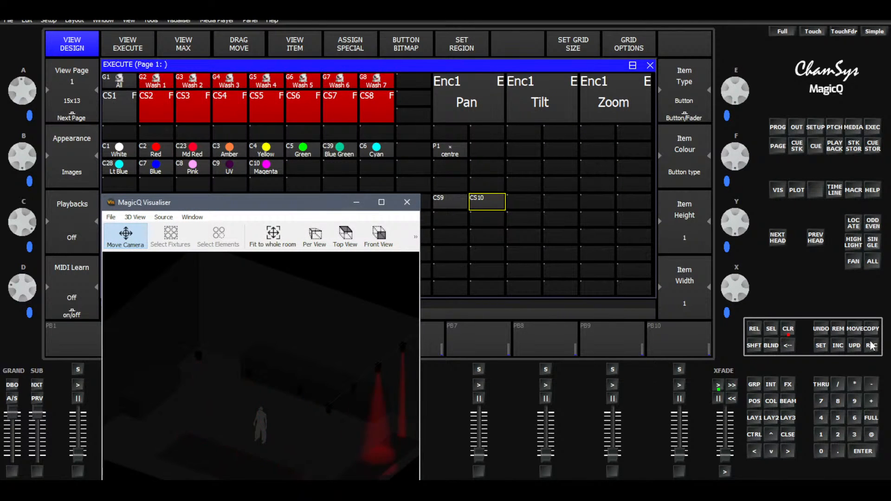
{"action": "left_click", "coordinate": [871, 346]}
{"action": "left_click", "coordinate": [528, 206]}
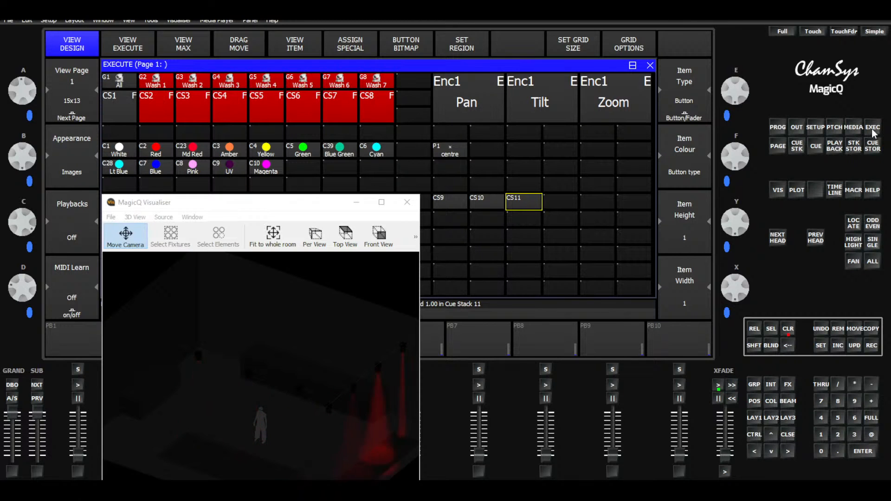
Return to the programmer and set the dim chase's segments to 4's after trying several other segment values
{"action": "left_click", "coordinate": [778, 127]}
{"action": "left_click_drag", "start_coordinate": [254, 208], "coordinate": [400, 156]}
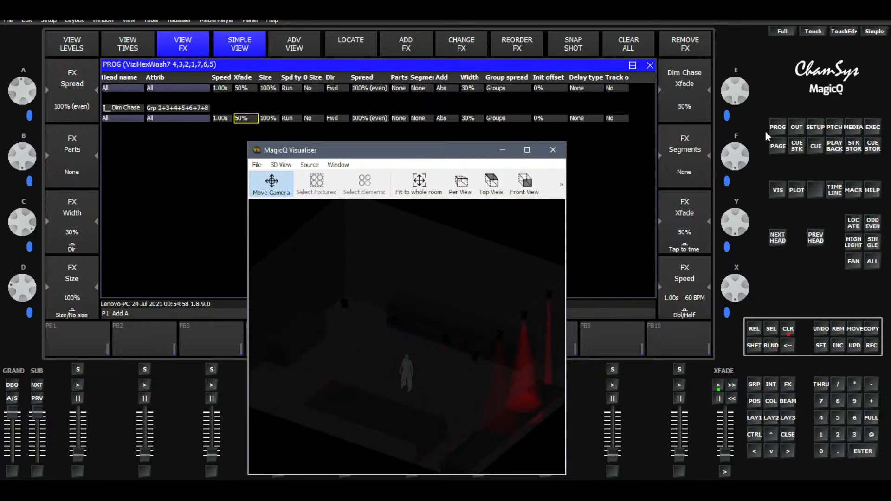
{"action": "left_click", "coordinate": [673, 176]}
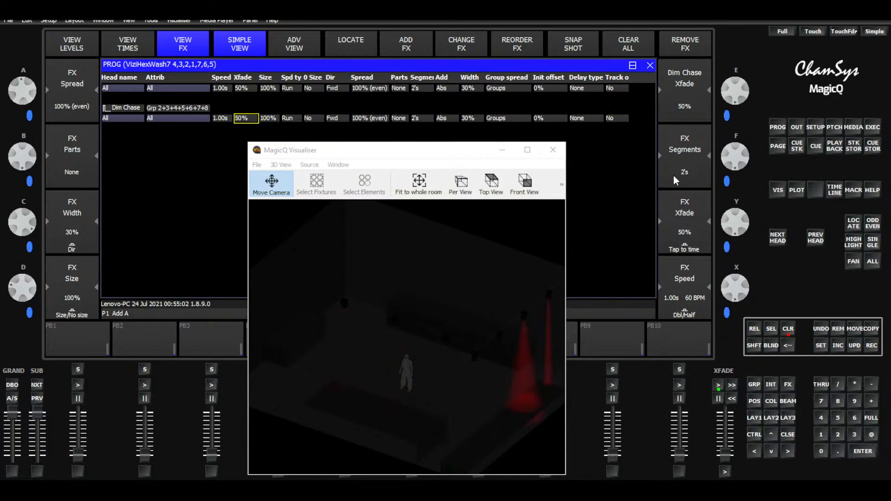
{"action": "left_click", "coordinate": [673, 176]}
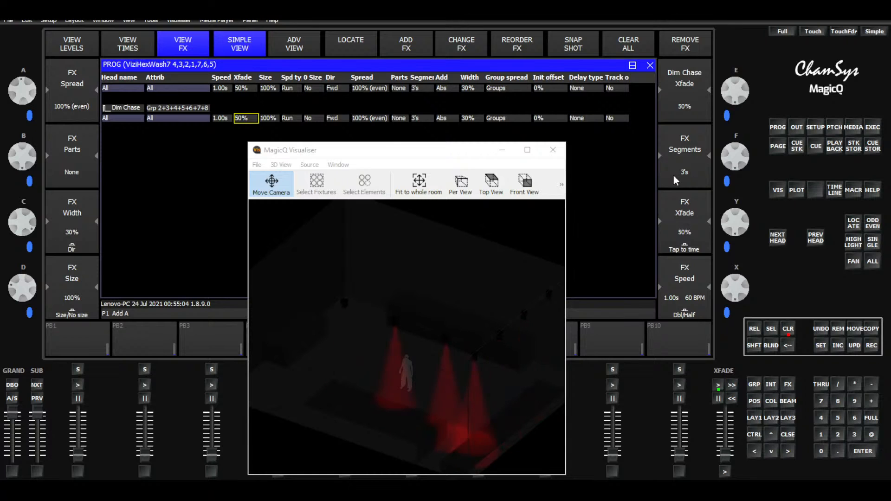
{"action": "left_click", "coordinate": [673, 175]}
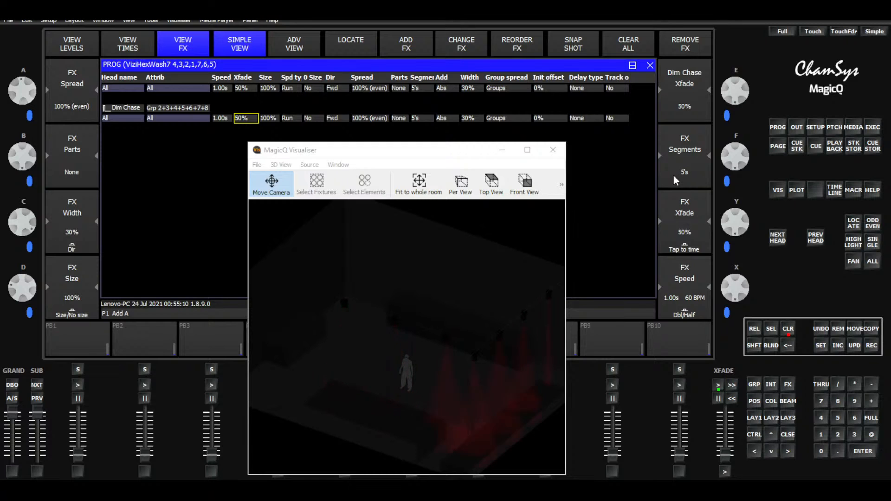
{"action": "scroll", "coordinate": [673, 176], "scroll_direction": "up", "scroll_amount": 2}
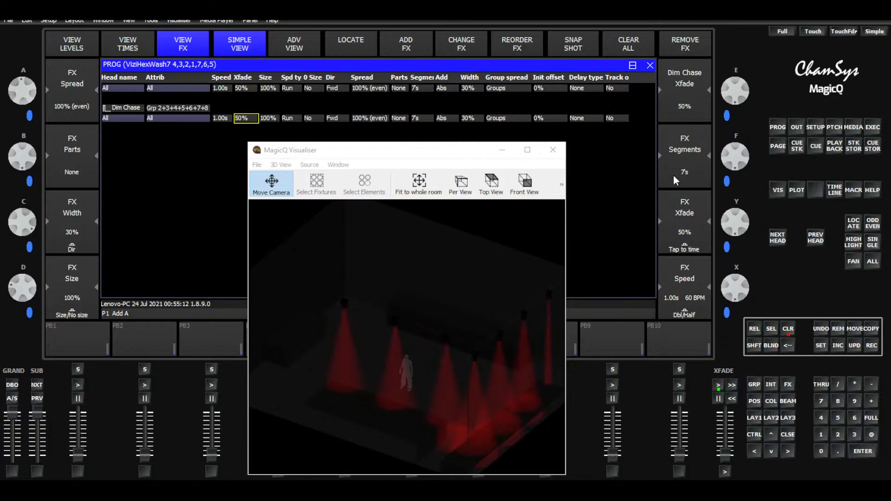
{"action": "scroll", "coordinate": [673, 176], "scroll_direction": "down", "scroll_amount": 2}
{"action": "scroll", "coordinate": [696, 150], "scroll_direction": "down", "scroll_amount": 1}
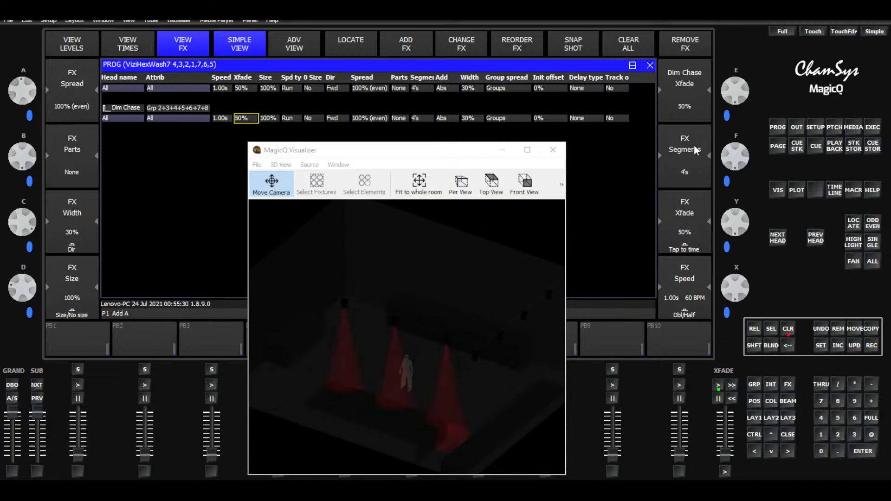
Record the segmented dim chase on the Execute page in the empty cell right after CS11
{"action": "left_click", "coordinate": [873, 128]}
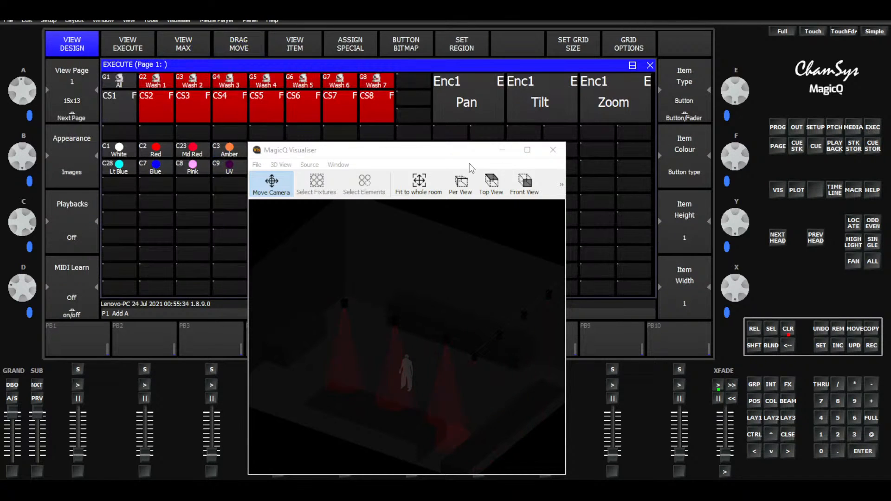
{"action": "left_click_drag", "start_coordinate": [361, 149], "coordinate": [208, 181]}
{"action": "left_click", "coordinate": [873, 348]}
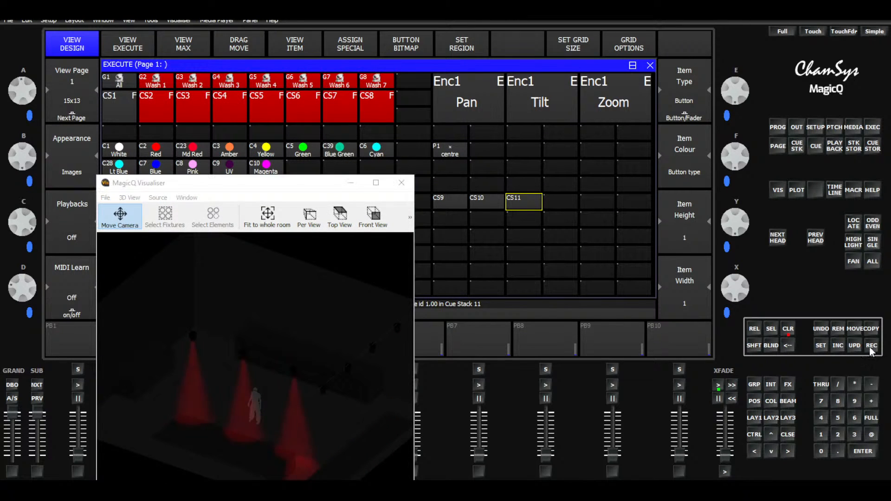
{"action": "left_click", "coordinate": [548, 203]}
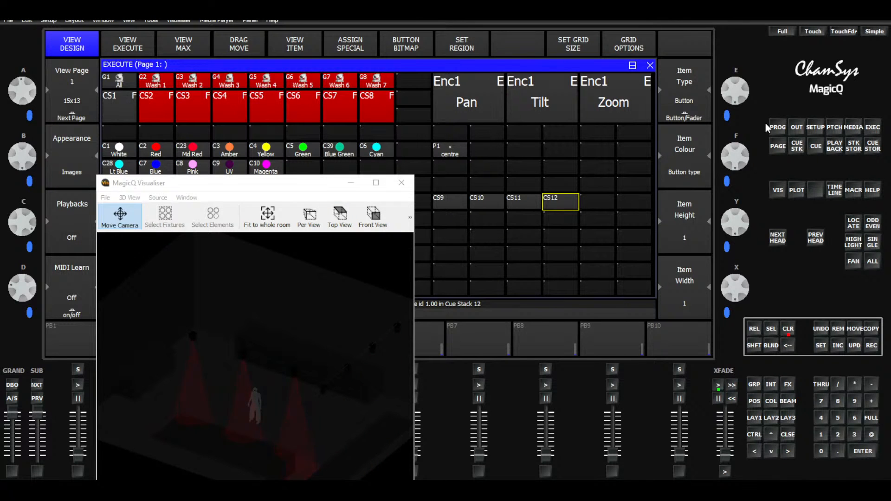
Return to the programmer and clear the dim chase from it
{"action": "left_click", "coordinate": [778, 126]}
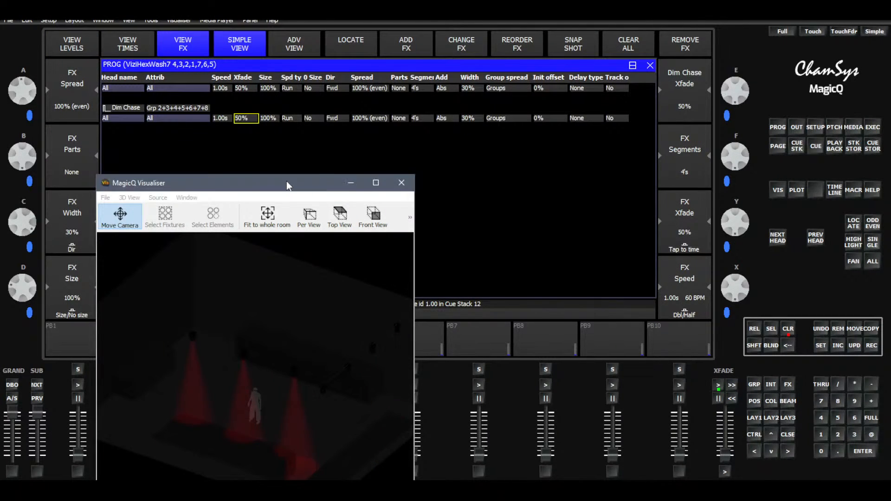
{"action": "left_click_drag", "start_coordinate": [286, 181], "coordinate": [350, 143]}
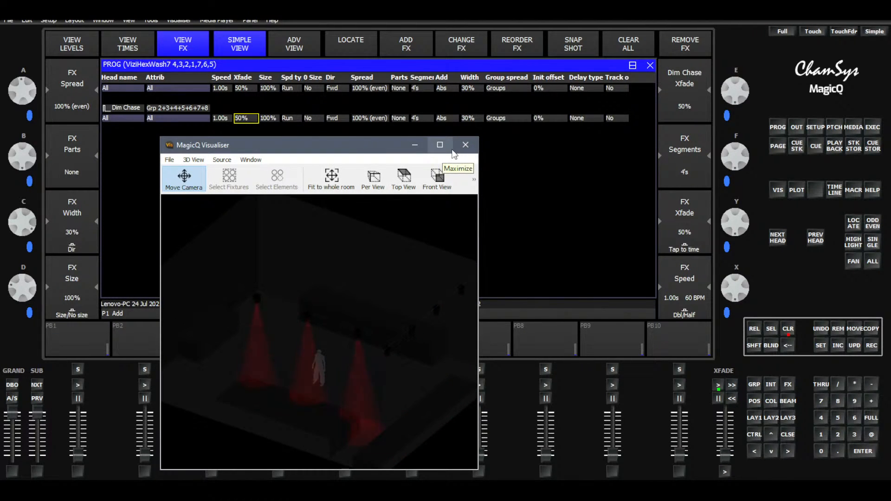
{"action": "left_click", "coordinate": [789, 330]}
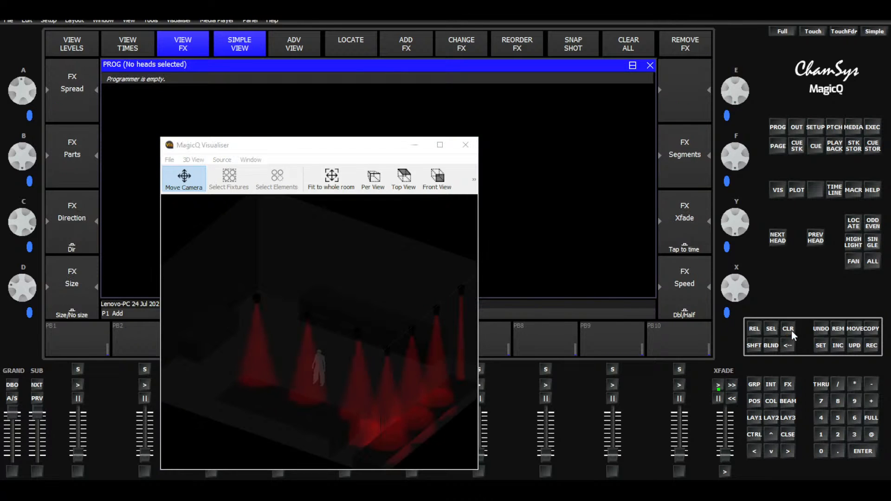
Select the groups Wash 1 through Wash 7 in order from the group palette
{"action": "left_click", "coordinate": [751, 416]}
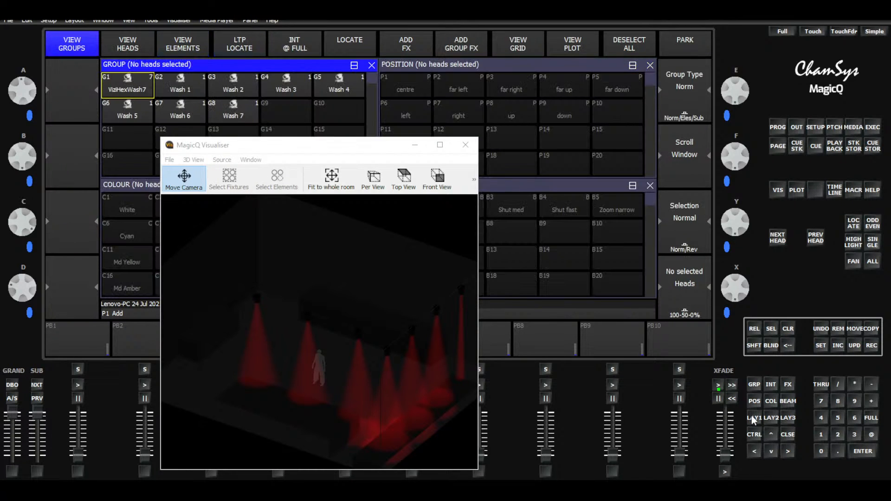
{"action": "left_click_drag", "start_coordinate": [253, 150], "coordinate": [305, 160]}
{"action": "left_click", "coordinate": [144, 80]}
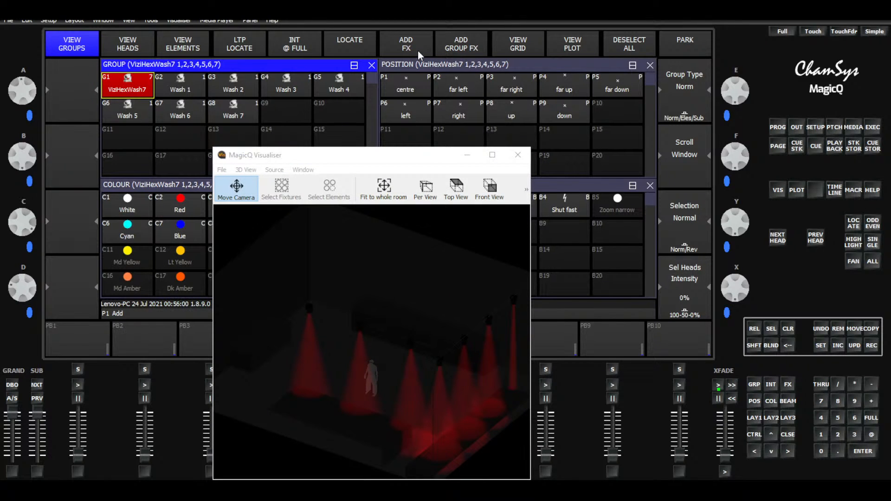
{"action": "left_click", "coordinate": [175, 91]}
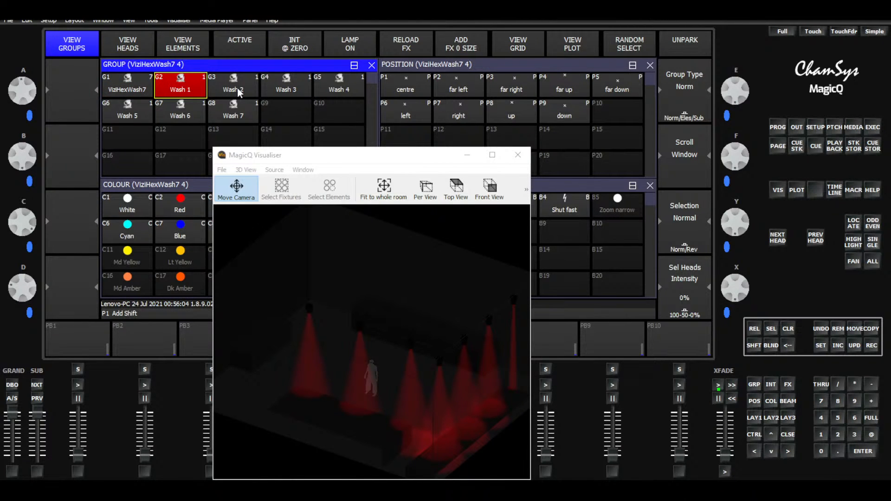
{"action": "left_click", "coordinate": [238, 88], "text": "shift"}
{"action": "left_click", "coordinate": [274, 79], "text": "shift"}
{"action": "left_click", "coordinate": [331, 80], "text": "shift"}
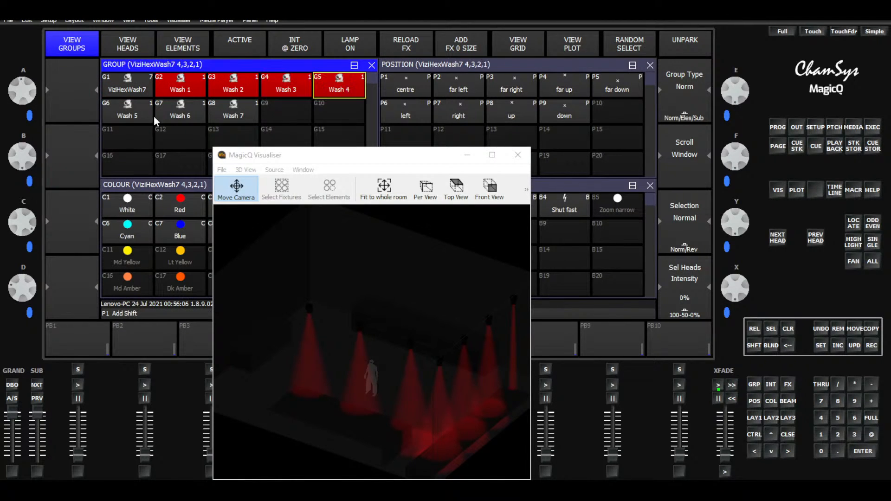
{"action": "left_click", "coordinate": [130, 112], "text": "shift"}
{"action": "left_click", "coordinate": [160, 113], "text": "shift"}
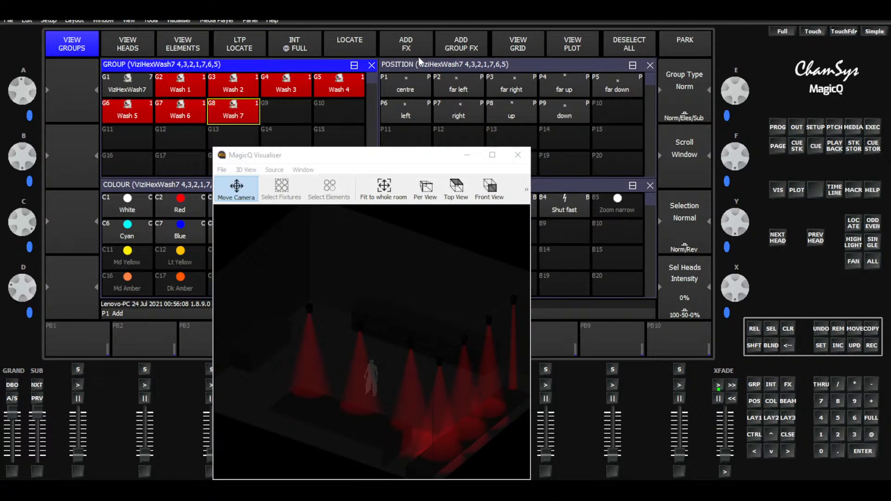
Add the 3col colour effect to the selected heads using the White, Red and Md Red Amber palettes
{"action": "left_click", "coordinate": [420, 41]}
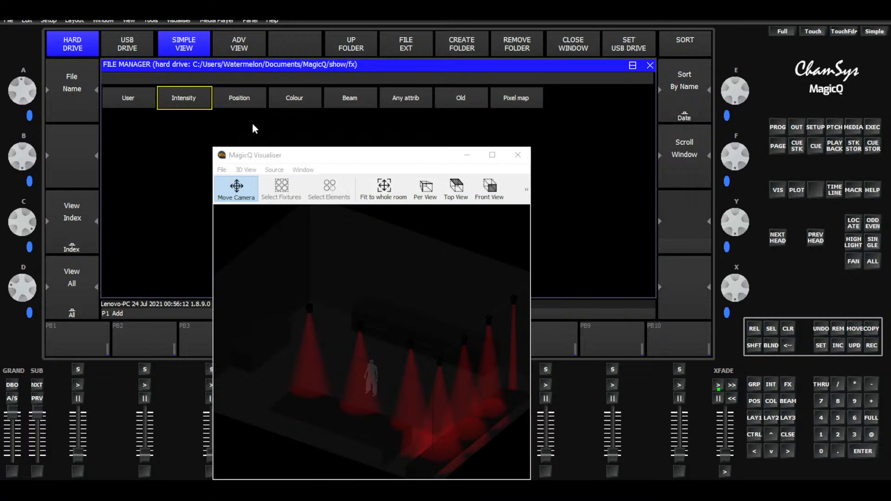
{"action": "left_click", "coordinate": [290, 101]}
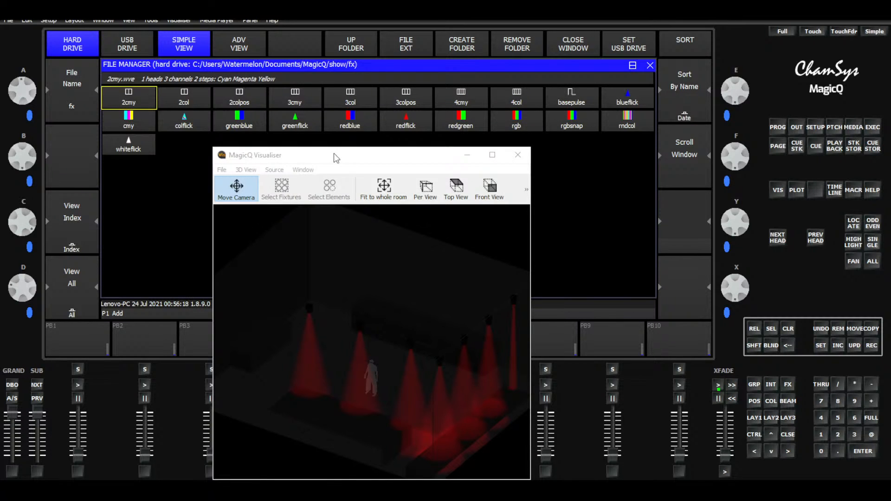
{"action": "left_click", "coordinate": [349, 98]}
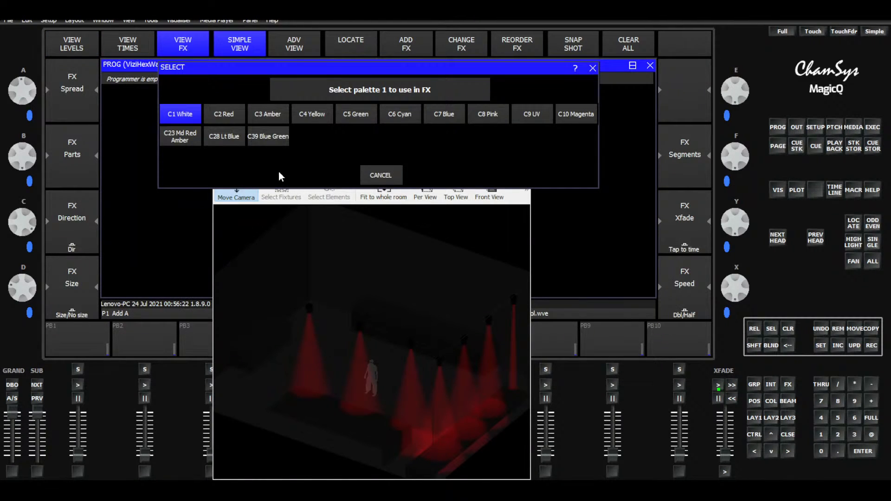
{"action": "left_click", "coordinate": [183, 115]}
{"action": "left_click", "coordinate": [229, 116]}
{"action": "left_click", "coordinate": [193, 141]}
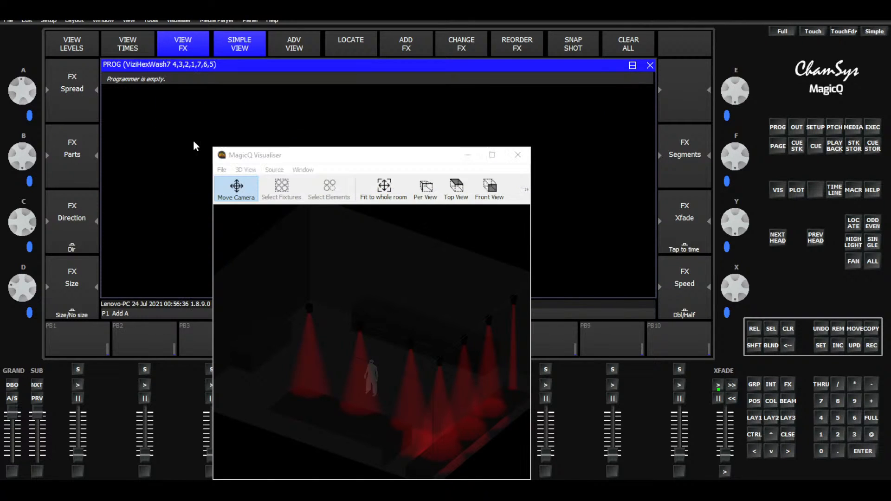
{"action": "left_click", "coordinate": [313, 177]}
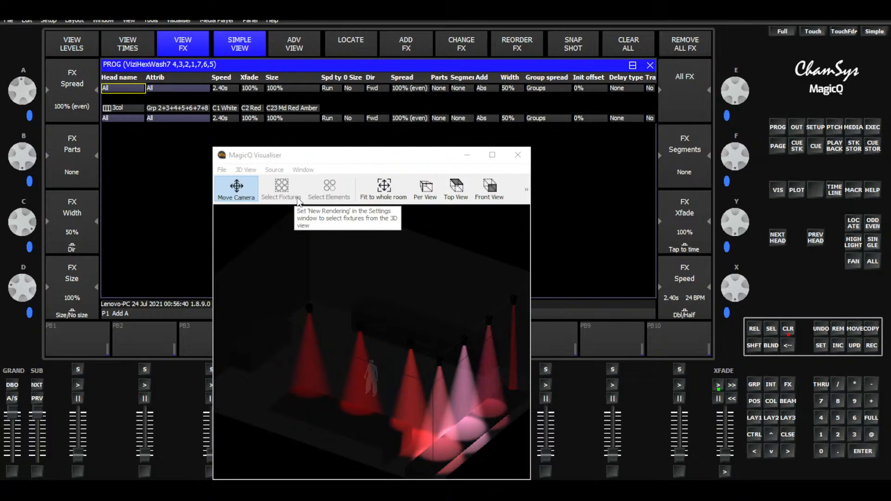
Try a 10% crossfade on the 3col effect
{"action": "left_click", "coordinate": [257, 118]}
{"action": "left_click", "coordinate": [319, 253]}
{"action": "left_click", "coordinate": [320, 282]}
{"action": "left_click", "coordinate": [382, 281]}
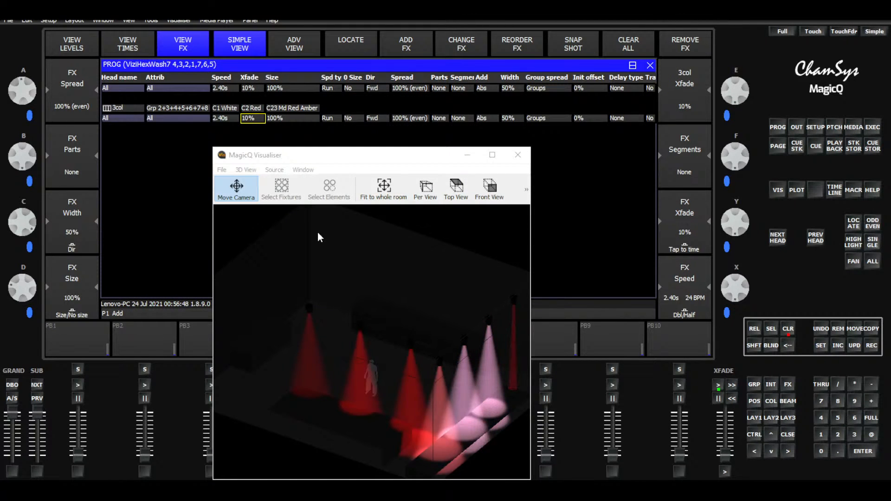
Set the 3col effect's crossfade to 75%
{"action": "left_click", "coordinate": [258, 119]}
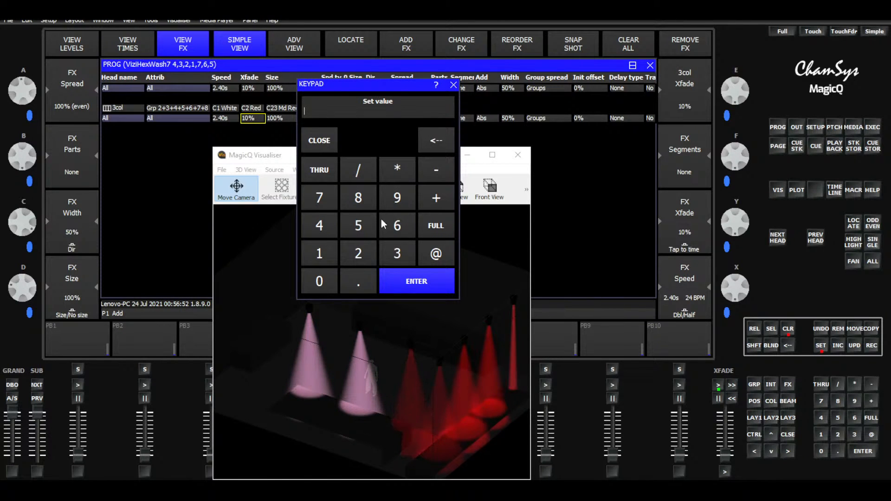
{"action": "left_click", "coordinate": [327, 195]}
{"action": "left_click", "coordinate": [360, 227]}
{"action": "left_click", "coordinate": [390, 274]}
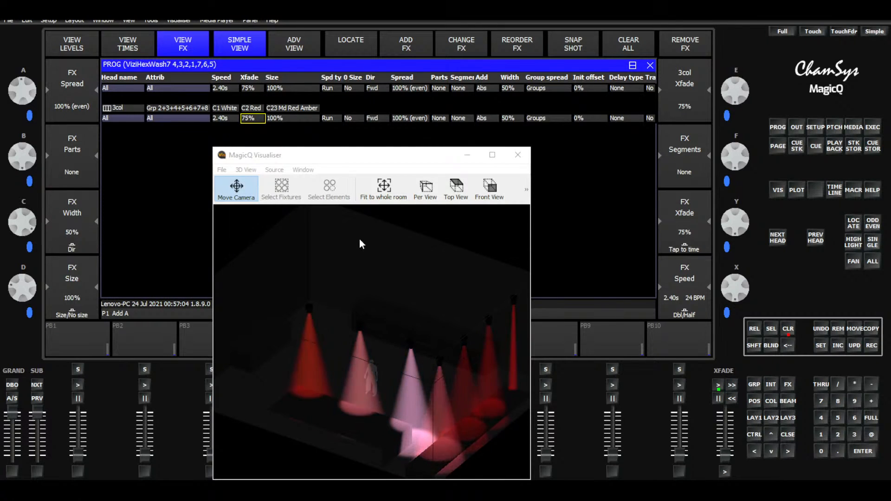
Record the 3col effect on the Execute page in the first cell of the row containing CS9 to CS12
{"action": "left_click", "coordinate": [879, 127]}
{"action": "left_click_drag", "start_coordinate": [341, 152], "coordinate": [274, 258]}
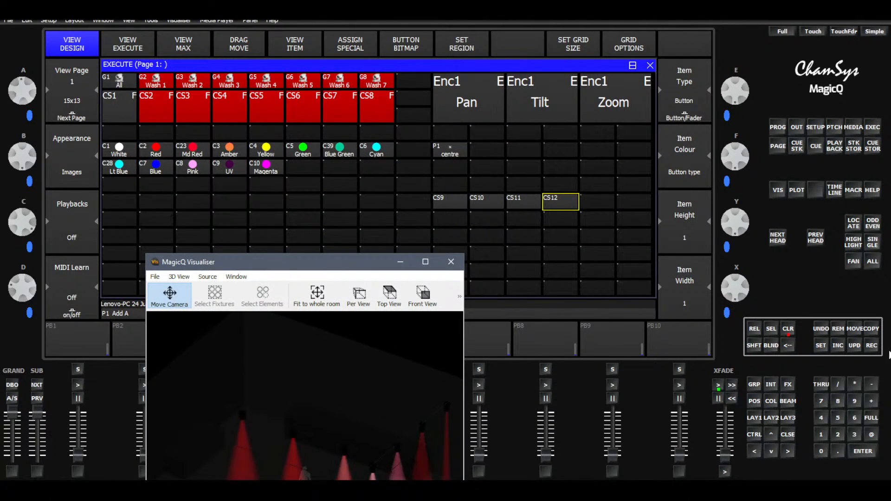
{"action": "left_click", "coordinate": [872, 345]}
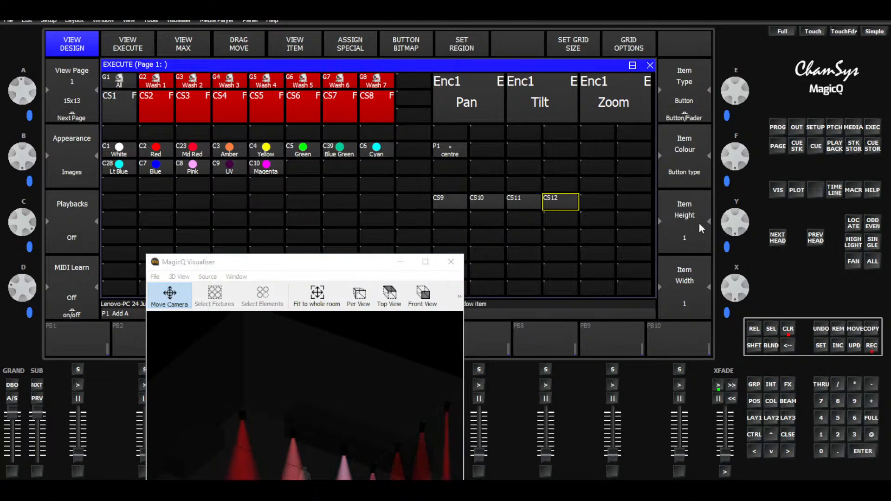
{"action": "left_click", "coordinate": [119, 202]}
Name the newly recorded 3col cue stack "Red/Wt X" and clear the programmer
{"action": "left_click", "coordinate": [820, 347]}
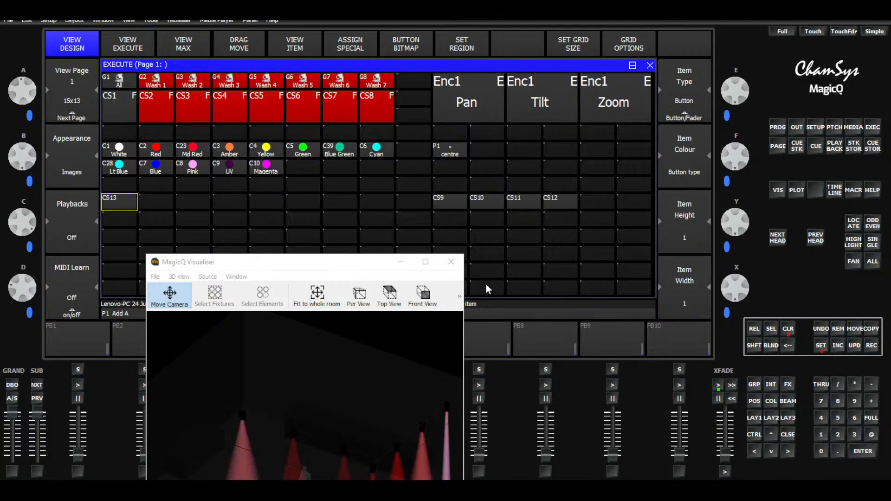
{"action": "left_click", "coordinate": [126, 206]}
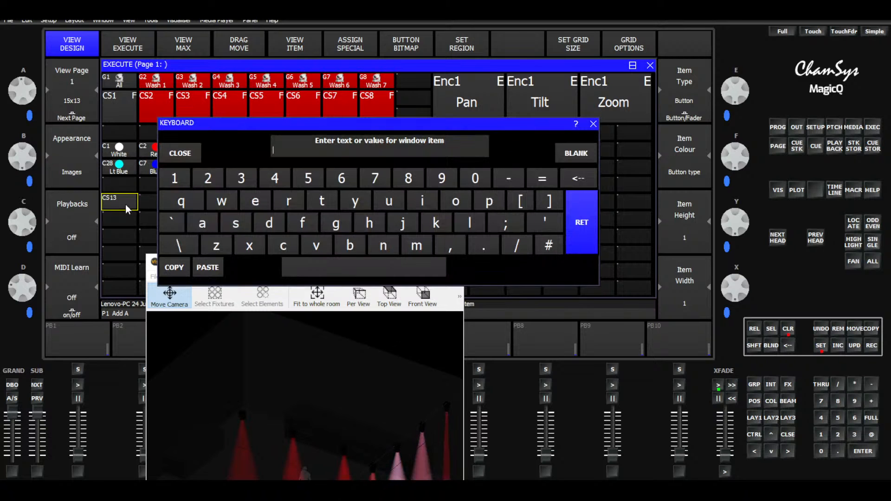
{"action": "type", "text": "Red/Wt X"}
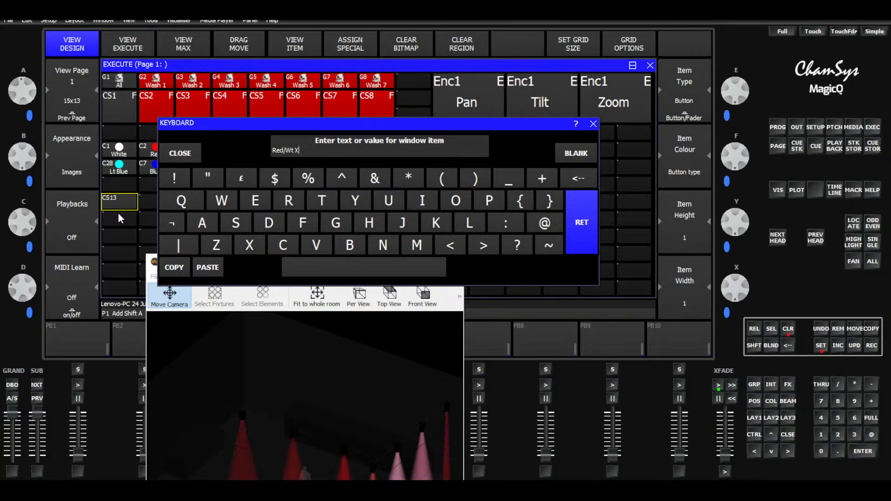
{"action": "key", "text": "Return"}
{"action": "key", "text": "shift"}
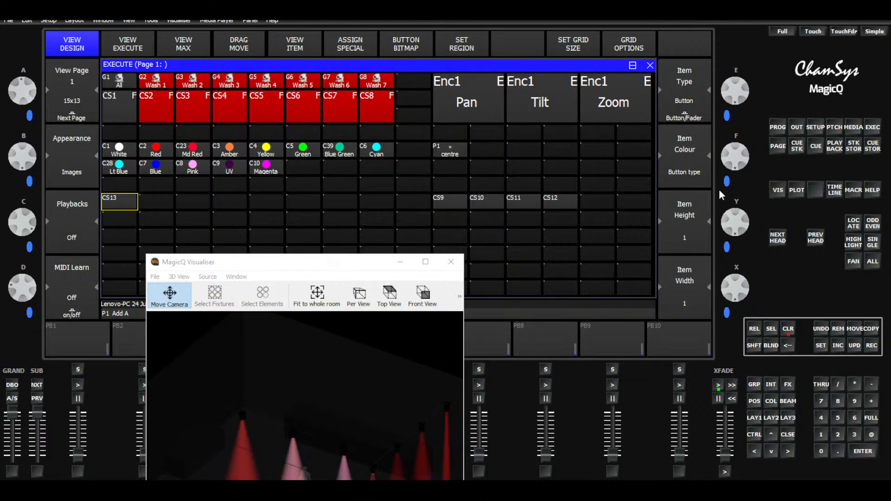
{"action": "left_click", "coordinate": [789, 329]}
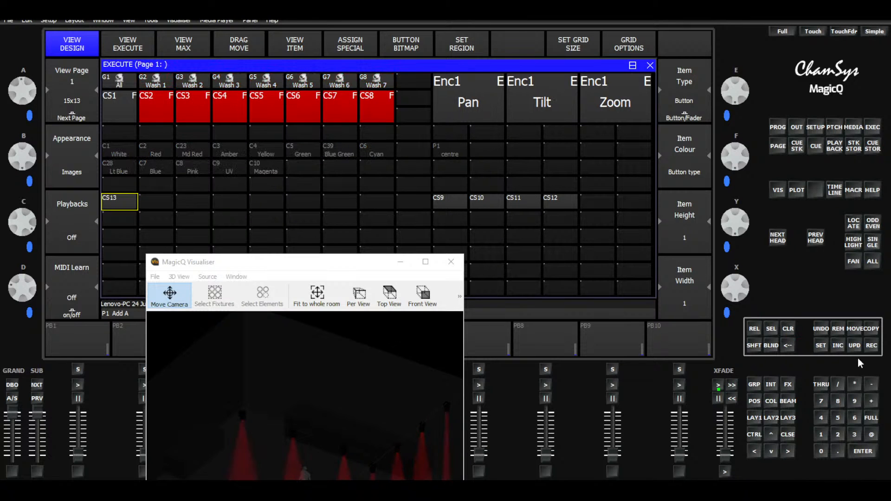
Name the CS13 cue stack on the Execute page "Red/Wt Chase"
{"action": "left_click", "coordinate": [110, 204]}
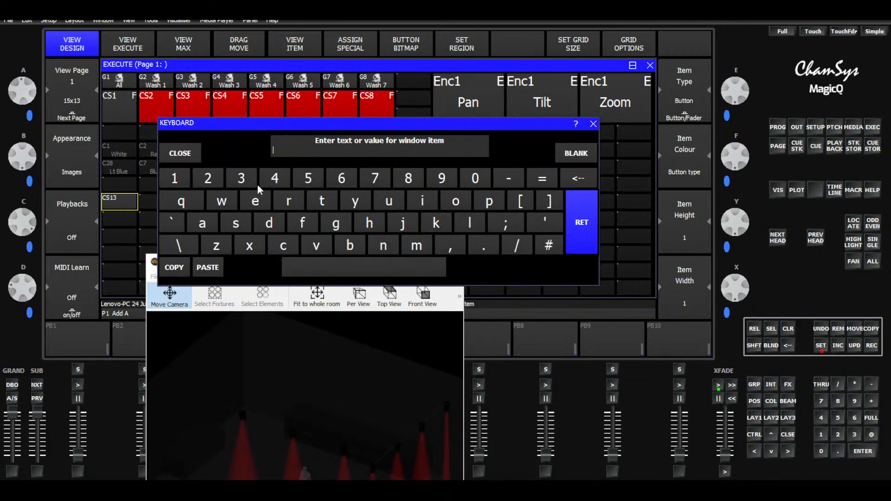
{"action": "type", "text": "Red/Wt Chase"}
{"action": "key", "text": "Return"}
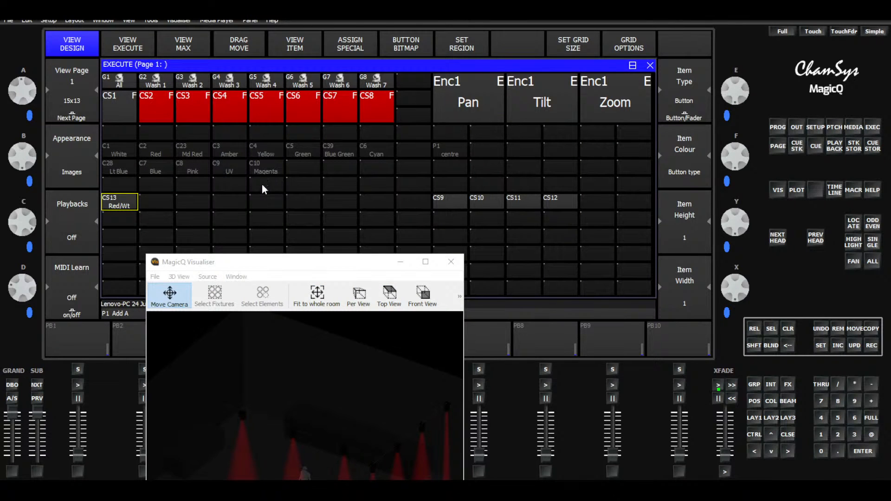
{"action": "left_click_drag", "start_coordinate": [352, 267], "coordinate": [369, 163]}
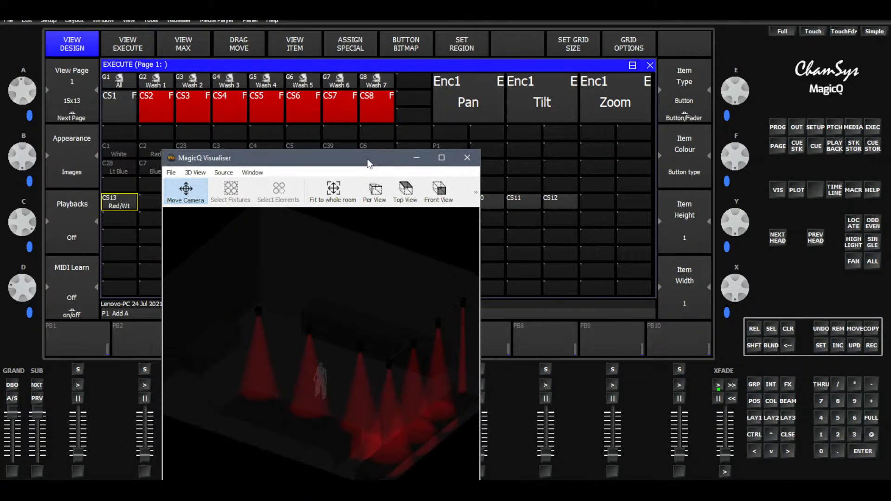
{"action": "left_click", "coordinate": [755, 384]}
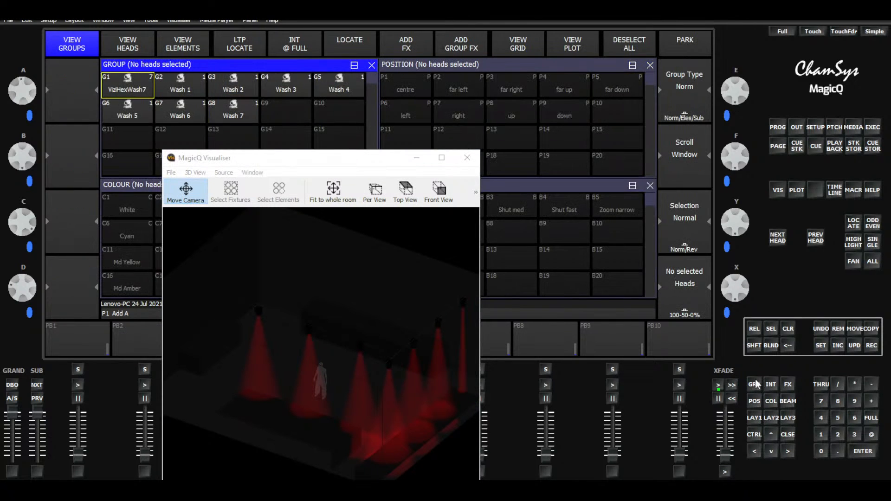
{"action": "left_click", "coordinate": [875, 131]}
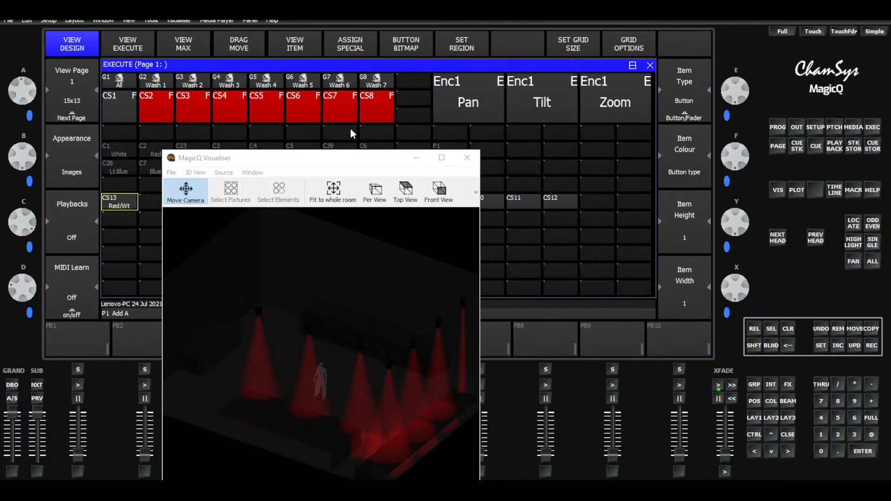
{"action": "left_click_drag", "start_coordinate": [327, 160], "coordinate": [274, 262]}
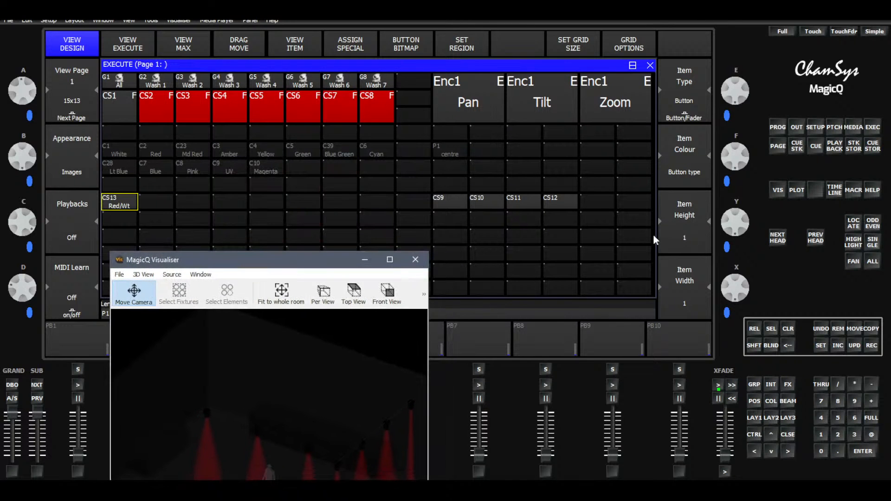
Make the CS9 to CS12 cells one region and set the item type of all four to Button (So)
{"action": "left_click_drag", "start_coordinate": [444, 200], "coordinate": [572, 205]}
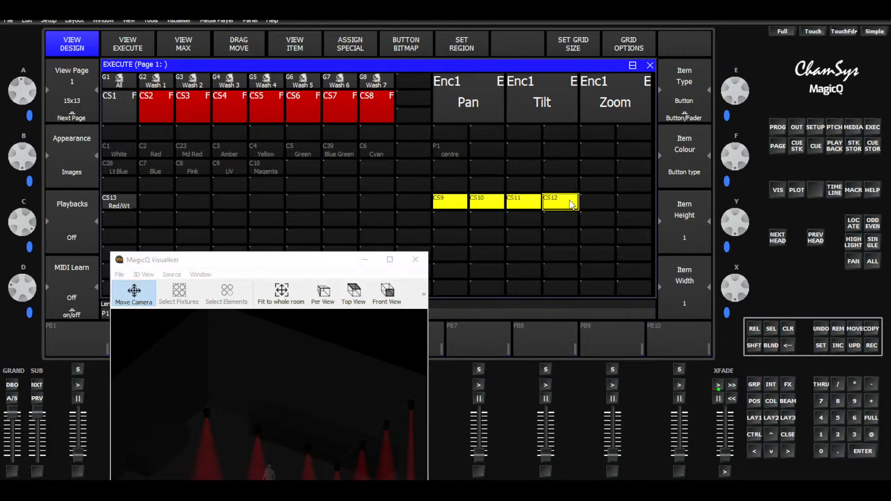
{"action": "left_click", "coordinate": [464, 48]}
{"action": "left_click", "coordinate": [450, 202]}
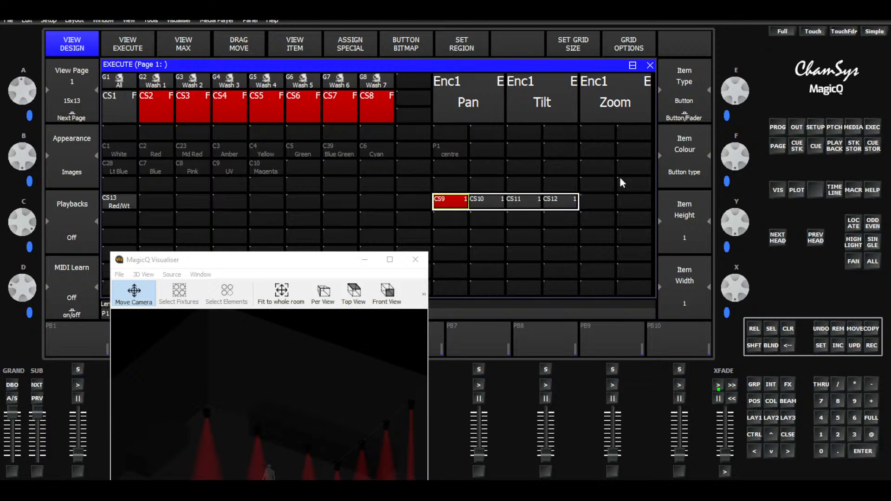
{"action": "left_click", "coordinate": [685, 109]}
{"action": "left_click", "coordinate": [481, 205]}
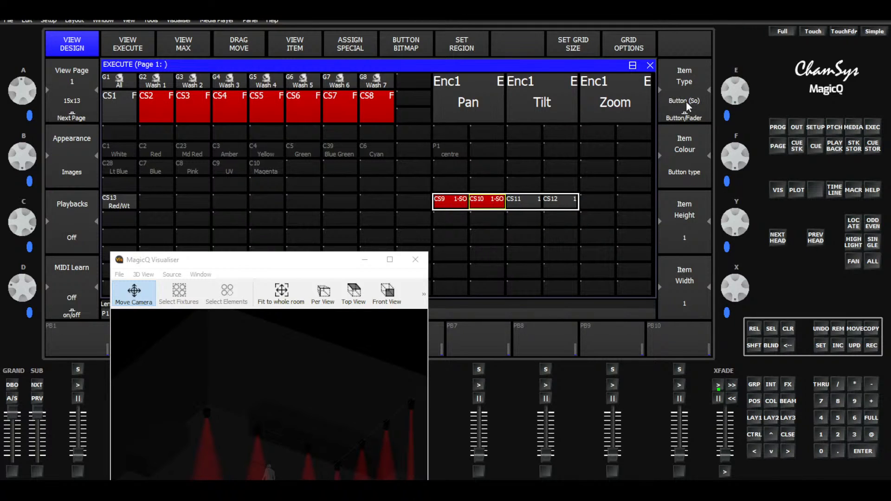
{"action": "left_click", "coordinate": [523, 201]}
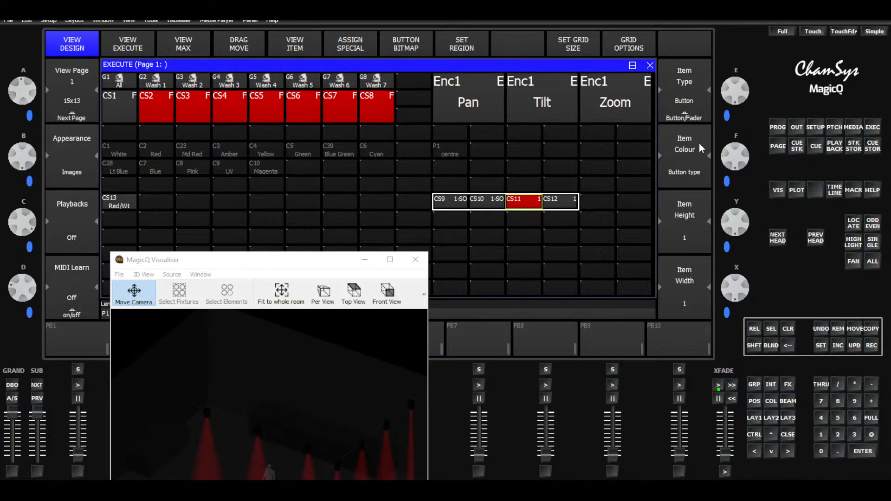
{"action": "left_click", "coordinate": [554, 205]}
{"action": "left_click", "coordinate": [692, 116]}
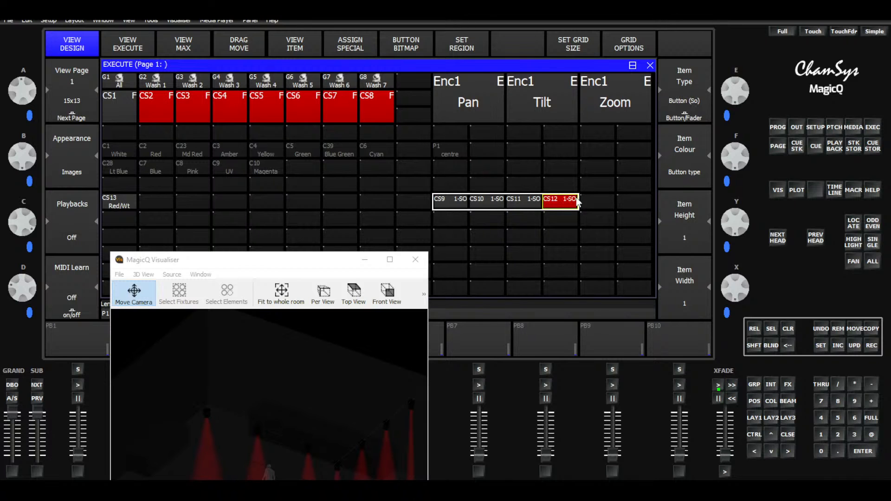
Put the Execute page in execute view and test the four region buttons one after another, with the programmer cleared
{"action": "left_click", "coordinate": [124, 45]}
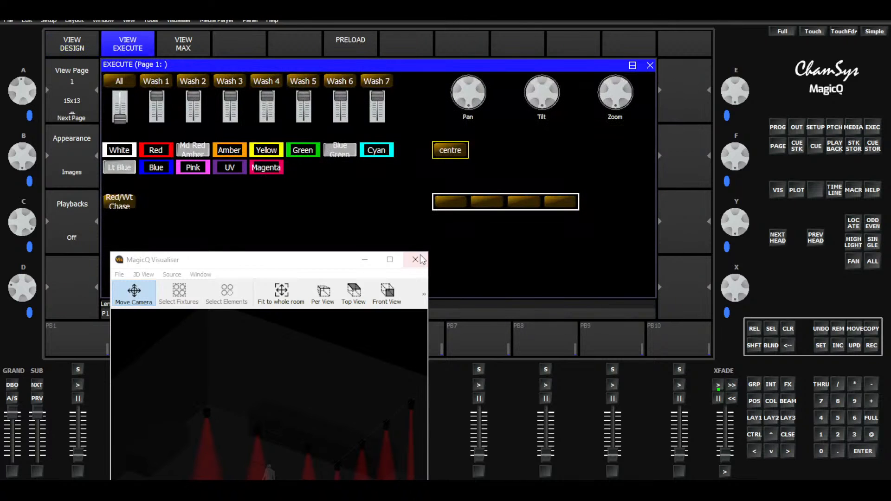
{"action": "left_click_drag", "start_coordinate": [260, 260], "coordinate": [235, 148]}
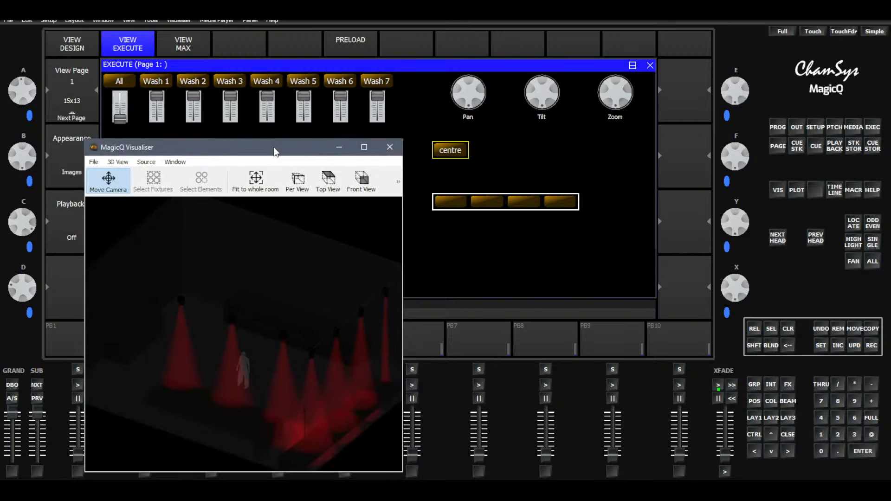
{"action": "left_click", "coordinate": [454, 202]}
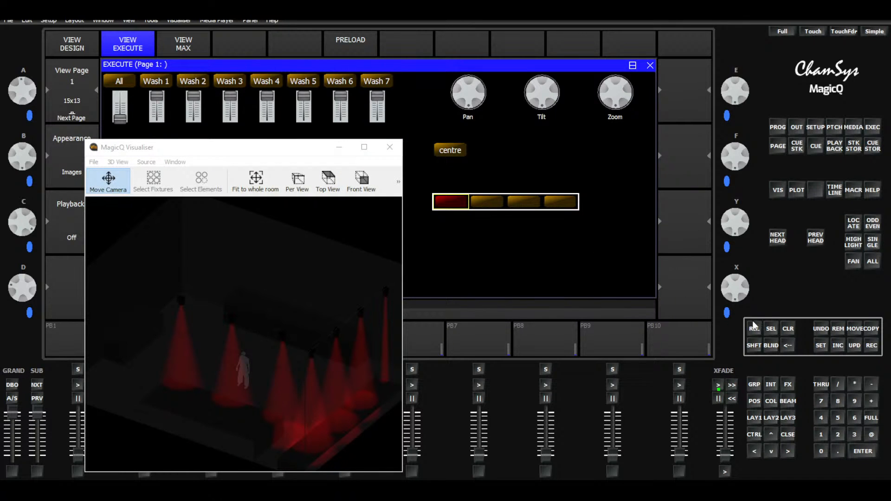
{"action": "left_click", "coordinate": [787, 330]}
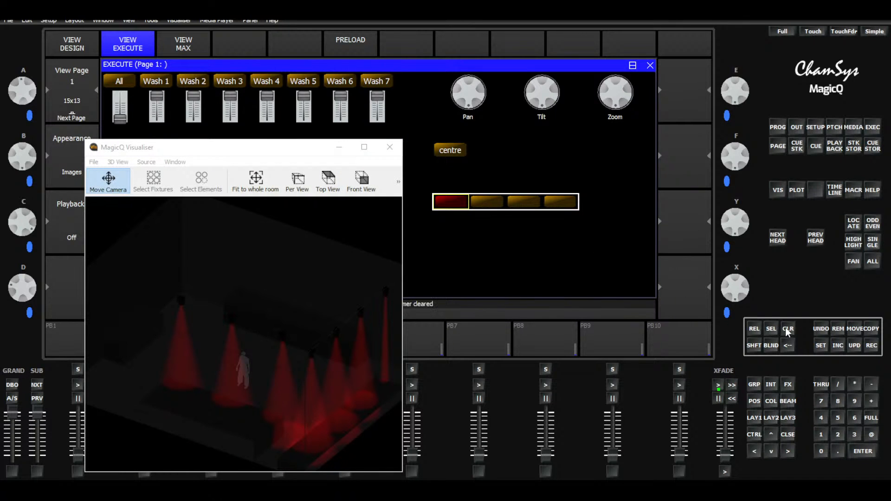
{"action": "left_click", "coordinate": [488, 204]}
{"action": "left_click", "coordinate": [529, 200]}
{"action": "left_click", "coordinate": [561, 201]}
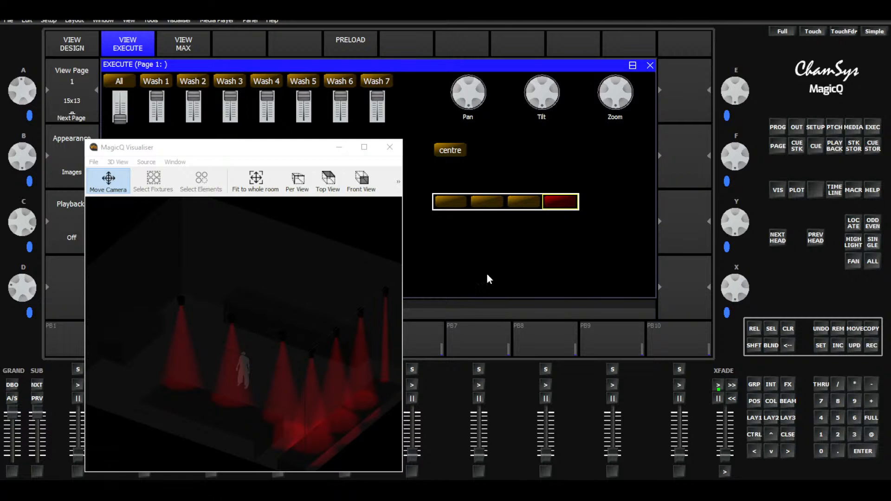
{"action": "left_click", "coordinate": [454, 205]}
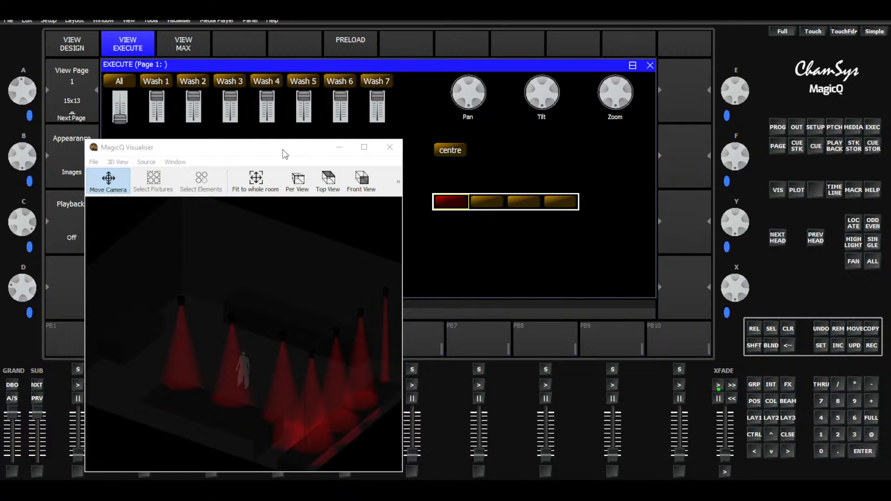
Release the first button in the region, retrigger it with all wash heads selected, and clear the programmer
{"action": "left_click_drag", "start_coordinate": [284, 149], "coordinate": [331, 271]}
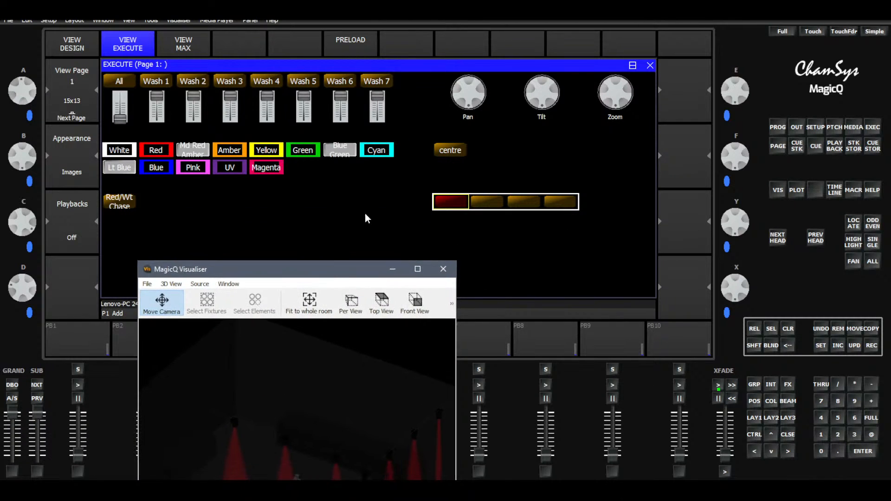
{"action": "left_click", "coordinate": [449, 206]}
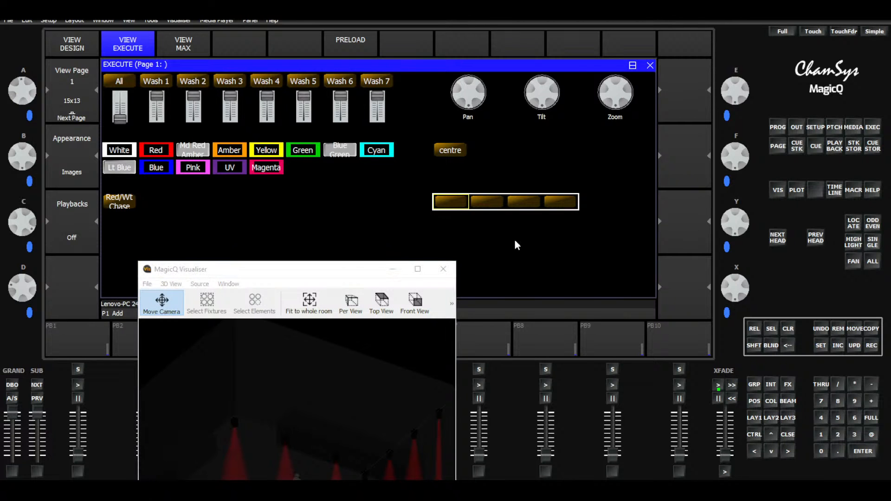
{"action": "left_click", "coordinate": [119, 81]}
{"action": "left_click", "coordinate": [437, 205]}
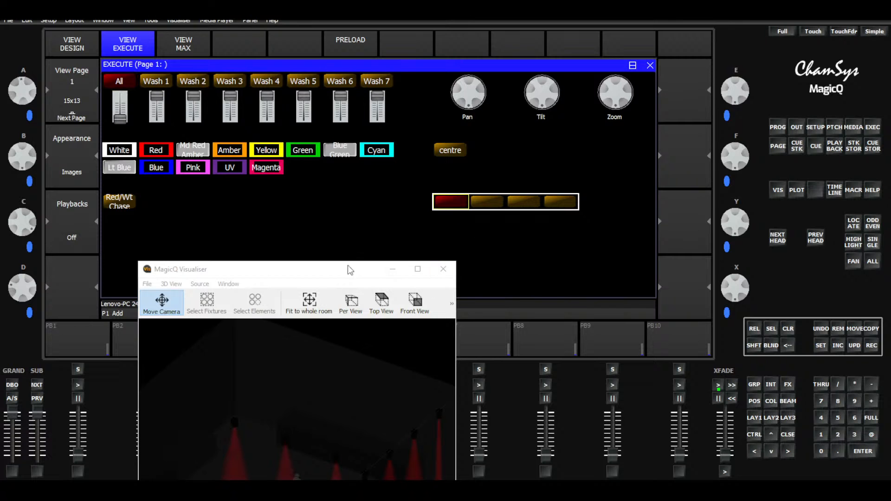
{"action": "left_click_drag", "start_coordinate": [319, 269], "coordinate": [287, 175]}
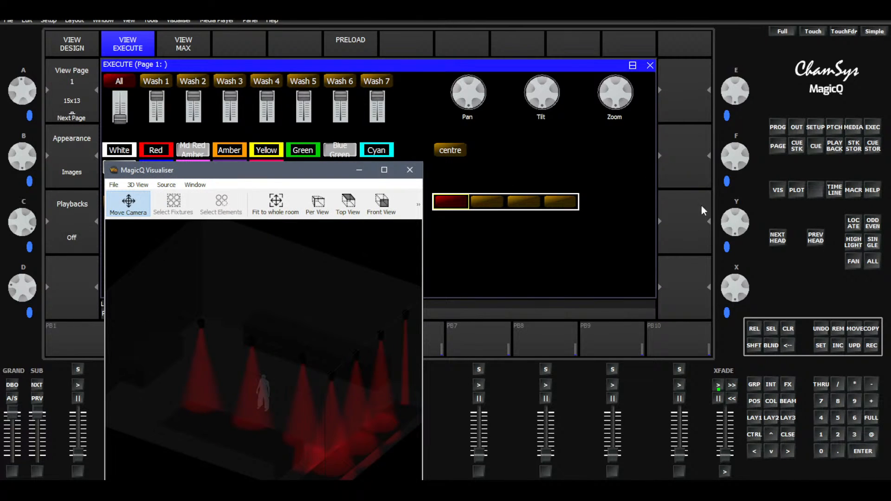
{"action": "left_click", "coordinate": [789, 329]}
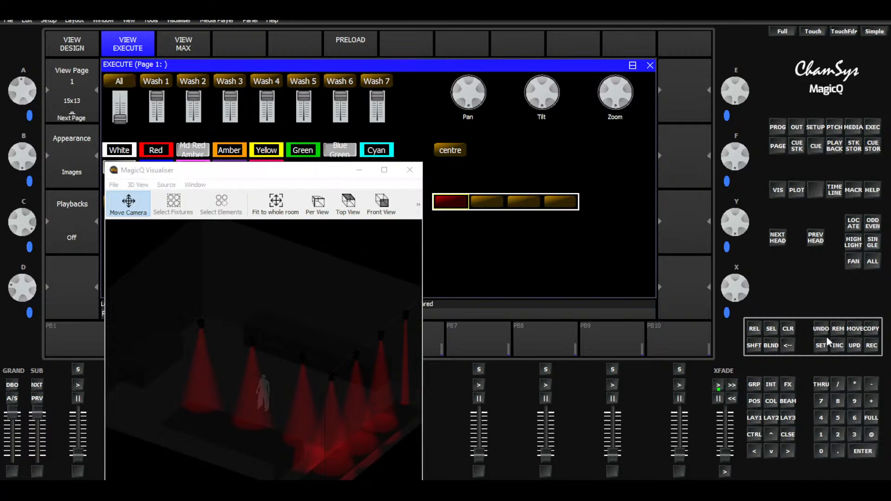
Include the region's first cue in the programmer, inspect its Dim Chase settings, and return to the Execute page with the programmer cleared
{"action": "left_click", "coordinate": [840, 346]}
{"action": "left_click", "coordinate": [455, 203]}
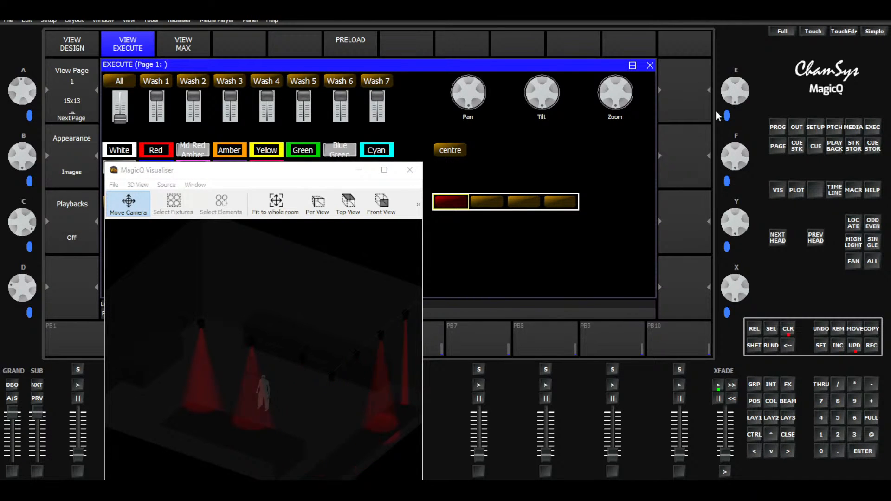
{"action": "left_click", "coordinate": [778, 128]}
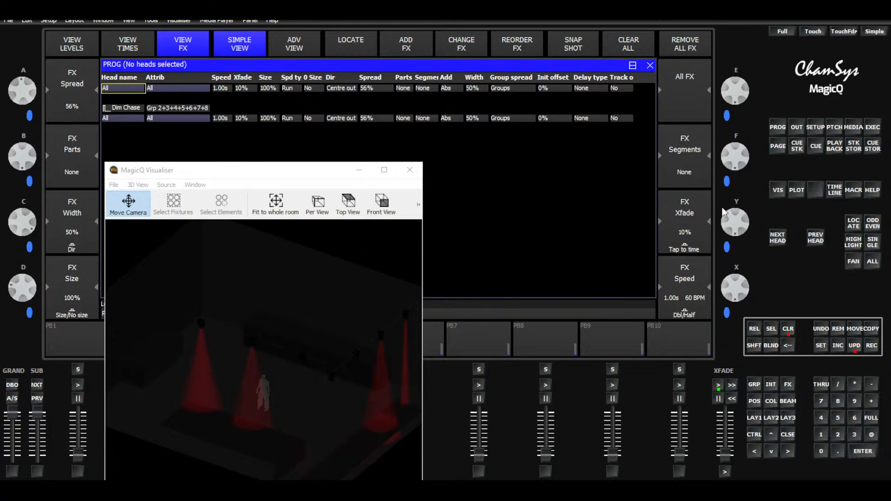
{"action": "left_click", "coordinate": [788, 328]}
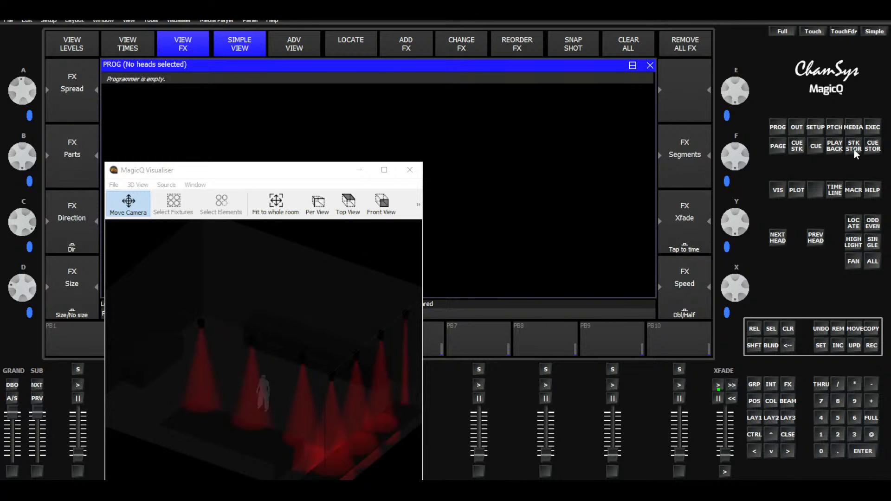
{"action": "left_click", "coordinate": [872, 128]}
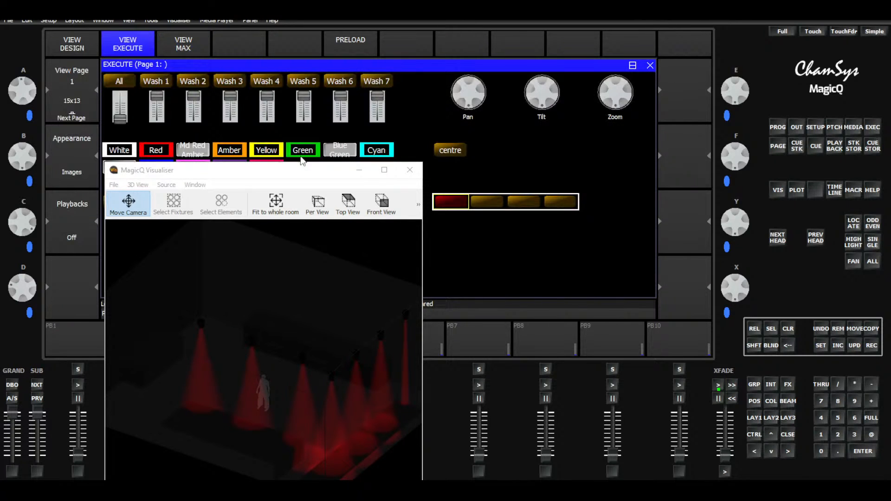
Include the region's first cue again, set its Dim Chase's Add mode to Minus, and clear the programmer
{"action": "left_click_drag", "start_coordinate": [289, 167], "coordinate": [290, 214]}
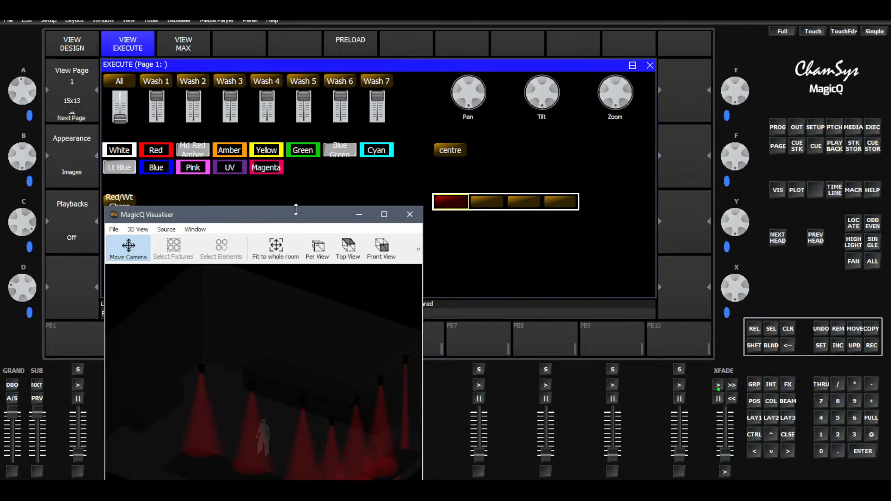
{"action": "left_click", "coordinate": [452, 202]}
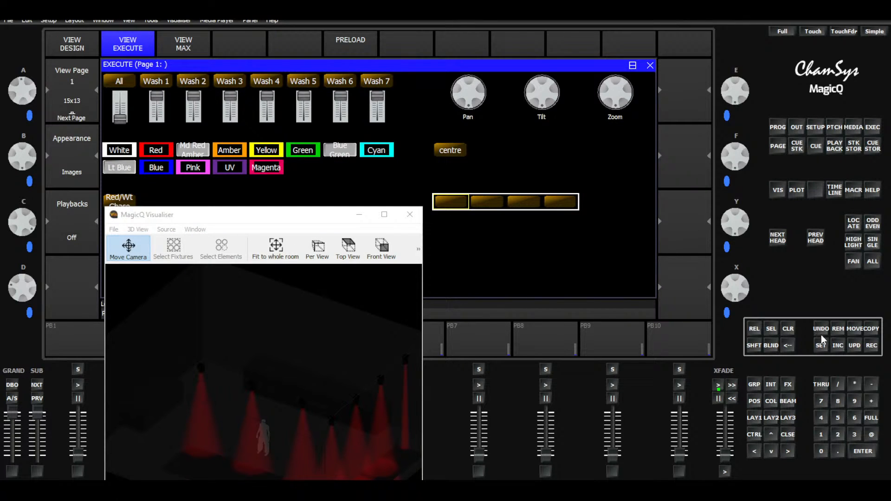
{"action": "left_click", "coordinate": [838, 345]}
{"action": "left_click", "coordinate": [450, 204]}
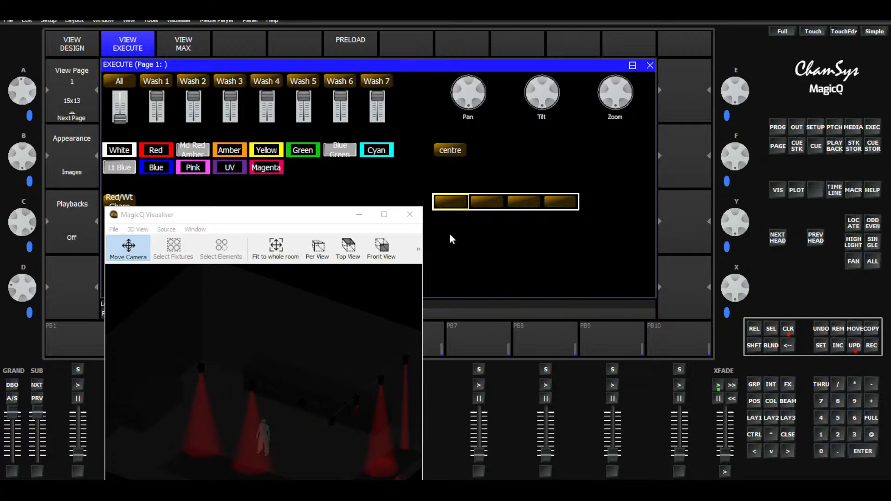
{"action": "left_click", "coordinate": [778, 126]}
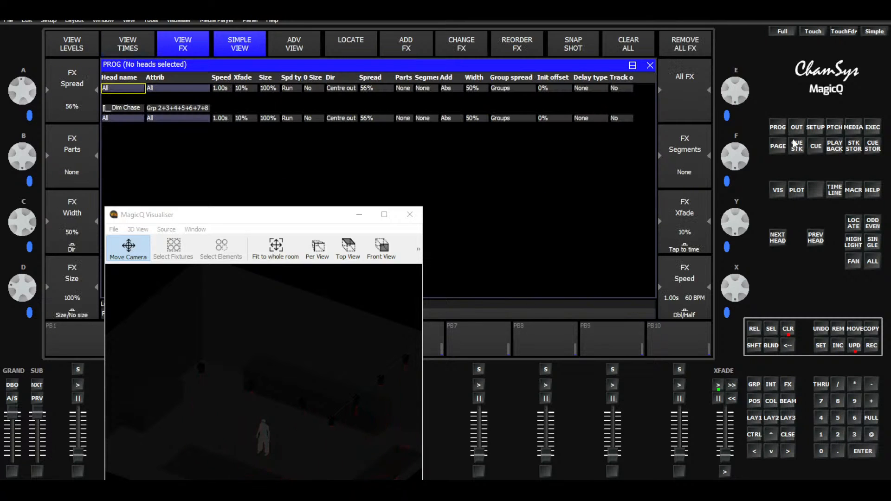
{"action": "left_click", "coordinate": [451, 117]}
{"action": "left_click", "coordinate": [401, 115]}
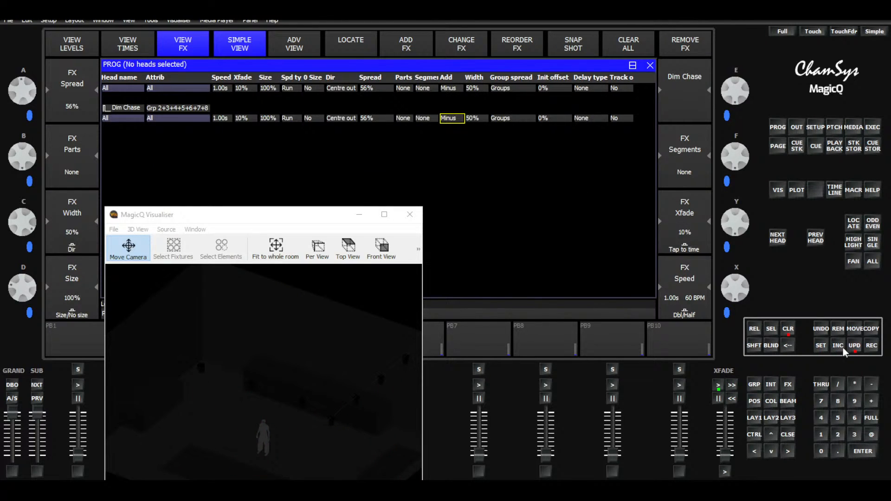
{"action": "left_click", "coordinate": [789, 329]}
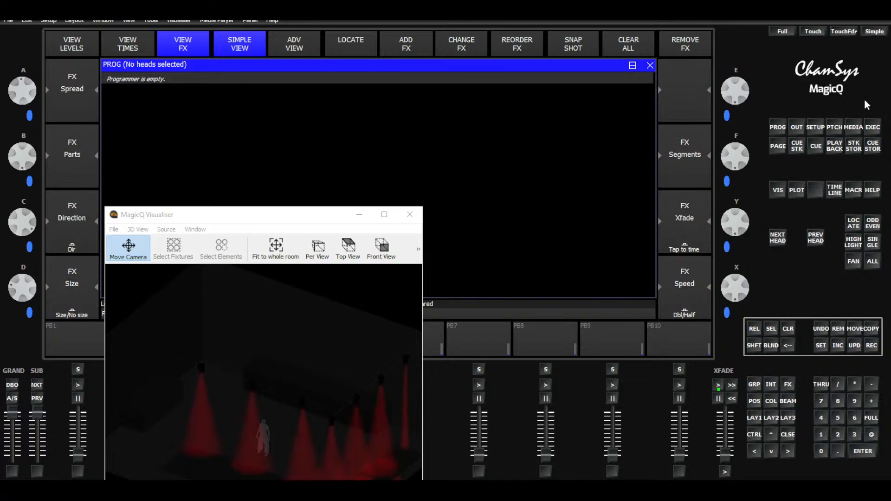
Go back to the Execute page and include the first region button's edited cue in the programmer
{"action": "left_click", "coordinate": [867, 132]}
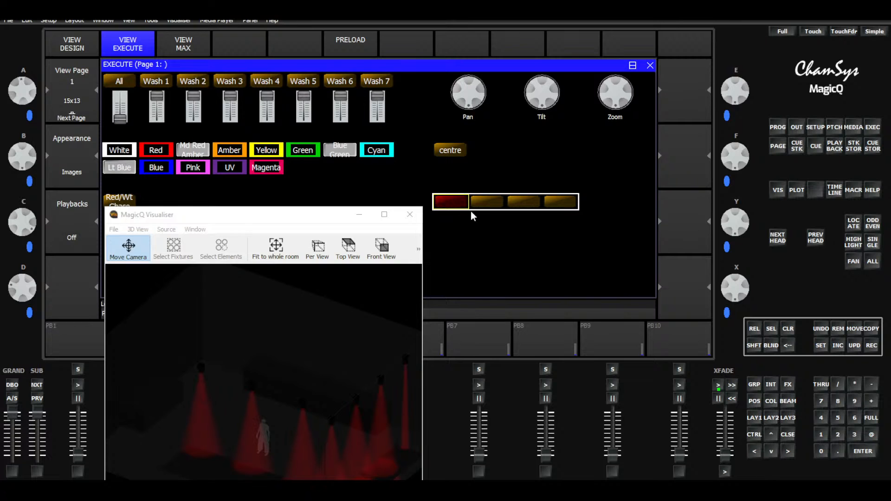
{"action": "left_click", "coordinate": [839, 346]}
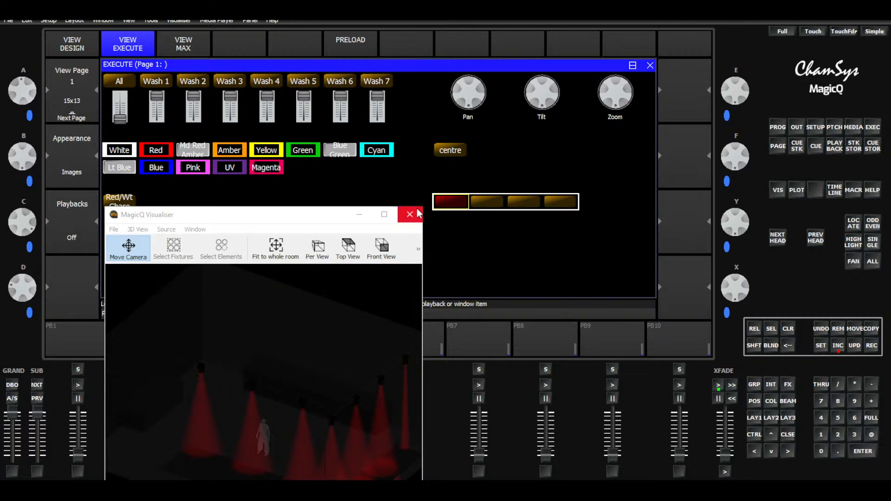
{"action": "left_click", "coordinate": [453, 205]}
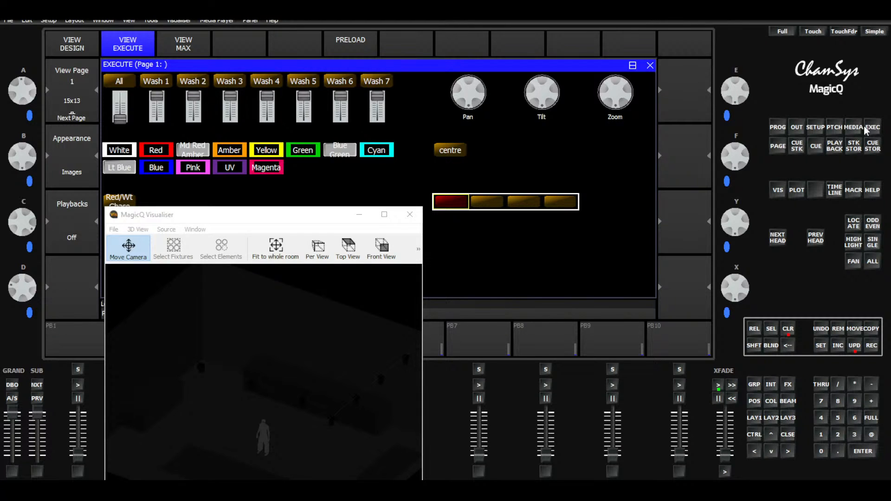
Set the Add mode of the included cue's Dim Chase to Normal and clear the programmer
{"action": "left_click", "coordinate": [771, 130]}
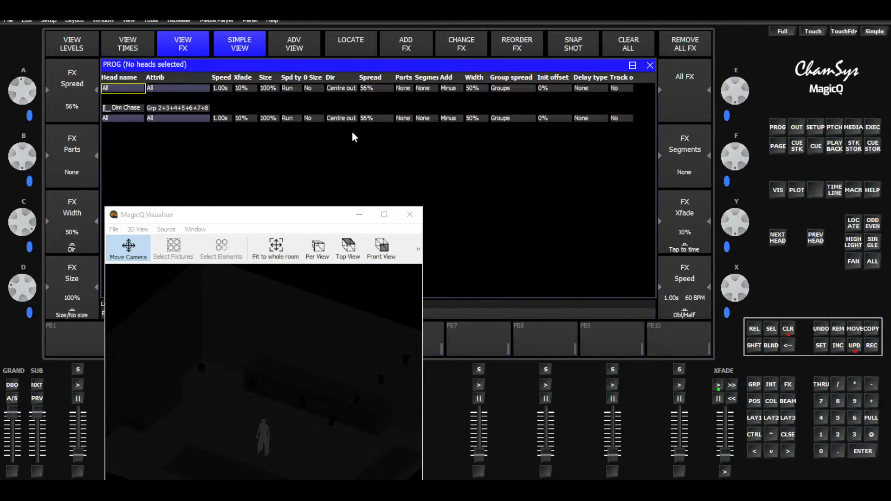
{"action": "left_click", "coordinate": [448, 118]}
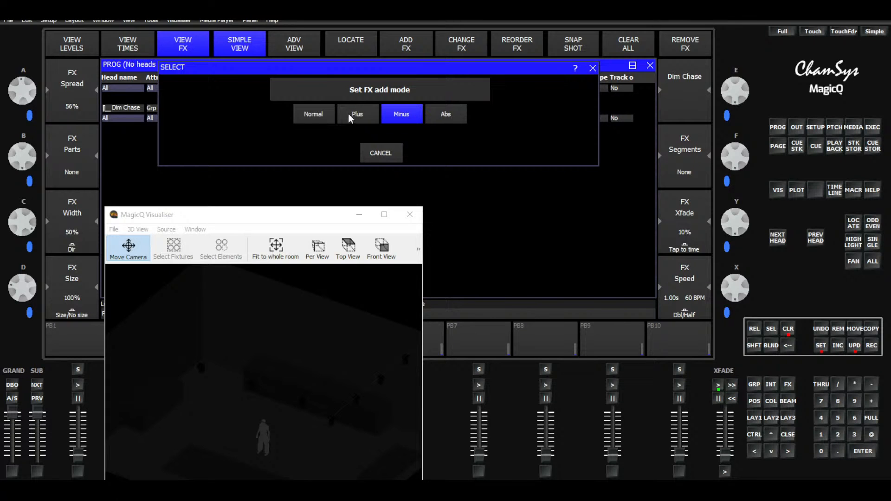
{"action": "left_click", "coordinate": [306, 114]}
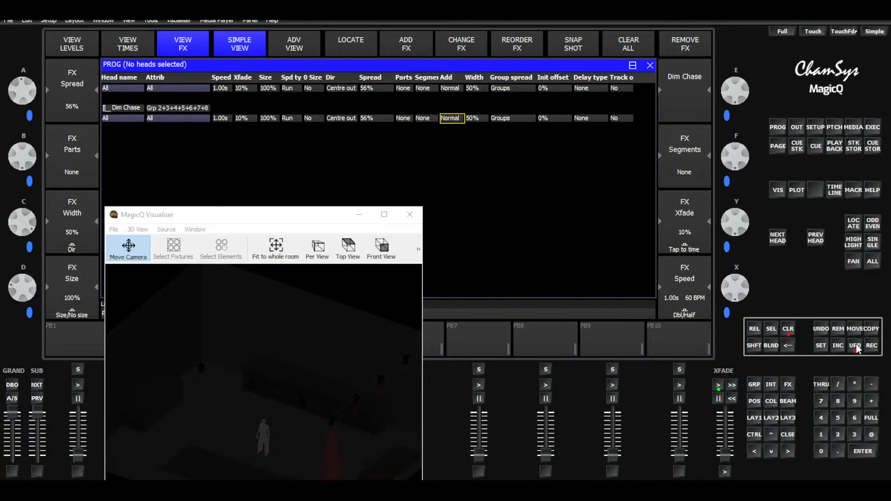
{"action": "left_click", "coordinate": [792, 329]}
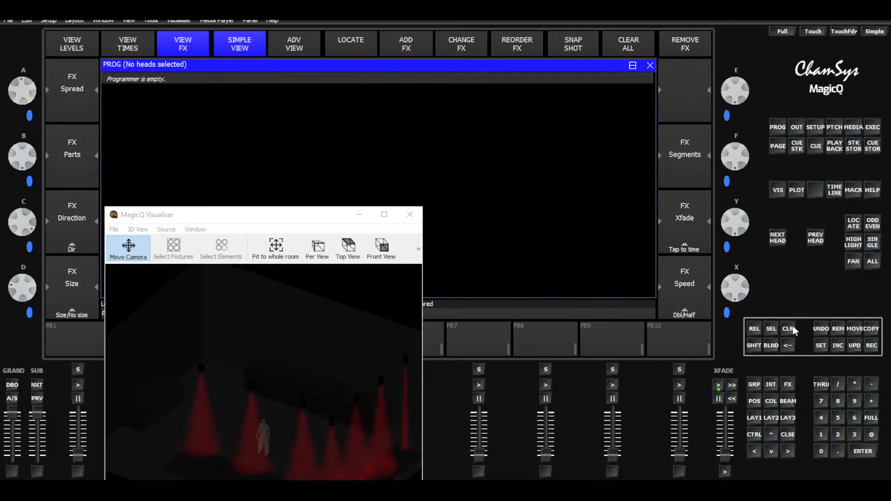
Return to the Execute page and trigger the region's four chase buttons in turn, ending on the first one
{"action": "left_click", "coordinate": [874, 130]}
{"action": "left_click", "coordinate": [450, 202]}
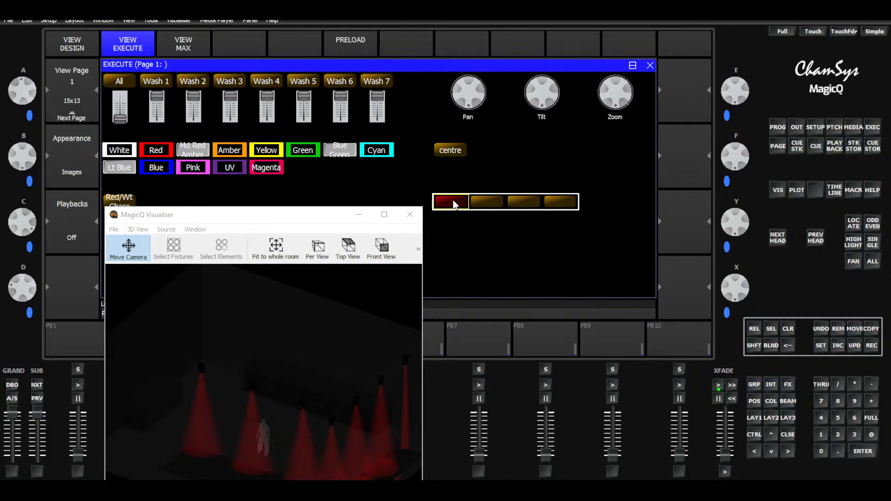
{"action": "left_click", "coordinate": [473, 202]}
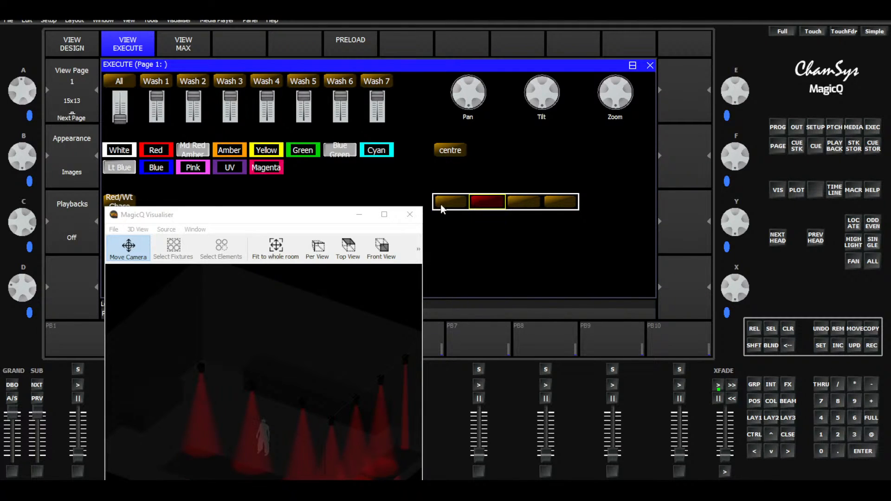
{"action": "left_click", "coordinate": [453, 204]}
{"action": "left_click", "coordinate": [495, 207]}
{"action": "left_click", "coordinate": [529, 205]}
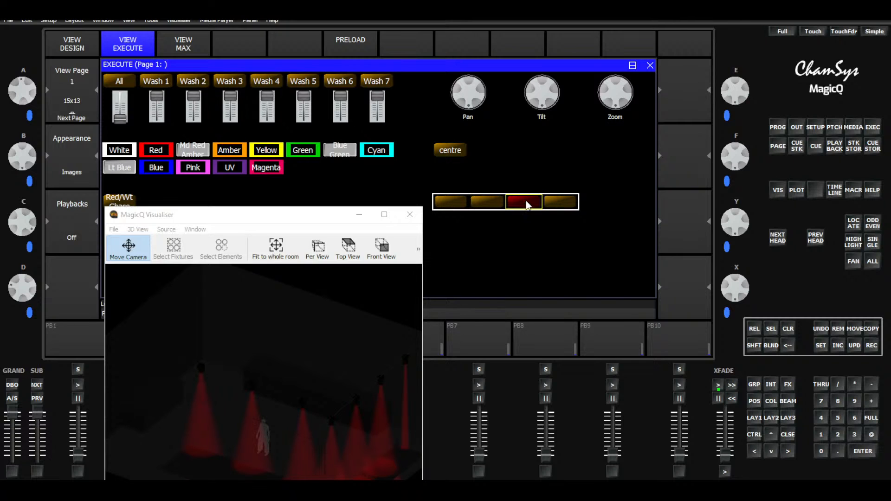
{"action": "left_click", "coordinate": [553, 207]}
{"action": "left_click", "coordinate": [452, 204]}
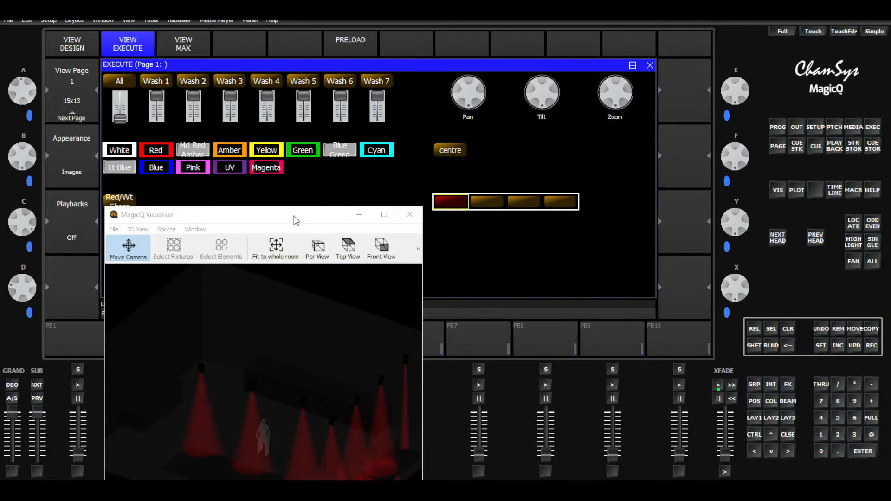
Raise the All fader, retrigger the region's first chase button, and lower and raise the fader again to test the chase
{"action": "left_click_drag", "start_coordinate": [124, 119], "coordinate": [122, 96]}
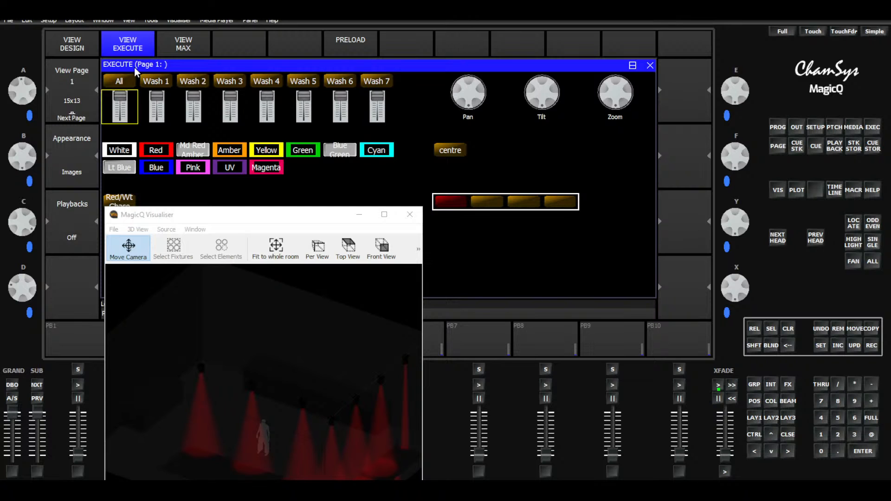
{"action": "left_click", "coordinate": [451, 206]}
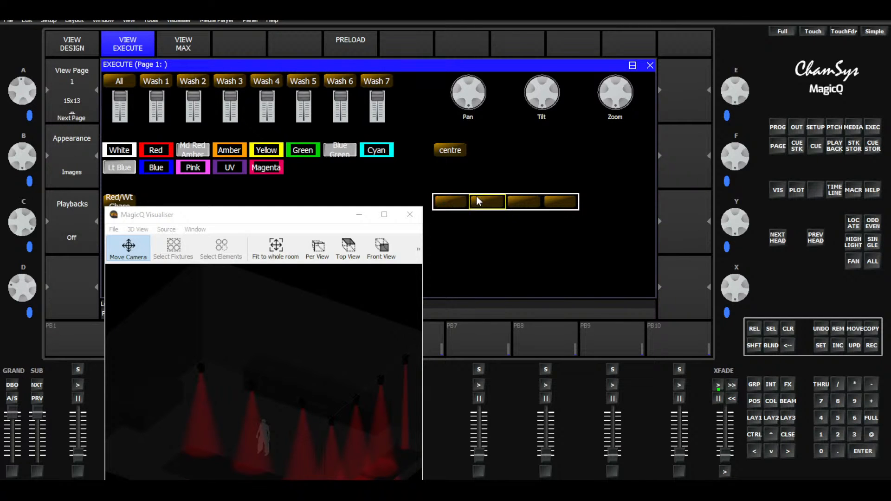
{"action": "left_click_drag", "start_coordinate": [128, 95], "coordinate": [142, 142]}
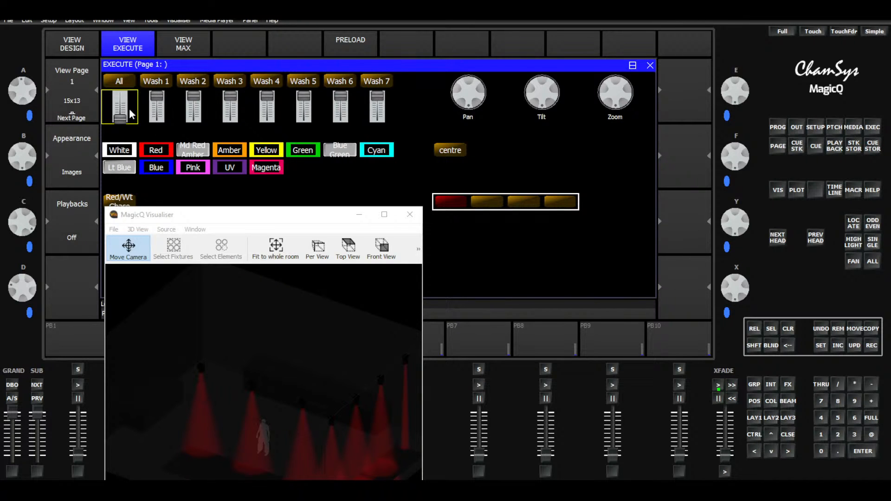
{"action": "left_click_drag", "start_coordinate": [119, 122], "coordinate": [127, 85]}
Reposition the Visualiser window just below the colour buttons and clear the programmer
{"action": "left_click_drag", "start_coordinate": [225, 215], "coordinate": [252, 176]}
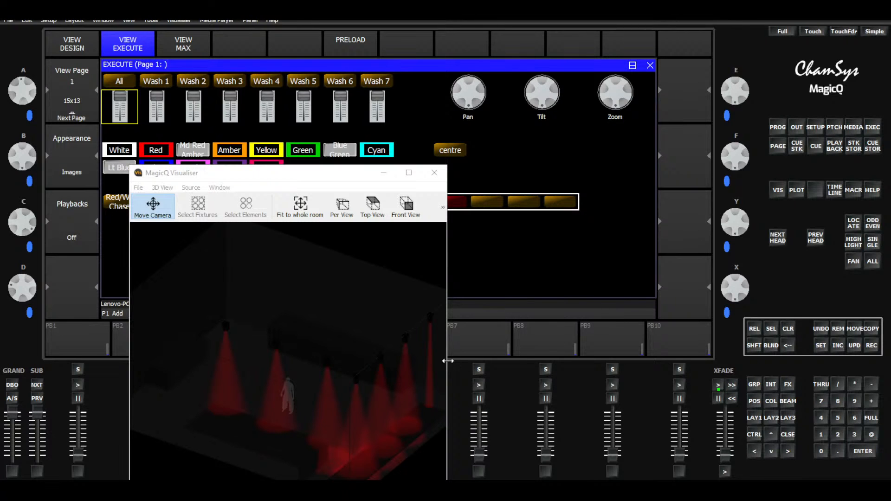
{"action": "left_click", "coordinate": [340, 179]}
{"action": "left_click_drag", "start_coordinate": [340, 179], "coordinate": [308, 192]}
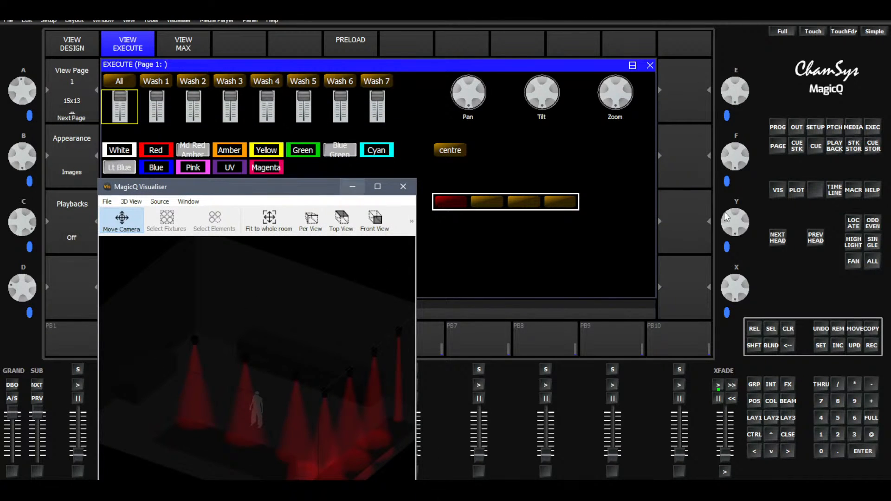
{"action": "left_click", "coordinate": [785, 330]}
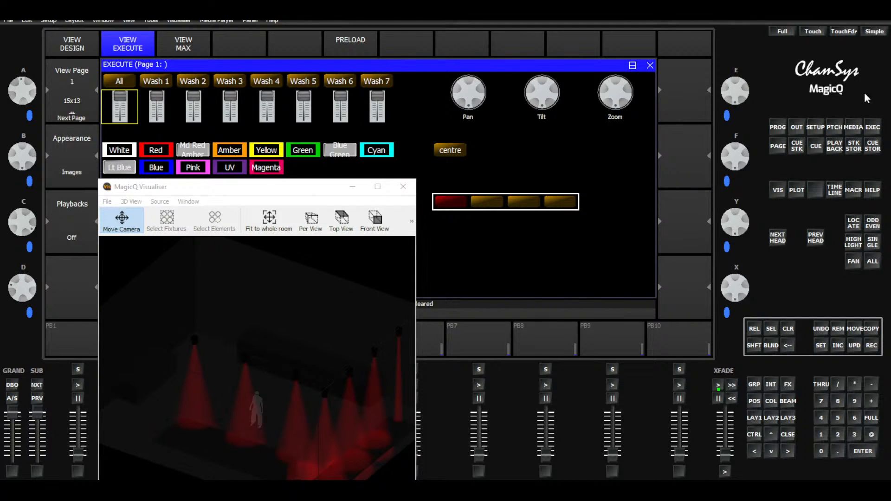
Test the centre position on Wash 3 after tilting it to 202, and clear the programmer
{"action": "left_click", "coordinate": [73, 45]}
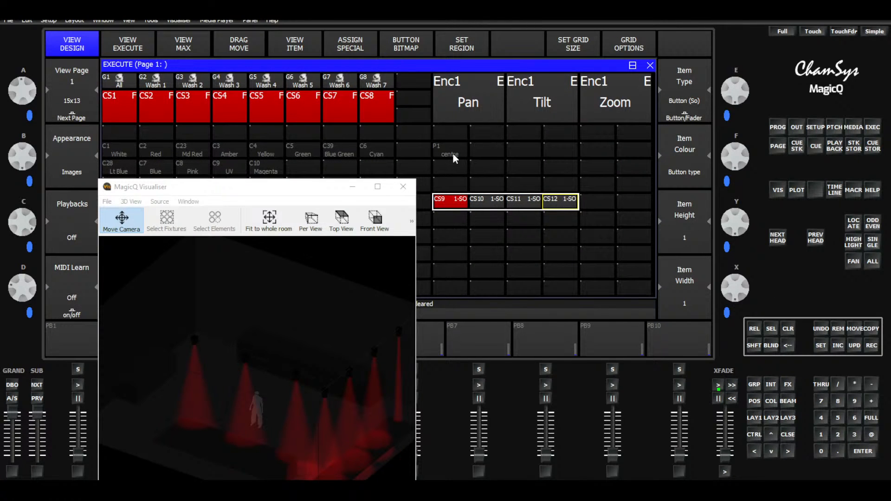
{"action": "left_click", "coordinate": [124, 49]}
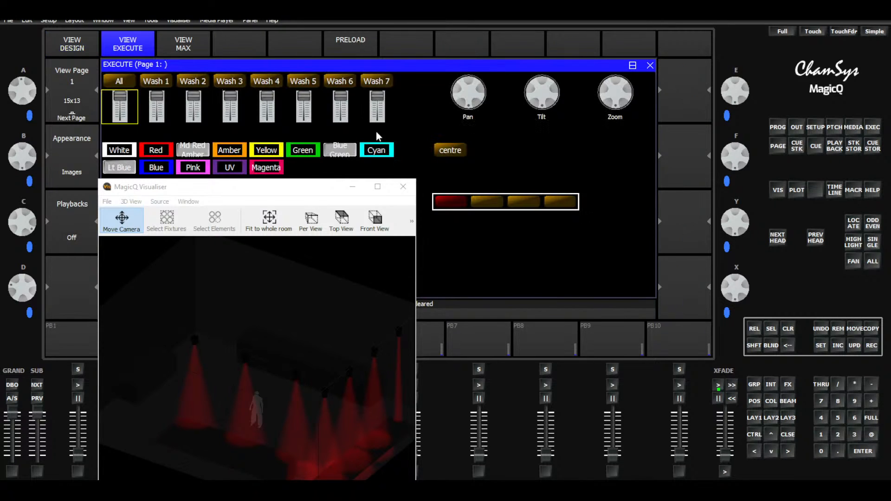
{"action": "left_click", "coordinate": [460, 150]}
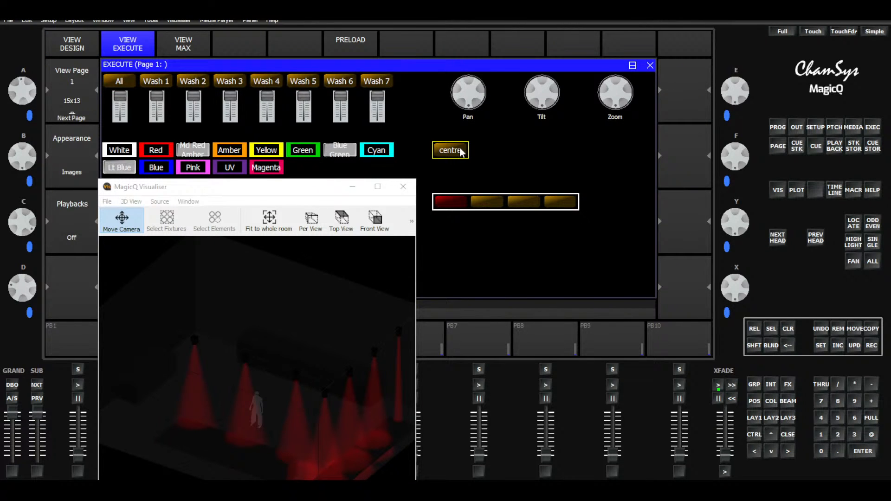
{"action": "left_click", "coordinate": [224, 81]}
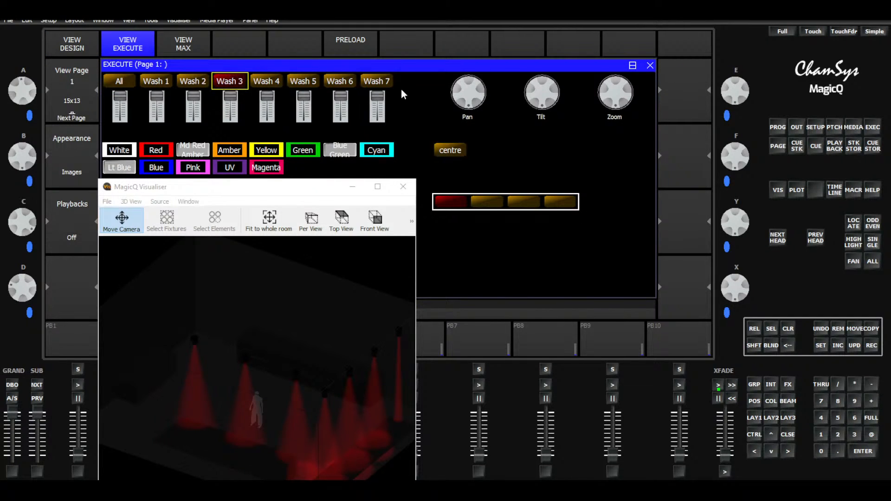
{"action": "left_click_drag", "start_coordinate": [548, 100], "coordinate": [541, 124]}
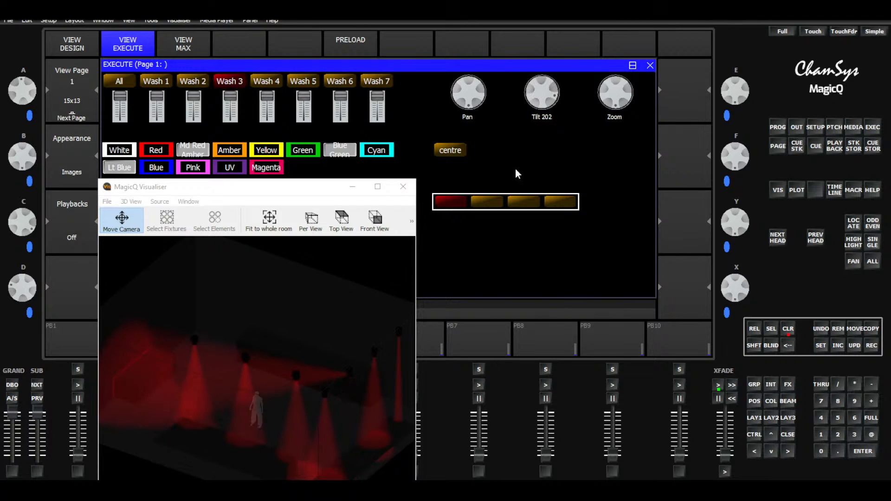
{"action": "left_click", "coordinate": [455, 149]}
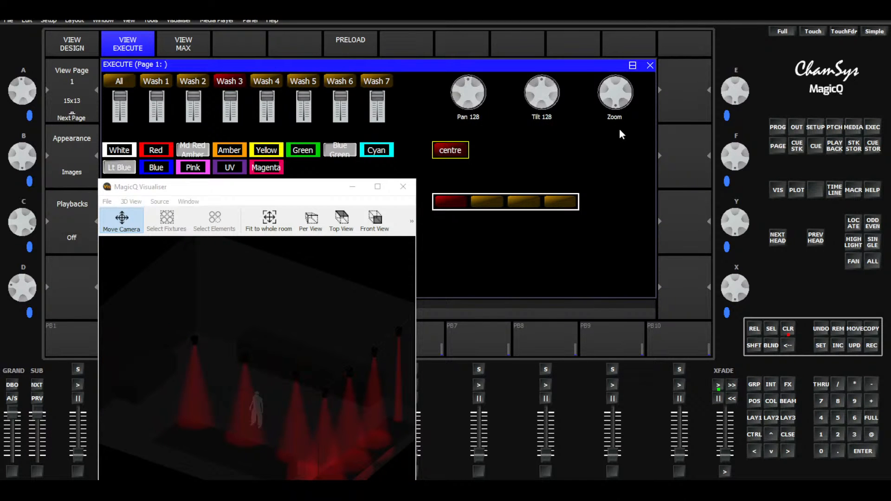
{"action": "left_click", "coordinate": [788, 329]}
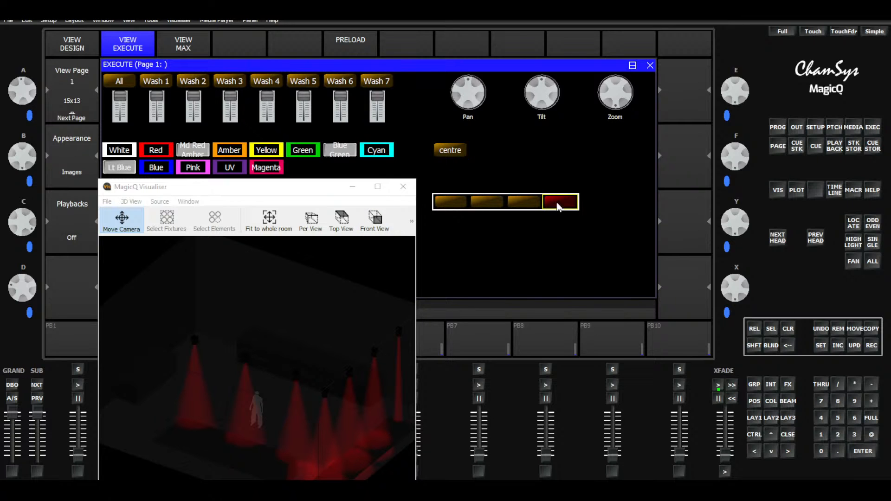
Include the region's first cue in the programmer and clear it again
{"action": "mouse_move", "coordinate": [308, 186]}
{"action": "left_mouse_down"}
{"action": "mouse_move", "coordinate": [326, 239]}
{"action": "mouse_move", "coordinate": [320, 172]}
{"action": "mouse_move", "coordinate": [306, 170]}
{"action": "left_mouse_up"}
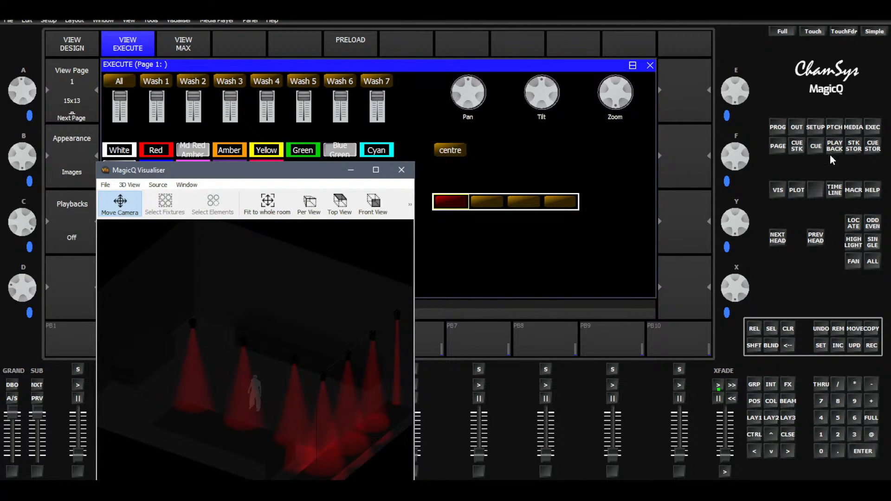
{"action": "left_click", "coordinate": [834, 345]}
{"action": "left_click", "coordinate": [451, 204]}
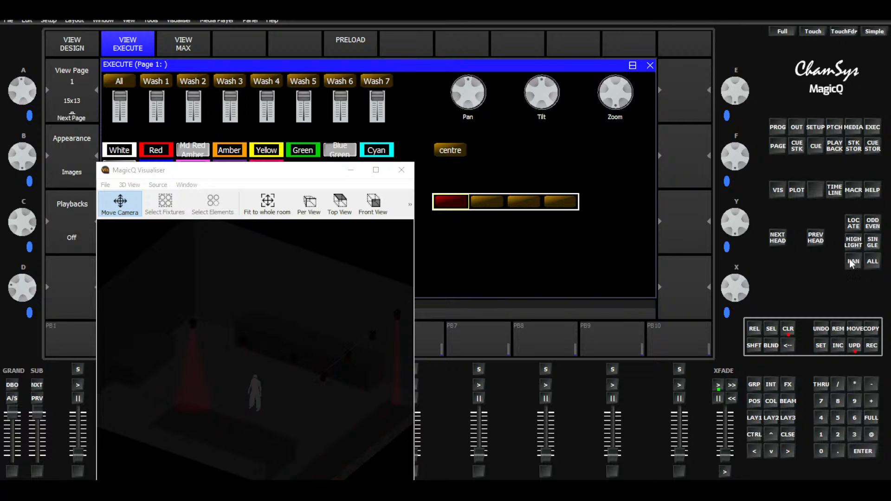
{"action": "left_click", "coordinate": [792, 327]}
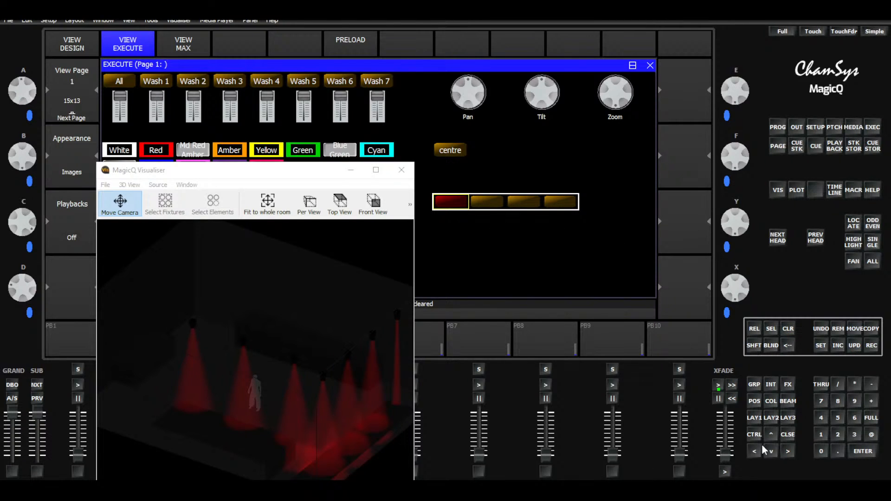
Show the individual wash heads and select them in the order 4, 3, 2, 1, 7, 6, 5
{"action": "left_click", "coordinate": [756, 417]}
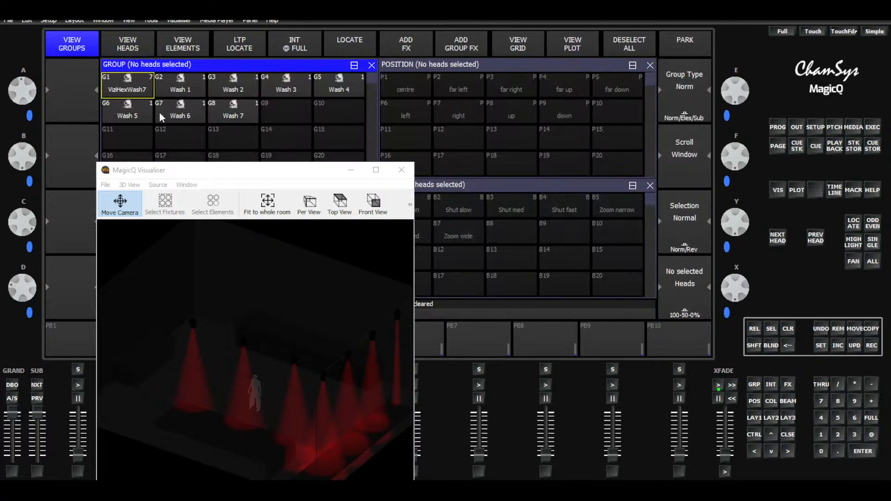
{"action": "left_click", "coordinate": [127, 87]}
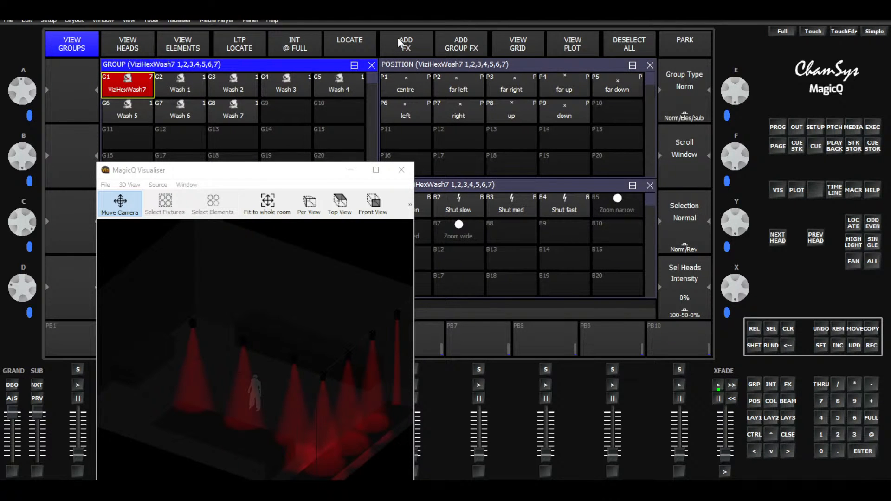
{"action": "left_click", "coordinate": [187, 89]}
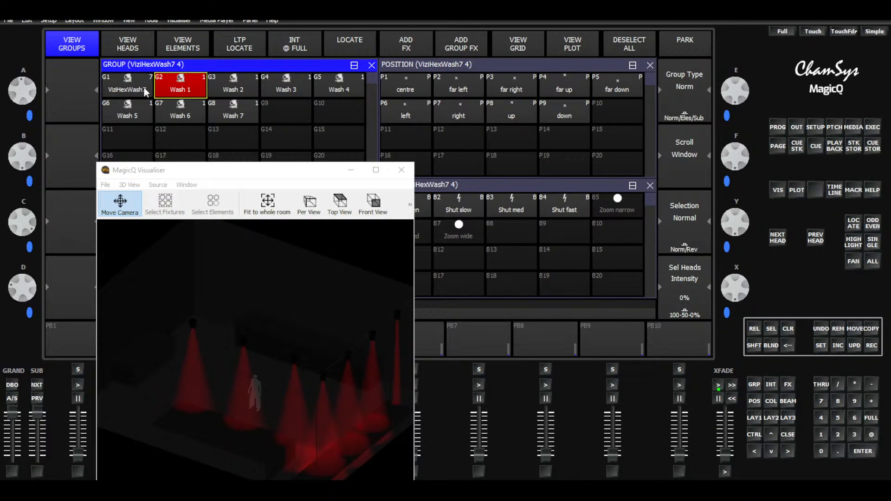
{"action": "left_click", "coordinate": [127, 87]}
{"action": "left_click", "coordinate": [129, 43]}
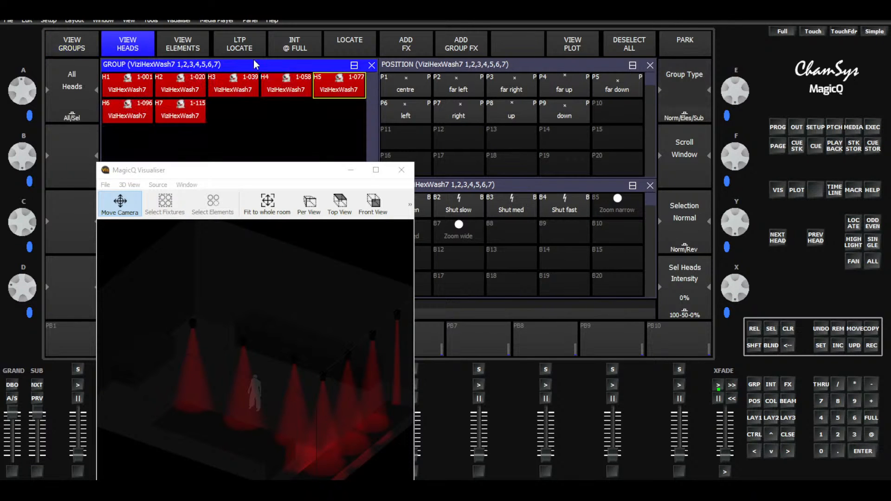
{"action": "left_click", "coordinate": [292, 90]}
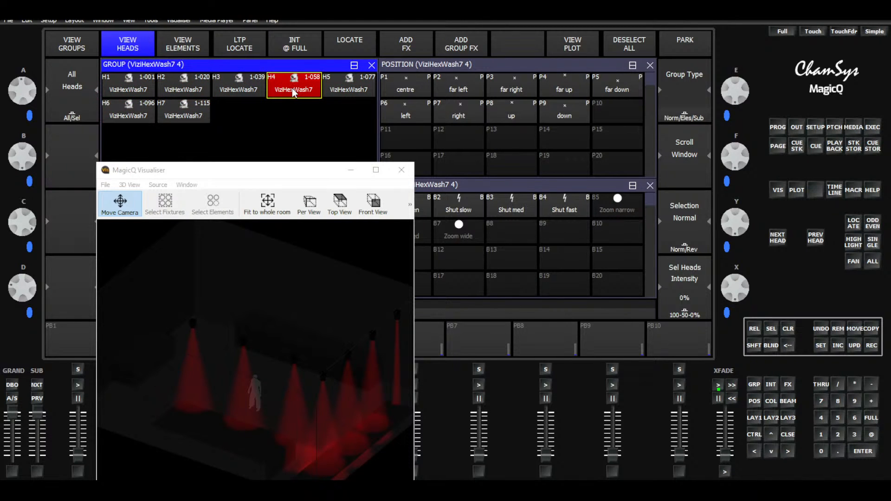
{"action": "left_click", "coordinate": [238, 89], "text": "shift"}
{"action": "left_click", "coordinate": [159, 91], "text": "shift"}
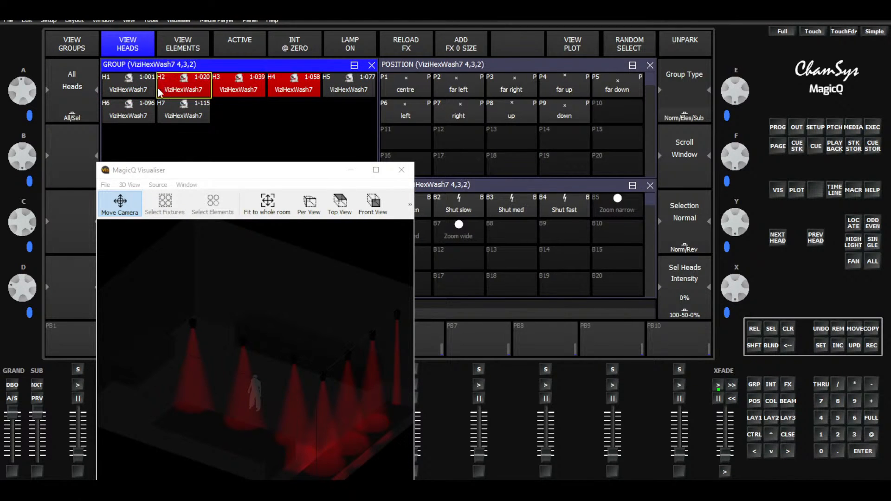
{"action": "left_click", "coordinate": [139, 88], "text": "shift"}
{"action": "left_click", "coordinate": [172, 112], "text": "shift"}
{"action": "left_click", "coordinate": [136, 112], "text": "shift"}
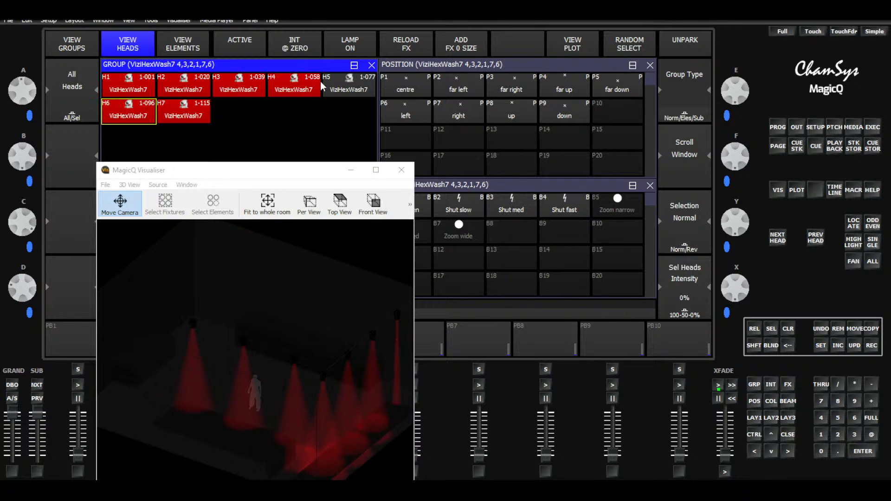
{"action": "left_click", "coordinate": [325, 85], "text": "shift"}
Add the dim chase intensity effect to the selected heads
{"action": "left_click", "coordinate": [418, 41]}
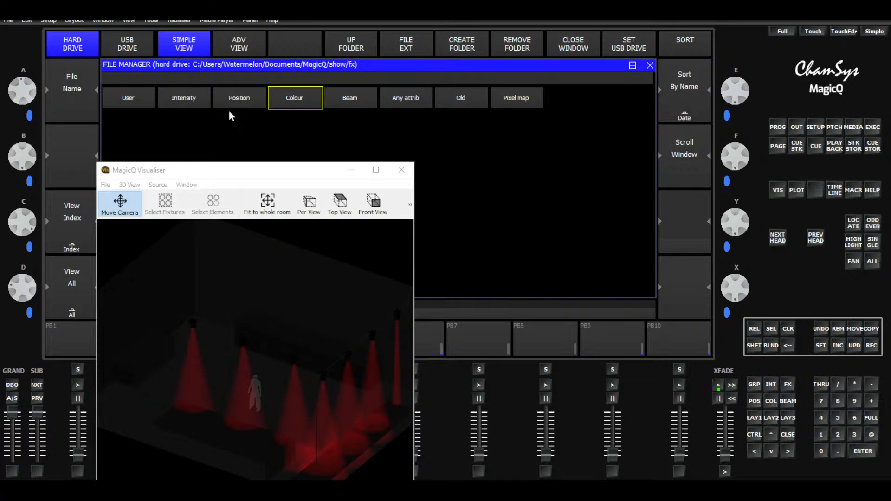
{"action": "left_click", "coordinate": [200, 99]}
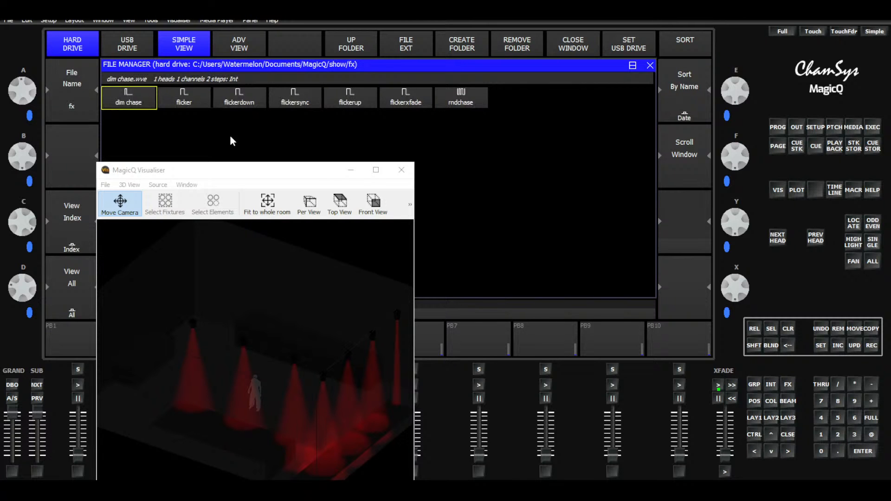
{"action": "left_click", "coordinate": [146, 98]}
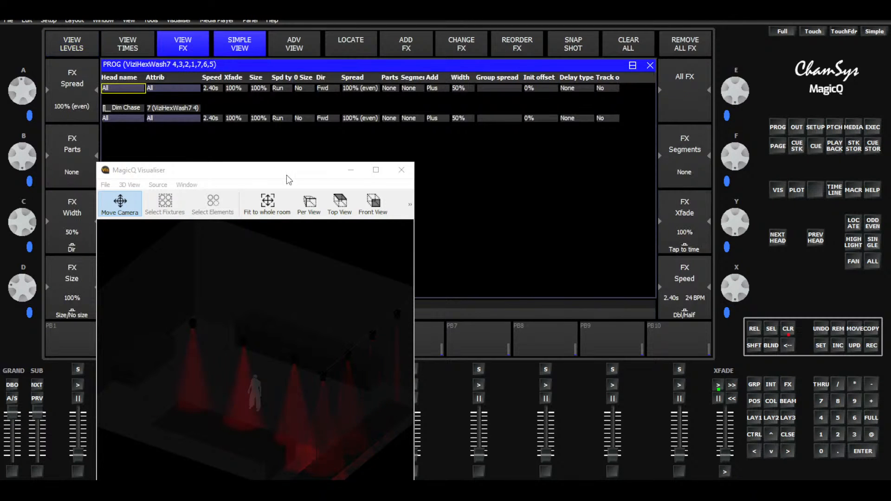
Set the Dim Chase effect's crossfade to 10%, keeping the visualiser clear of the effect values
{"action": "left_click_drag", "start_coordinate": [273, 170], "coordinate": [437, 155]}
{"action": "left_click", "coordinate": [235, 119]}
{"action": "left_click", "coordinate": [235, 119]}
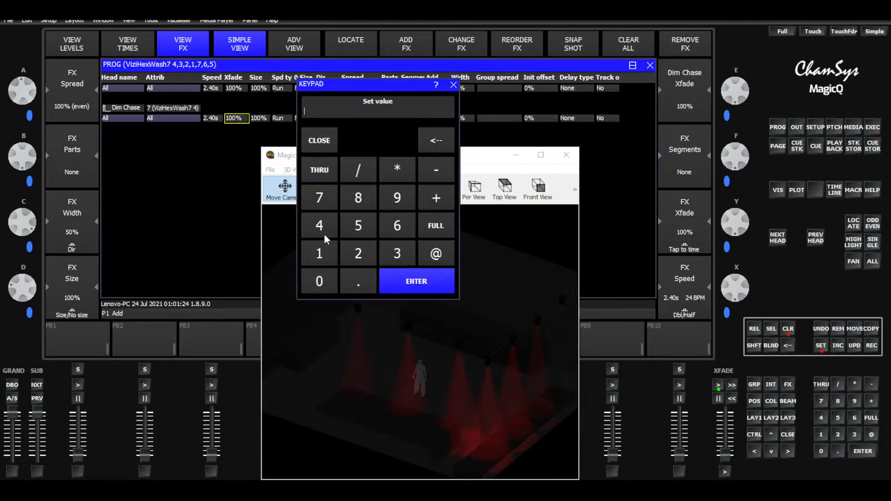
{"action": "left_click", "coordinate": [319, 253]}
{"action": "left_click", "coordinate": [320, 281]}
{"action": "left_click", "coordinate": [404, 282]}
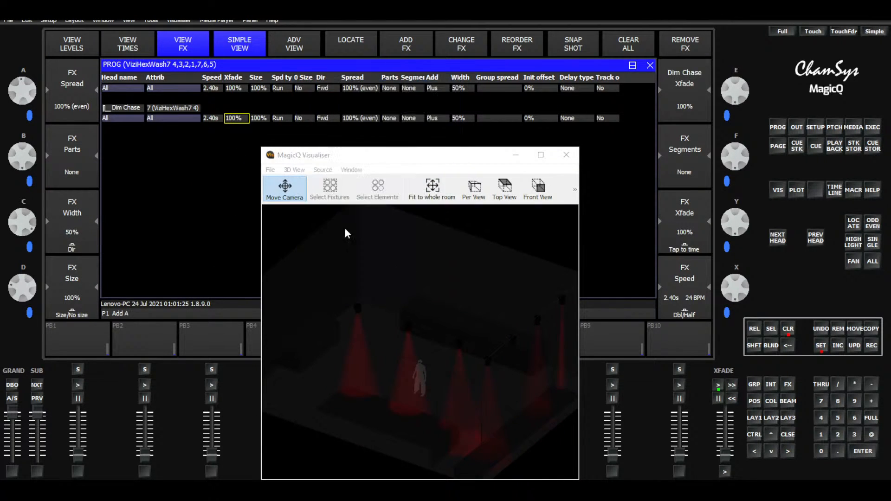
Set the Dim Chase effect's speed to 1 second
{"action": "left_click", "coordinate": [209, 119]}
{"action": "left_click", "coordinate": [209, 119]}
{"action": "left_click", "coordinate": [319, 253]}
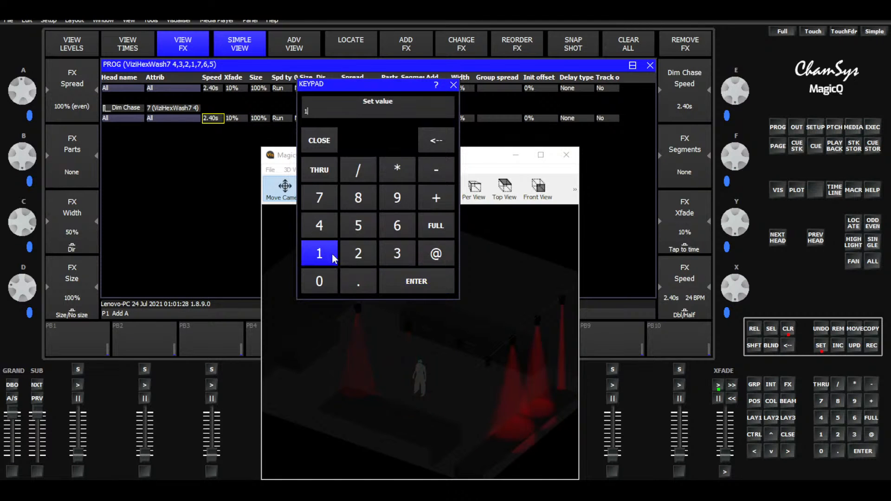
{"action": "left_click", "coordinate": [422, 285]}
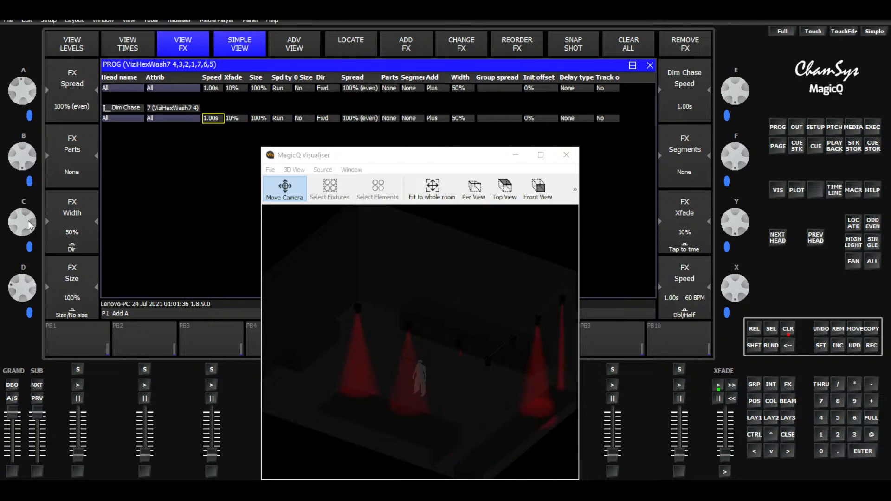
Reduce the Dim Chase effect's width to 41% and switch its Add mode to Abs
{"action": "left_click_drag", "start_coordinate": [28, 221], "coordinate": [28, 173]}
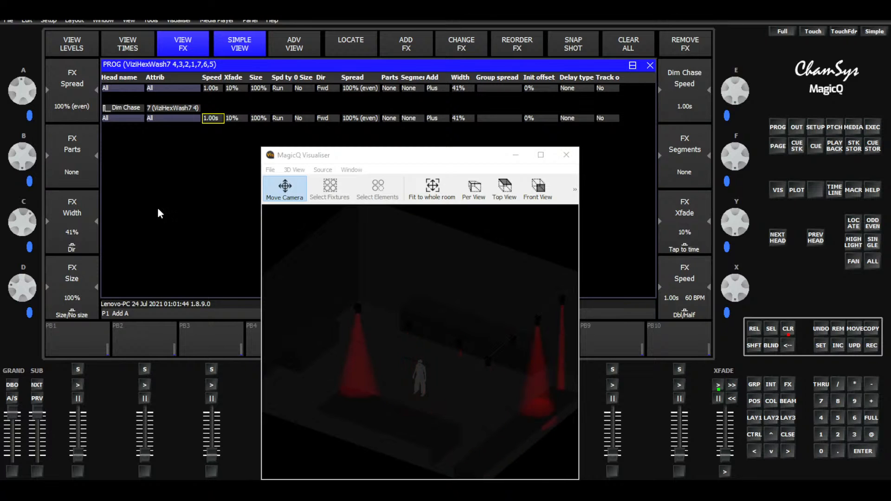
{"action": "left_click", "coordinate": [440, 116]}
{"action": "left_click", "coordinate": [433, 116]}
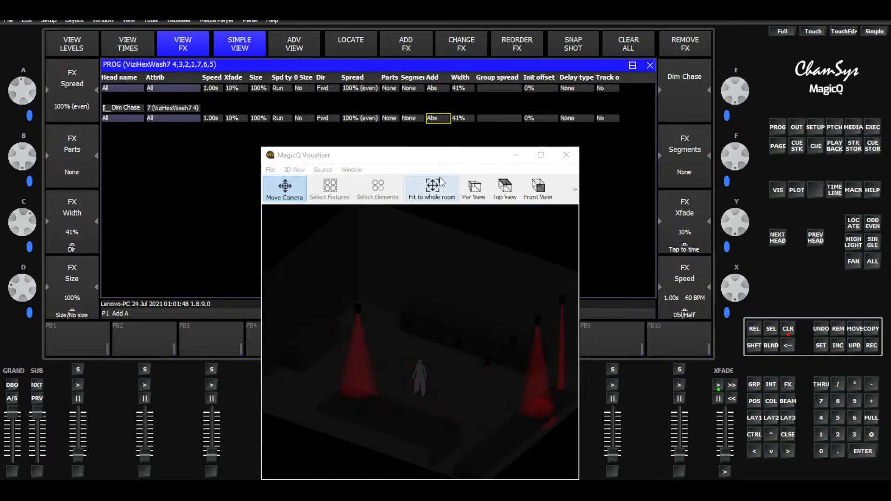
{"action": "left_click_drag", "start_coordinate": [457, 151], "coordinate": [335, 145]}
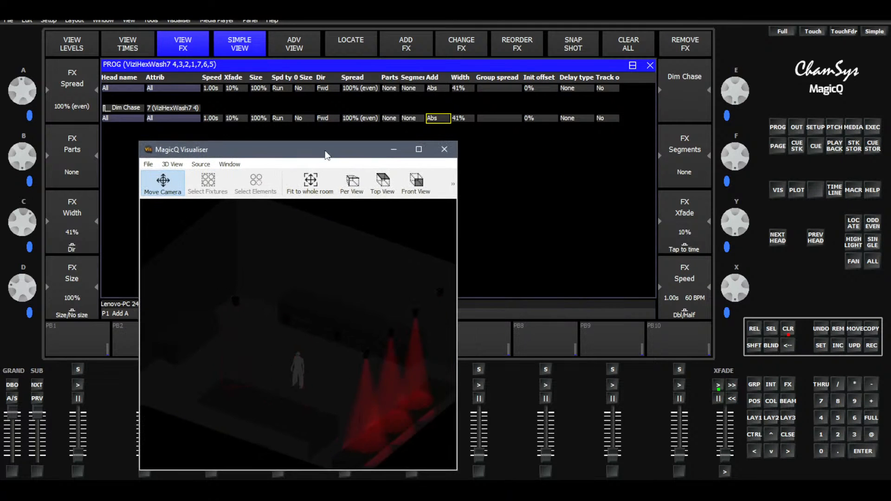
Record the chase to the empty Execute item two rows below the solo region's first button, and clear the programmer
{"action": "left_click", "coordinate": [870, 130]}
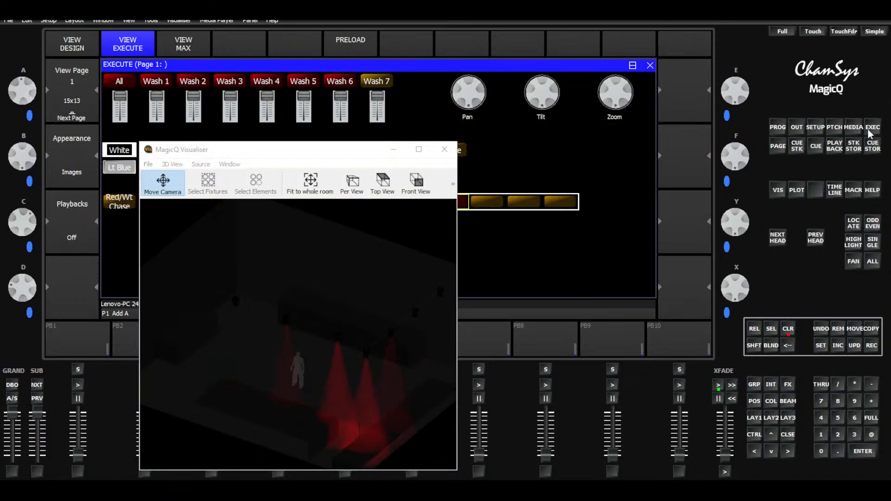
{"action": "left_click", "coordinate": [72, 43]}
{"action": "left_click_drag", "start_coordinate": [355, 154], "coordinate": [299, 222]}
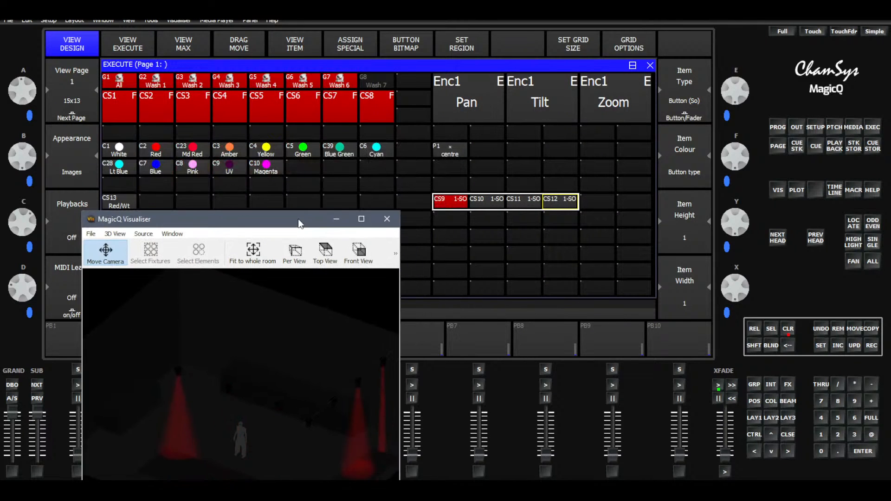
{"action": "left_click", "coordinate": [871, 347]}
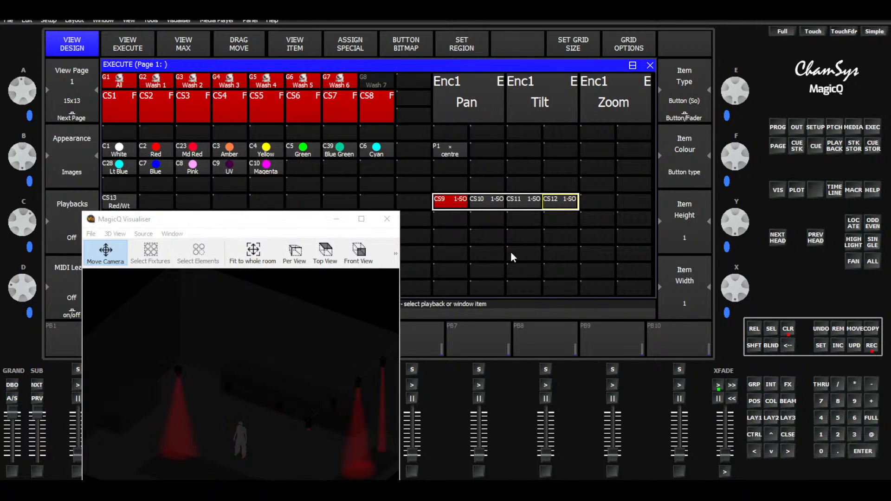
{"action": "left_click", "coordinate": [451, 236]}
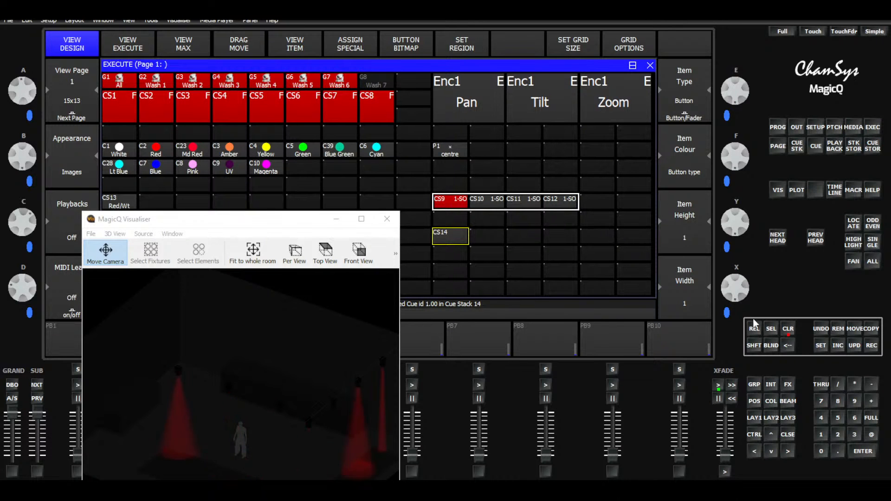
{"action": "left_click", "coordinate": [791, 330]}
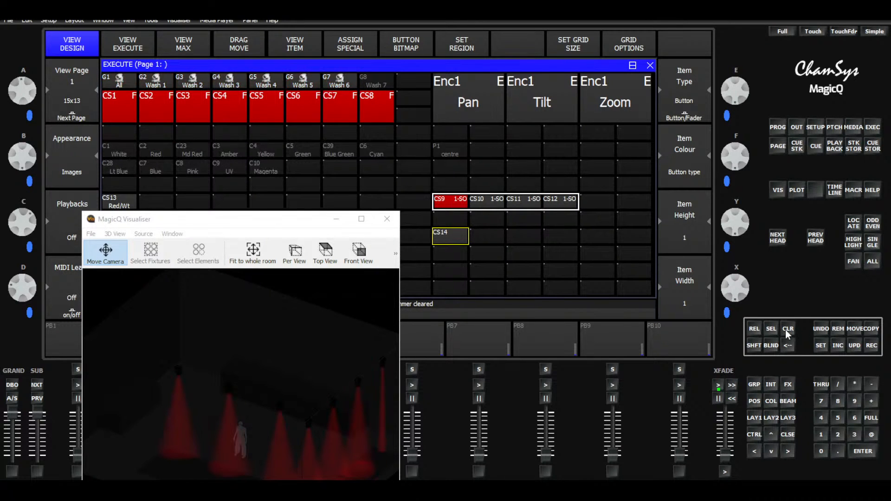
Test the newly recorded chase against the solo region's first chase by switching both playbacks on and off
{"action": "left_click", "coordinate": [434, 238]}
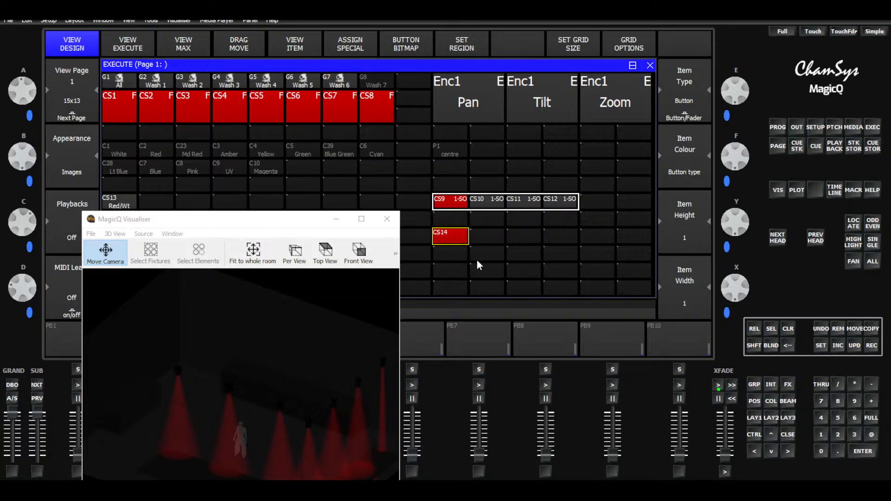
{"action": "left_click", "coordinate": [460, 239]}
{"action": "left_click", "coordinate": [455, 200]}
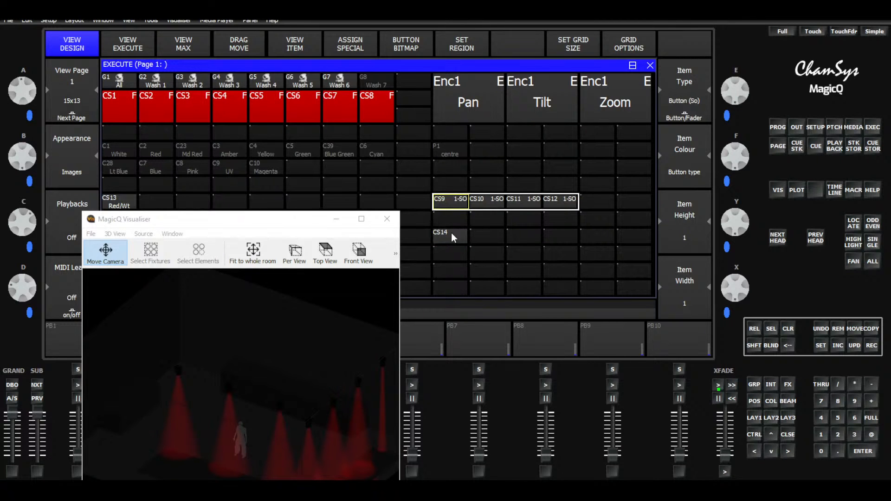
{"action": "left_click", "coordinate": [450, 236]}
{"action": "left_click", "coordinate": [755, 418]}
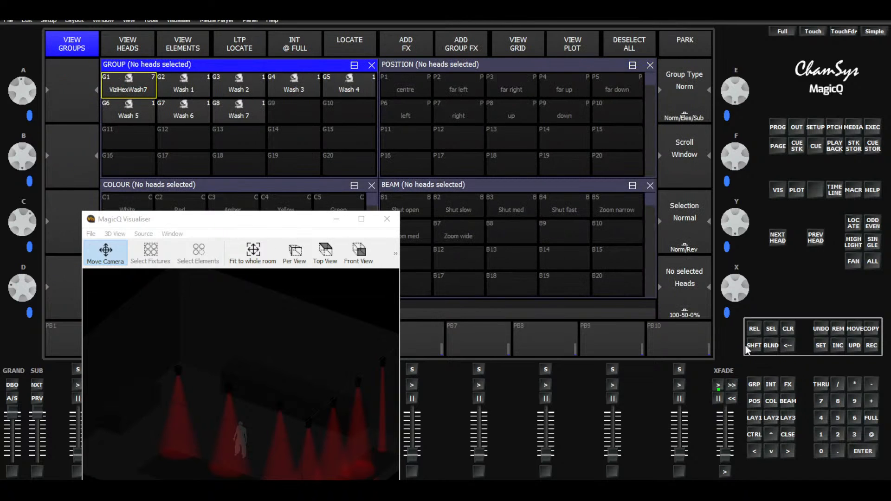
{"action": "left_click", "coordinate": [270, 185]}
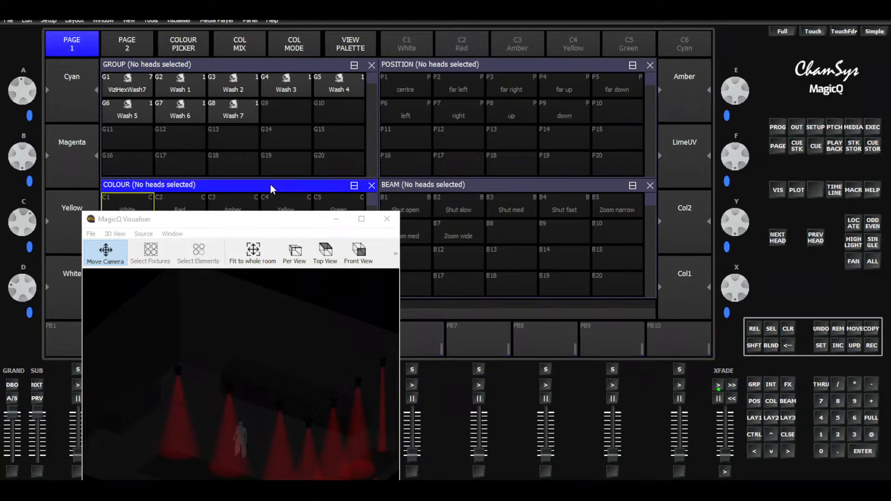
{"action": "left_click", "coordinate": [870, 131]}
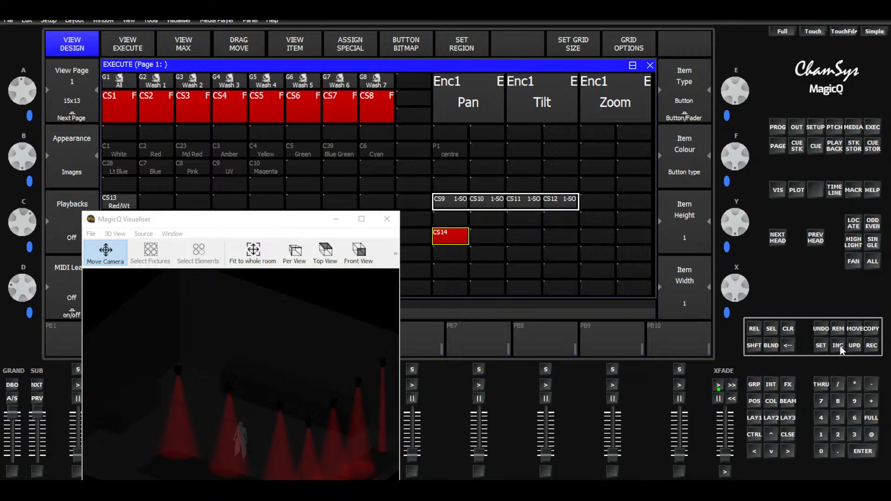
{"action": "left_click", "coordinate": [840, 346]}
{"action": "left_click", "coordinate": [449, 233]}
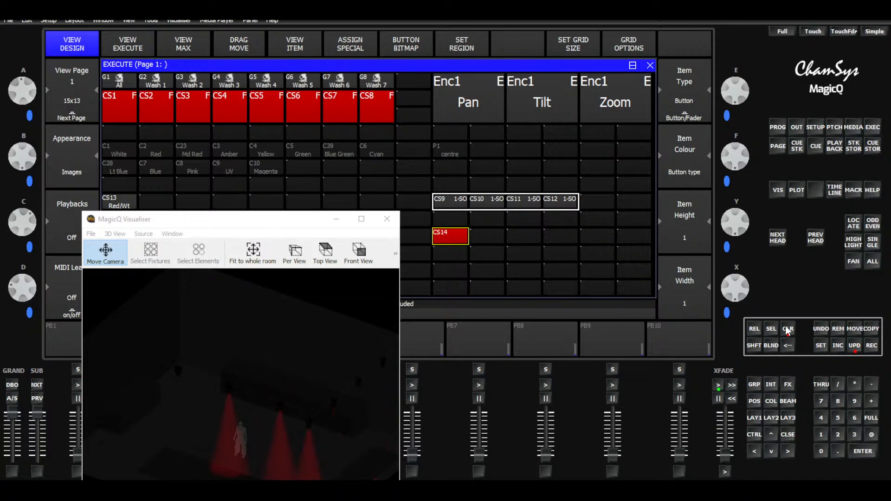
{"action": "left_click", "coordinate": [788, 330]}
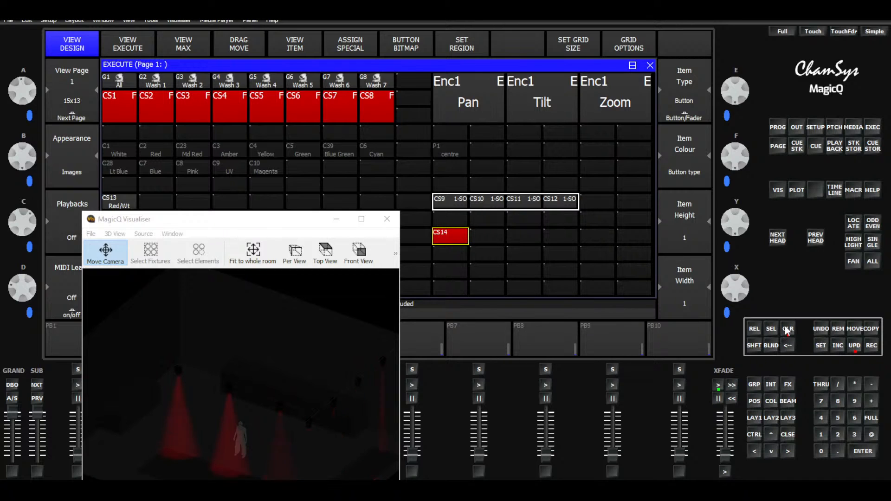
Include the new chase cue, change its Dim Chase Add mode to Plus, and clear the programmer
{"action": "left_click", "coordinate": [838, 344]}
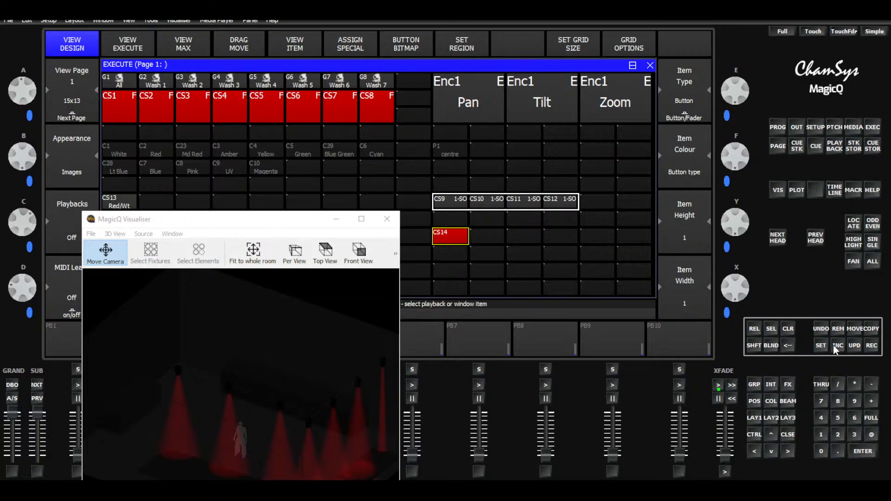
{"action": "left_click", "coordinate": [450, 238]}
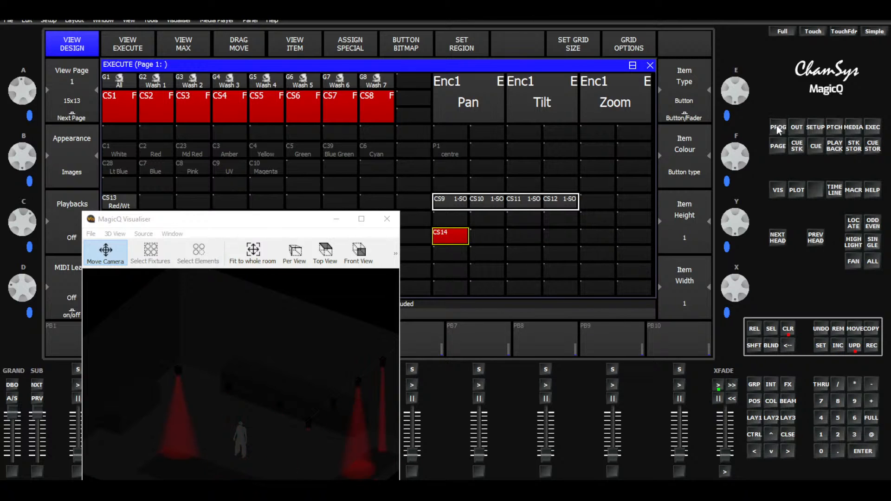
{"action": "left_click", "coordinate": [778, 129]}
{"action": "left_click", "coordinate": [438, 119]}
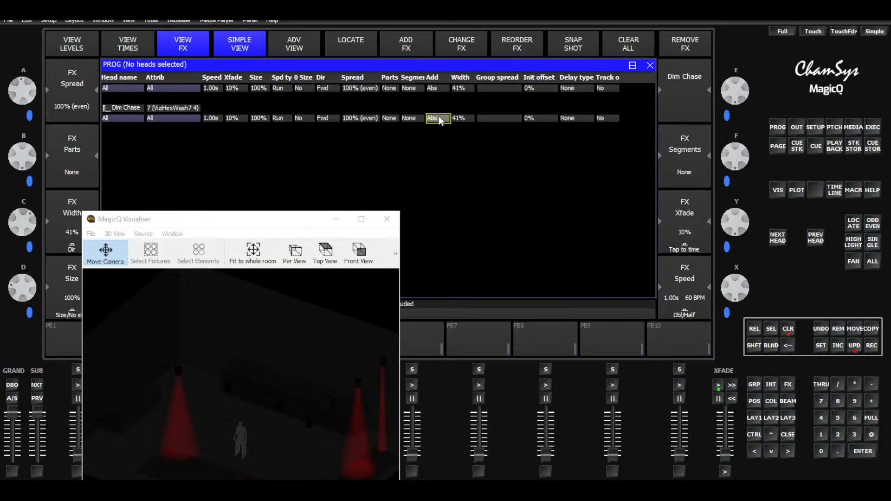
{"action": "left_click", "coordinate": [440, 119]}
{"action": "left_click", "coordinate": [336, 111]}
{"action": "left_click", "coordinate": [788, 329]}
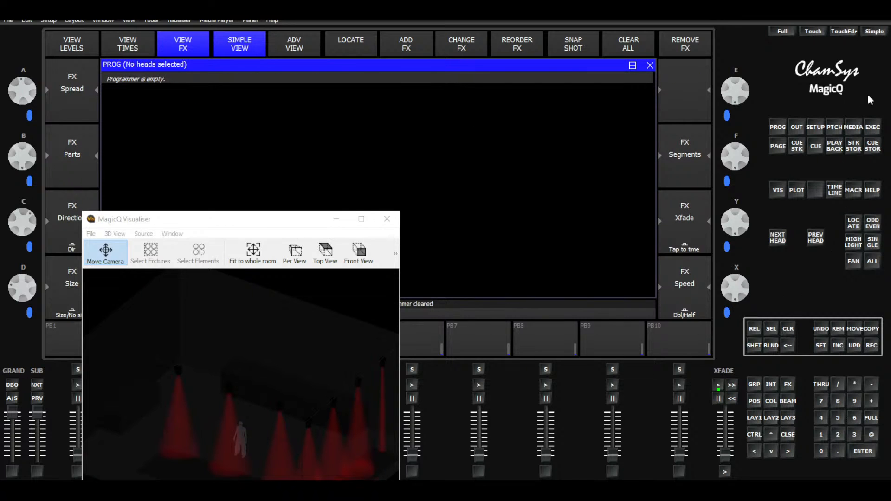
Include the new chase cue again to check its Add mode, clear the programmer and return to the Execute page
{"action": "left_click", "coordinate": [873, 127]}
{"action": "left_click", "coordinate": [455, 239]}
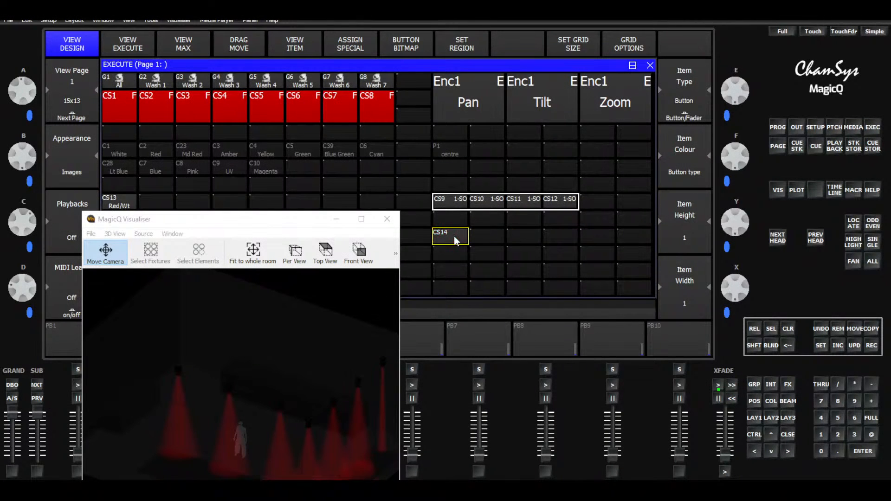
{"action": "left_click", "coordinate": [838, 346]}
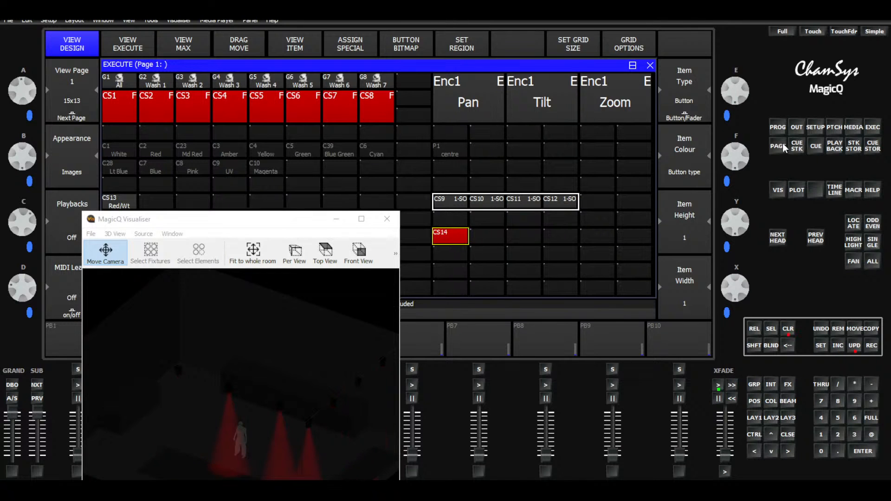
{"action": "left_click", "coordinate": [461, 242]}
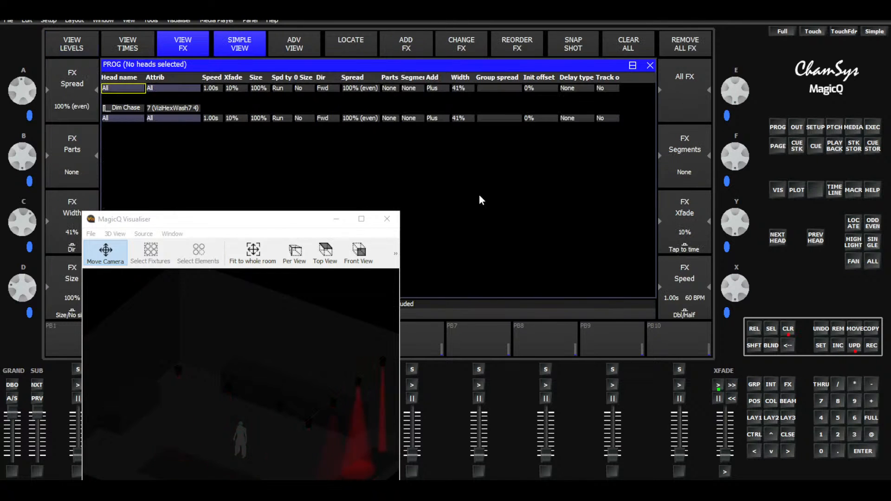
{"action": "left_click", "coordinate": [441, 119]}
{"action": "left_click", "coordinate": [330, 120]}
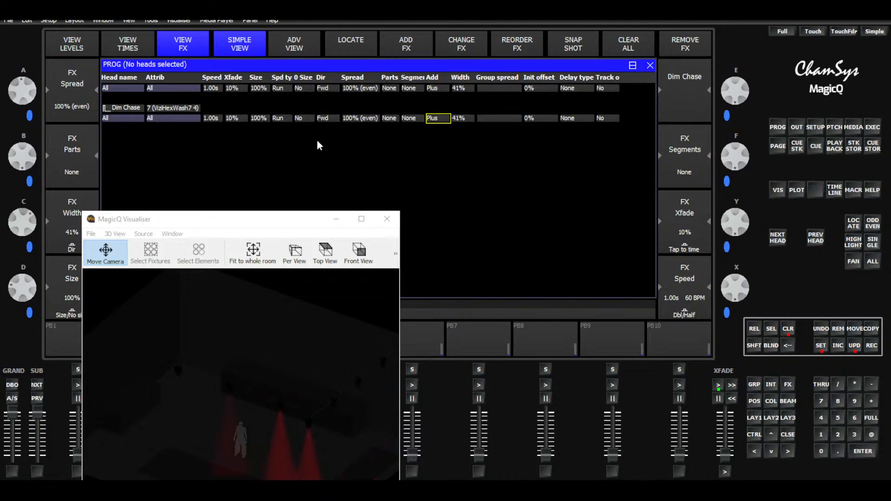
{"action": "left_click", "coordinate": [782, 332]}
{"action": "left_click", "coordinate": [873, 130]}
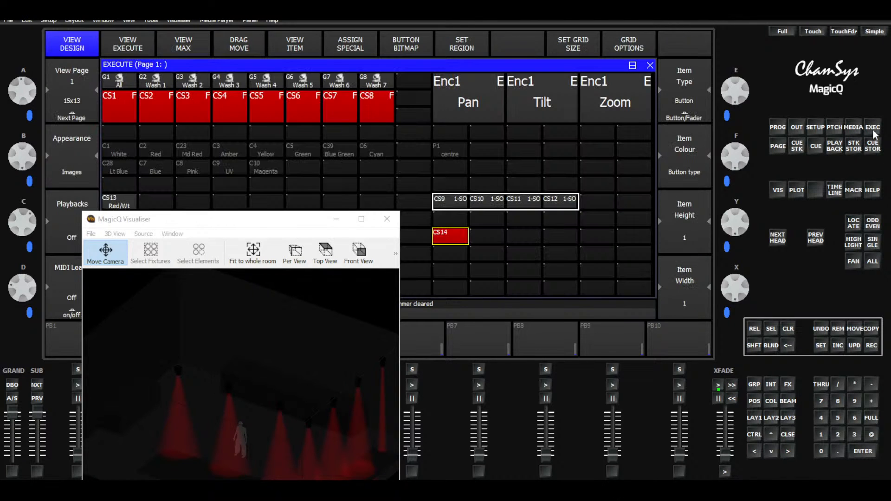
Switch the Execute page out of design mode and lower the All and Wash 1 to Wash 7 faders to zero
{"action": "left_click", "coordinate": [136, 41]}
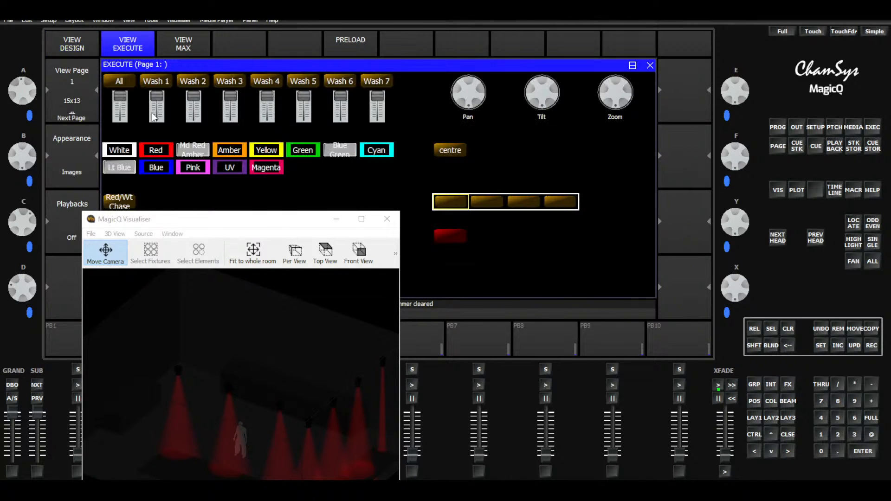
{"action": "left_click_drag", "start_coordinate": [120, 98], "coordinate": [123, 158]}
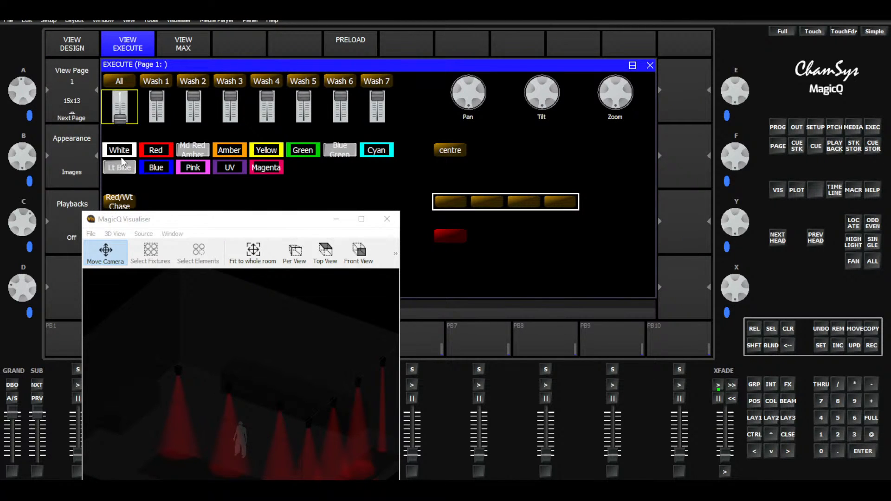
{"action": "left_click_drag", "start_coordinate": [156, 96], "coordinate": [162, 146]}
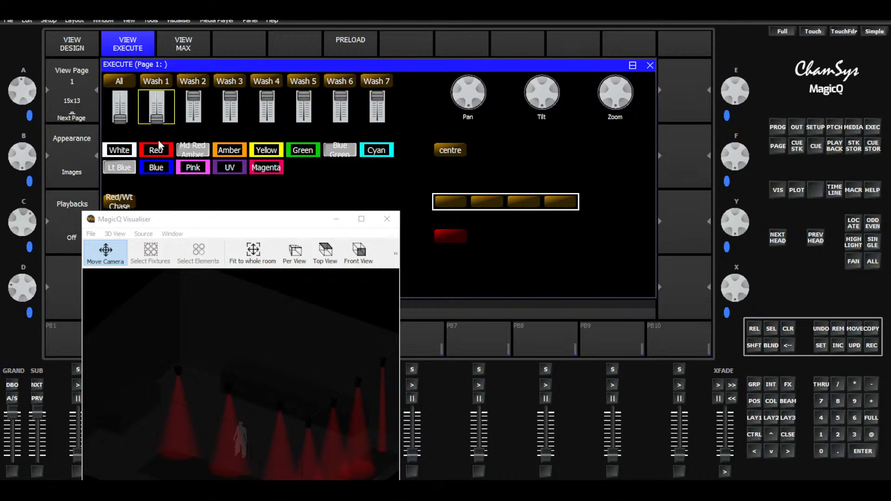
{"action": "left_click_drag", "start_coordinate": [193, 96], "coordinate": [195, 137]}
{"action": "left_click_drag", "start_coordinate": [230, 95], "coordinate": [232, 128]}
{"action": "left_click_drag", "start_coordinate": [267, 97], "coordinate": [269, 128]}
{"action": "left_click_drag", "start_coordinate": [304, 96], "coordinate": [345, 139]}
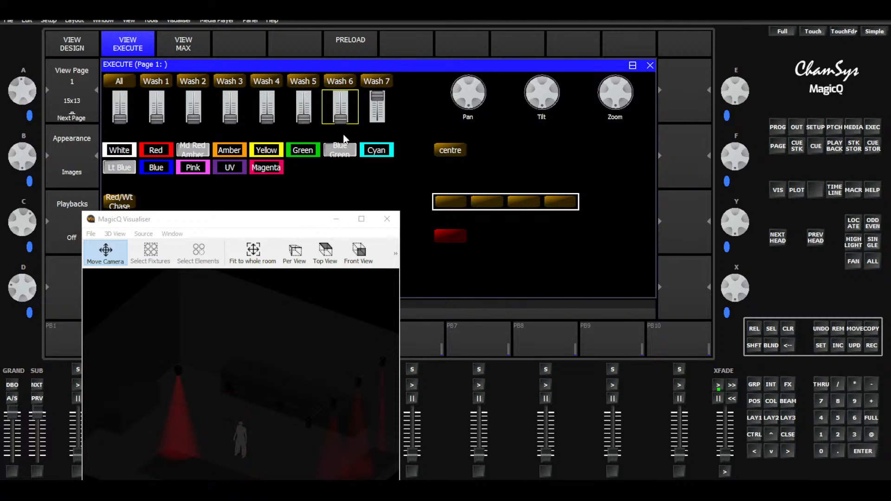
{"action": "left_click_drag", "start_coordinate": [377, 97], "coordinate": [376, 142]}
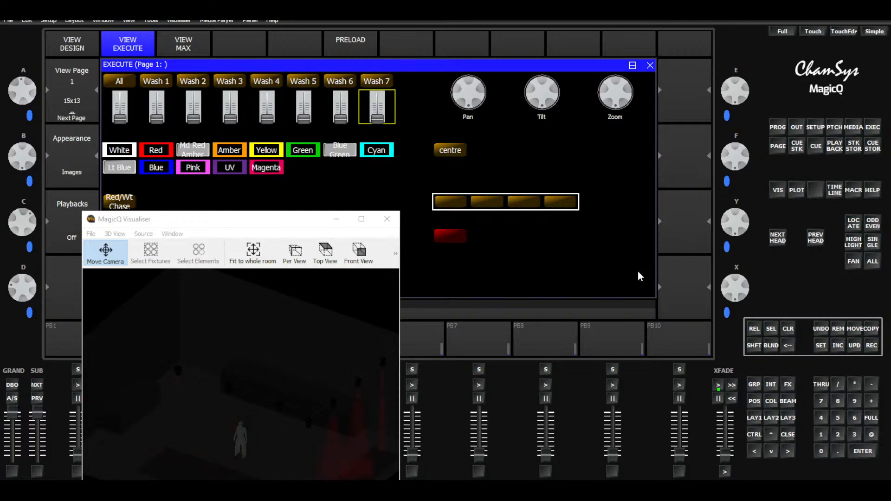
Include the new chase cue, set its Dim Chase Add mode to Minus, update the cue and clear the programmer
{"action": "left_click", "coordinate": [837, 346]}
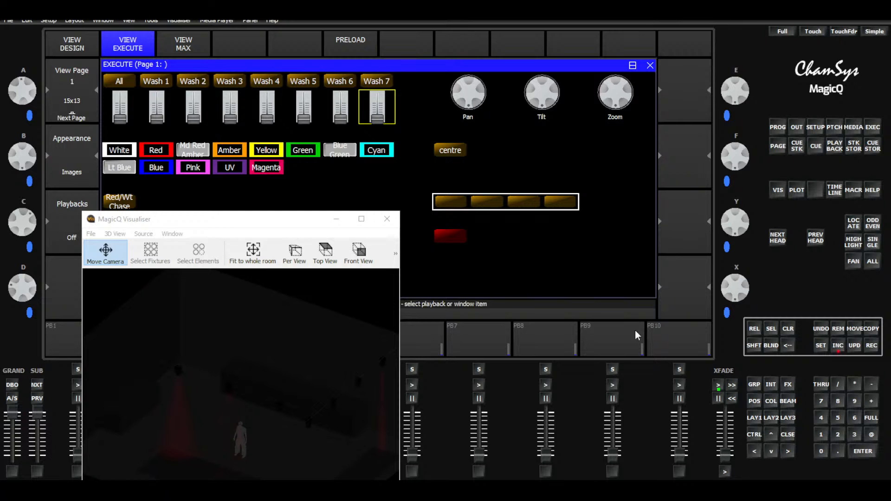
{"action": "left_click", "coordinate": [451, 238]}
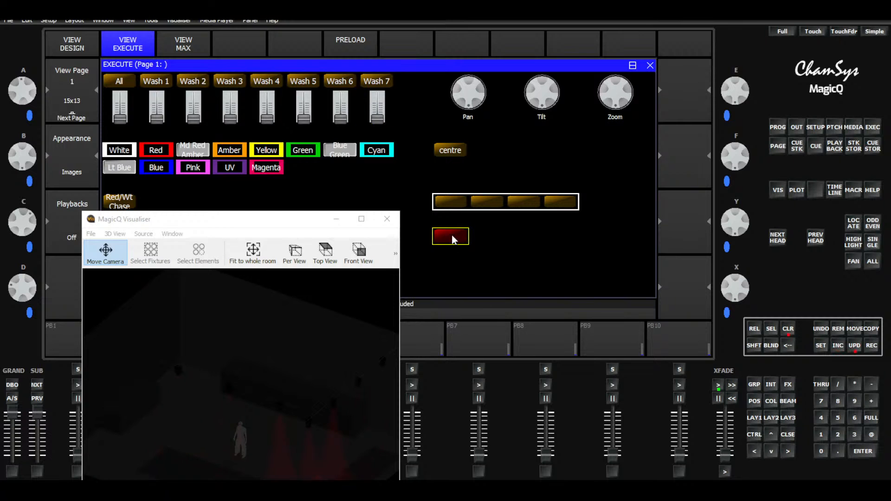
{"action": "left_click", "coordinate": [777, 128]}
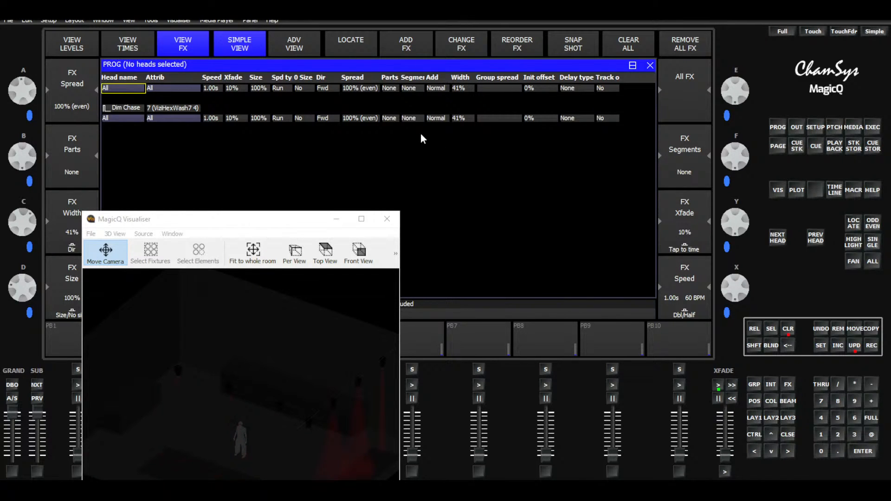
{"action": "left_click", "coordinate": [436, 119]}
{"action": "left_click", "coordinate": [437, 119]}
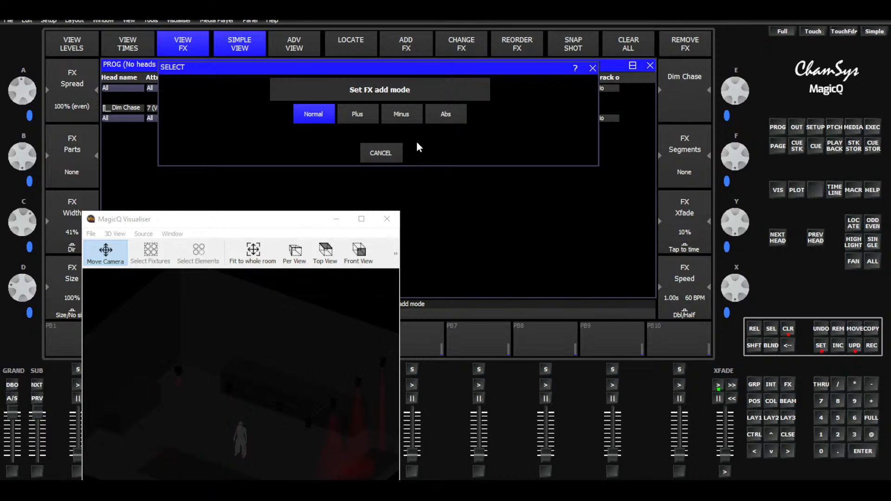
{"action": "left_click", "coordinate": [402, 118]}
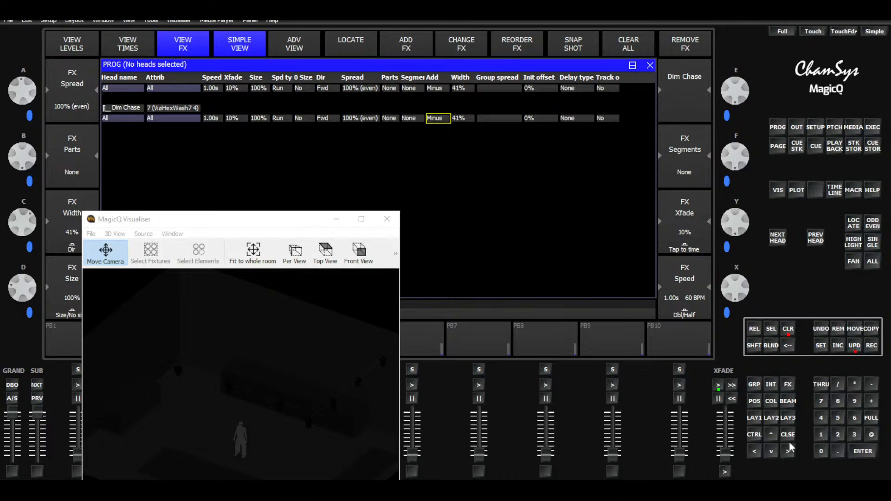
{"action": "left_click", "coordinate": [854, 346]}
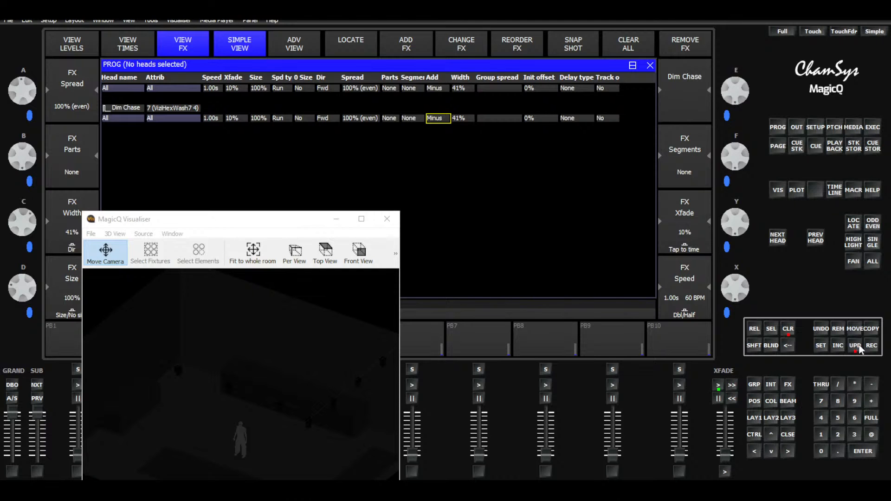
{"action": "left_click", "coordinate": [781, 335]}
Return to the Execute page, raise the All fader to full and switch the new chase playback to test it
{"action": "left_click", "coordinate": [751, 414]}
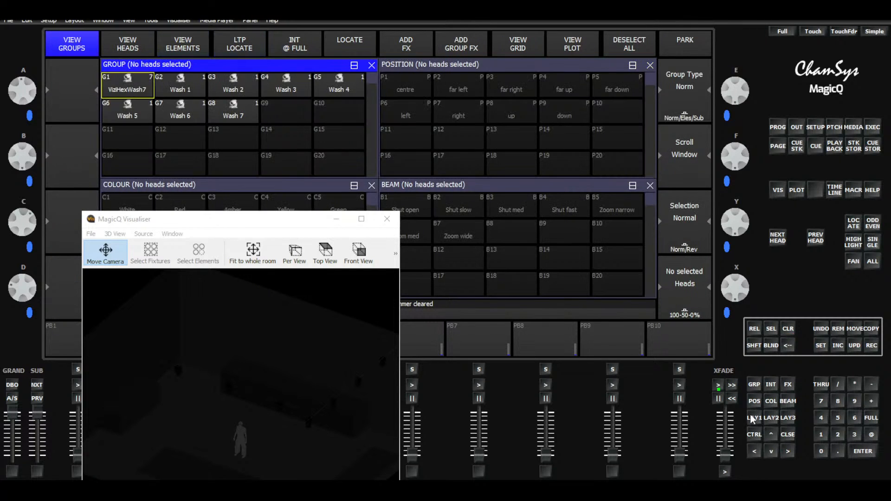
{"action": "left_click", "coordinate": [872, 132]}
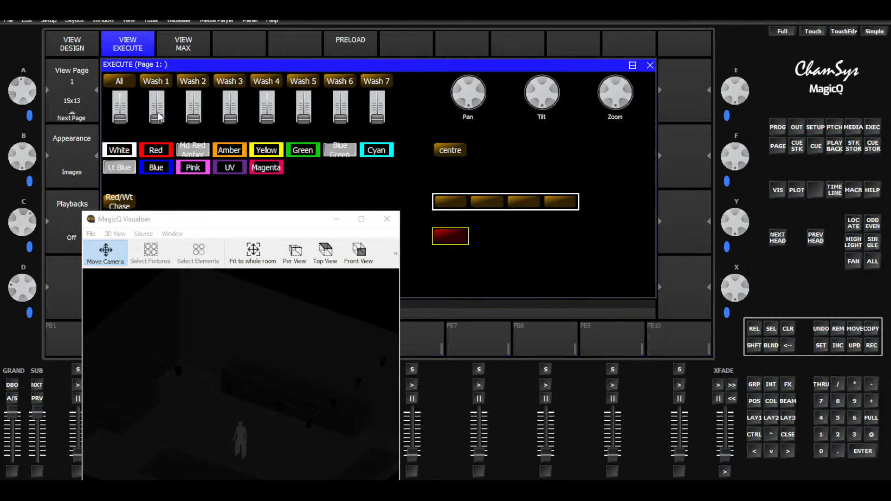
{"action": "left_click", "coordinate": [120, 82]}
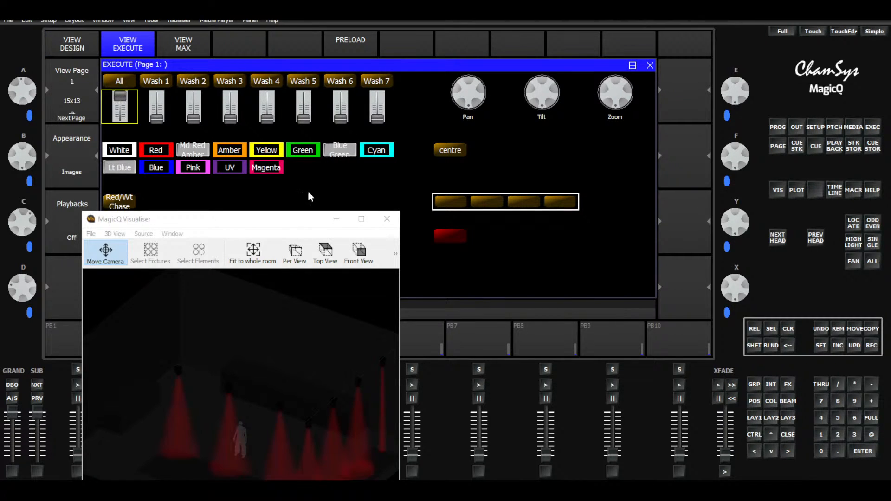
{"action": "left_click", "coordinate": [451, 237]}
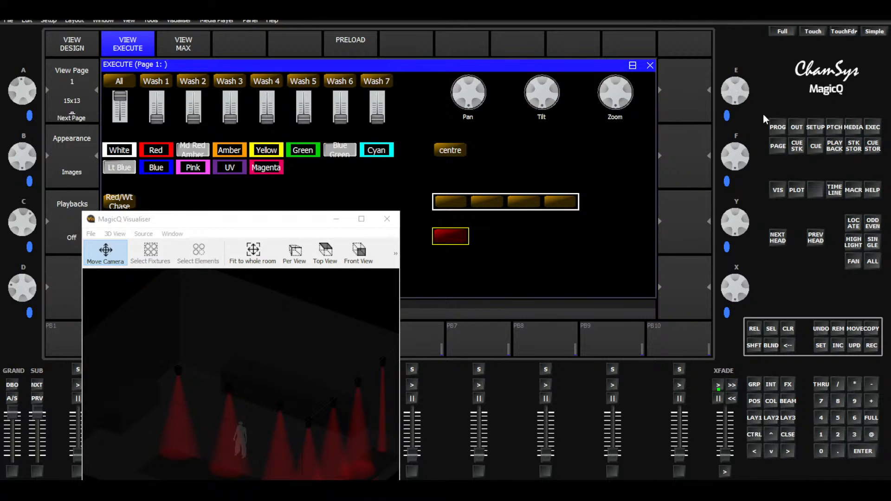
Check the programmer's levels and FX views for leftover content and return to the Execute page
{"action": "left_click", "coordinate": [778, 127]}
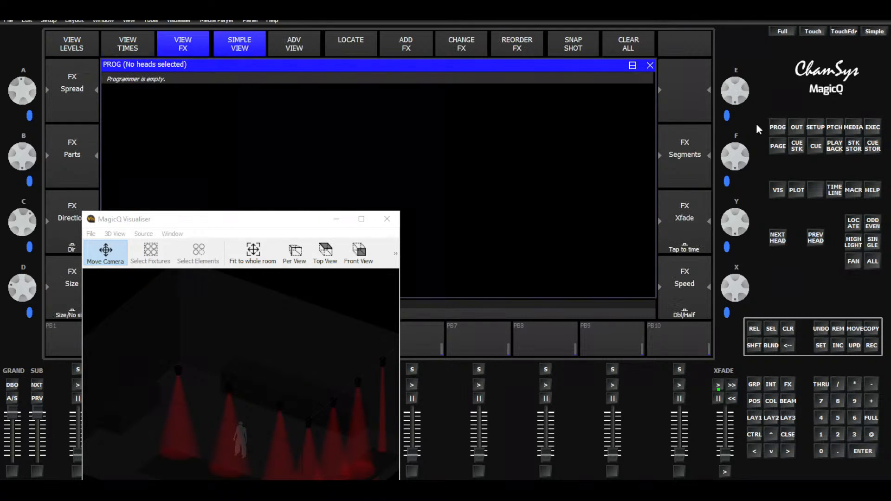
{"action": "left_click", "coordinate": [80, 48]}
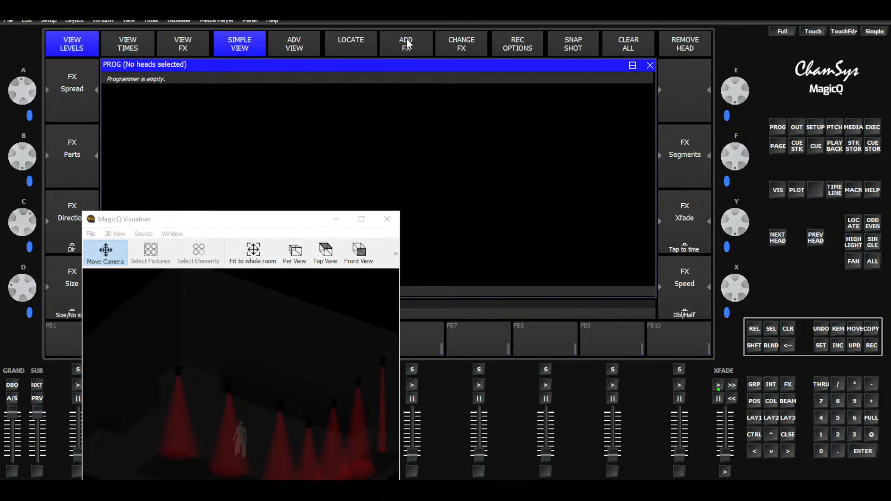
{"action": "left_click", "coordinate": [177, 48]}
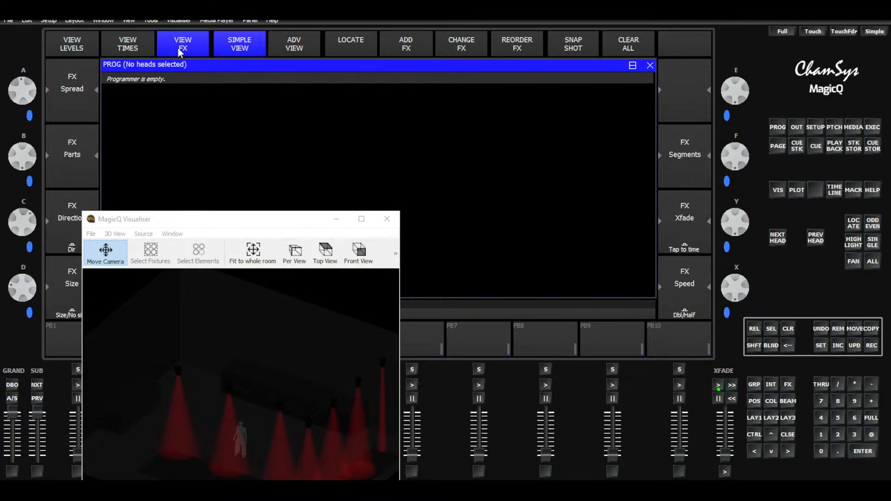
{"action": "left_click", "coordinate": [752, 417]}
{"action": "left_click", "coordinate": [873, 130]}
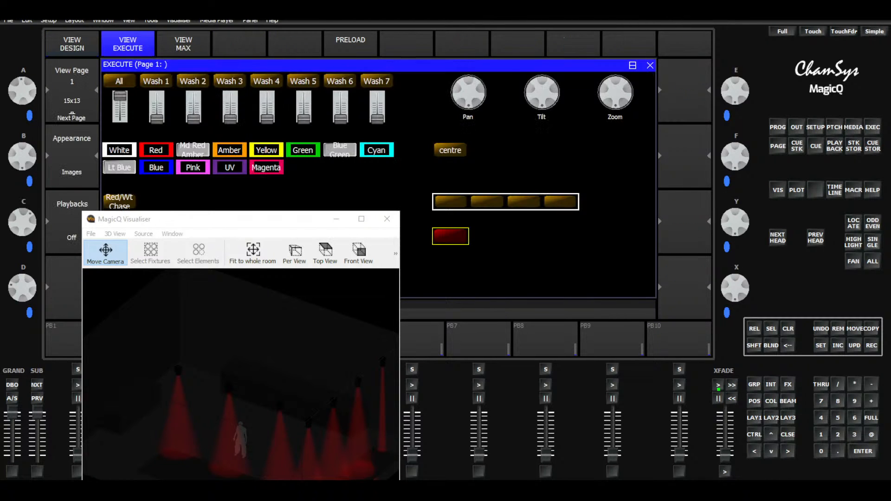
Test the new chase together with the solo region's first chase by toggling the playbacks, leaving both off
{"action": "left_click", "coordinate": [456, 235]}
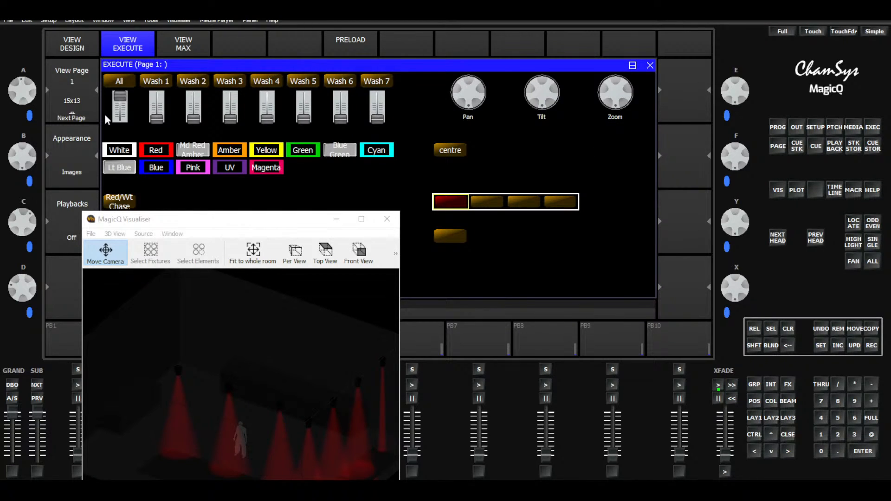
{"action": "left_click", "coordinate": [459, 238]}
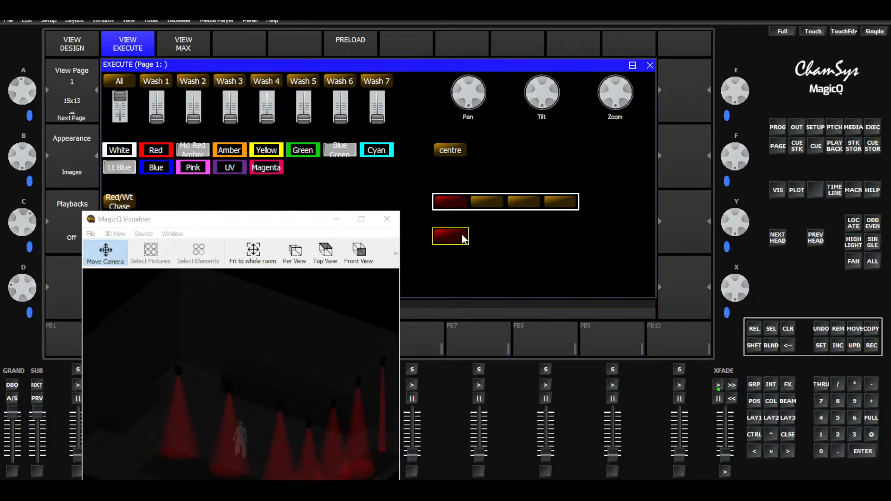
{"action": "left_click", "coordinate": [451, 239]}
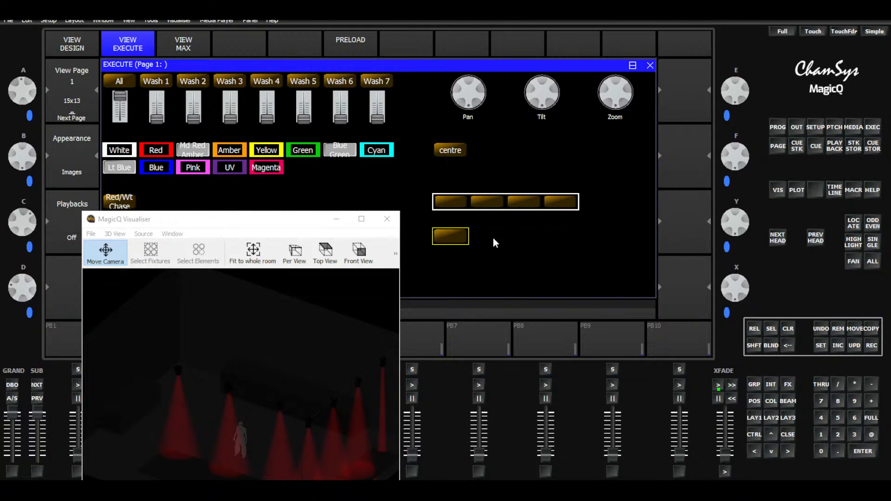
Include the new chase cue in the programmer and open its FX view
{"action": "left_click", "coordinate": [841, 346]}
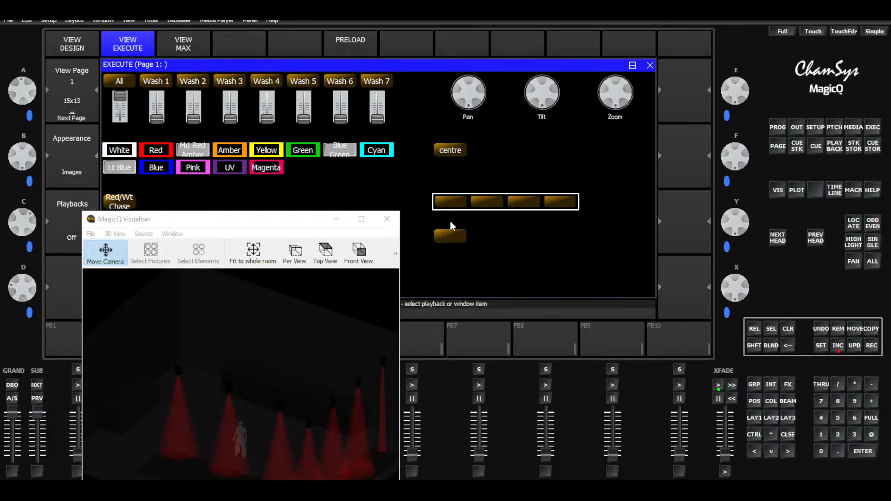
{"action": "left_click", "coordinate": [794, 329]}
{"action": "left_click", "coordinate": [839, 346]}
{"action": "left_click", "coordinate": [446, 227]}
{"action": "left_click", "coordinate": [838, 345]}
{"action": "left_click", "coordinate": [450, 238]}
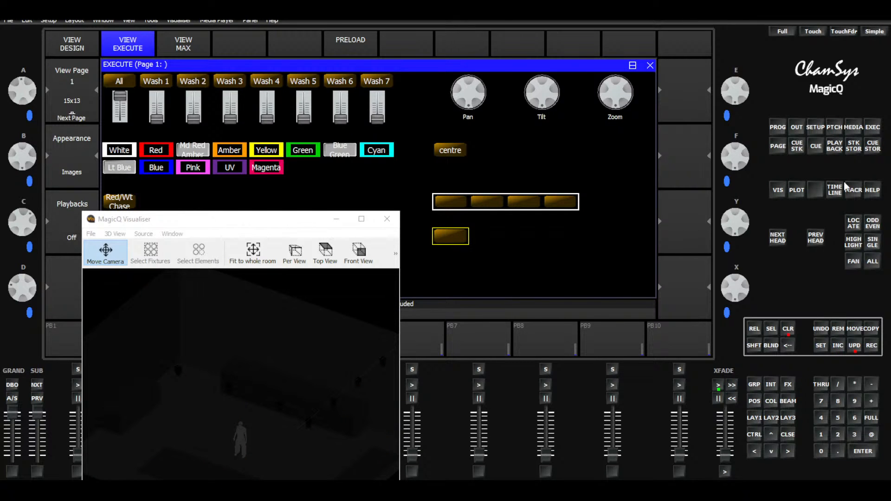
{"action": "left_click", "coordinate": [778, 131]}
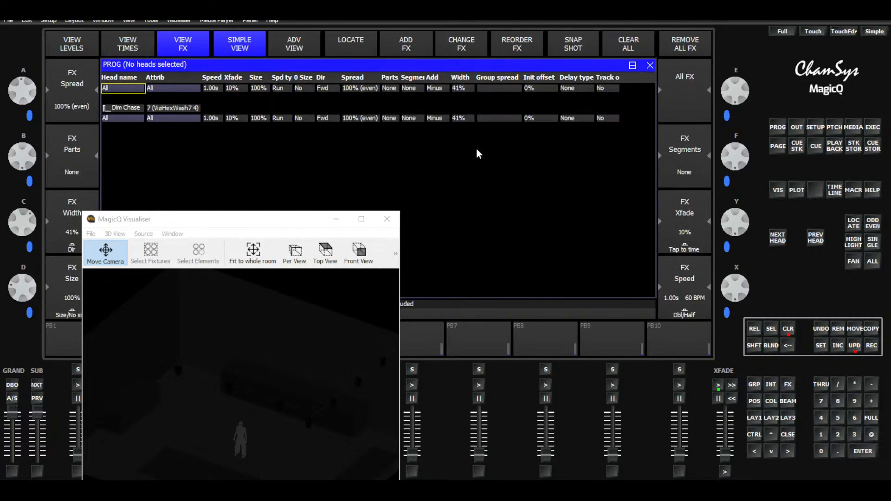
Try the Plus Add mode on the Dim Chase, set it to Abs, update the cue and clear the programmer
{"action": "double_click", "coordinate": [428, 118]}
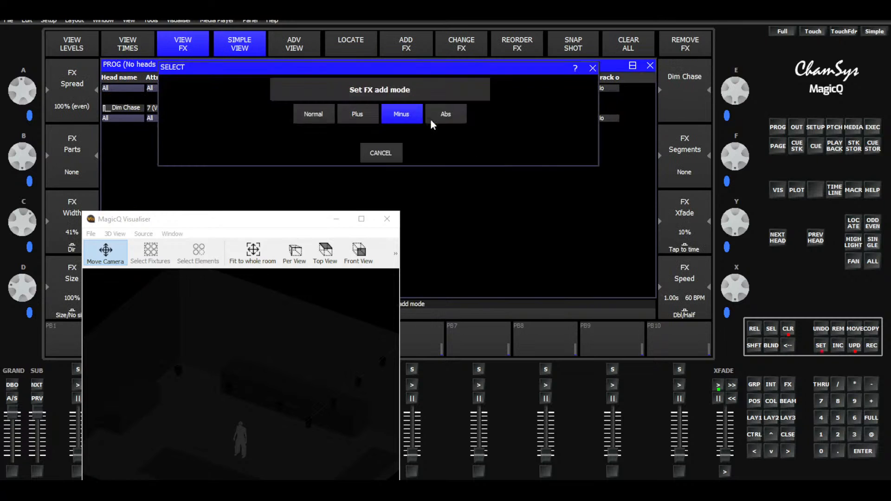
{"action": "left_click", "coordinate": [358, 116]}
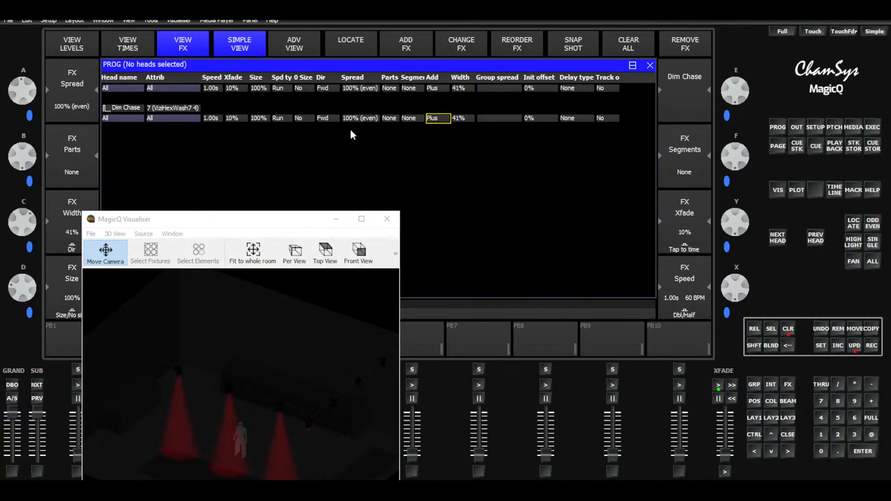
{"action": "left_click", "coordinate": [435, 120]}
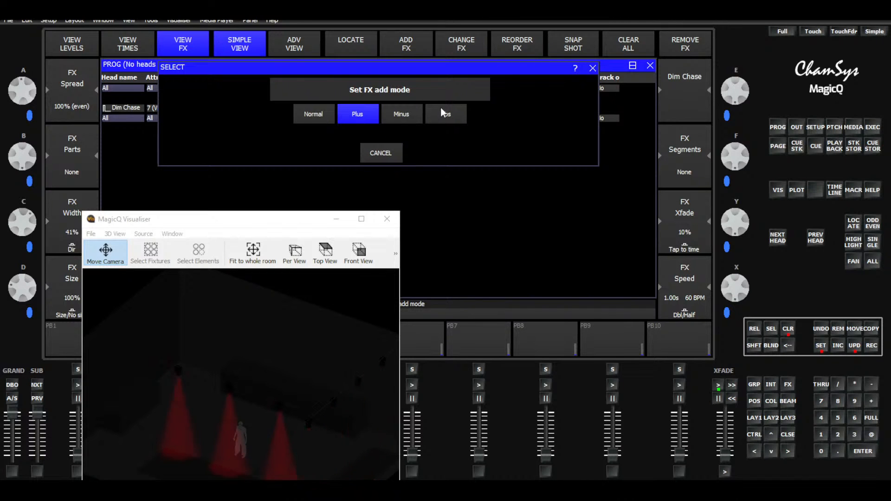
{"action": "left_click", "coordinate": [441, 109]}
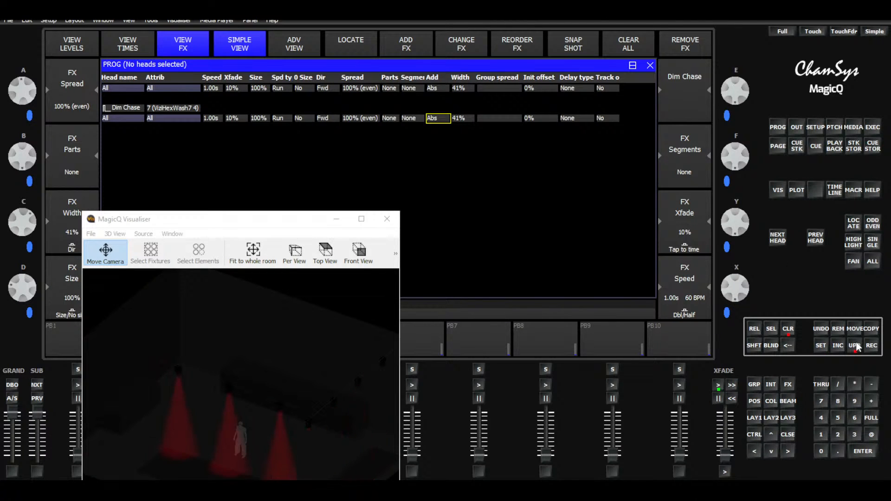
{"action": "left_click", "coordinate": [788, 331]}
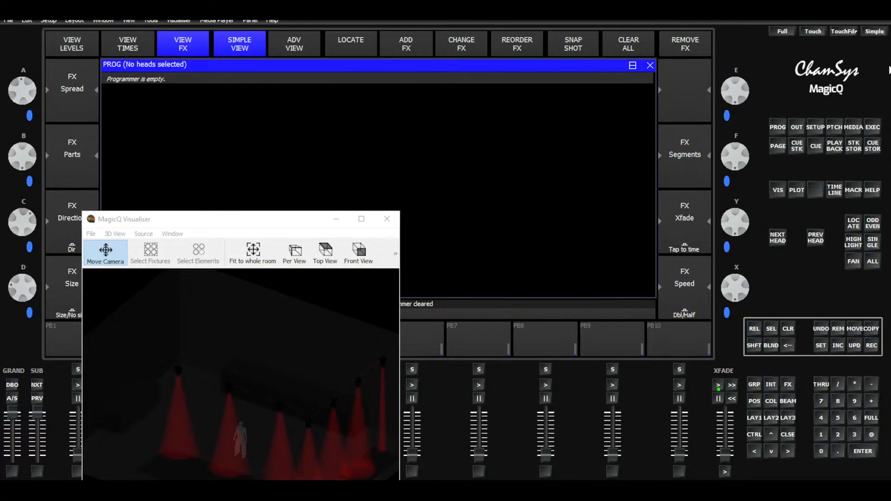
Return to the Execute page, toggle the new chase on and off, and lower the All fader to zero
{"action": "left_click", "coordinate": [872, 130]}
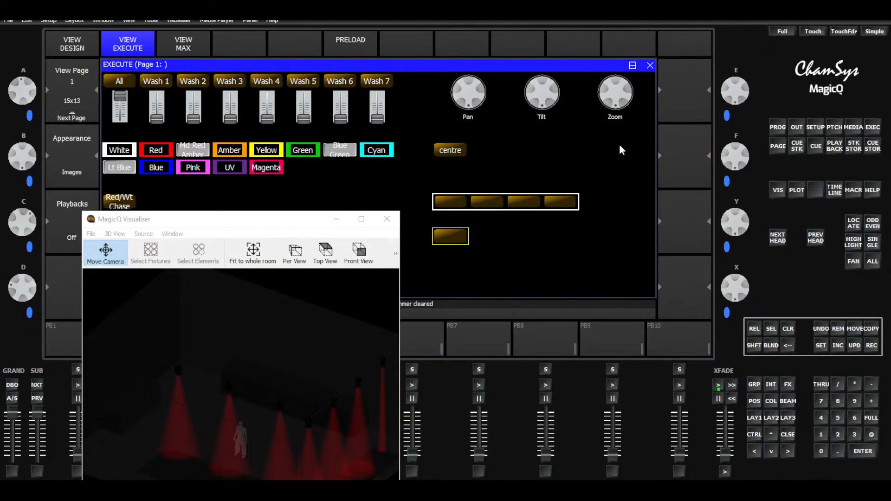
{"action": "left_click", "coordinate": [448, 234]}
{"action": "left_click", "coordinate": [447, 238]}
{"action": "left_click_drag", "start_coordinate": [122, 99], "coordinate": [120, 122]}
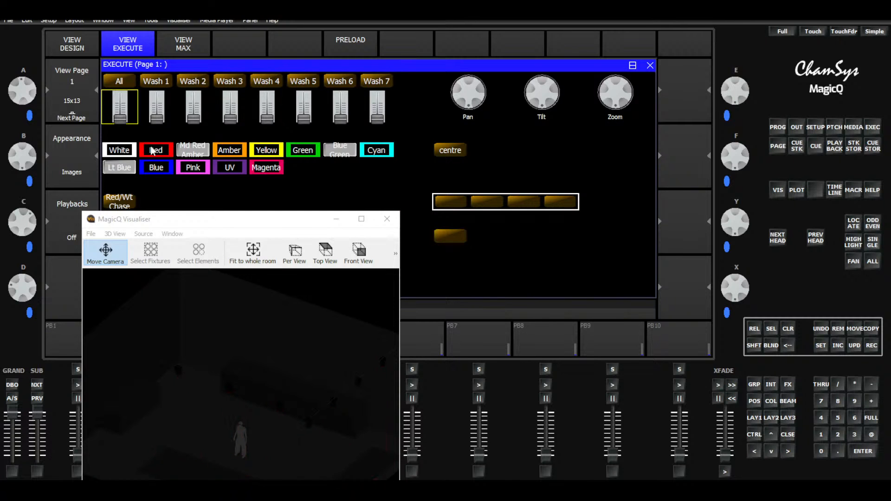
Test the absolute-mode chase with all group faders at zero by switching its playback on and off repeatedly
{"action": "left_click", "coordinate": [448, 240]}
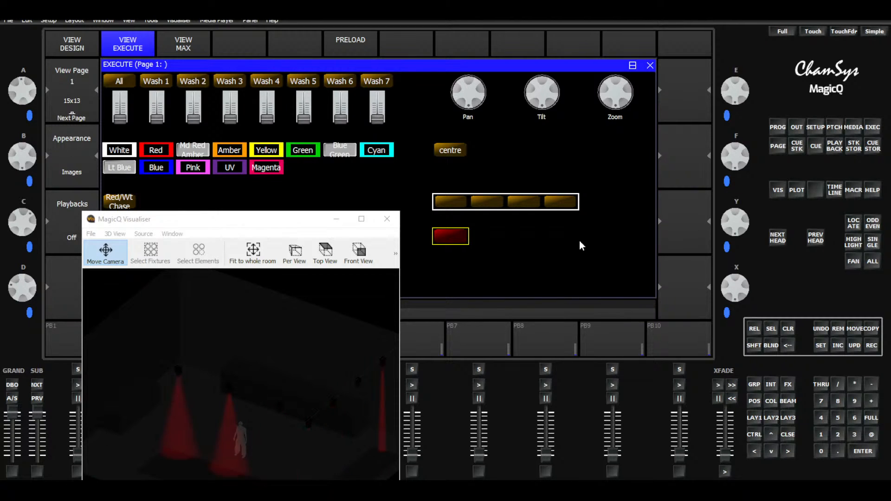
{"action": "left_click", "coordinate": [440, 241]}
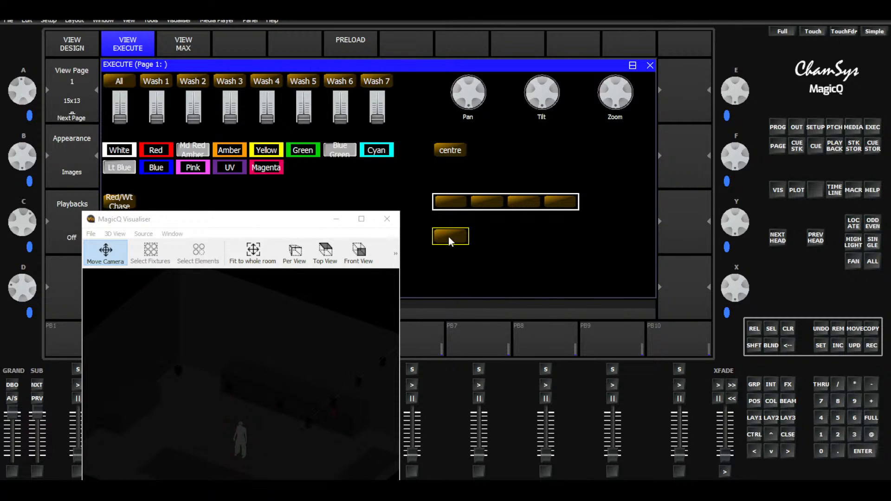
{"action": "left_click", "coordinate": [448, 237]}
{"action": "left_click", "coordinate": [448, 237]}
Preview the Execute page in its maximised view, reposition the Visualiser window beside it and return to the page's design view
{"action": "left_click_drag", "start_coordinate": [281, 218], "coordinate": [429, 285]}
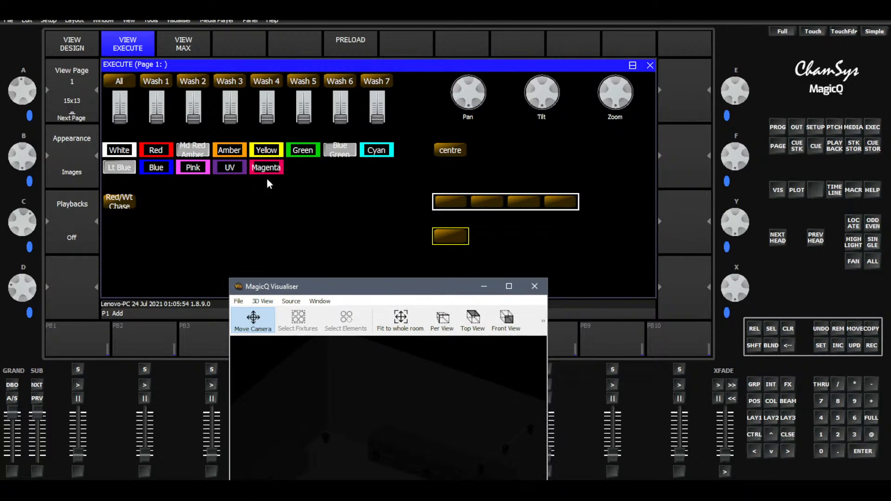
{"action": "left_click", "coordinate": [176, 41]}
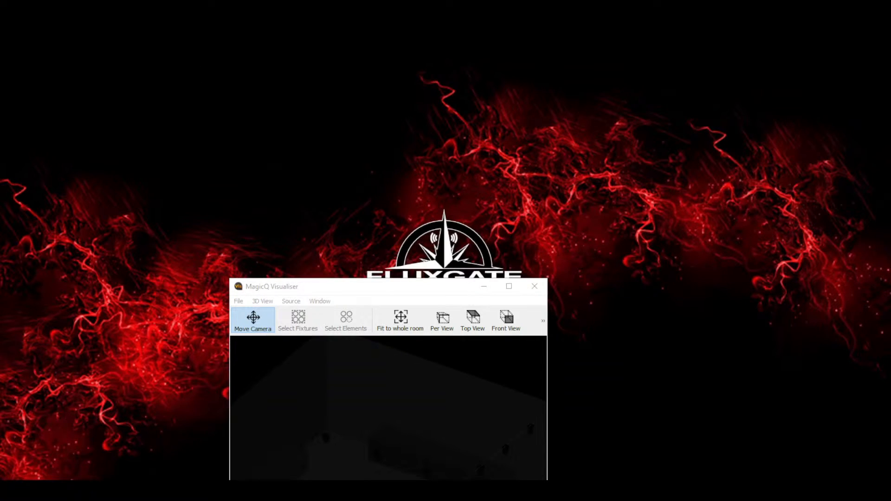
{"action": "left_click_drag", "start_coordinate": [0, 6], "coordinate": [648, 10]}
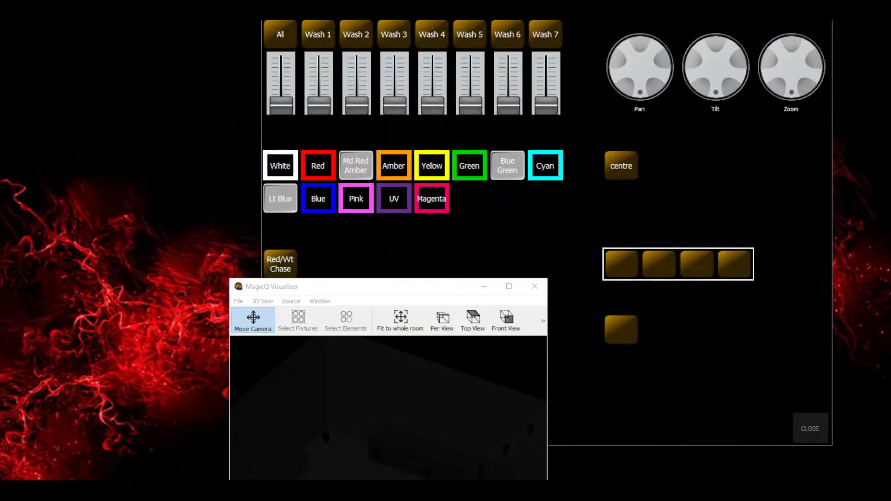
{"action": "left_click_drag", "start_coordinate": [436, 290], "coordinate": [92, 201]}
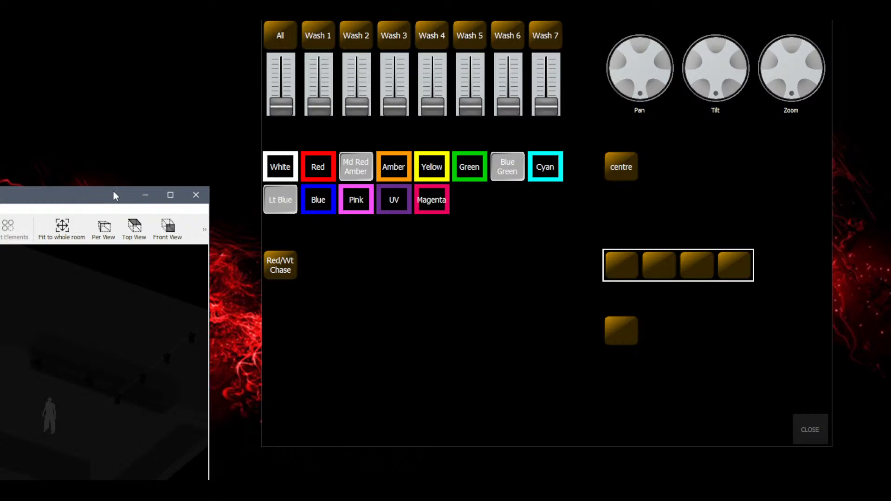
{"action": "left_click_drag", "start_coordinate": [113, 191], "coordinate": [200, 137]}
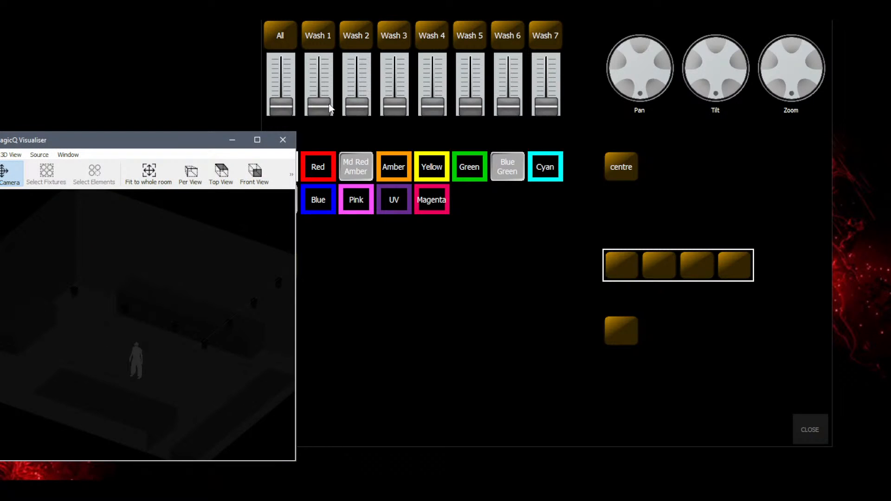
{"action": "key", "text": "Escape"}
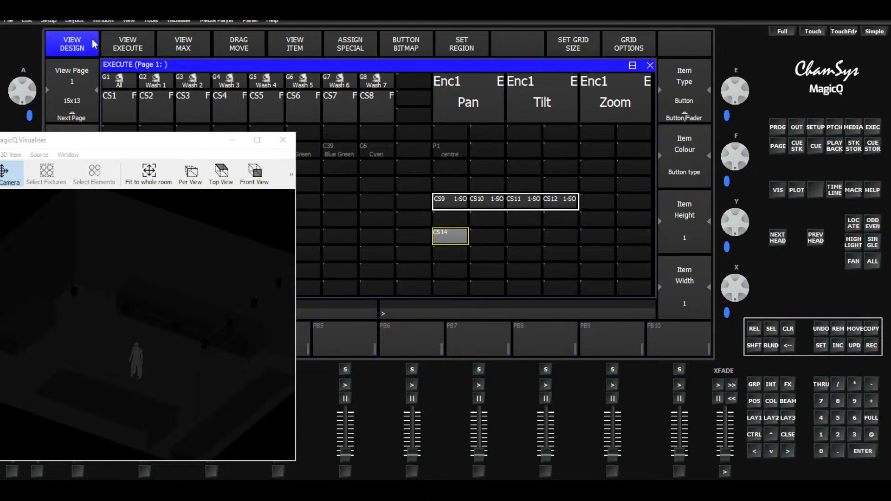
Switch the page to its execute view, reposition the Visualiser and raise the Wash 2 and Wash 3 faders
{"action": "left_click", "coordinate": [116, 46]}
{"action": "left_click_drag", "start_coordinate": [192, 144], "coordinate": [338, 227]}
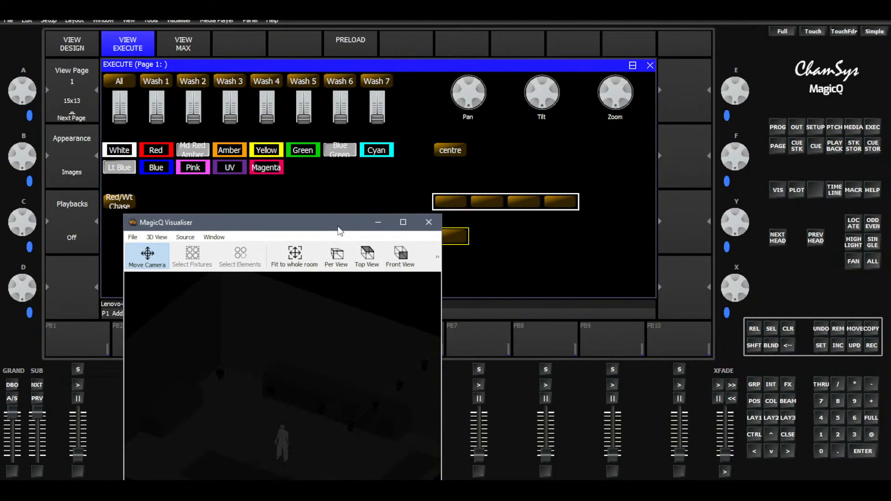
{"action": "left_click_drag", "start_coordinate": [192, 120], "coordinate": [231, 106]}
Select Wash 3, set its pan to 150, tilt to 126 and zoom to 205, and raise its fader further
{"action": "left_click", "coordinate": [231, 82]}
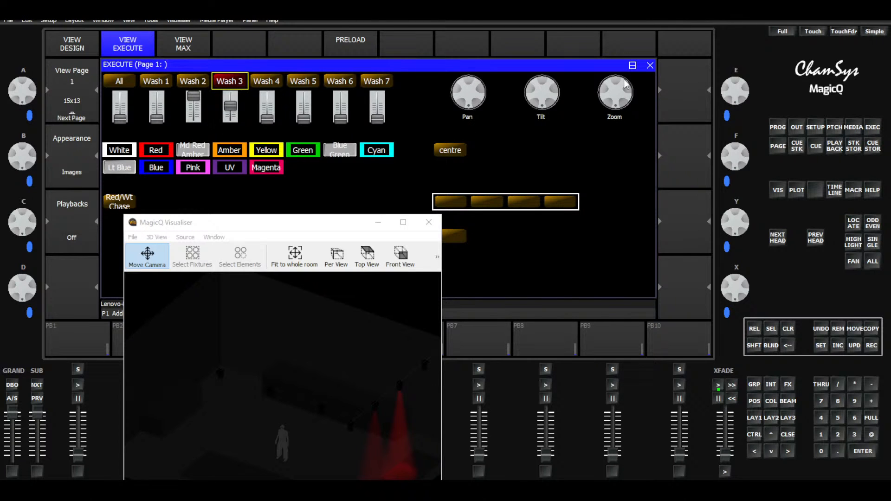
{"action": "mouse_move", "coordinate": [556, 92]}
{"action": "left_mouse_down"}
{"action": "mouse_move", "coordinate": [553, 113]}
{"action": "mouse_move", "coordinate": [553, 69]}
{"action": "mouse_move", "coordinate": [555, 89]}
{"action": "left_mouse_up"}
{"action": "mouse_move", "coordinate": [629, 104]}
{"action": "left_mouse_down"}
{"action": "mouse_move", "coordinate": [624, 116]}
{"action": "mouse_move", "coordinate": [617, 34]}
{"action": "mouse_move", "coordinate": [627, 121]}
{"action": "left_mouse_up"}
{"action": "mouse_move", "coordinate": [475, 95]}
{"action": "left_mouse_down"}
{"action": "mouse_move", "coordinate": [489, 66]}
{"action": "mouse_move", "coordinate": [482, 124]}
{"action": "mouse_move", "coordinate": [481, 87]}
{"action": "mouse_move", "coordinate": [480, 107]}
{"action": "left_mouse_up"}
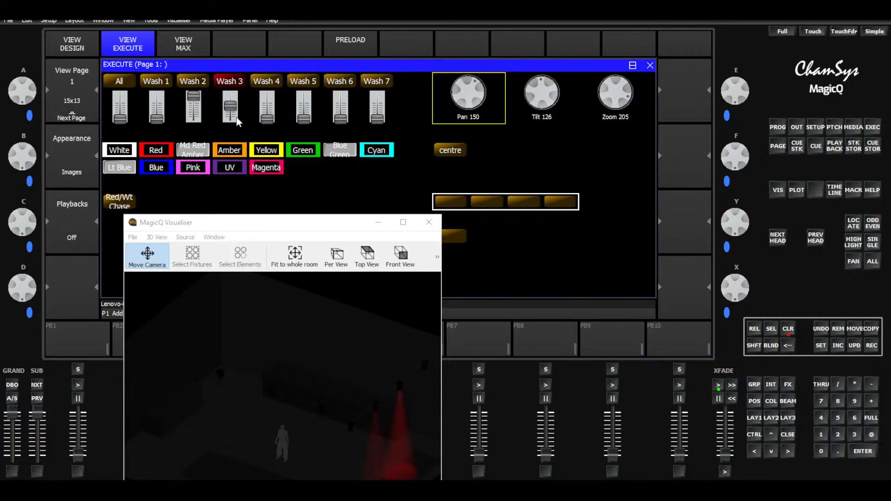
{"action": "left_click", "coordinate": [230, 100]}
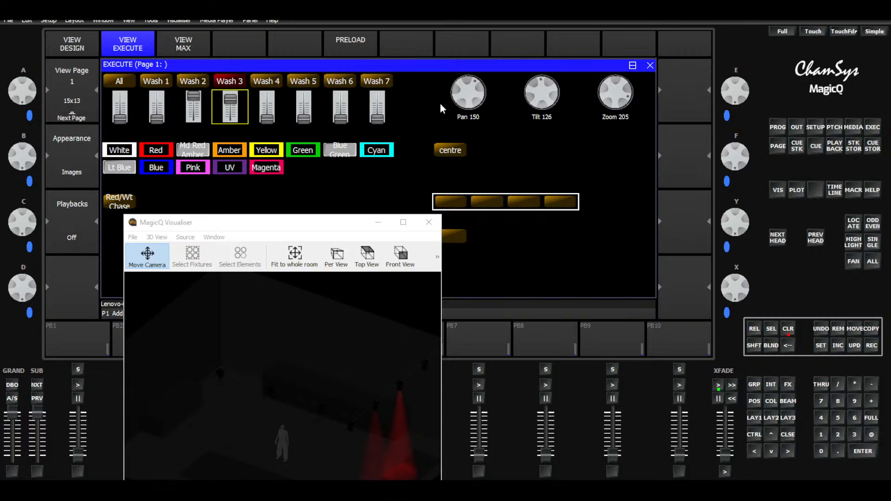
Reselect Wash 3, set its pan to 242 and tilt to 163, and switch on the first solo dim chase
{"action": "left_click_drag", "start_coordinate": [265, 222], "coordinate": [169, 132]}
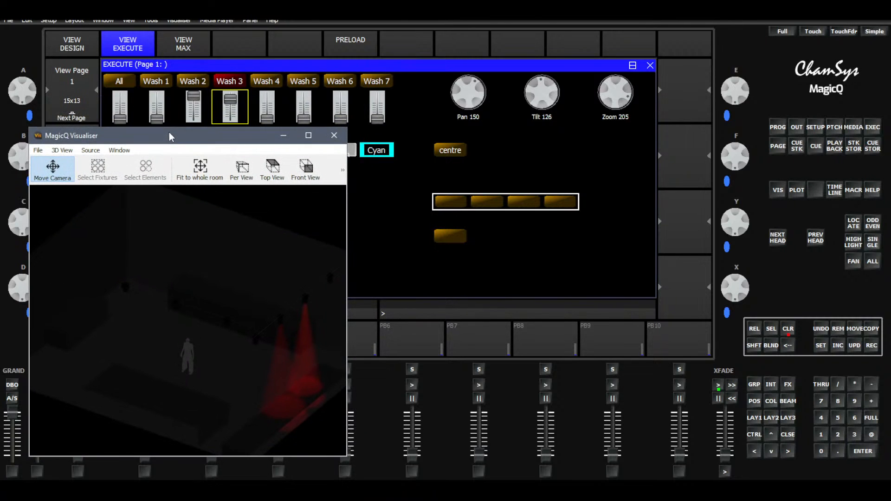
{"action": "left_click", "coordinate": [218, 83]}
{"action": "left_click", "coordinate": [167, 83]}
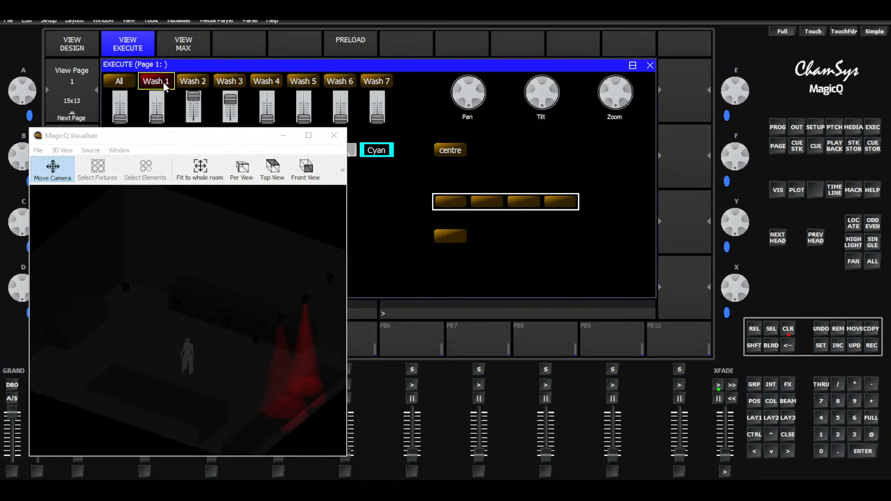
{"action": "left_click", "coordinate": [229, 82]}
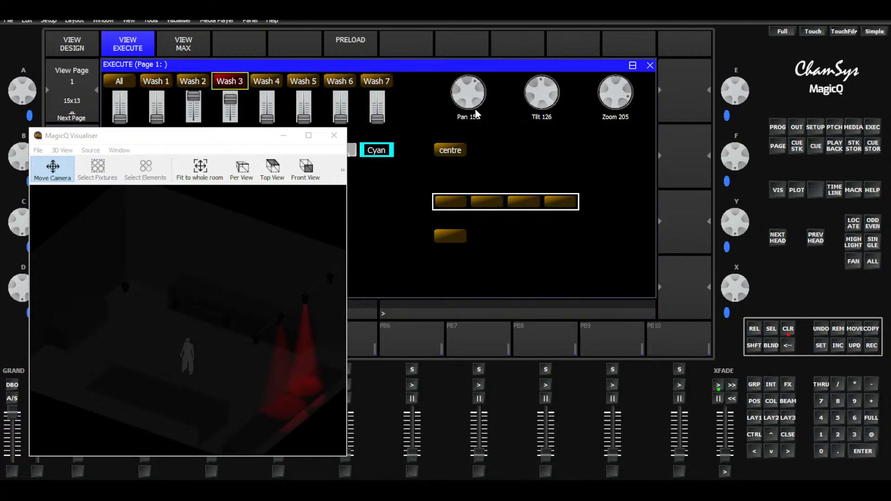
{"action": "left_click_drag", "start_coordinate": [479, 85], "coordinate": [467, 201]}
{"action": "left_click", "coordinate": [467, 203]}
{"action": "left_click_drag", "start_coordinate": [539, 92], "coordinate": [548, 125]}
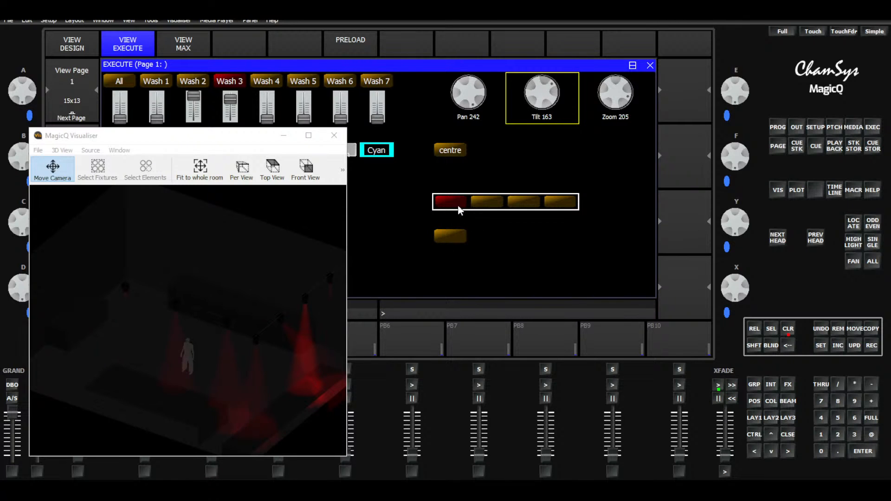
Test the first dim chase with the Wash 3 fader at zero, switch the chase off and return the fader to full
{"action": "left_click", "coordinate": [442, 207]}
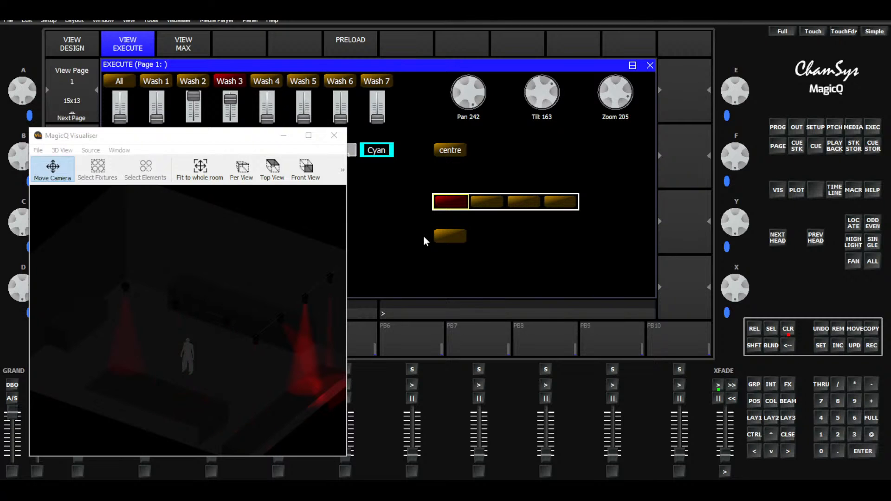
{"action": "left_click", "coordinate": [231, 98]}
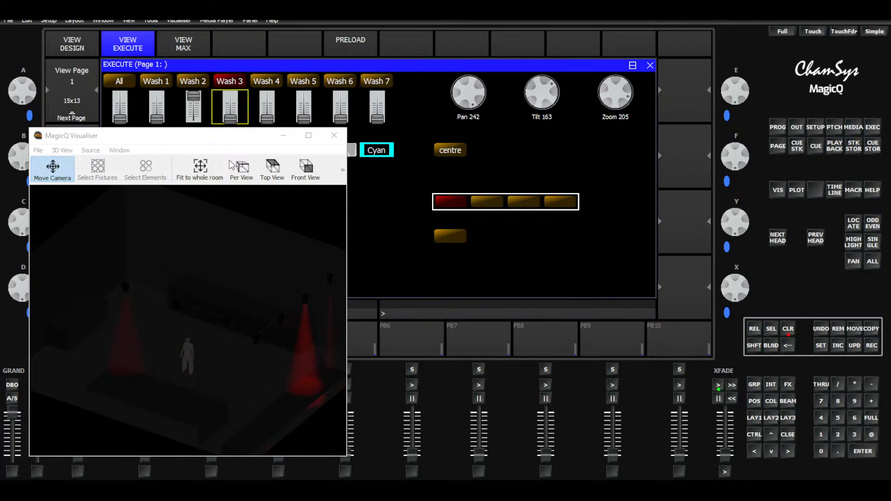
{"action": "left_click", "coordinate": [448, 202]}
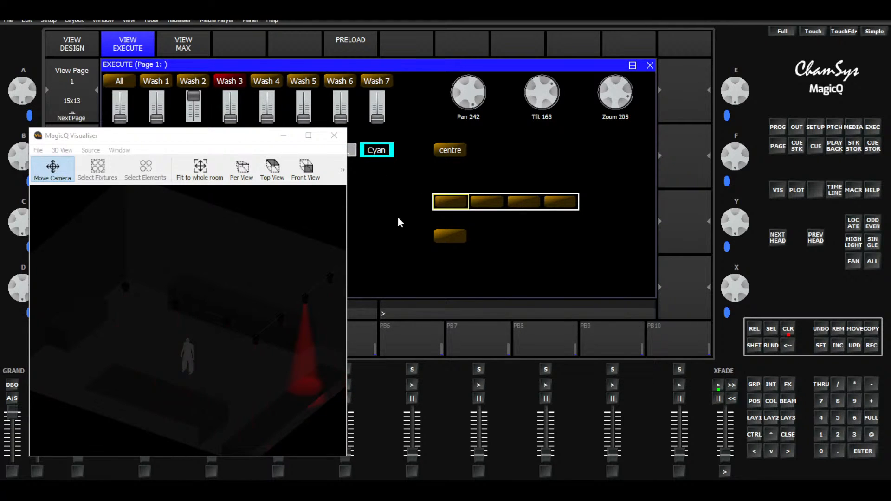
{"action": "left_click", "coordinate": [230, 116]}
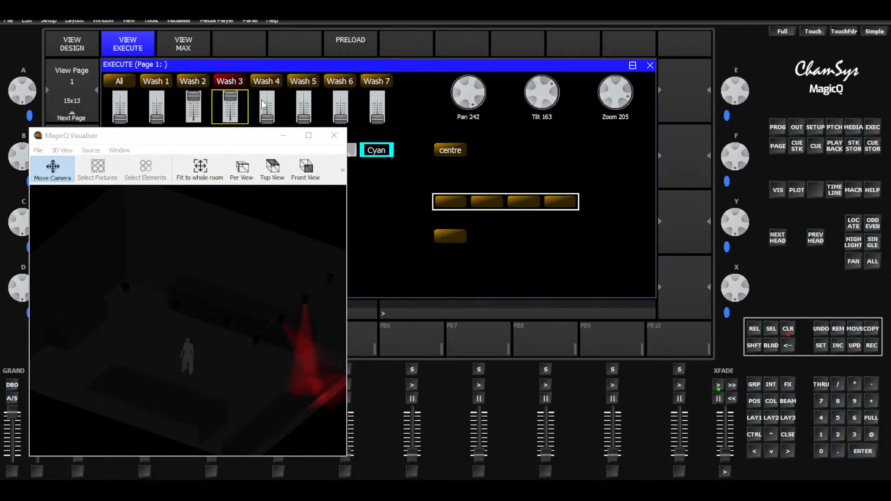
Try a zoom of 114 on Wash 3 and 85 on Wash 2, and clear the programmer
{"action": "left_click_drag", "start_coordinate": [629, 92], "coordinate": [599, 134]}
{"action": "left_click", "coordinate": [159, 85]}
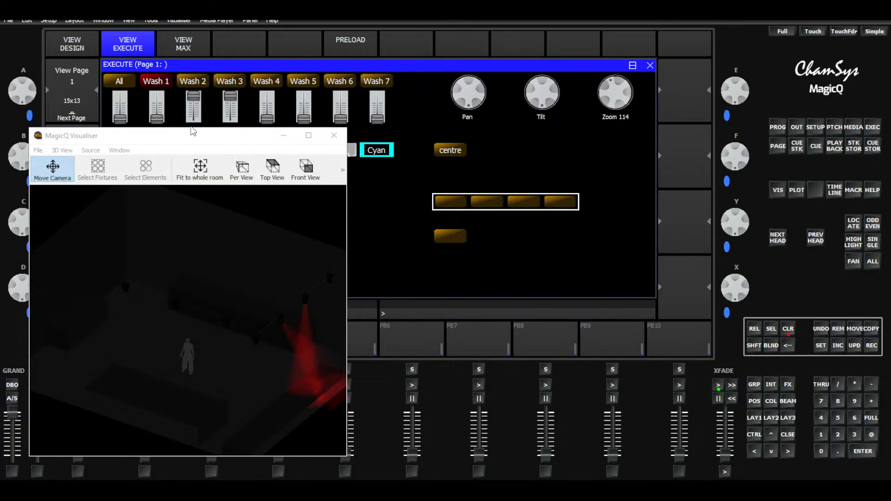
{"action": "left_click", "coordinate": [194, 82]}
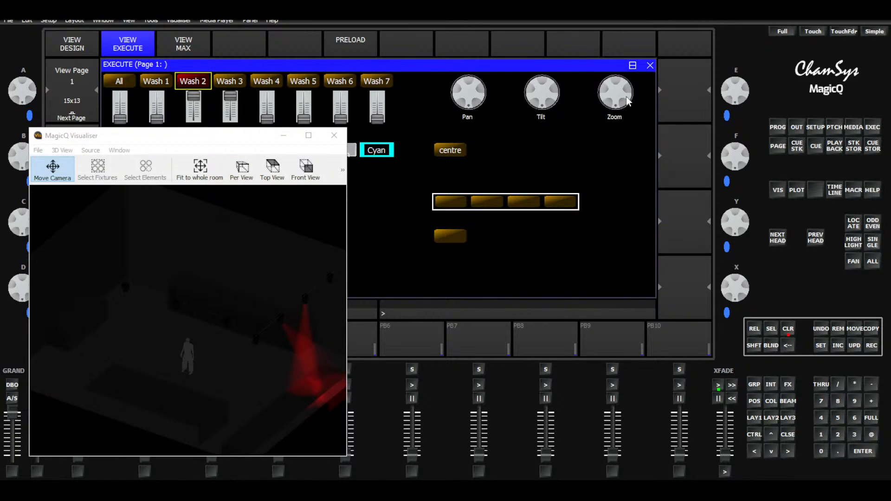
{"action": "left_click_drag", "start_coordinate": [626, 101], "coordinate": [629, 96]}
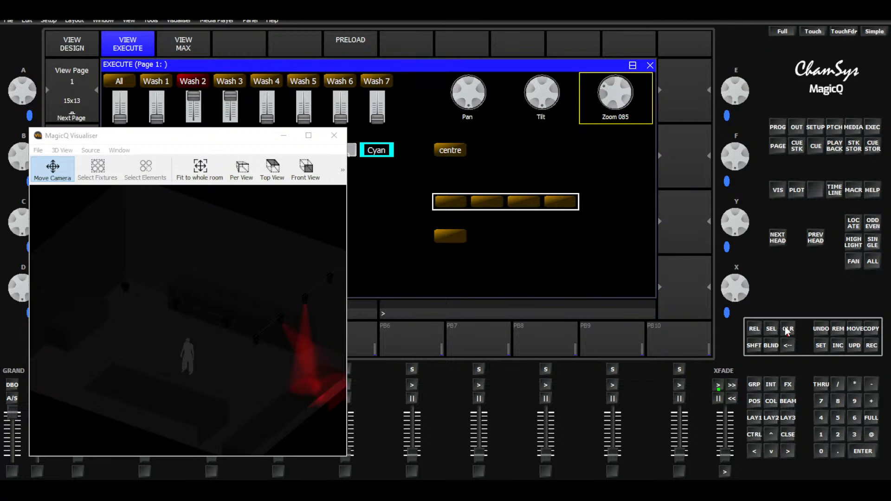
{"action": "left_click", "coordinate": [788, 330]}
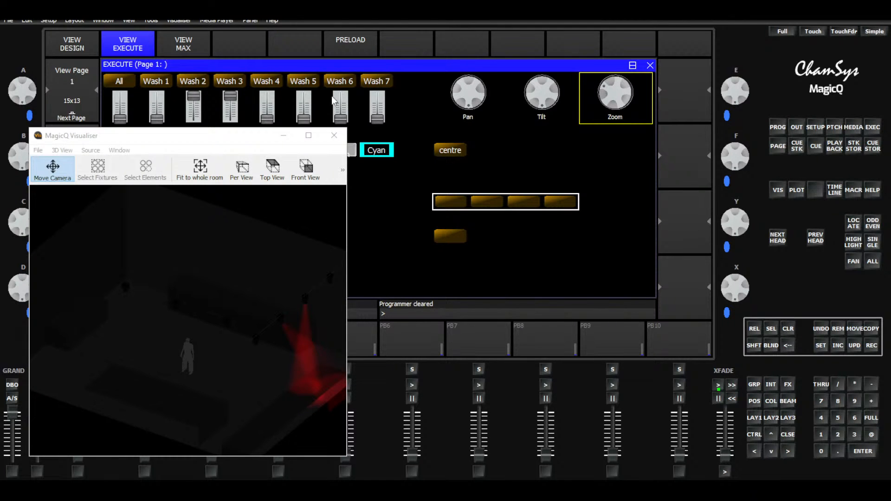
Set the zoom of Wash 3 to 207 and the zoom of Wash 2 to 102
{"action": "left_click", "coordinate": [235, 82]}
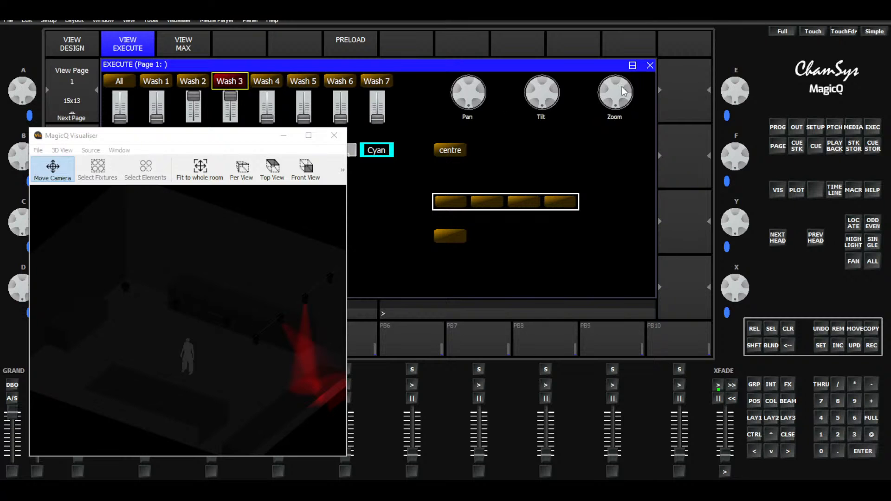
{"action": "left_click_drag", "start_coordinate": [626, 91], "coordinate": [622, 129]}
{"action": "left_click_drag", "start_coordinate": [608, 169], "coordinate": [616, 143]}
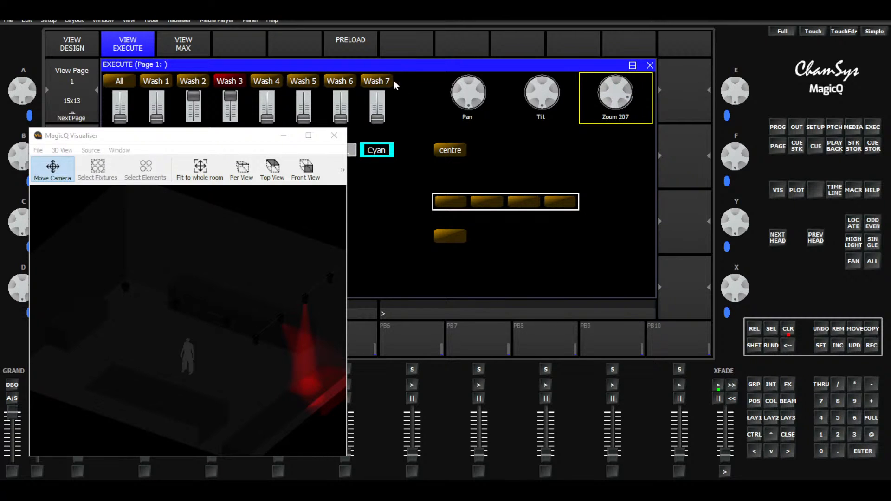
{"action": "left_click", "coordinate": [192, 82]}
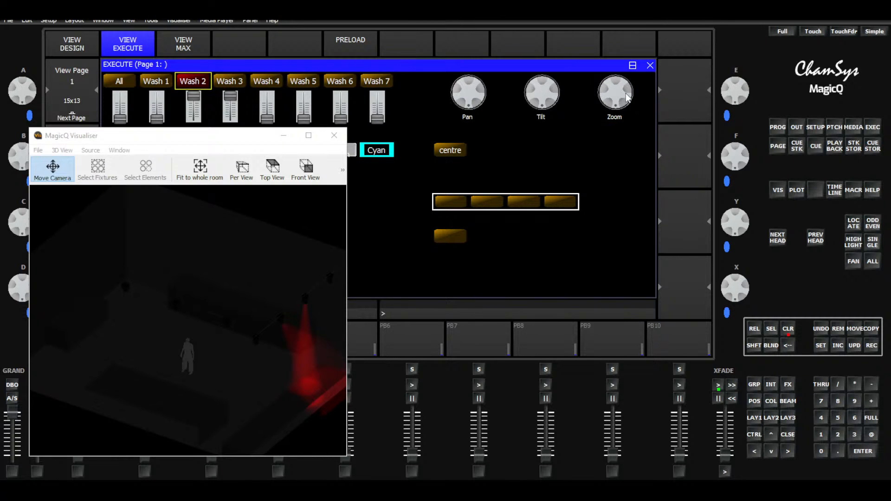
{"action": "mouse_move", "coordinate": [627, 97]}
{"action": "left_mouse_down"}
{"action": "mouse_move", "coordinate": [625, 34]}
{"action": "mouse_move", "coordinate": [603, 158]}
{"action": "mouse_move", "coordinate": [619, 104]}
{"action": "left_mouse_up"}
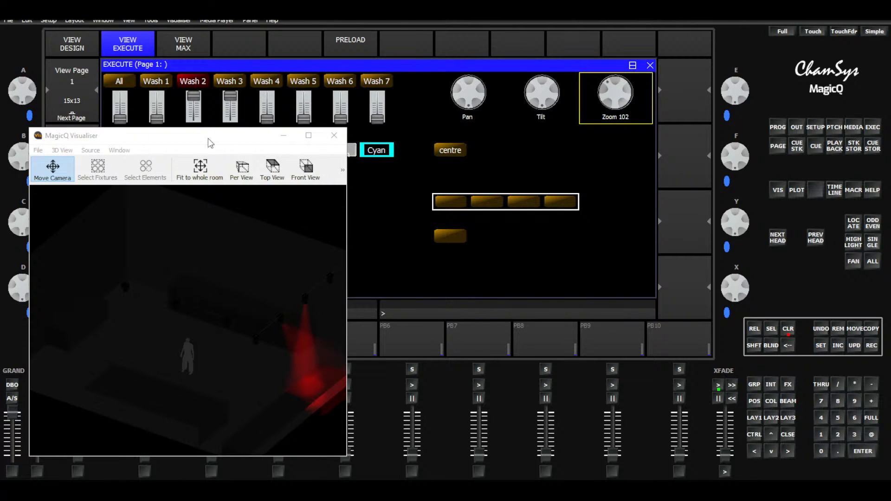
Try the Pink, UV, Amber, Yellow and Green palettes on Wash 2, leave it on Green and clear the programmer
{"action": "left_click_drag", "start_coordinate": [209, 143], "coordinate": [485, 184]}
{"action": "left_click", "coordinate": [201, 168]}
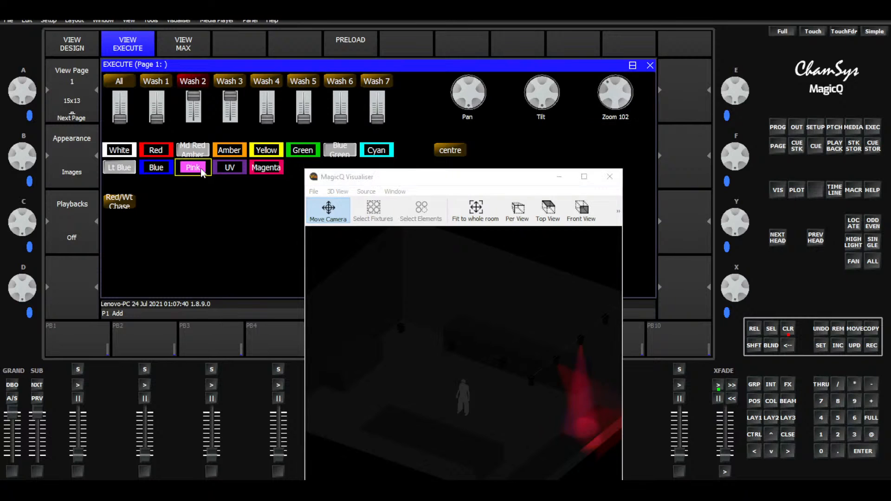
{"action": "left_click", "coordinate": [231, 169]}
{"action": "left_click", "coordinate": [246, 150]}
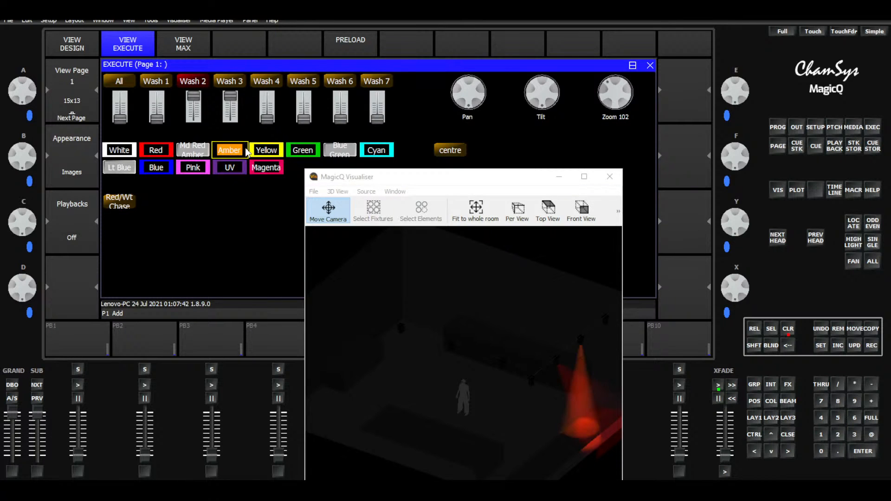
{"action": "left_click", "coordinate": [266, 151]}
{"action": "left_click", "coordinate": [309, 152]}
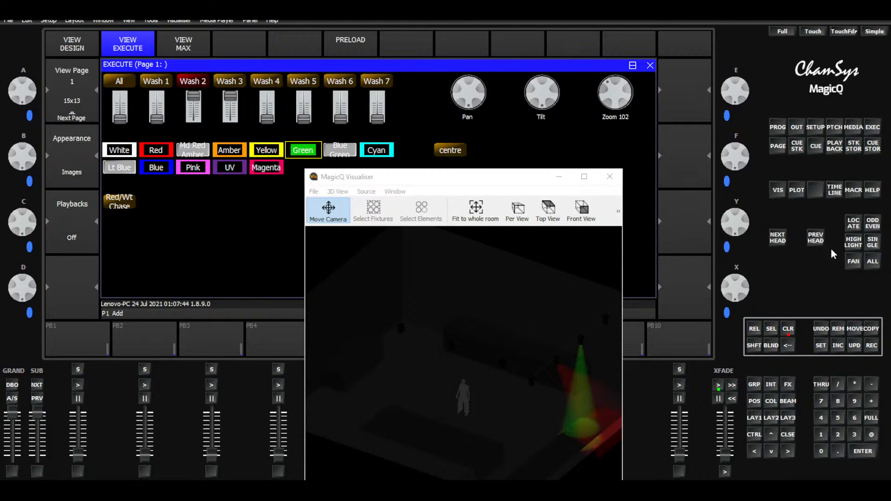
{"action": "left_click", "coordinate": [788, 328]}
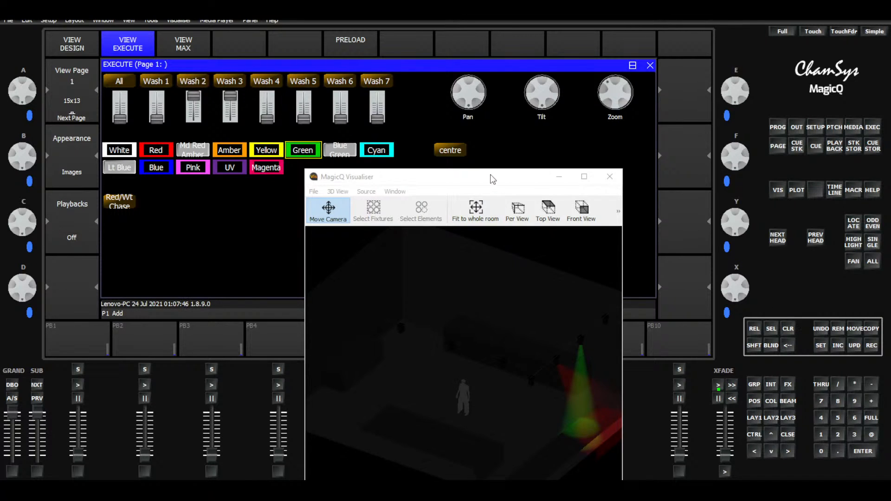
{"action": "left_click_drag", "start_coordinate": [490, 175], "coordinate": [314, 183]}
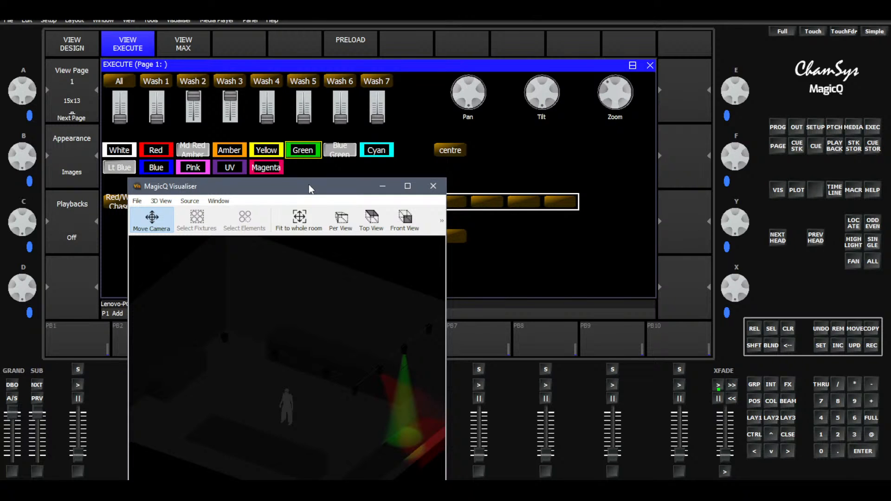
{"action": "left_click", "coordinate": [277, 150]}
{"action": "left_click_drag", "start_coordinate": [275, 190], "coordinate": [292, 249]}
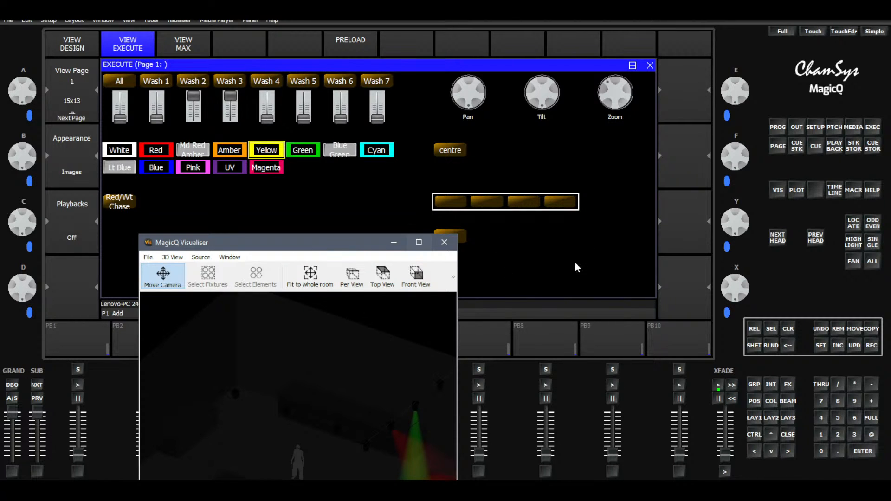
{"action": "left_click_drag", "start_coordinate": [329, 247], "coordinate": [587, 85]}
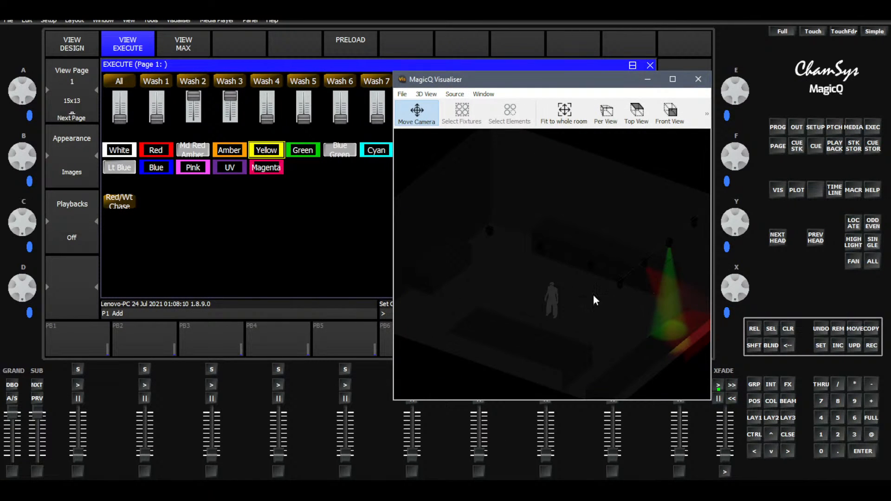
Preview the Execute page in its maximised window beside the Visualiser and return to the page's design view
{"action": "left_click", "coordinate": [163, 46]}
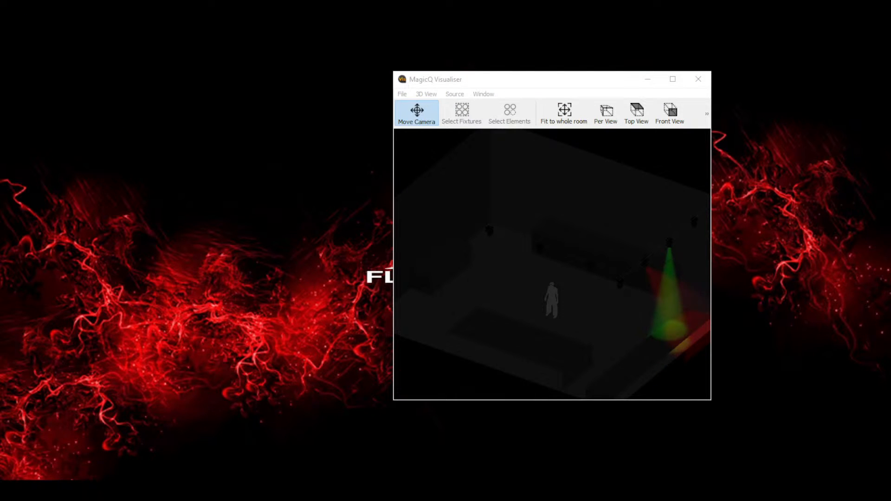
{"action": "left_click_drag", "start_coordinate": [0, 21], "coordinate": [432, 43]}
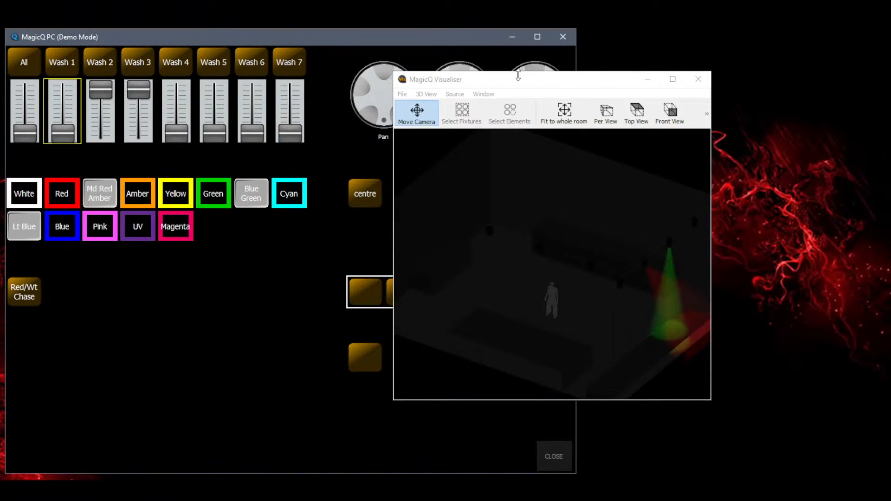
{"action": "left_click_drag", "start_coordinate": [519, 78], "coordinate": [628, 41]}
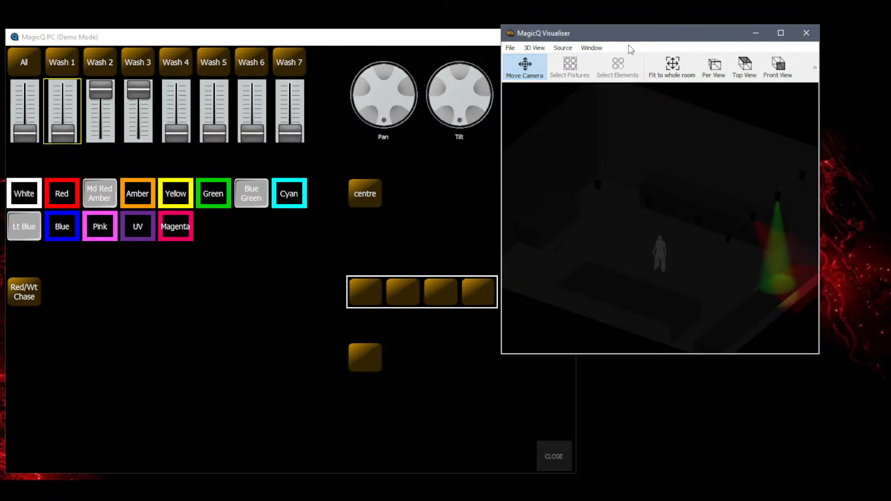
{"action": "left_click_drag", "start_coordinate": [643, 38], "coordinate": [738, 96]}
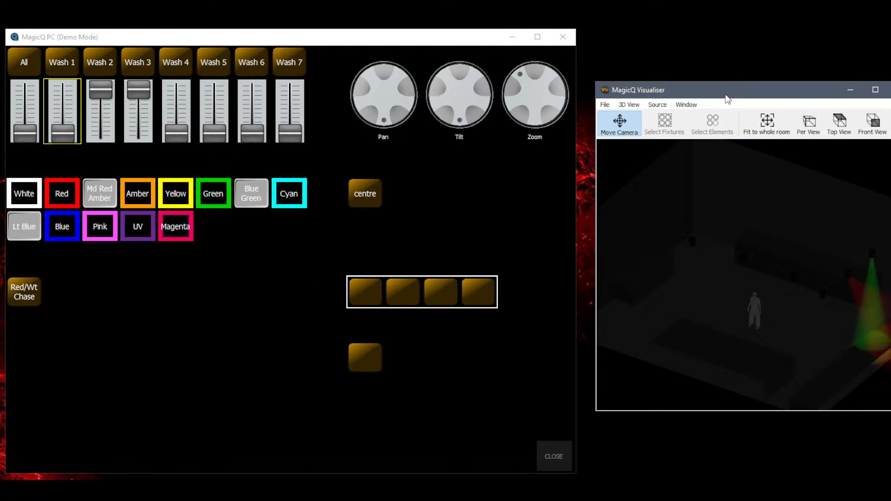
{"action": "left_click_drag", "start_coordinate": [727, 98], "coordinate": [261, 143]}
{"action": "left_click", "coordinate": [385, 48]}
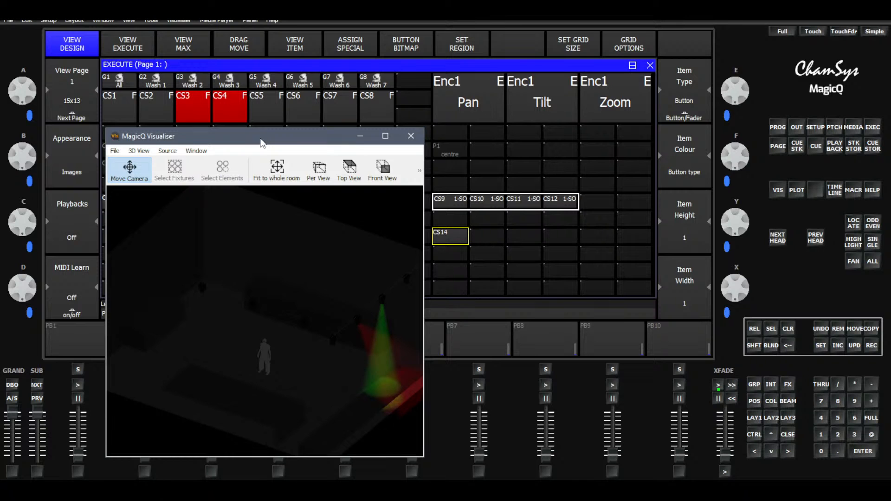
{"action": "left_click_drag", "start_coordinate": [263, 143], "coordinate": [427, 125]}
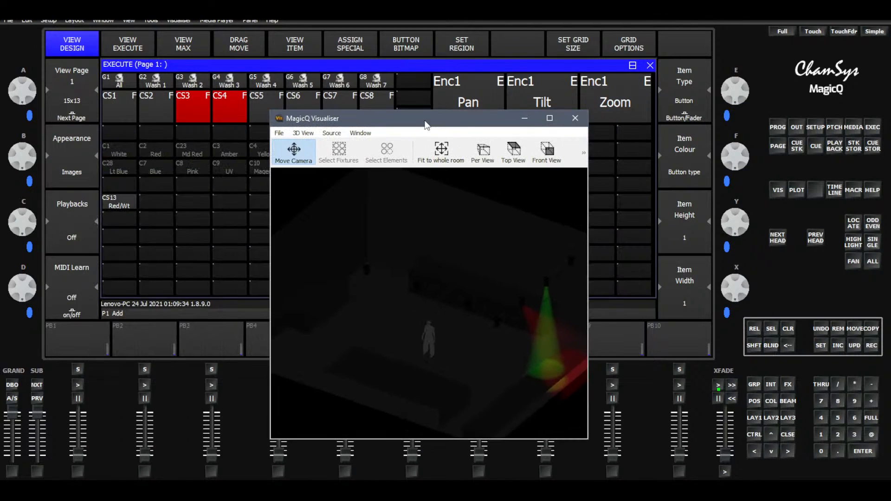